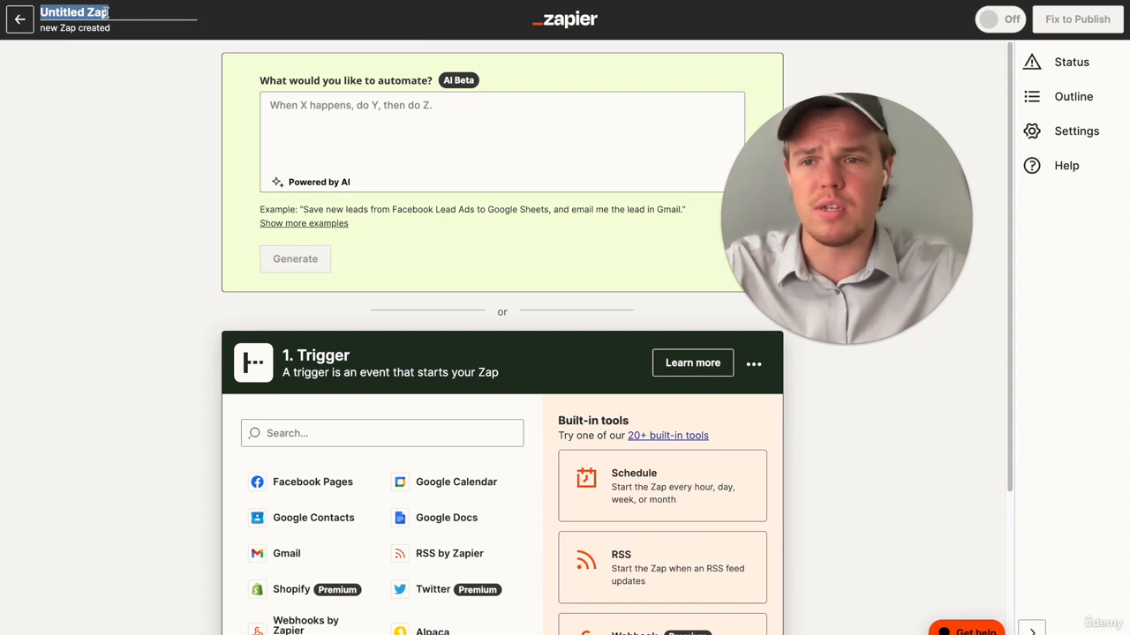
- Rename the untitled Zap to "Multiple Day Posting"
text(Mul)
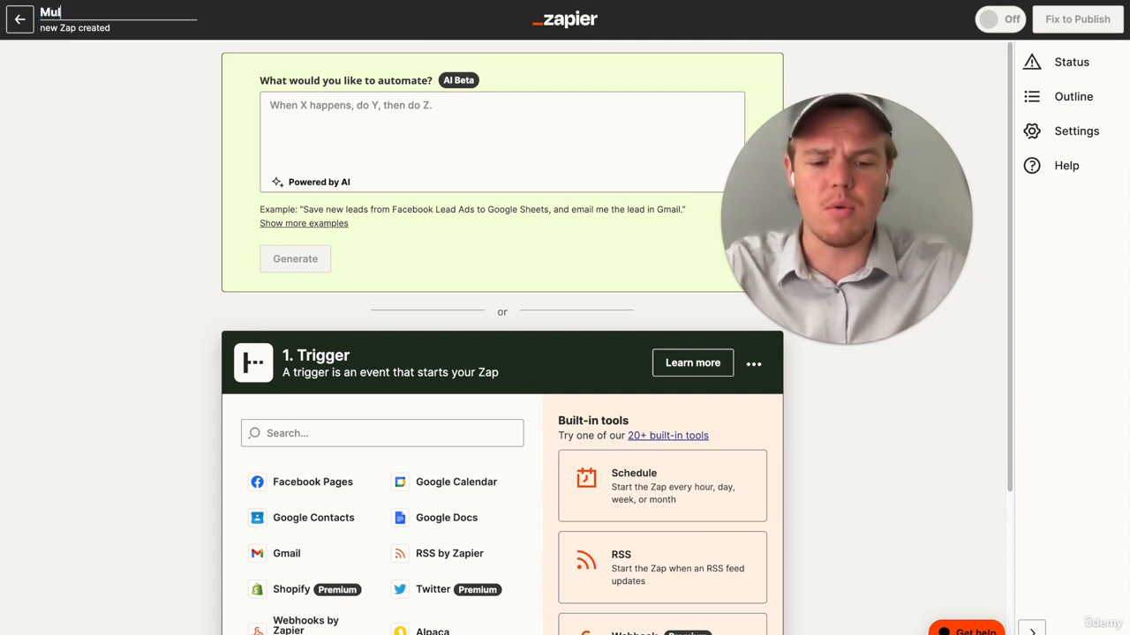
text(tiple Day posting)
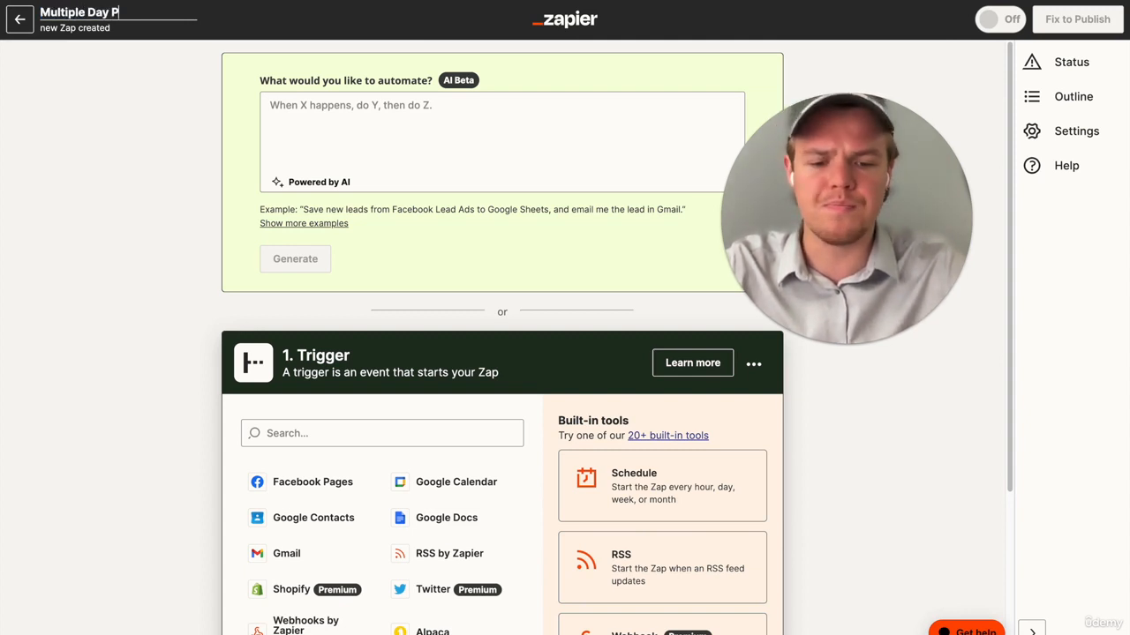
click(92, 141)
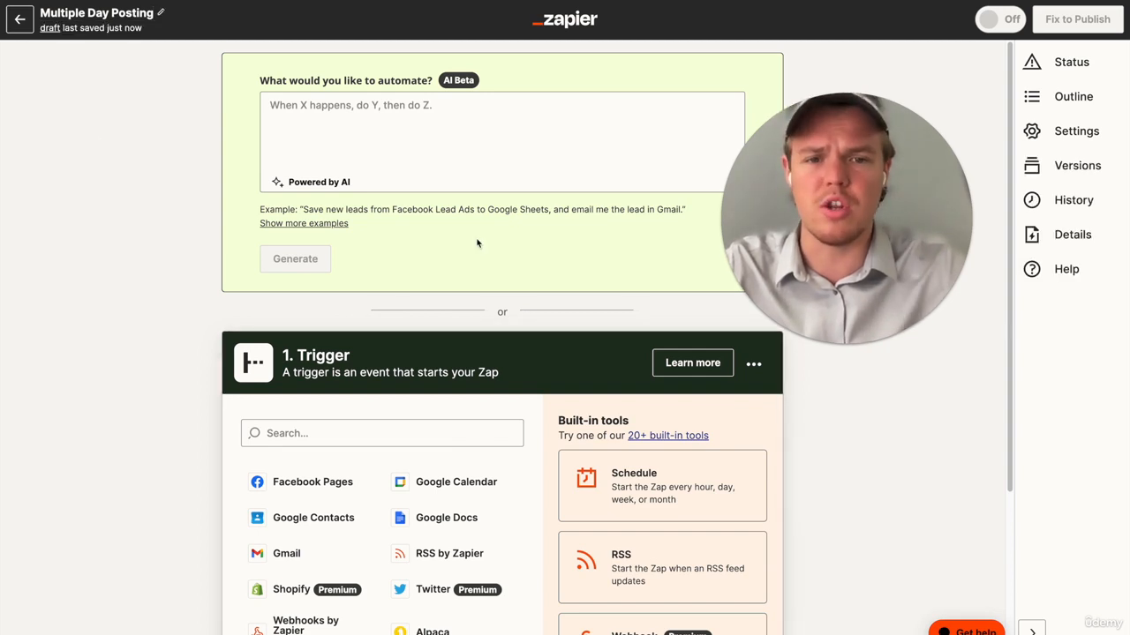
- Set the Zap's trigger to Schedule by Zapier with the Every Day event
scroll(444, 245, down, 3)
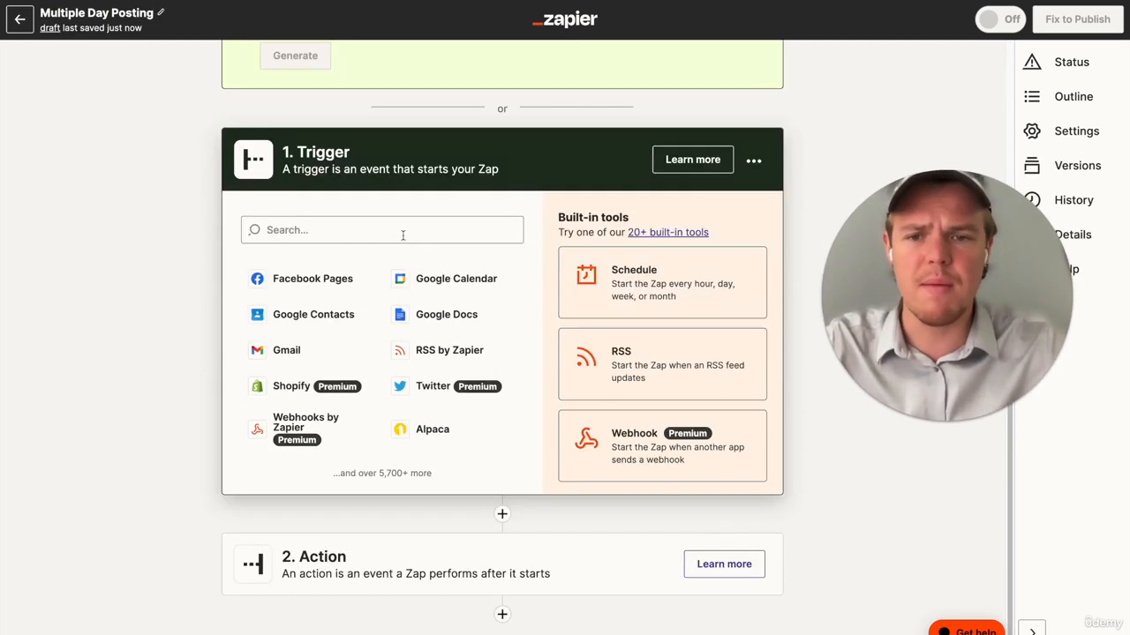
click(404, 231)
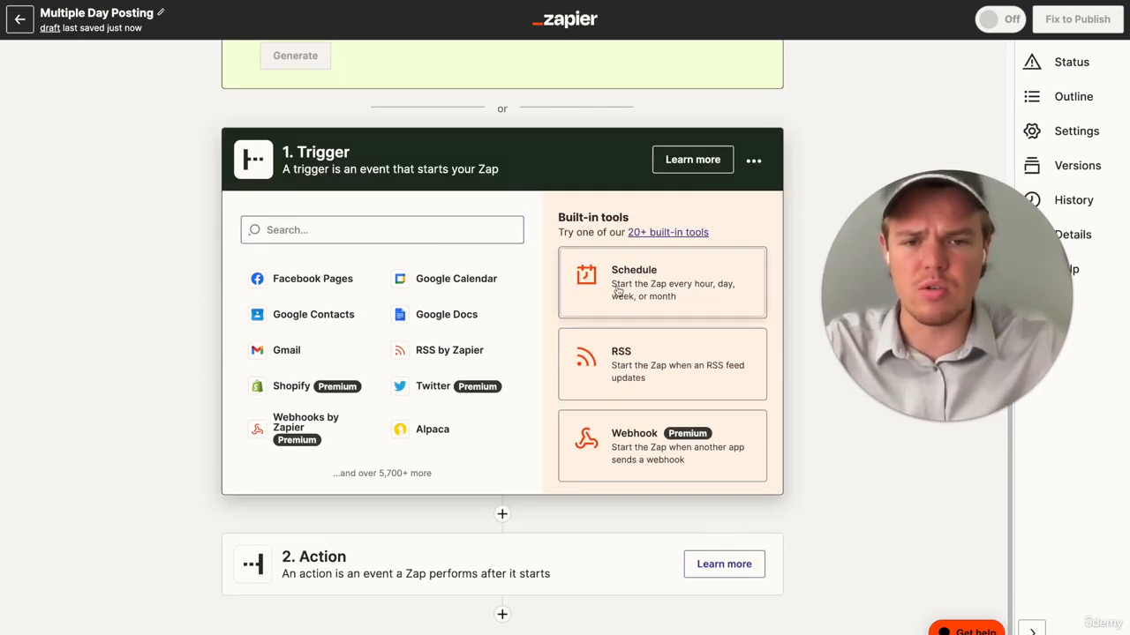
click(620, 292)
click(420, 251)
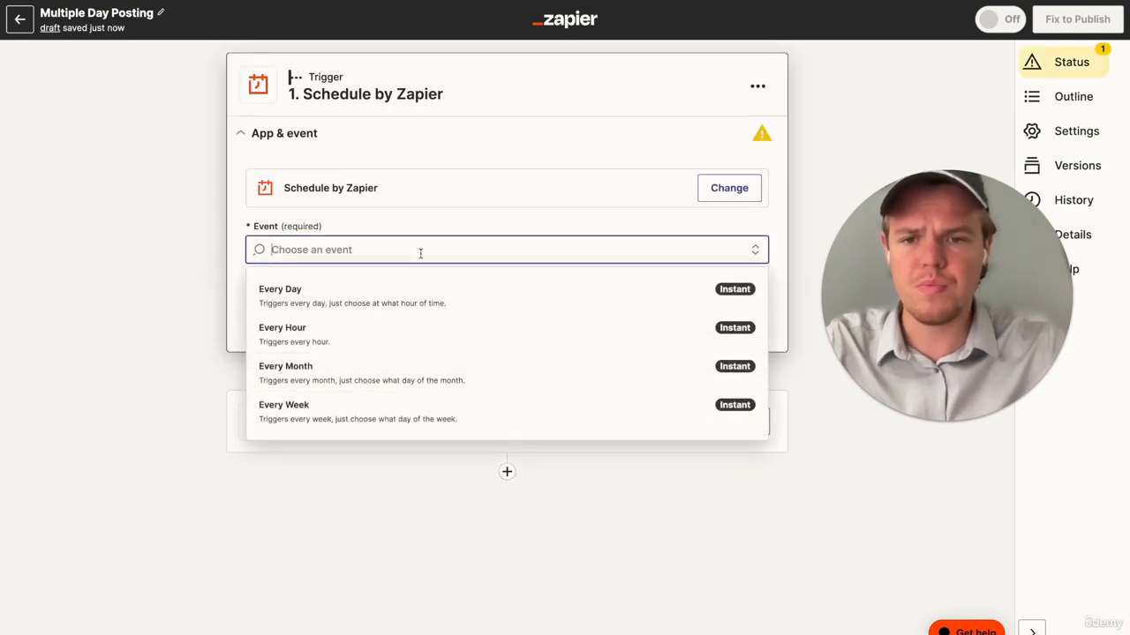
click(386, 295)
click(485, 325)
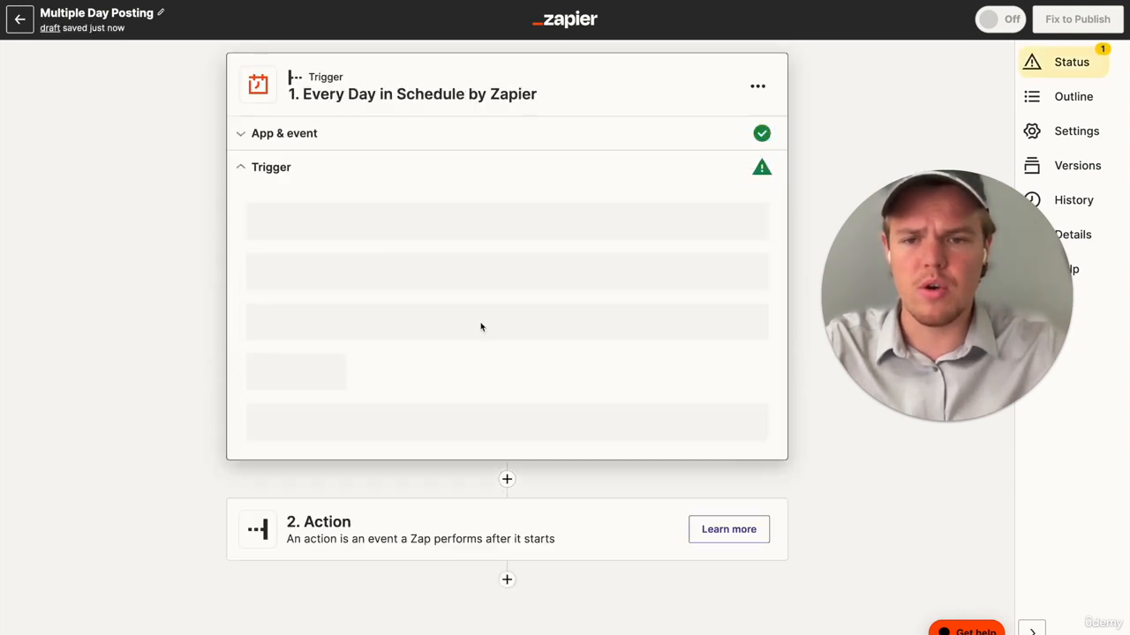
- Set the daily trigger's time of day to Noon and test the trigger
click(473, 308)
scroll(398, 474, down, 5)
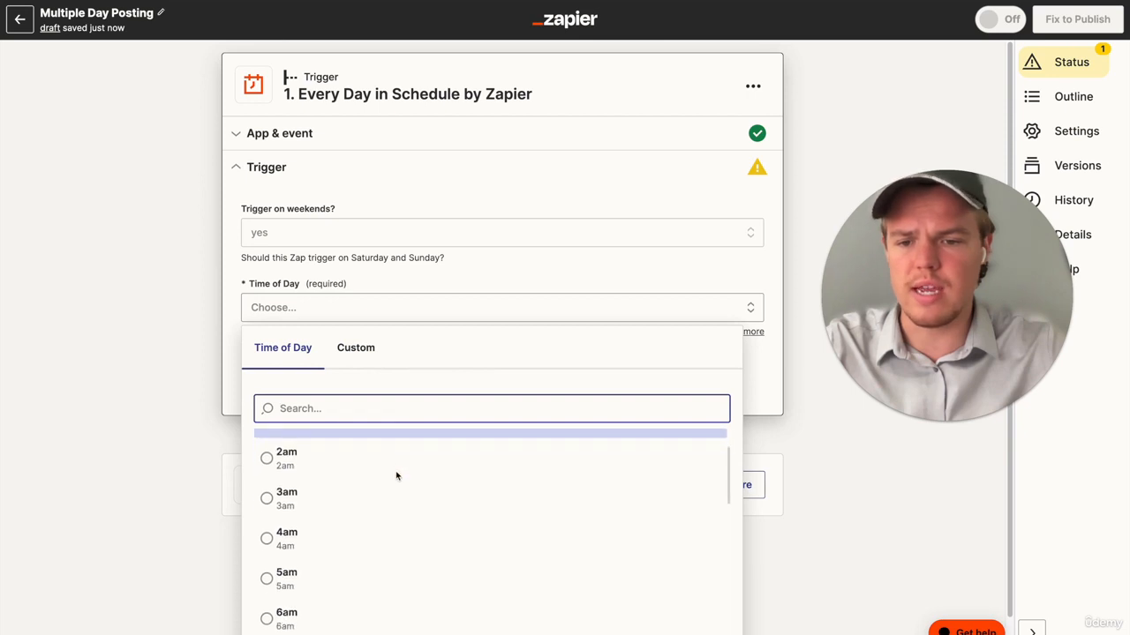
click(382, 530)
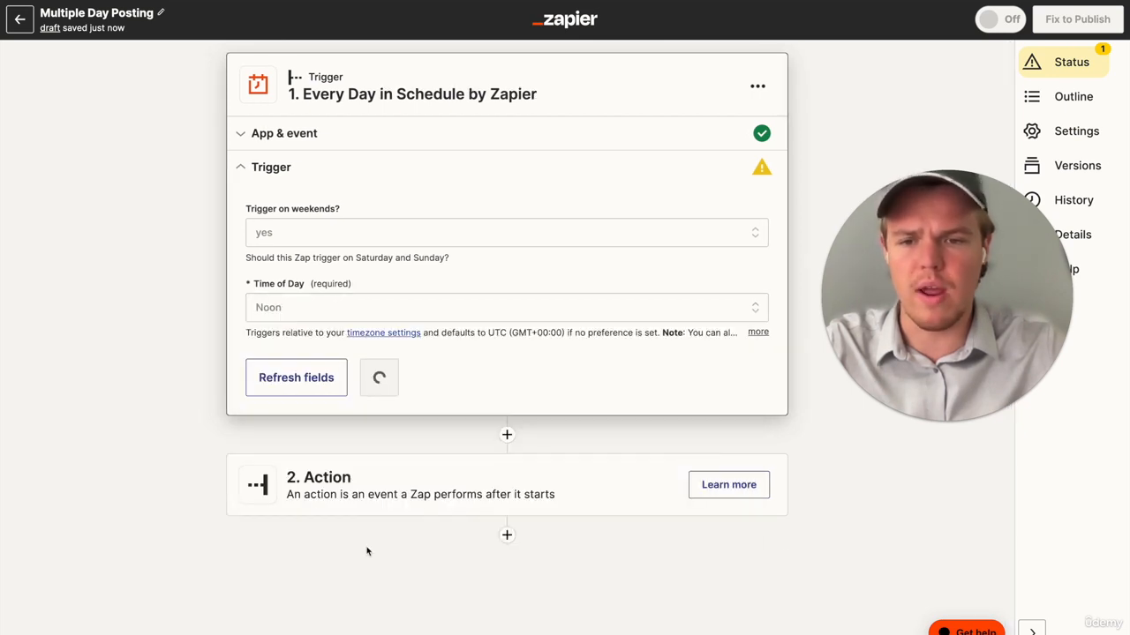
click(409, 383)
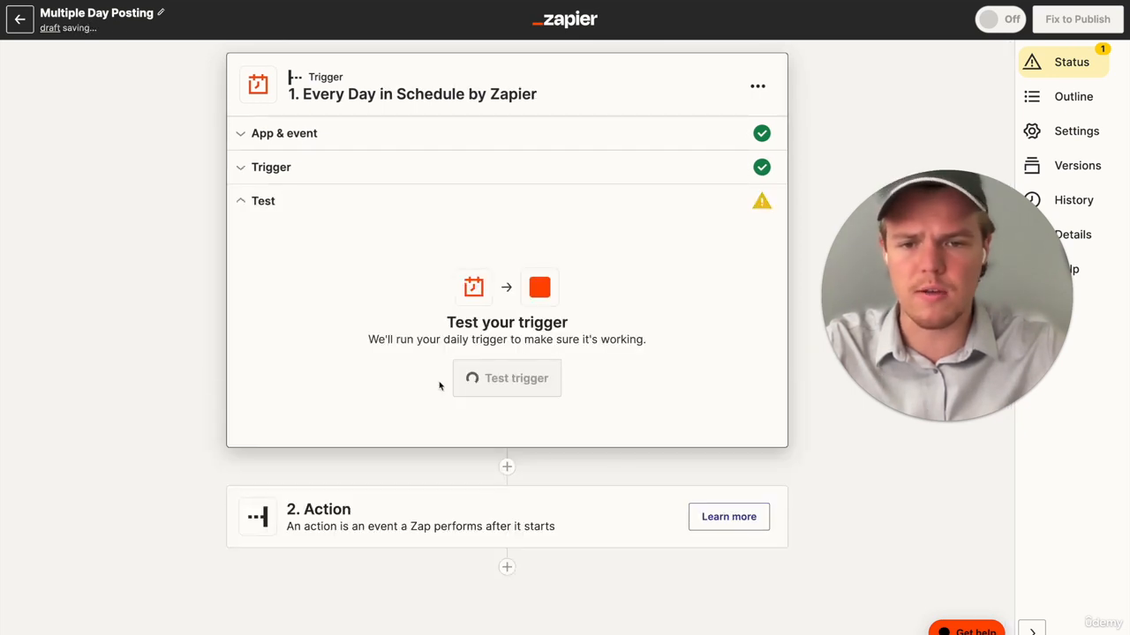
click(514, 378)
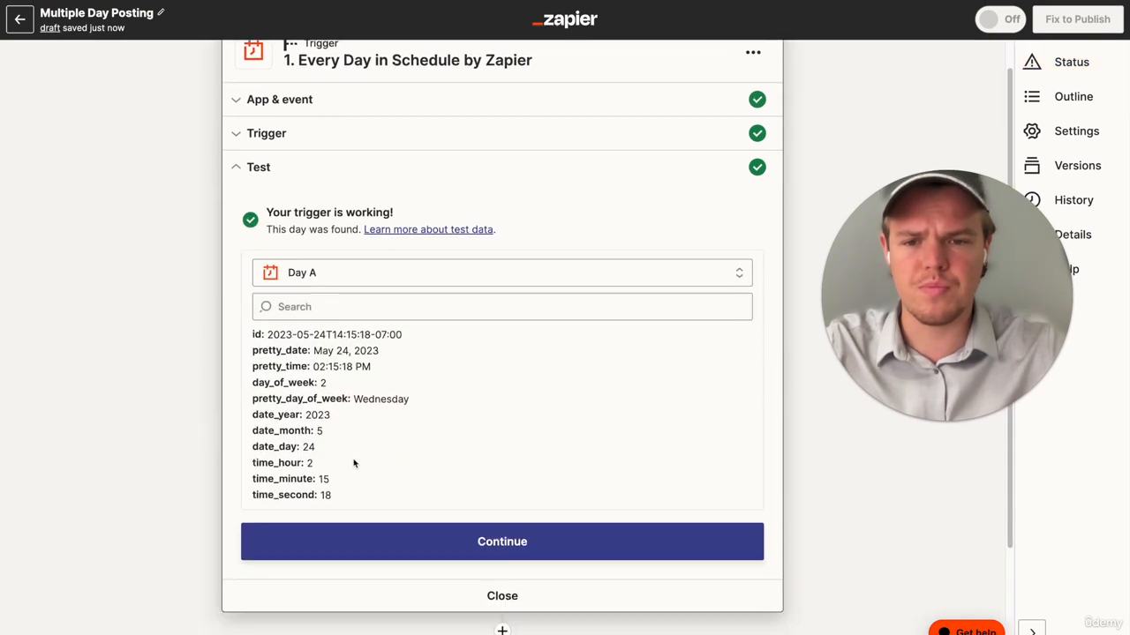
- Search the action apps for "path" and add Paths as the Zap's second step
click(406, 415)
text(path)
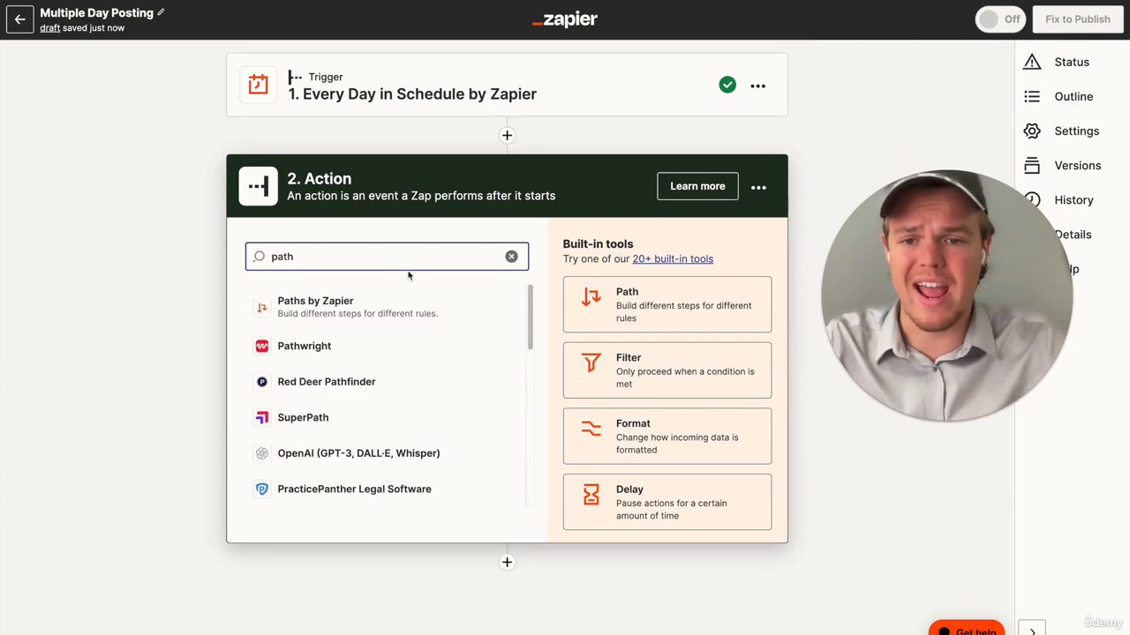
click(381, 307)
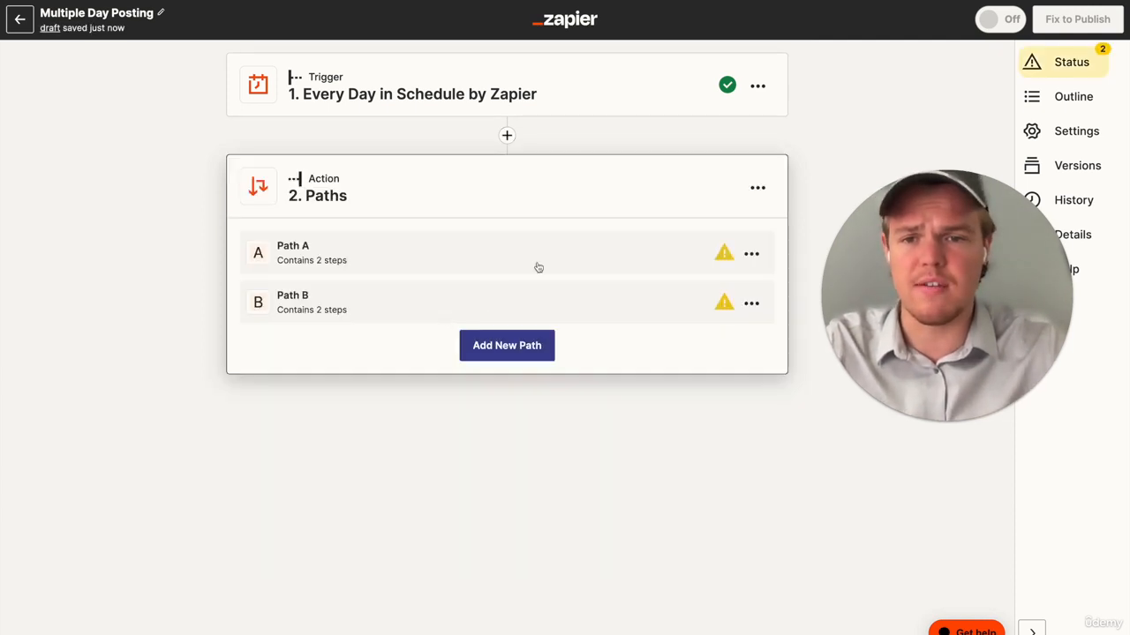
- Set Path A's rule to continue only if Pretty Day Of Week (Text) Exactly matches Monday
click(463, 264)
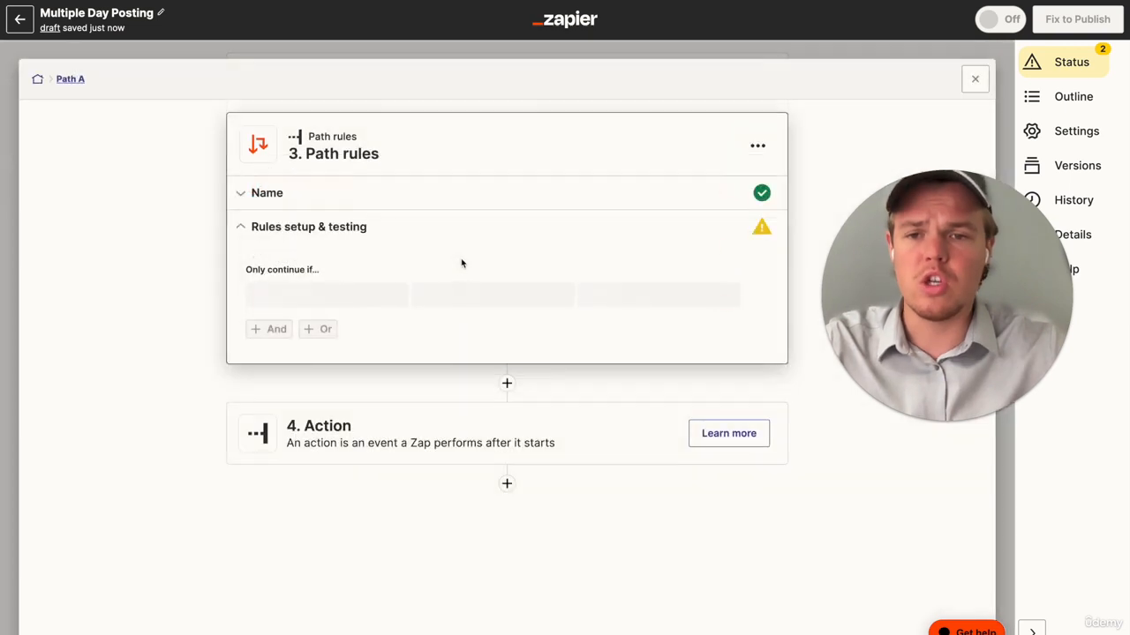
click(356, 303)
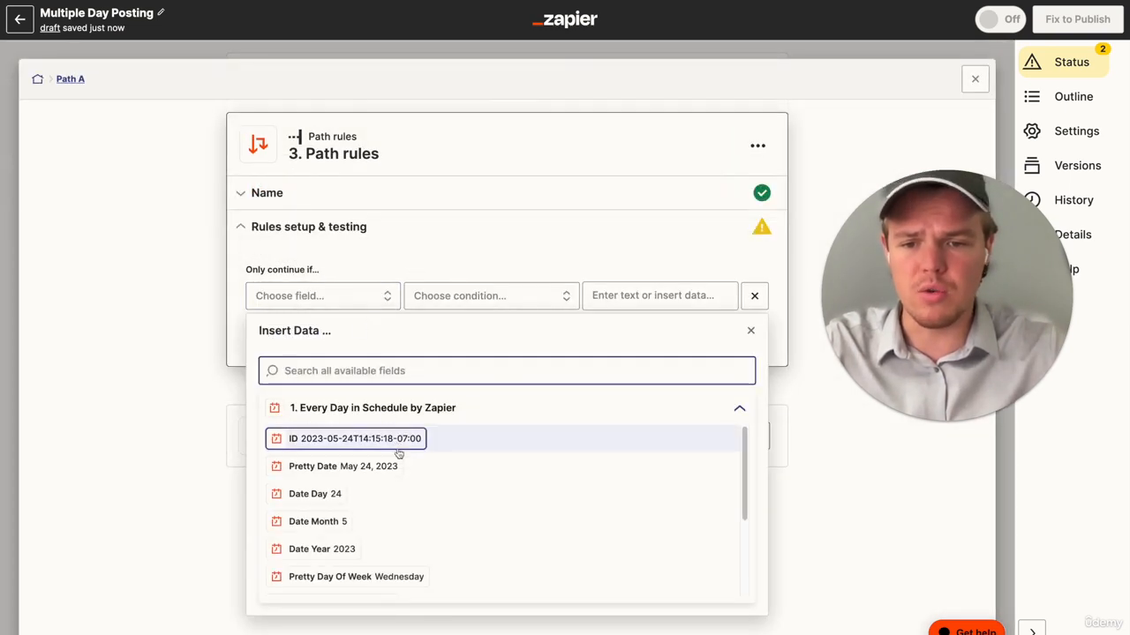
scroll(397, 472, down, 2)
click(395, 525)
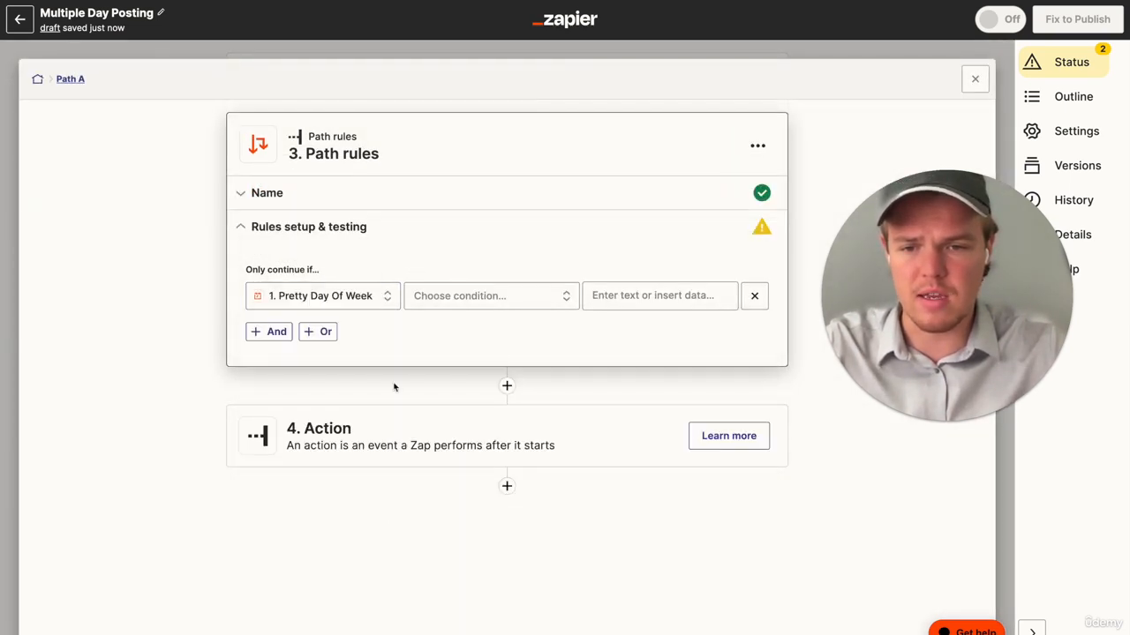
click(481, 301)
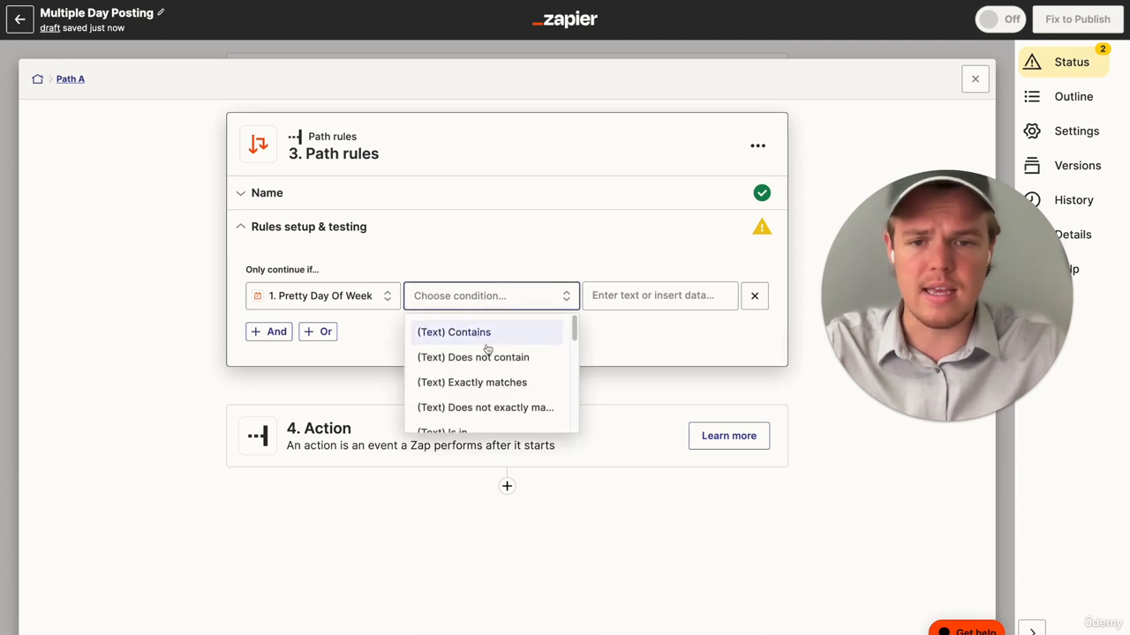
click(501, 384)
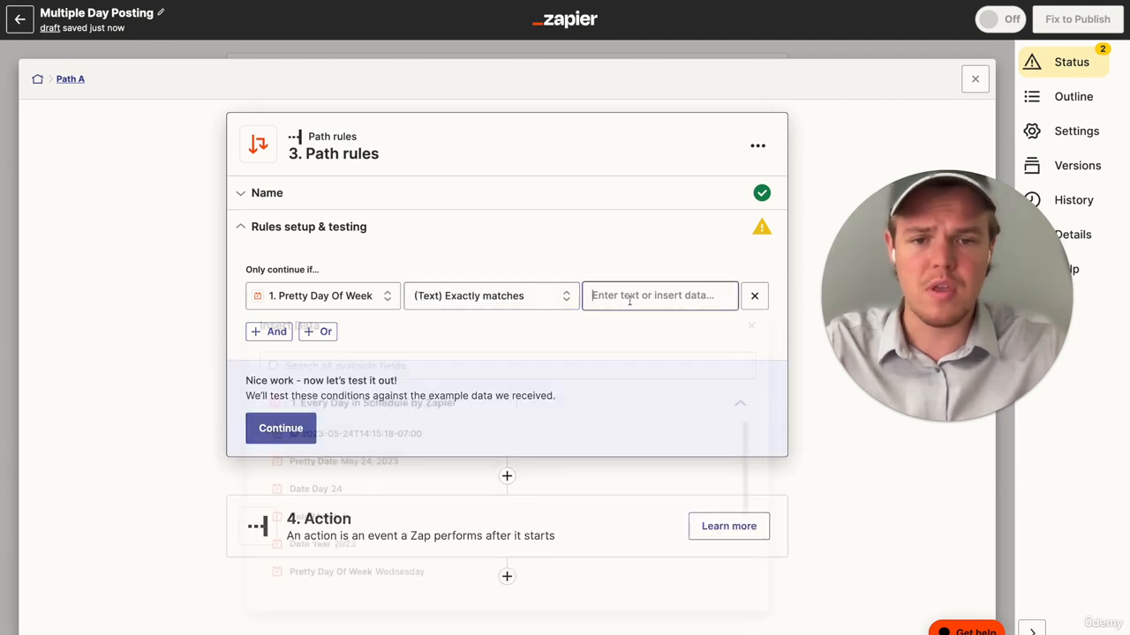
click(628, 302)
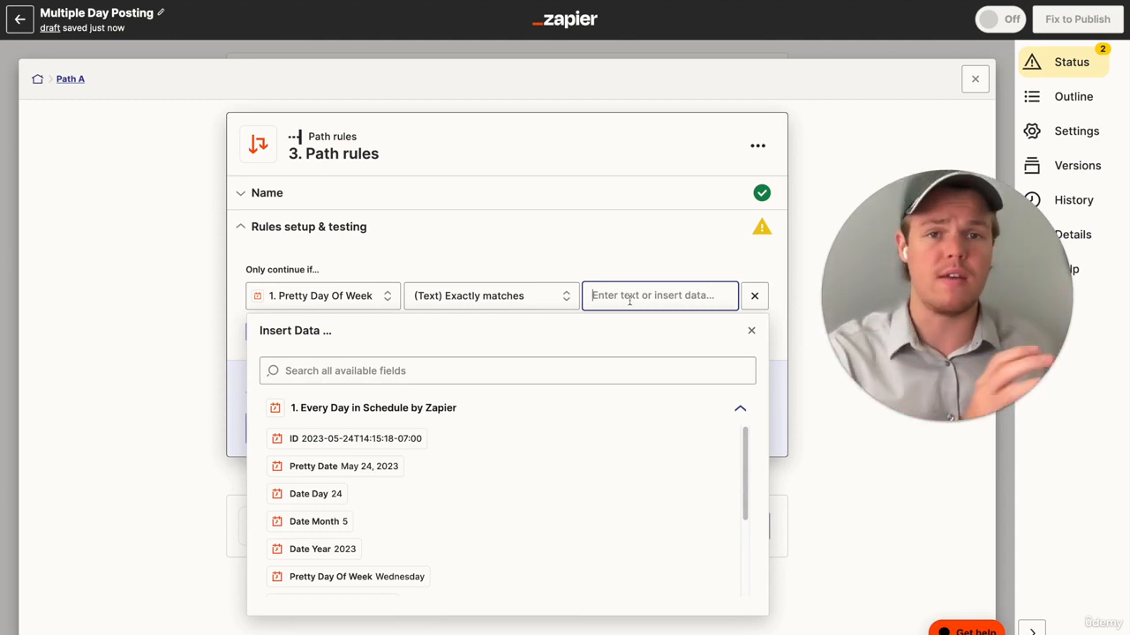
text(Monday)
click(607, 208)
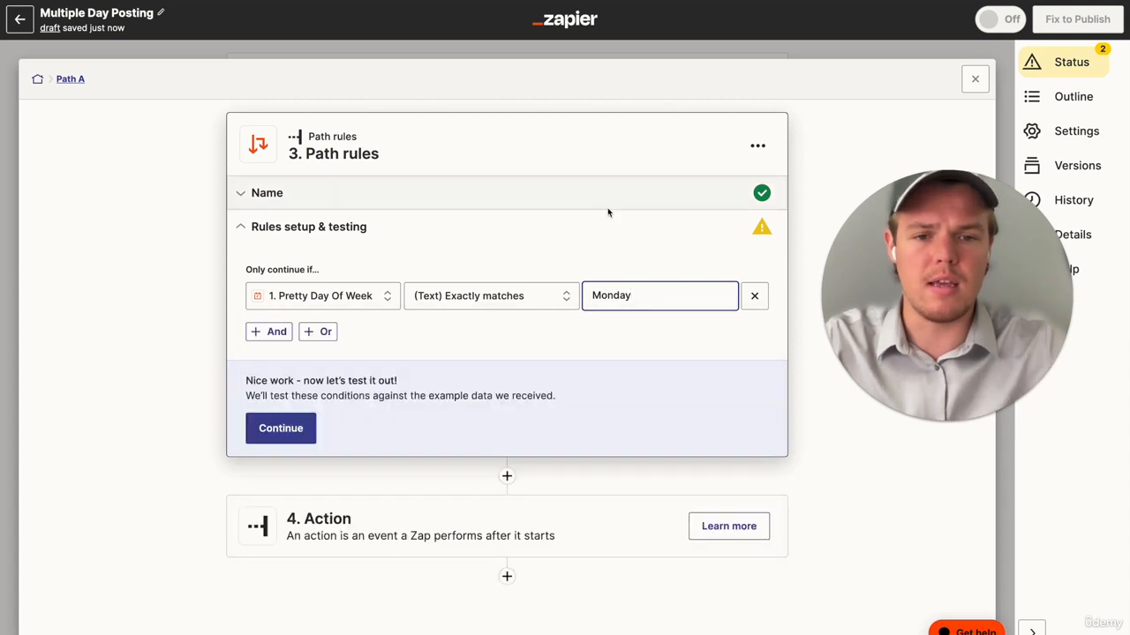
click(615, 298)
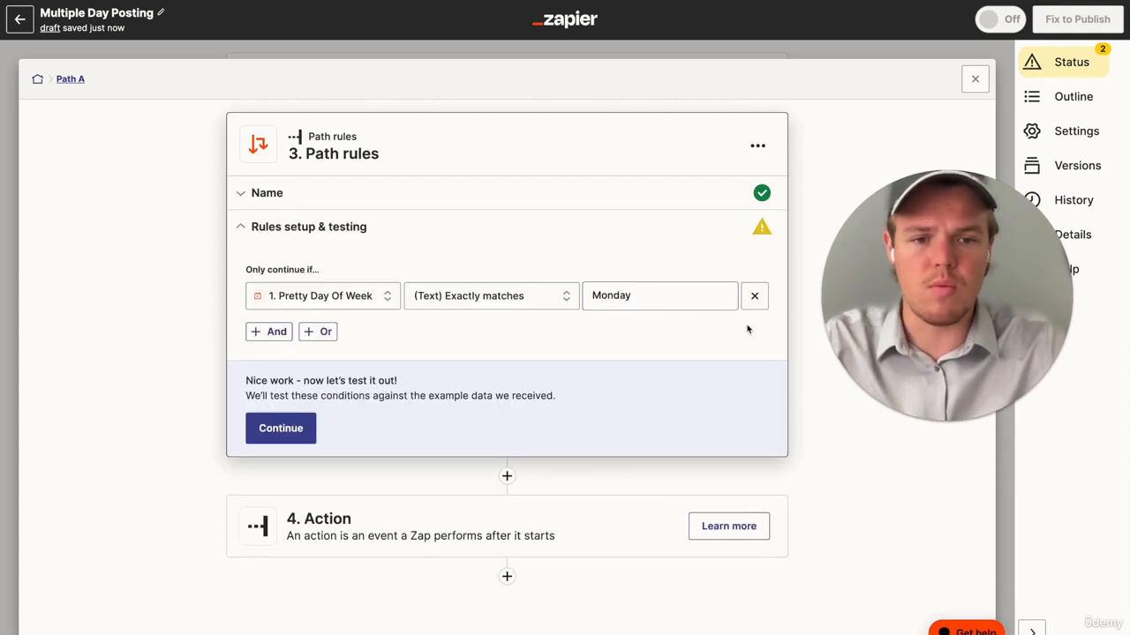
- Add two OR rules to Path A with the comparison values "Wesnday" and "Friday"
click(318, 332)
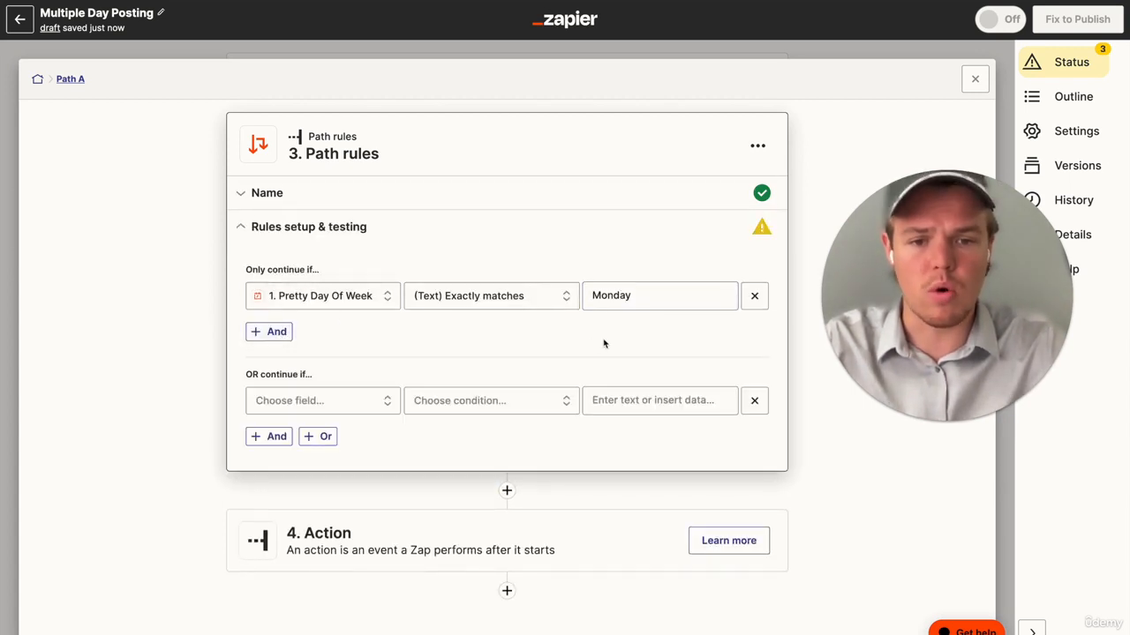
click(619, 410)
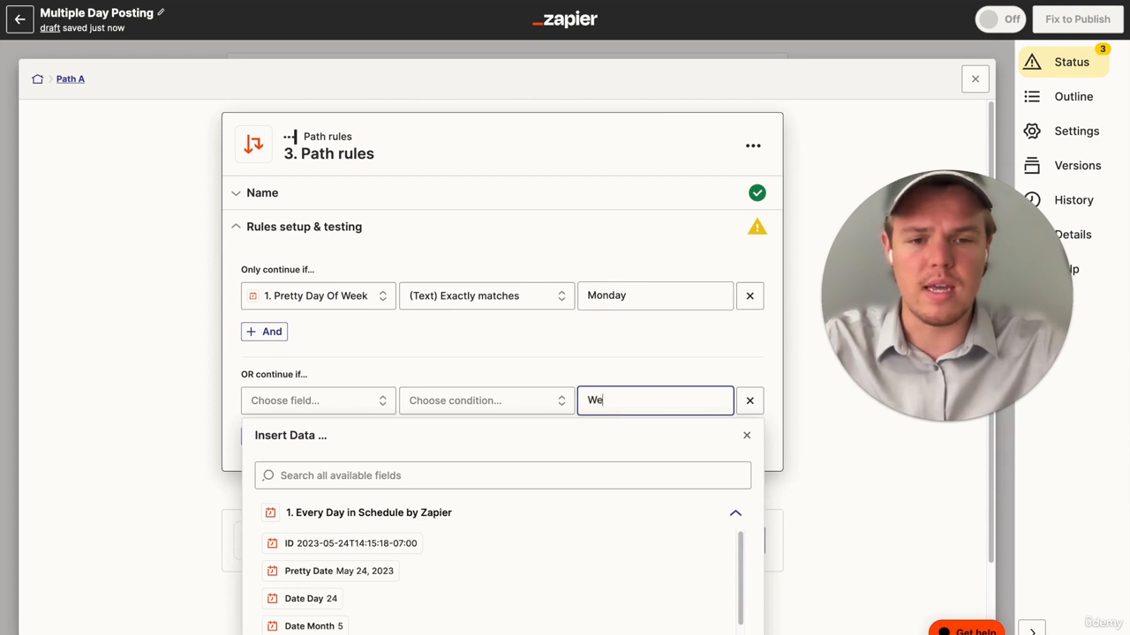
click(571, 355)
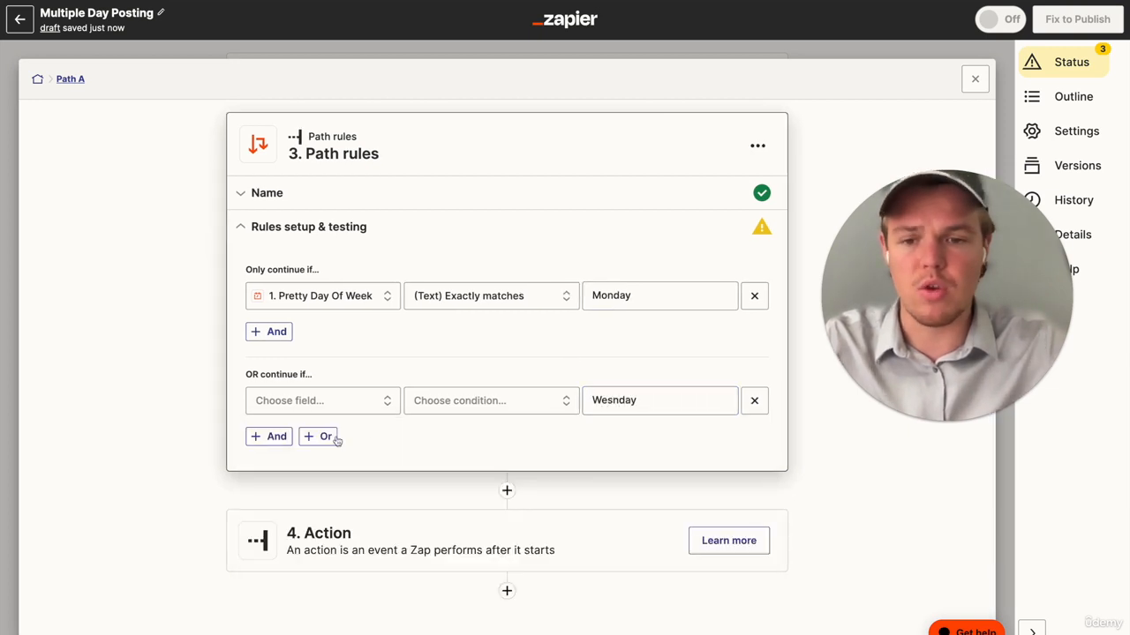
click(322, 437)
click(618, 504)
text(Friday)
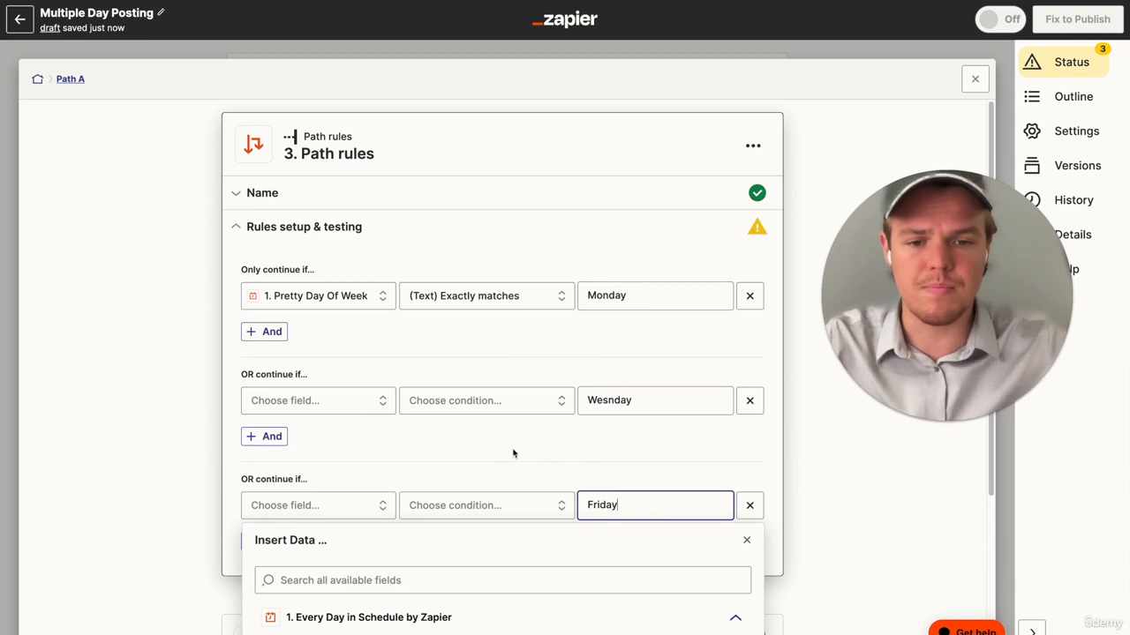
- Set the second rule's field to Pretty Day Of Week and its condition to (Text) Exactly matches
click(373, 408)
scroll(380, 556, down, 3)
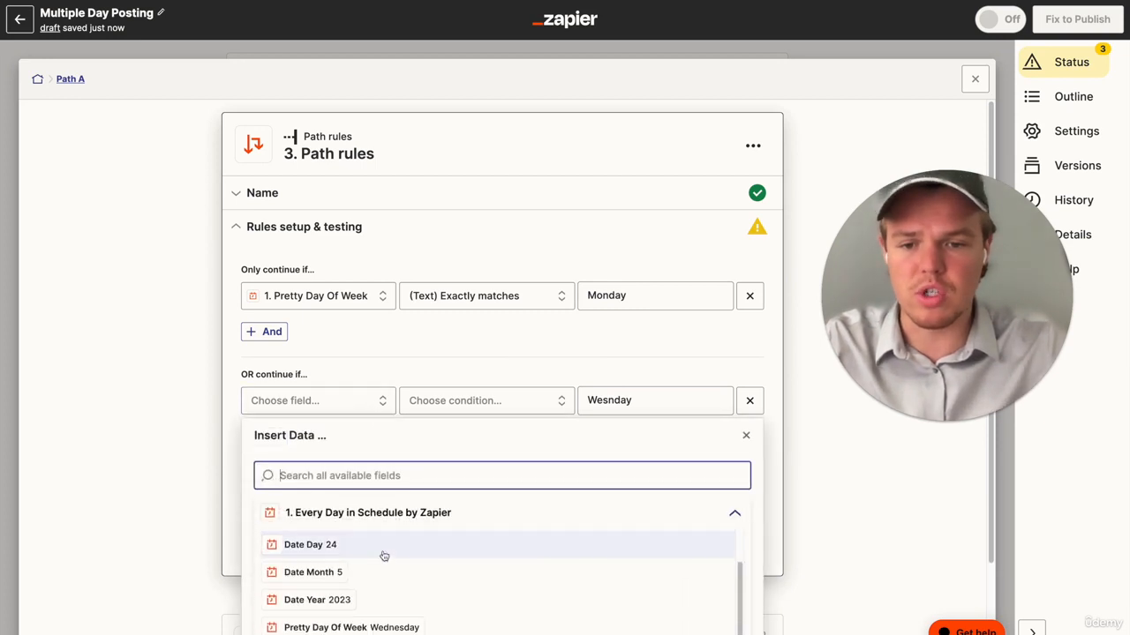
click(380, 566)
click(477, 404)
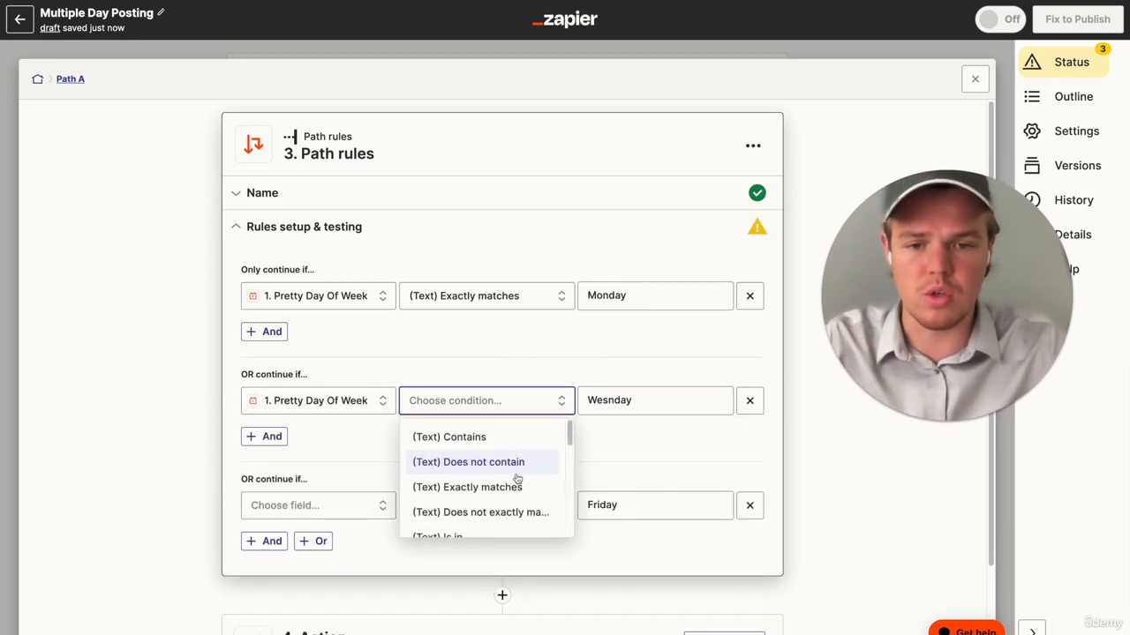
click(497, 449)
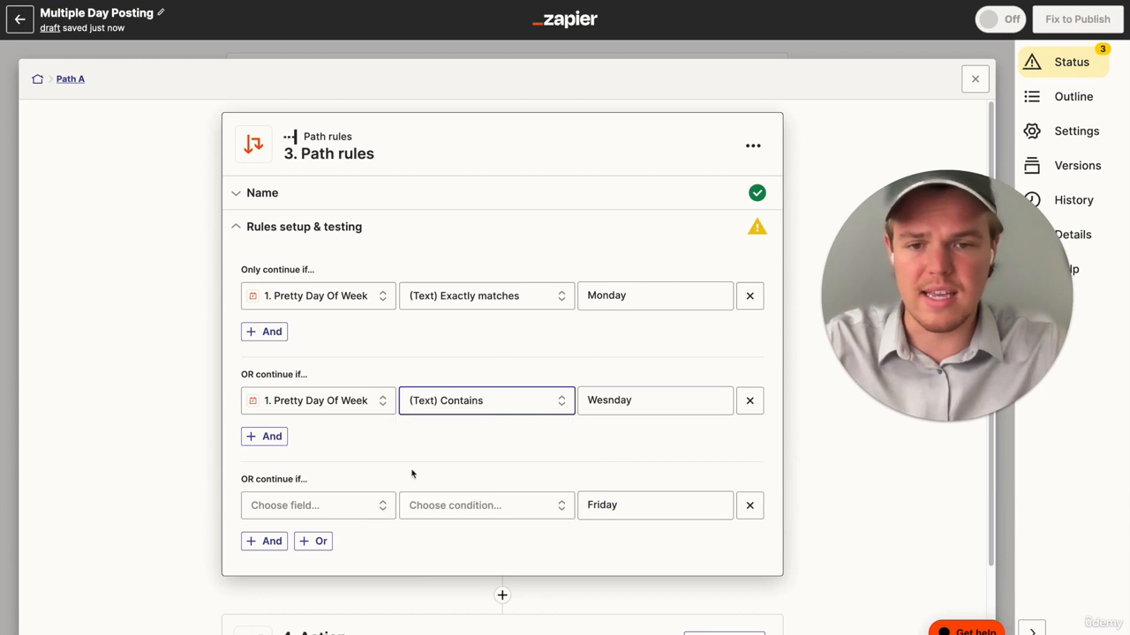
click(504, 403)
click(472, 488)
- Set the Friday rule's field to Pretty Day Of Week and its condition to (Text) Exactly matches
click(353, 505)
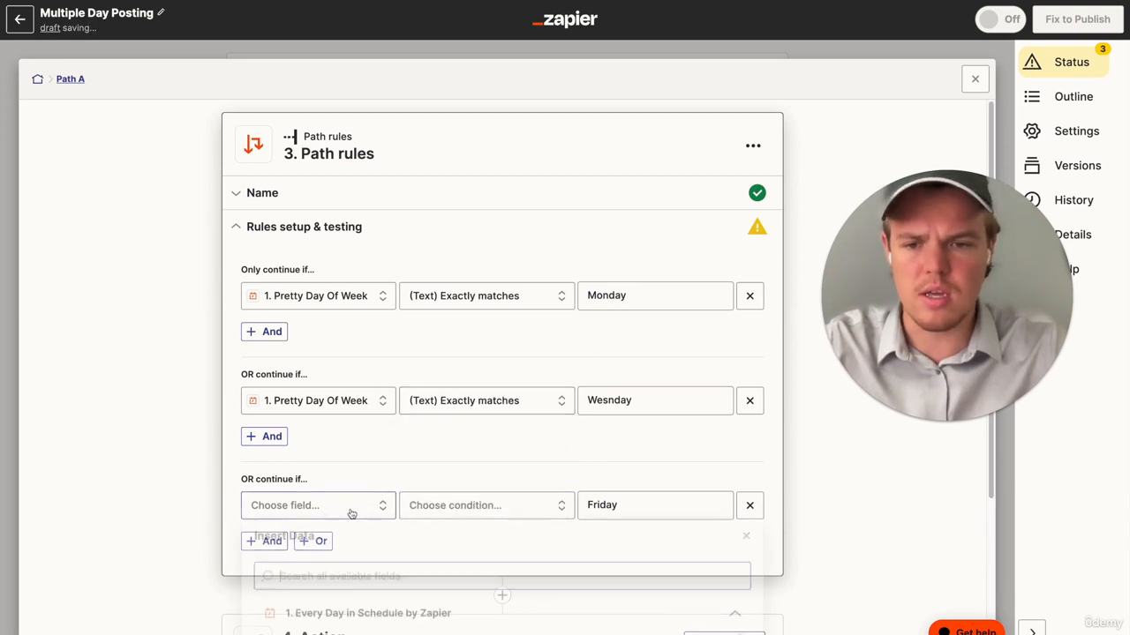
scroll(394, 514, down, 1)
click(382, 554)
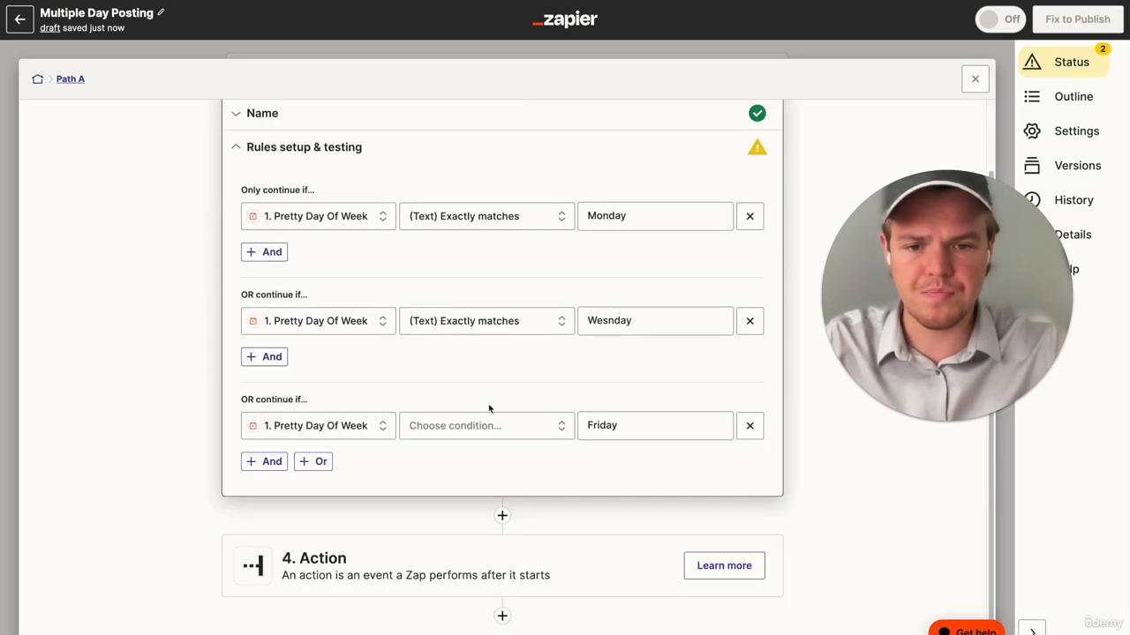
click(487, 421)
scroll(530, 499, down, 1)
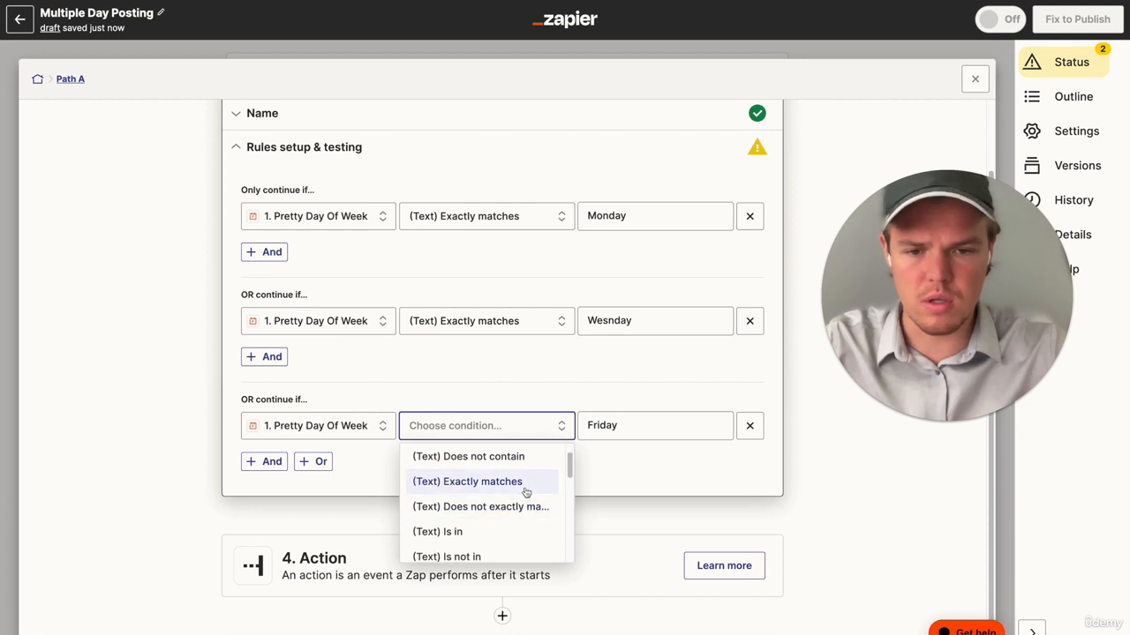
click(526, 485)
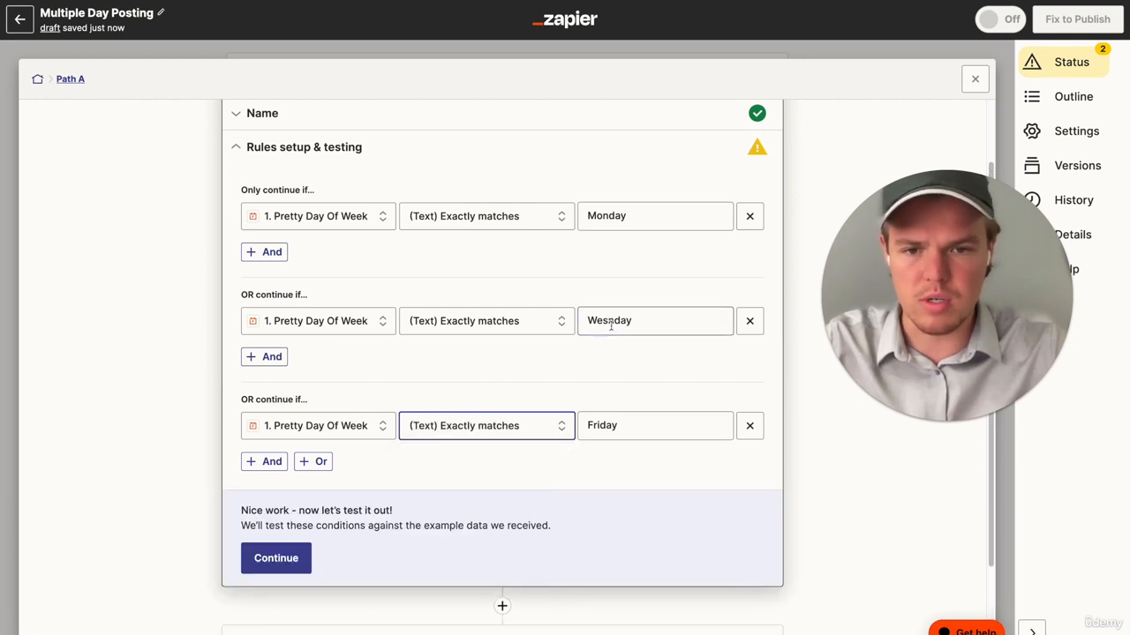
- Correct the misspelled weekday in the second rule to "Wednesday"
double_click(615, 323)
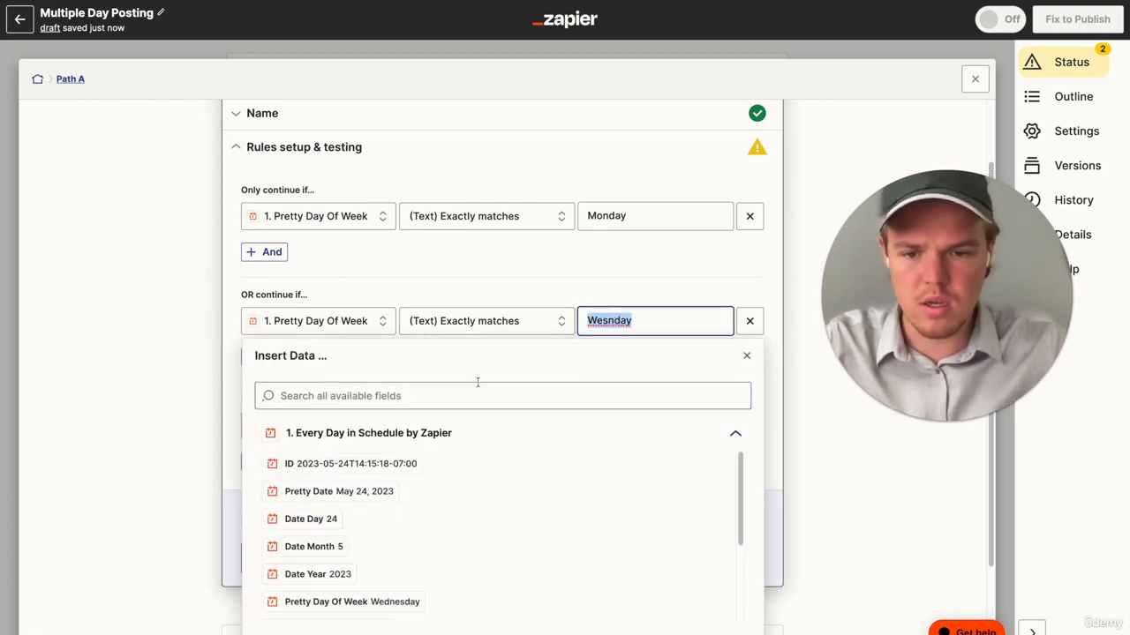
text(Wedne)
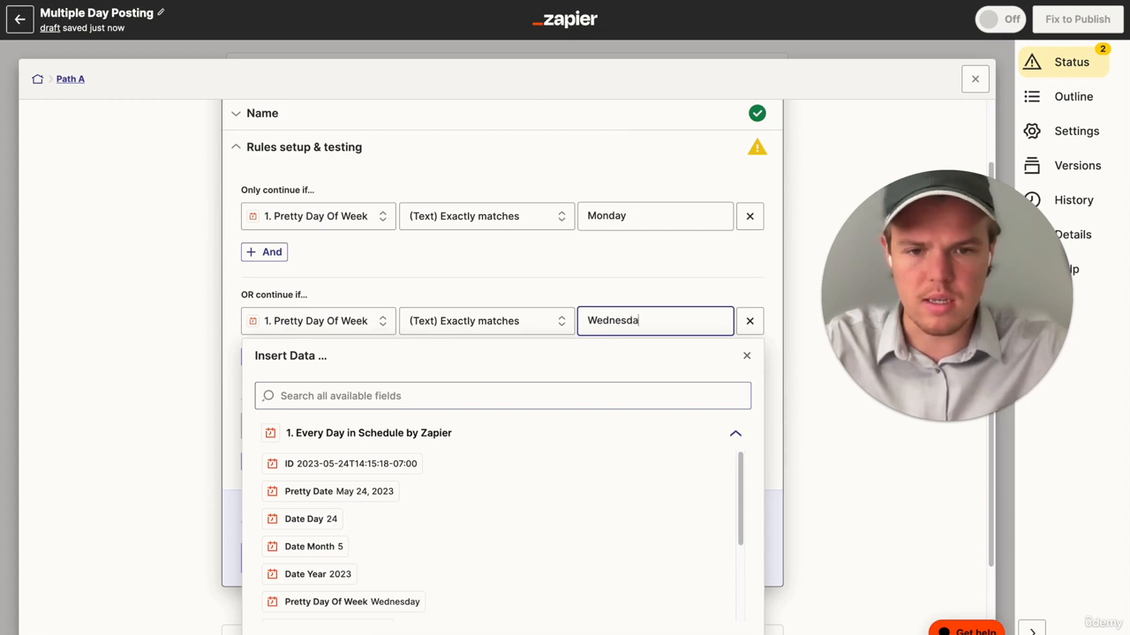
click(493, 276)
scroll(497, 297, up, 1)
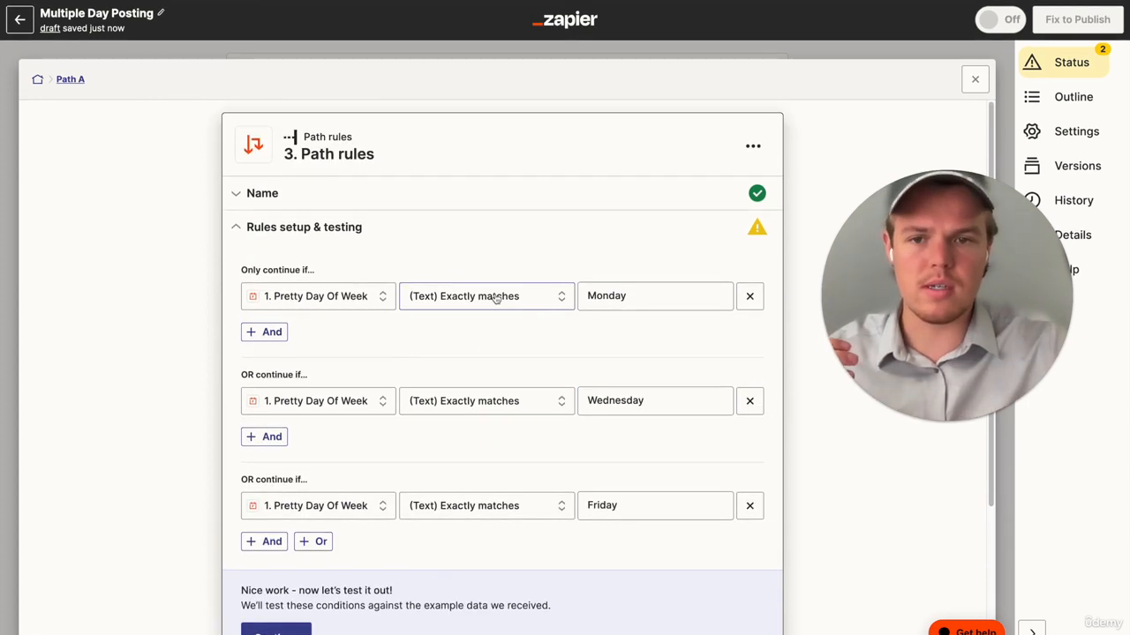
- Test Path A's weekday rules against the sample data and return to the Zap overview
scroll(497, 298, down, 2)
click(290, 466)
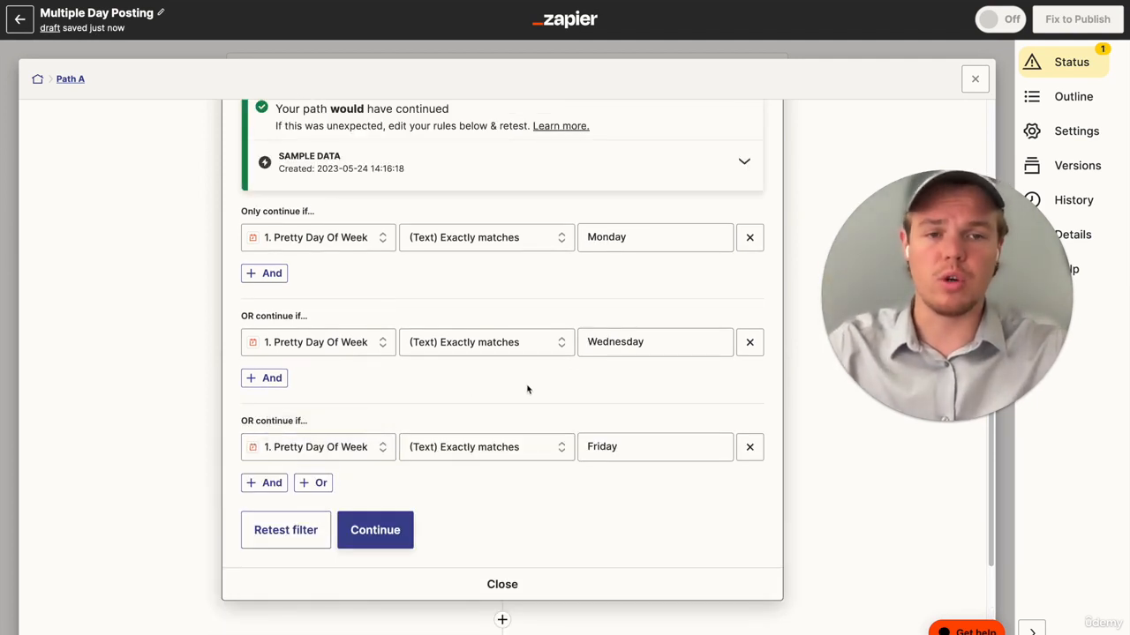
click(975, 80)
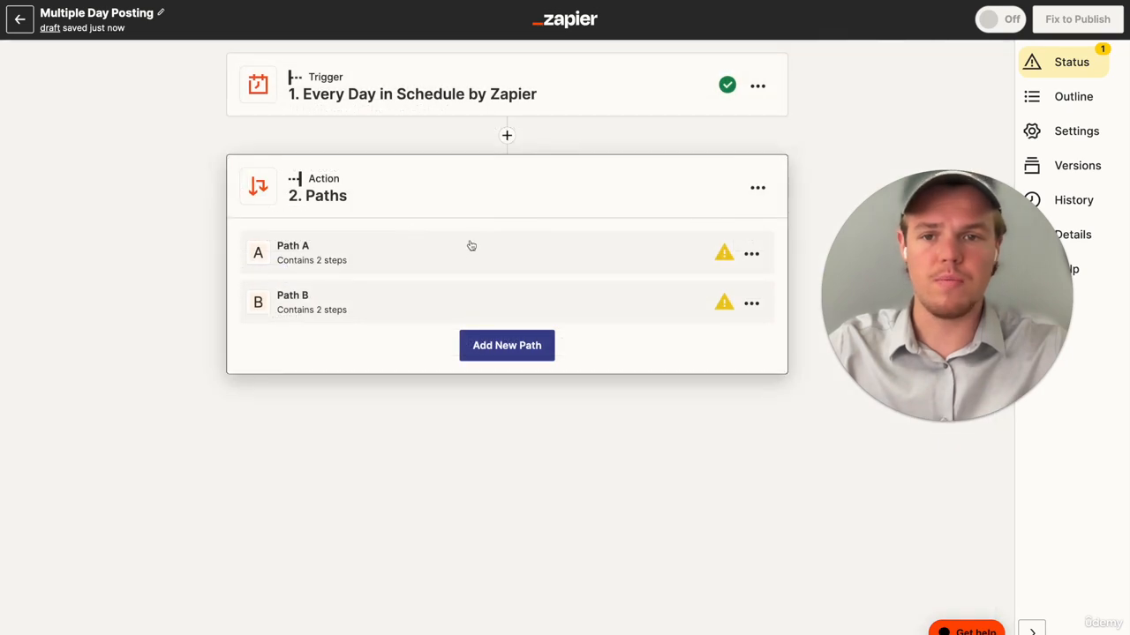
- Review Path A's weekday rules and Path B's rule setup, closing each path again
click(465, 258)
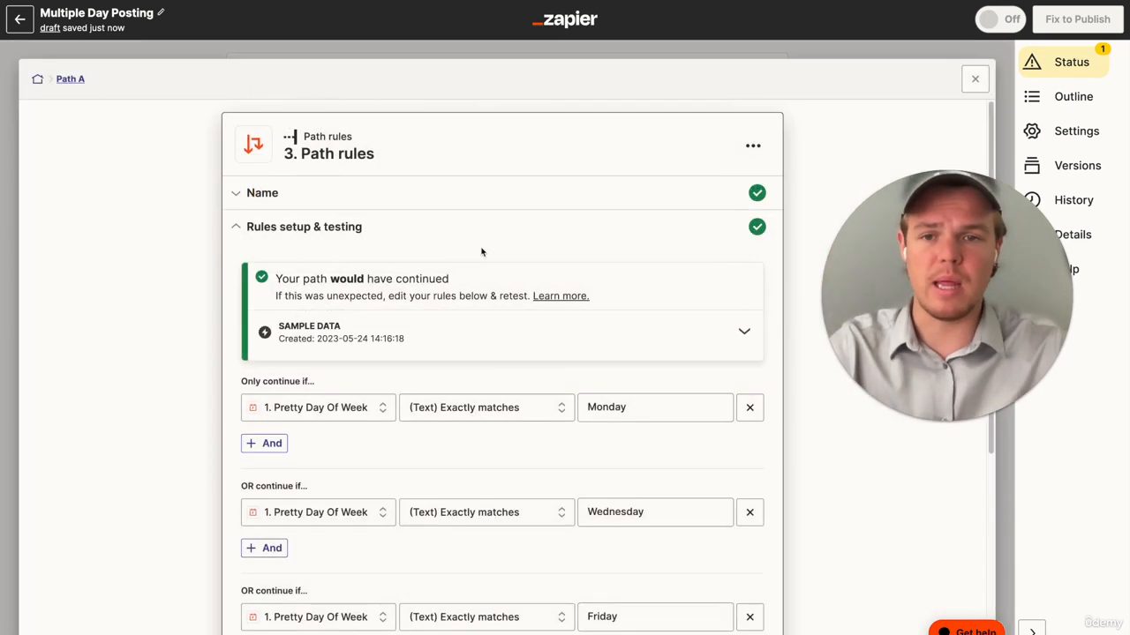
scroll(508, 247, down, 5)
scroll(507, 250, up, 1)
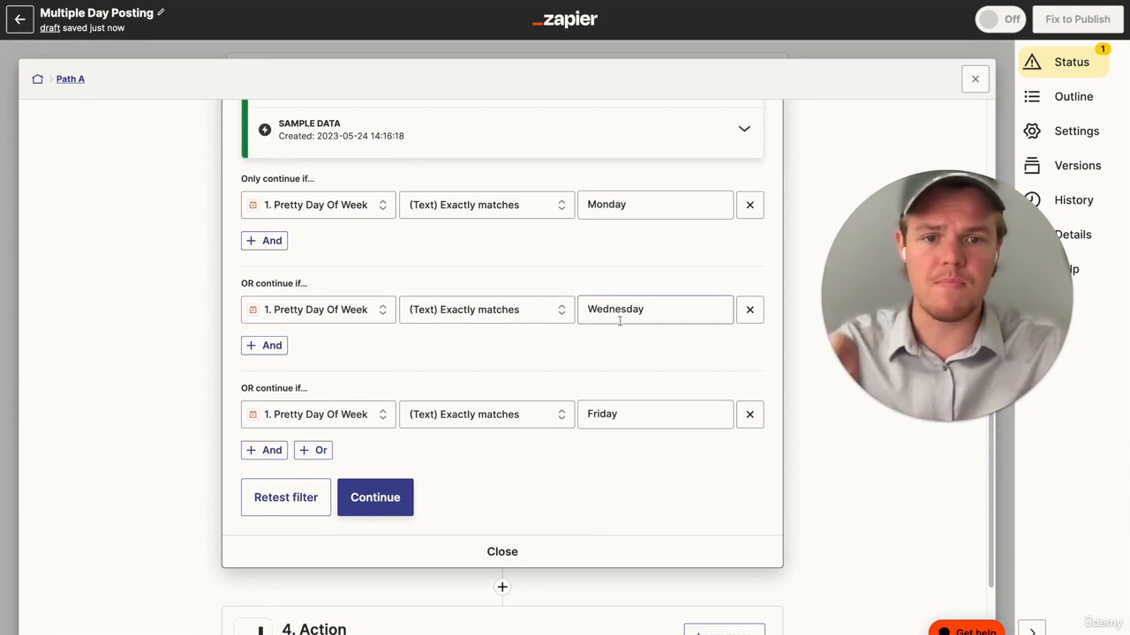
scroll(588, 606, down, 2)
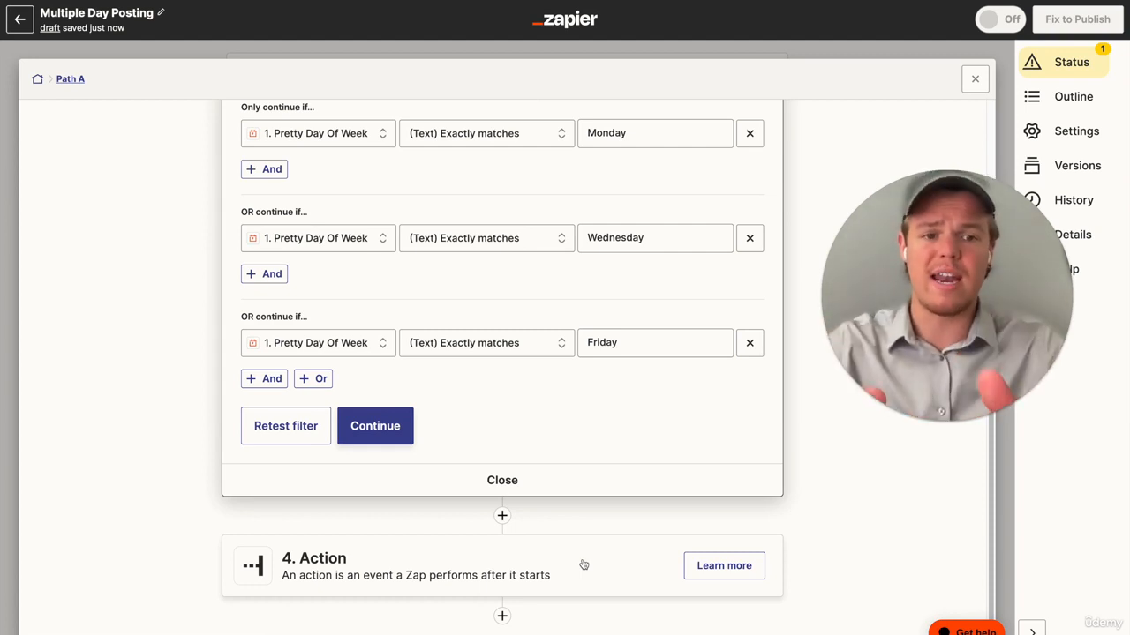
click(970, 78)
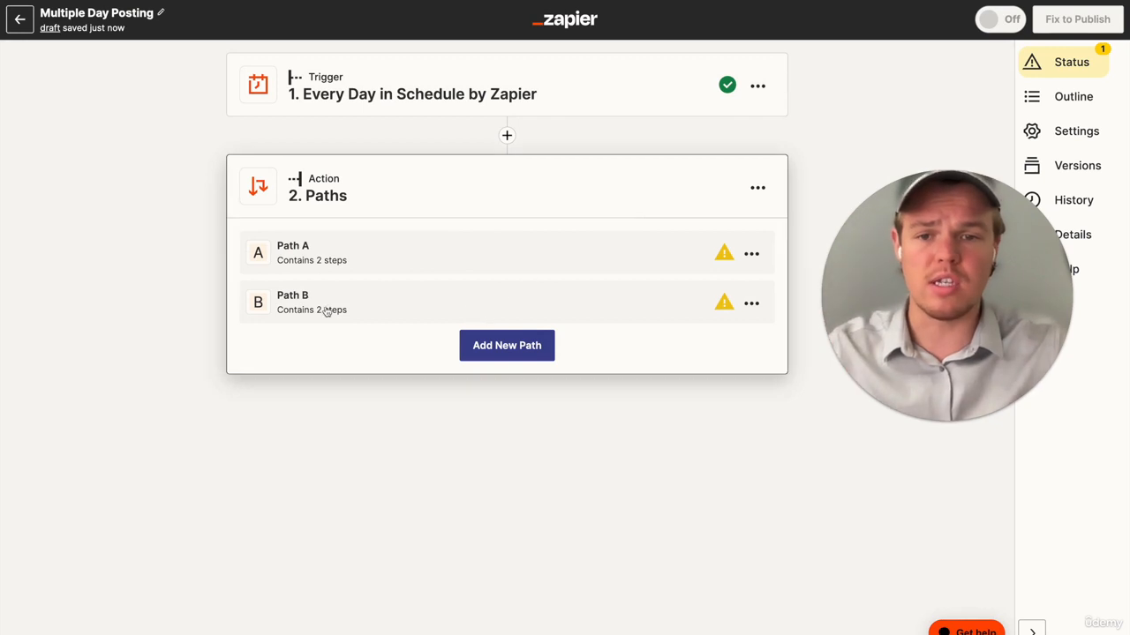
click(322, 304)
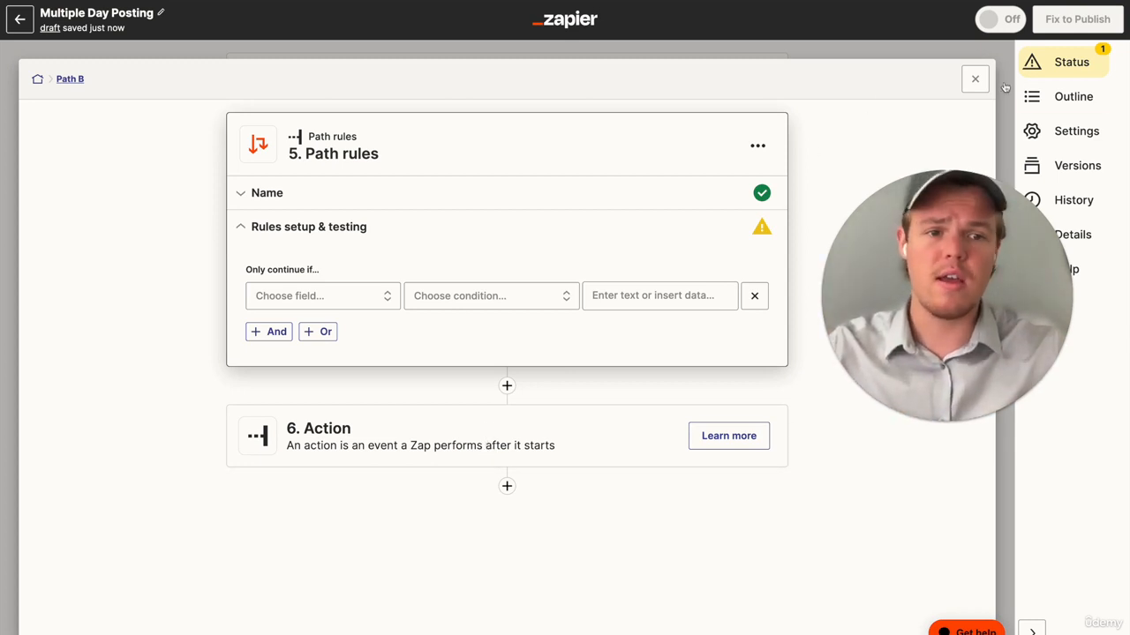
click(976, 79)
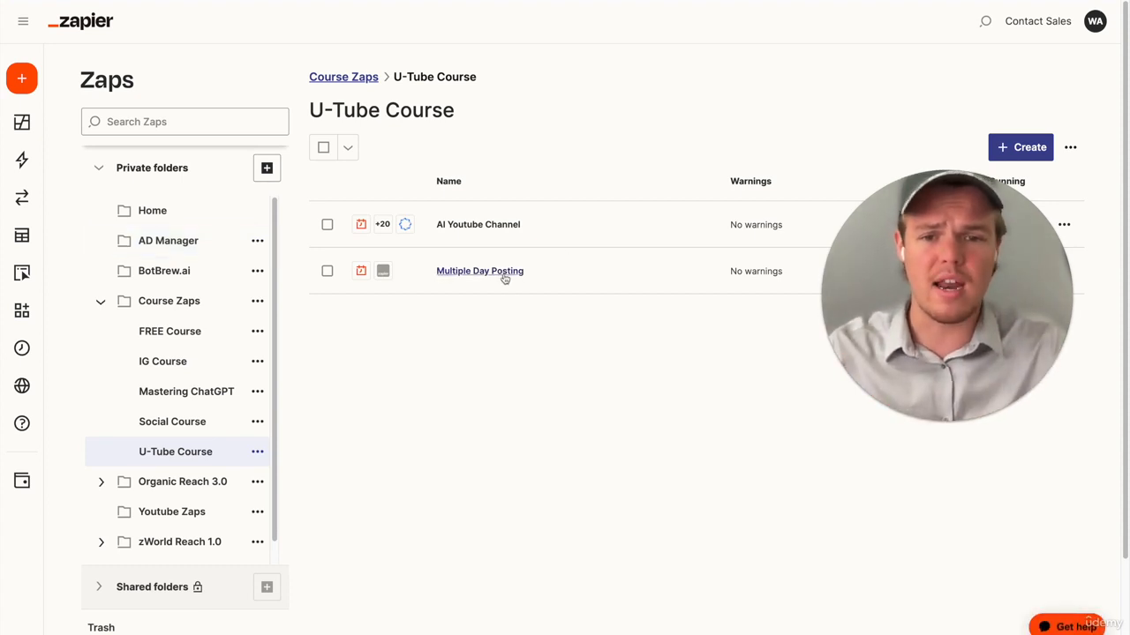
- Create a new Zap in the U-Tube Course folder and name it "Video Publisher"
click(529, 258)
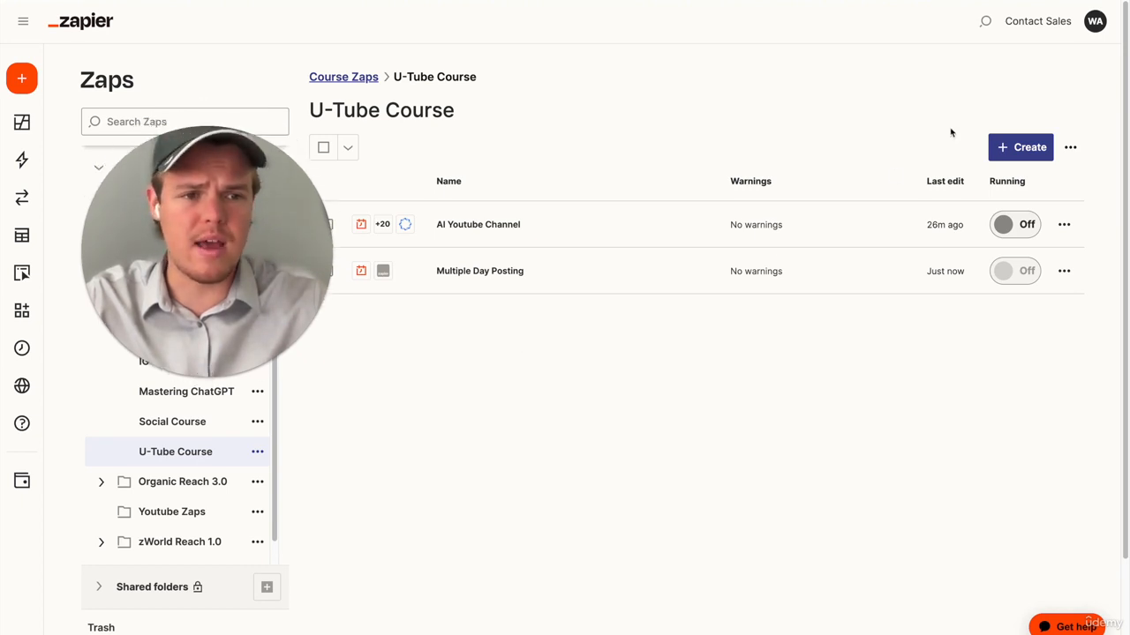
click(1019, 152)
click(1001, 189)
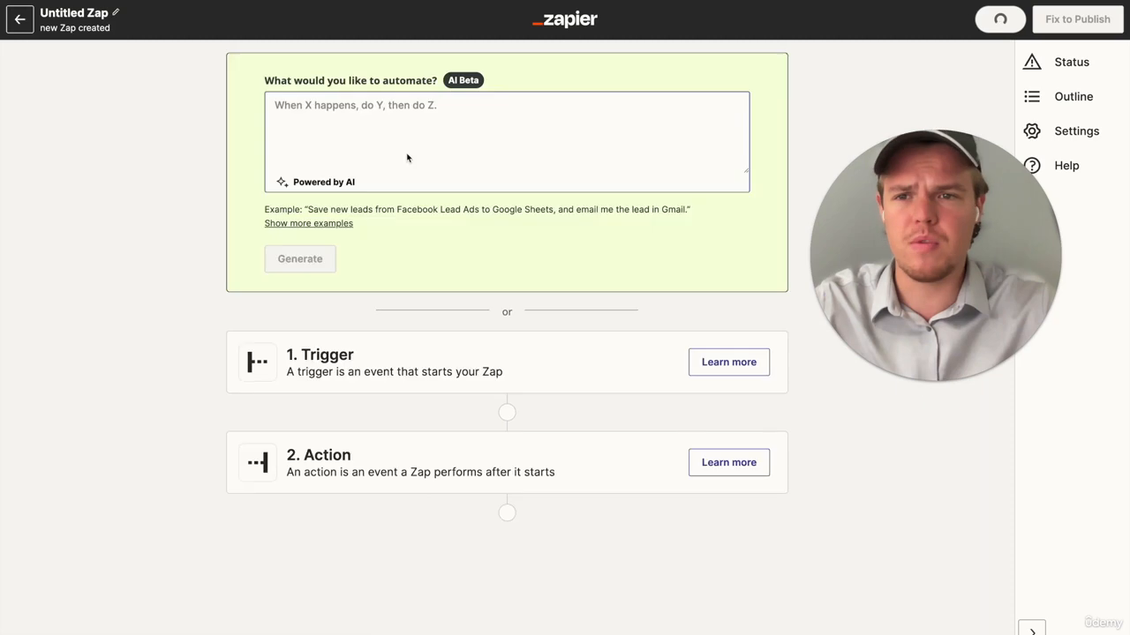
click(115, 13)
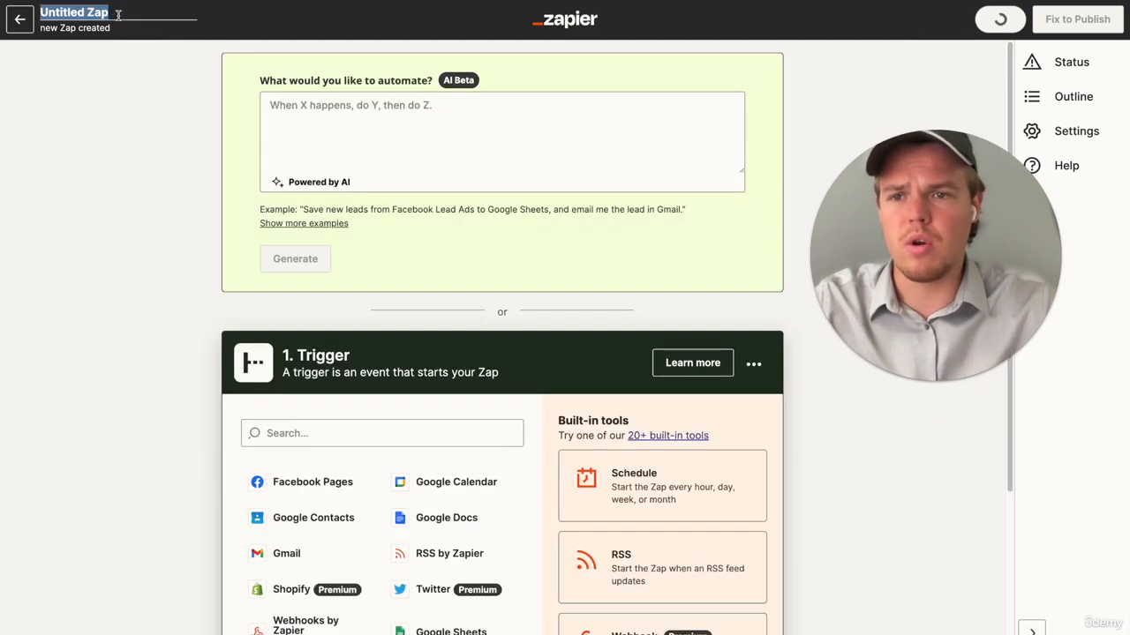
text(Video Publ)
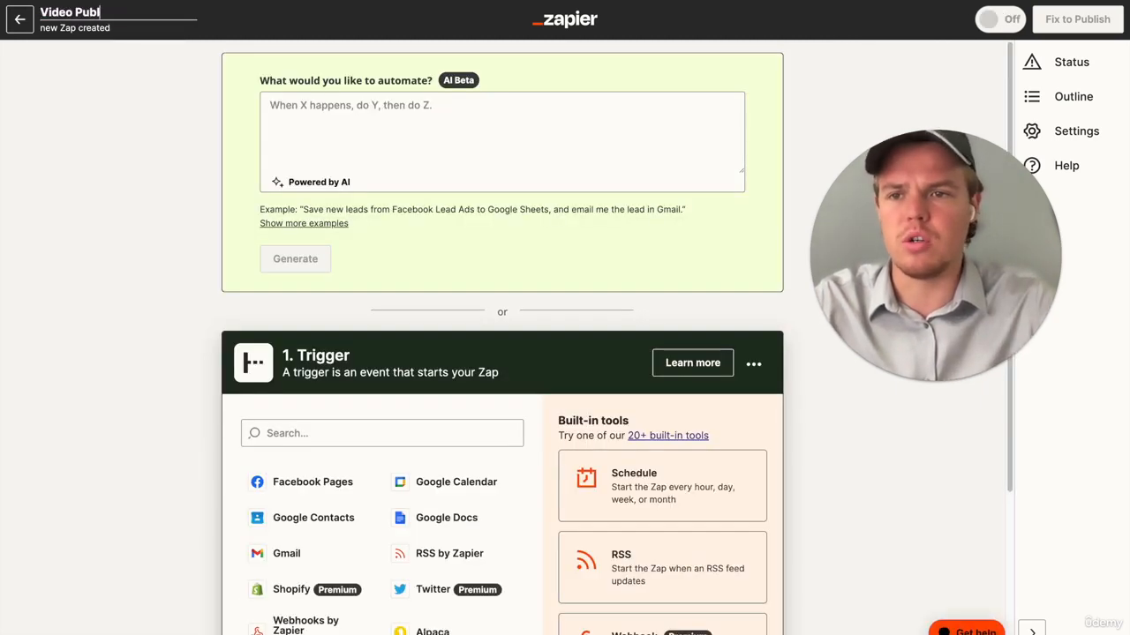
text(isher)
key(Return)
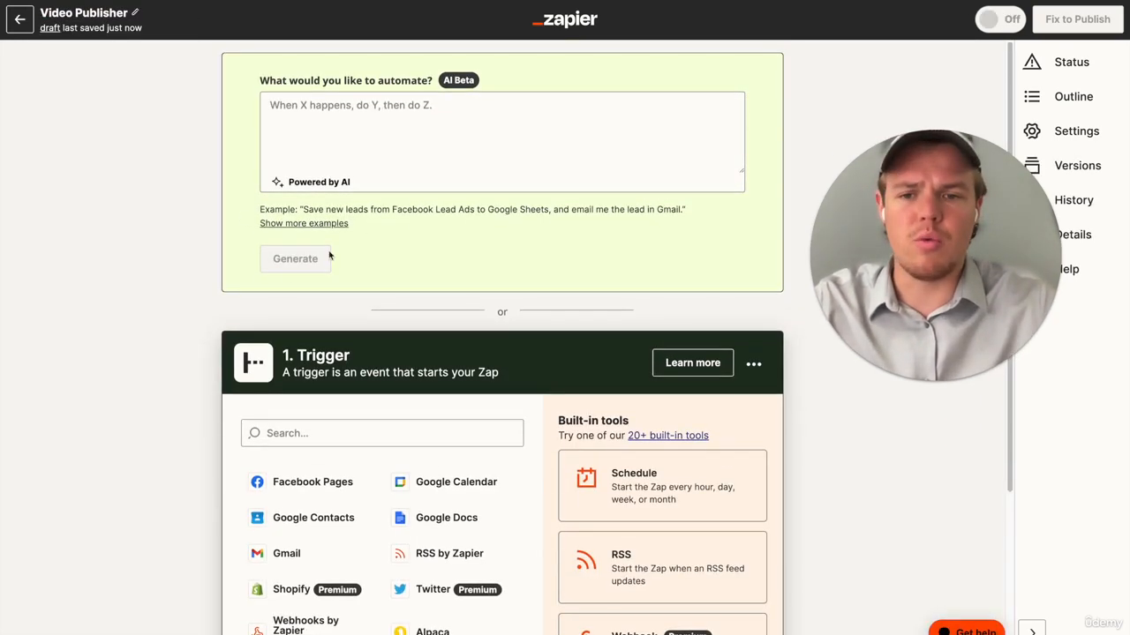
- Find Synthesia and select it as the trigger app
scroll(378, 418, down, 3)
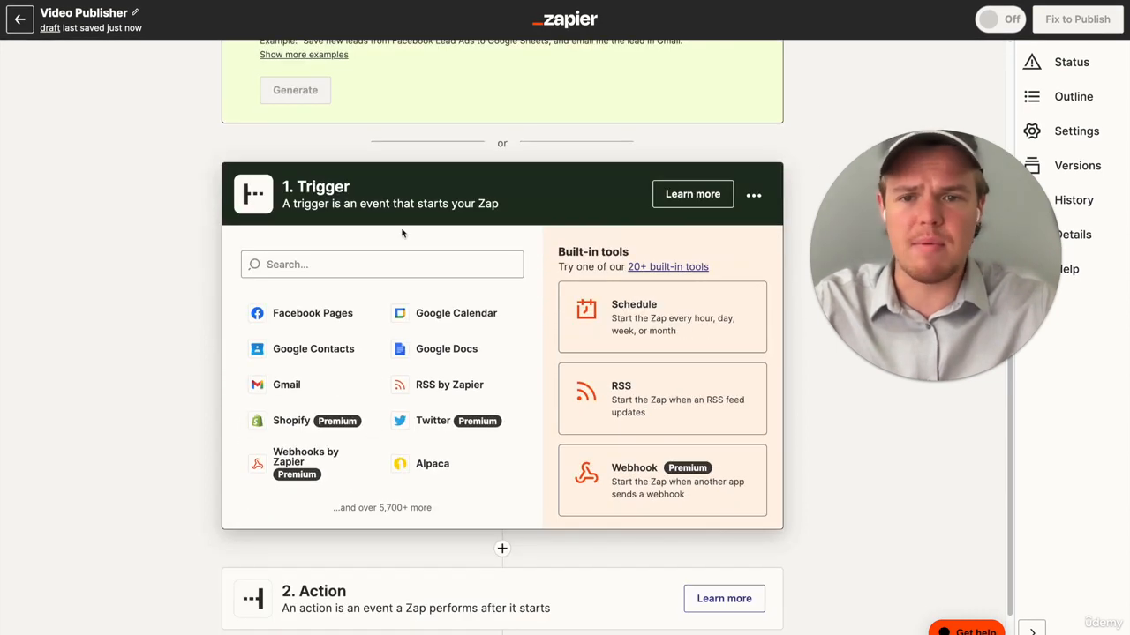
click(369, 265)
text(syn)
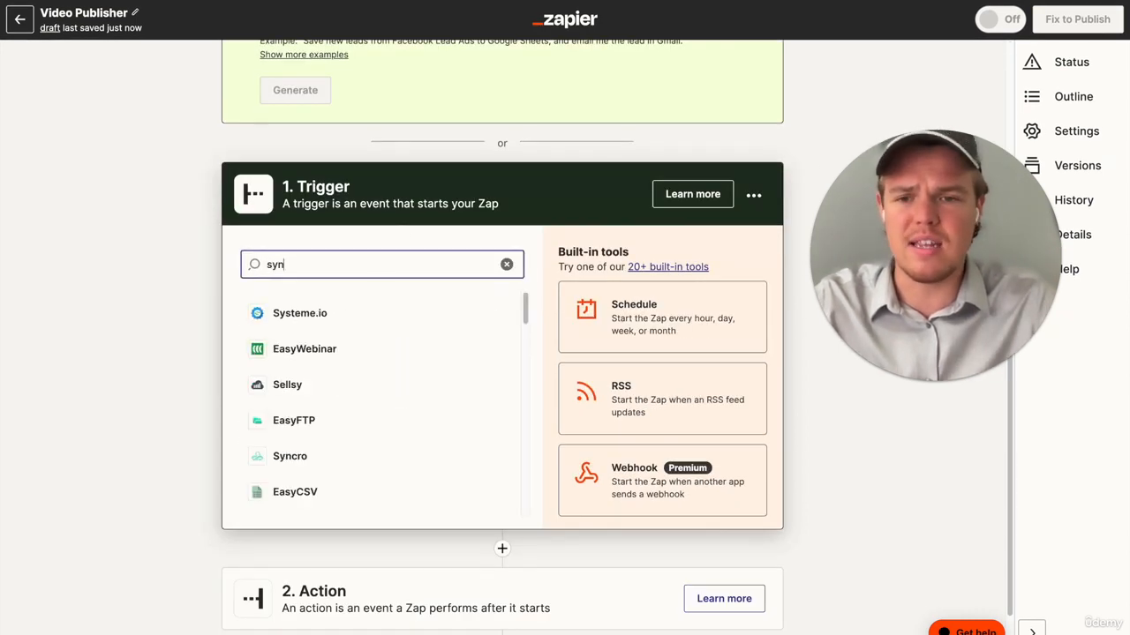
text(th)
click(352, 315)
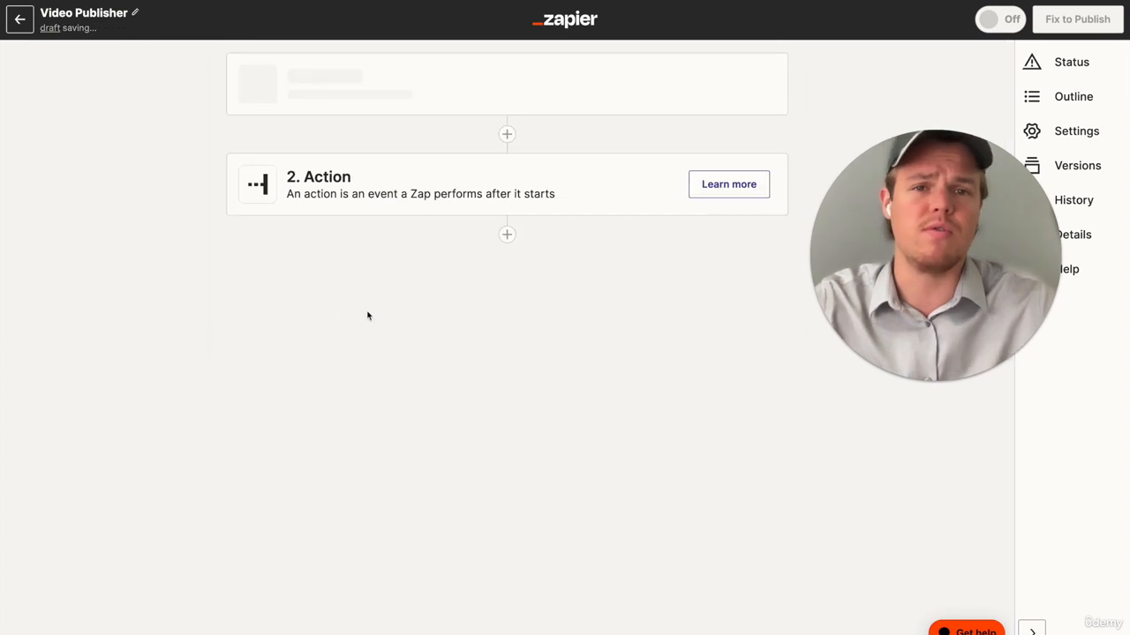
- Set the Synthesia trigger event to New Video Ready and accept the connected account
click(401, 251)
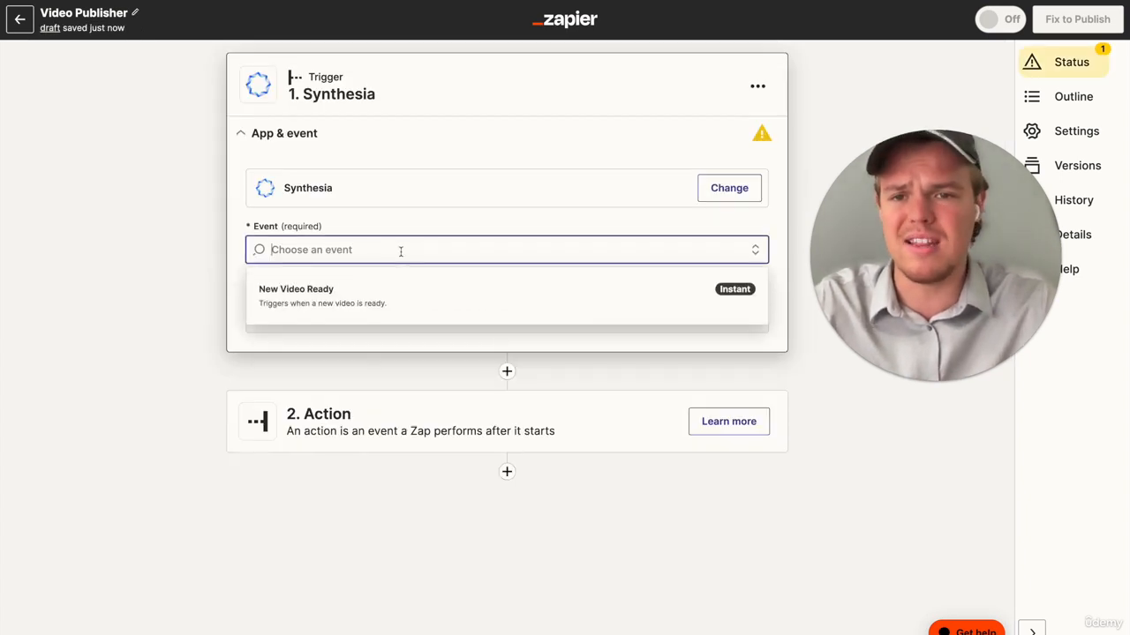
click(386, 296)
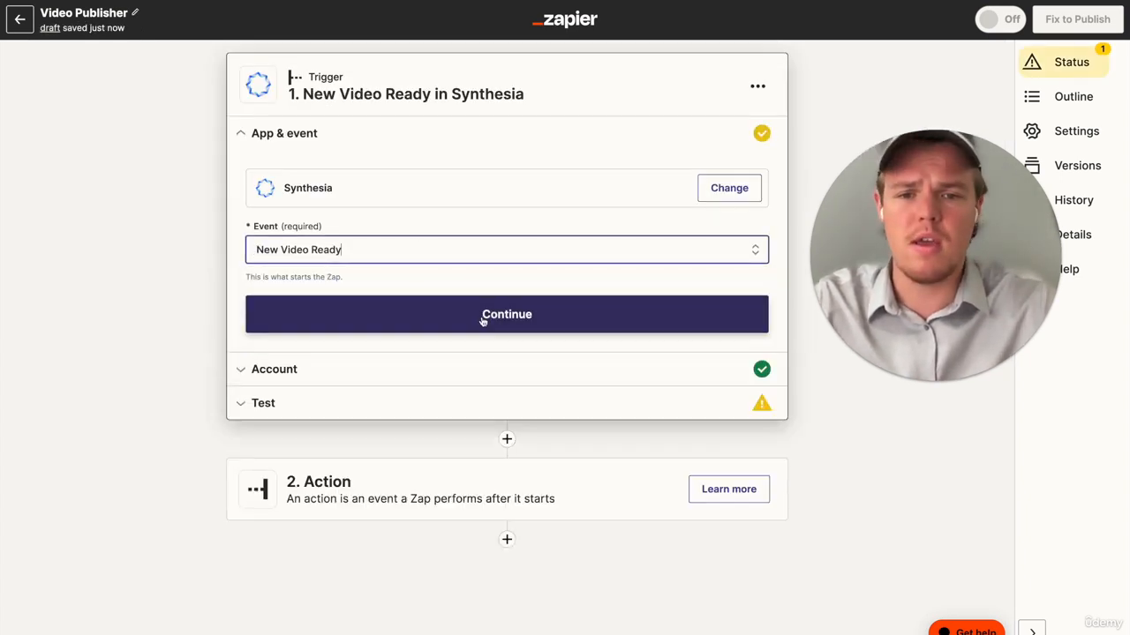
click(480, 322)
click(307, 328)
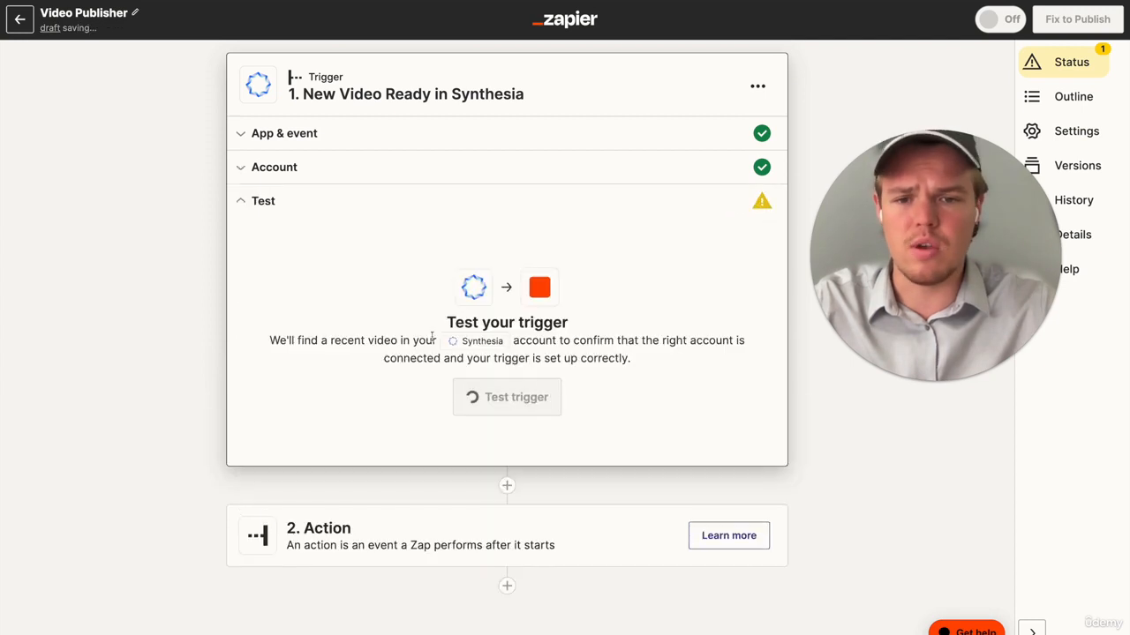
- Run the trigger test and rename the Zap to "Video Publisher [LONG]"
click(533, 404)
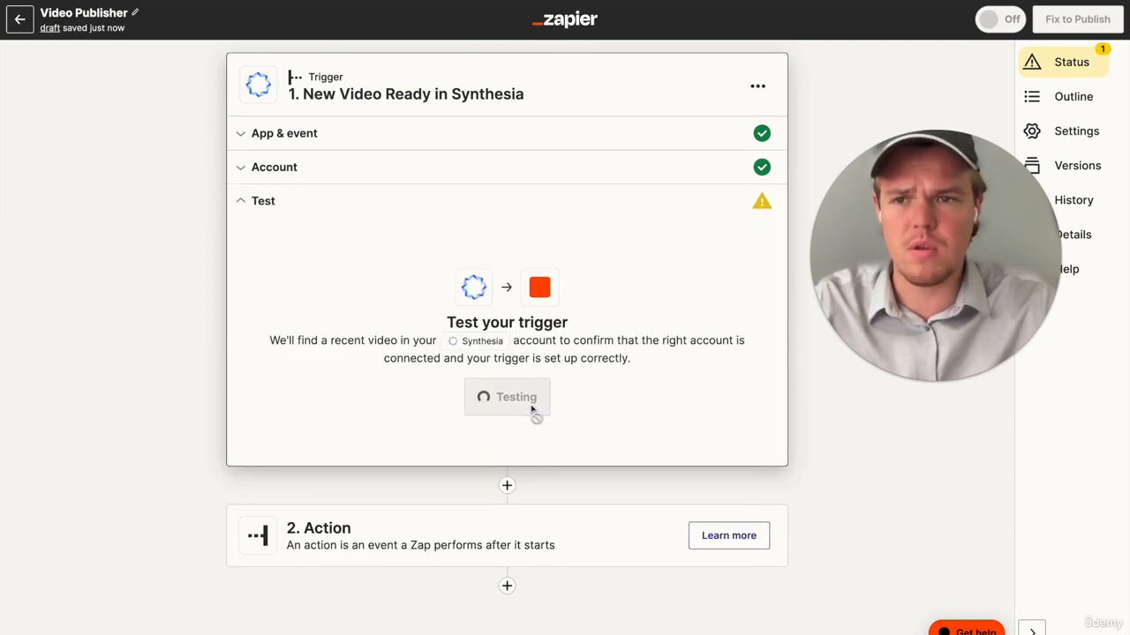
click(138, 13)
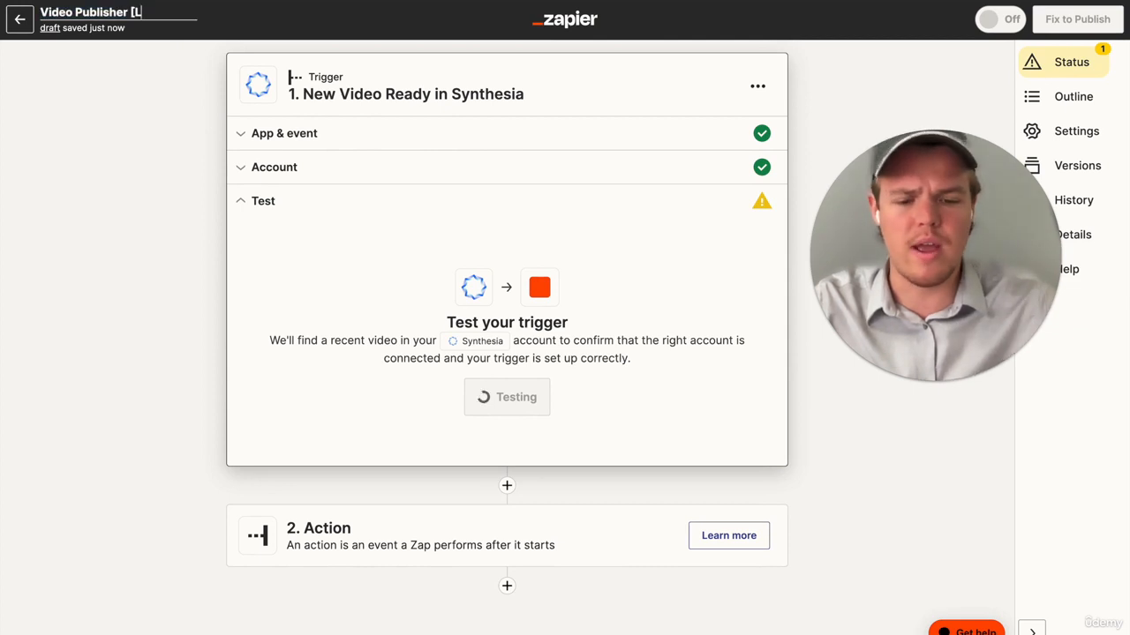
click(131, 123)
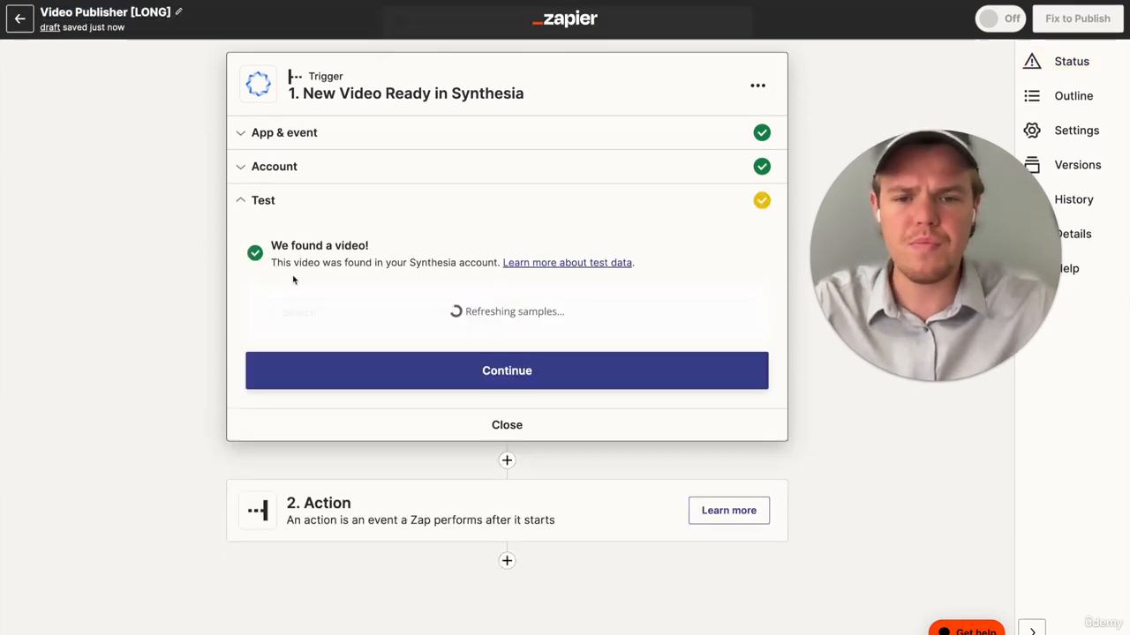
- Choose Video B as the trigger's sample record, check its callbackId, and continue to the action step
scroll(488, 377, down, 1)
scroll(489, 377, down, 1)
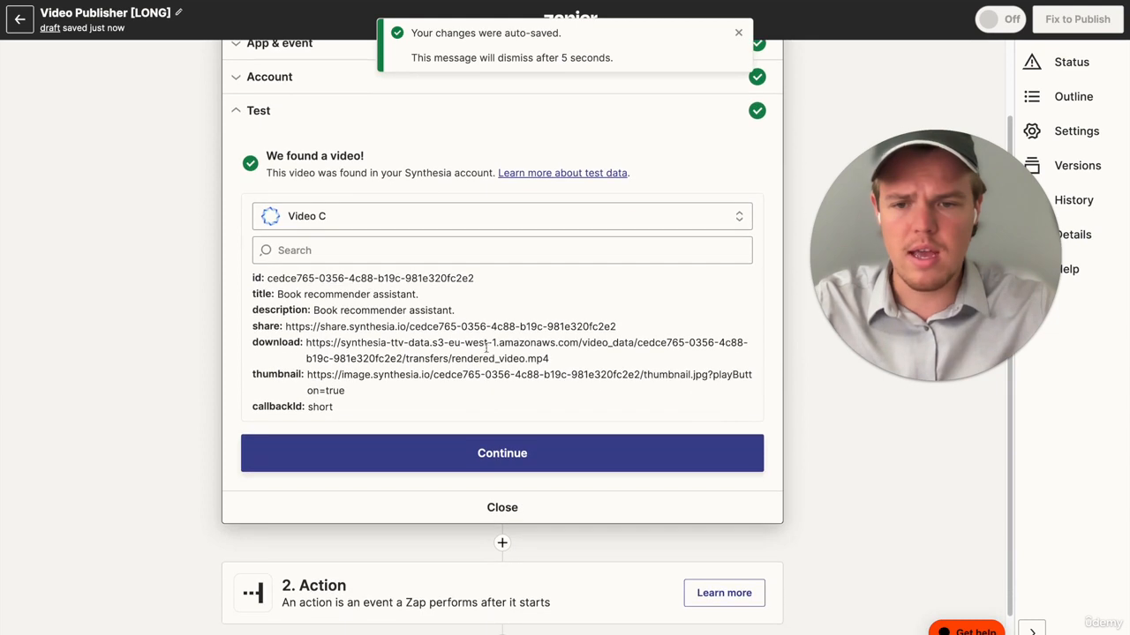
click(411, 255)
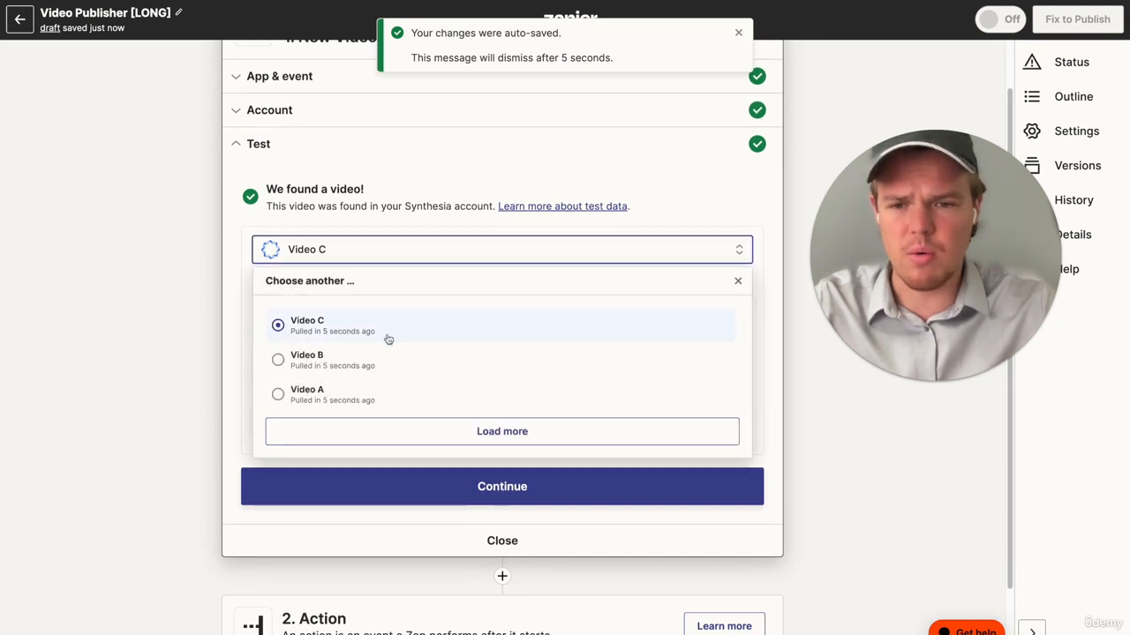
click(370, 373)
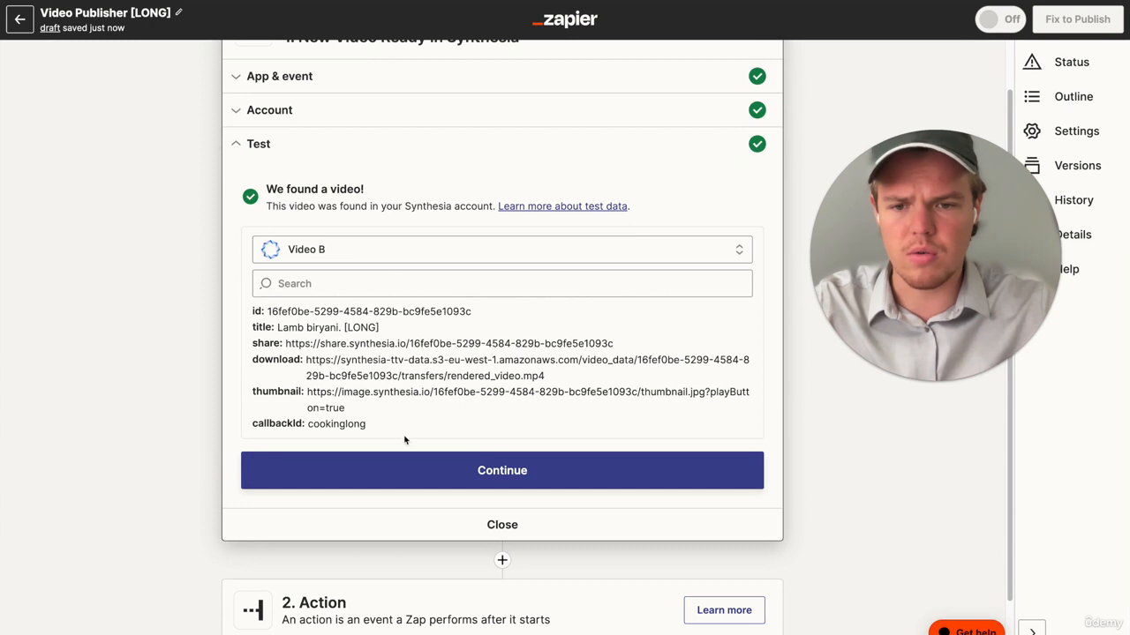
double_click(357, 425)
click(356, 465)
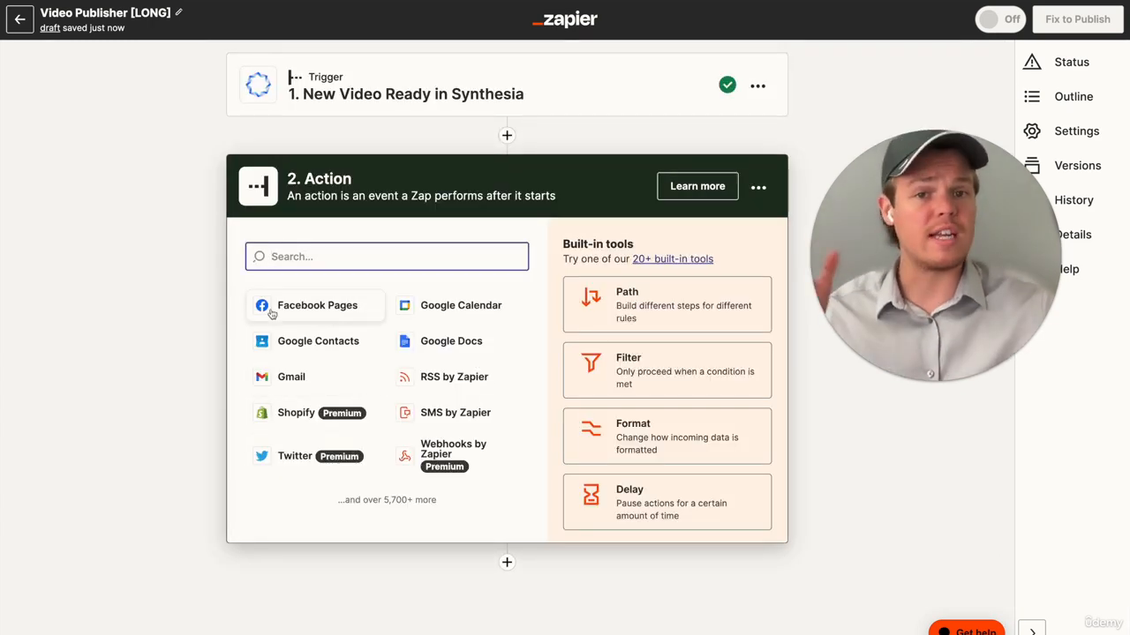
- Add a Filter as the Zap's second step
text(f)
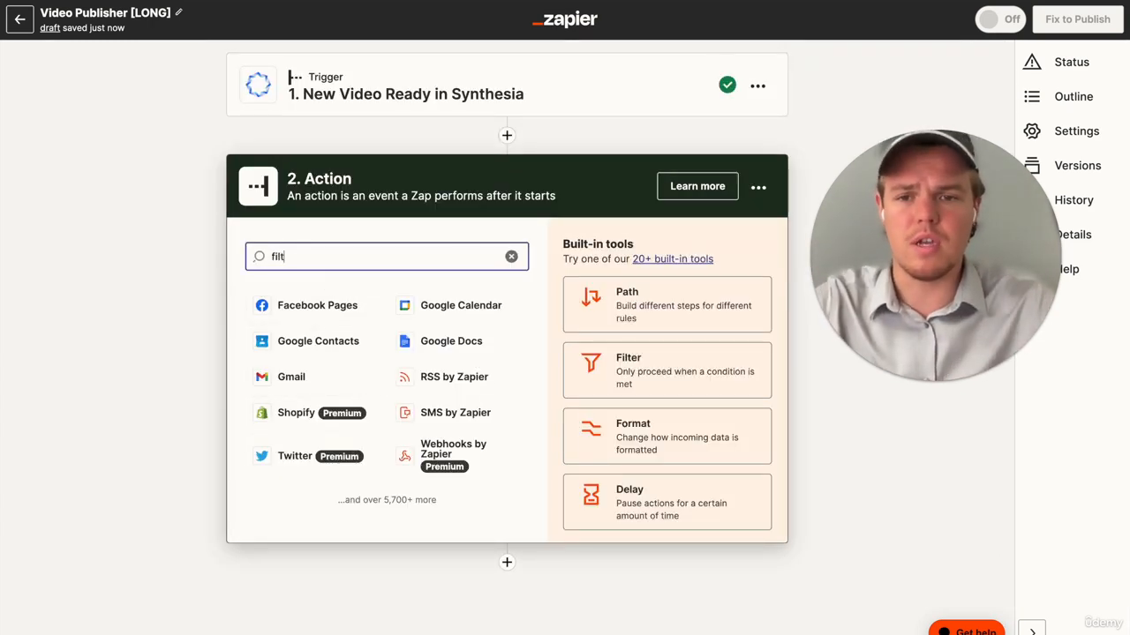
text(ilt)
click(415, 302)
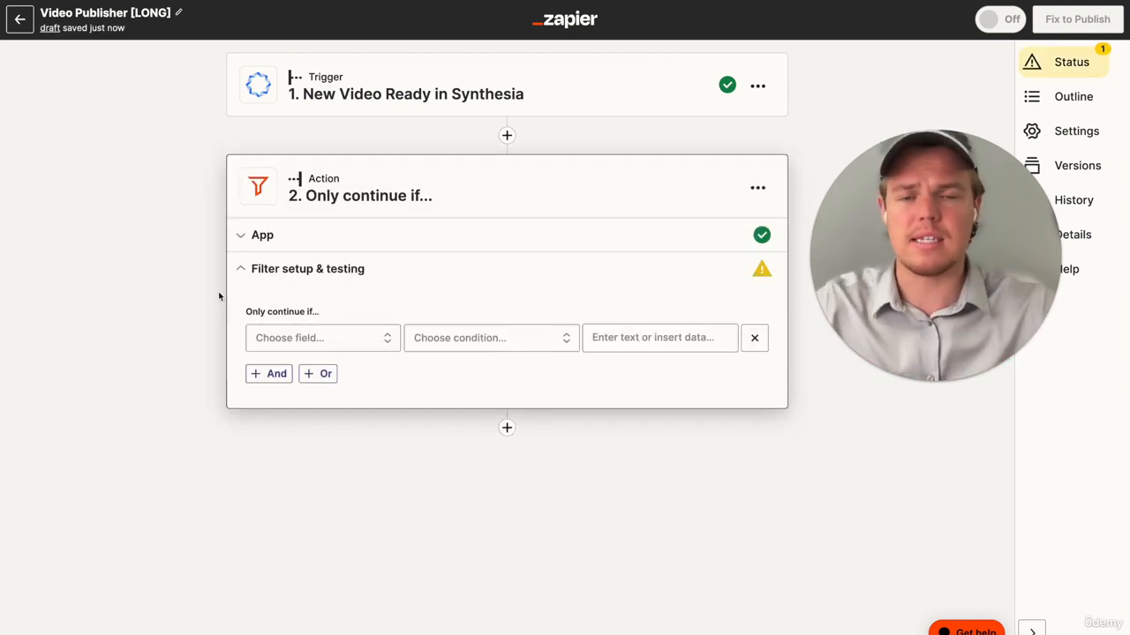
- Set the filter rule's field to Callback ID and its condition to (Text) Exactly matches
click(347, 341)
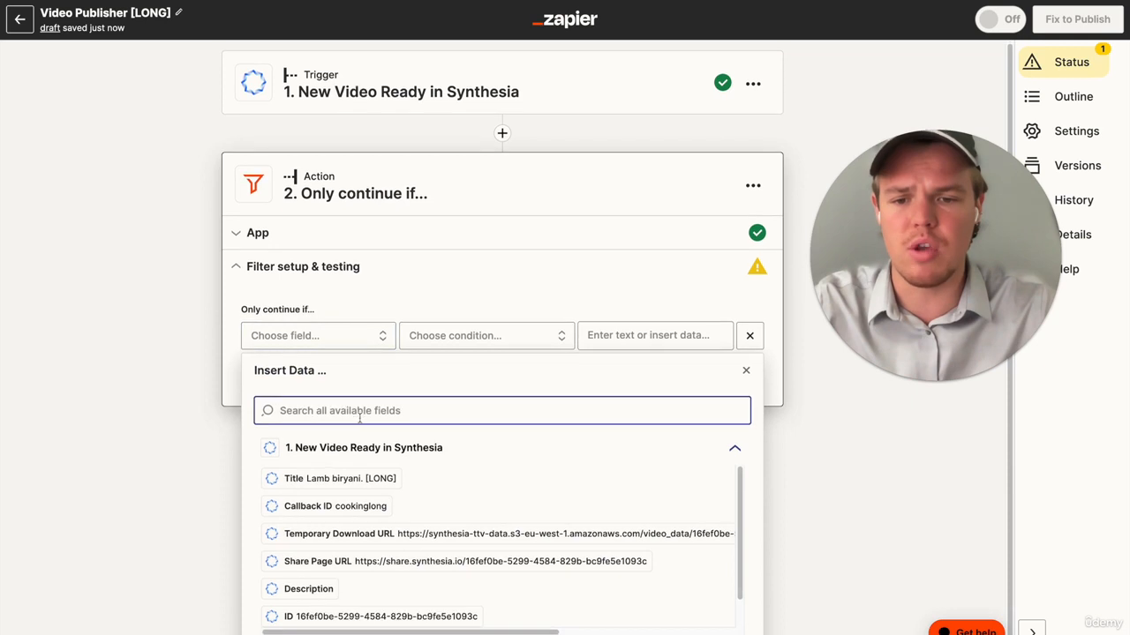
scroll(349, 538, down, 1)
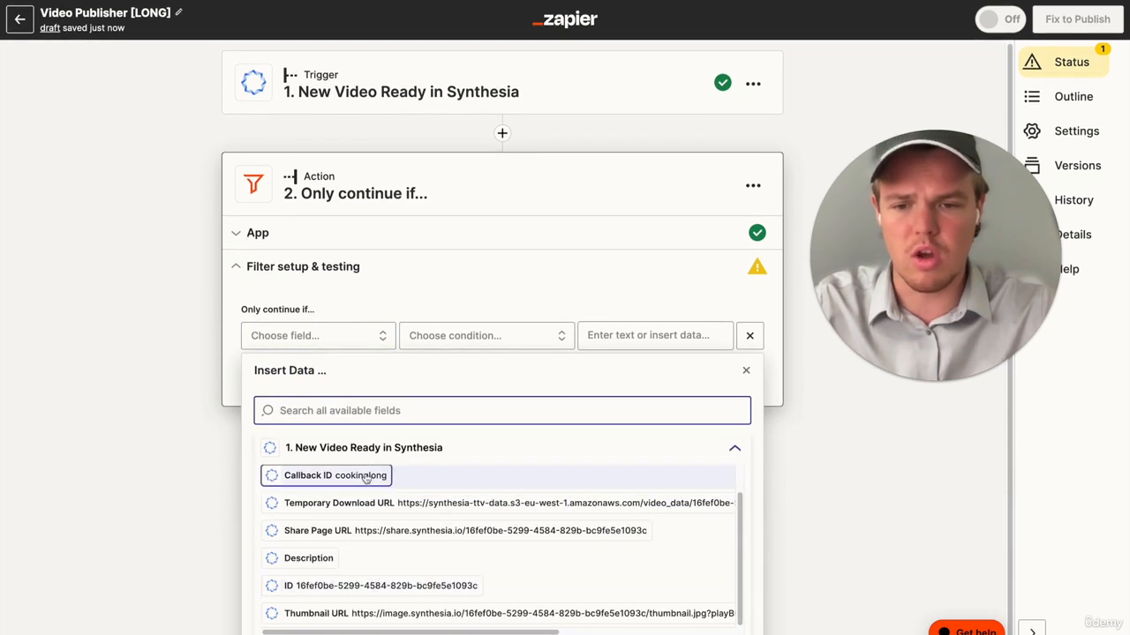
click(296, 475)
click(496, 343)
click(472, 423)
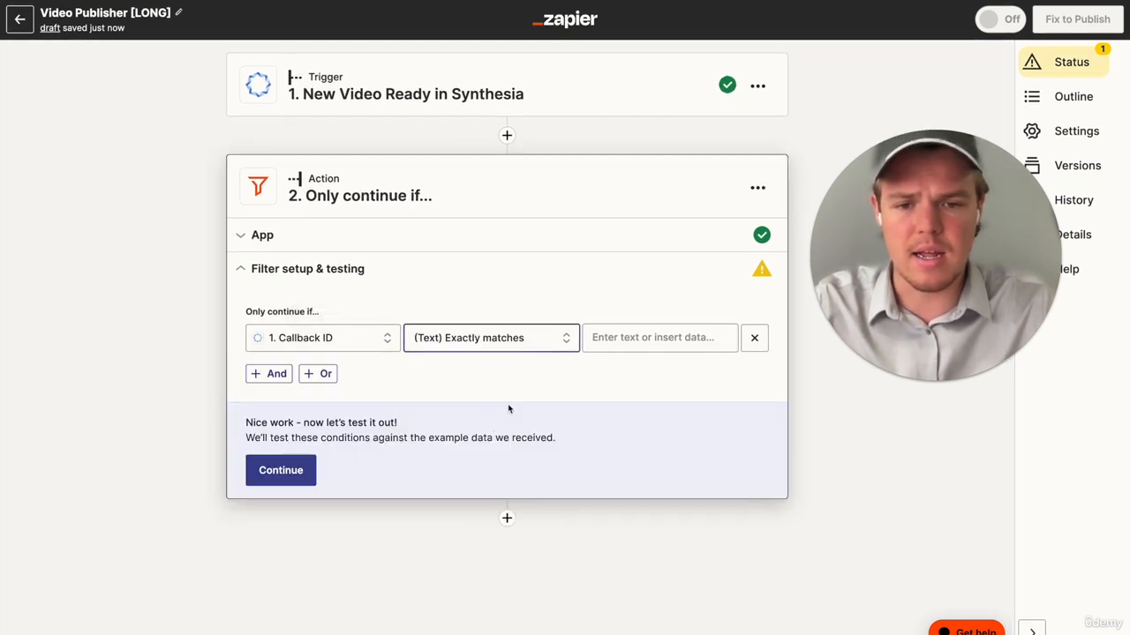
- Enter "cookinglong" as the filter's comparison value and test the filter
click(658, 337)
text(cookinglong)
click(234, 360)
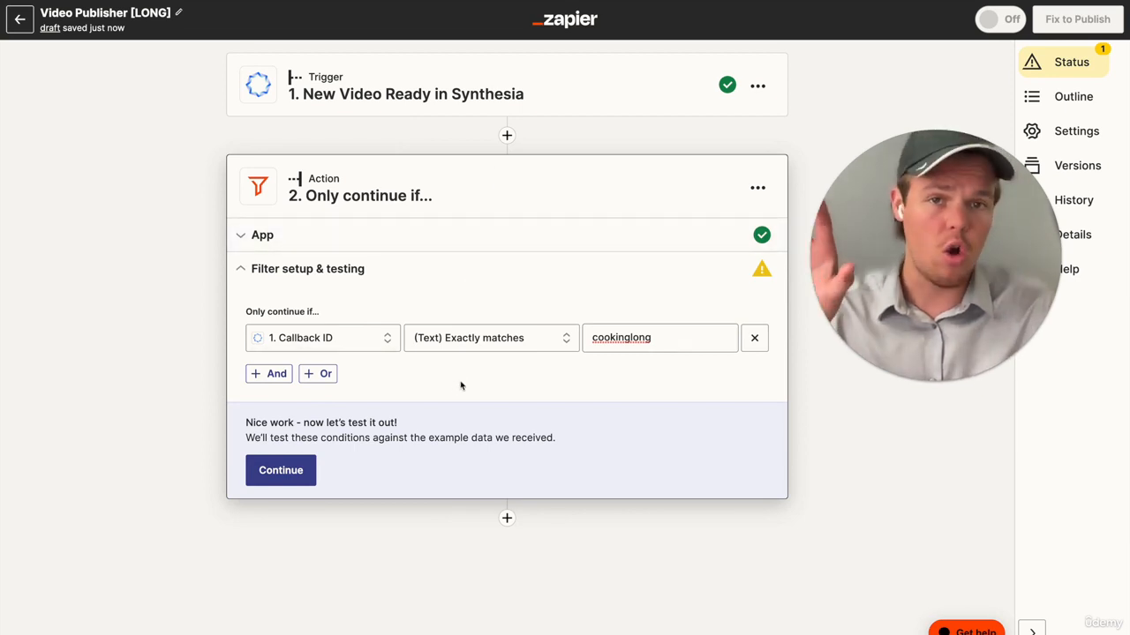
click(298, 473)
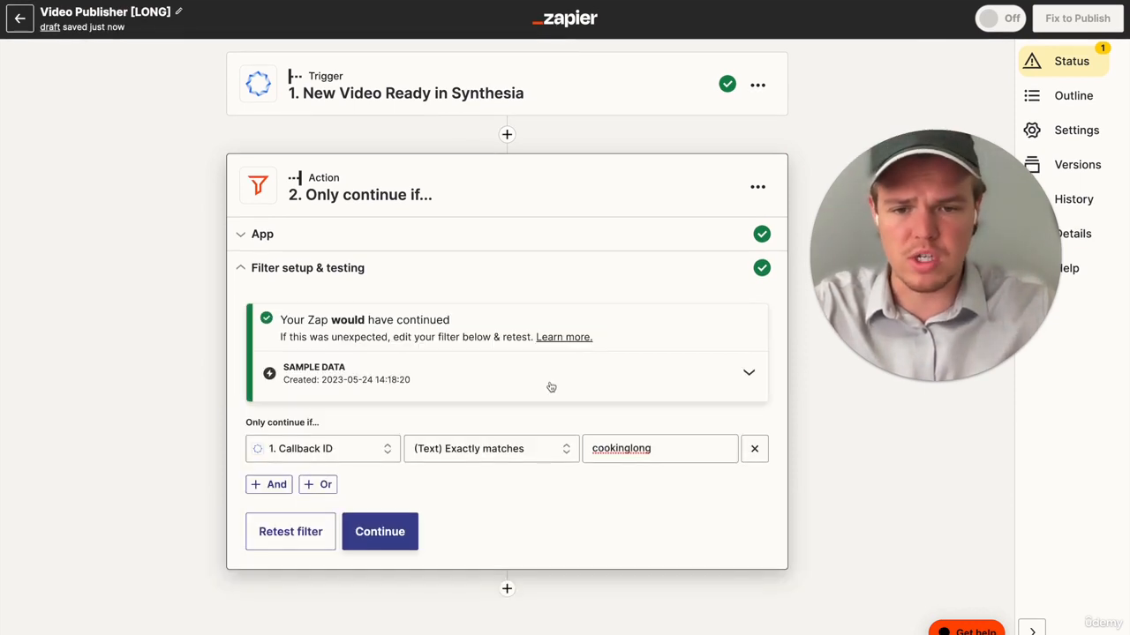
- Add ChatGPT as the Zap's third step with the Conversation event and continue with the connected ChatGPT account
click(393, 533)
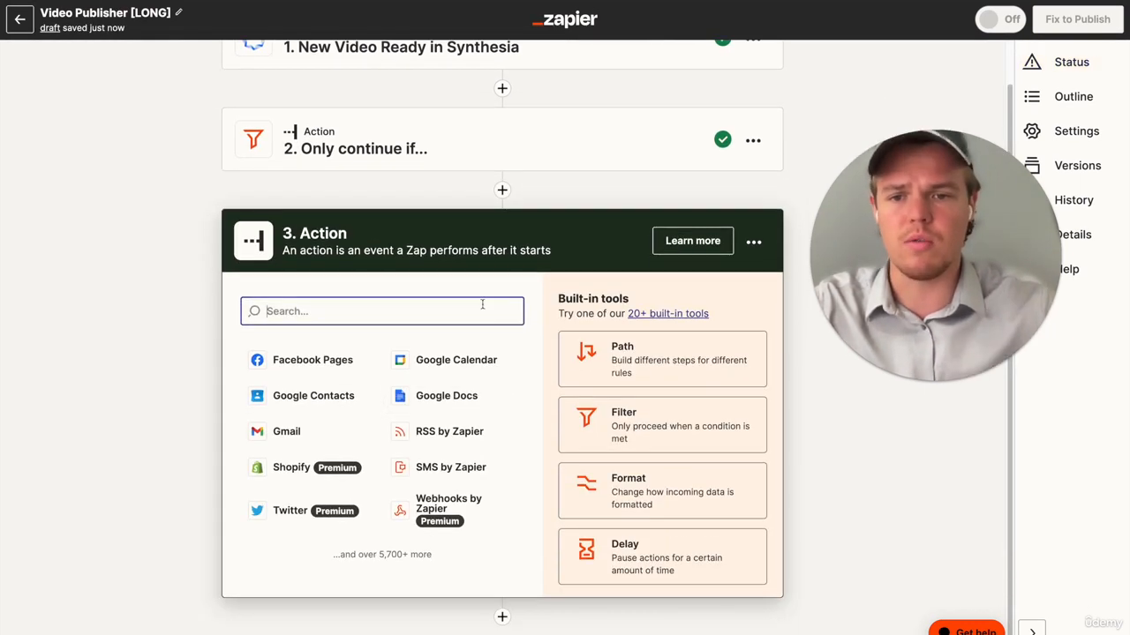
text(chat)
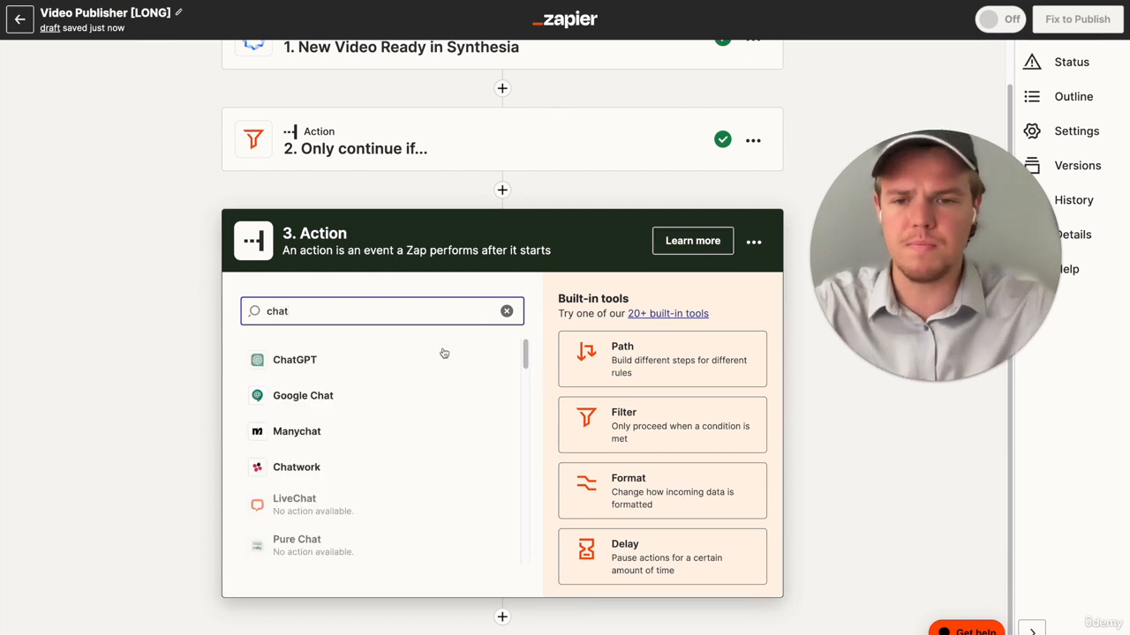
click(444, 354)
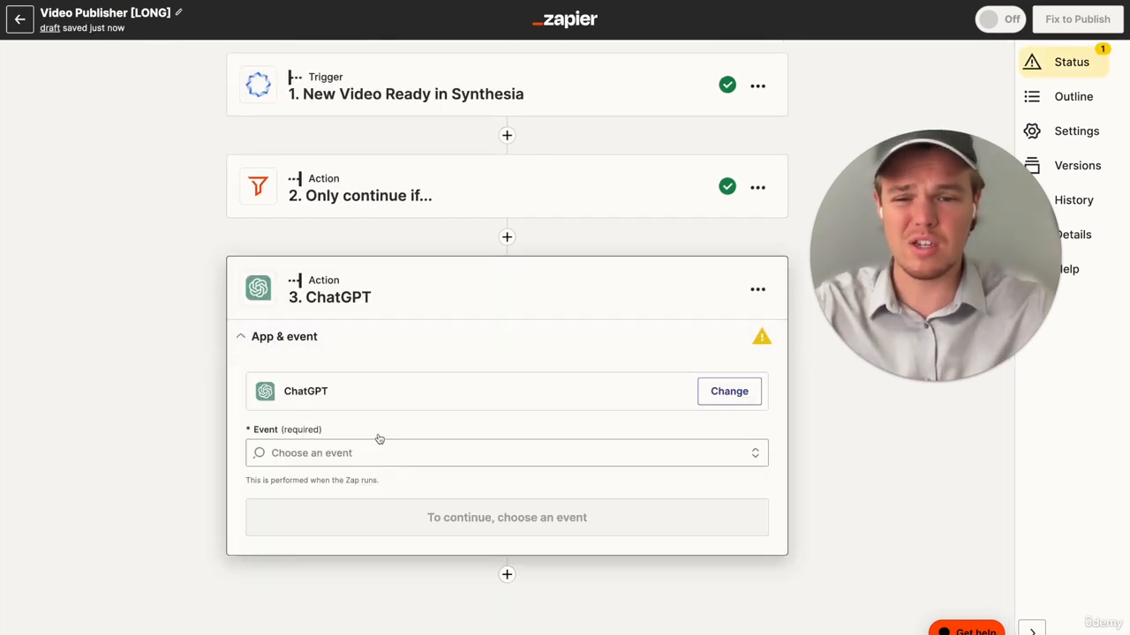
click(379, 440)
click(413, 529)
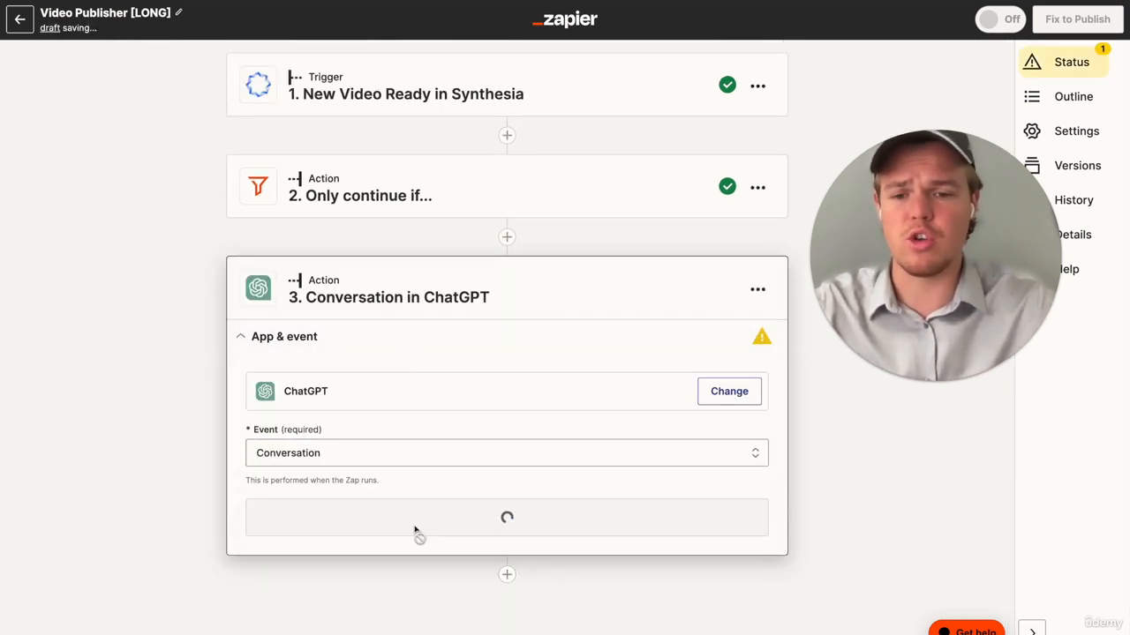
click(330, 487)
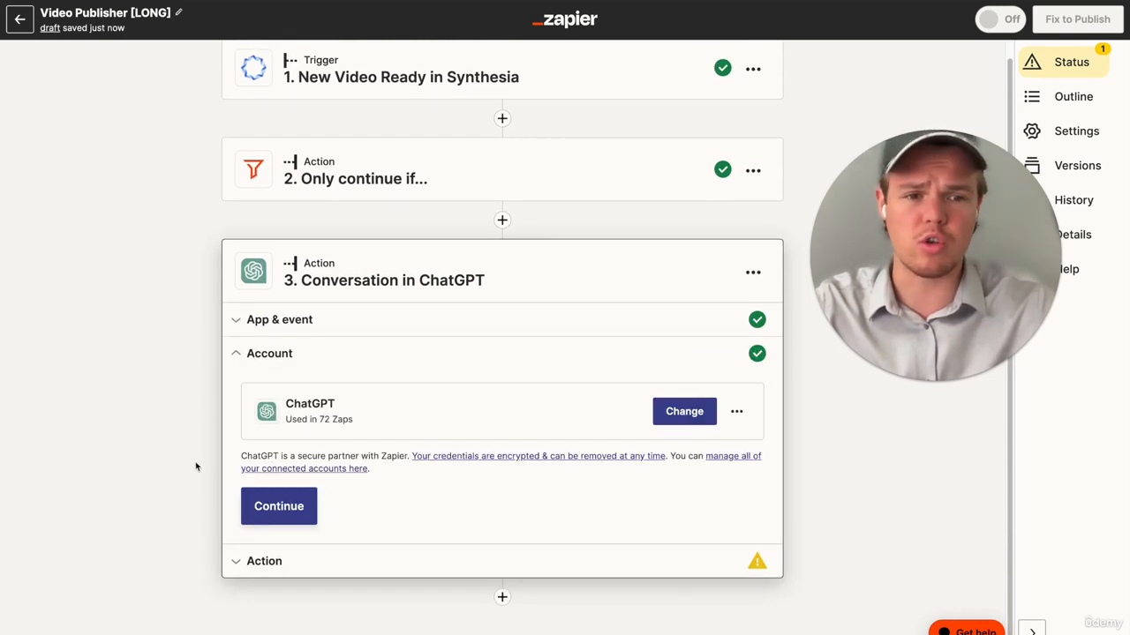
click(274, 513)
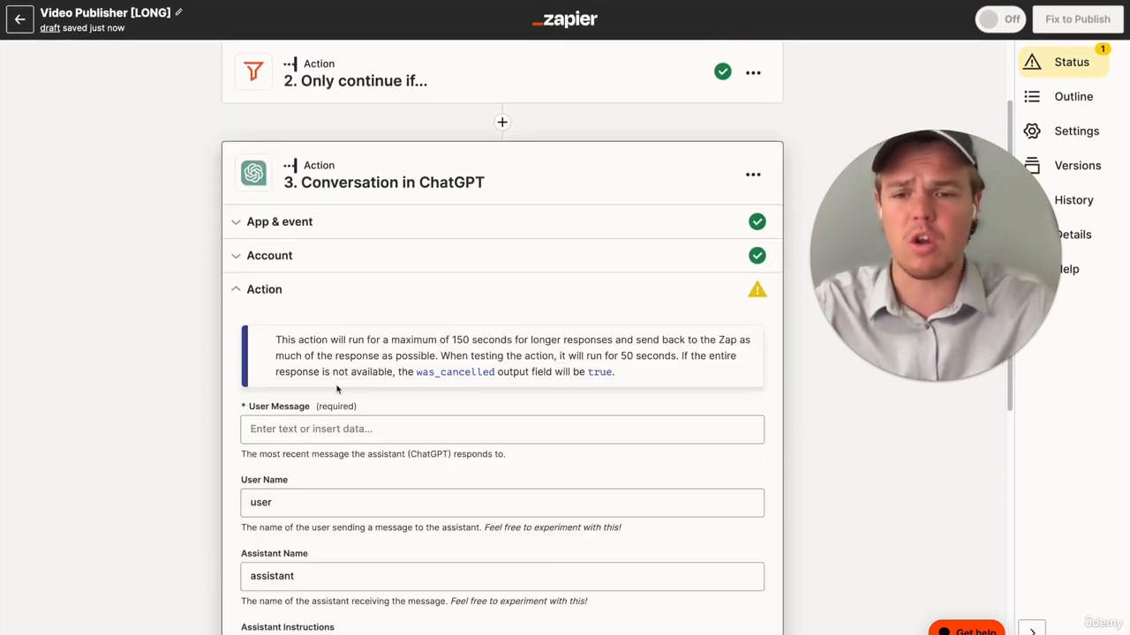
- Fill the User Message with the Youtube title prompt limited to 10 words max, inserting the Synthesia video's Title inside the food dish parentheses
click(331, 422)
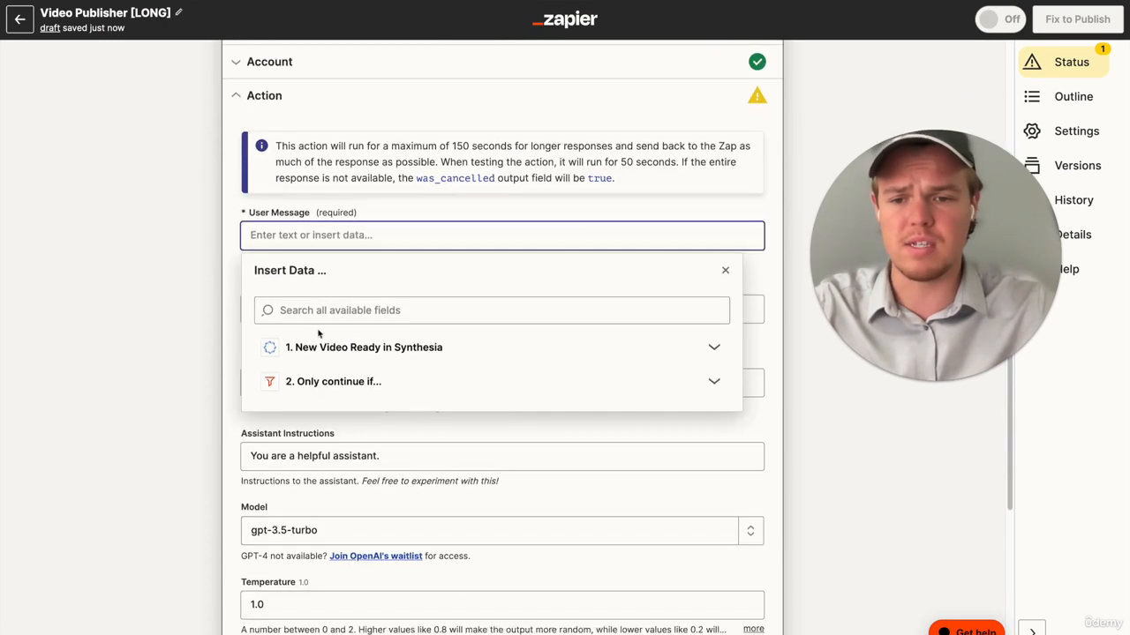
text(Based on this food dish: () Generate the following: Youtube title includes the dish name in it and says tutorial on how to cook it, limit to 10 words max)
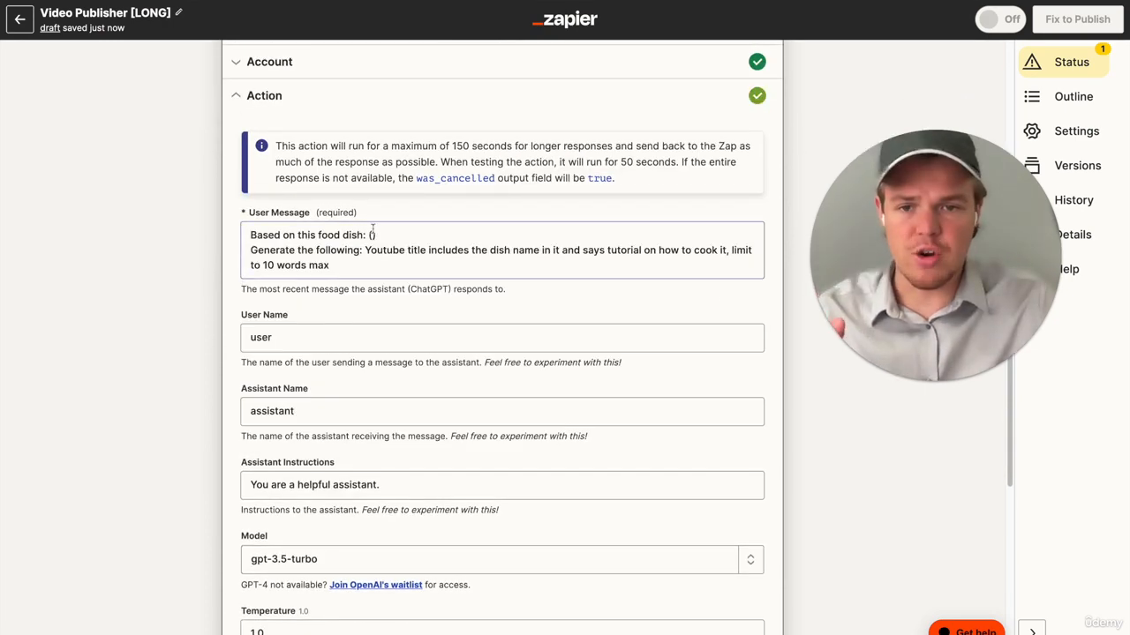
click(372, 235)
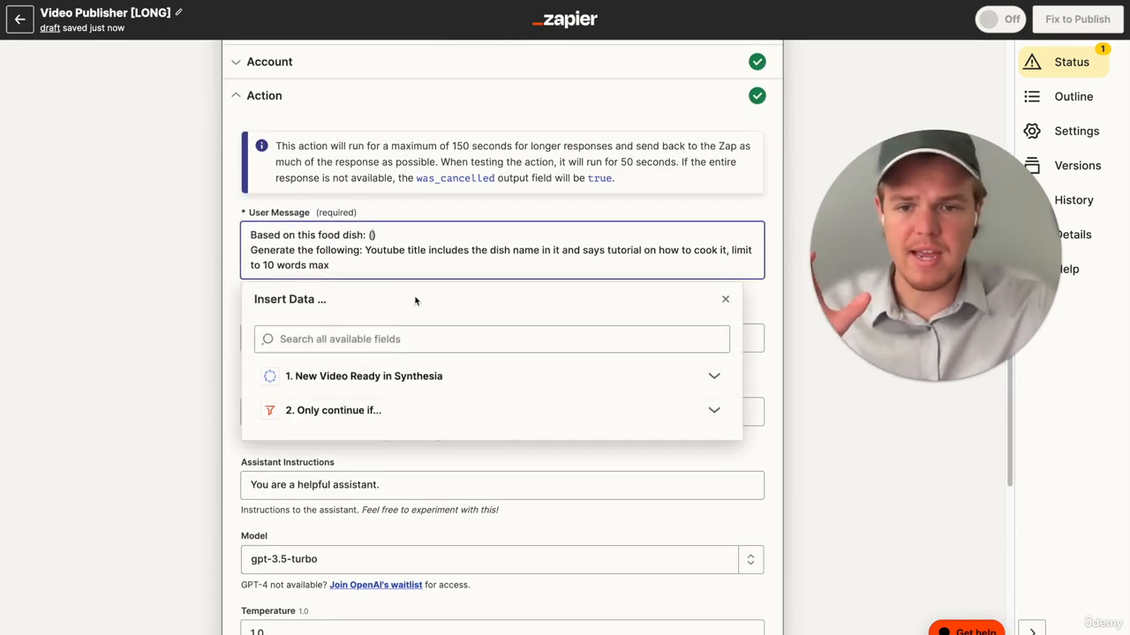
click(406, 376)
click(399, 408)
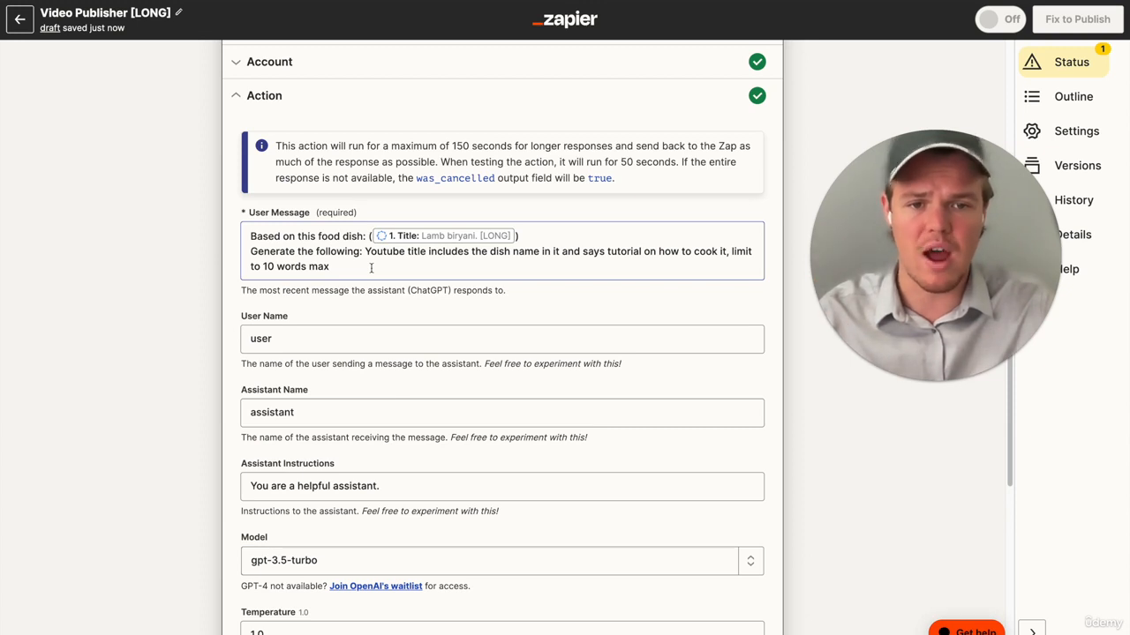
- Set the ChatGPT step's model to gpt-4
scroll(211, 305, down, 3)
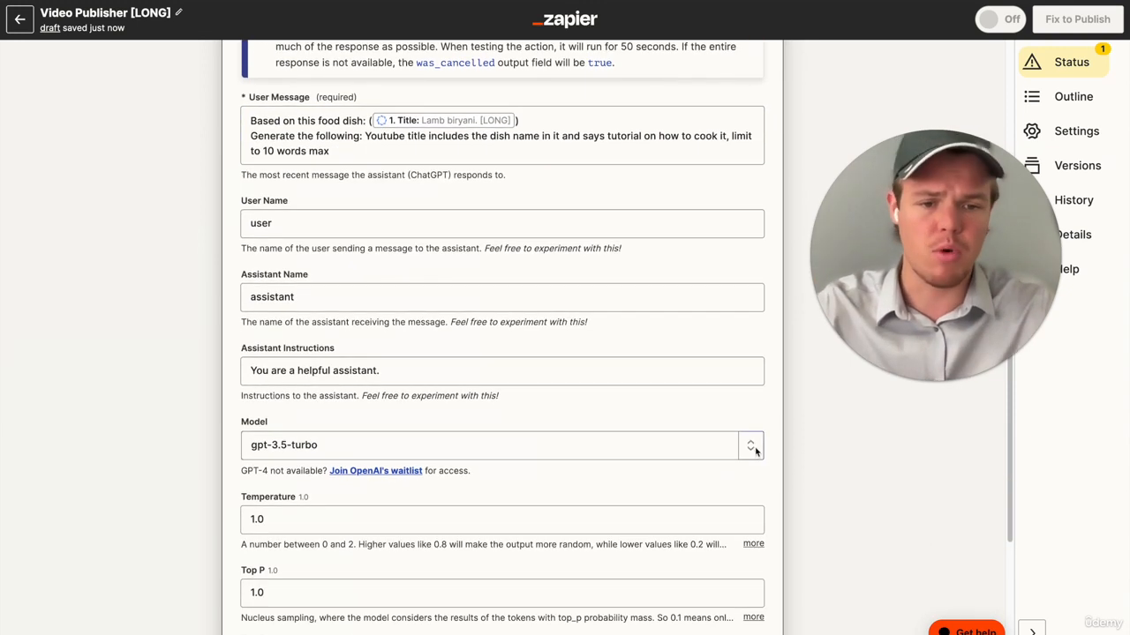
click(752, 447)
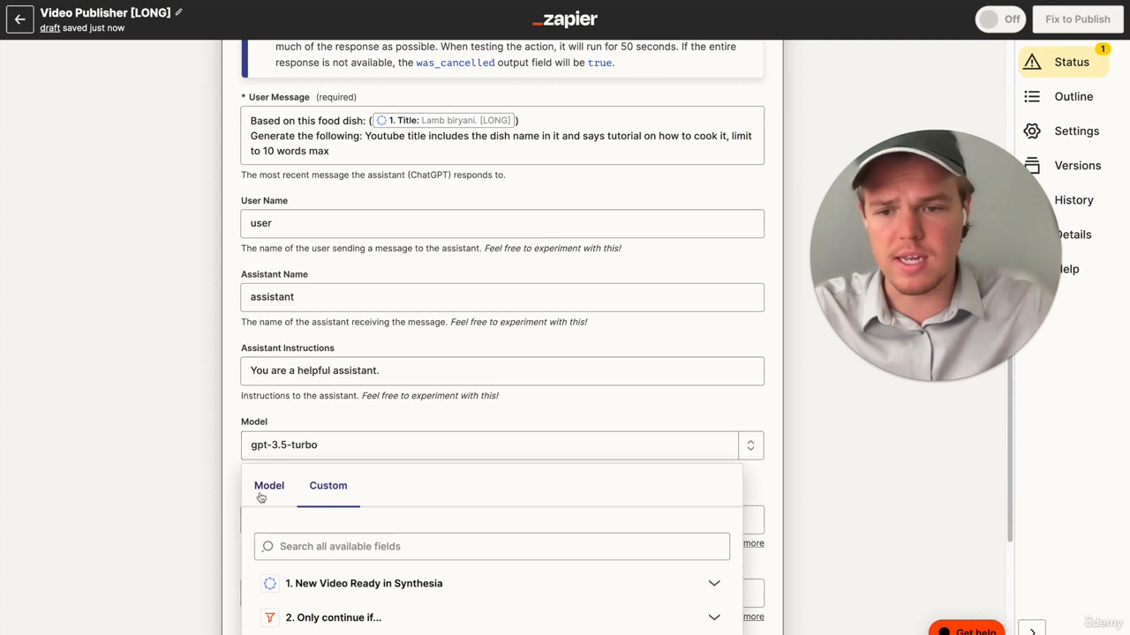
click(261, 495)
scroll(411, 497, down, 3)
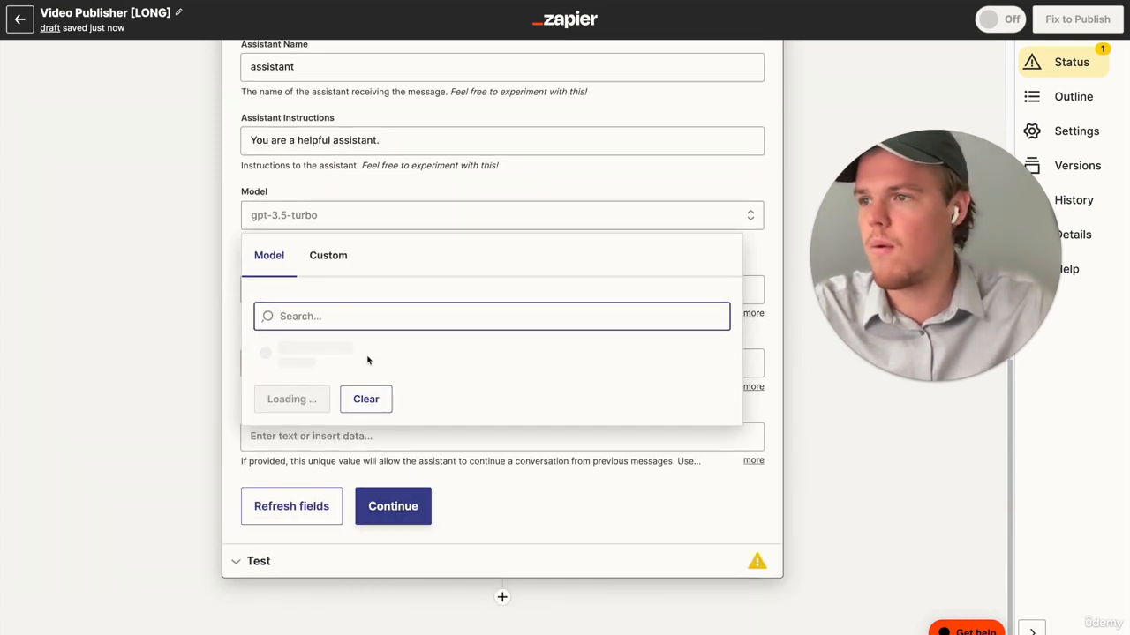
click(310, 474)
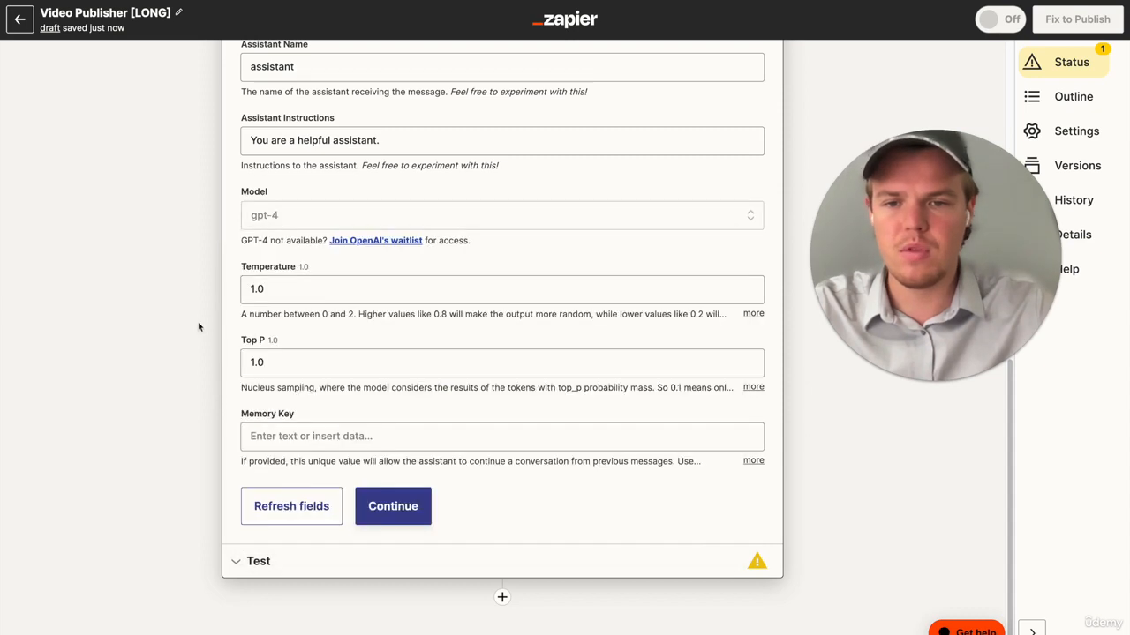
- Set the ChatGPT step's Memory Key to "tyfoodlong" and test the action
click(301, 436)
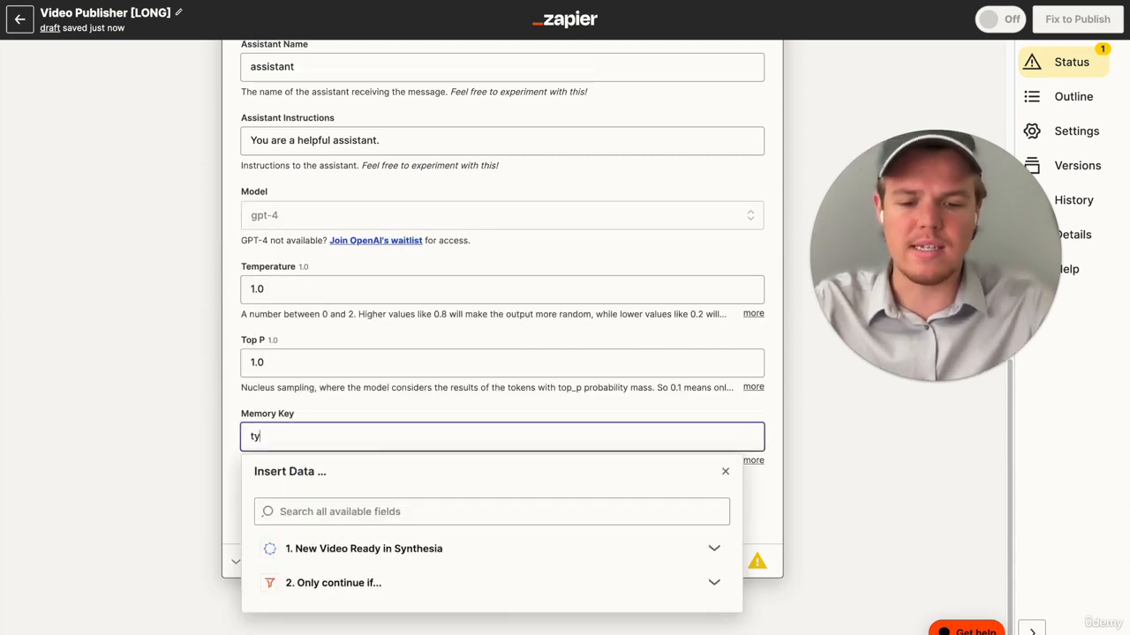
click(74, 381)
click(379, 516)
click(396, 533)
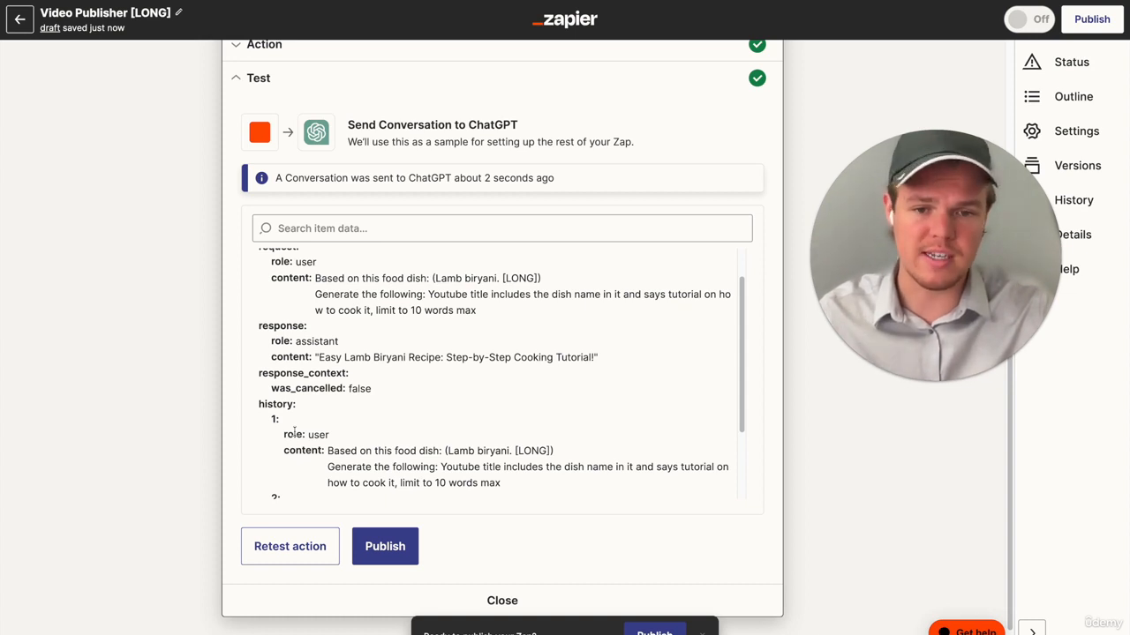
- Add Formatter by Zapier as the fourth step with Text as its event, and continue to the action setup
scroll(294, 431, down, 4)
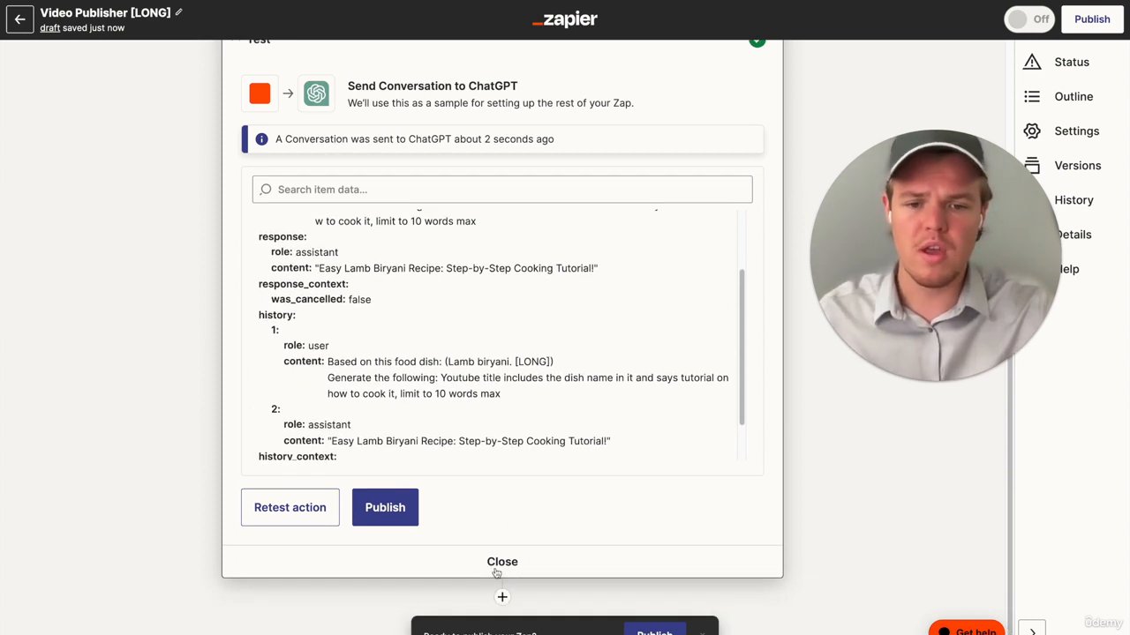
click(501, 599)
text(form)
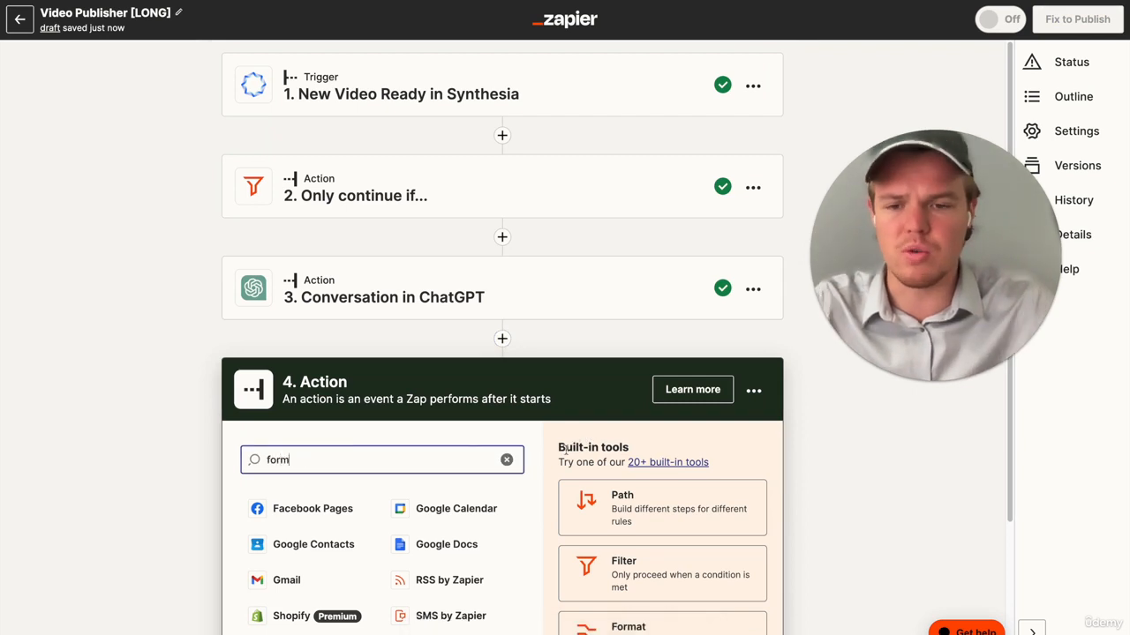
click(447, 514)
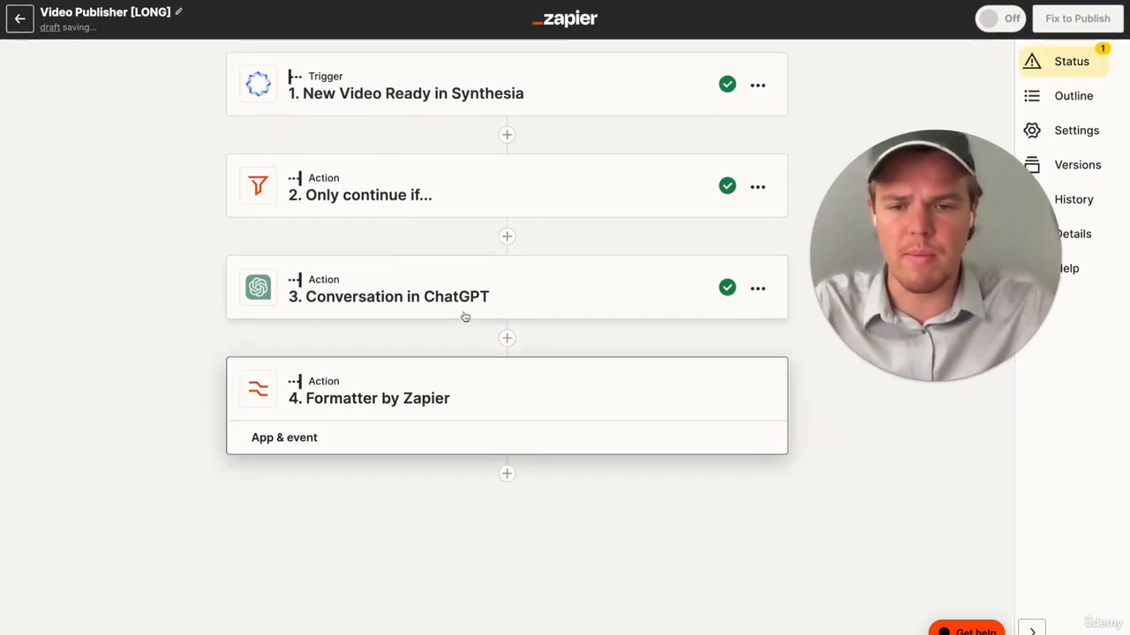
click(376, 469)
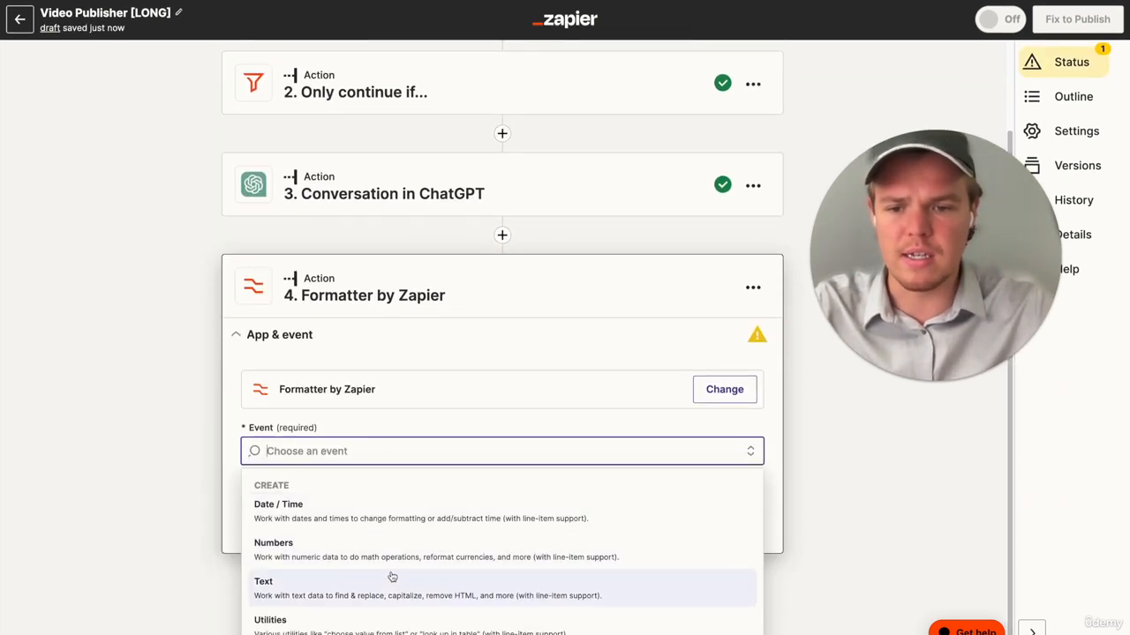
click(391, 586)
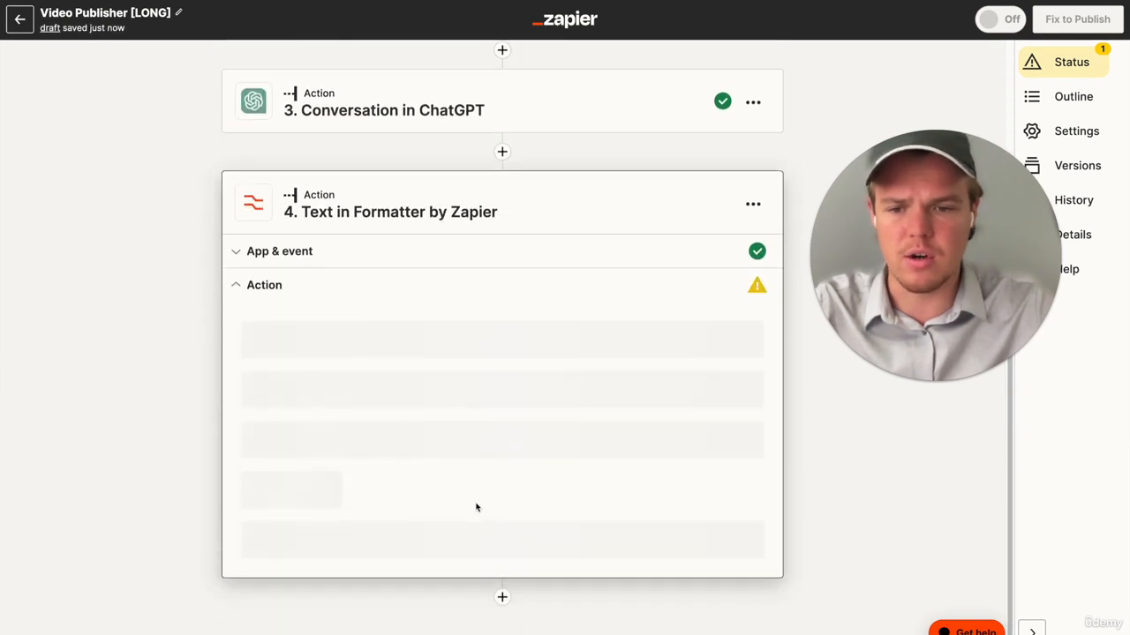
- Set the Formatter's transform to Replace and insert ChatGPT's Assistant Response Message as its input
click(410, 487)
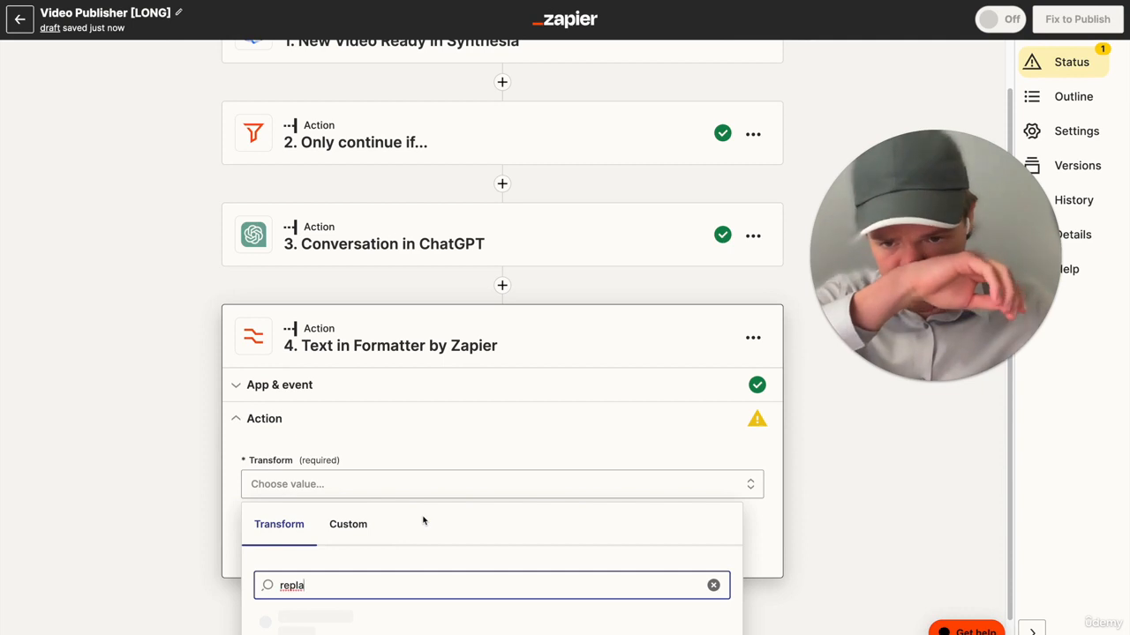
scroll(424, 521, down, 1)
click(379, 410)
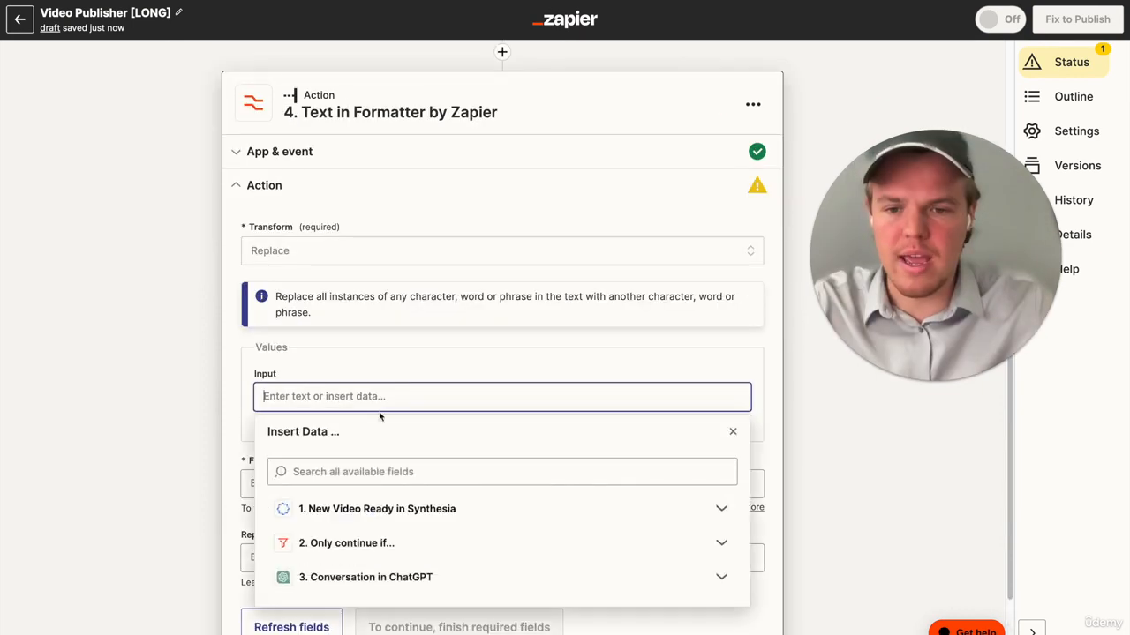
scroll(379, 415, down, 2)
click(419, 493)
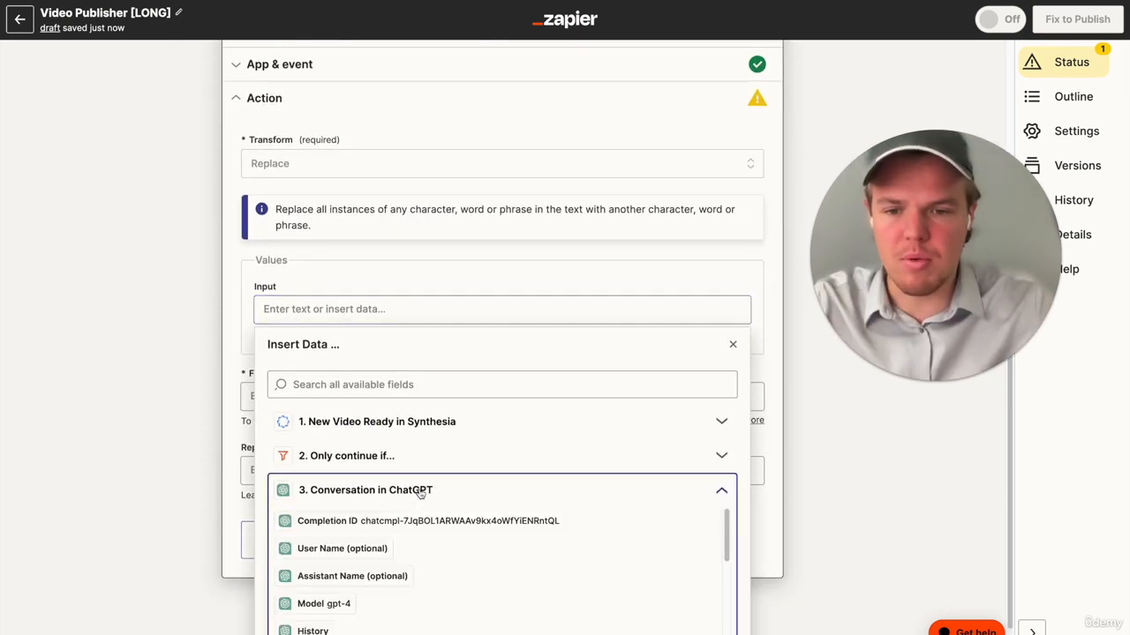
scroll(424, 529, down, 4)
click(429, 585)
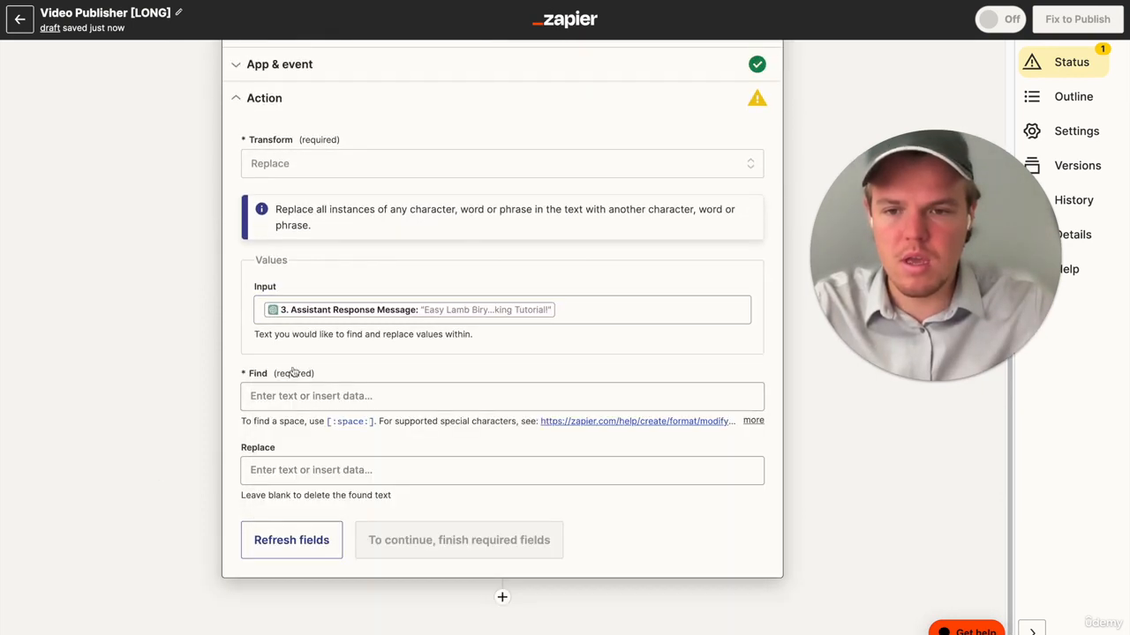
- Set the Formatter's Find value to a double quotation mark, leave Replace blank, and continue to the test section
click(304, 393)
text(")
click(146, 394)
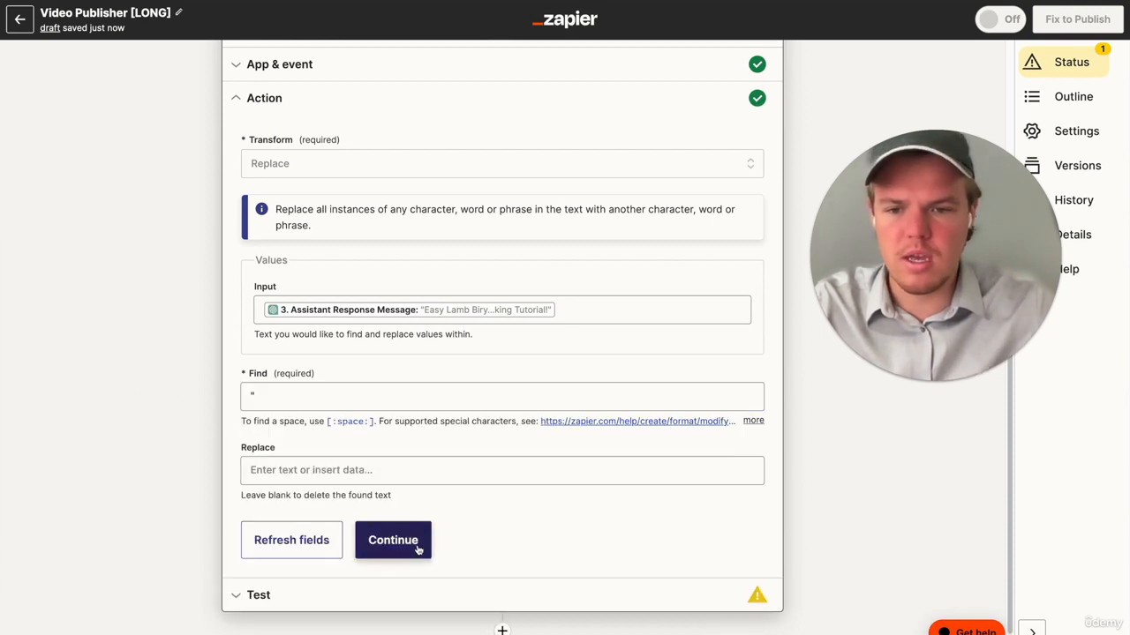
click(418, 550)
click(402, 545)
- Add Storage by Zapier as the Zap's fifth step
scroll(183, 485, down, 1)
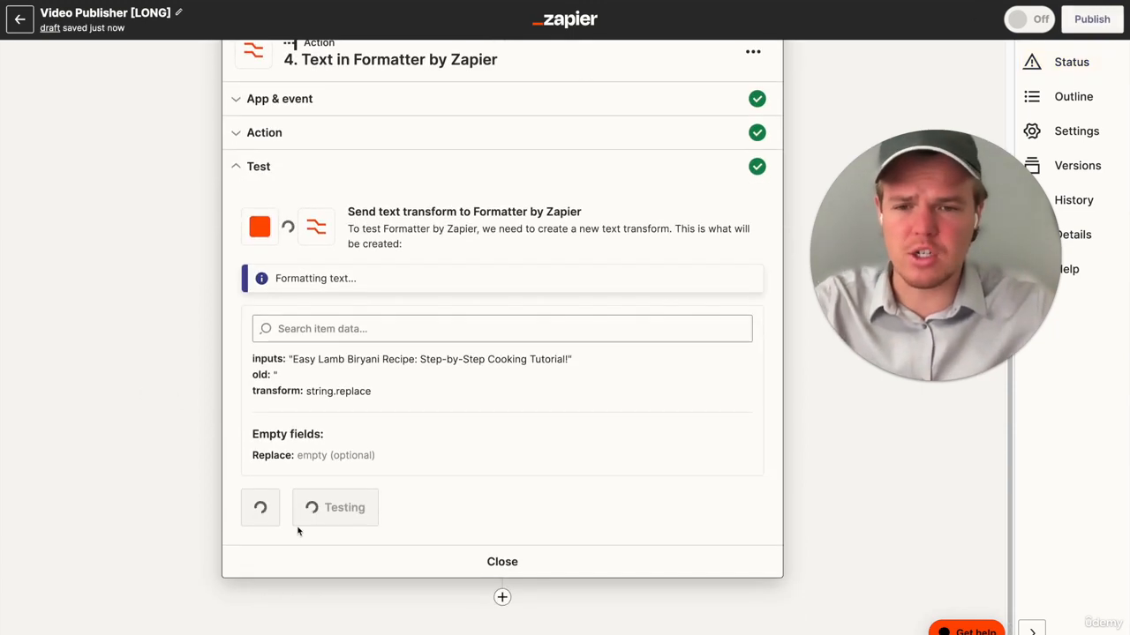
click(503, 597)
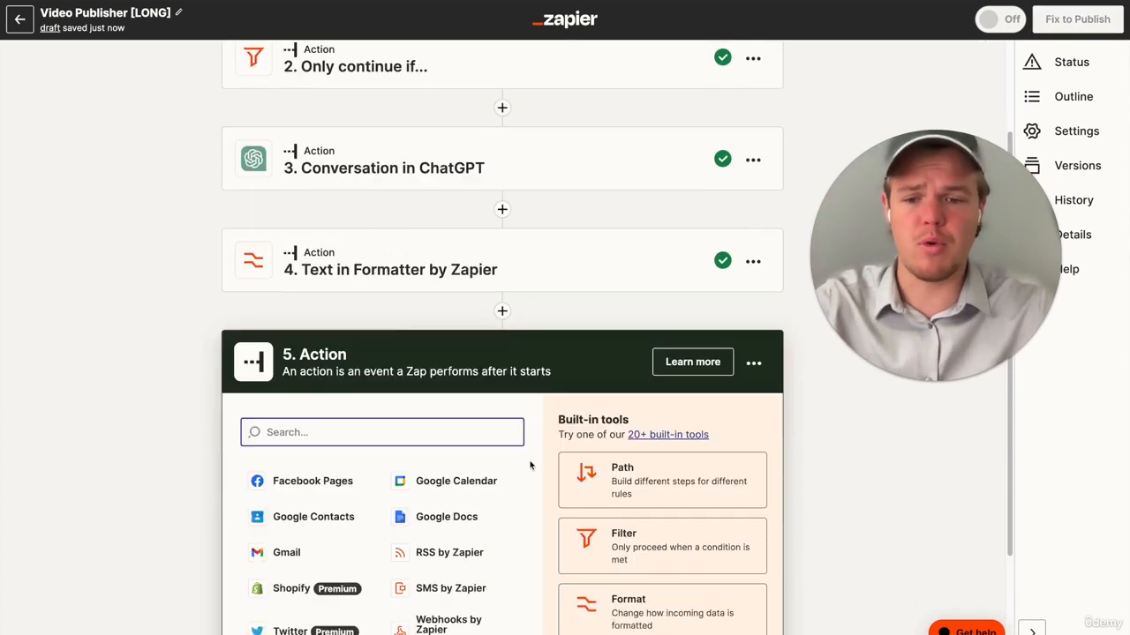
text(storage)
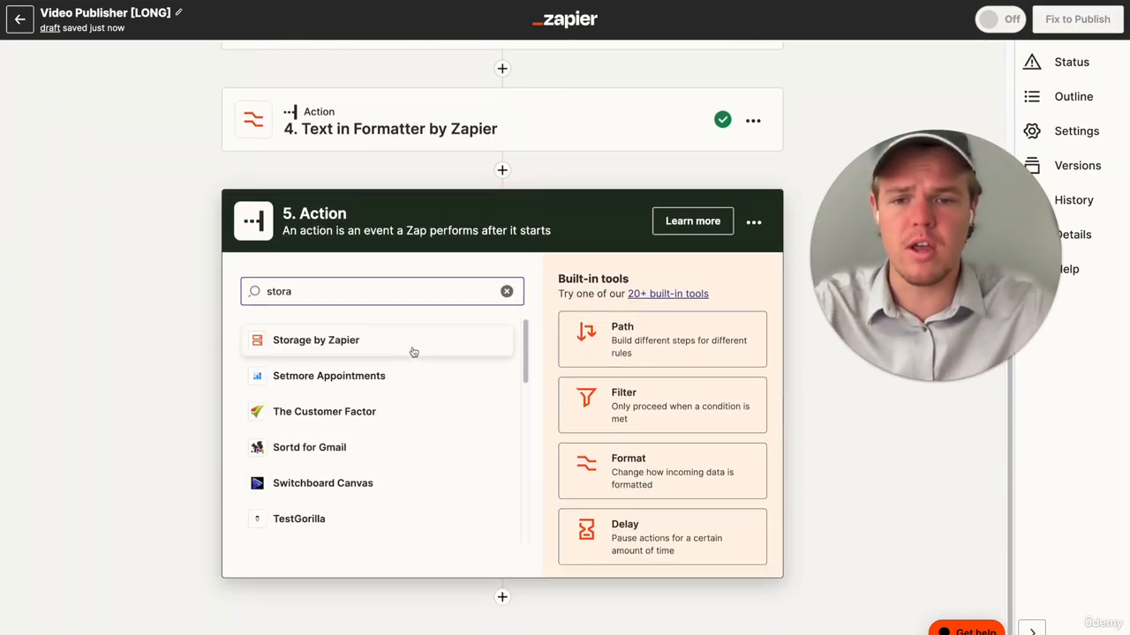
click(412, 350)
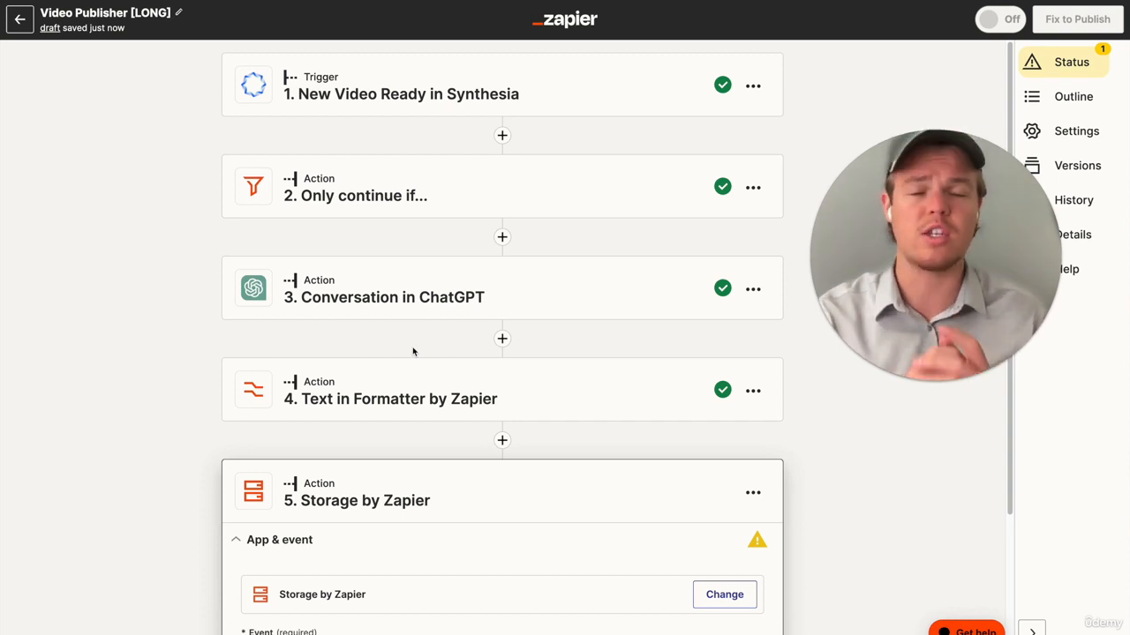
- Rename the Storage by Zapier step to "Youtube Title"
scroll(413, 351, down, 3)
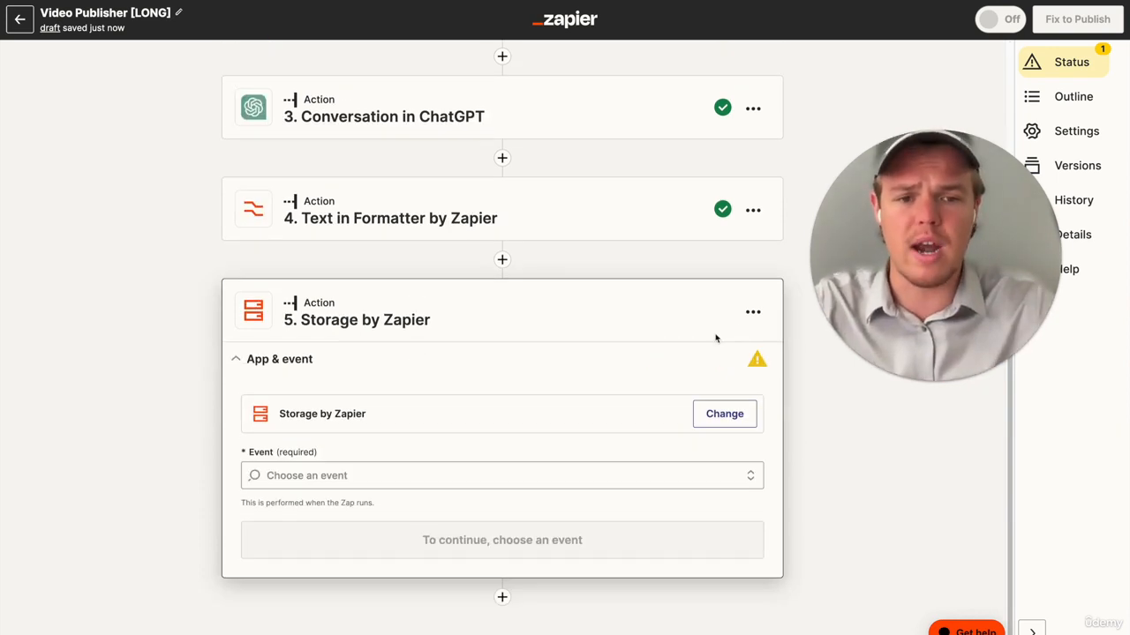
click(752, 311)
click(712, 347)
text(Youtube Title)
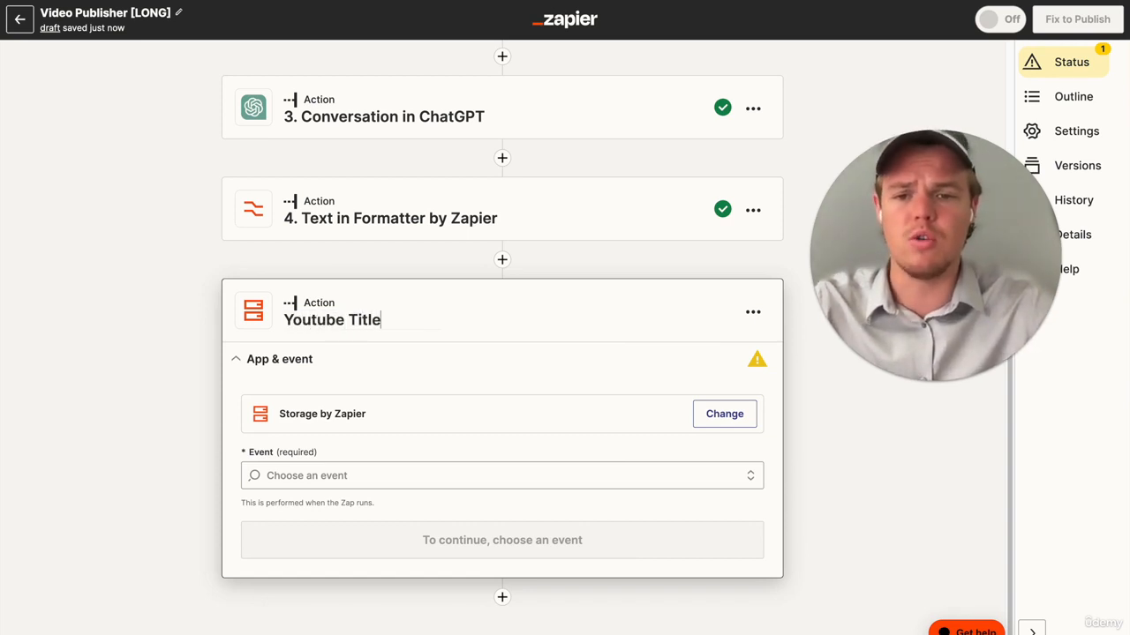
key(Return)
- Set the Youtube Title step's event to Set Value and continue with the connected Storage by Zapier account
click(368, 475)
scroll(444, 449, down, 5)
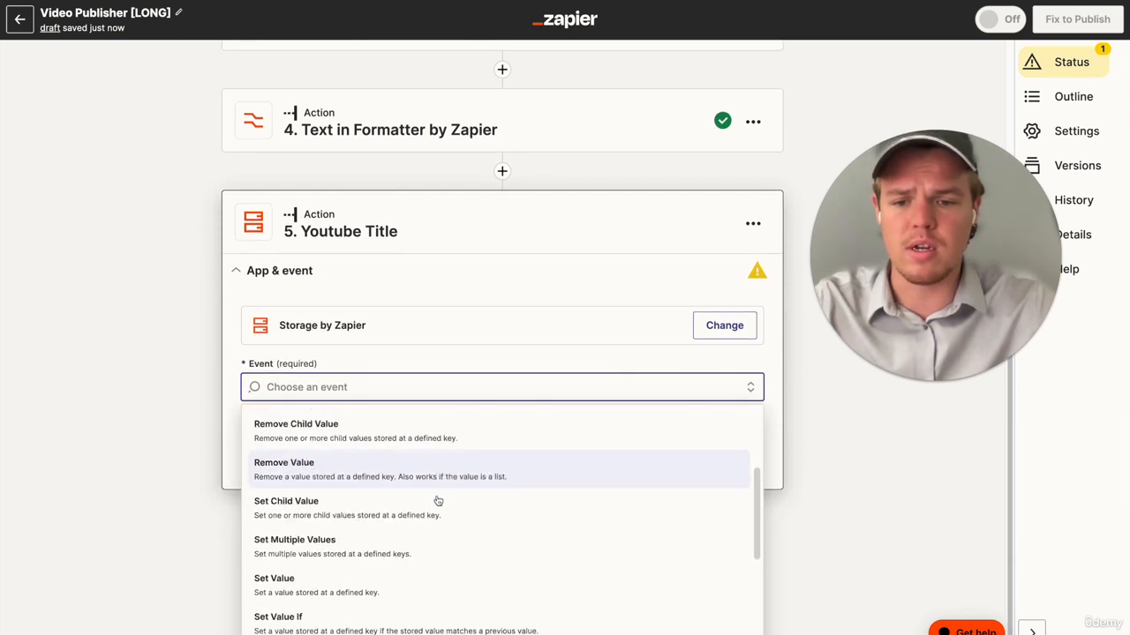
click(419, 527)
click(468, 477)
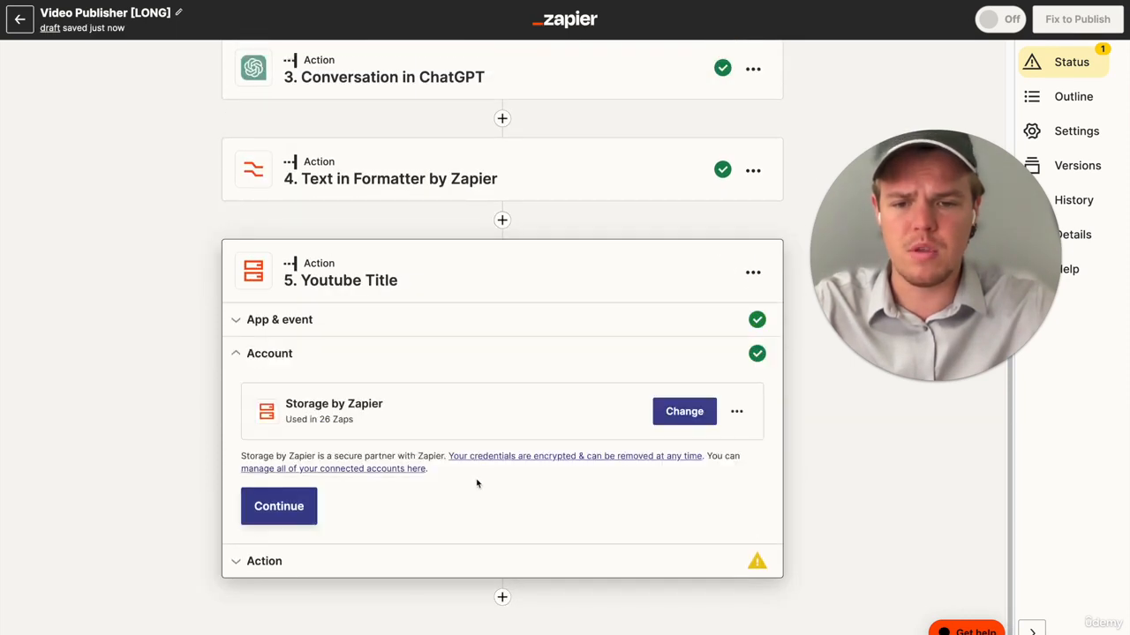
click(281, 504)
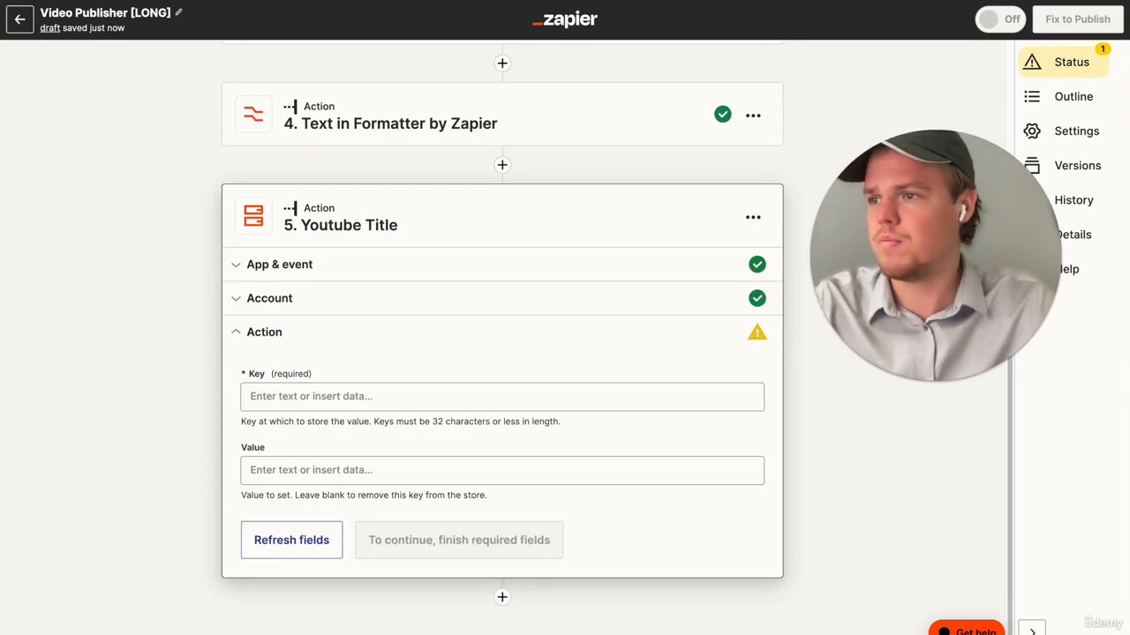
- Set the Youtube Title step's Key to utubefoodtitle and its Value to the Output of the step 4 Formatter
click(347, 404)
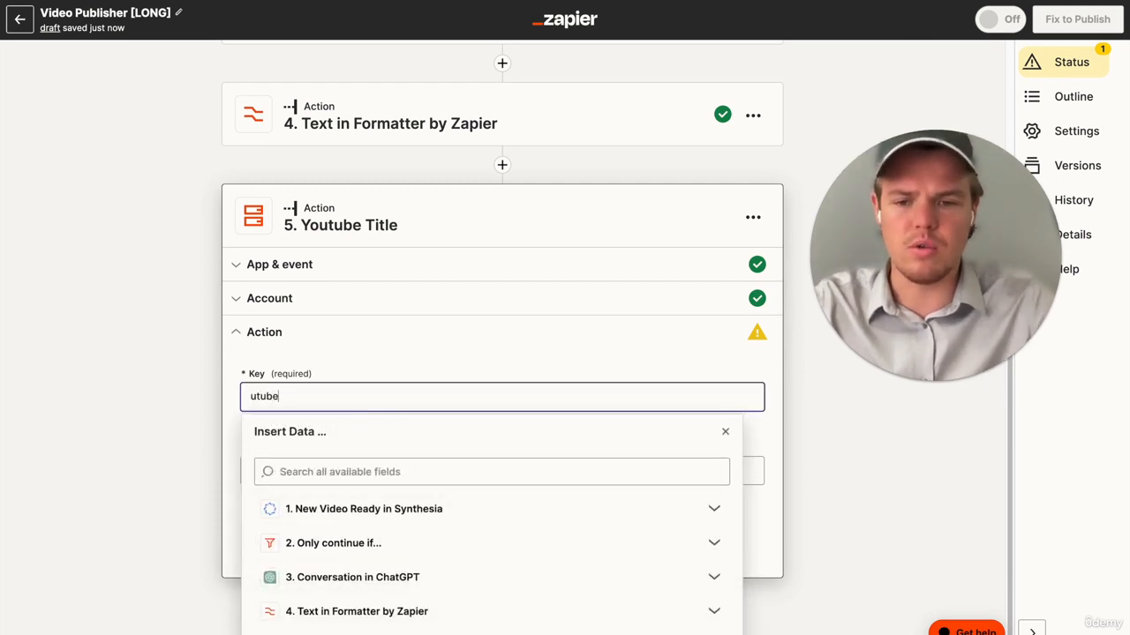
click(182, 373)
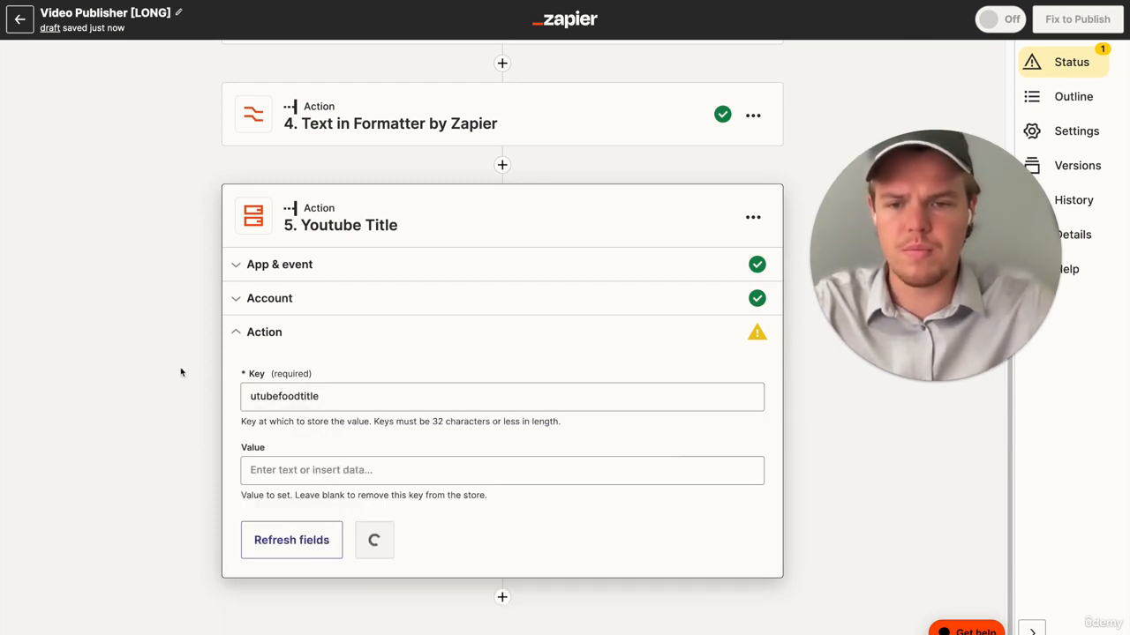
click(339, 473)
click(371, 628)
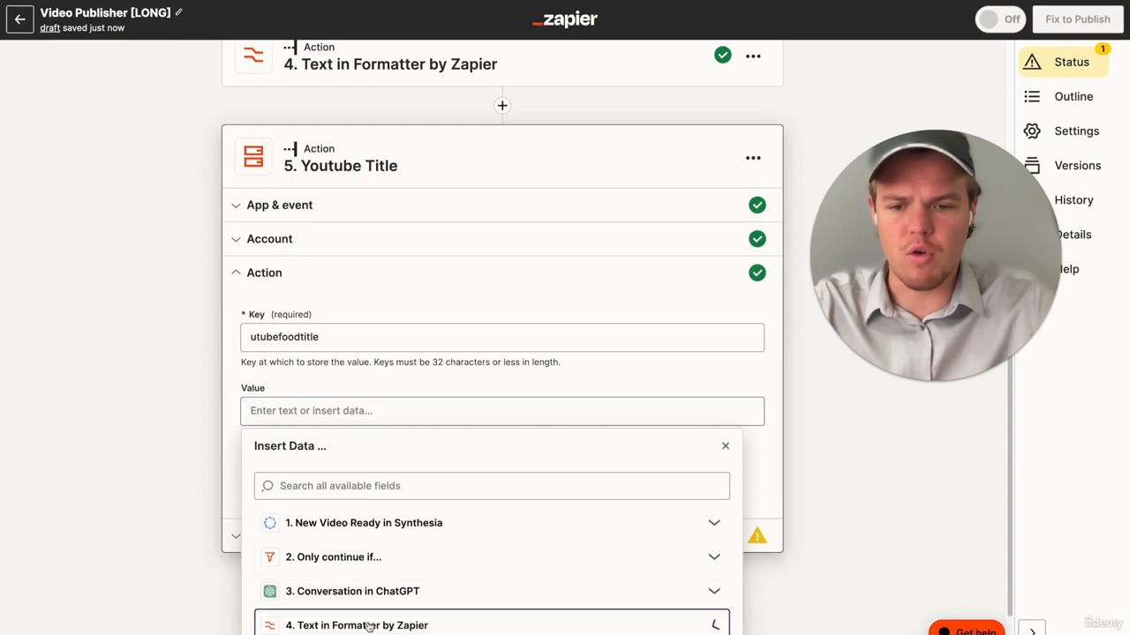
scroll(396, 561, down, 1)
click(335, 561)
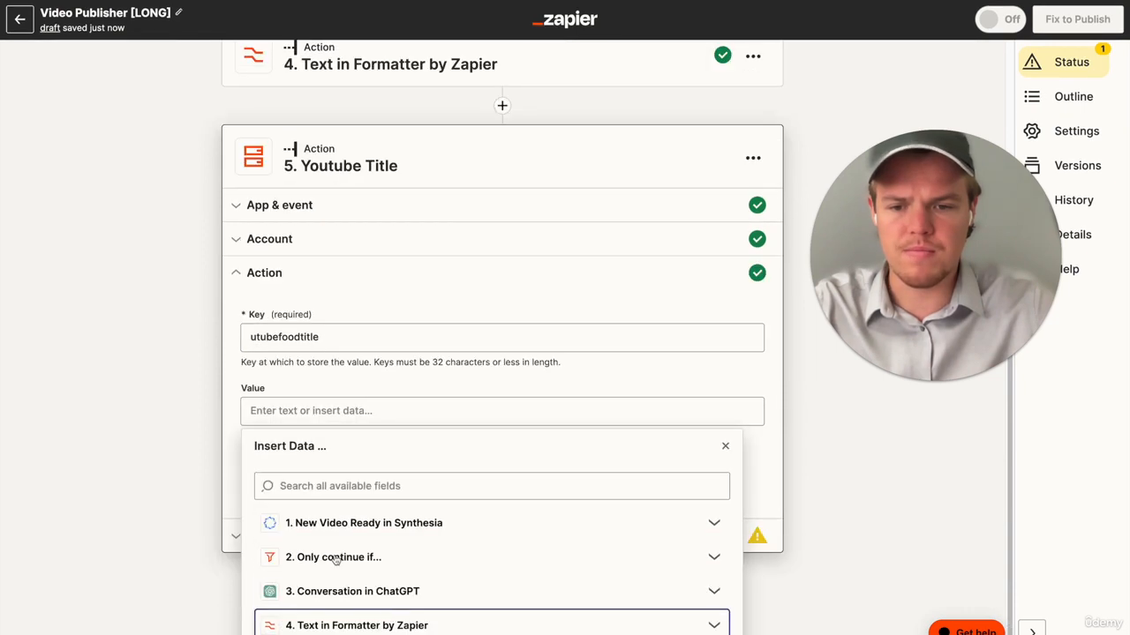
click(366, 618)
click(371, 617)
- Continue to the Youtube Title step's test section and test sending the value to storage
click(396, 494)
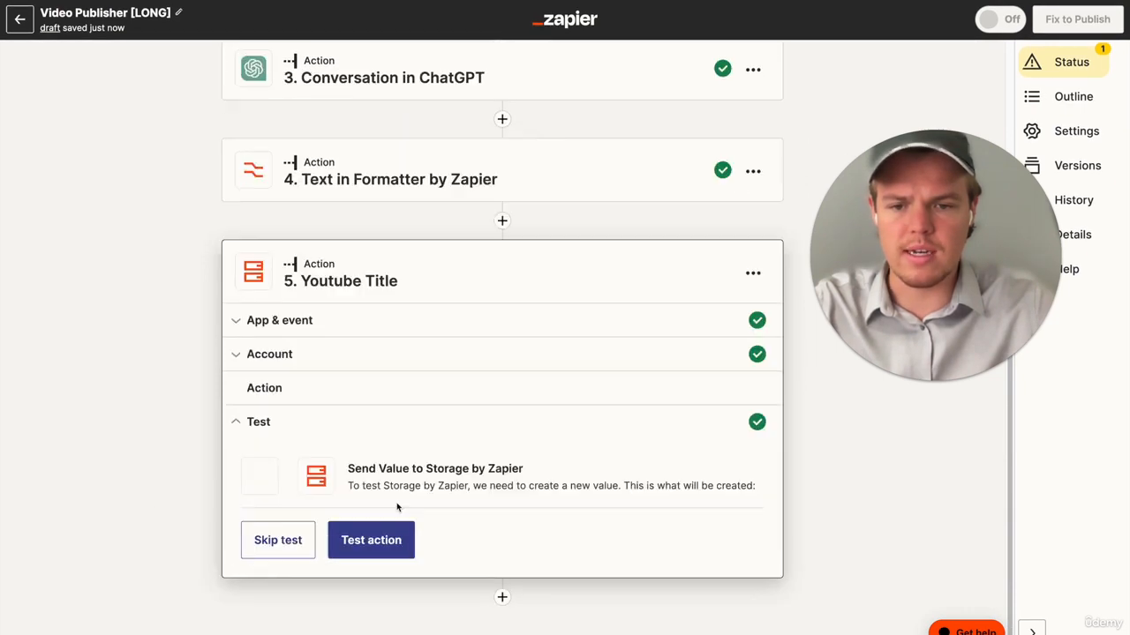
click(376, 539)
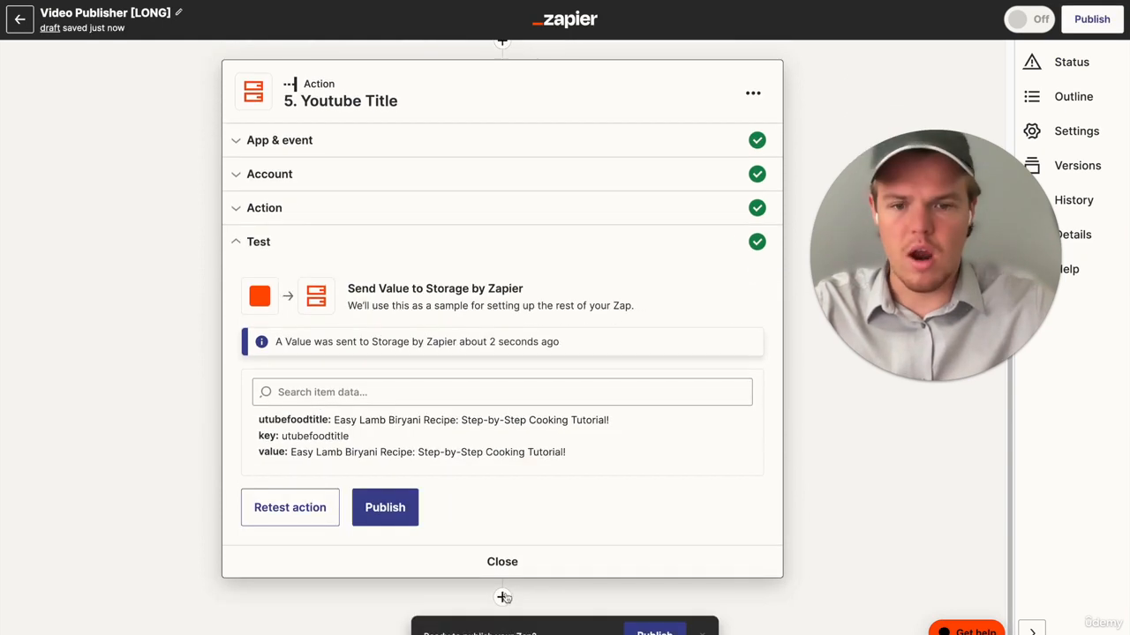
- Add ChatGPT as the Zap's sixth step, choose the Conversation event, and continue
click(502, 596)
text(chatgpt)
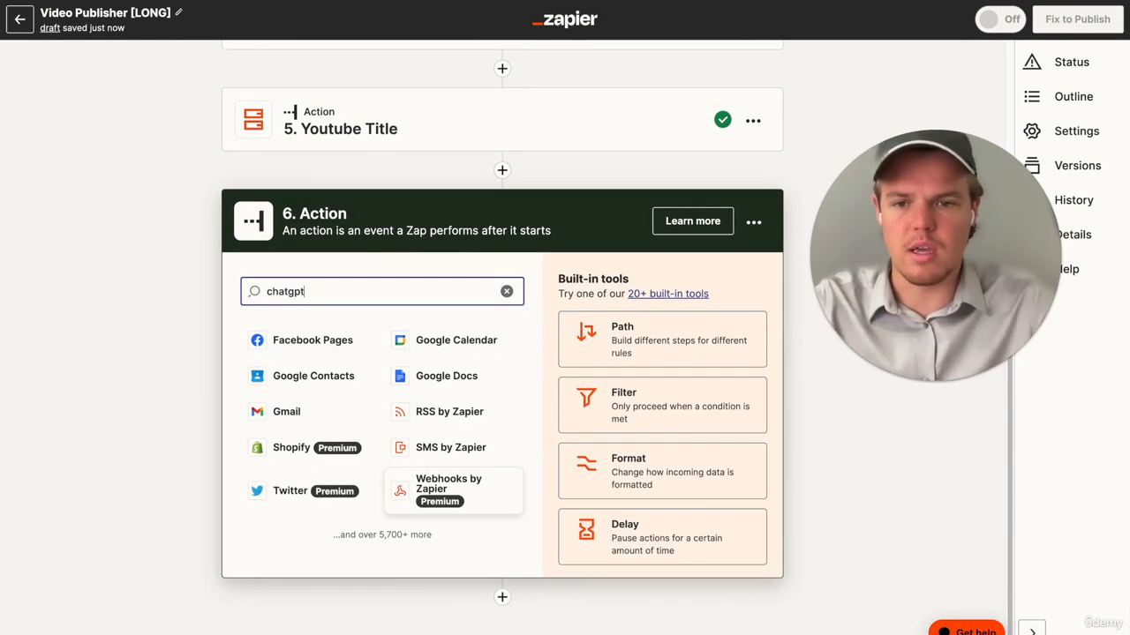
click(280, 338)
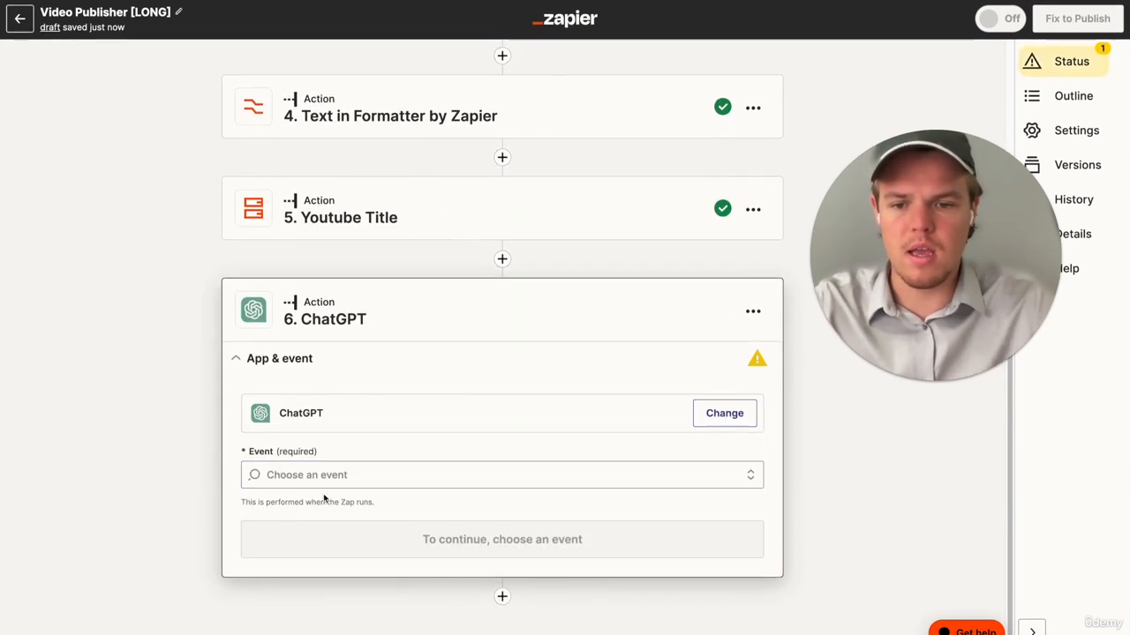
click(336, 475)
click(335, 529)
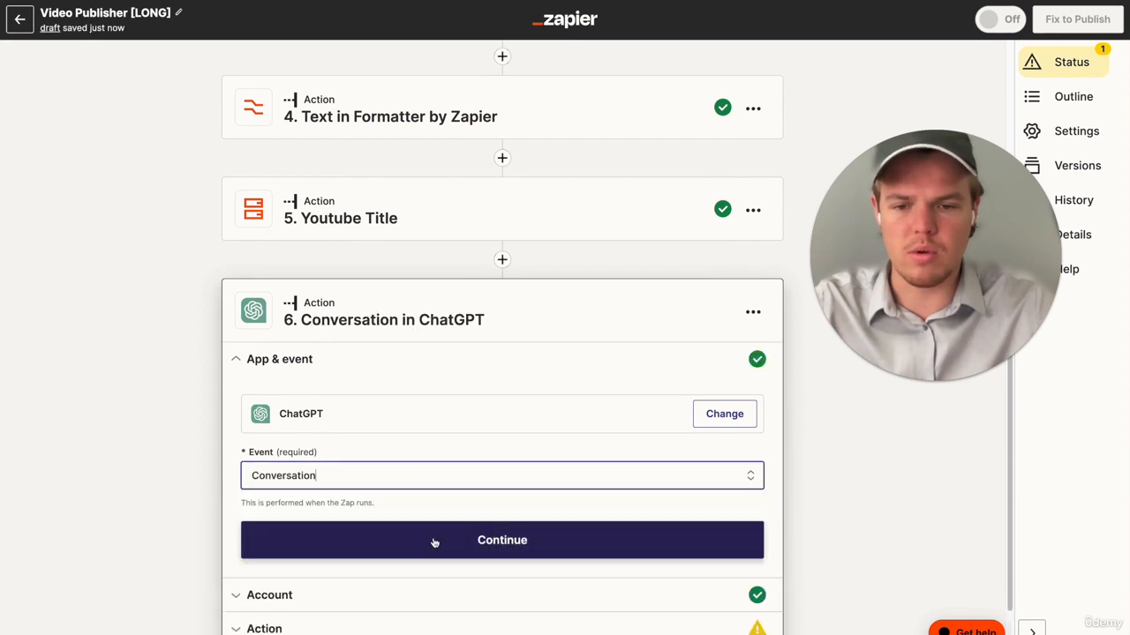
click(433, 538)
- Write a User Message requesting a Youtube description with the dish name, max of 3 sentences, based on the title from step 4's Output
click(297, 514)
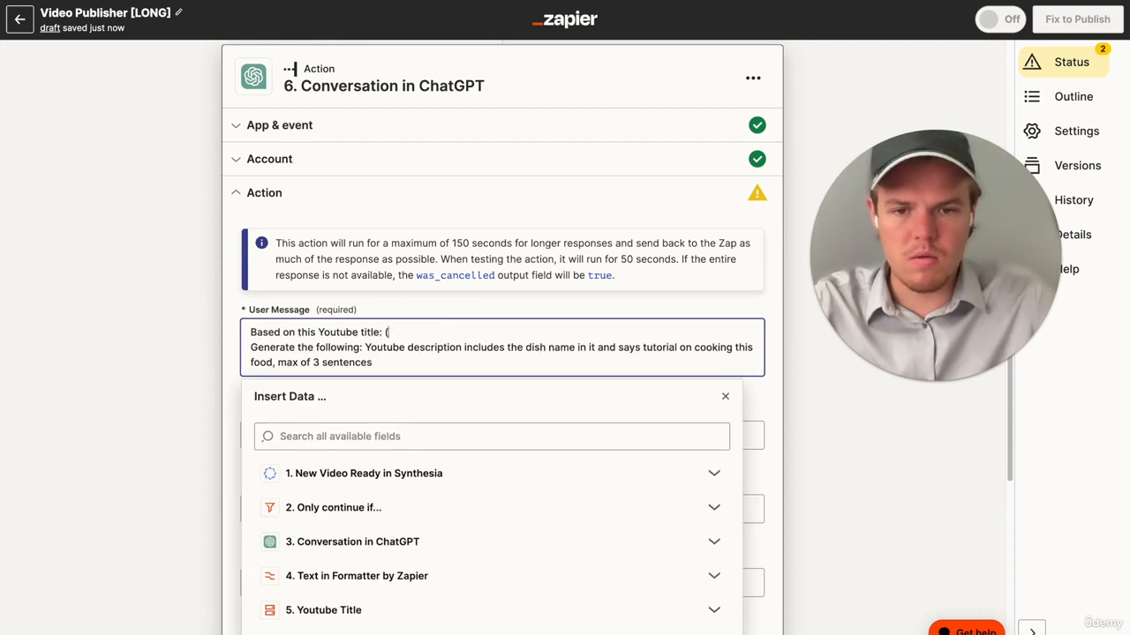
scroll(380, 397, down, 3)
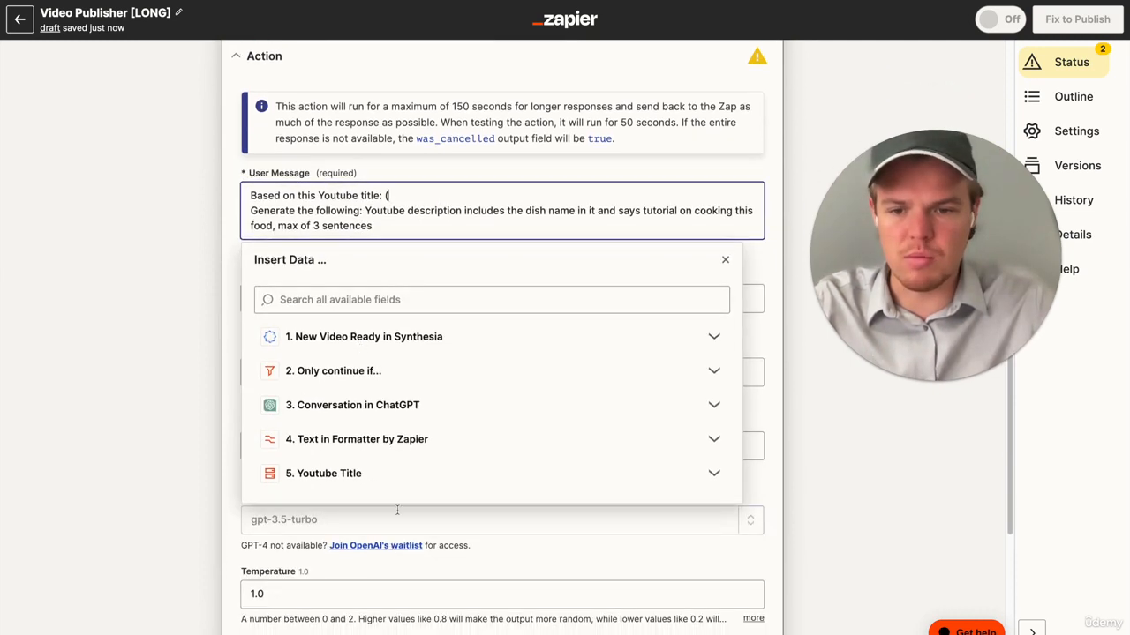
click(406, 481)
scroll(427, 353, down, 4)
click(415, 229)
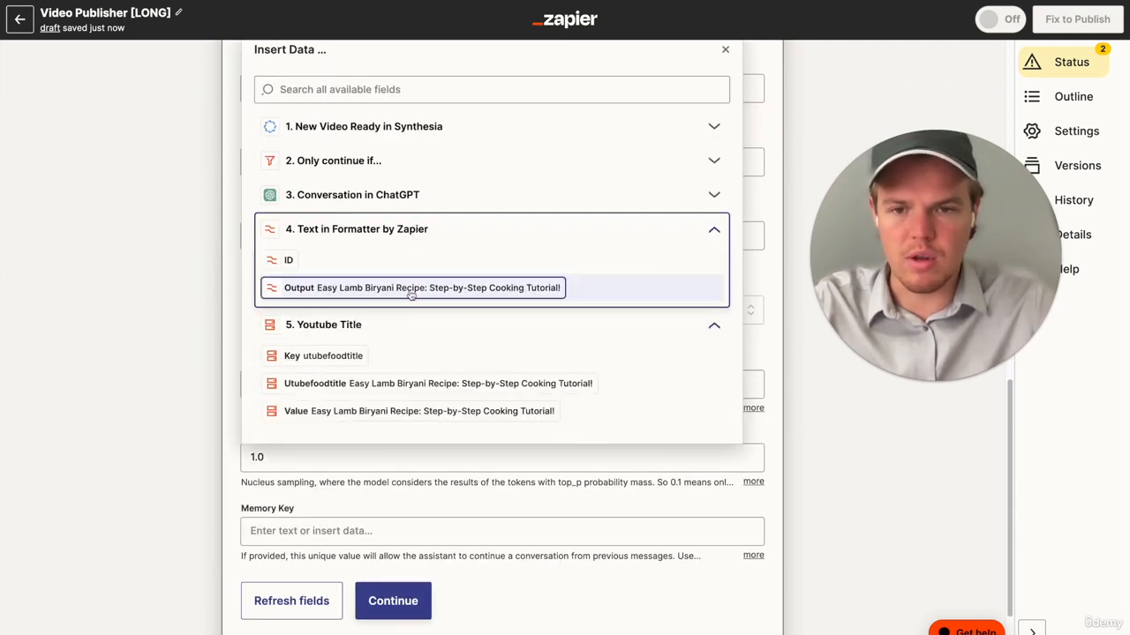
click(412, 288)
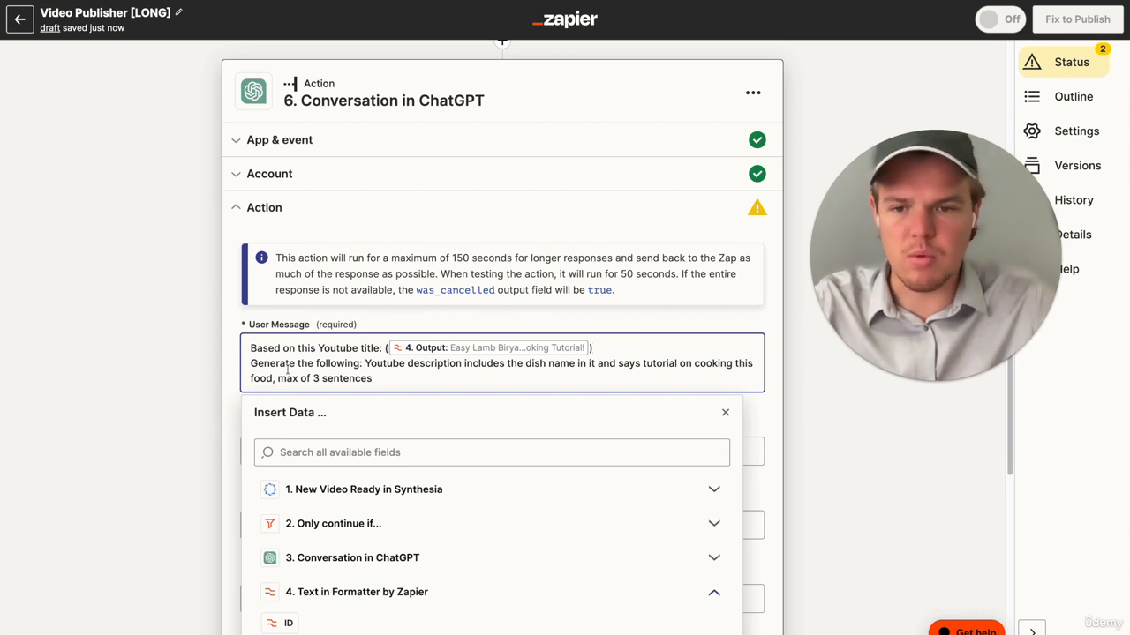
click(180, 387)
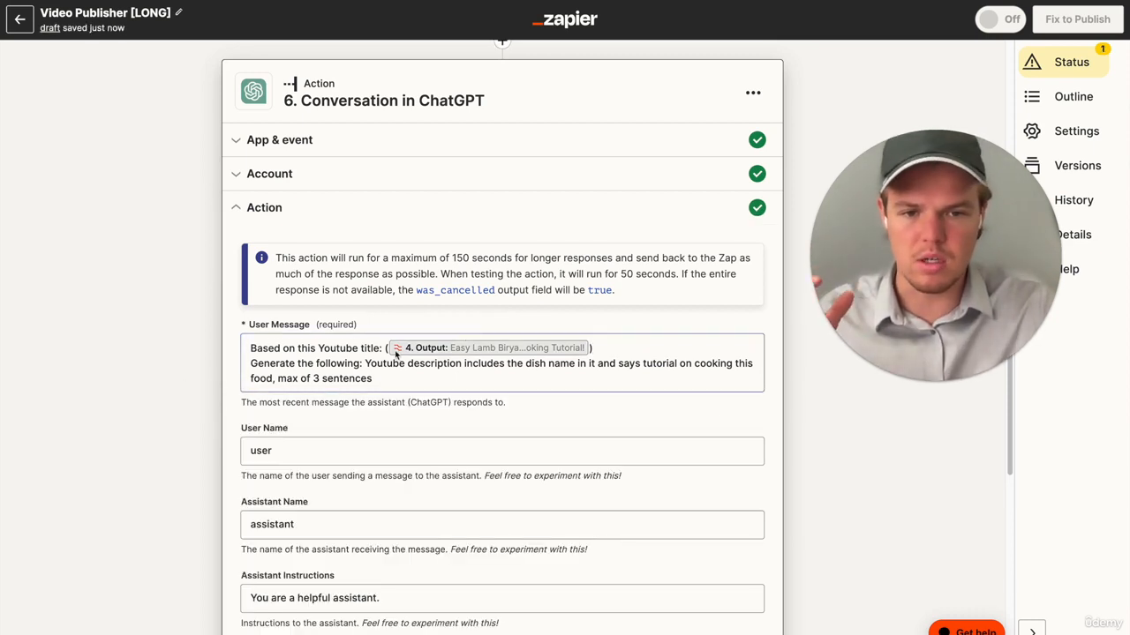
- Set the step 6 ChatGPT conversation's Model to gpt-4
scroll(206, 368, down, 5)
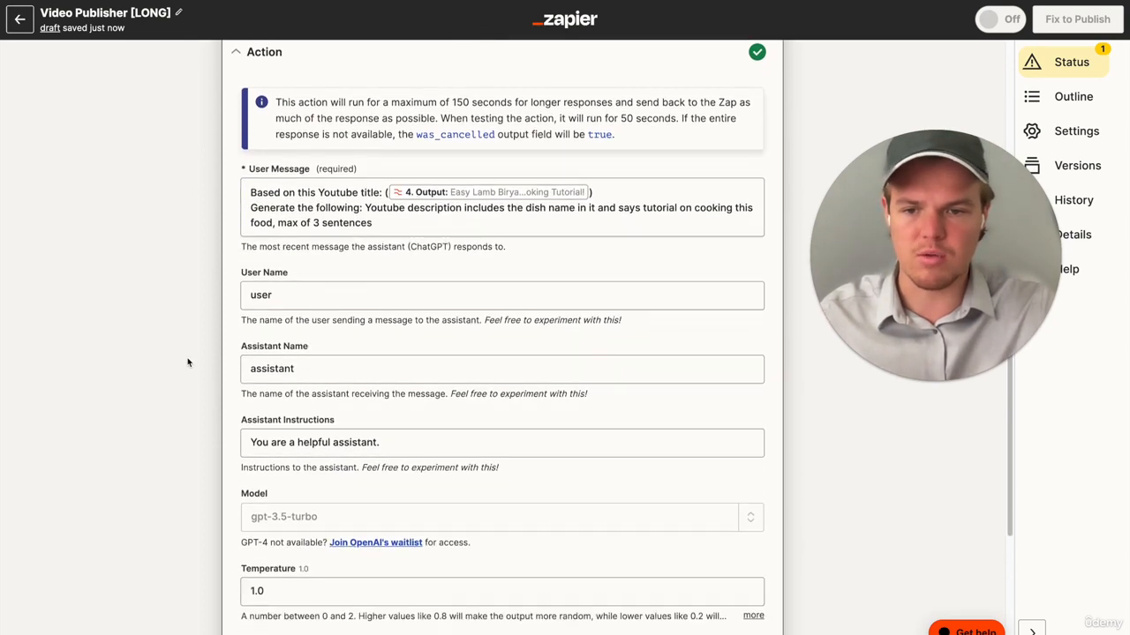
click(706, 343)
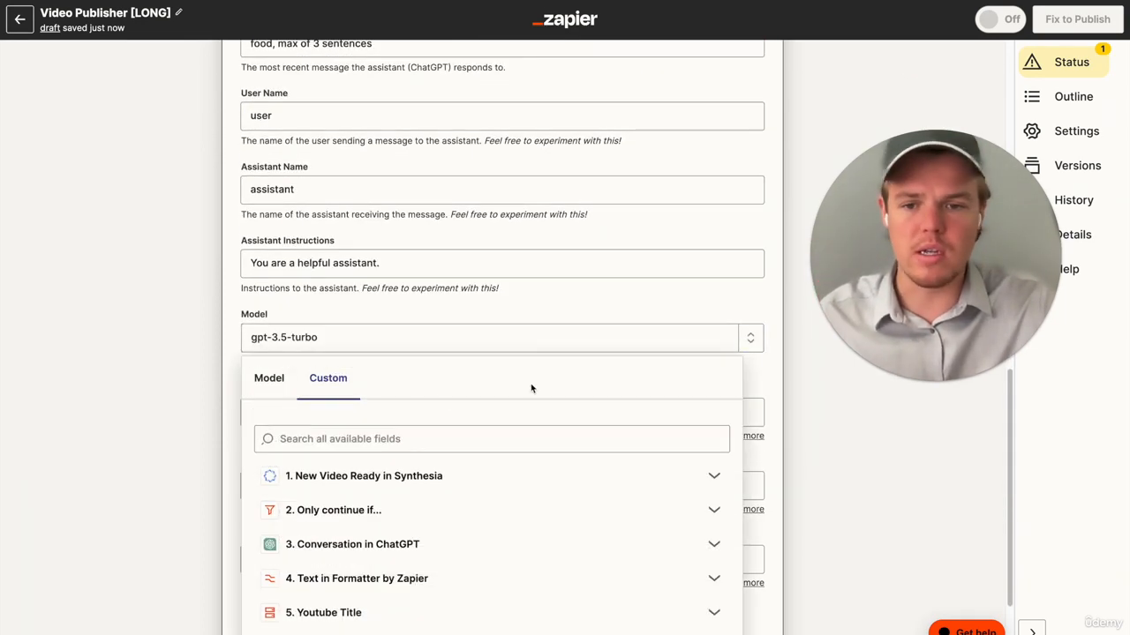
click(292, 388)
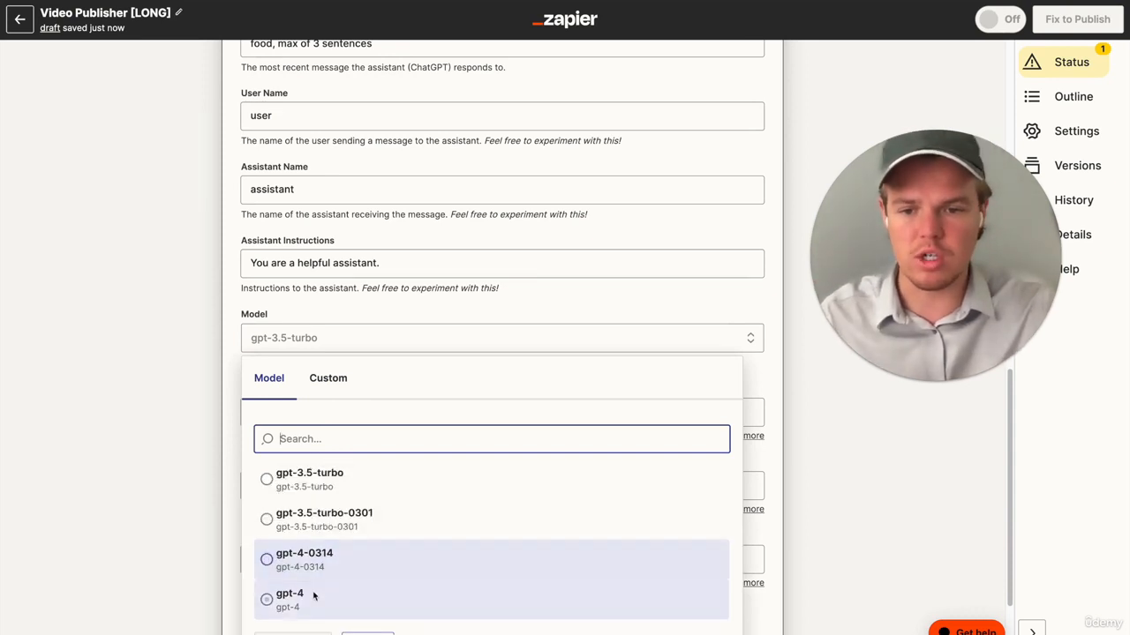
click(282, 599)
- Set the ChatGPT conversation's Memory Key to fooddescrip, then continue and test the action
scroll(346, 432, down, 3)
click(346, 436)
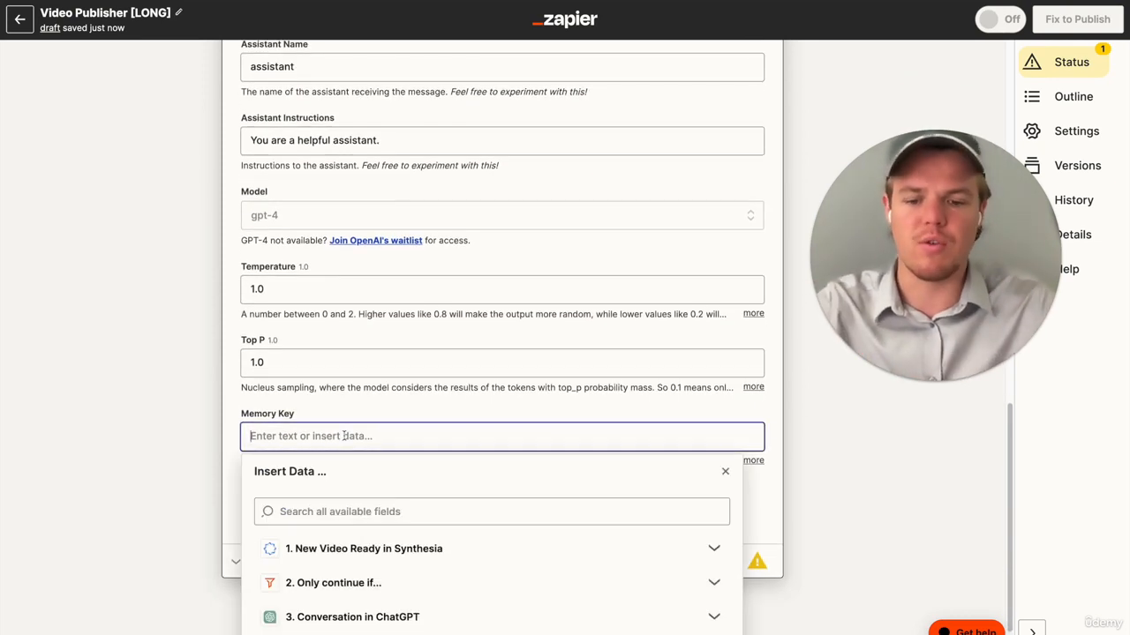
text(foodd)
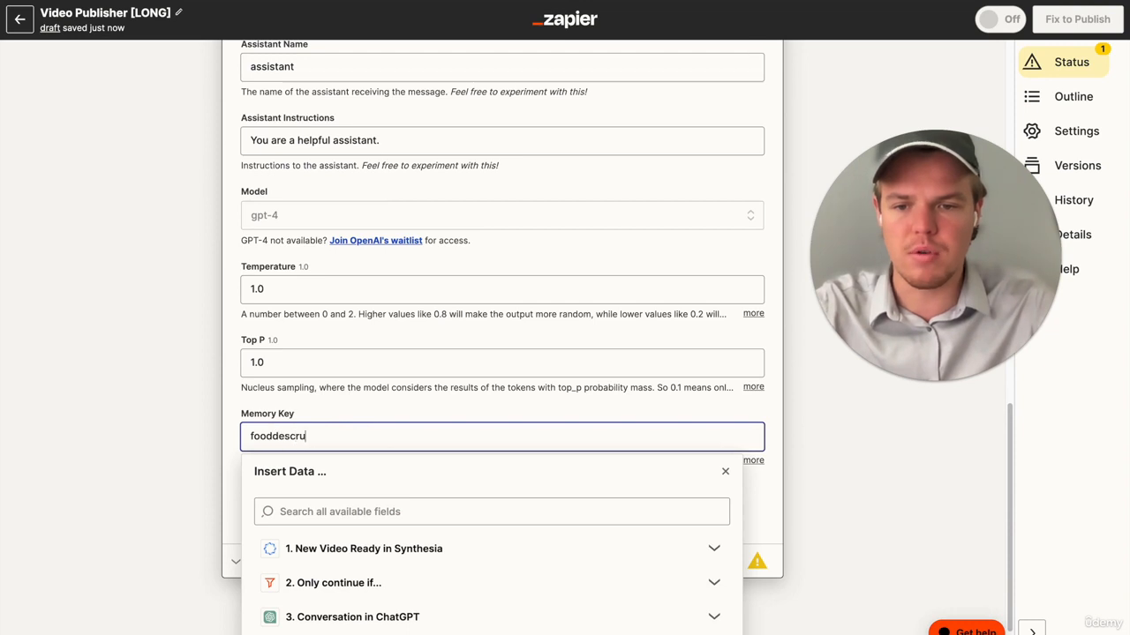
text(escru)
key(BackSpace)
text(p)
key(BackSpace)
text(ip)
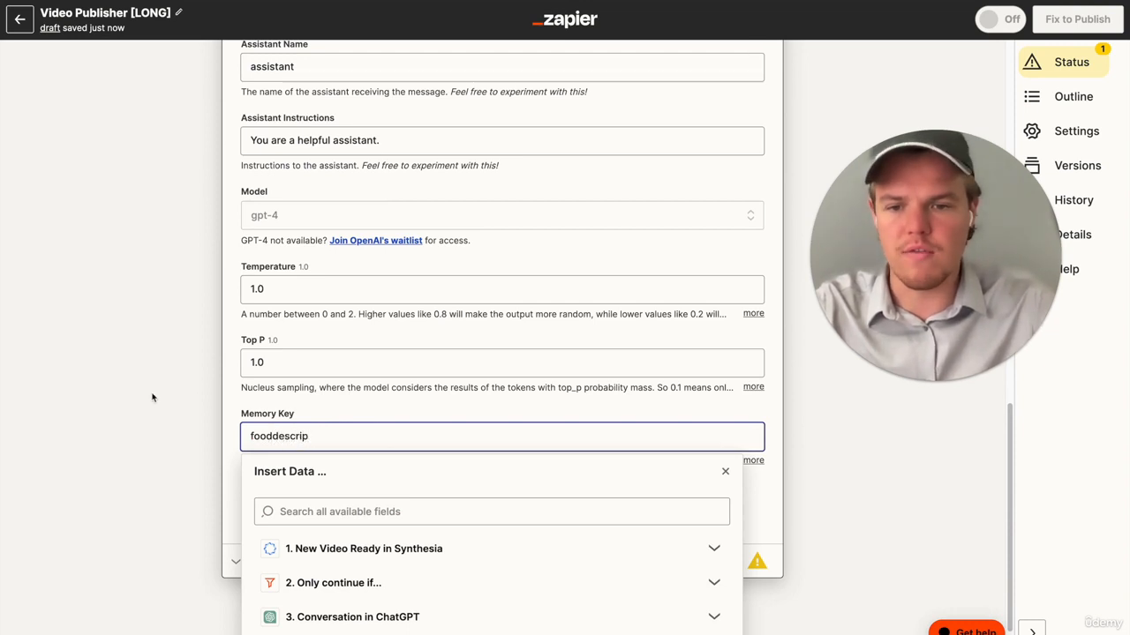
click(151, 323)
click(371, 507)
click(380, 526)
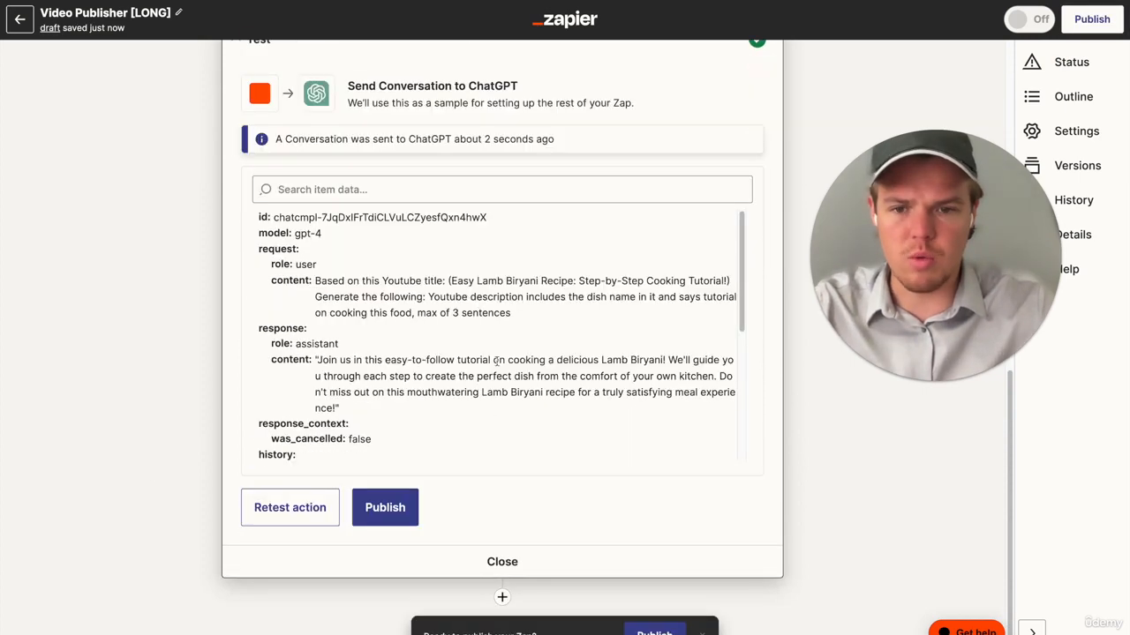
- Duplicate the step 4 Text in Formatter by Zapier and move the copy below the second ChatGPT conversation
scroll(461, 403, up, 10)
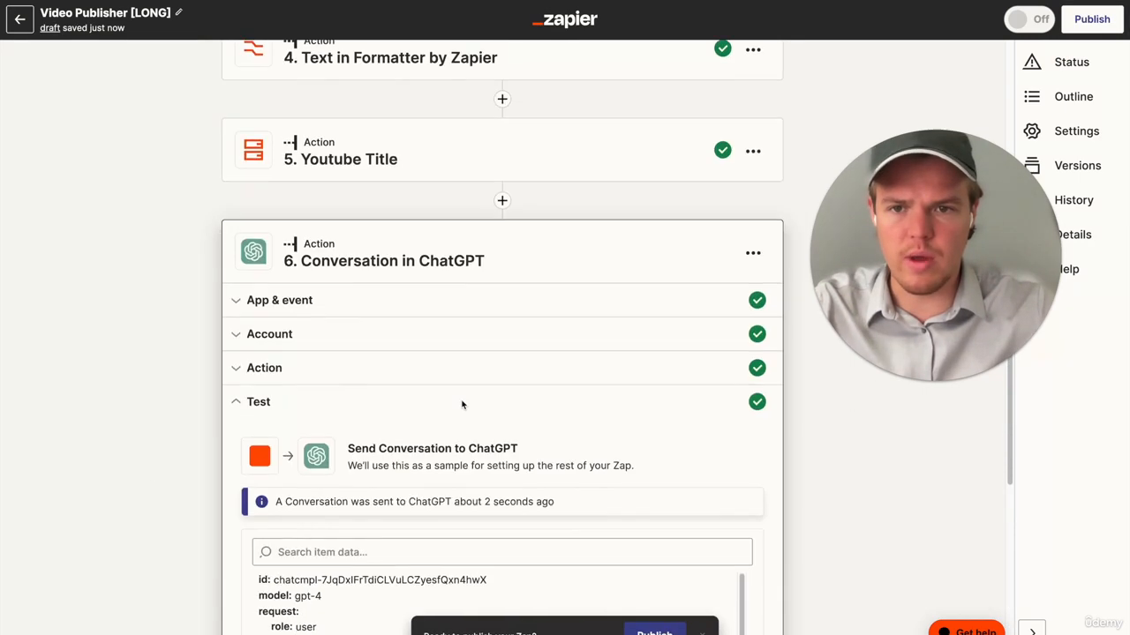
click(753, 227)
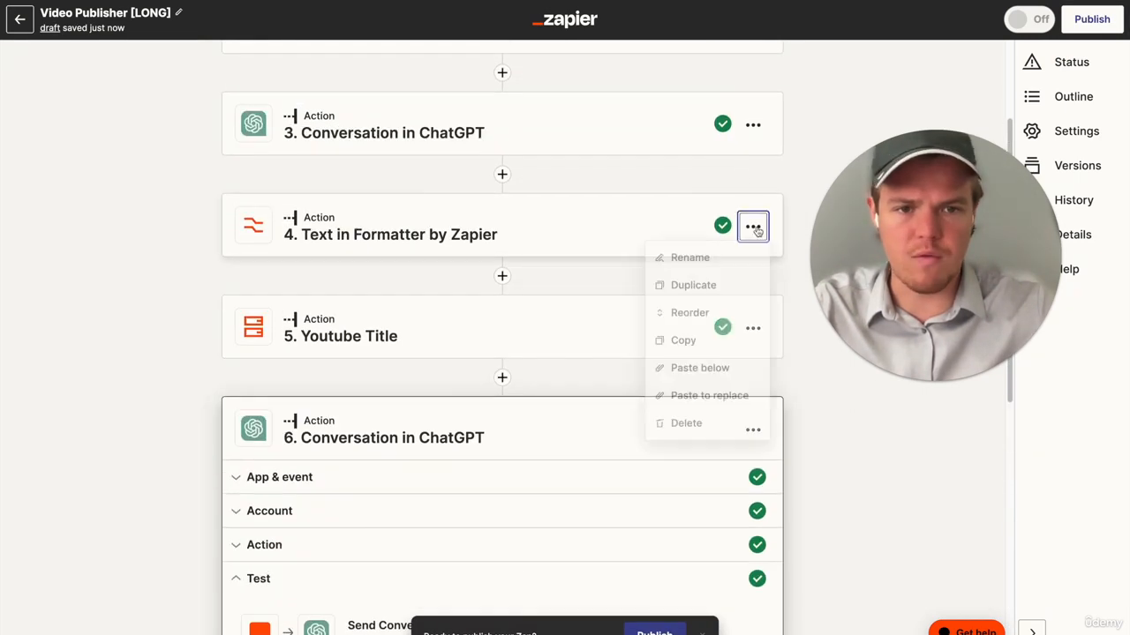
click(728, 287)
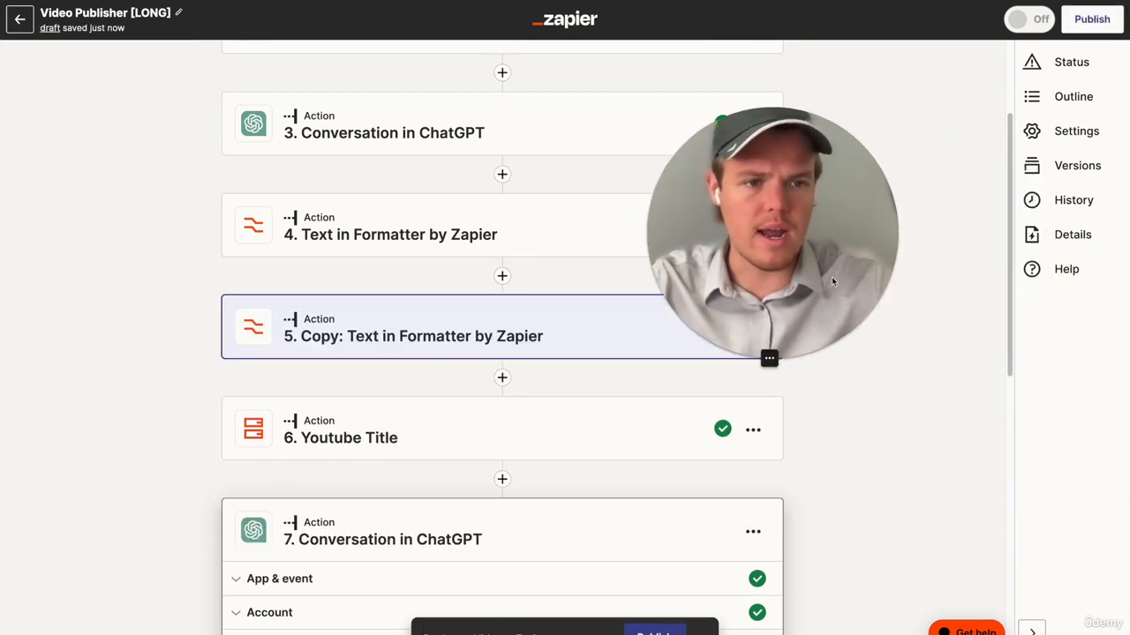
click(1080, 104)
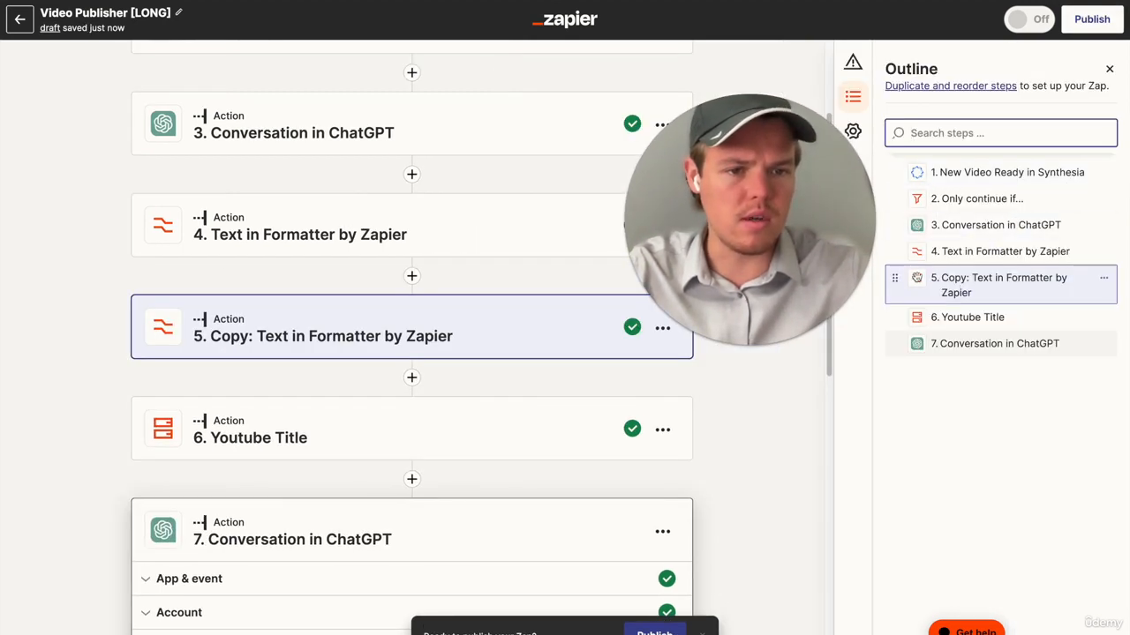
drag(896, 291, 899, 348)
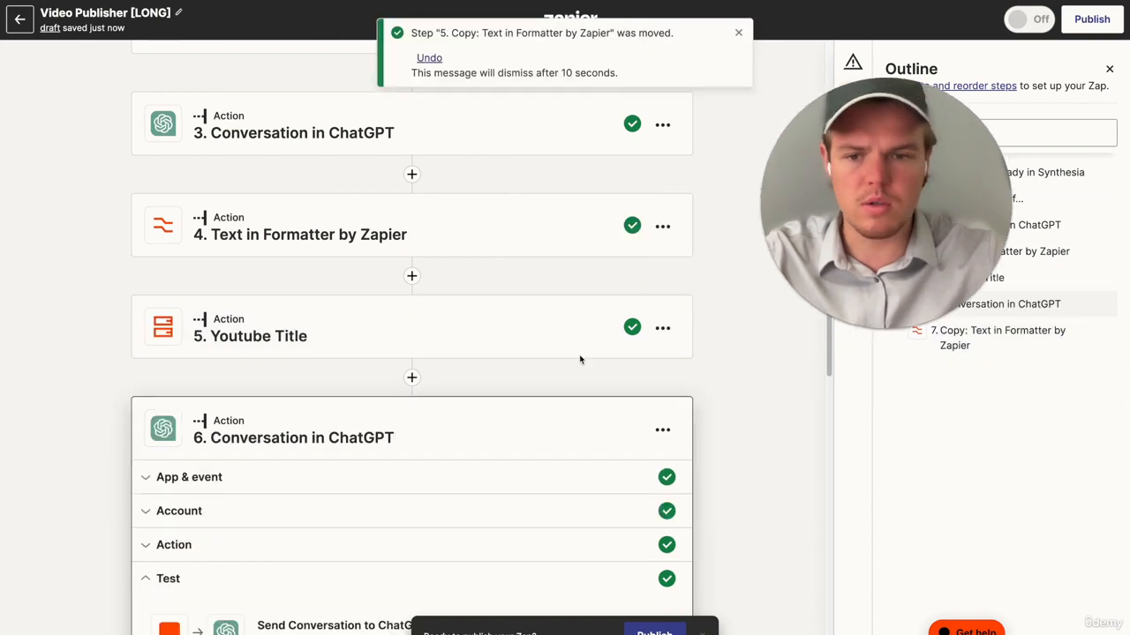
- Replace the copied Formatter step's Input with the Assistant Response Message from step 6
scroll(373, 558, down, 1)
click(360, 550)
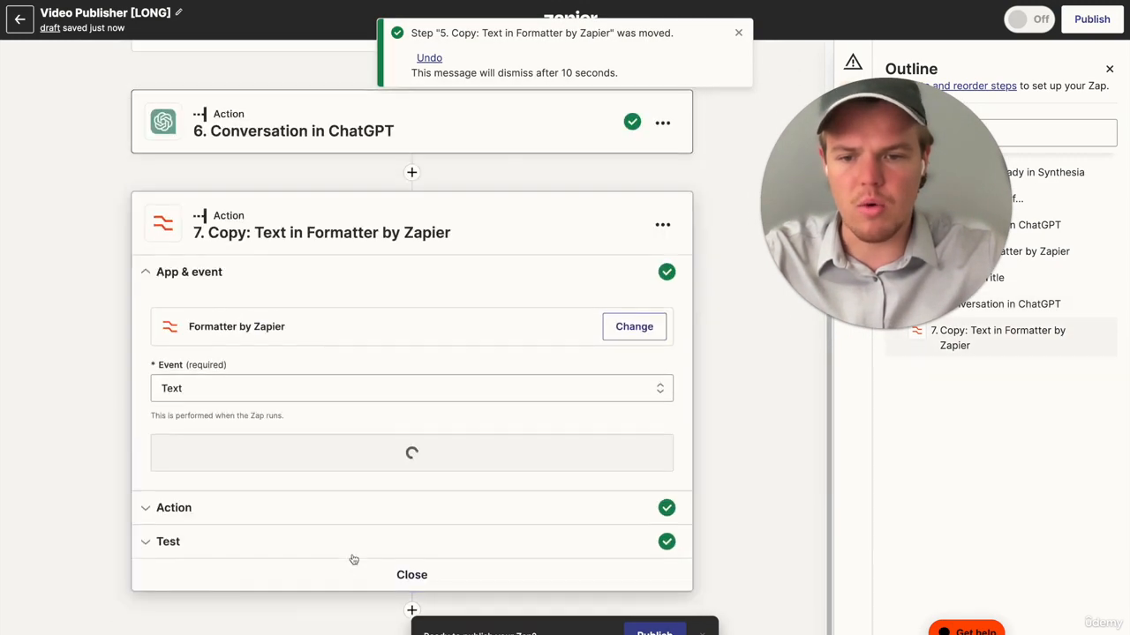
click(333, 501)
scroll(333, 507, down, 2)
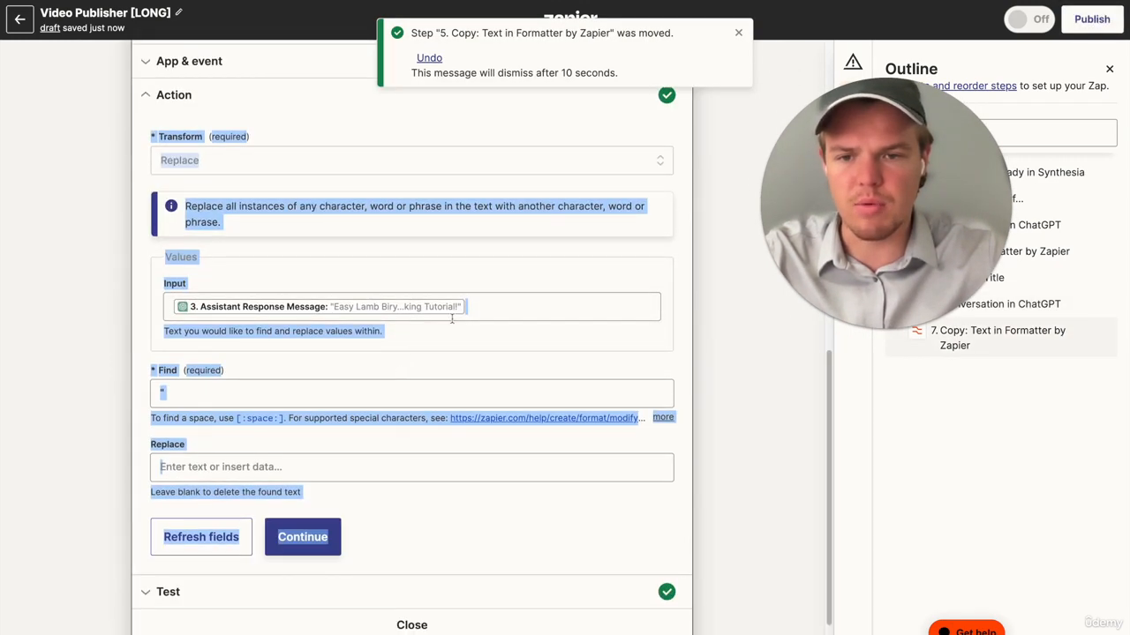
click(492, 304)
key(BackSpace)
scroll(358, 527, down, 3)
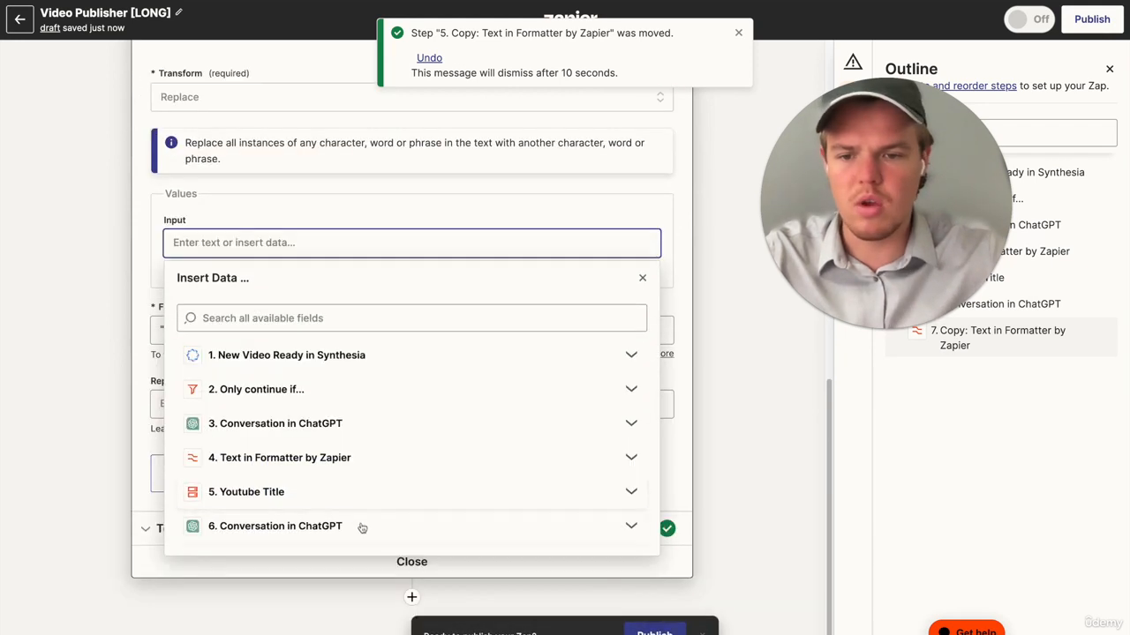
click(361, 527)
click(353, 586)
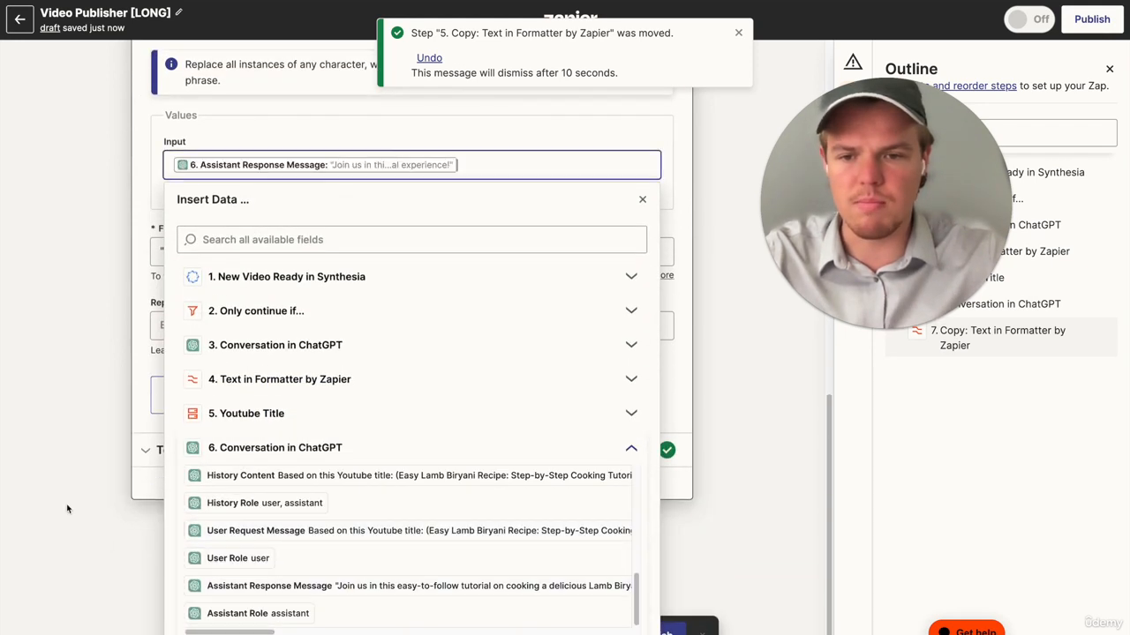
- Continue to the copied Formatter's test section, retest the action, and close the Outline
click(308, 477)
click(309, 494)
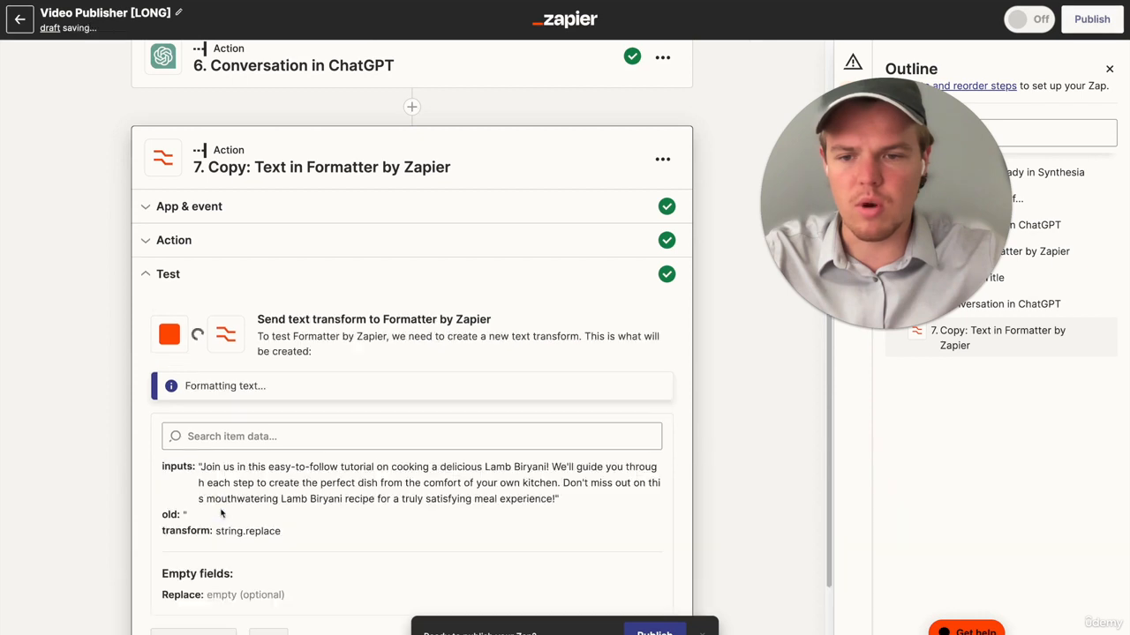
scroll(580, 412, down, 2)
drag(844, 220, 797, 245)
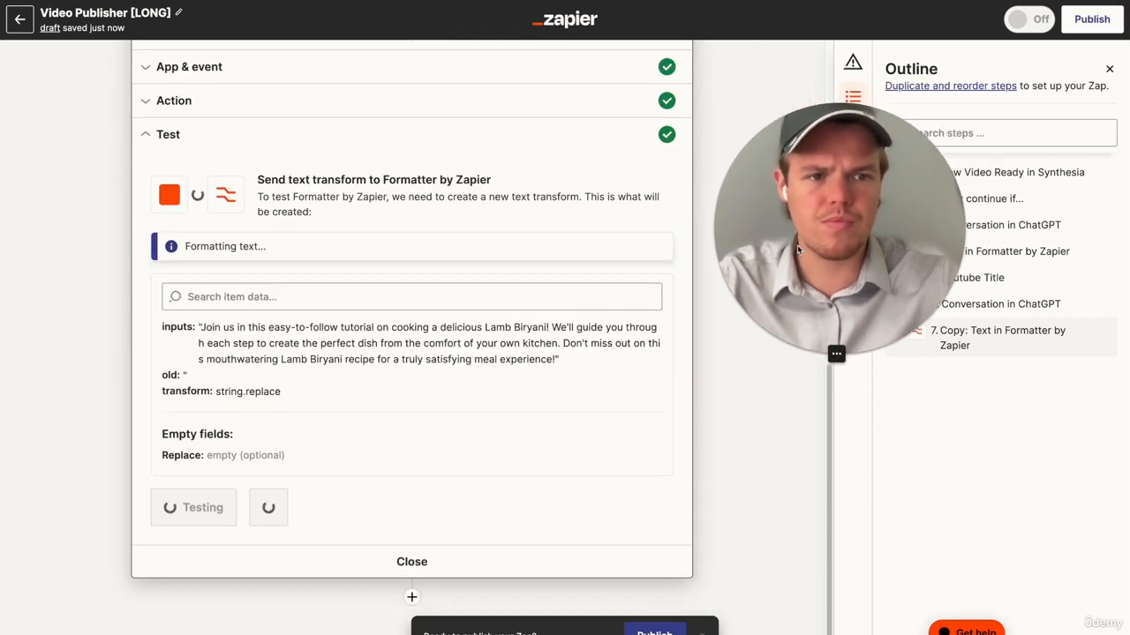
click(1110, 71)
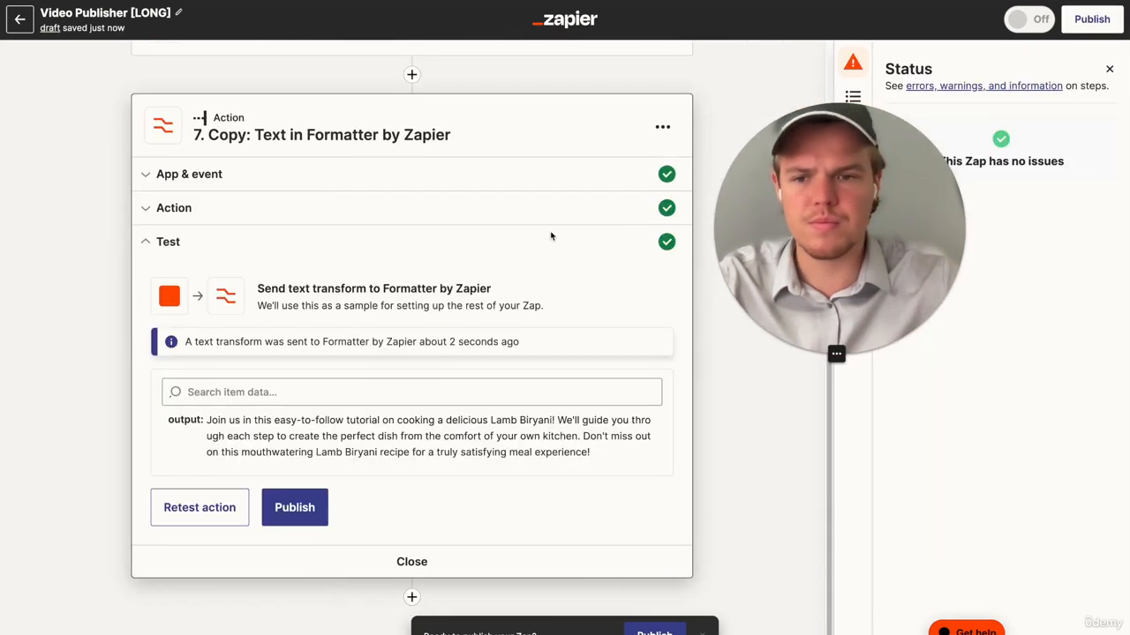
- Add a YouTube action after the copied Formatter step with the Upload Video event, and continue to the account section
click(411, 596)
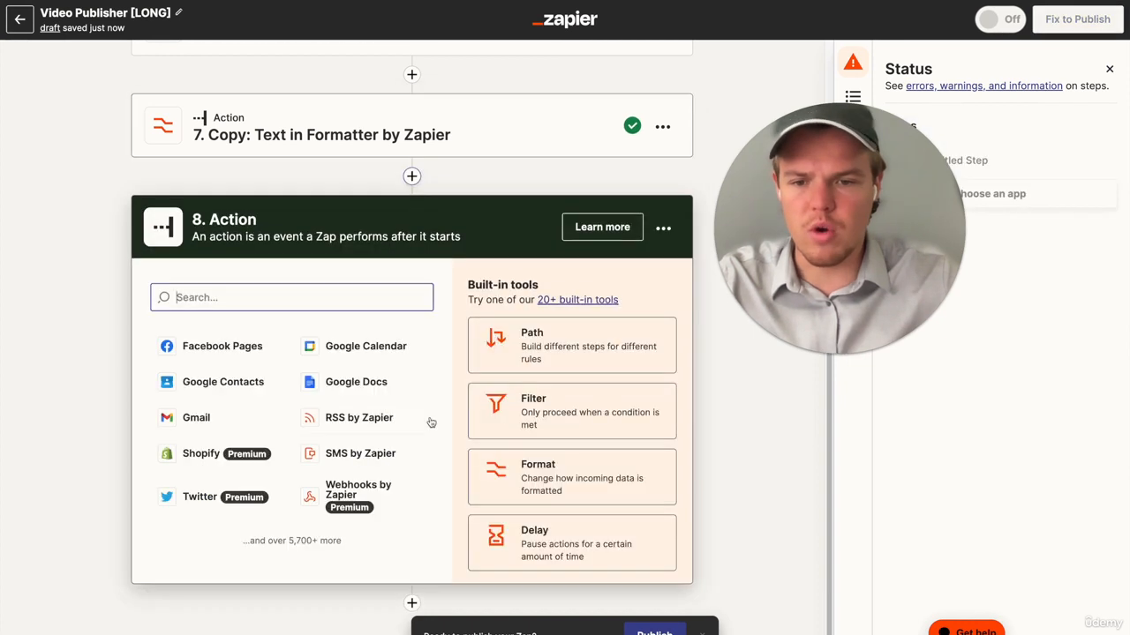
text(youtu)
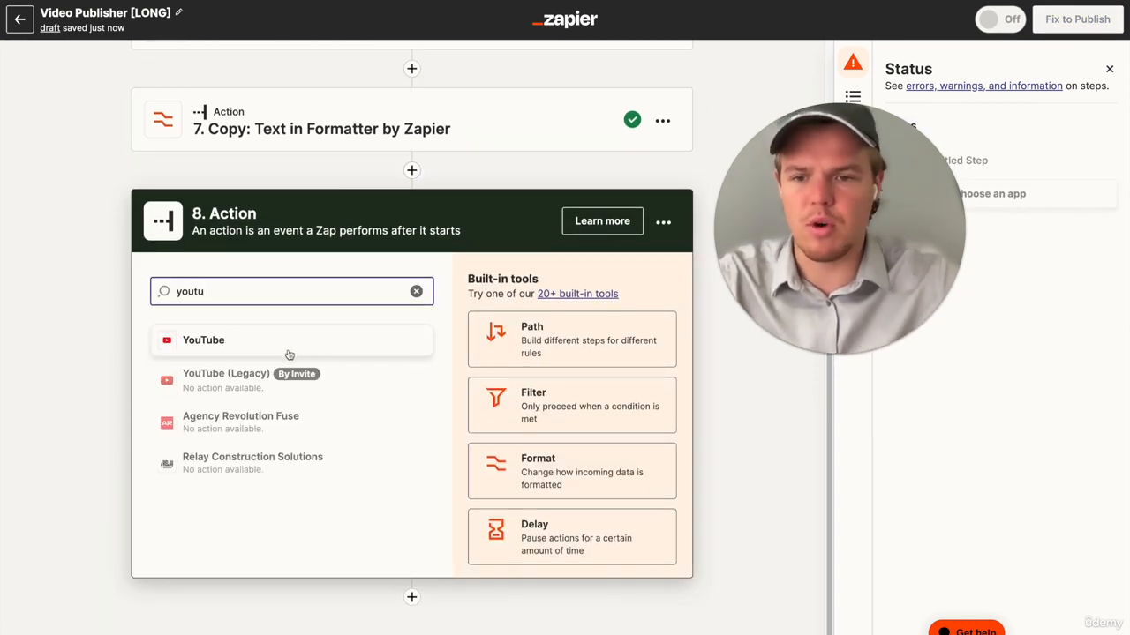
click(287, 346)
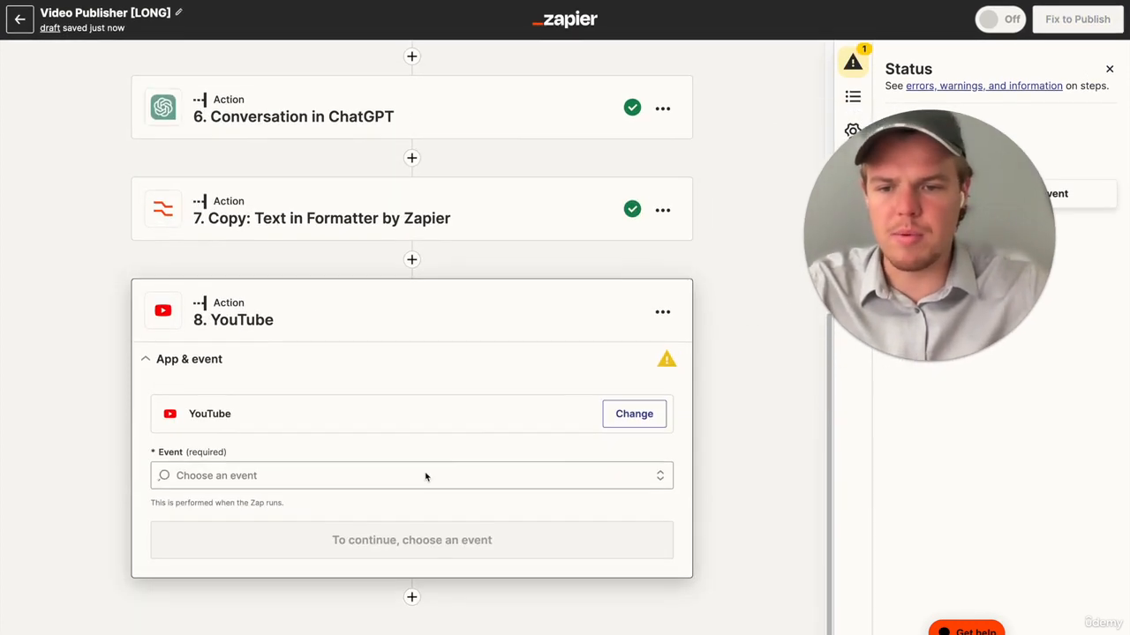
click(407, 483)
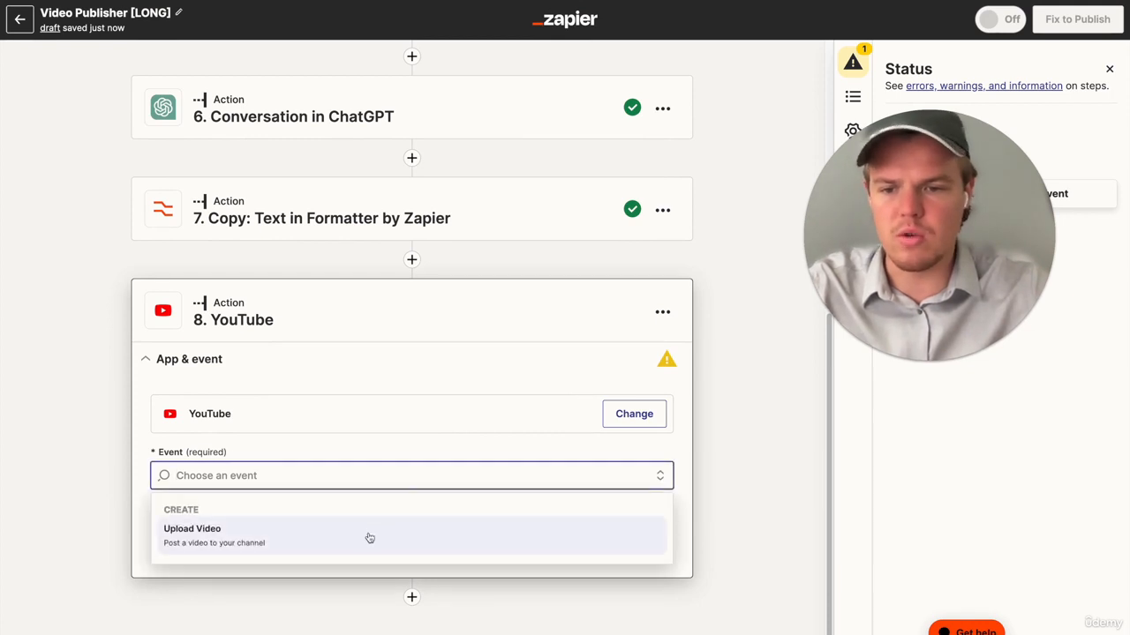
click(368, 536)
click(410, 506)
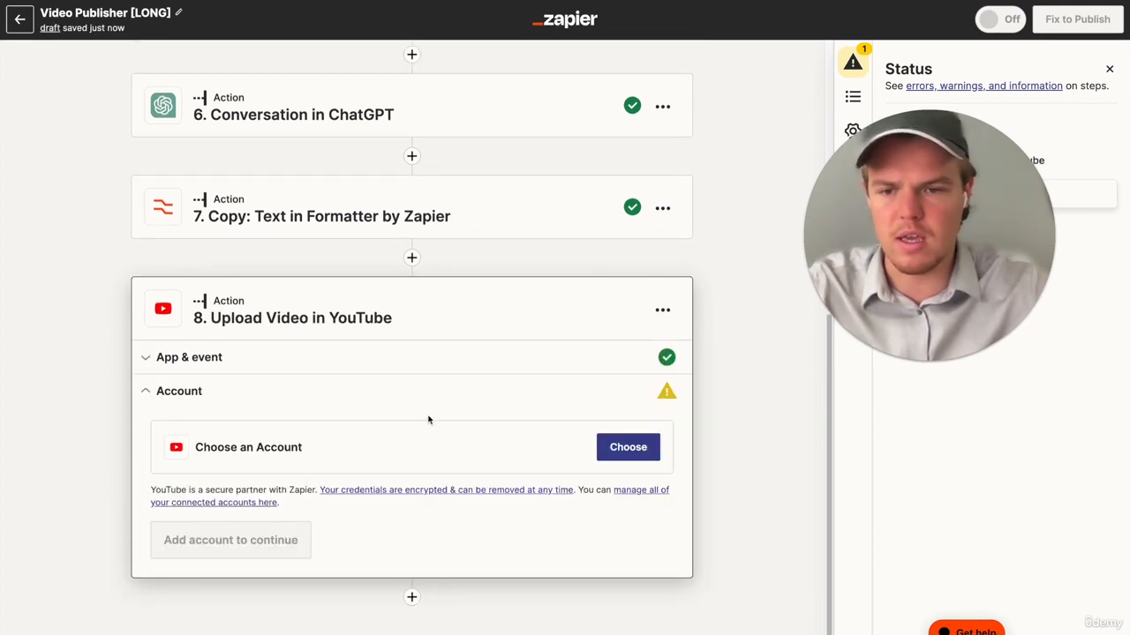
- Connect the English Youtube account to the Upload Video step and continue to its action fields
click(627, 447)
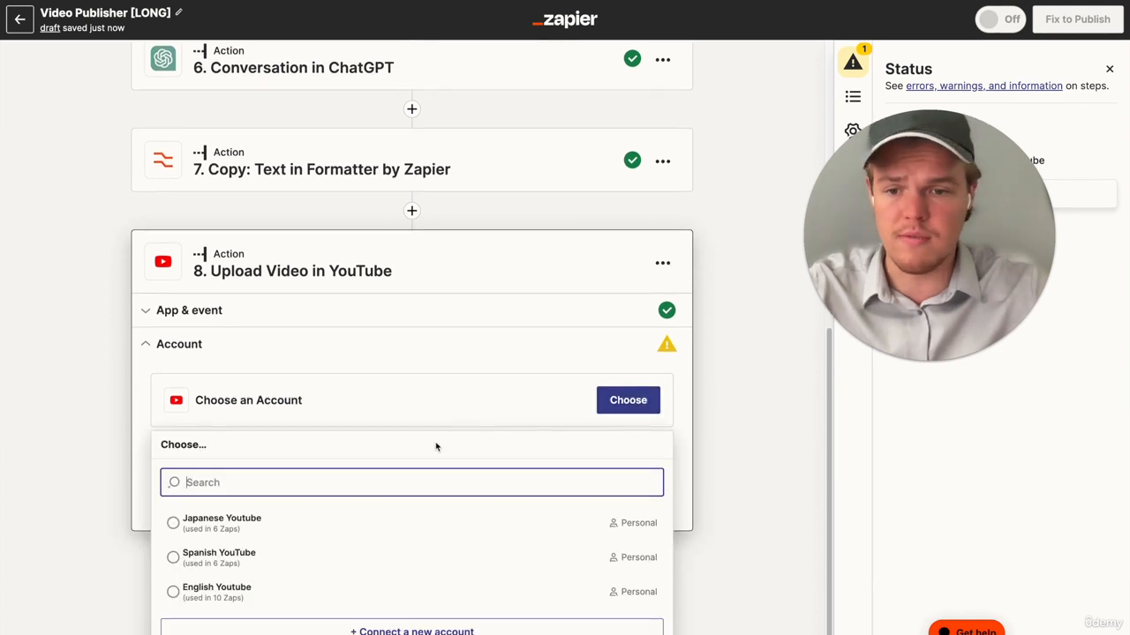
click(288, 591)
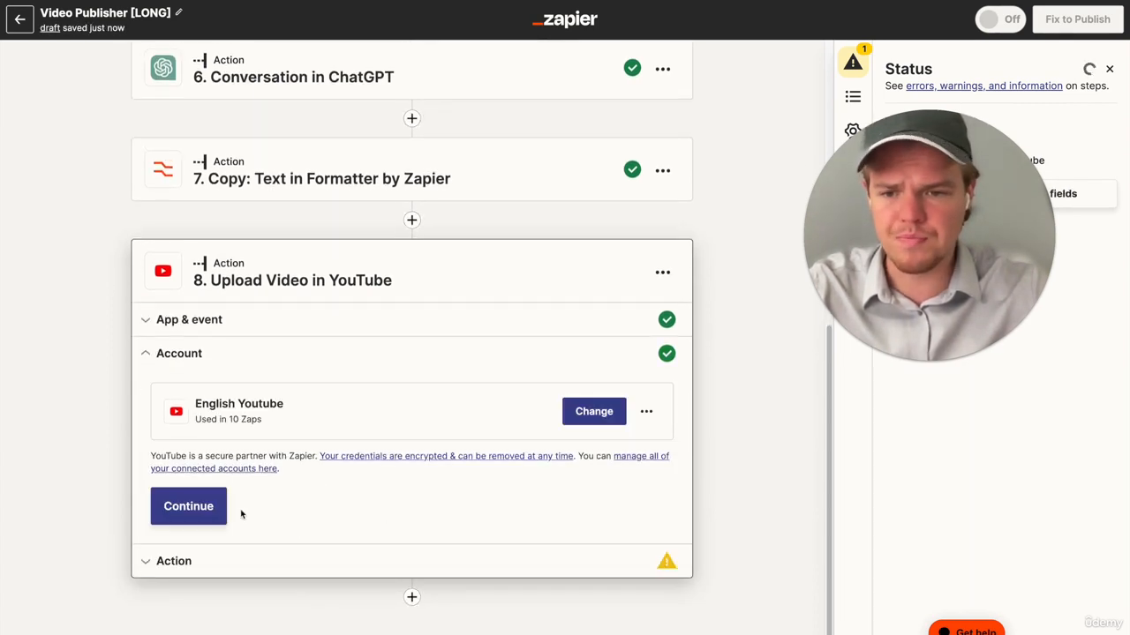
click(212, 516)
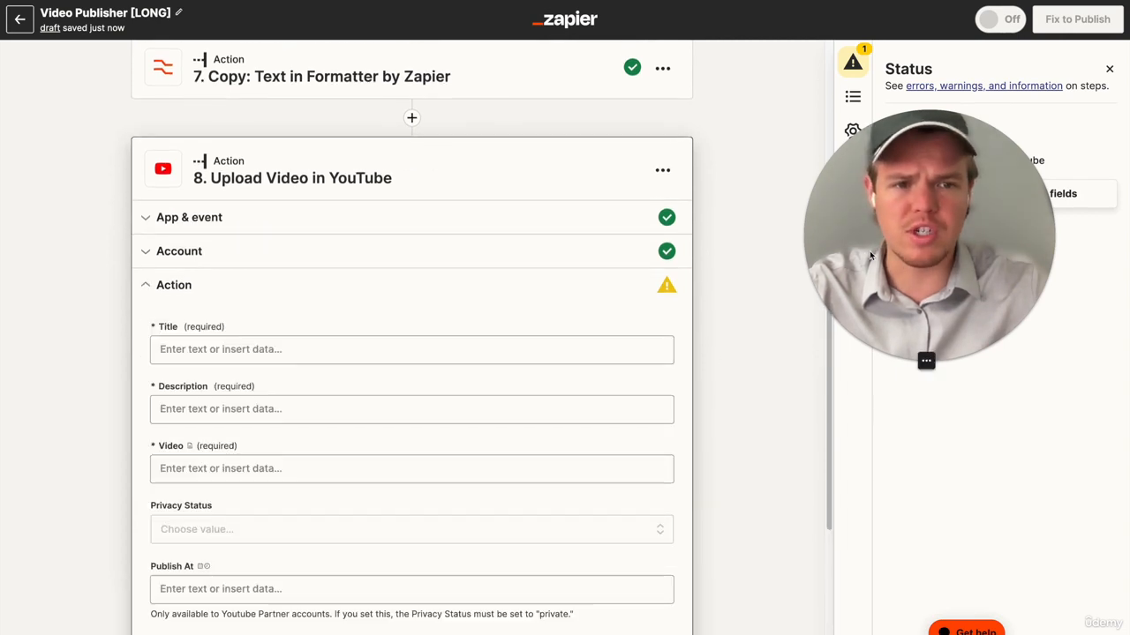
- Close the Status panel and set the video Title to the step 4 Output followed by "| Webcafe Cooking"
click(1110, 68)
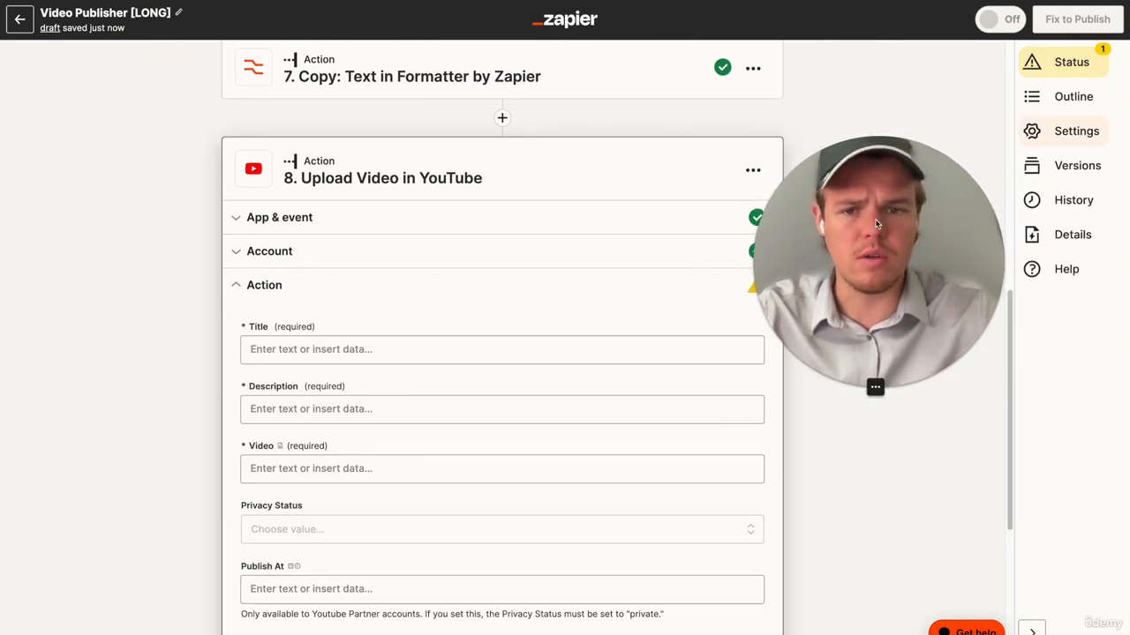
scroll(577, 179, down, 3)
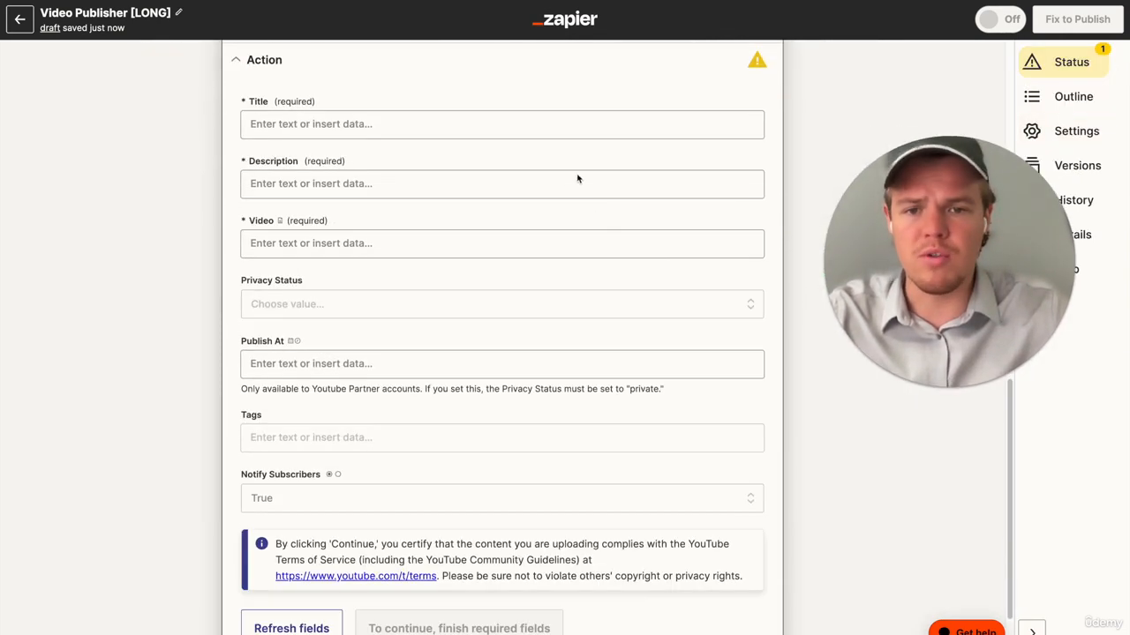
click(544, 125)
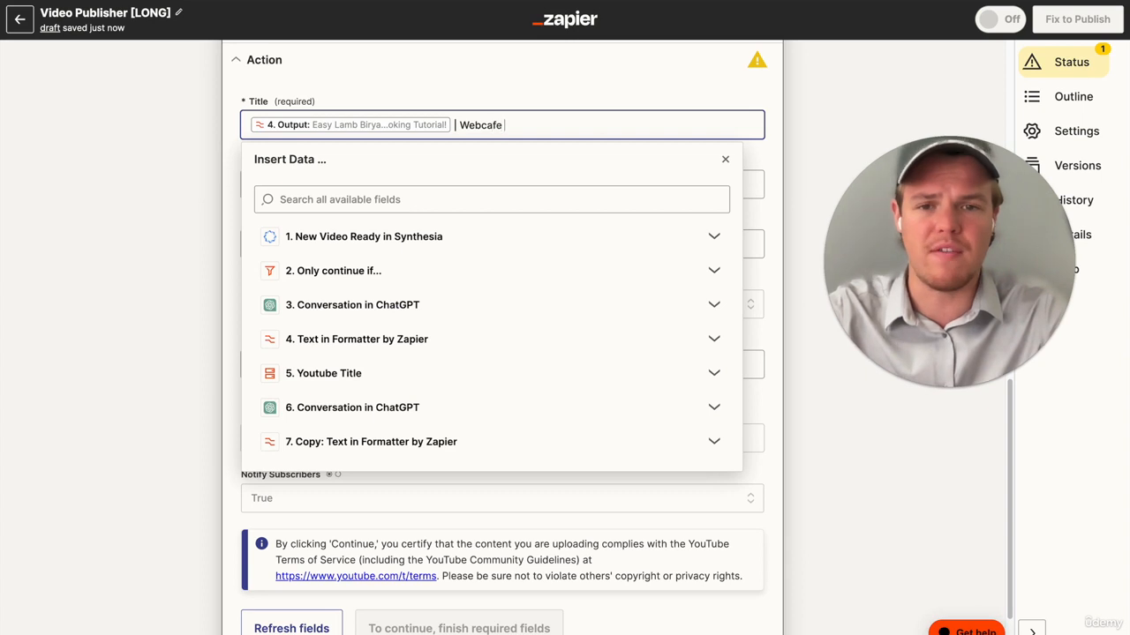
click(174, 200)
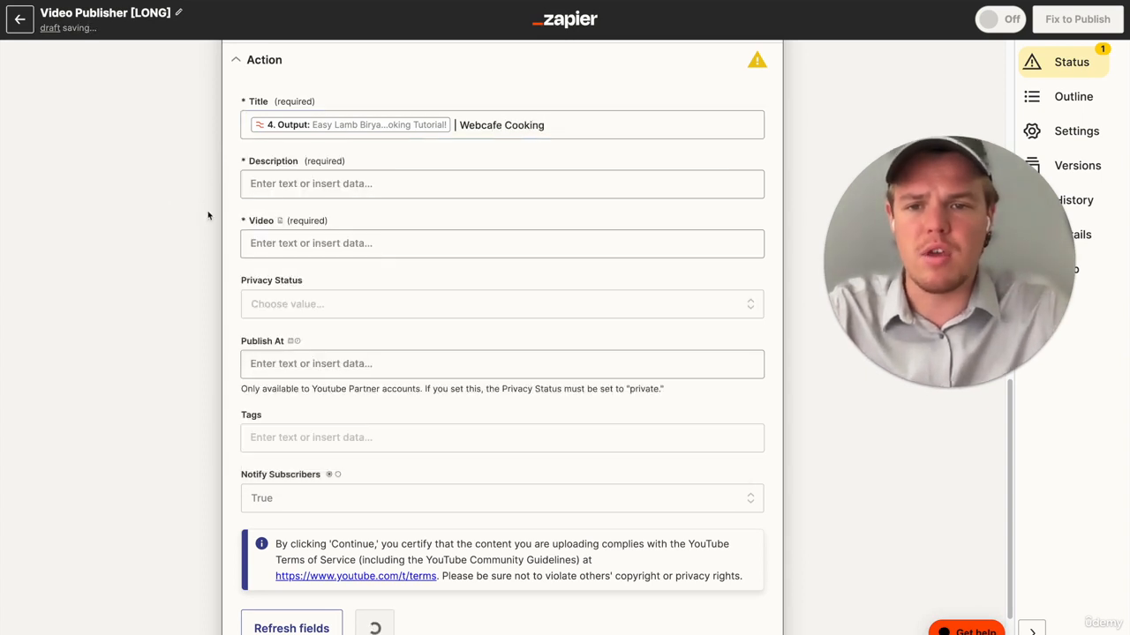
- Insert the step 7 Output into the video Description and add an empty line below it
click(324, 192)
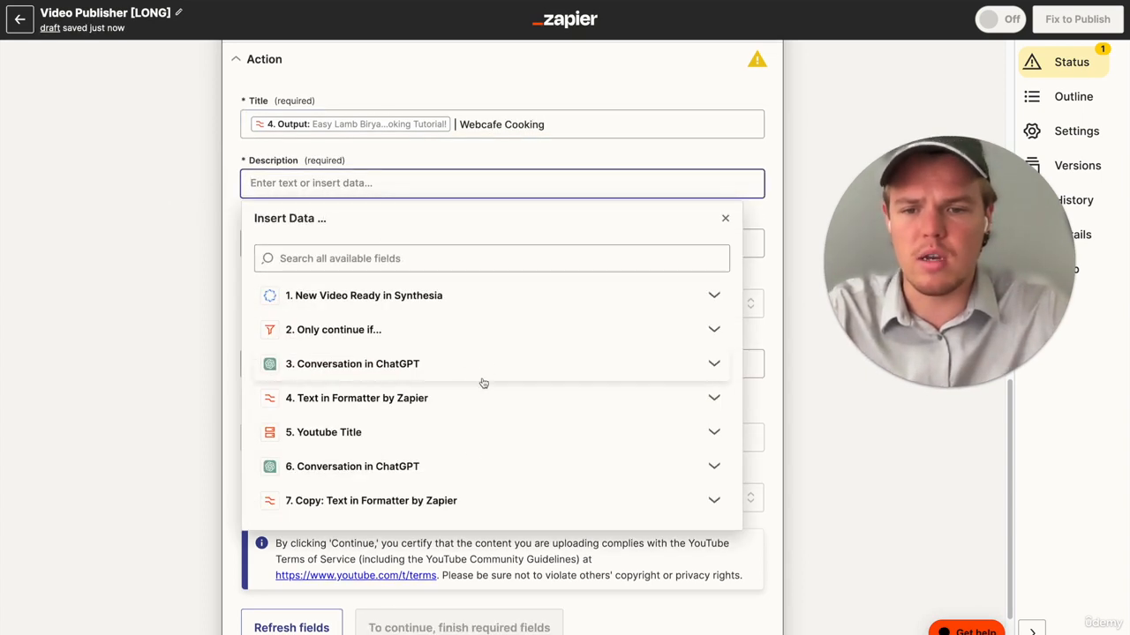
click(472, 500)
click(441, 470)
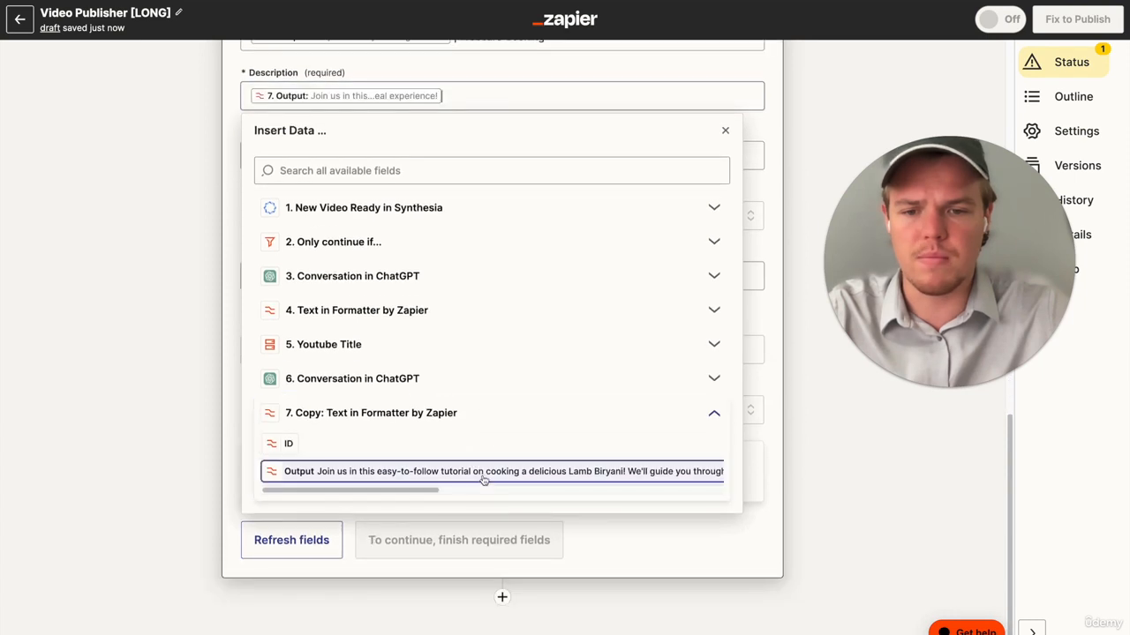
click(110, 447)
scroll(215, 403, up, 3)
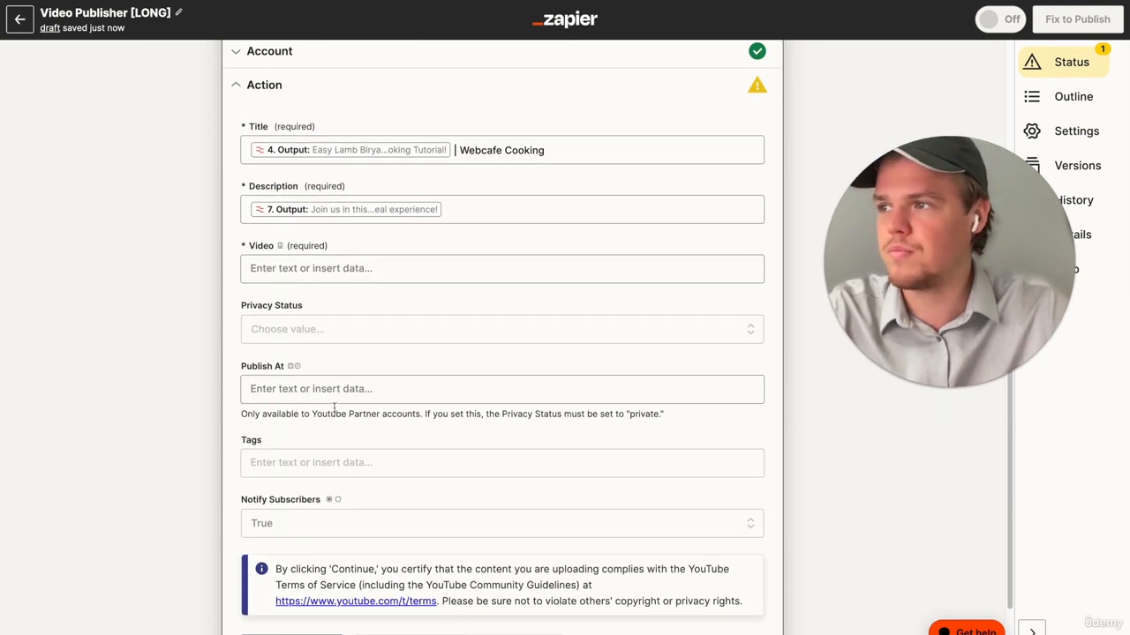
click(473, 216)
key(Return)
key(Return)
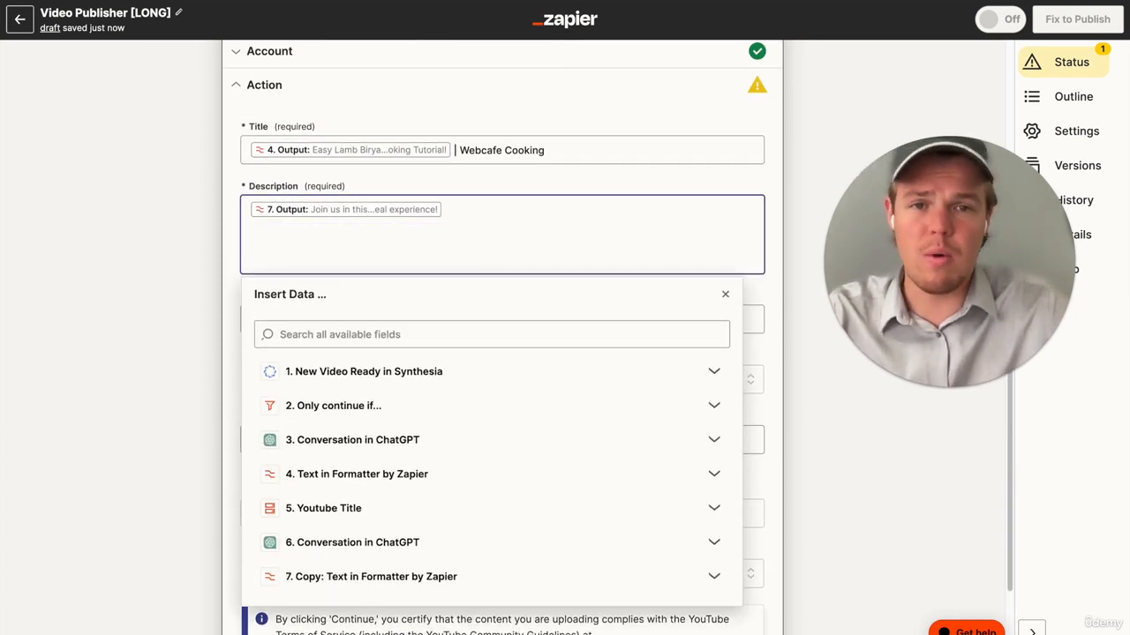
key(BackSpace)
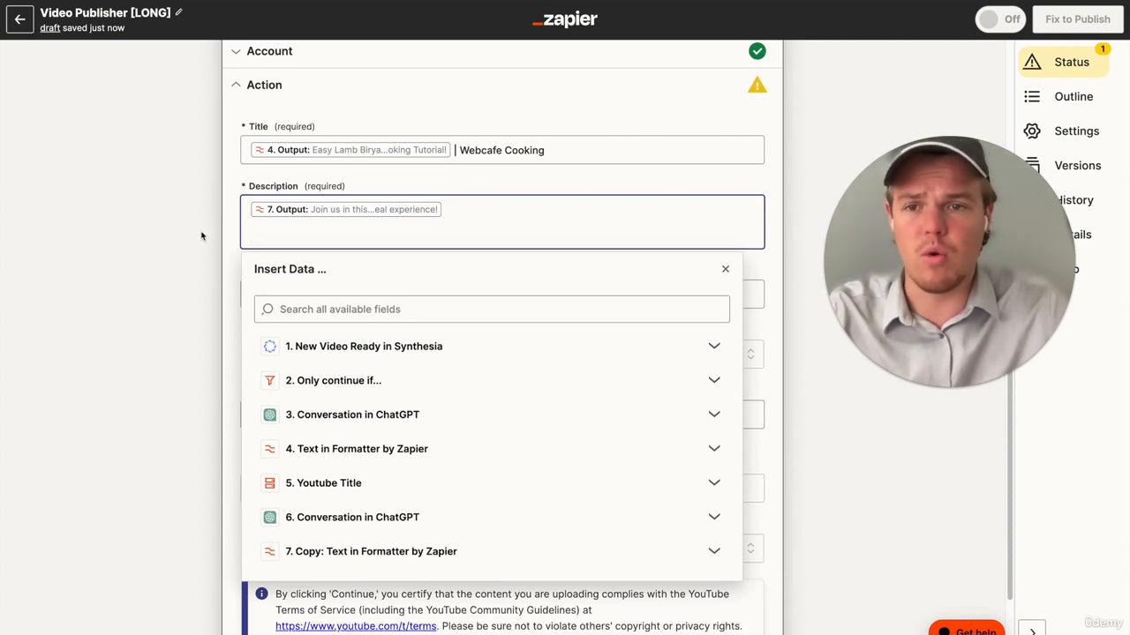
- Add a Storage by Zapier action with the Get Value event between the copied Formatter step and the YouTube upload
scroll(202, 237, up, 15)
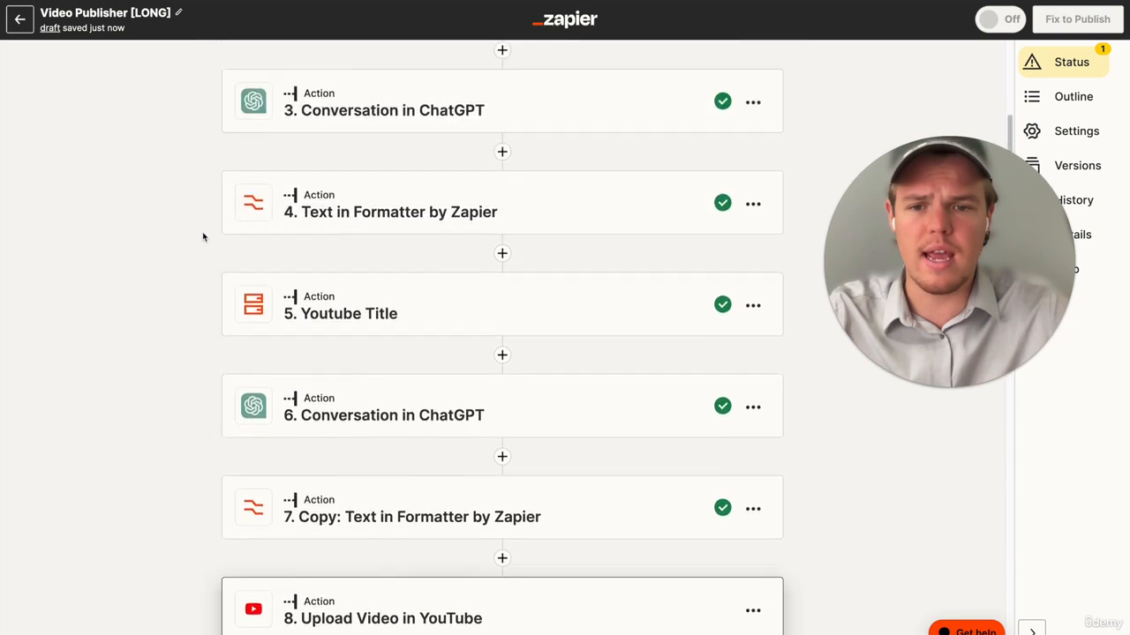
scroll(202, 236, down, 7)
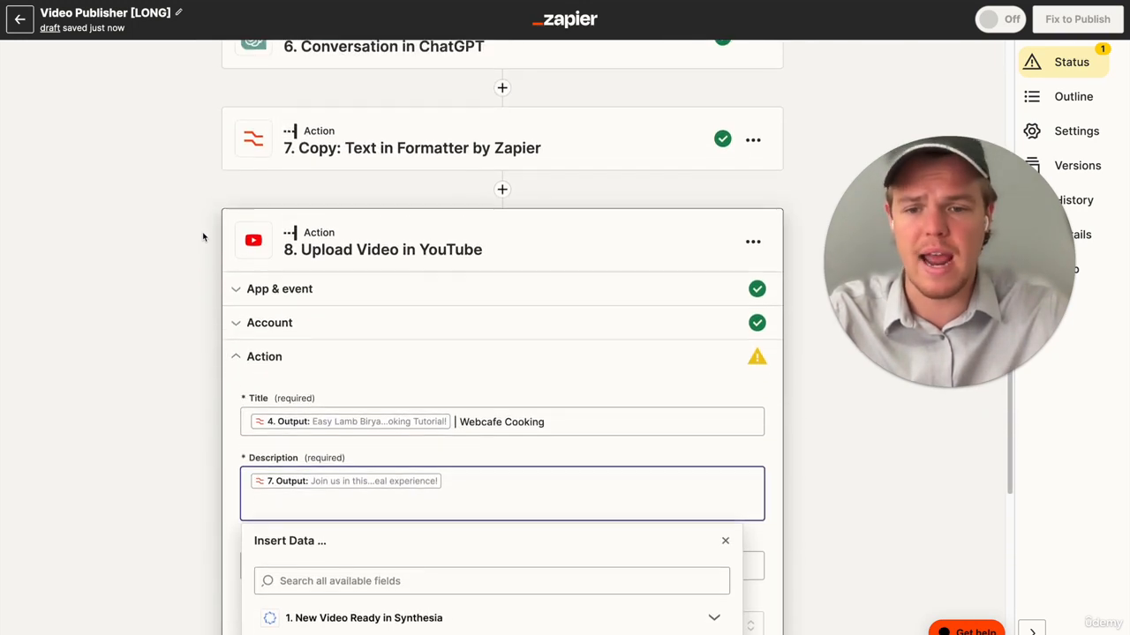
click(502, 166)
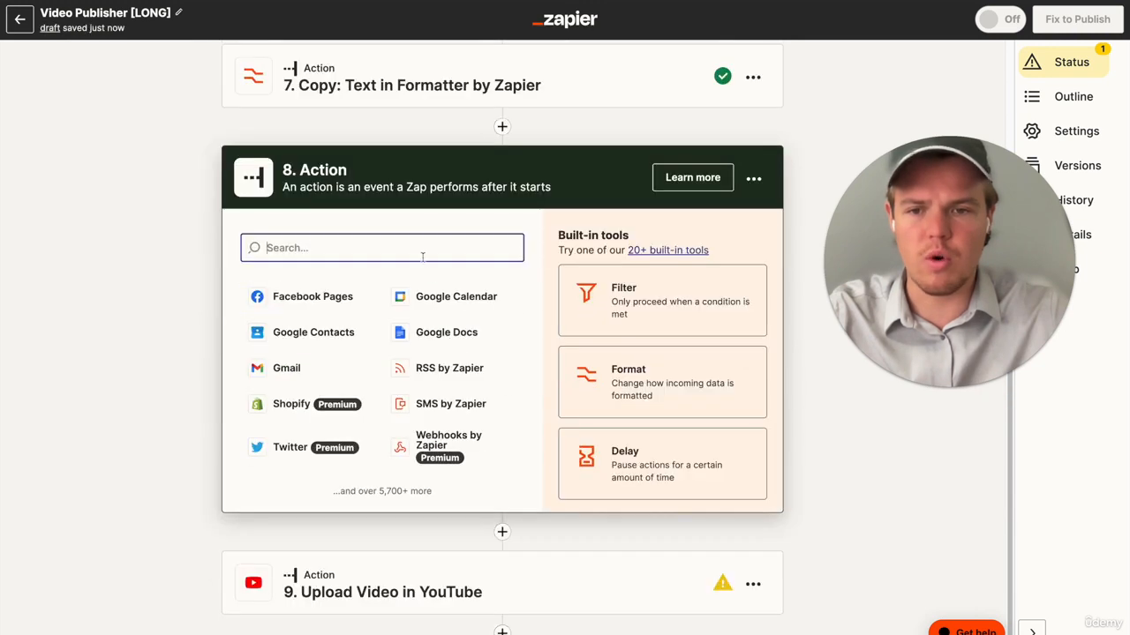
text(stor)
click(344, 300)
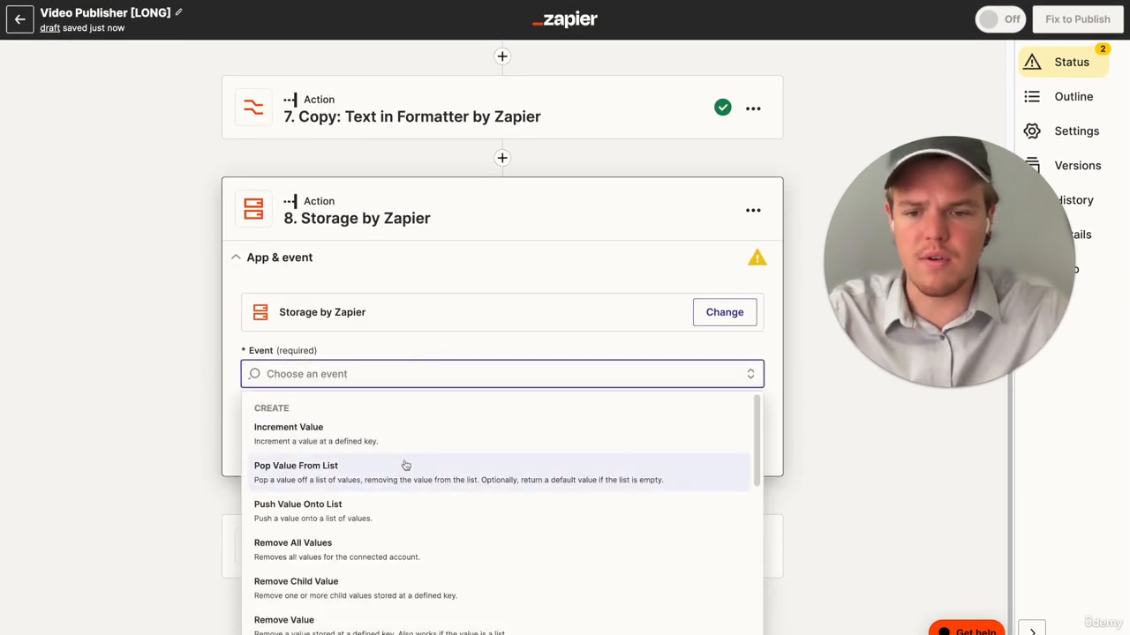
scroll(405, 466, down, 5)
scroll(406, 465, down, 2)
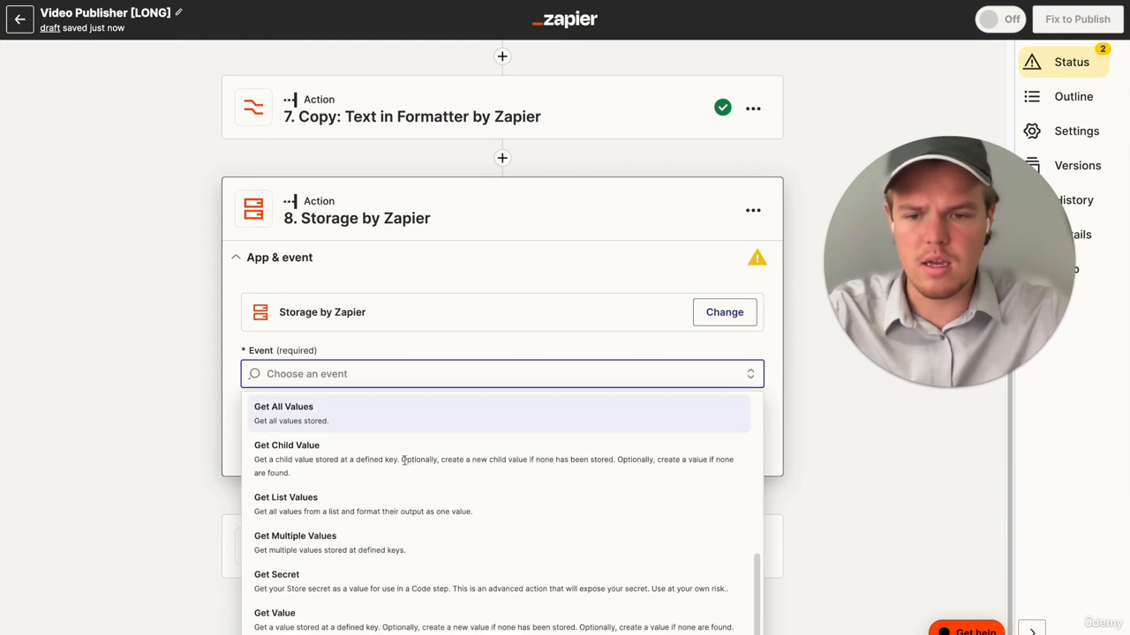
click(353, 612)
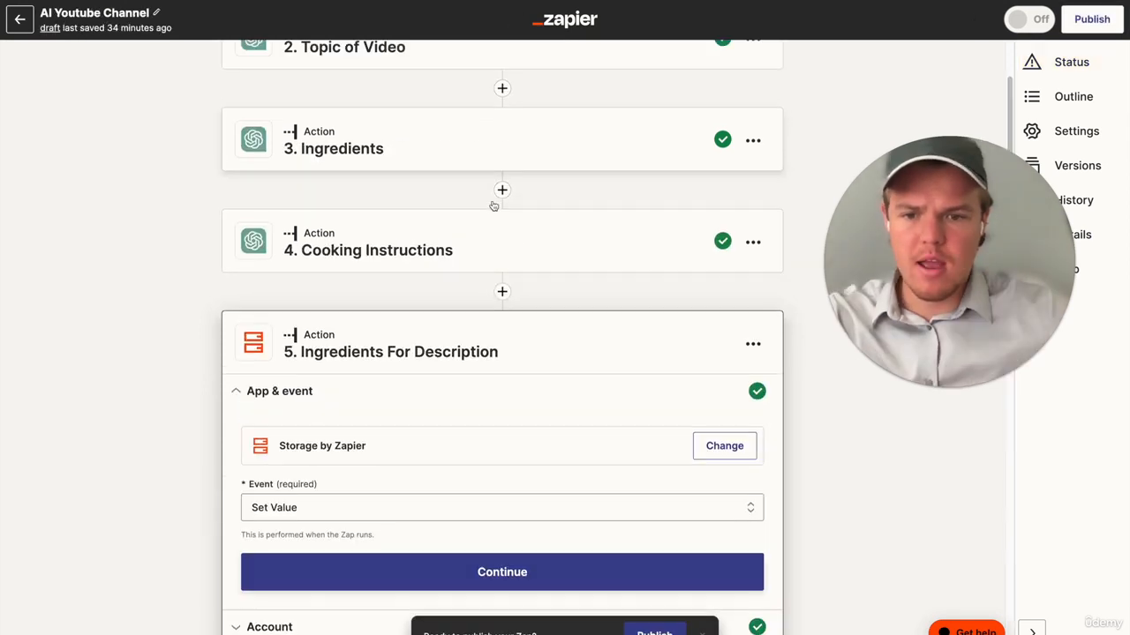
- Copy the storage key from the Ingredients For Description step in the AI Youtube Channel Zap
scroll(495, 185, down, 2)
scroll(472, 346, down, 3)
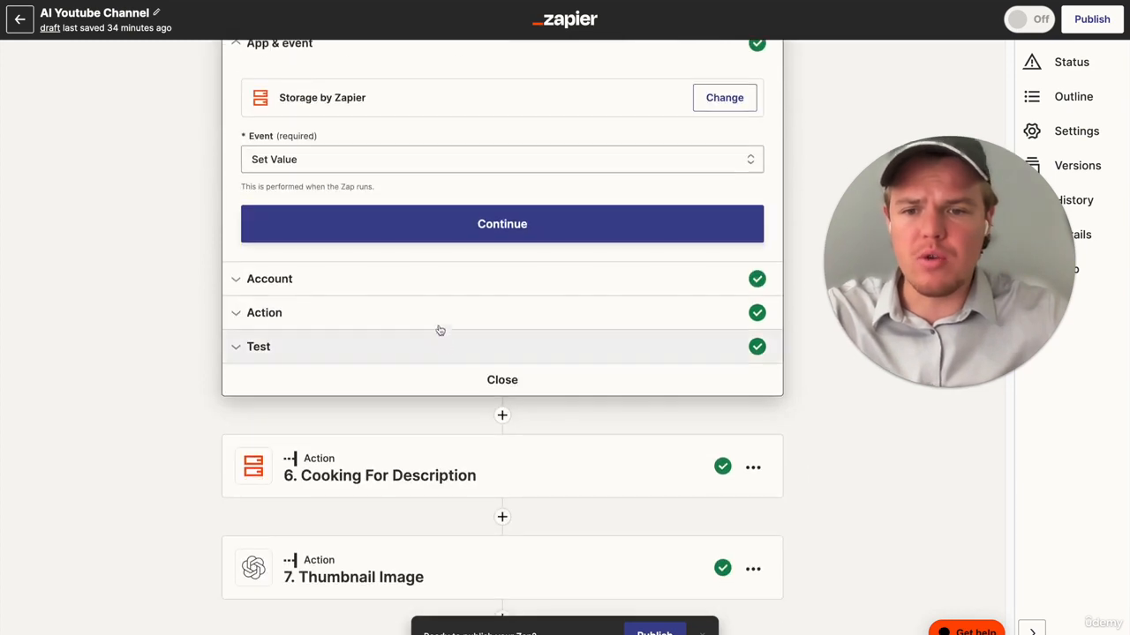
click(442, 314)
click(334, 175)
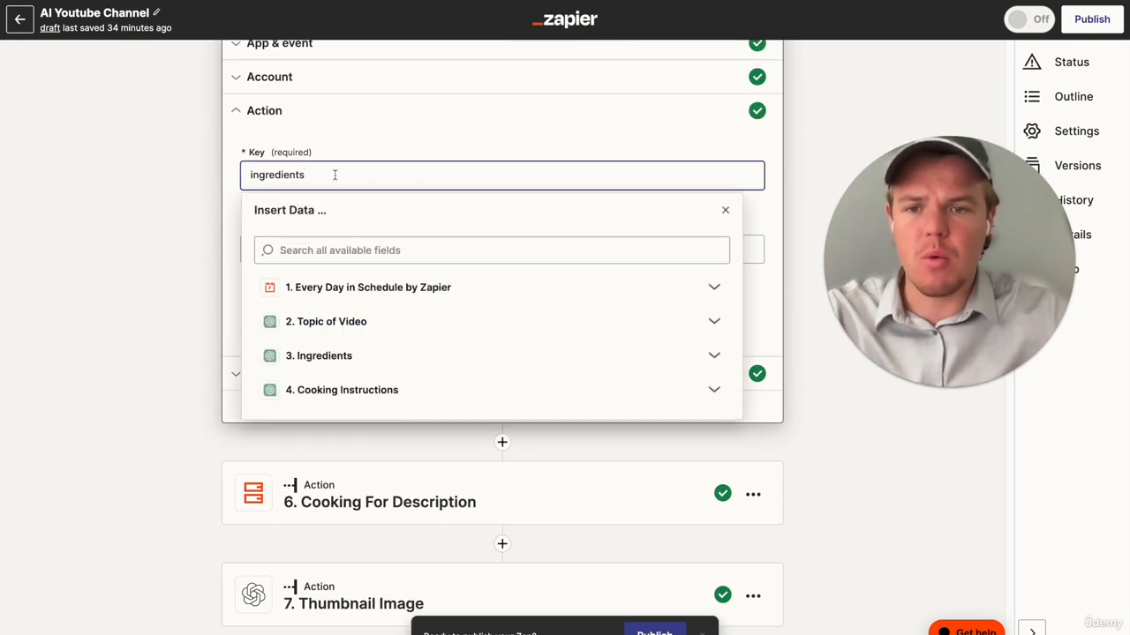
key(ctrl+a)
key(ctrl+c)
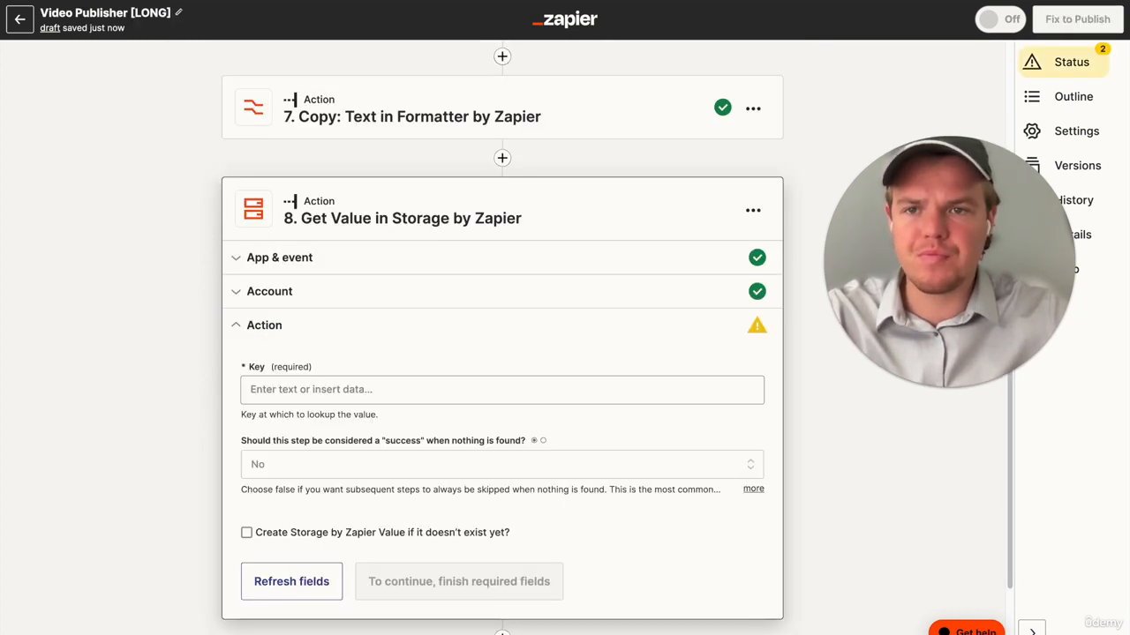
- Set the Get Value step's Key to ingredients in the Video Publisher [LONG] Zap, test it, and review the returned data
click(371, 389)
key(ctrl+v)
click(335, 540)
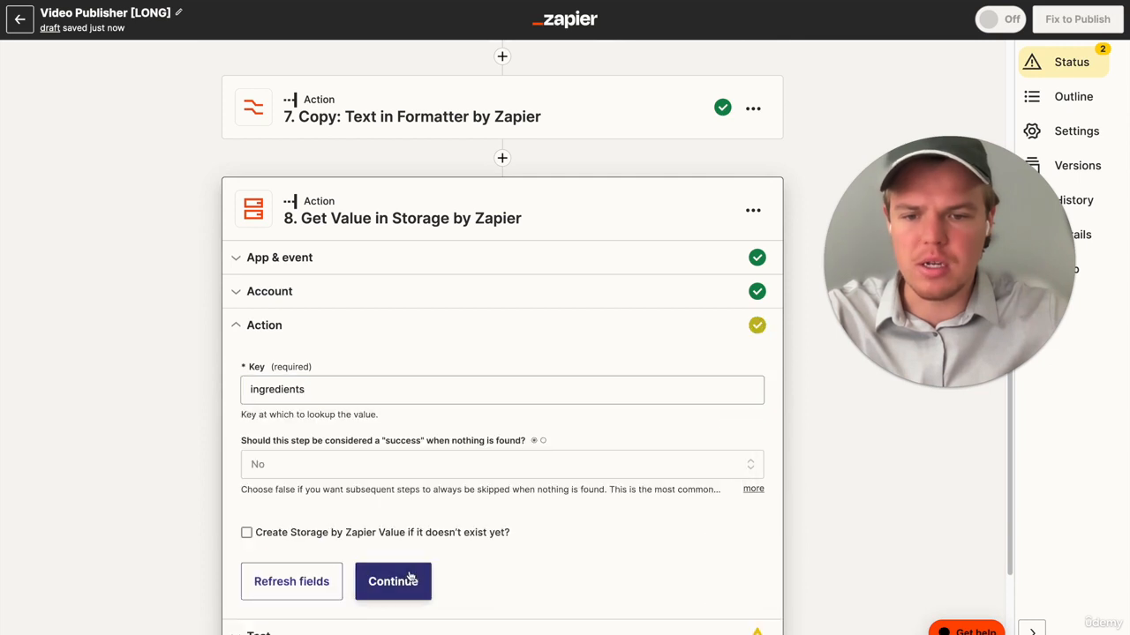
click(406, 582)
click(370, 628)
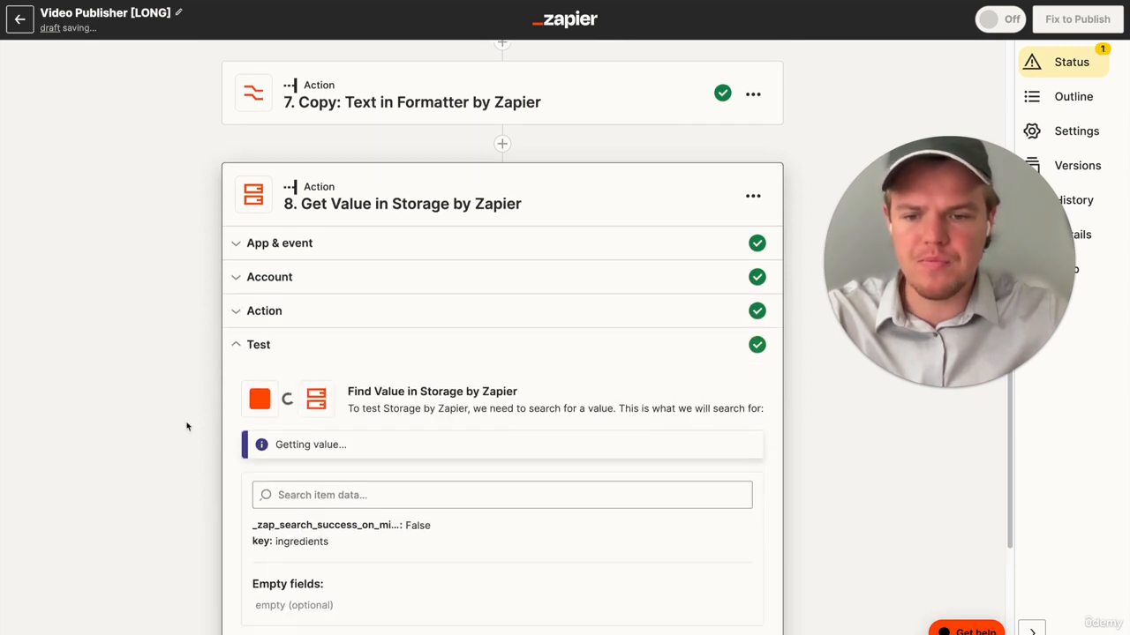
scroll(263, 419, down, 2)
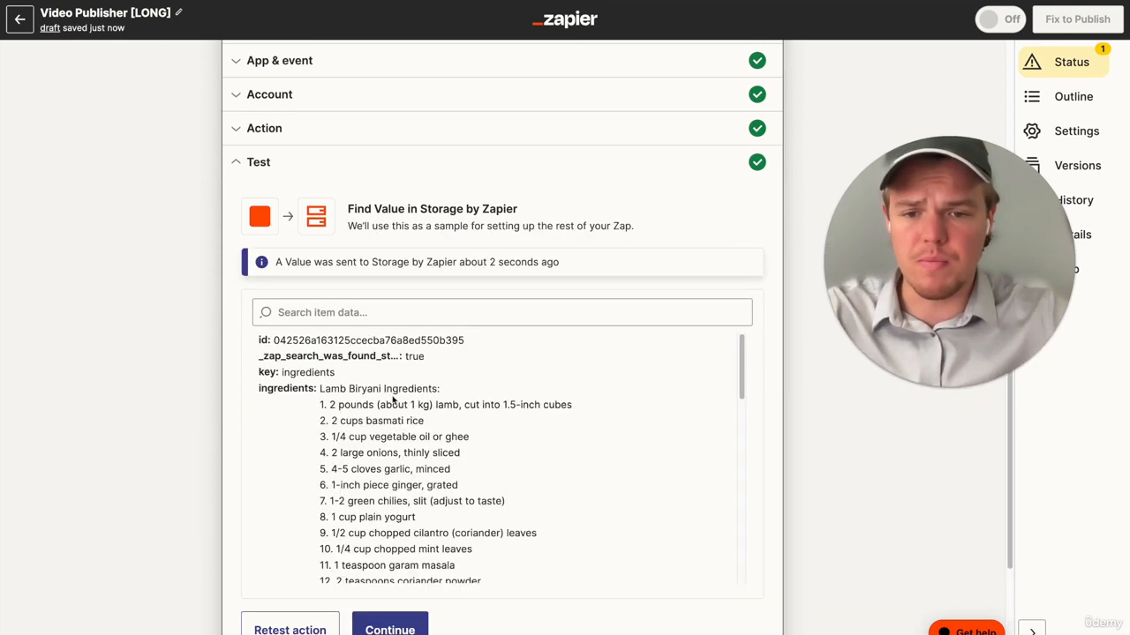
scroll(393, 399, up, 4)
scroll(389, 236, down, 8)
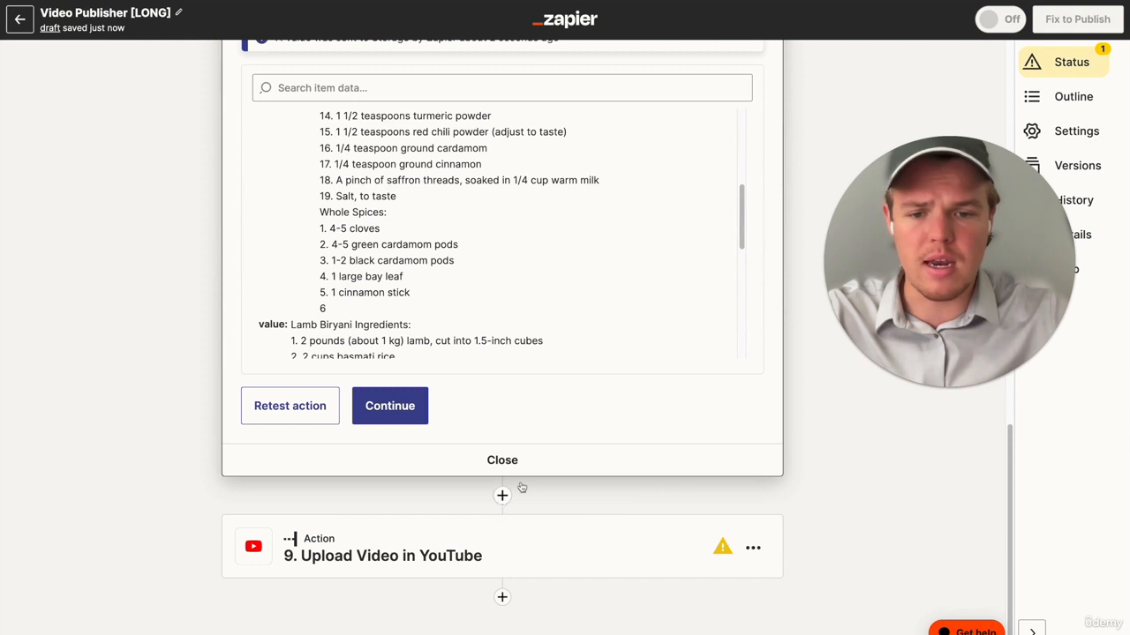
- Add another Storage by Zapier action between the Get Value step and the YouTube upload
click(502, 496)
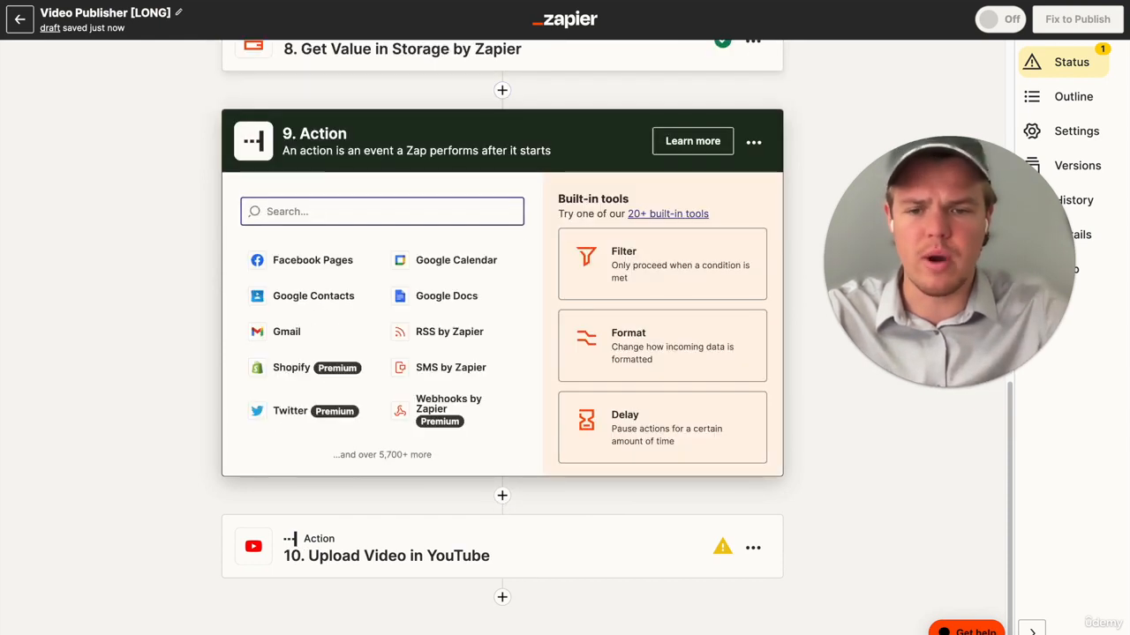
text(stor)
click(370, 262)
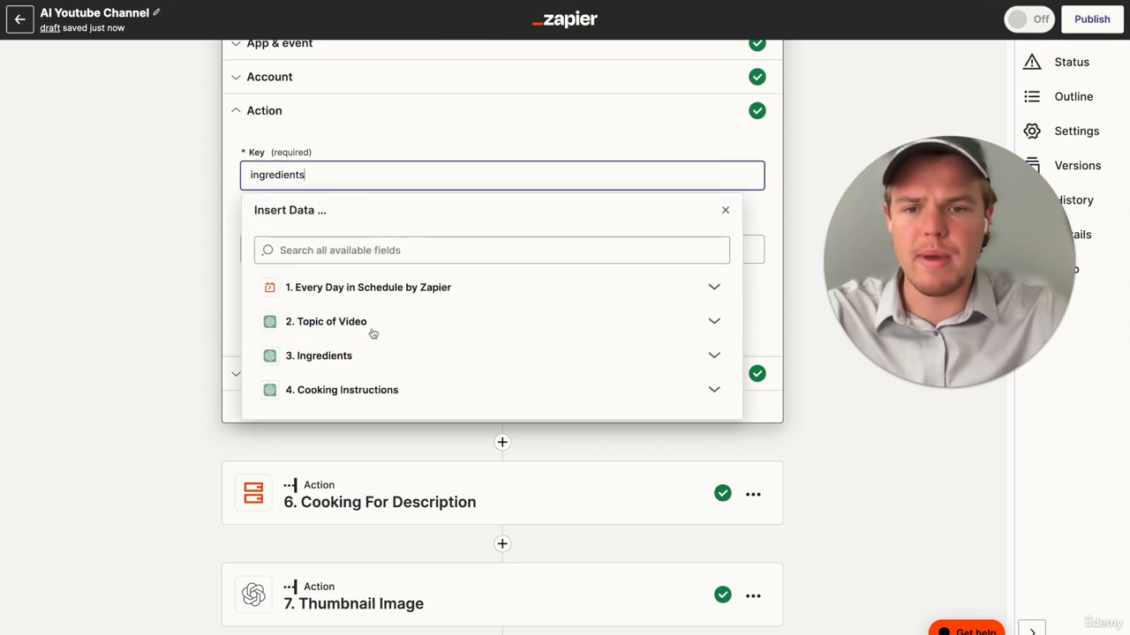
- Copy the instructions key from the Cooking For Description step in the AI Youtube Channel Zap
scroll(406, 344, down, 4)
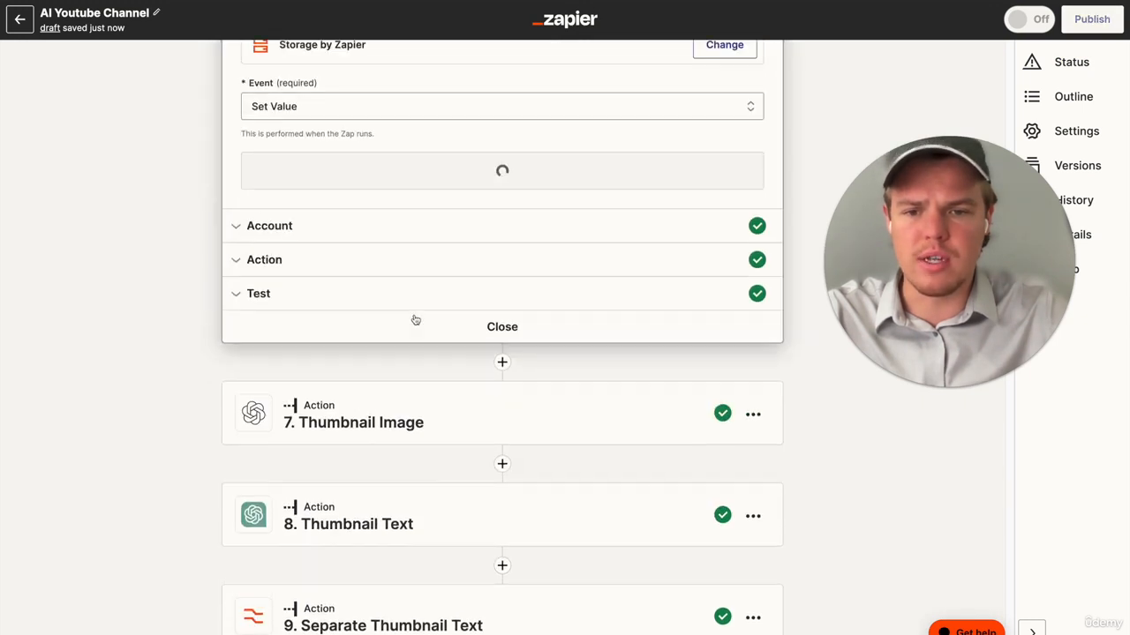
scroll(380, 388, up, 2)
click(341, 457)
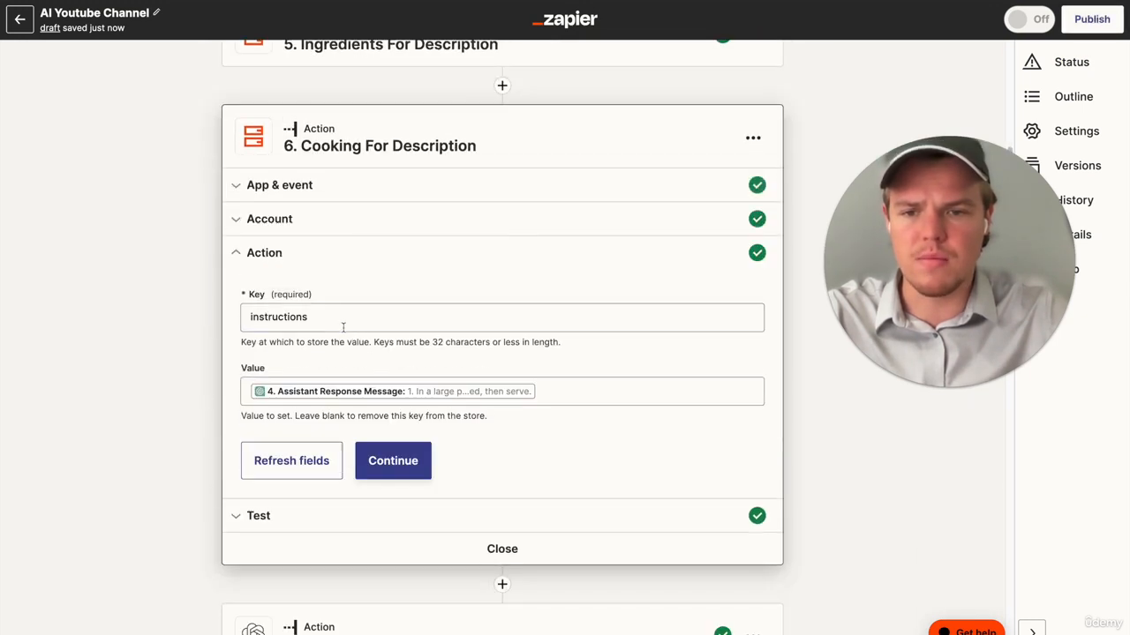
double_click(344, 323)
key(super+c)
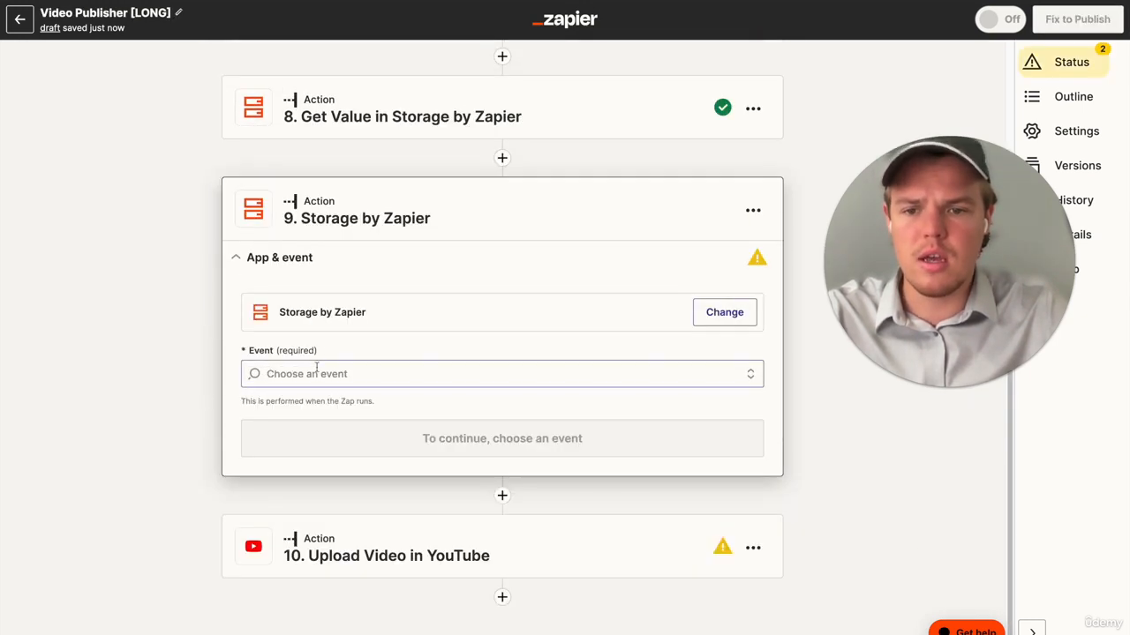
- Set the new Storage by Zapier action's event to Get Value and accept the connected Storage by Zapier account
click(316, 367)
scroll(373, 538, down, 5)
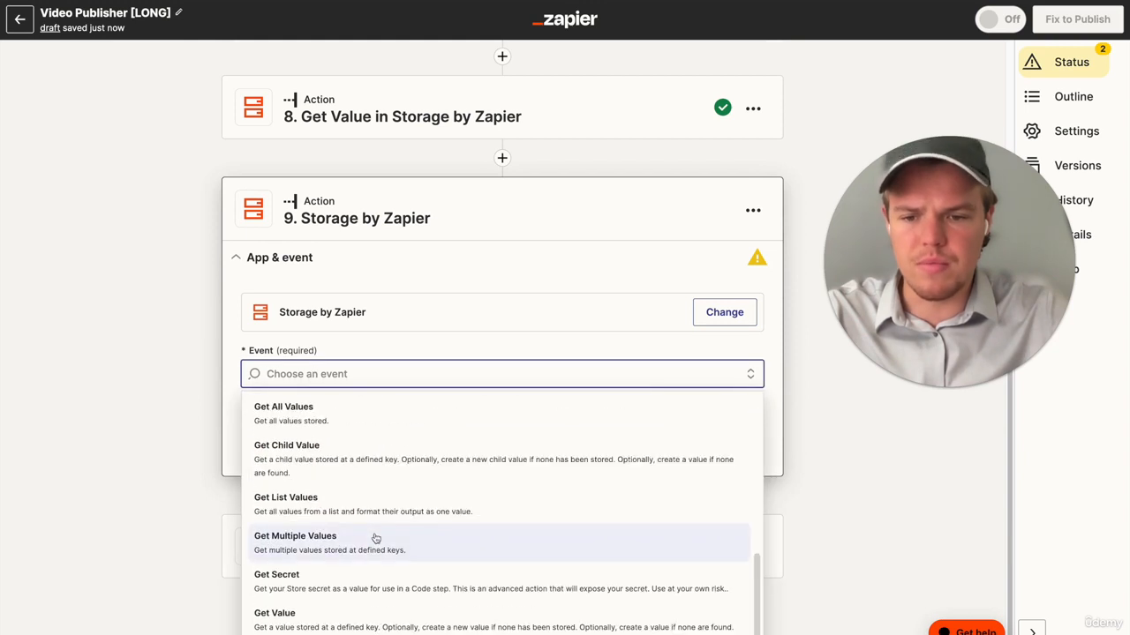
click(349, 613)
click(479, 439)
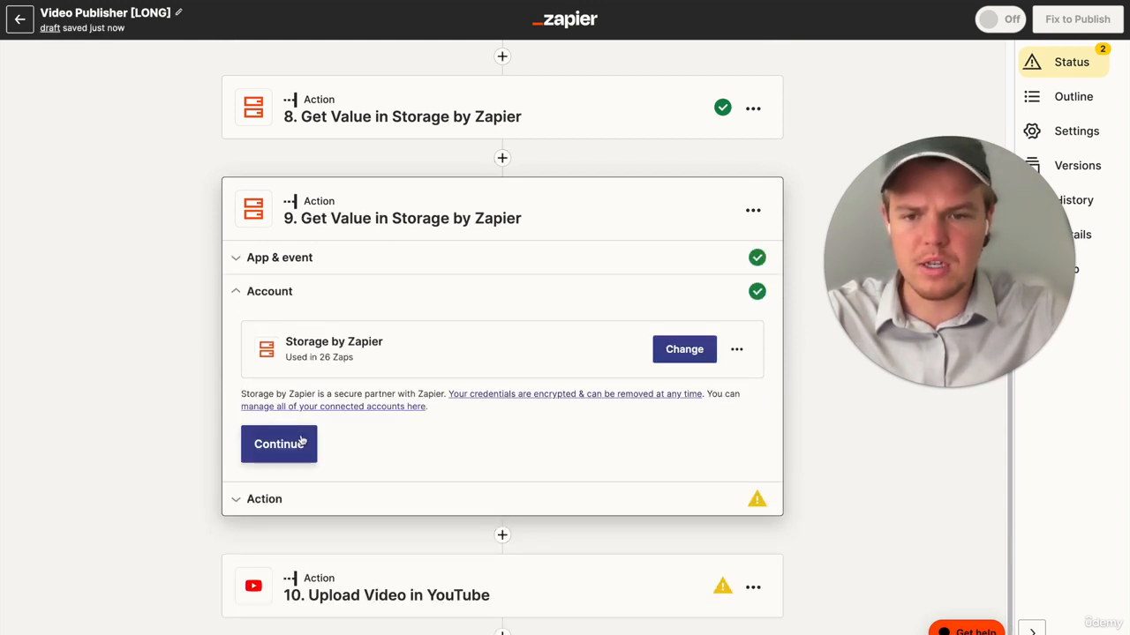
click(302, 441)
- Set the second Get Value step's Key to instructions and test the action
scroll(393, 456, down, 2)
click(361, 253)
key(super+v)
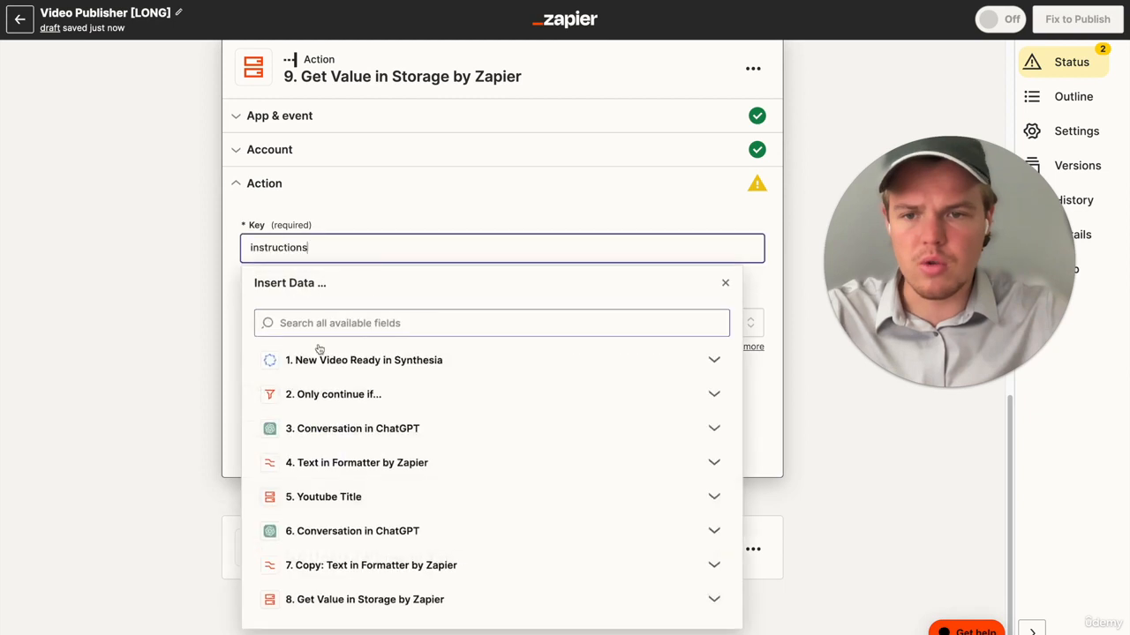
click(156, 333)
click(391, 438)
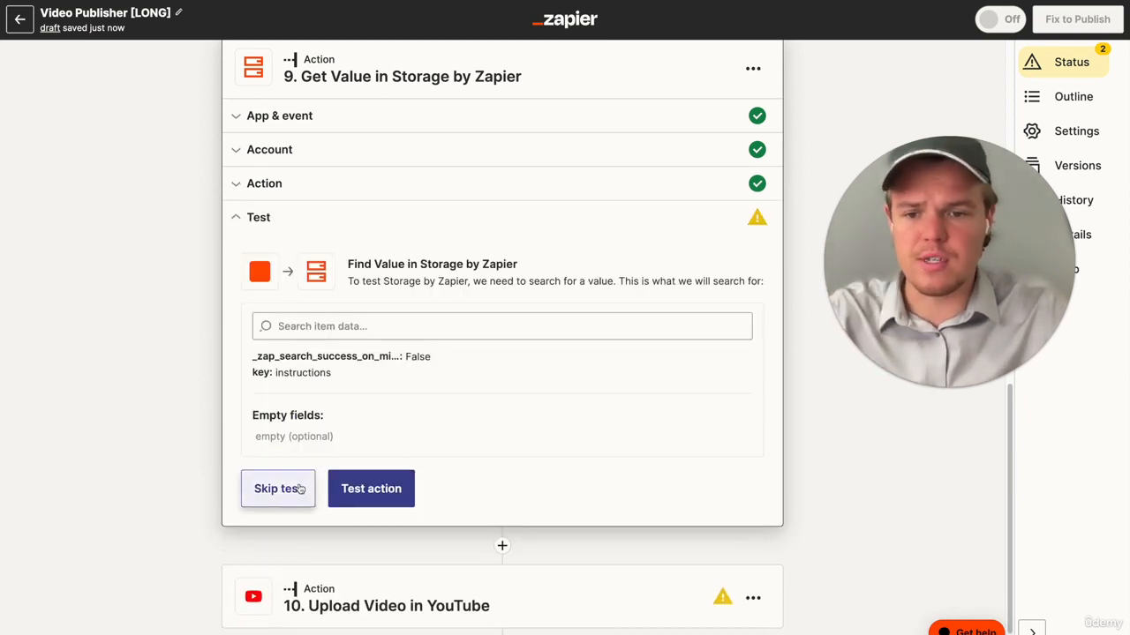
click(370, 488)
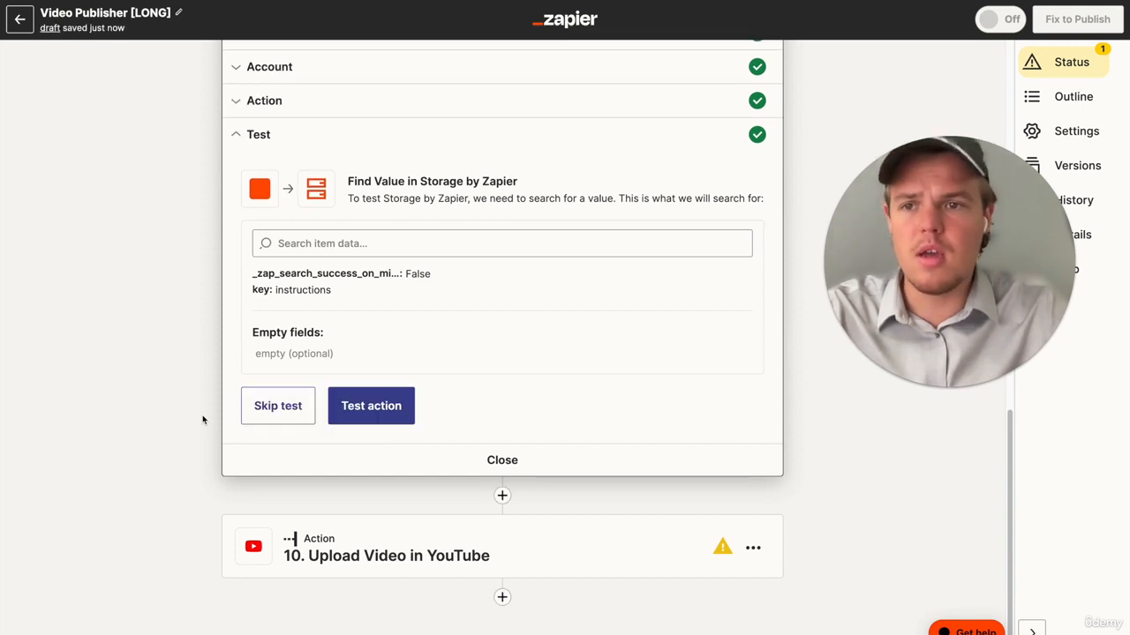
- In the YouTube upload's Description, add an "Ingriedients:" heading below the existing output, followed by the Ingredients value from step 8
click(389, 562)
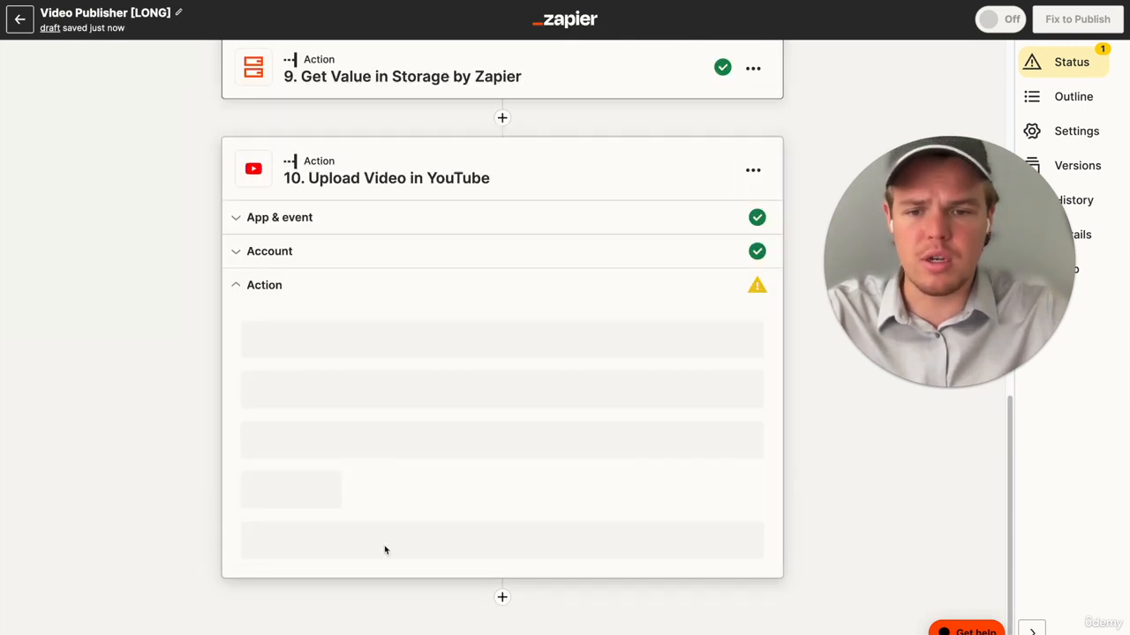
scroll(404, 396, up, 3)
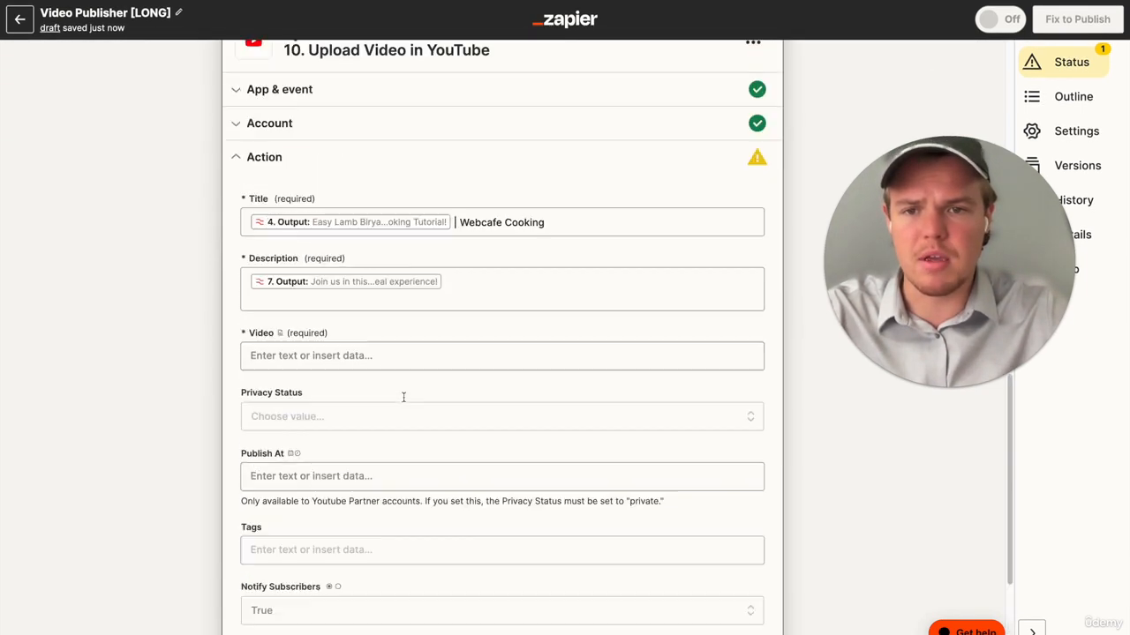
click(483, 342)
key(Return)
key(Return)
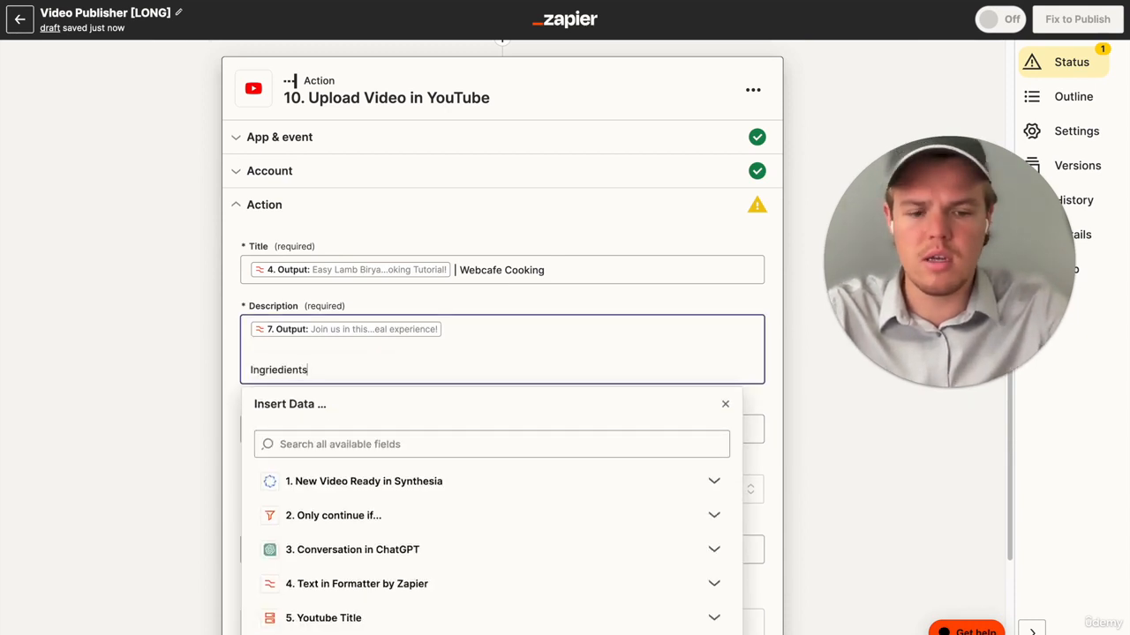
text(Ingriedients:)
key(Return)
scroll(548, 391, down, 3)
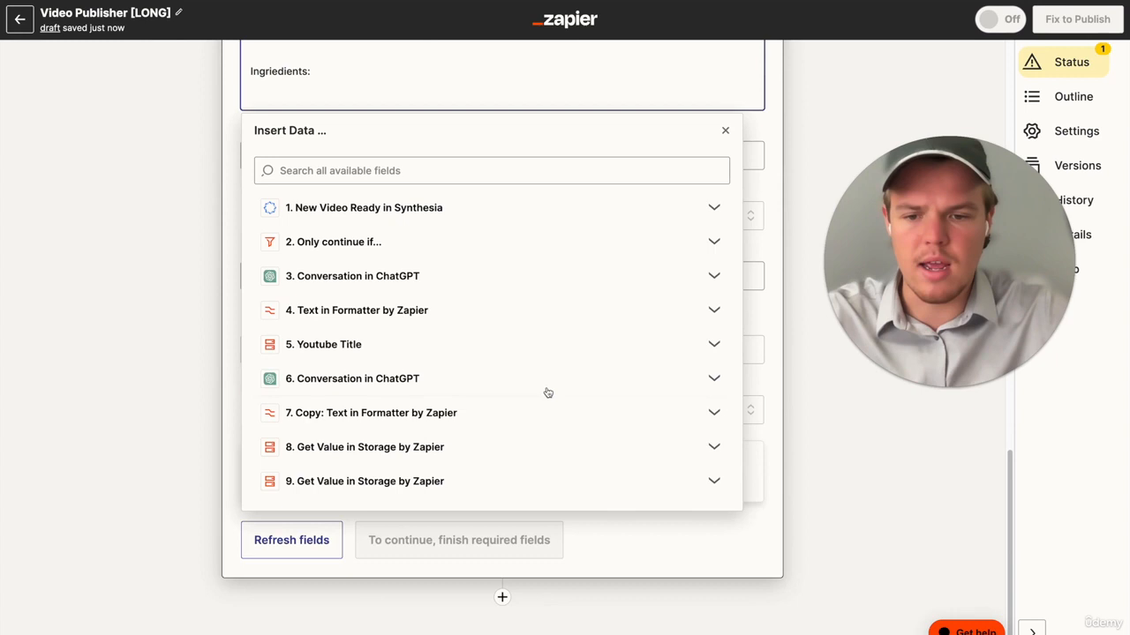
click(507, 444)
scroll(503, 474, down, 1)
click(494, 580)
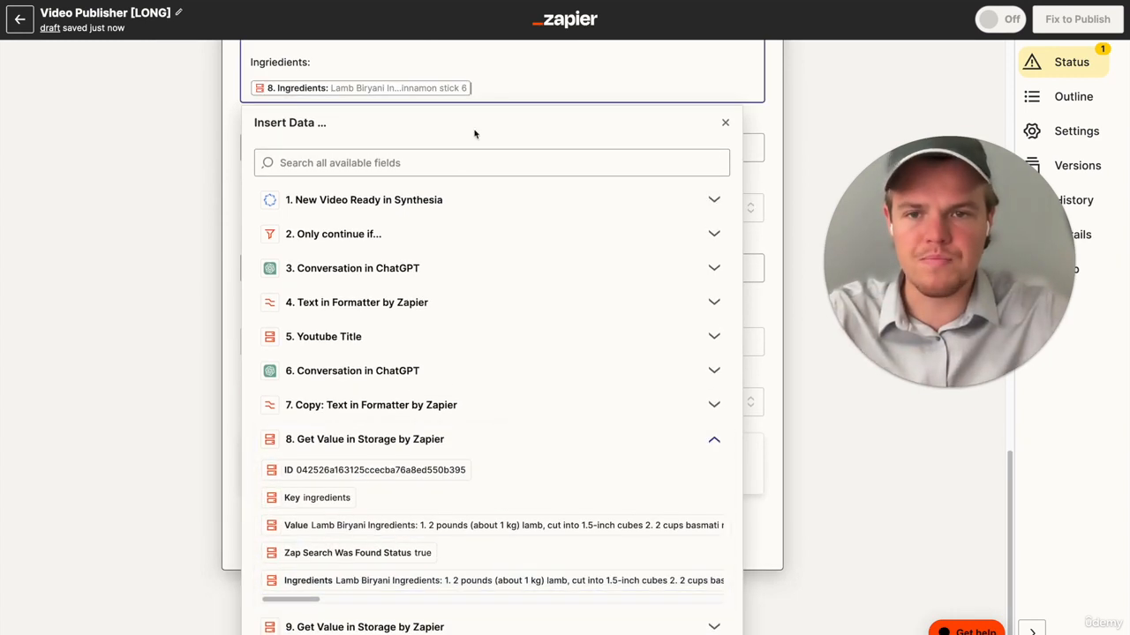
- Add a "Cooking Instruction:" heading to the Description, followed by the Instructions value from step 9
key(Return)
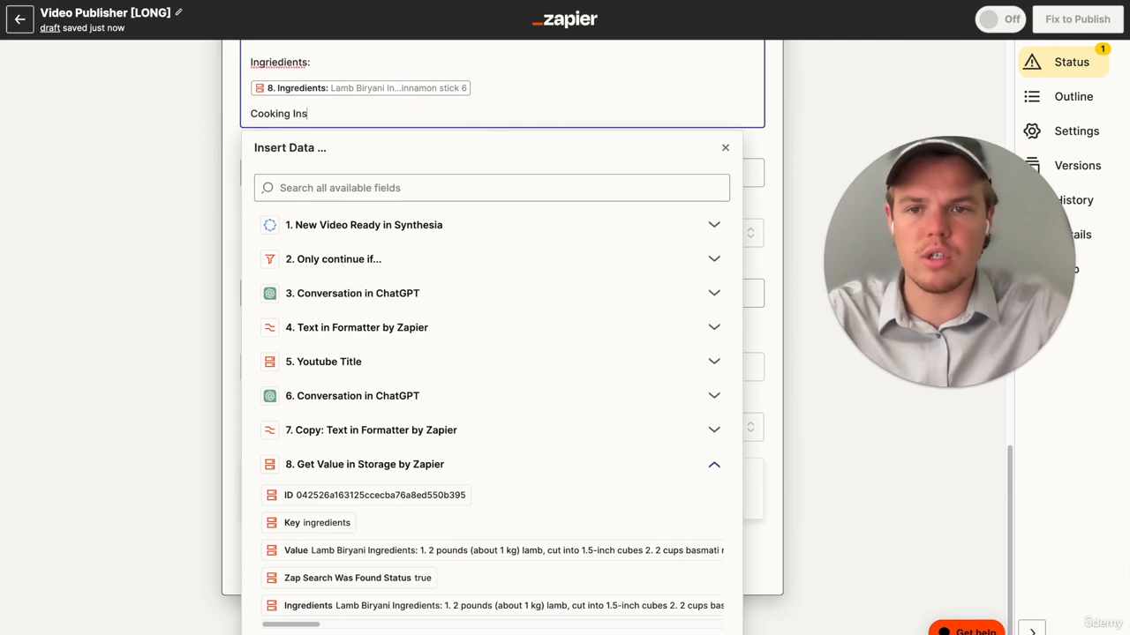
text(Cooking Instruction:)
key(Return)
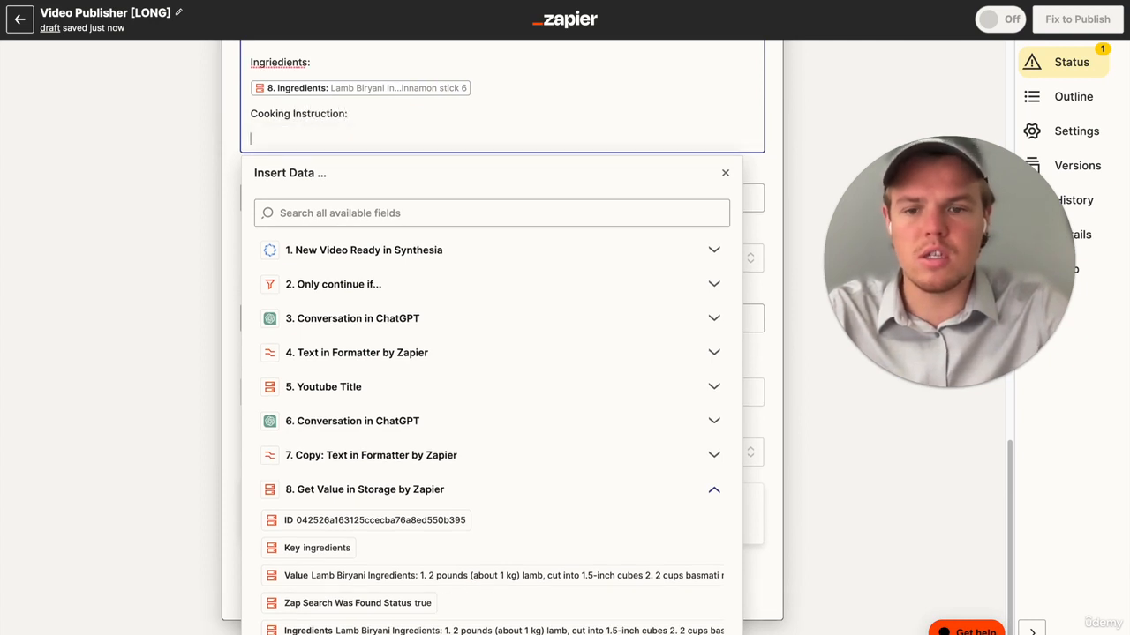
click(404, 489)
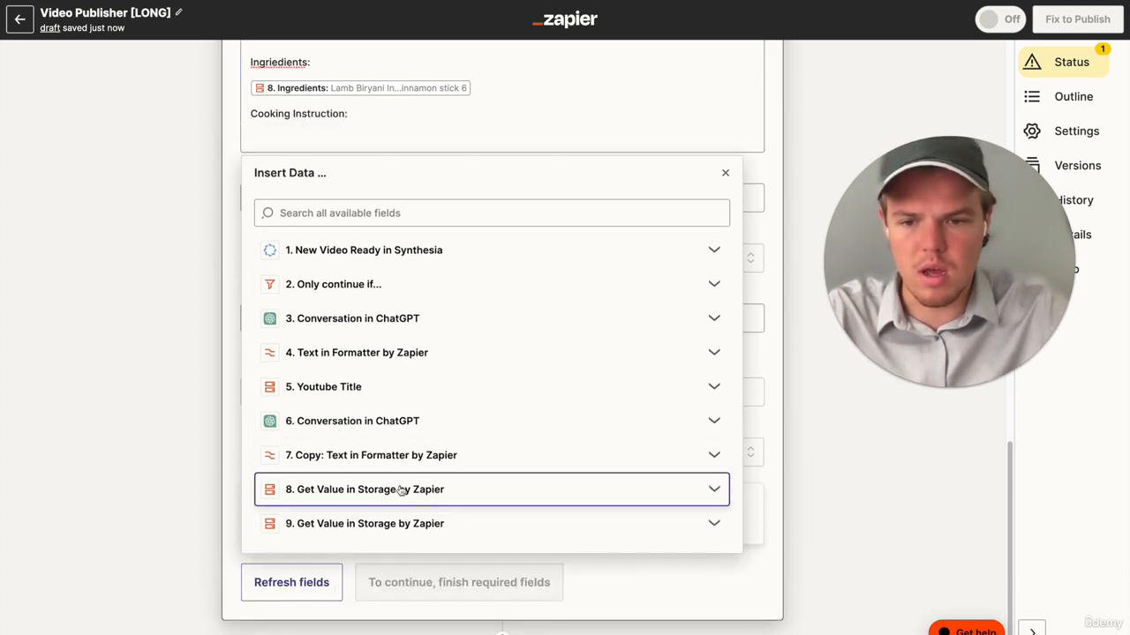
click(408, 523)
scroll(408, 547, down, 2)
click(406, 615)
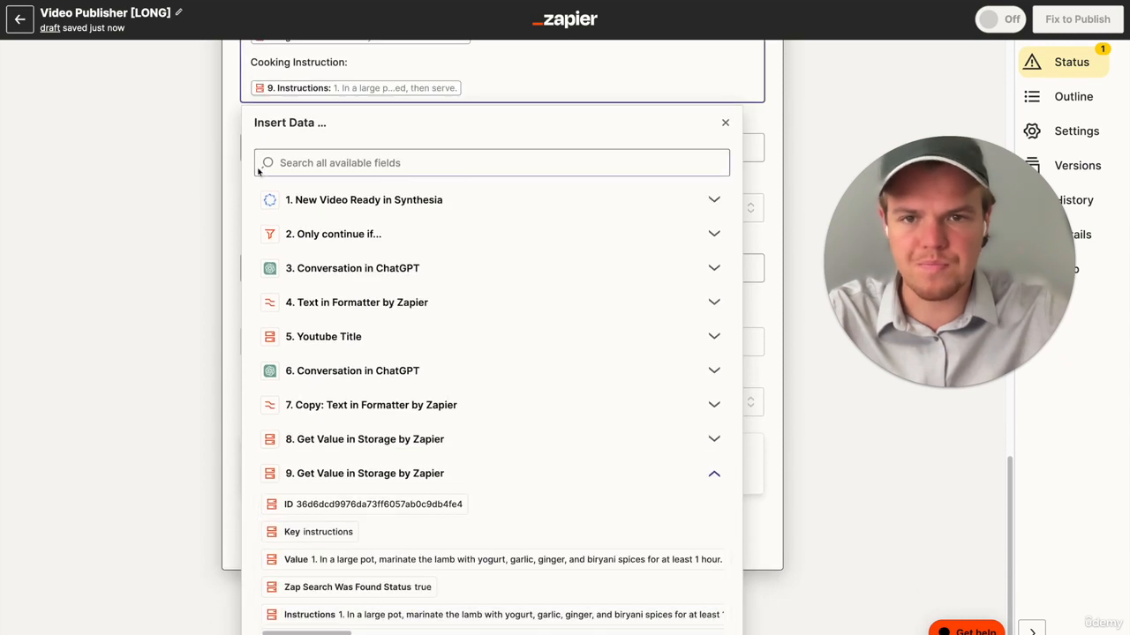
- Correct the misspelled heading in the Description to "Ingredients" and add blank lines after the Instructions value
scroll(262, 173, up, 3)
click(320, 175)
right_click(284, 131)
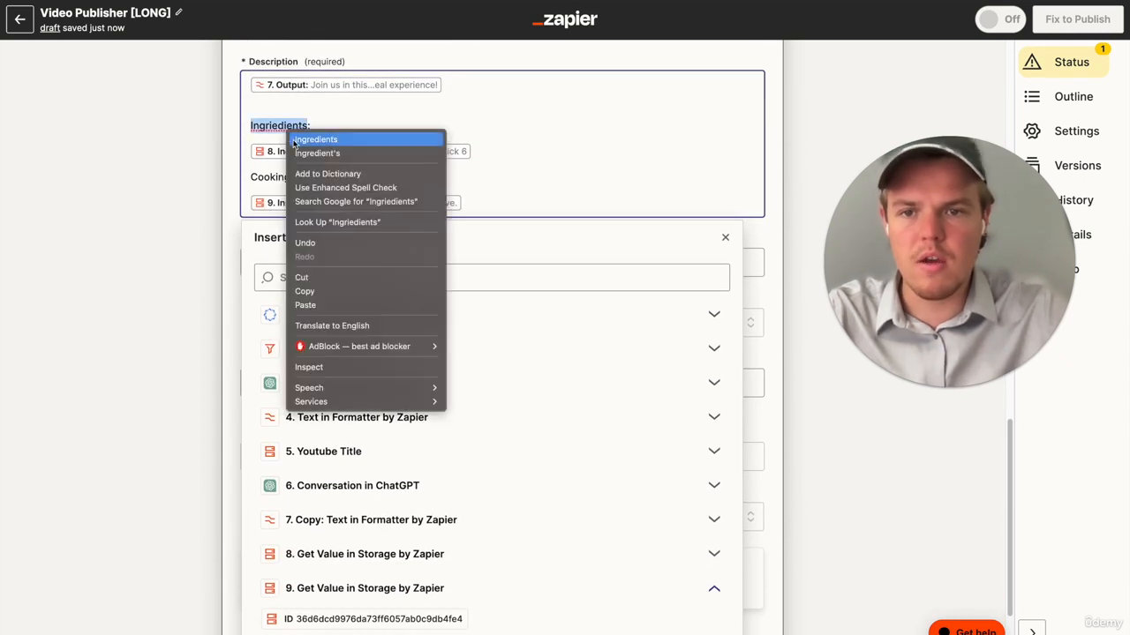
click(304, 139)
click(476, 203)
key(Return)
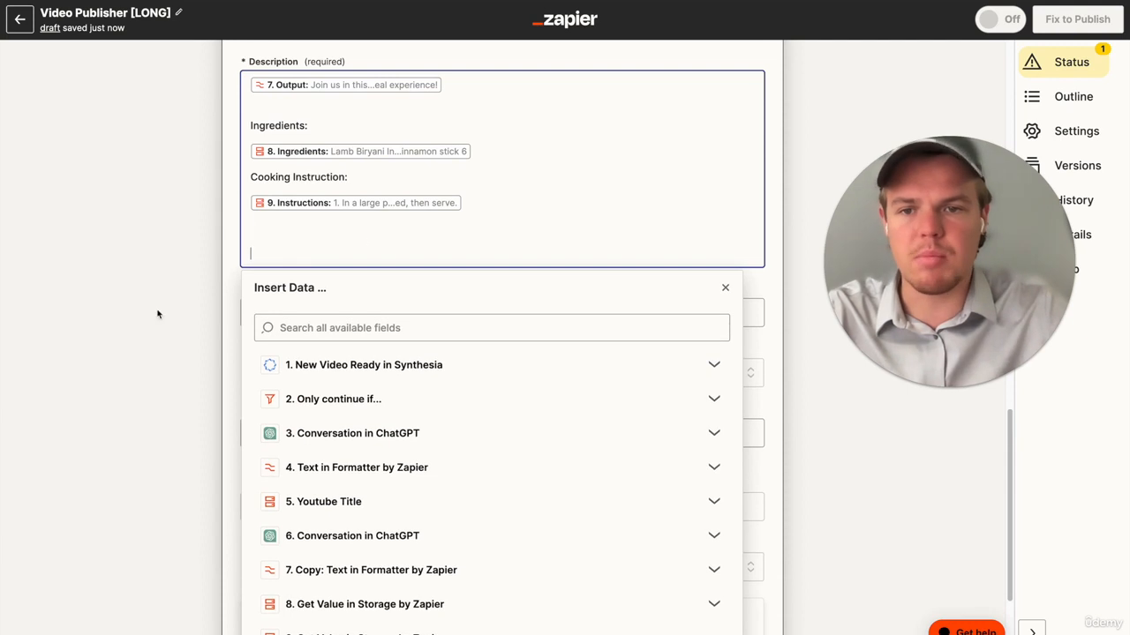
click(156, 315)
- Add a ChatGPT action between the second Get Value step and the YouTube upload
scroll(155, 315, up, 10)
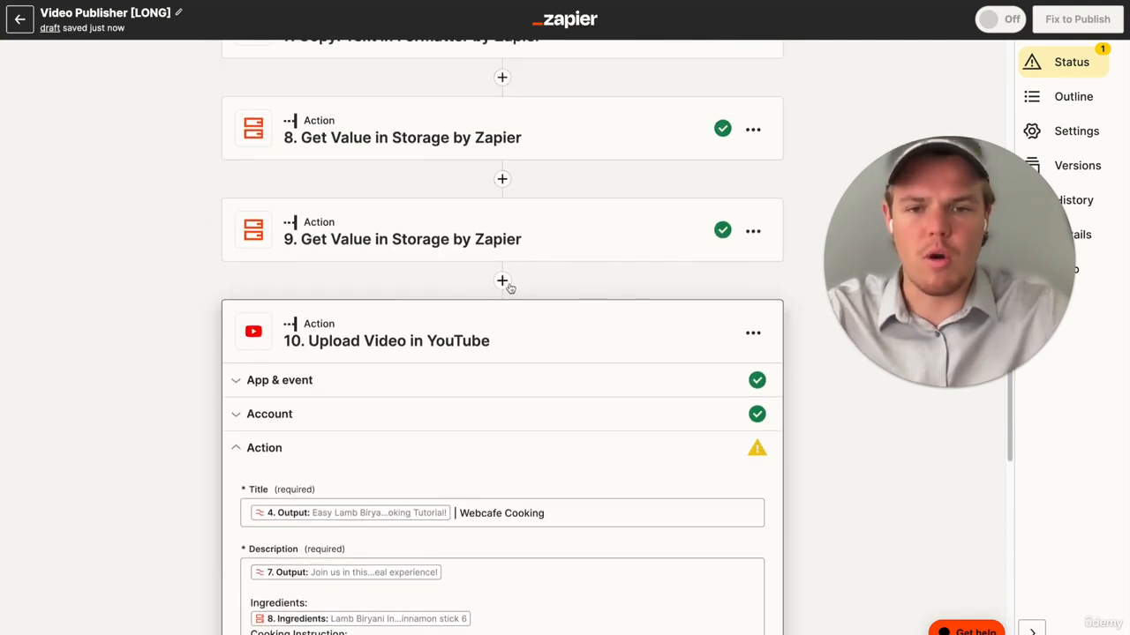
click(502, 280)
text(c)
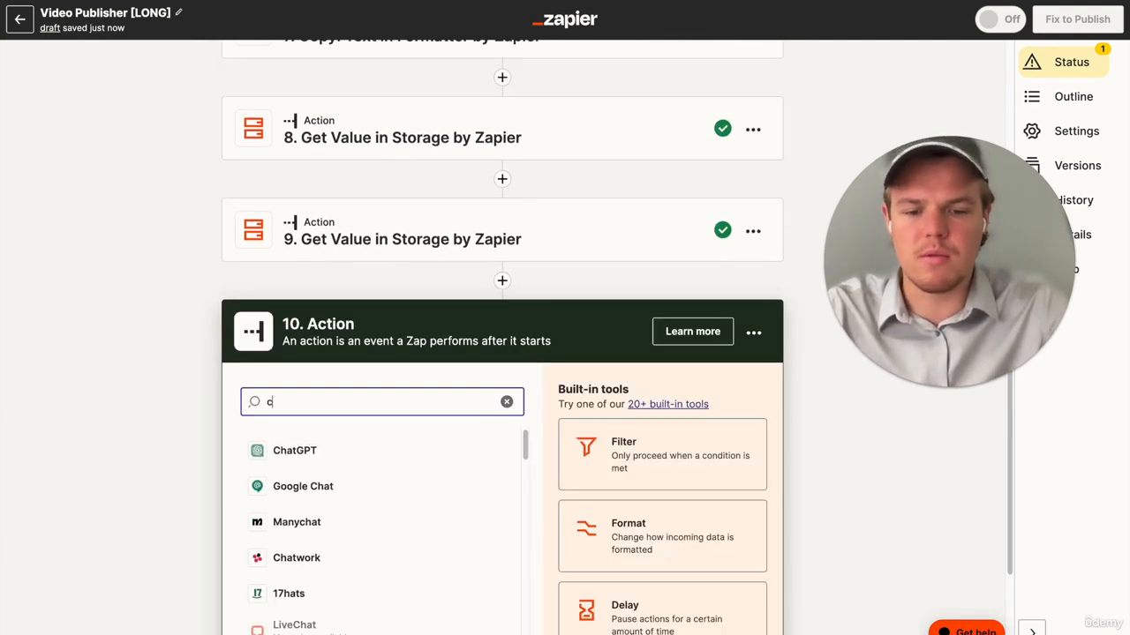
text(ha)
click(373, 477)
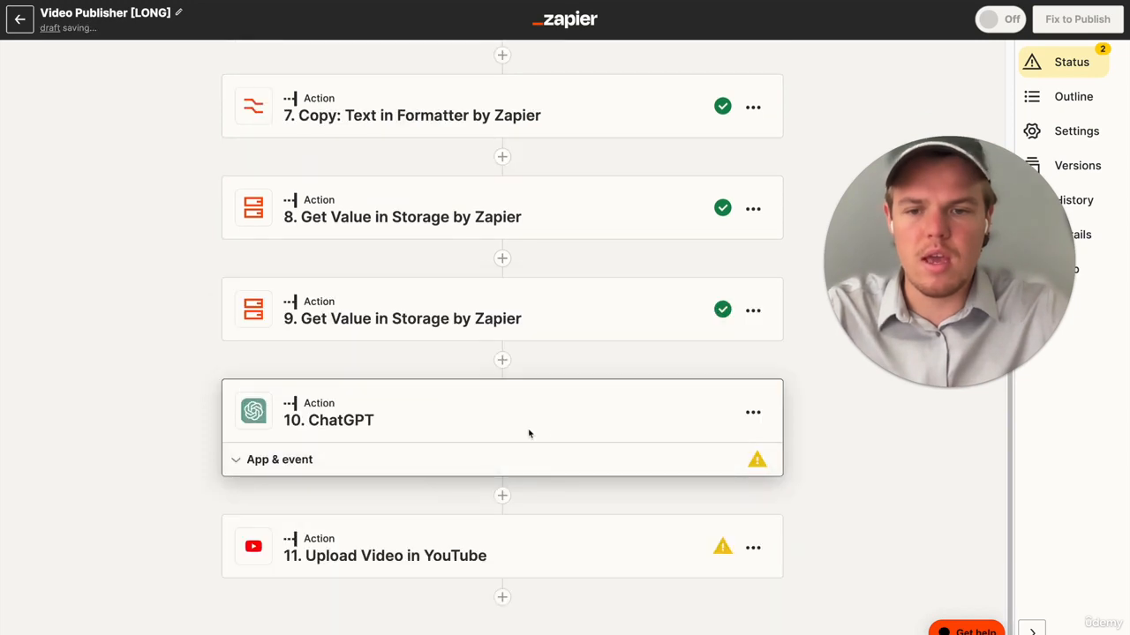
- Set the ChatGPT action's event to Conversation and accept the connected ChatGPT account
click(466, 498)
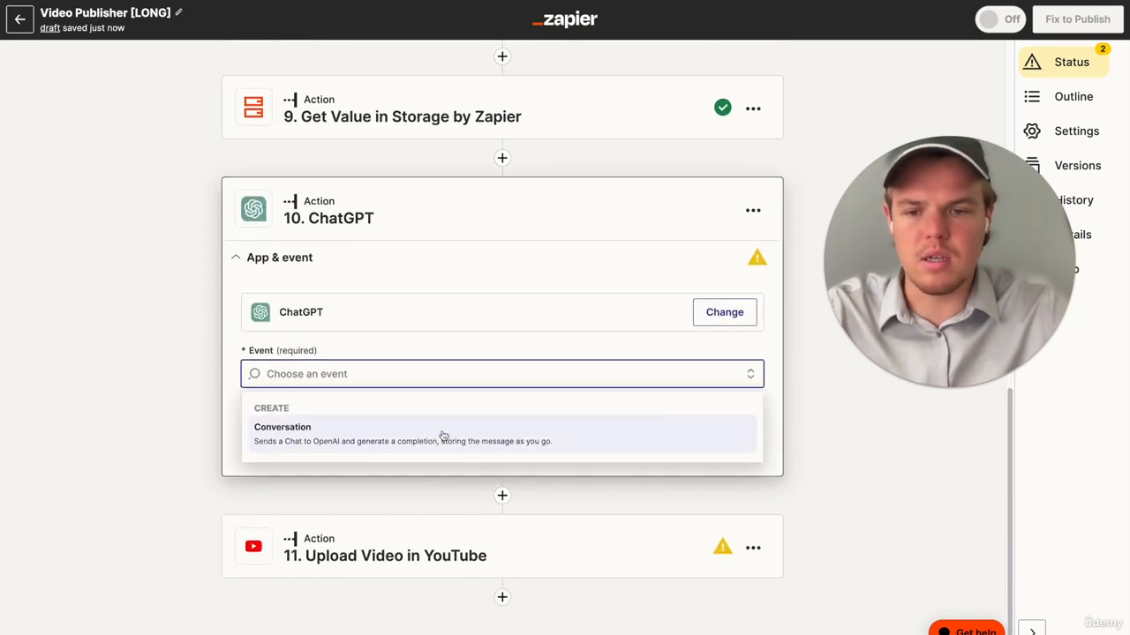
click(443, 436)
click(444, 444)
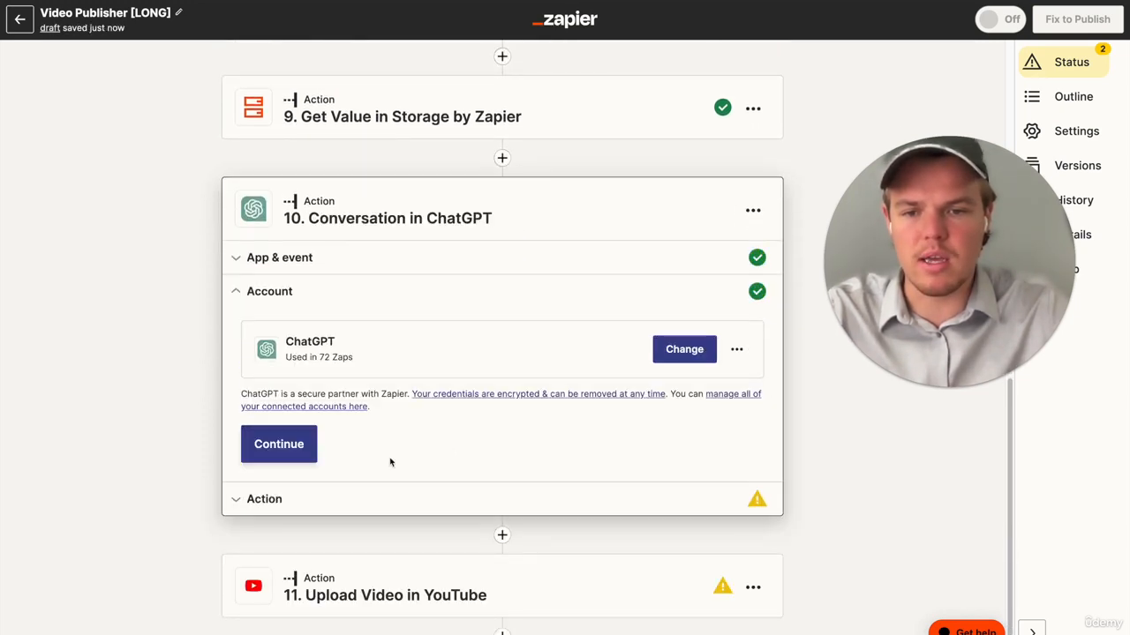
click(300, 449)
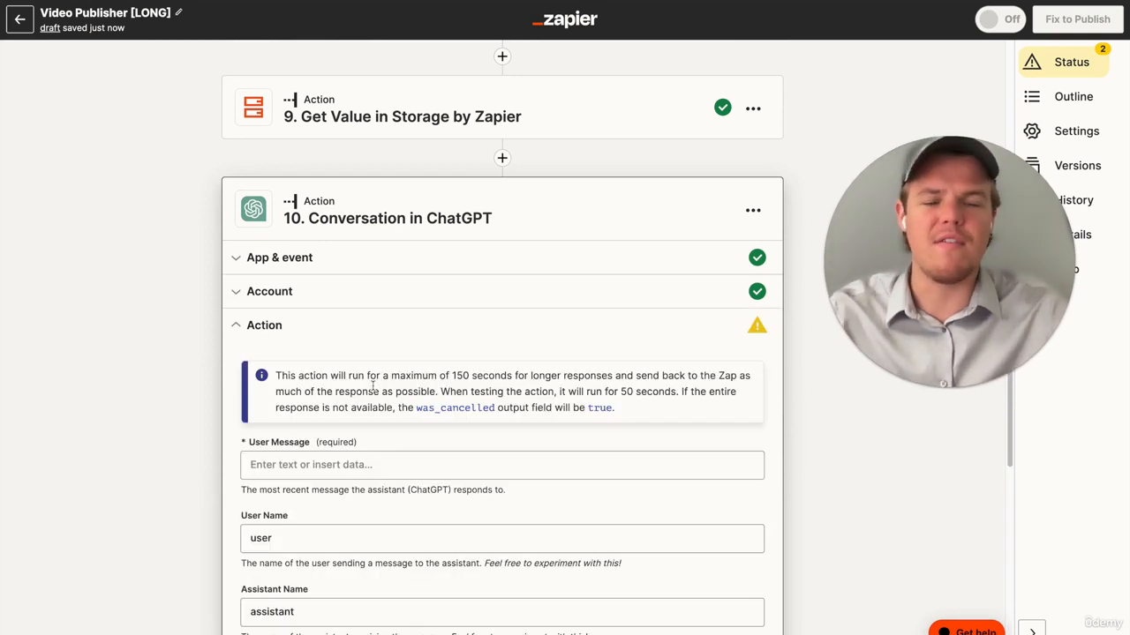
- Start the User Message with "Based on this youtube title:" followed by step 4's formatter Output in parentheses
scroll(399, 340, down, 2)
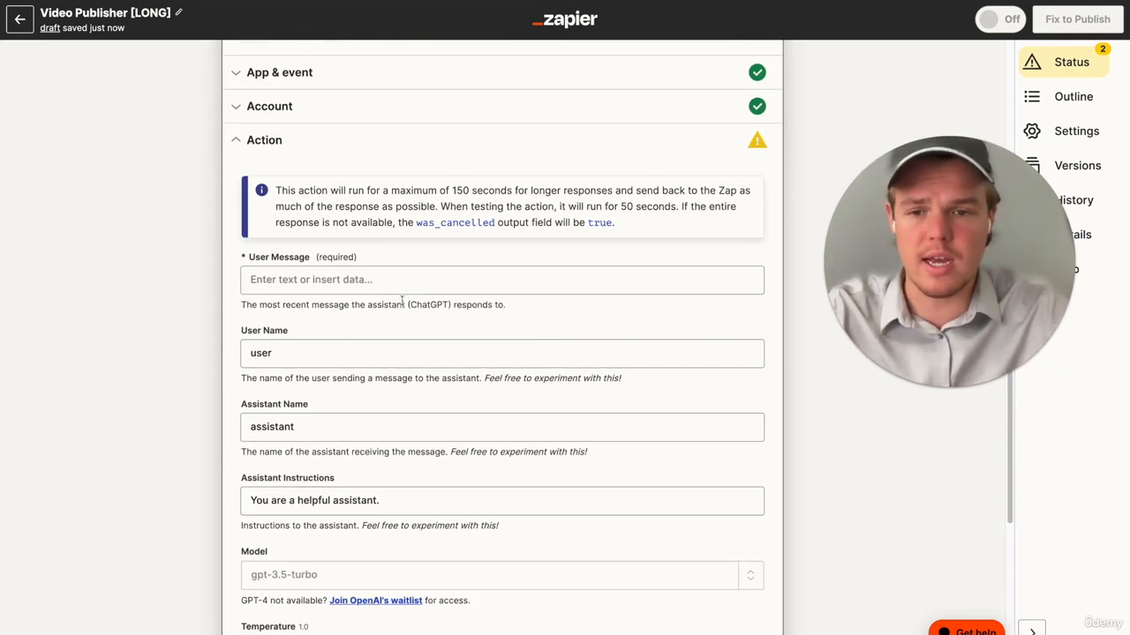
click(391, 275)
text(Based on this youtube title: ()
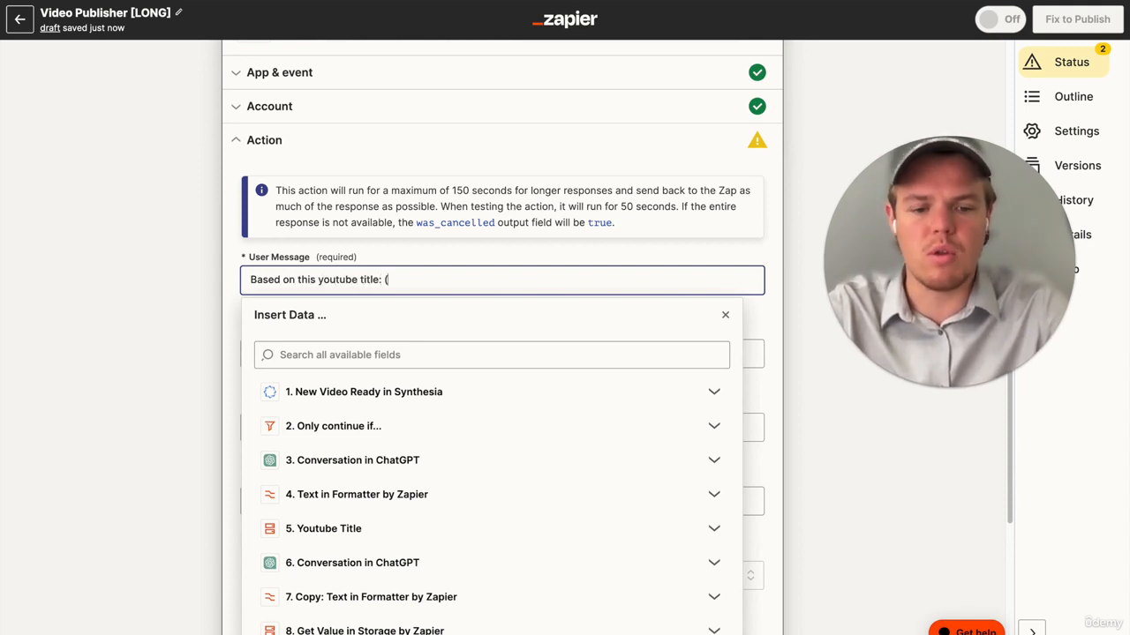
scroll(447, 497, down, 1)
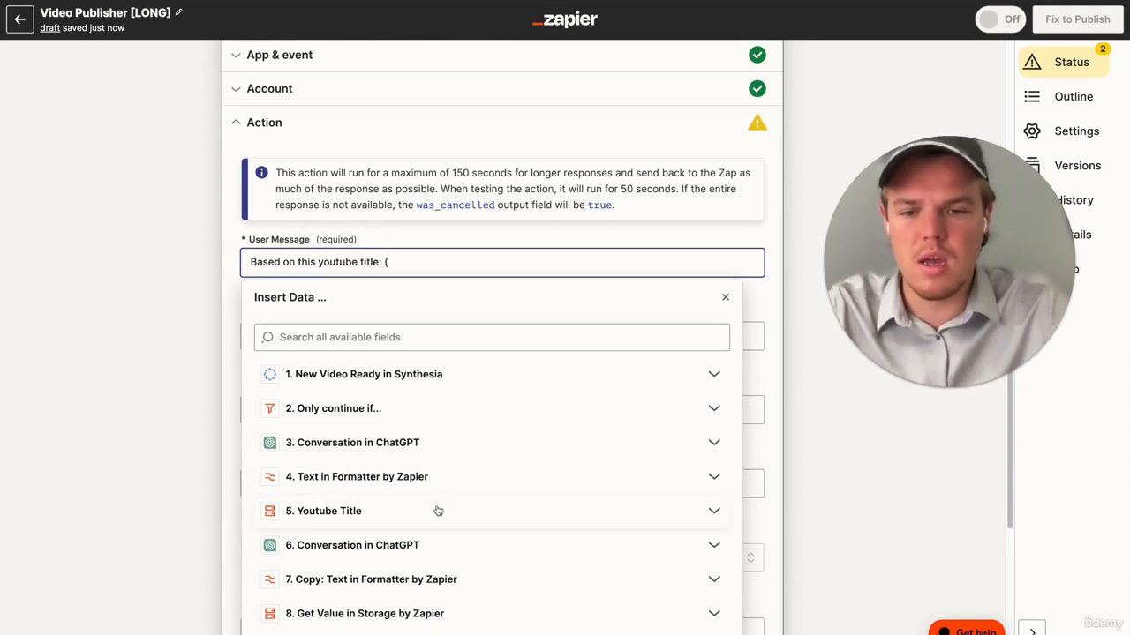
click(445, 494)
click(442, 534)
text())
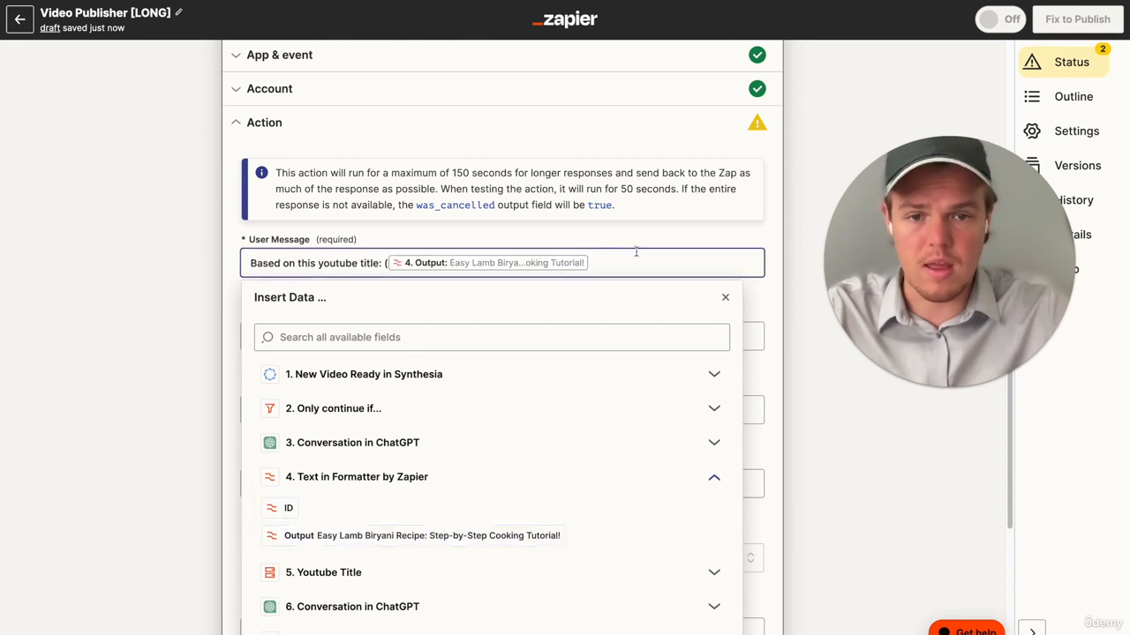
- Add a second User Message line reading "and this youtube description: (", reusing the wording of the title line
key(Return)
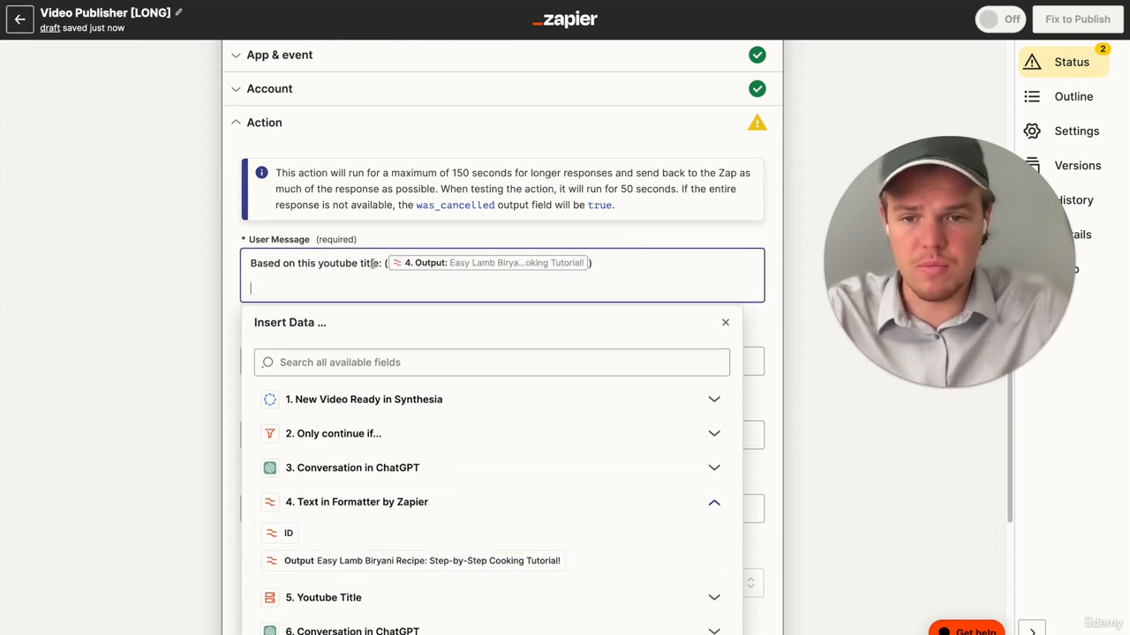
drag(387, 263, 247, 262)
key(ctrl+c)
click(250, 281)
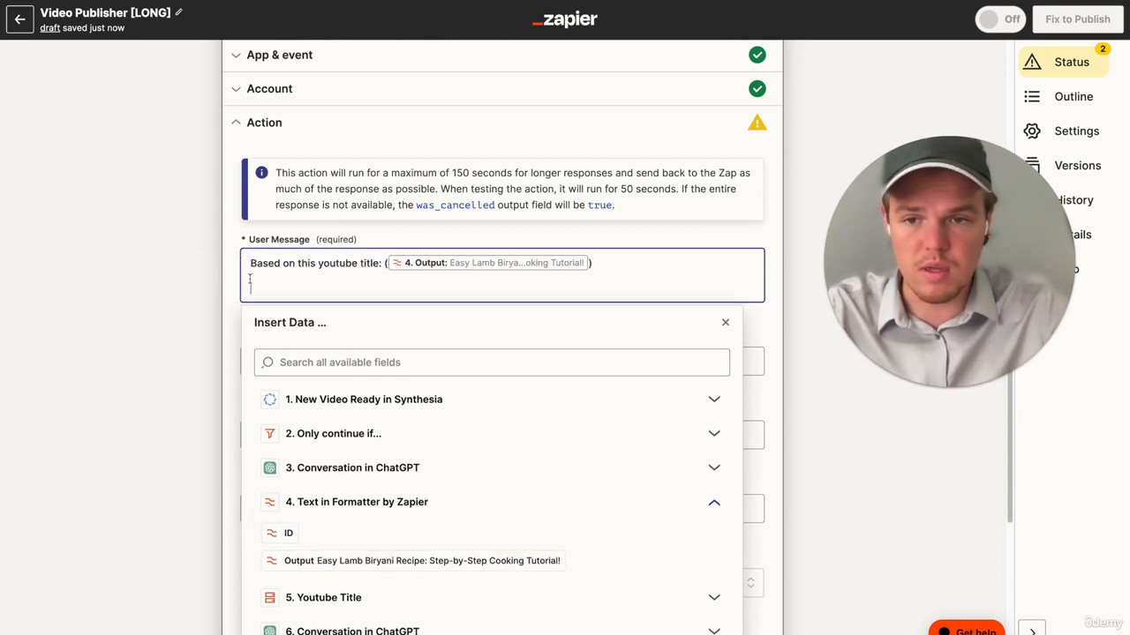
text(and)
key(ctrl+v)
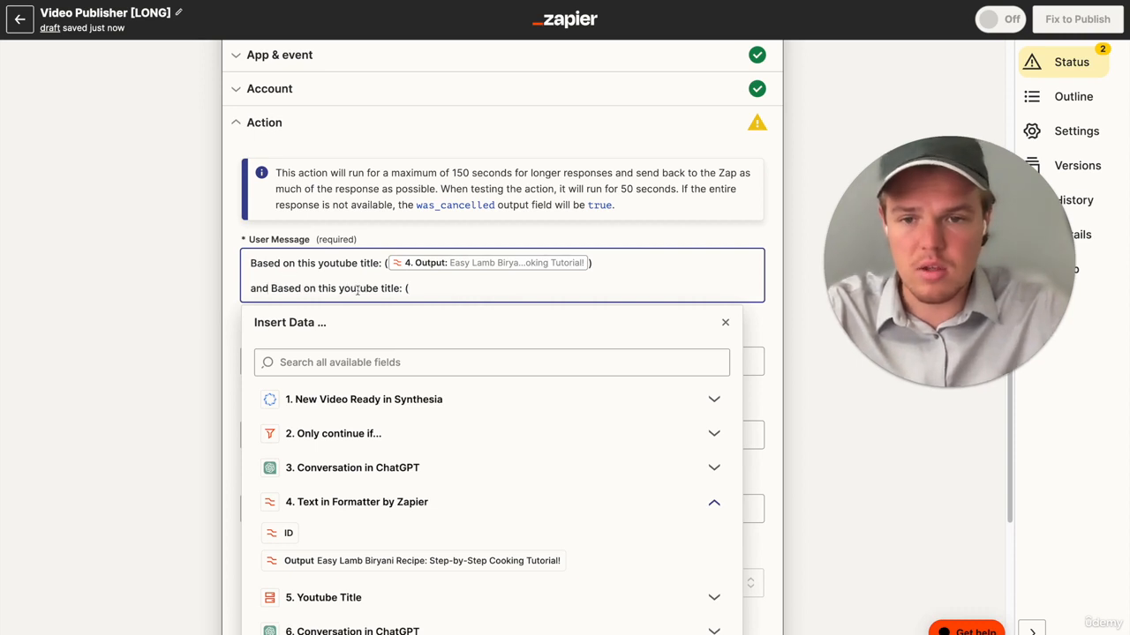
double_click(391, 288)
text(desc)
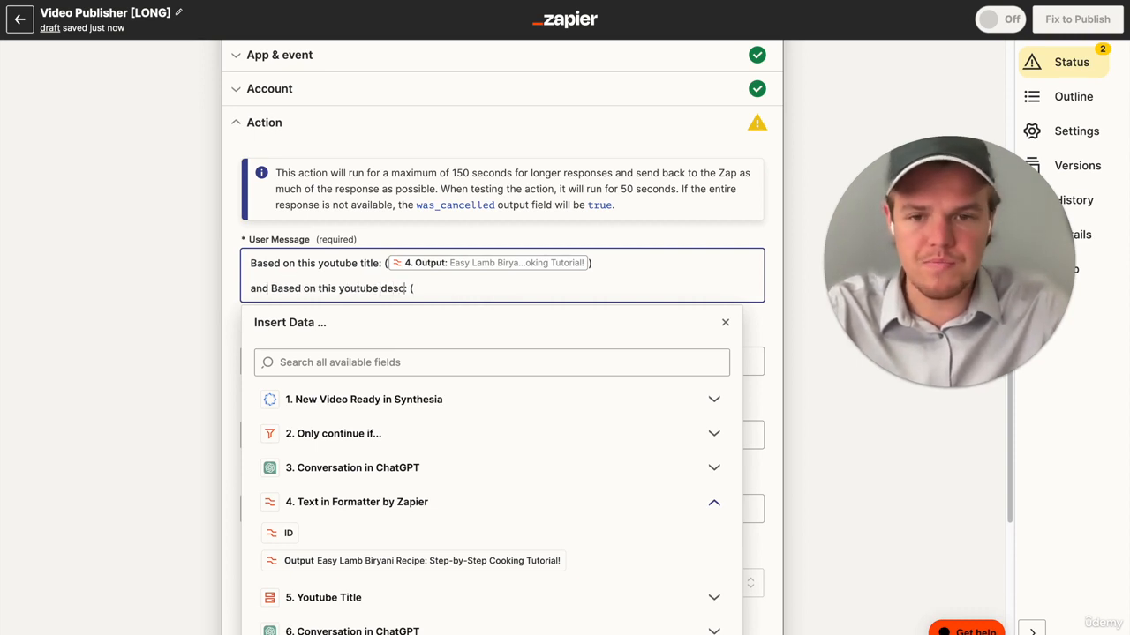
text(ription:)
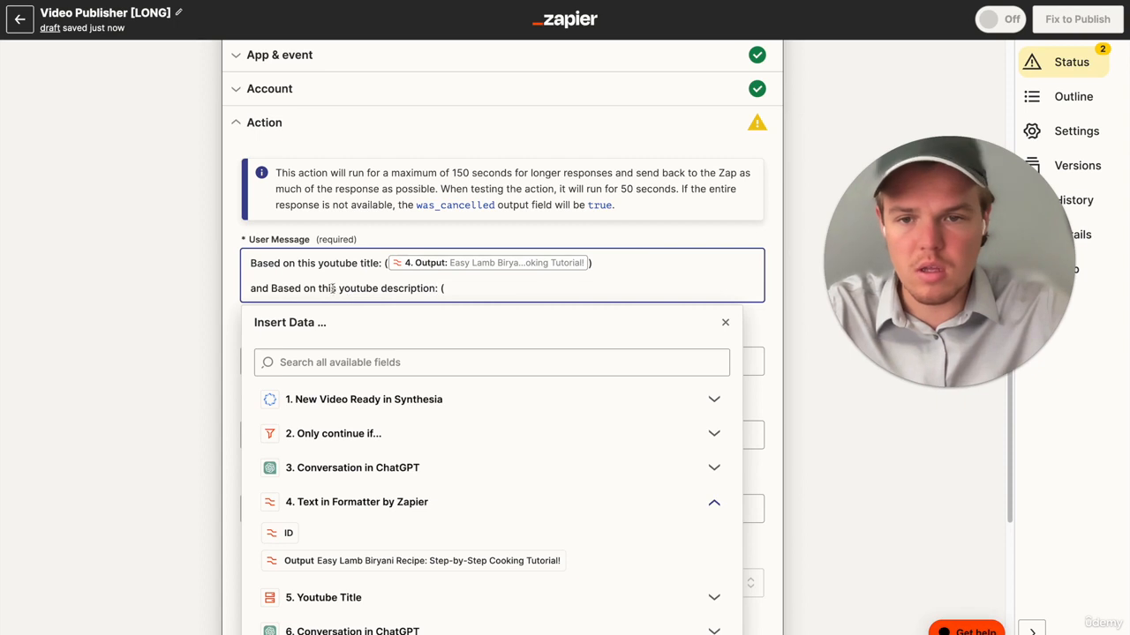
drag(316, 288, 270, 288)
key(BackSpace)
key(BackSpace)
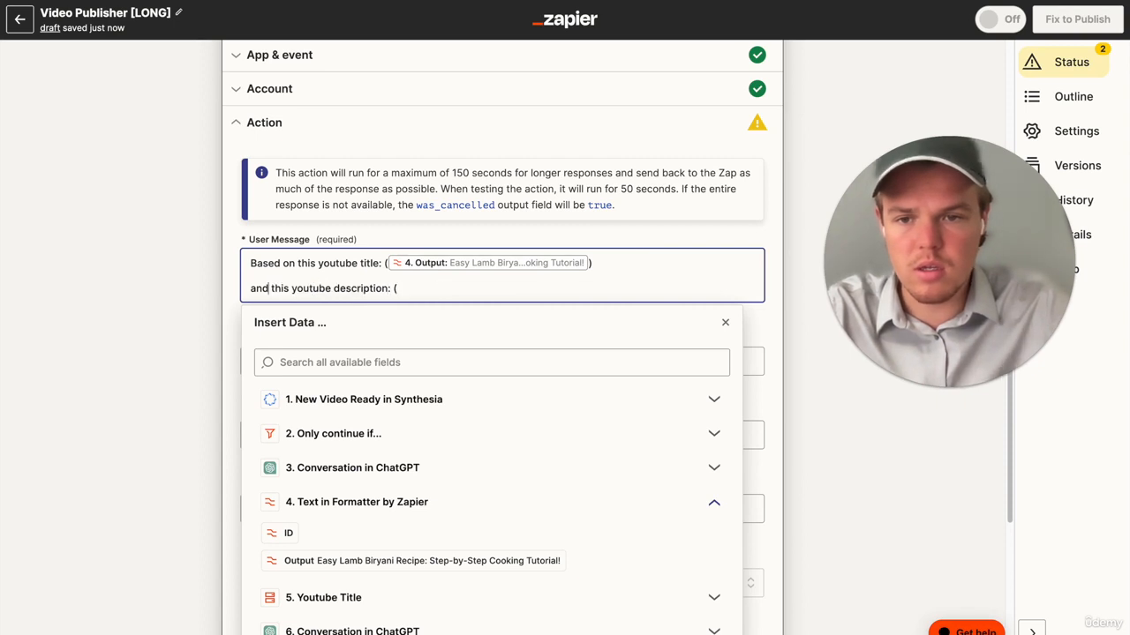
- Insert the Output from step 7, Copy: Text in Formatter by Zapier, after the youtube description label
scroll(494, 454, down, 2)
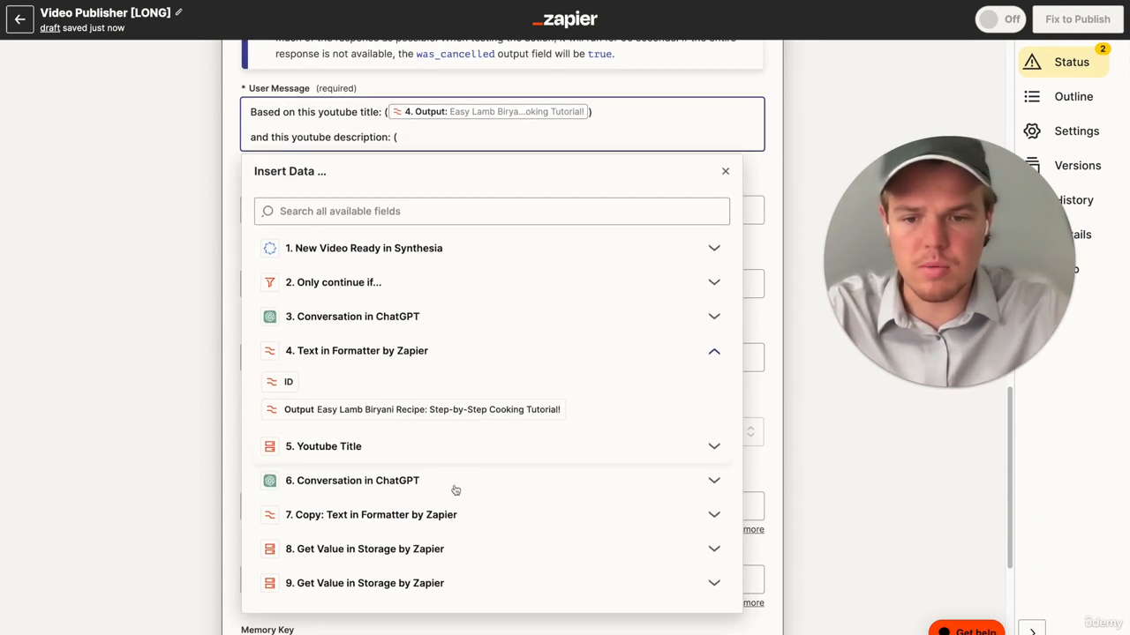
click(459, 518)
click(453, 569)
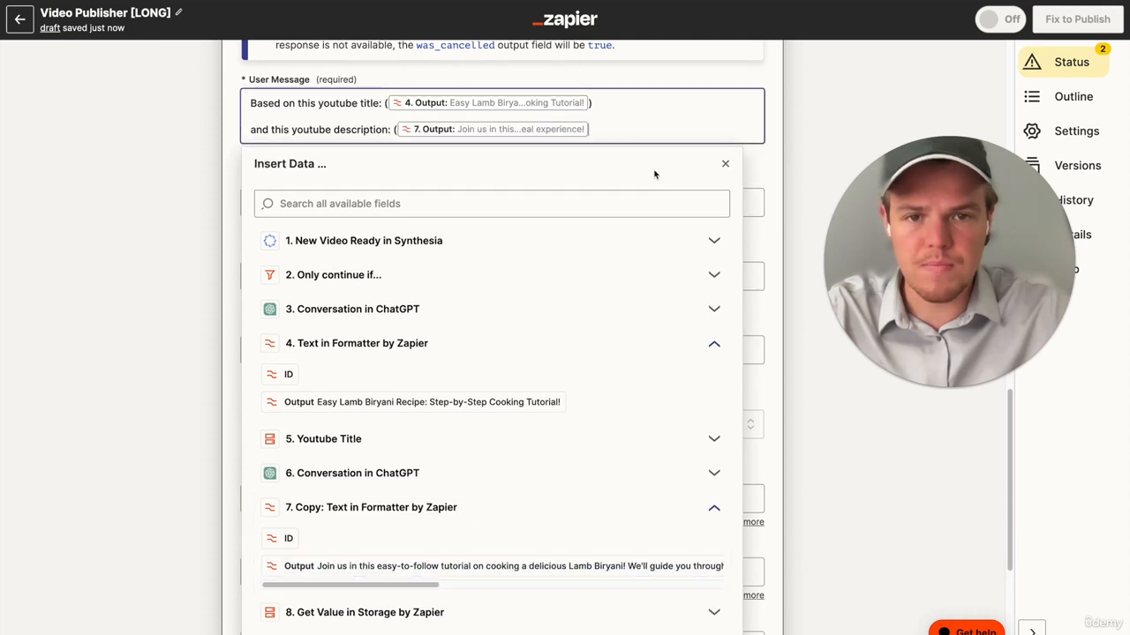
- Finish the User Message with the line "Generate 10 hashtags, just the hashtags no text before or after to increase SEO on youtube"
key(Return)
key(Return)
text(Generat)
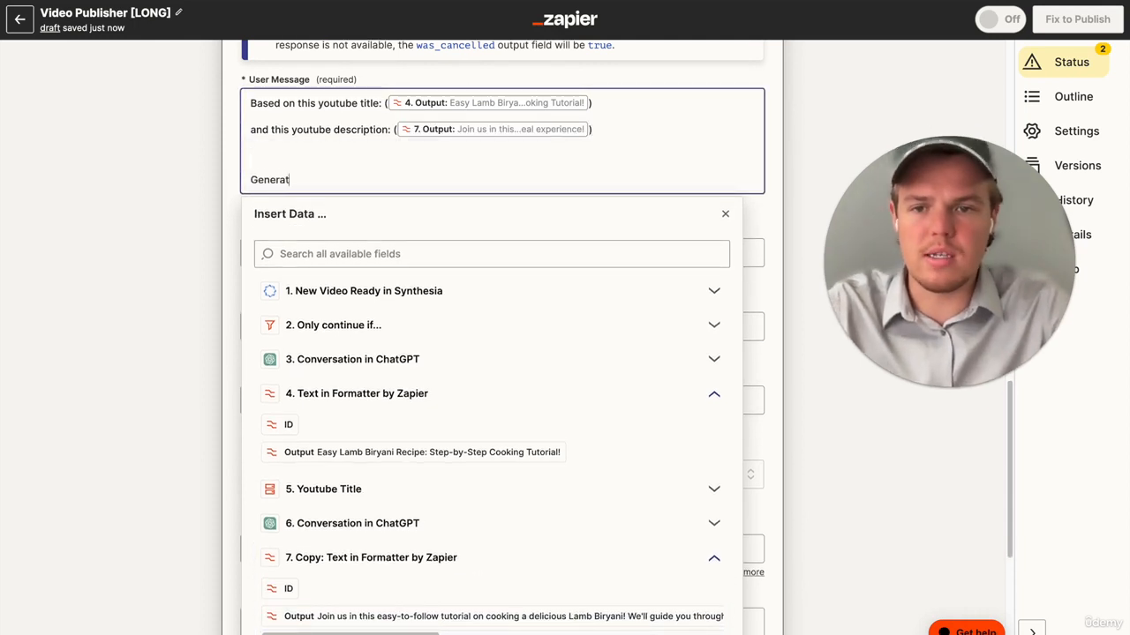
text(e 10)
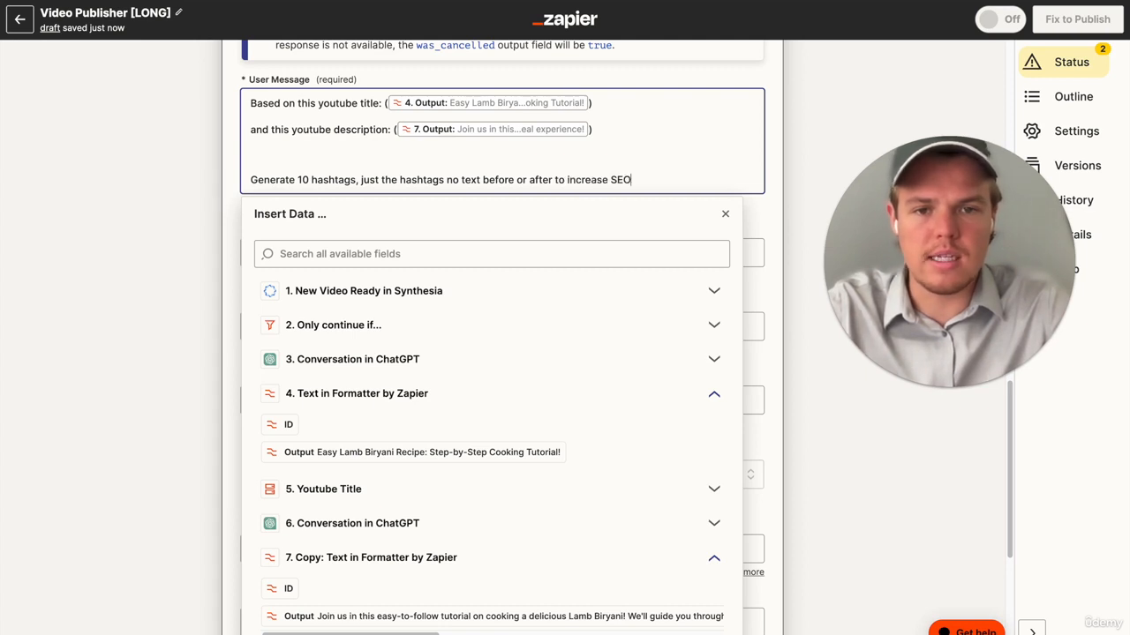
click(139, 226)
- Set the ChatGPT conversation's Model to gpt-4
click(750, 408)
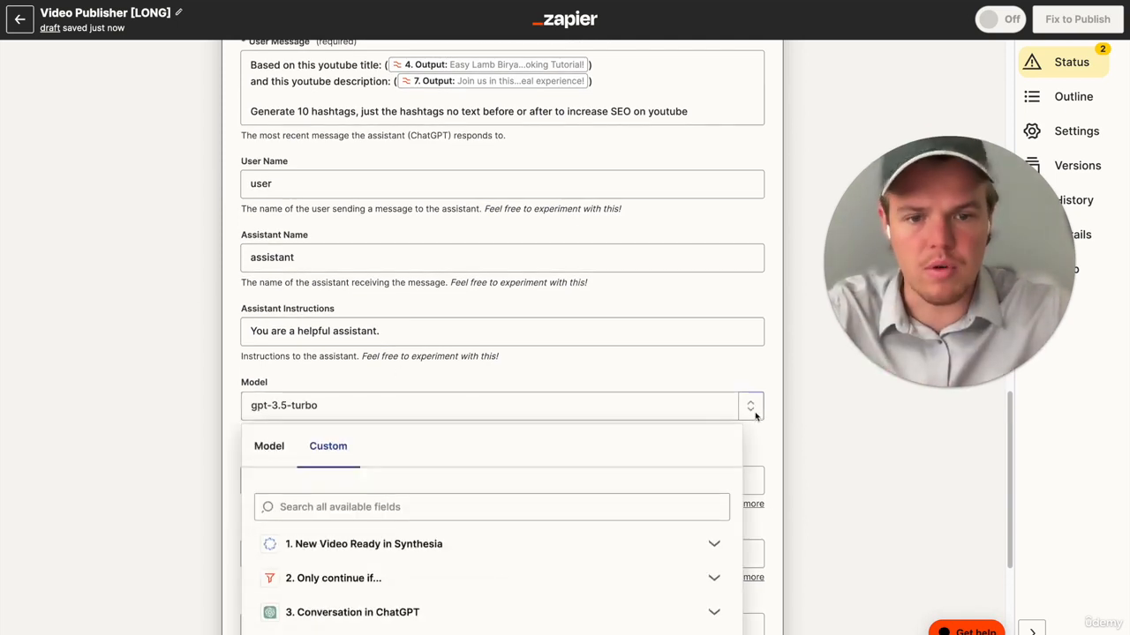
click(288, 446)
scroll(426, 450, down, 3)
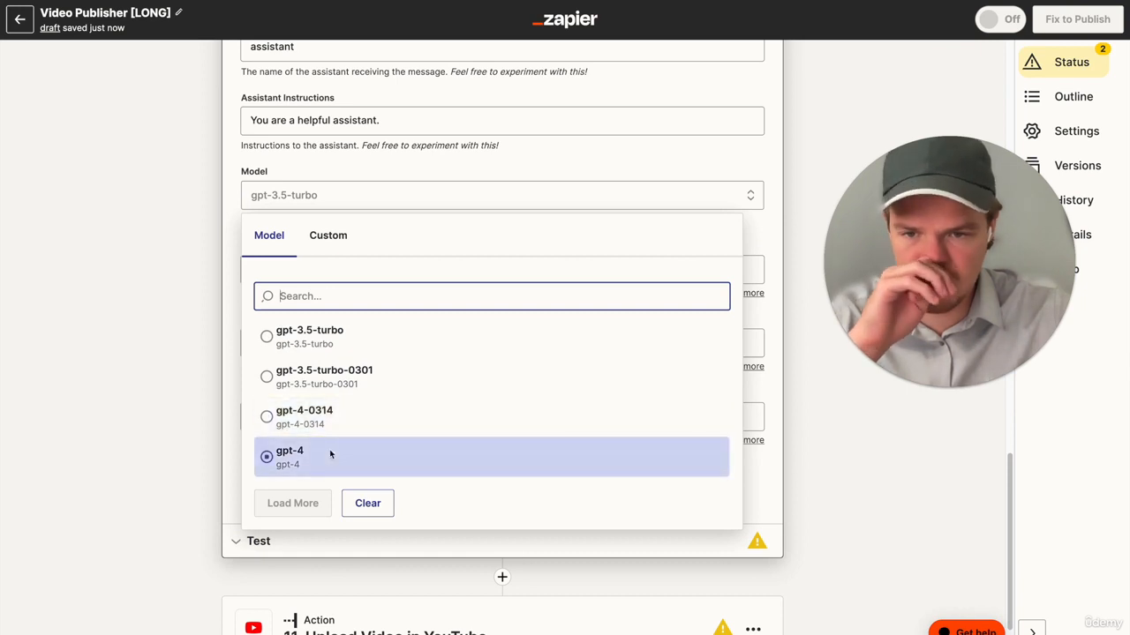
click(332, 456)
- Enter hashfood as the Memory Key and submit the ChatGPT action's settings
click(291, 416)
text(ah)
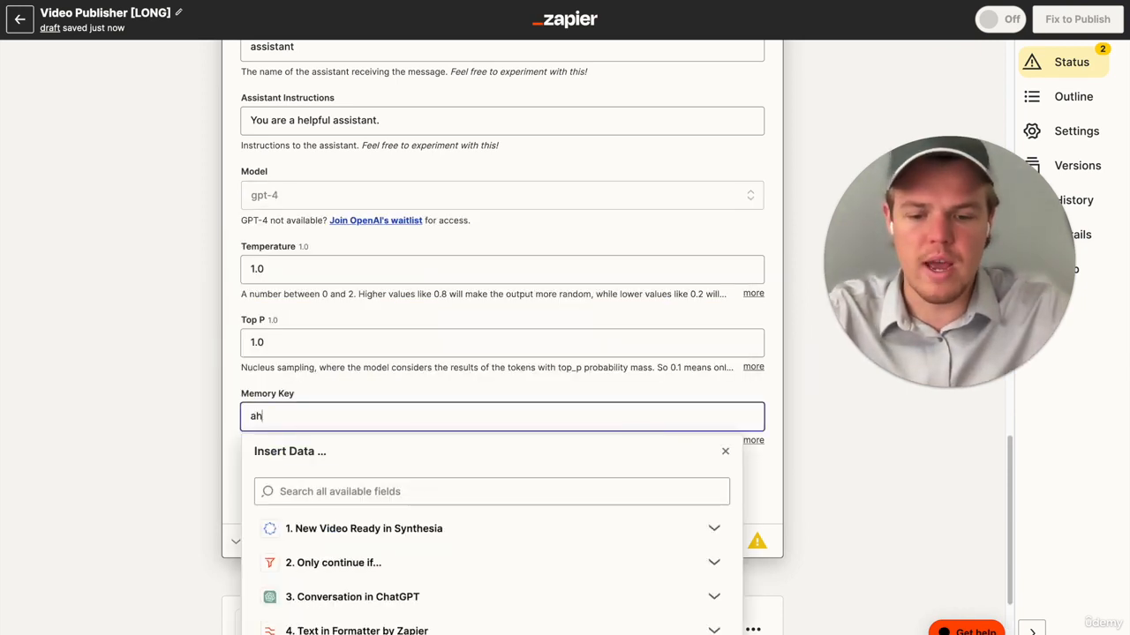
key(BackSpace)
key(BackSpace)
text(hashfood)
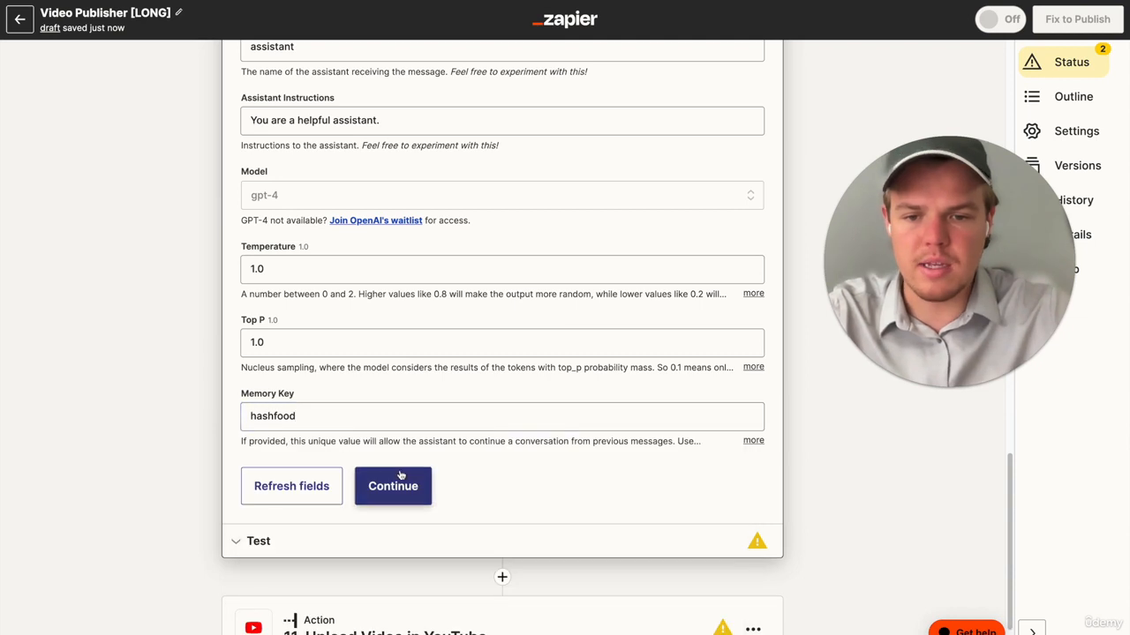
click(391, 485)
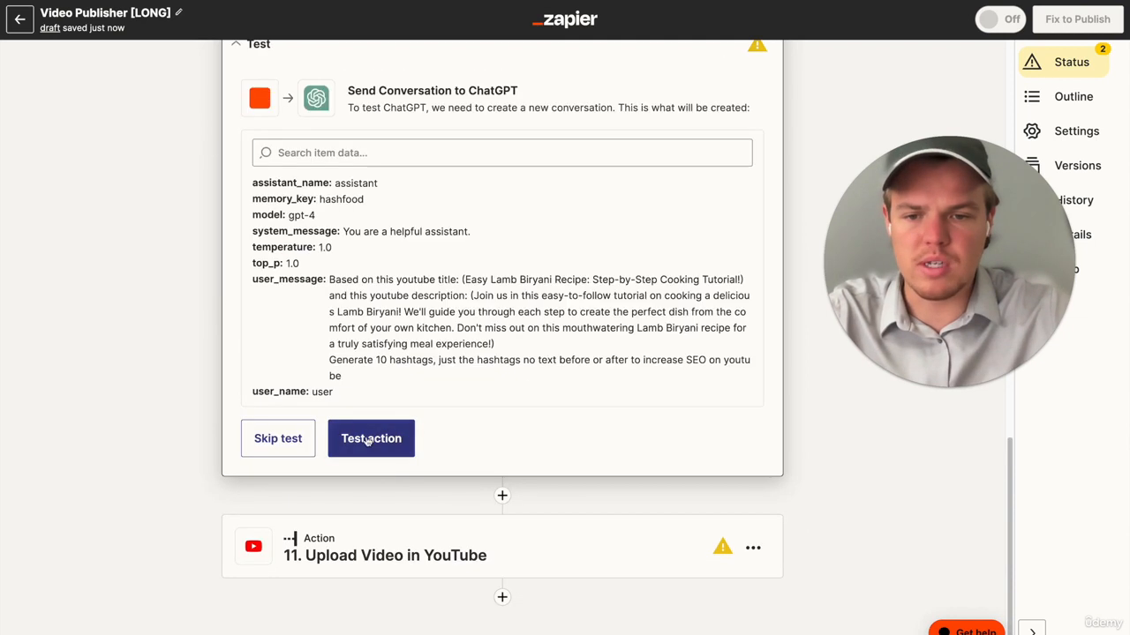
- Test the hashtag conversation in ChatGPT and continue to the Upload Video in YouTube action
click(399, 507)
scroll(429, 298, down, 2)
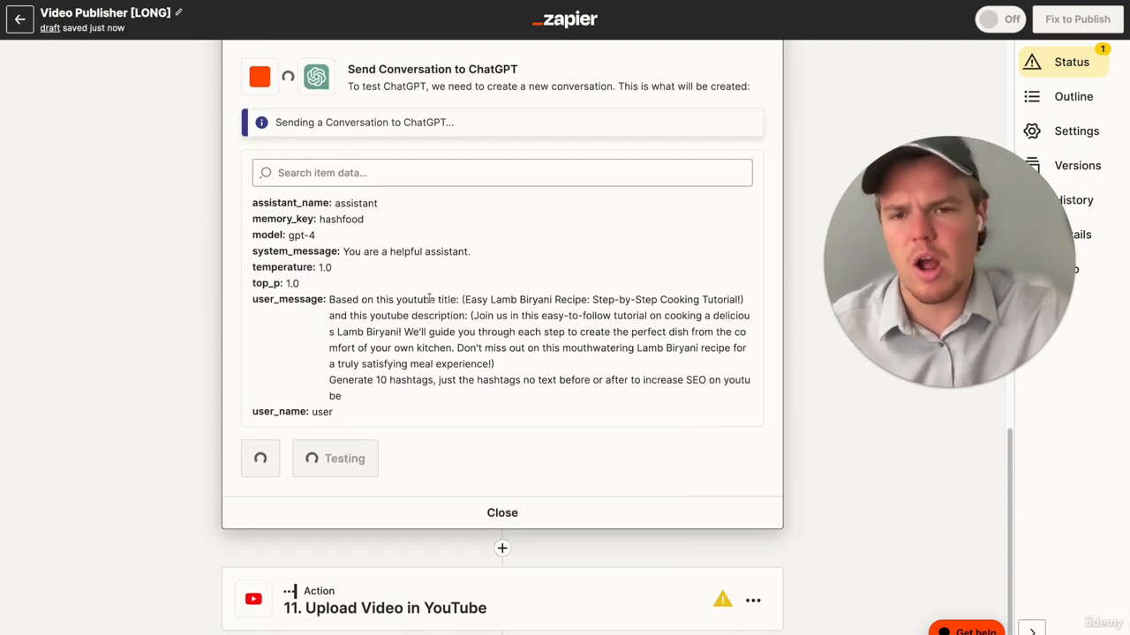
scroll(428, 299, down, 1)
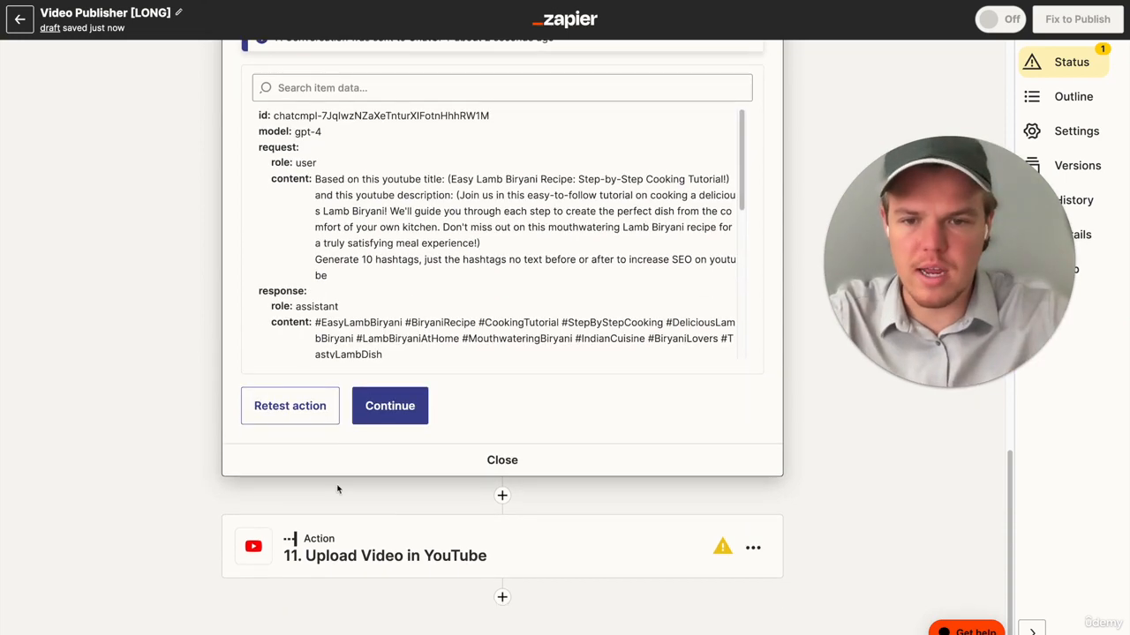
click(398, 411)
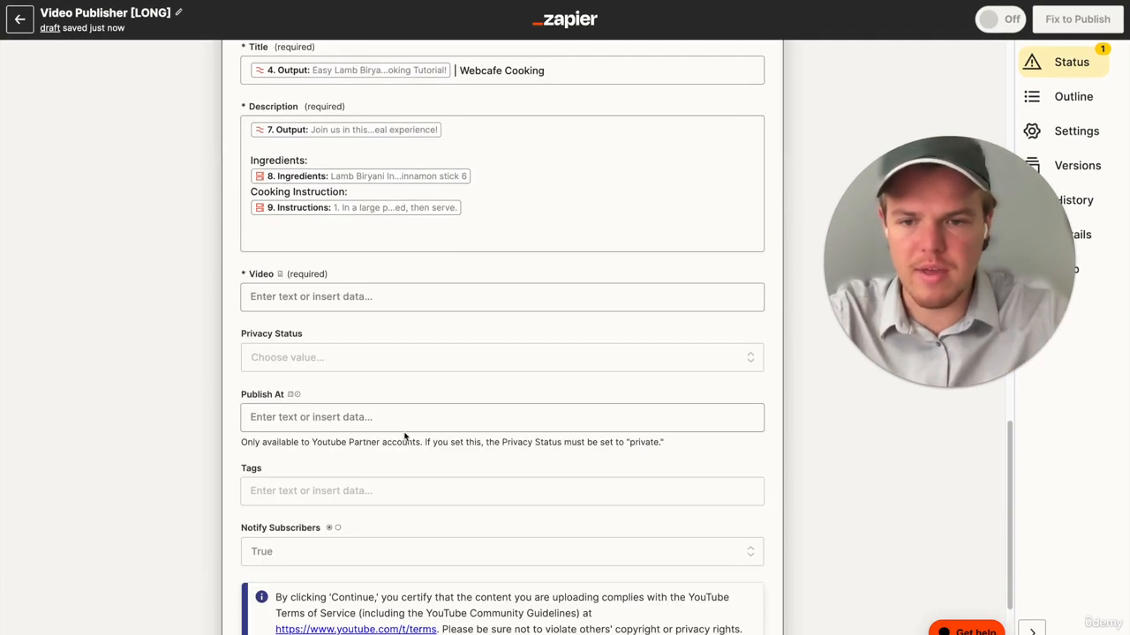
- Insert the Assistant Response Message from step 10, Conversation in ChatGPT, below the instructions in the YouTube Description
click(451, 239)
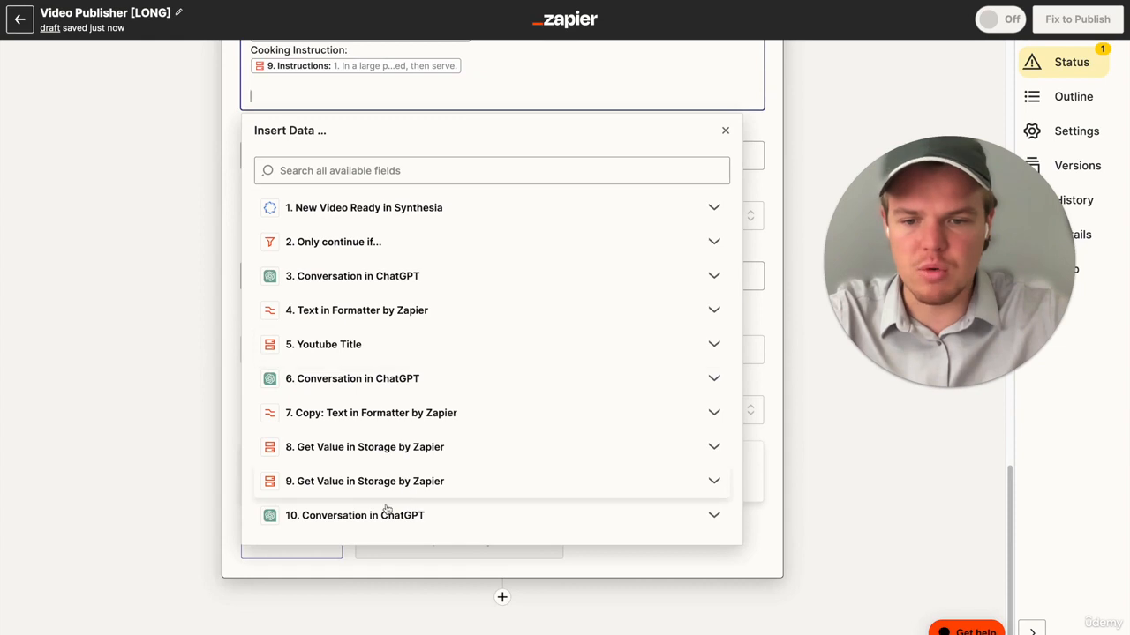
click(384, 514)
scroll(376, 529, down, 5)
click(370, 586)
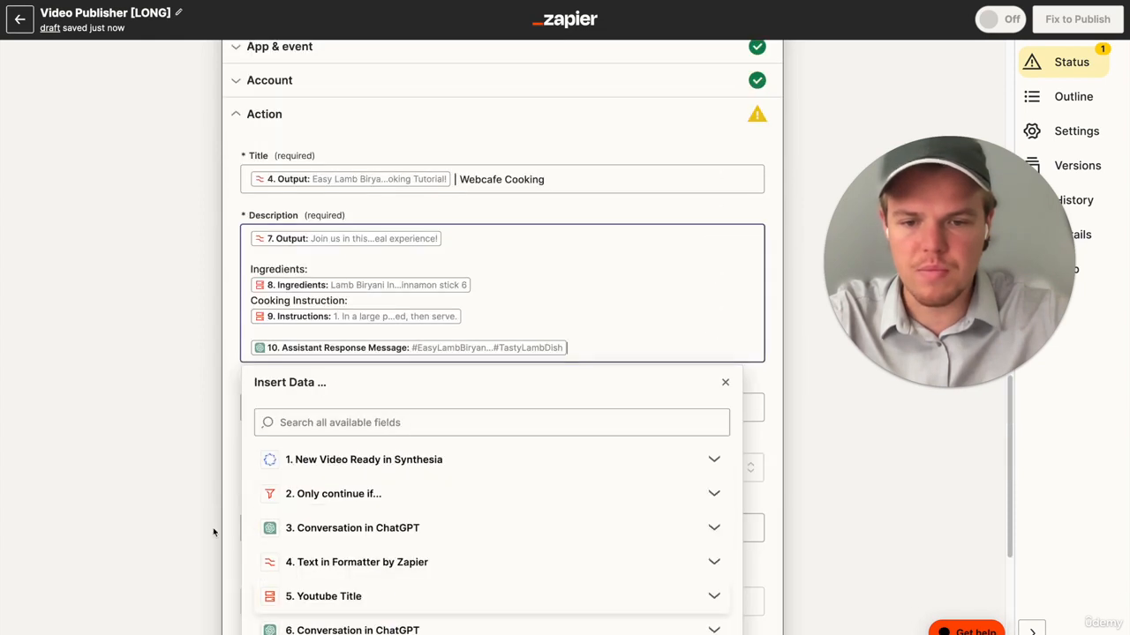
click(171, 504)
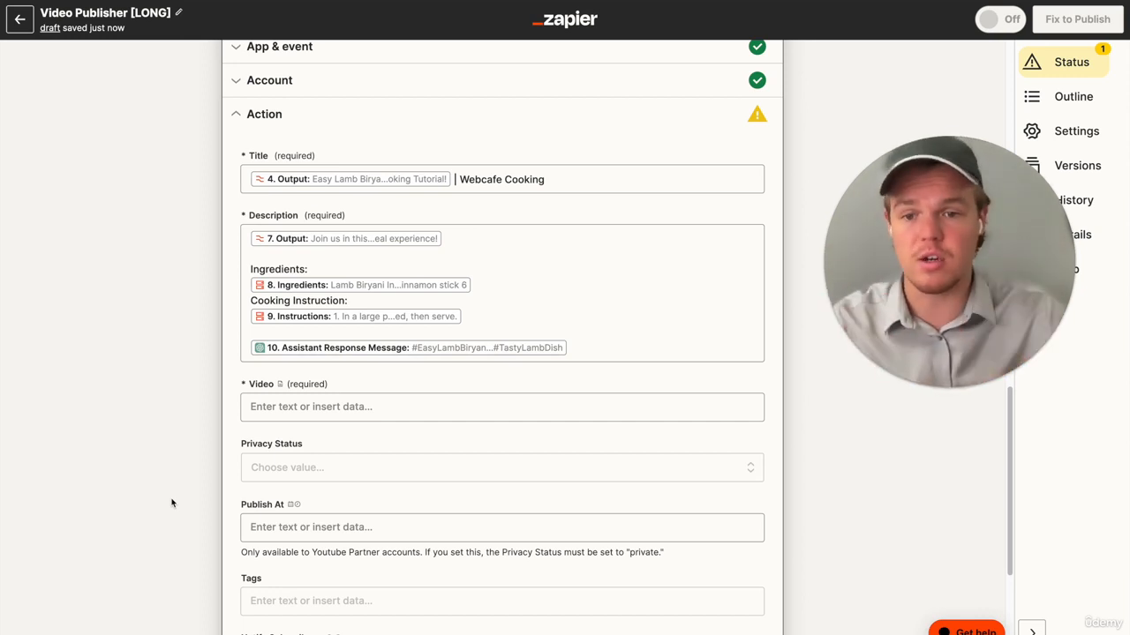
- Fill the required Video field with the Temporary Download URL from step 1, New Video Ready in Synthesia
click(322, 407)
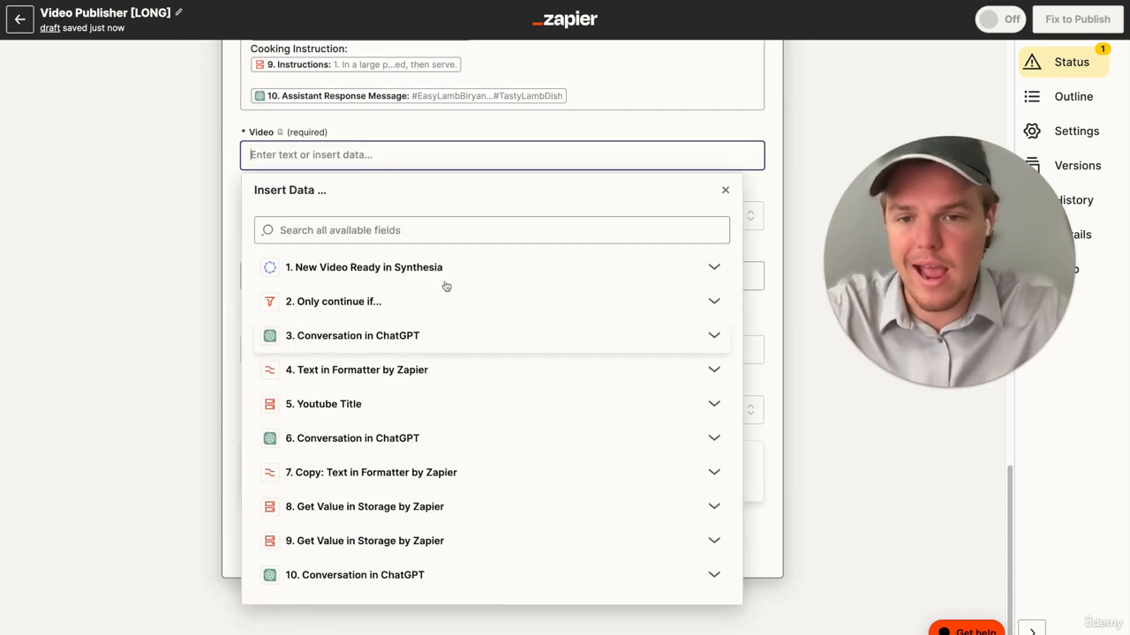
click(444, 266)
scroll(446, 413, down, 1)
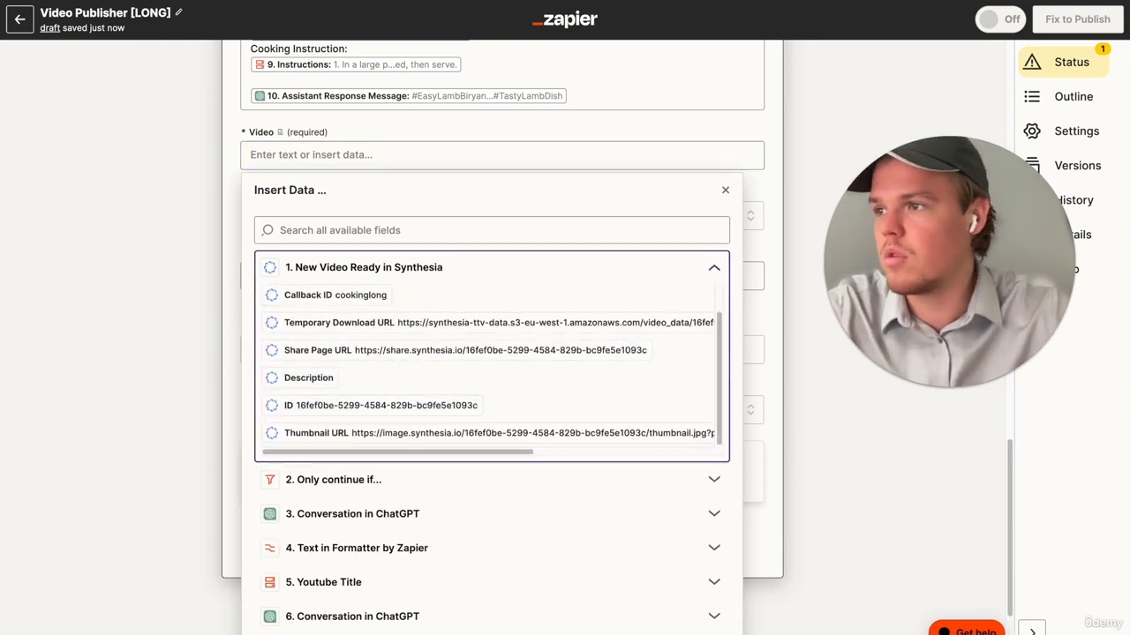
click(474, 329)
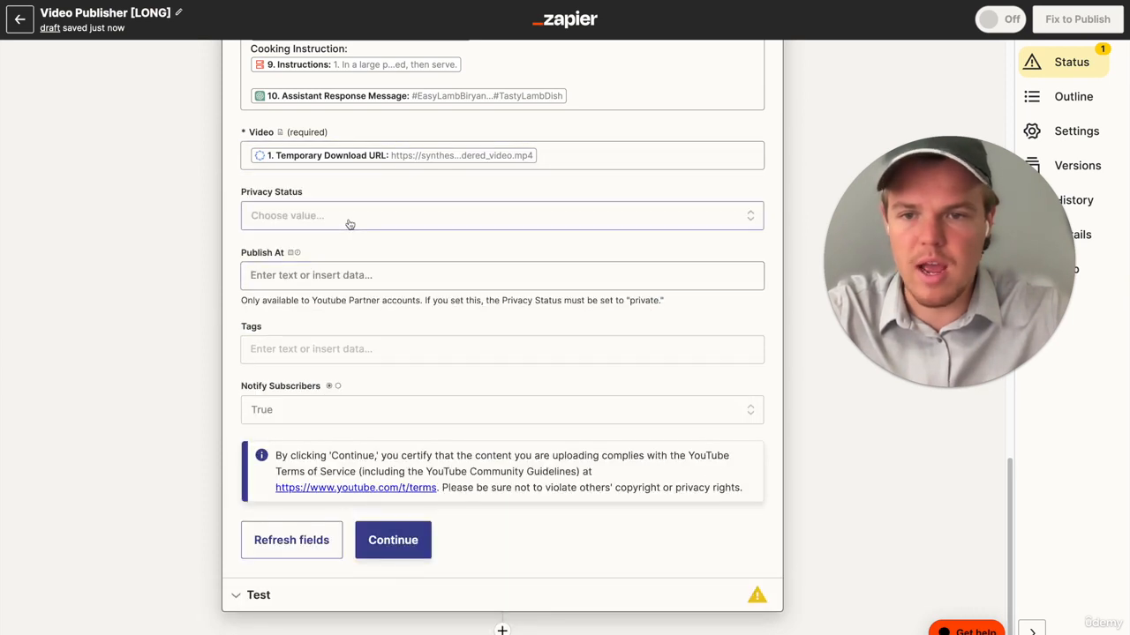
- Set the video's Privacy Status to private and leave Publish At and Tags empty
click(349, 220)
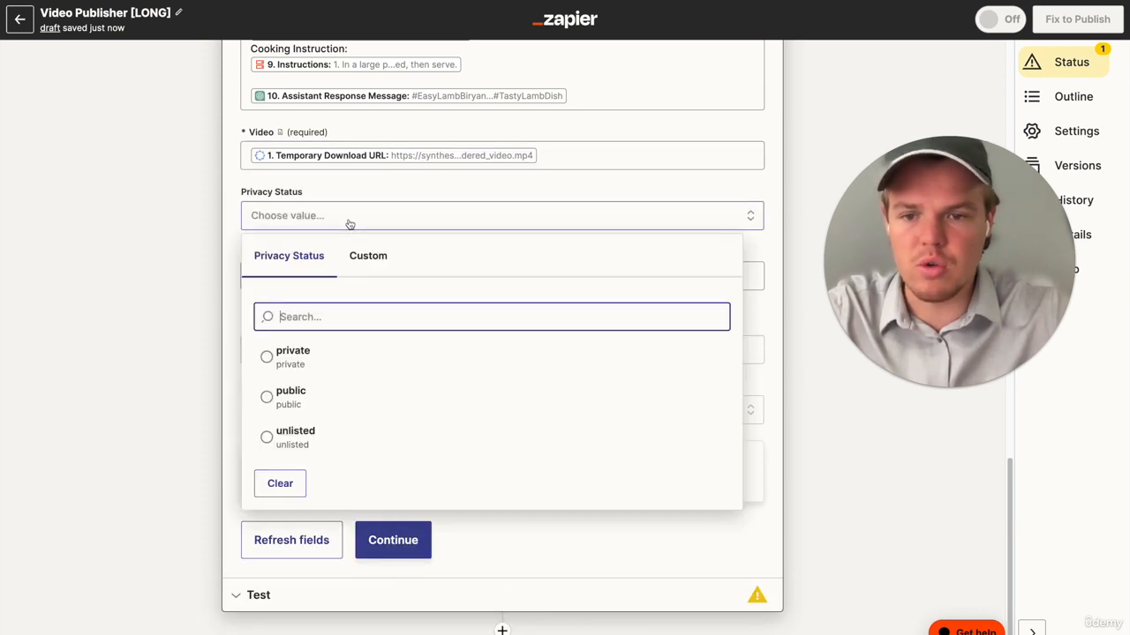
click(338, 360)
click(297, 274)
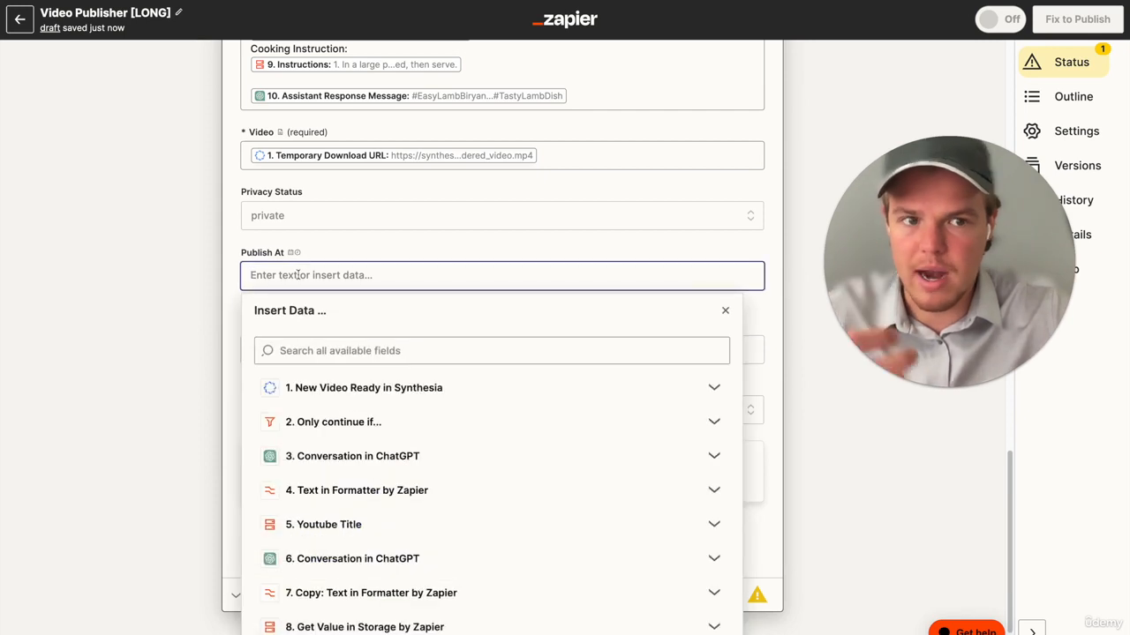
click(210, 291)
scroll(214, 323, down, 1)
click(338, 305)
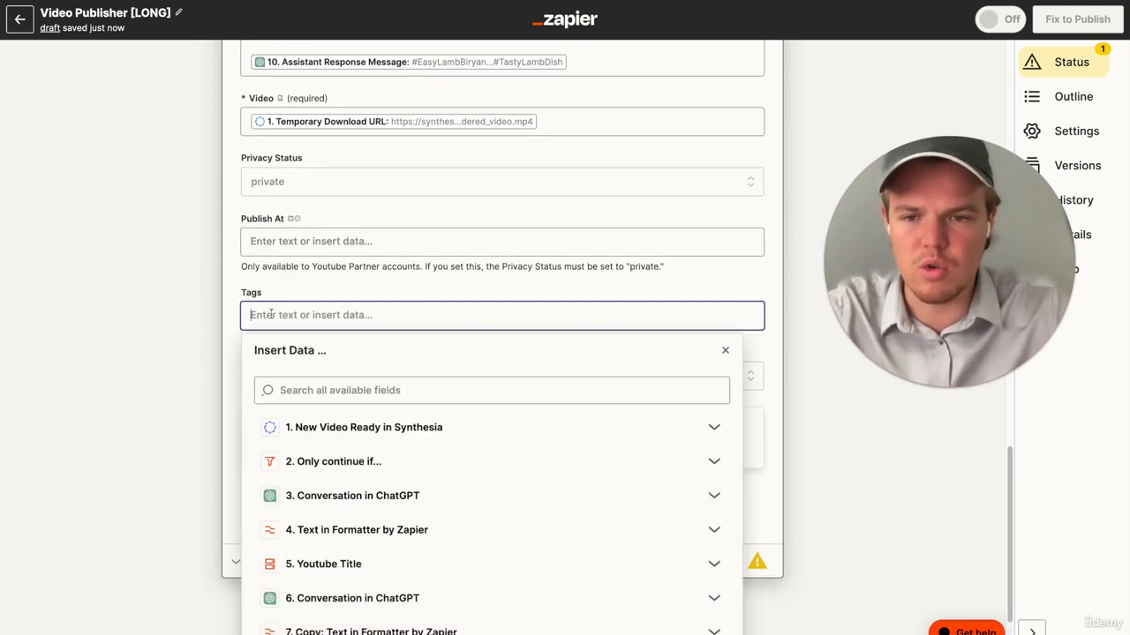
click(200, 315)
- Set Notify Subscribers to False and submit the YouTube upload settings
click(298, 370)
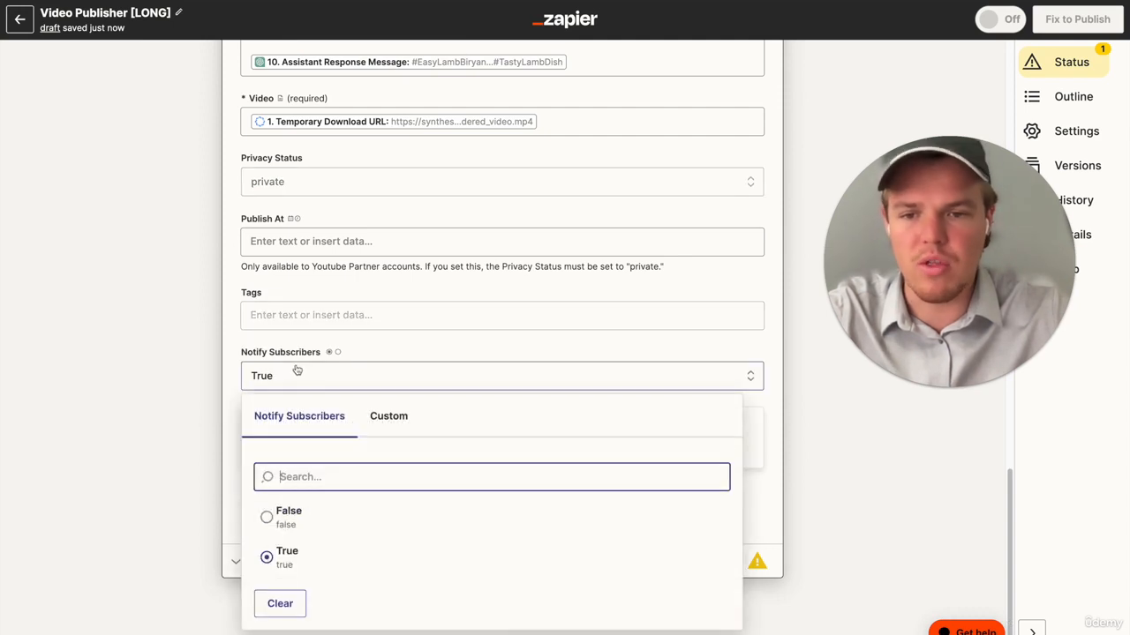
click(291, 515)
click(393, 506)
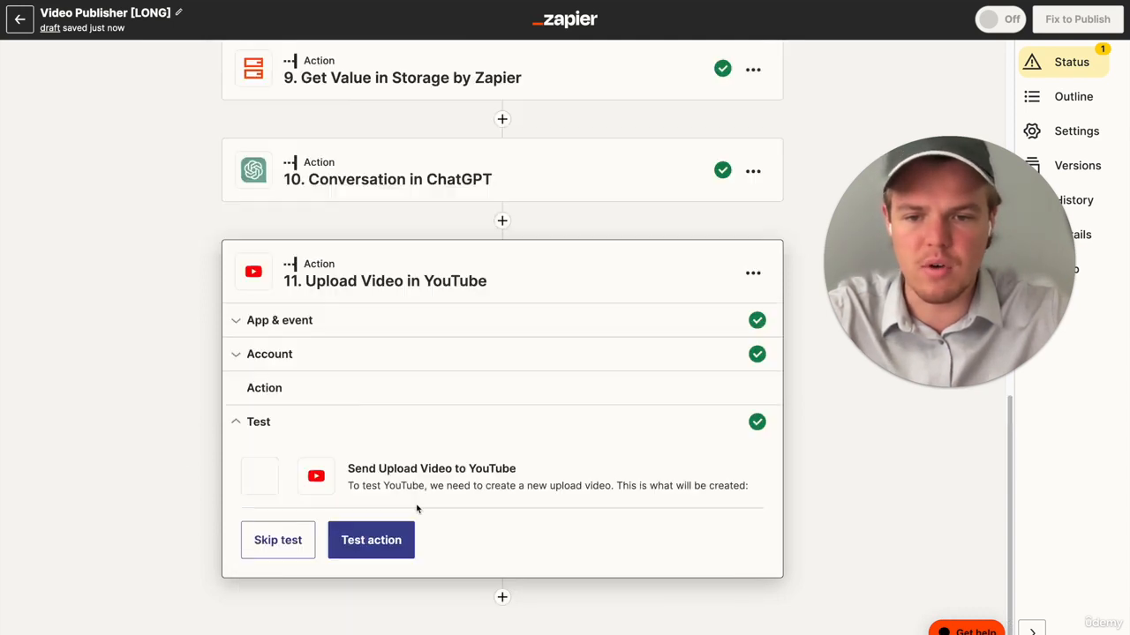
- Skip the test of the Upload Video in YouTube action and confirm skipping it
click(310, 549)
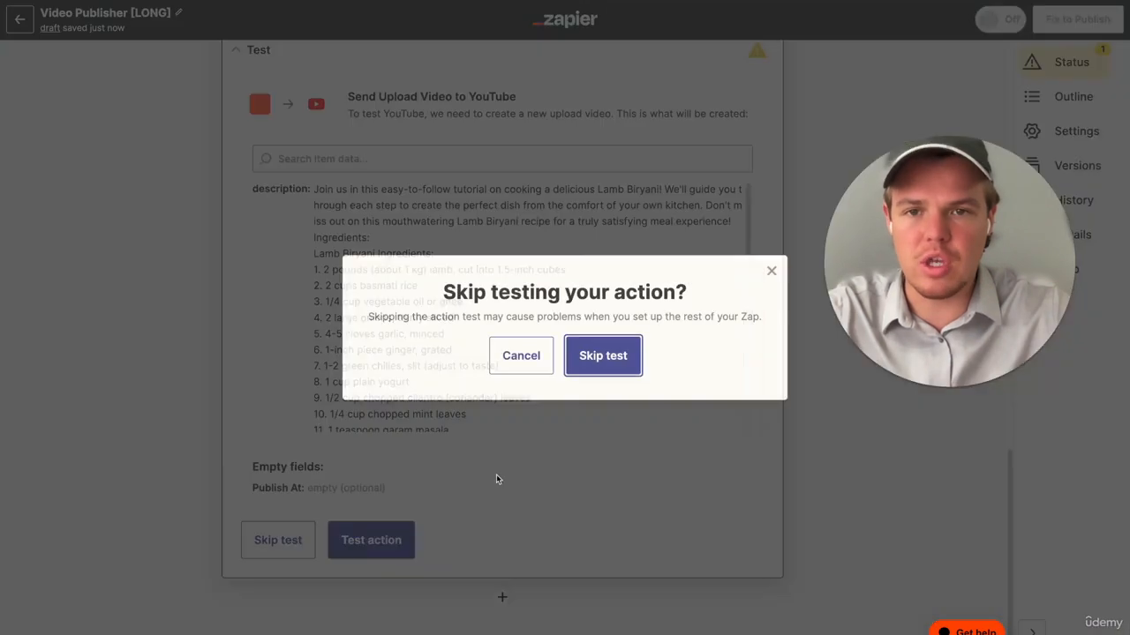
click(604, 355)
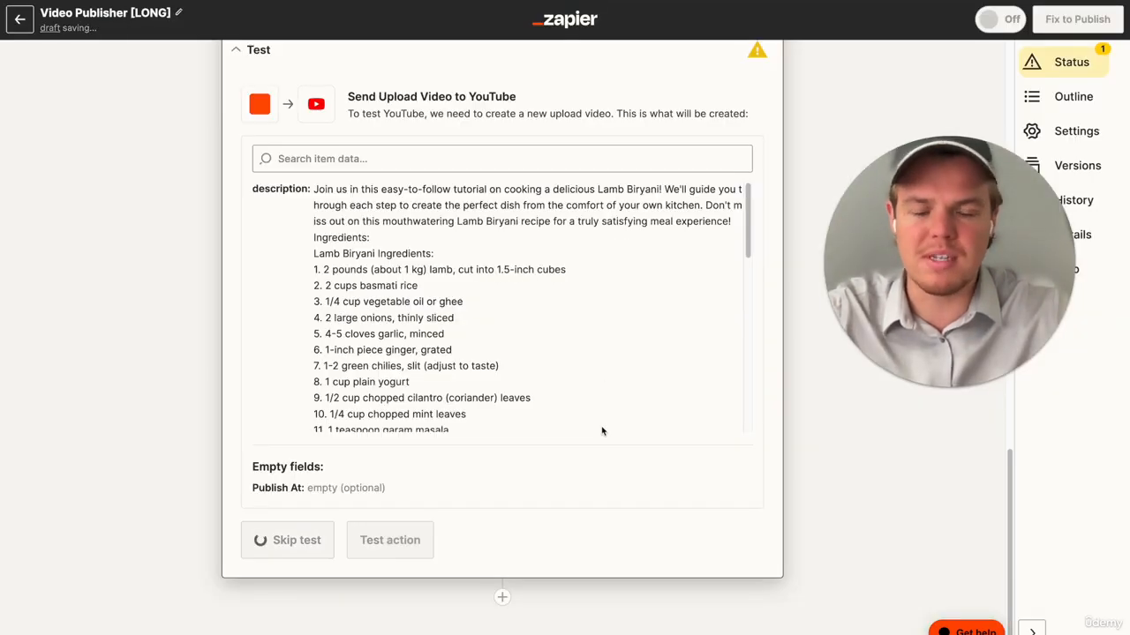
scroll(602, 429, up, 15)
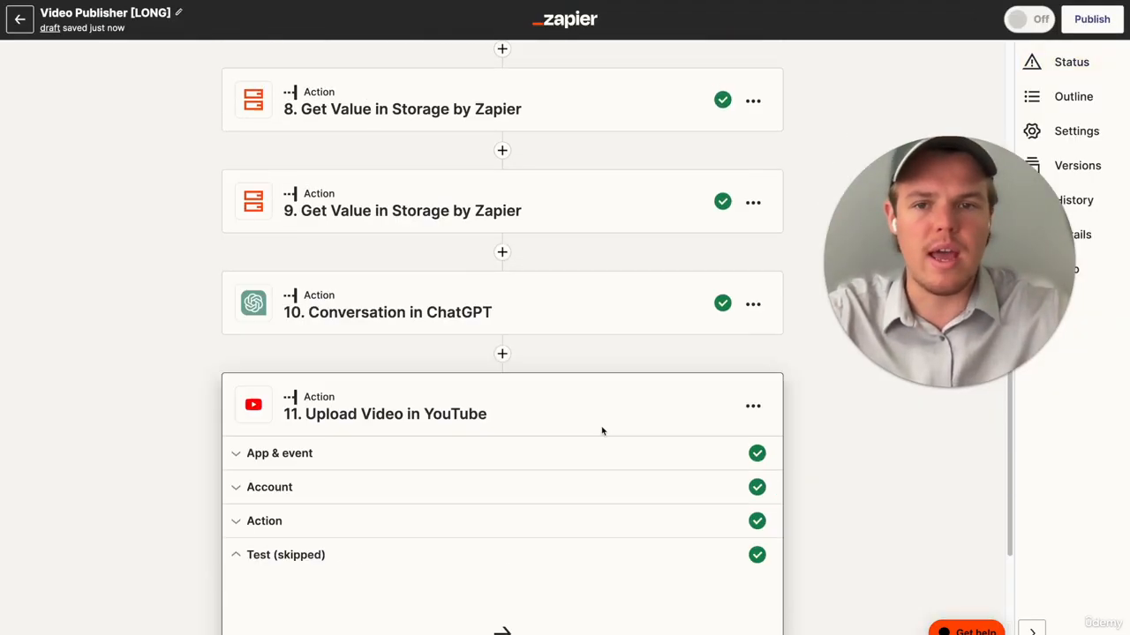
scroll(602, 430, down, 10)
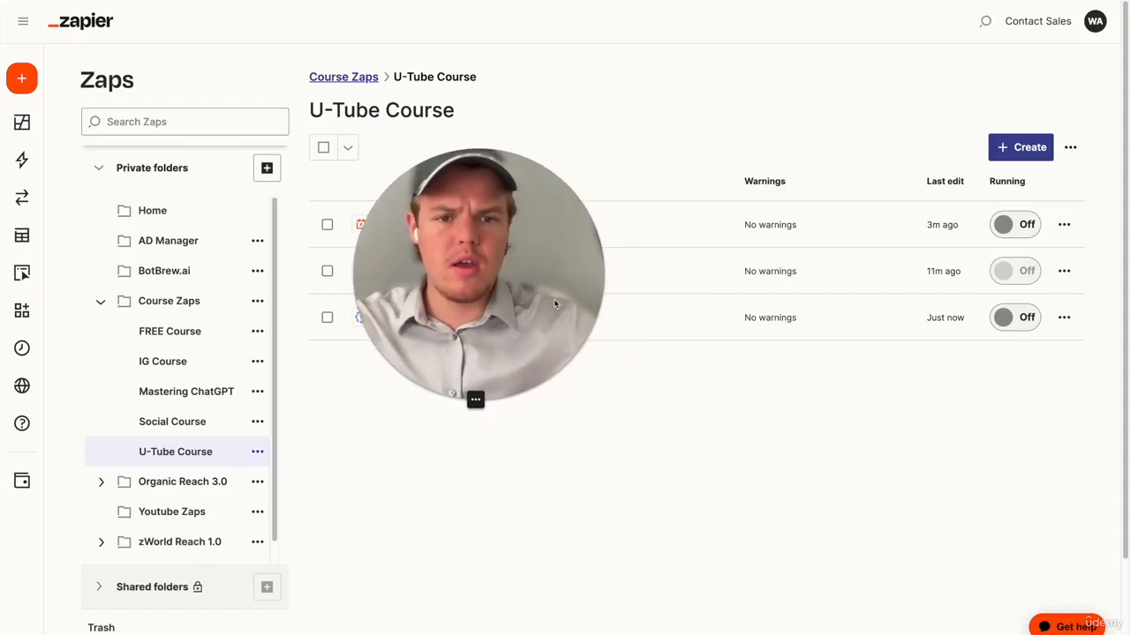
- Create a new Zap in the U-Tube Course folder and name it "Thumbnail [AUTO]"
click(1013, 152)
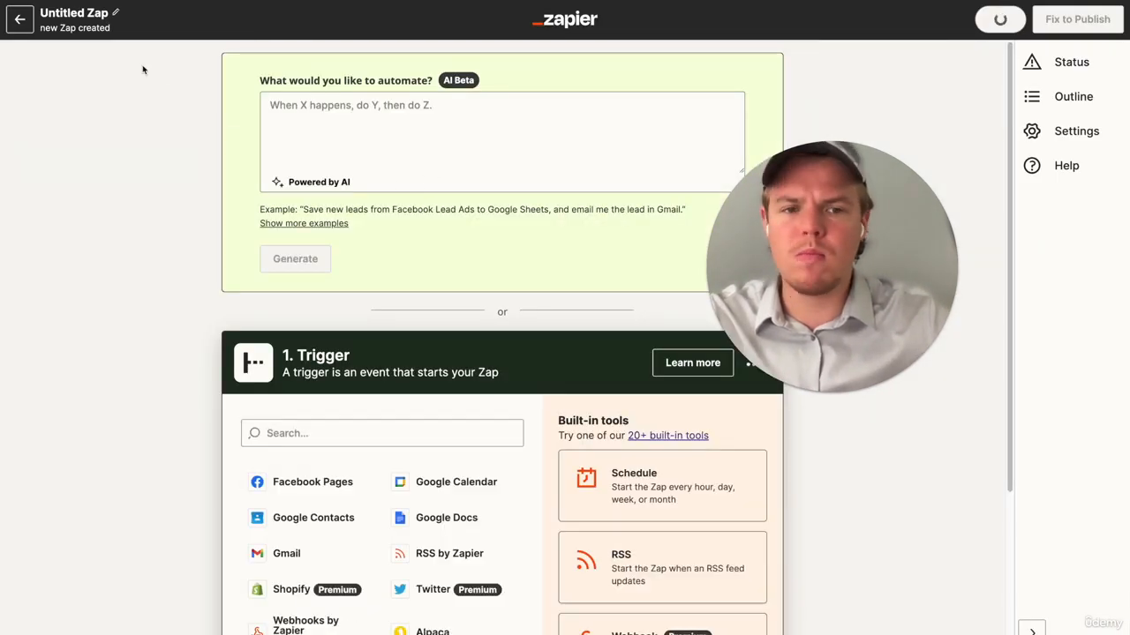
click(97, 13)
text(T)
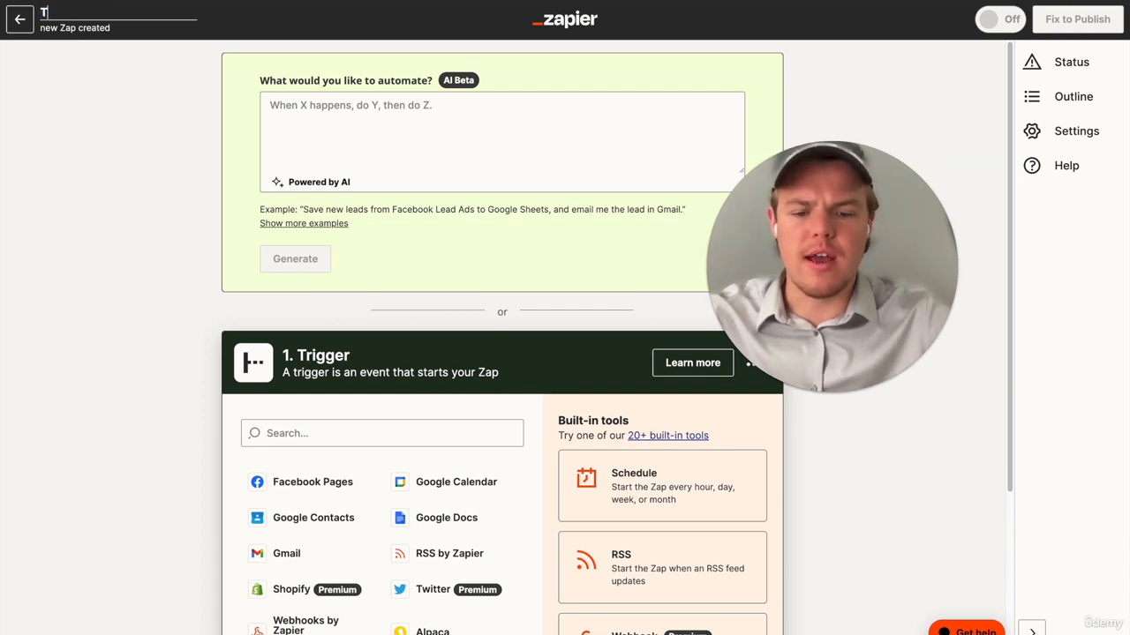
text(humbnail)
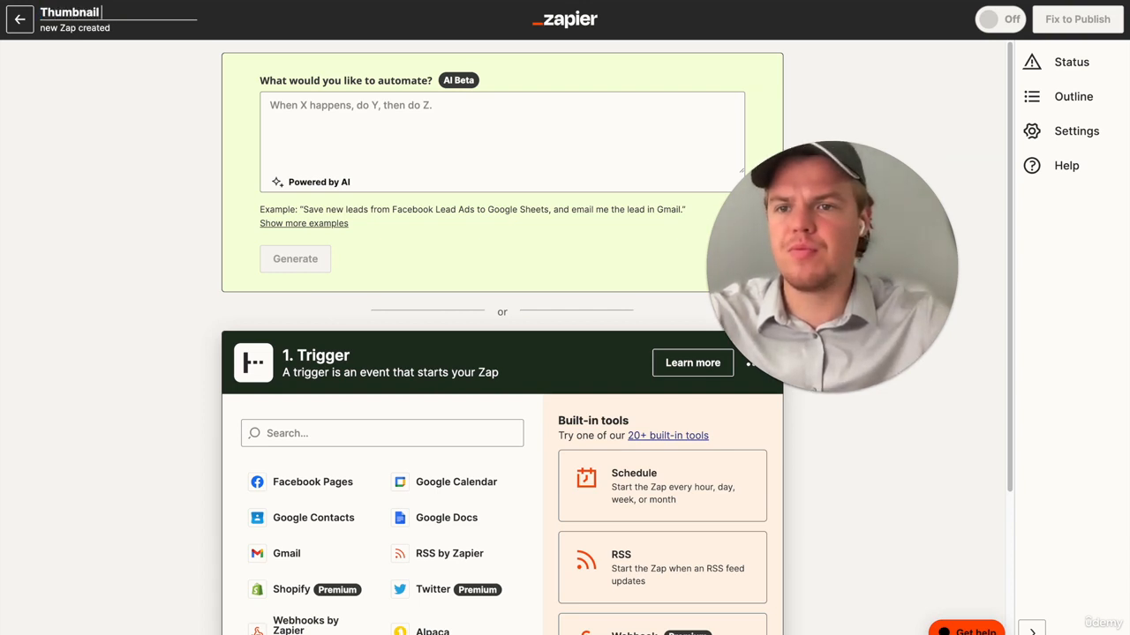
text( [AUTO])
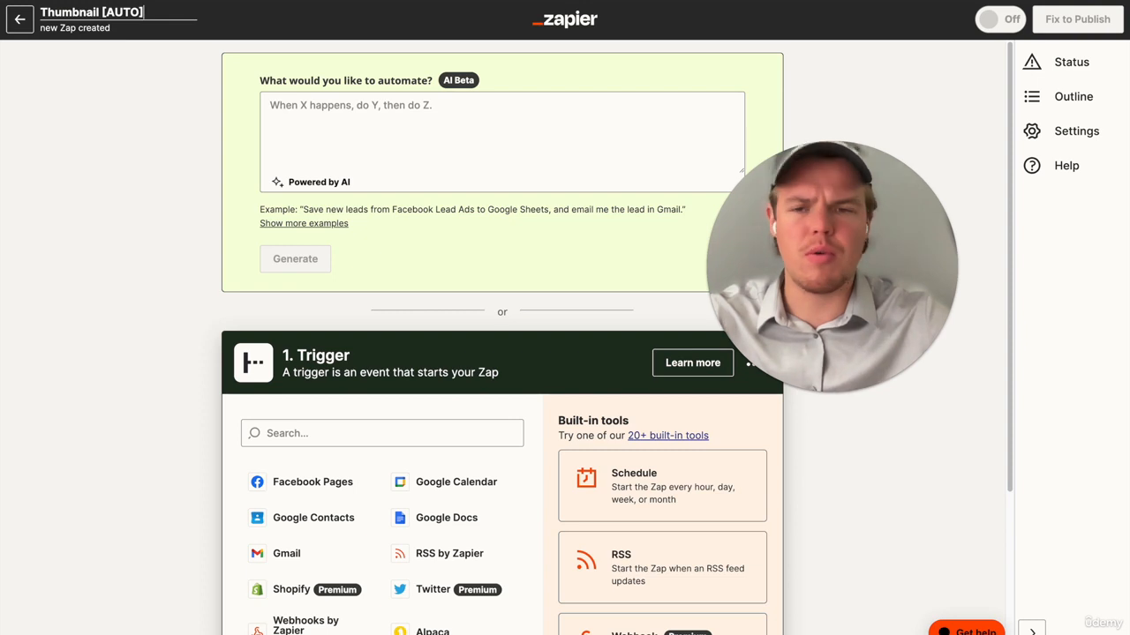
key(Return)
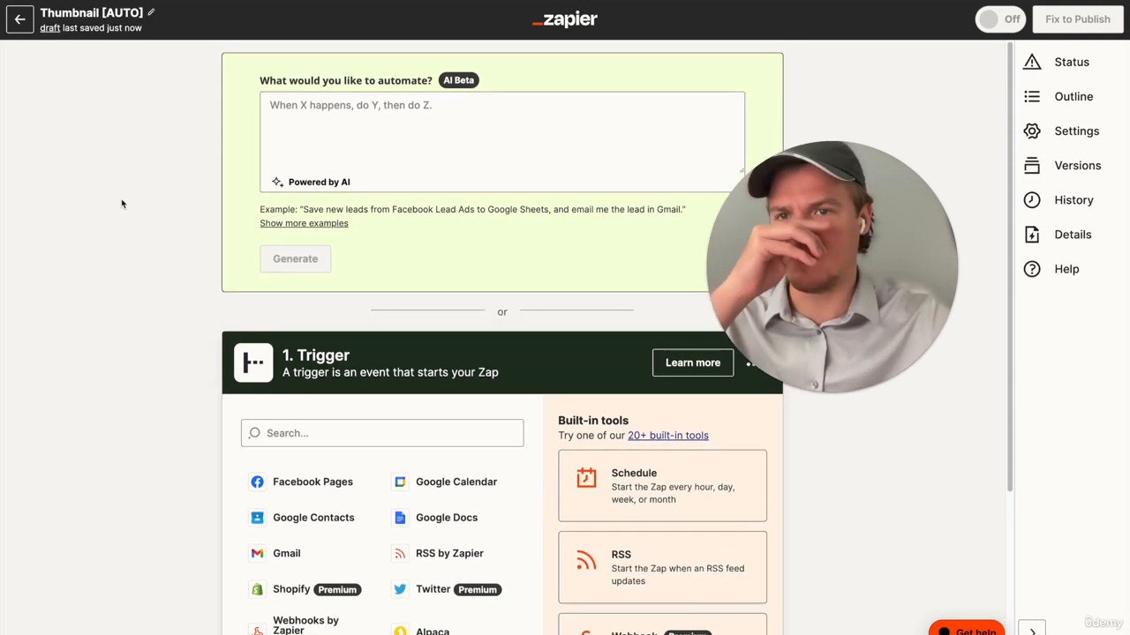
- Choose YouTube as the new Zap's trigger app with New Video In Channel as its event
scroll(122, 203, down, 1)
scroll(121, 203, down, 1)
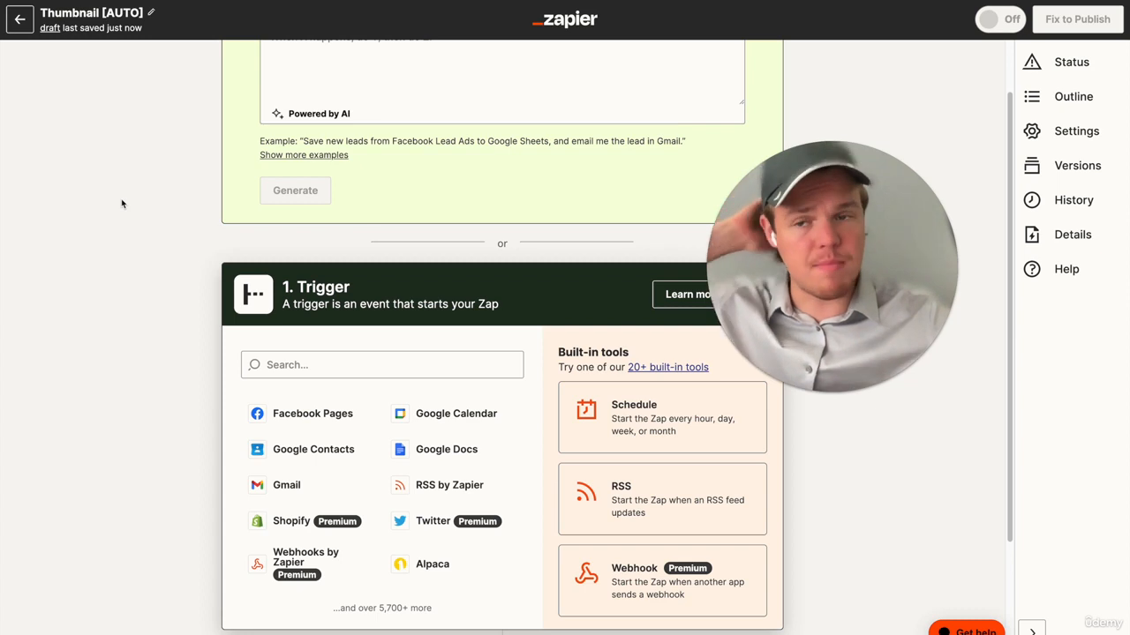
scroll(122, 203, down, 1)
click(336, 329)
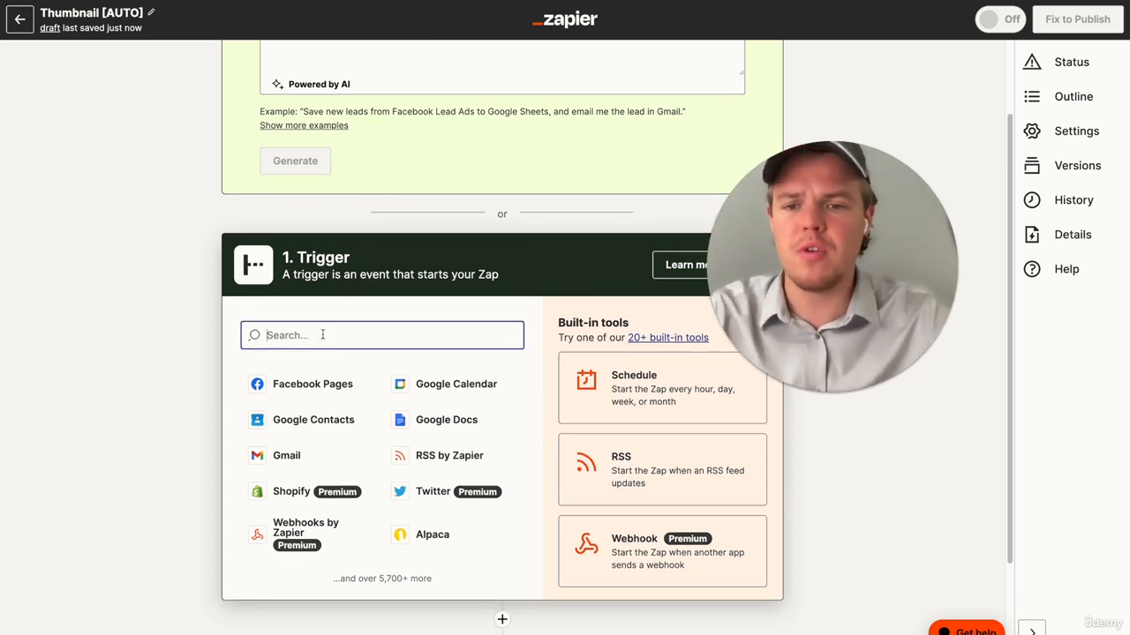
text(youtu)
click(331, 382)
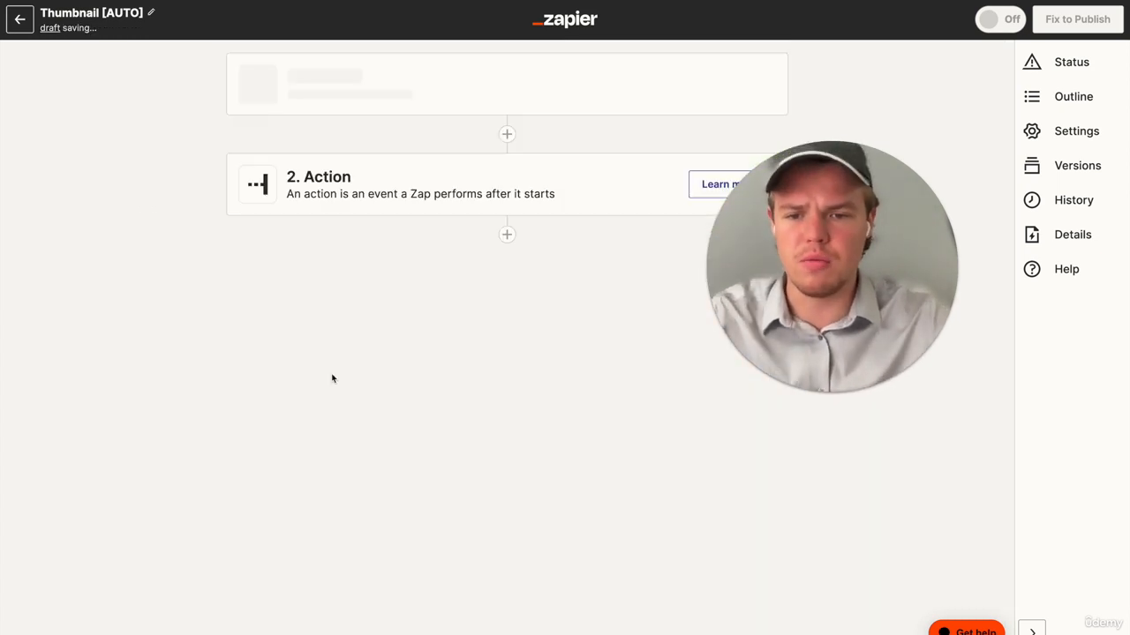
click(469, 250)
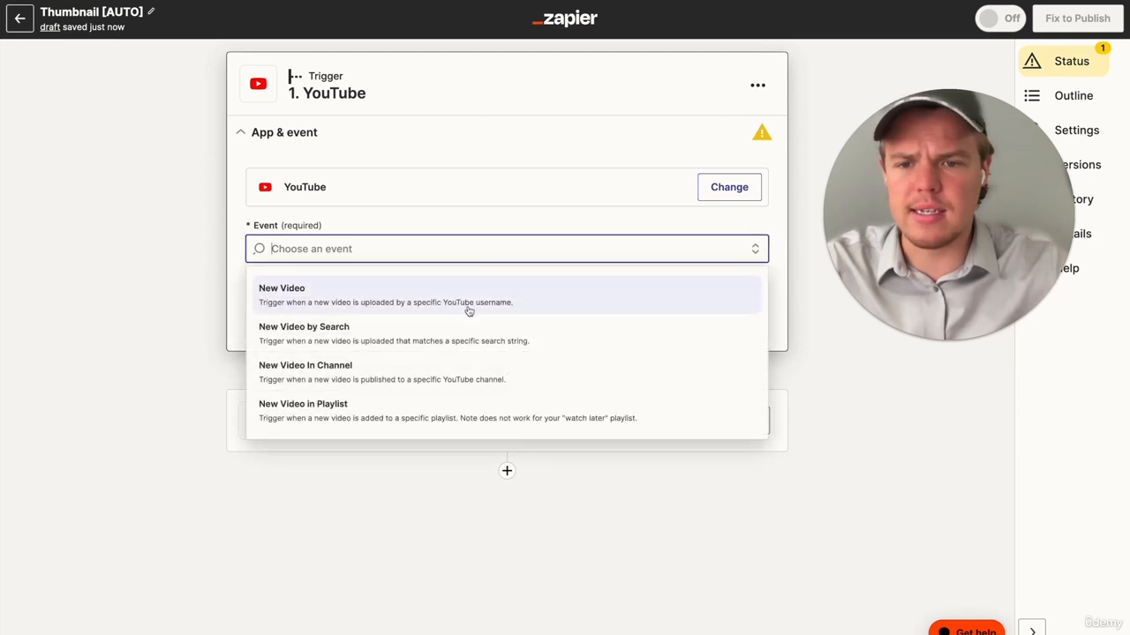
click(436, 374)
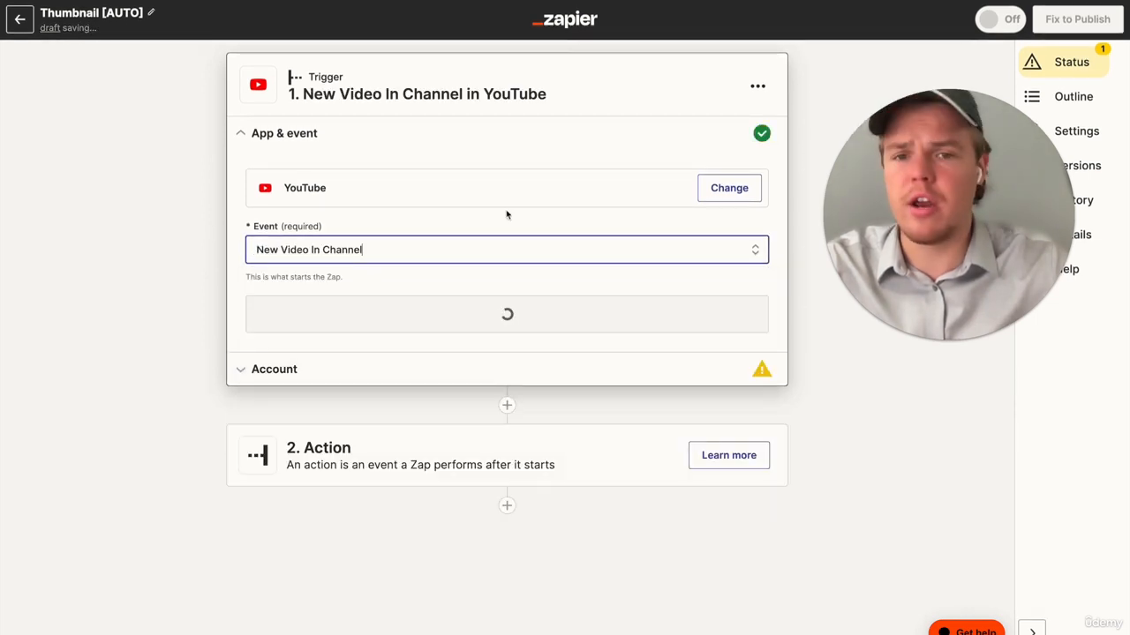
- Choose the English Youtube account for the New Video In Channel trigger and continue to its trigger settings
click(486, 325)
click(706, 223)
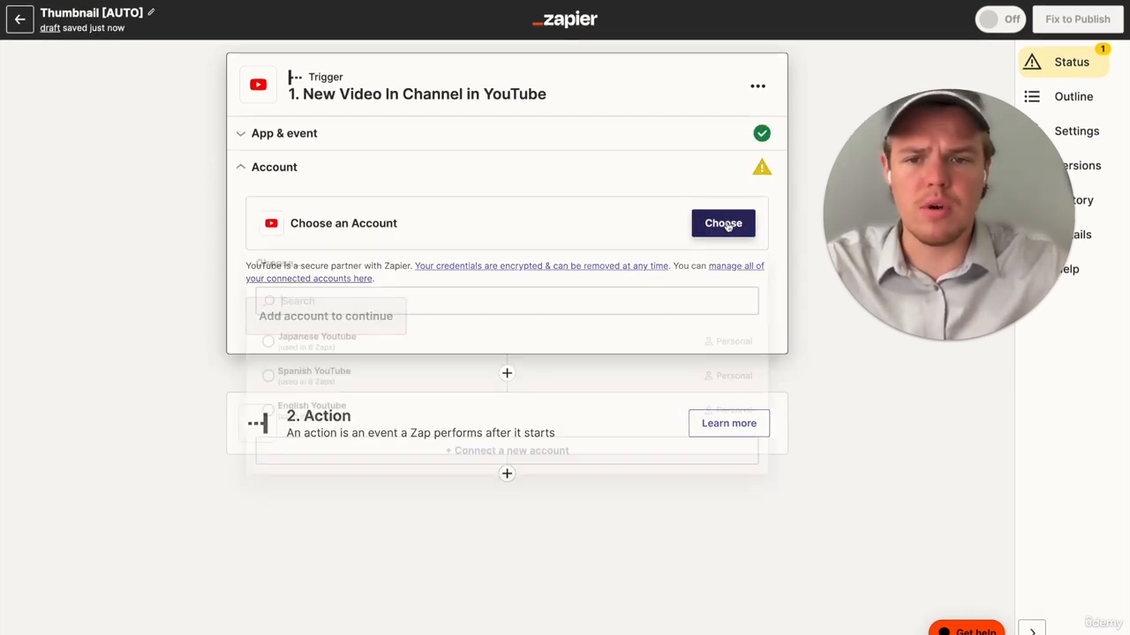
click(361, 417)
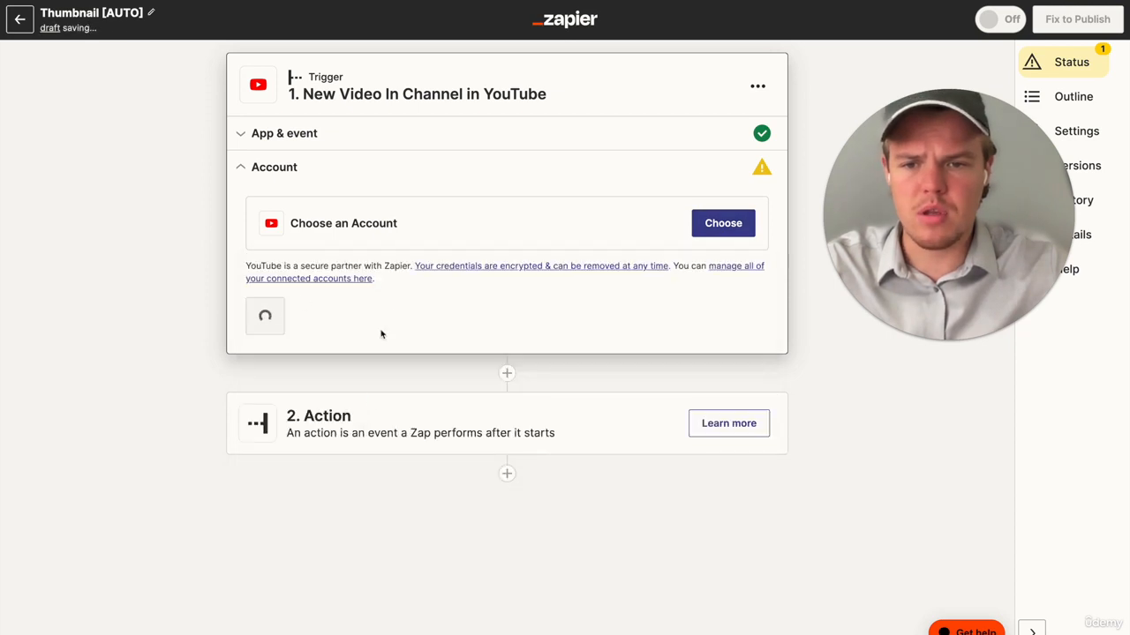
click(305, 325)
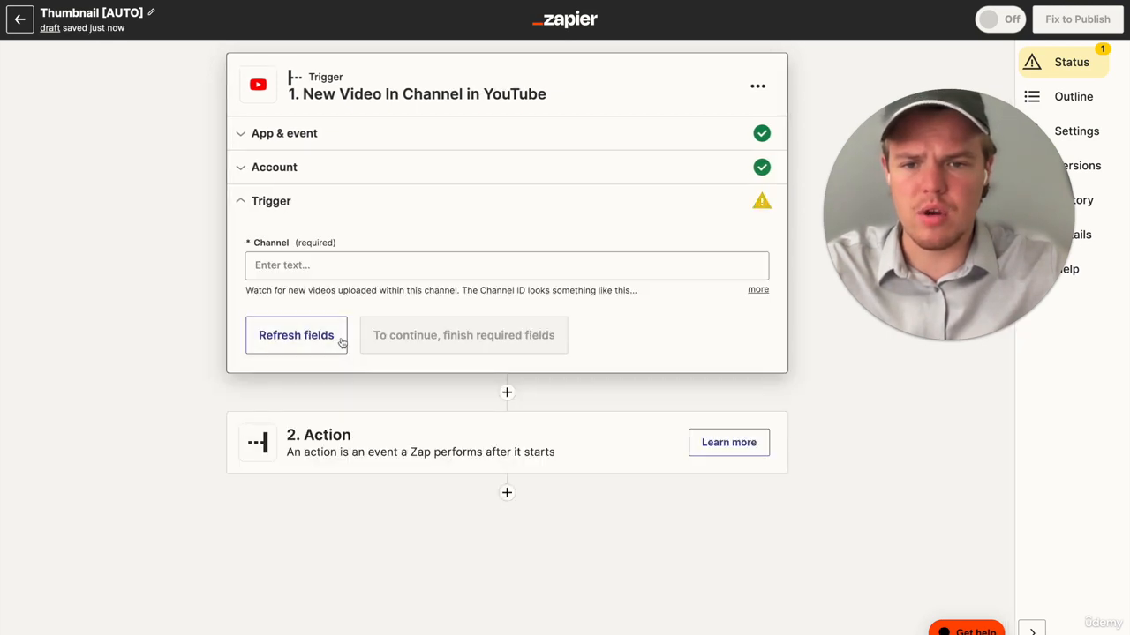
- Set the trigger's Channel to the Webcafe AI channel's ID and test the trigger
click(344, 261)
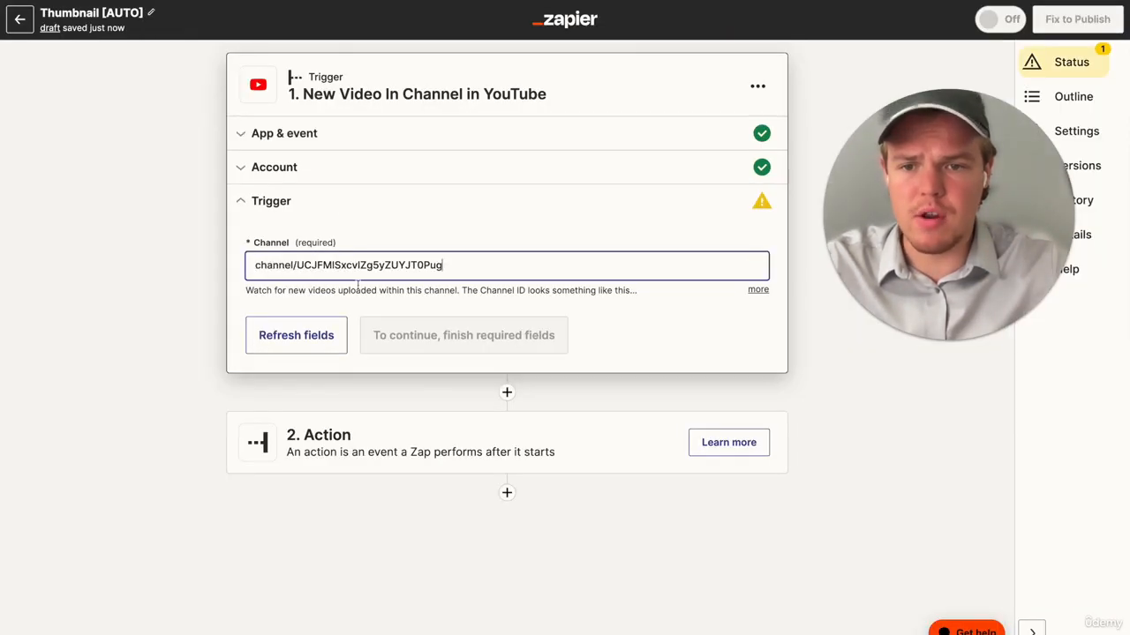
click(399, 300)
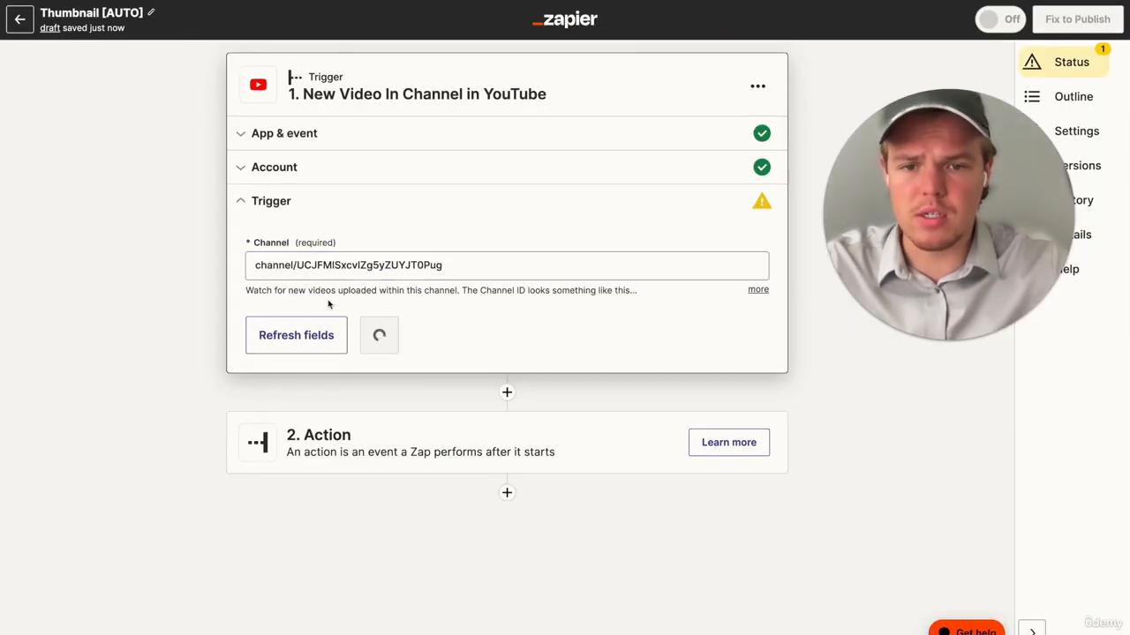
click(430, 342)
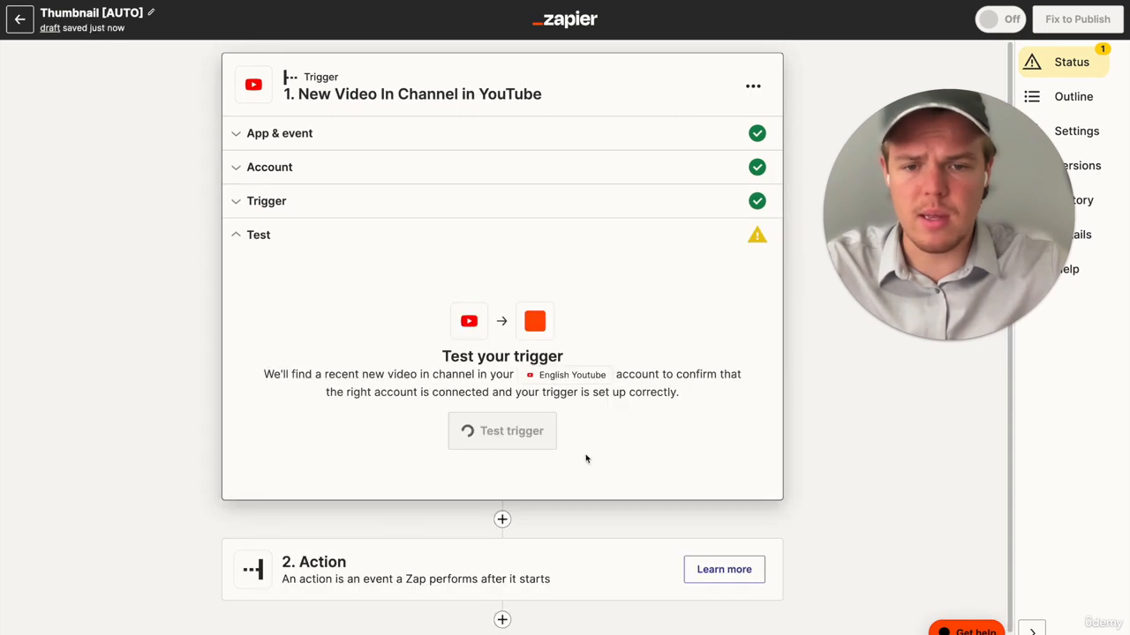
- Review the sample video data returned by the trigger test and continue to the second step of the Zap
scroll(375, 444, down, 5)
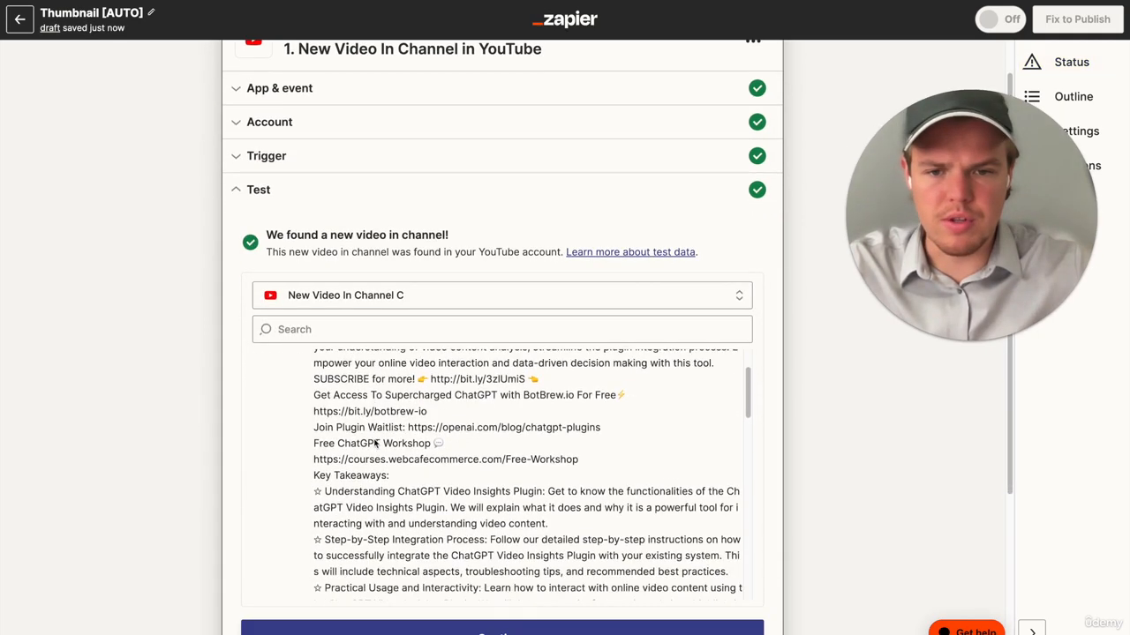
scroll(375, 444, down, 15)
scroll(213, 422, down, 3)
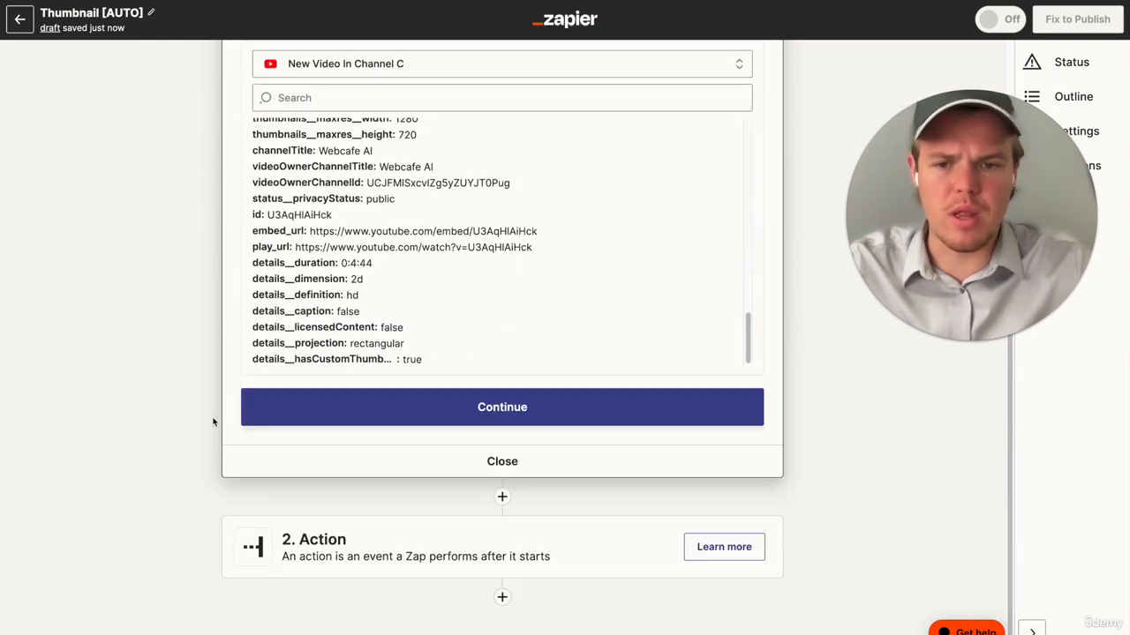
click(469, 414)
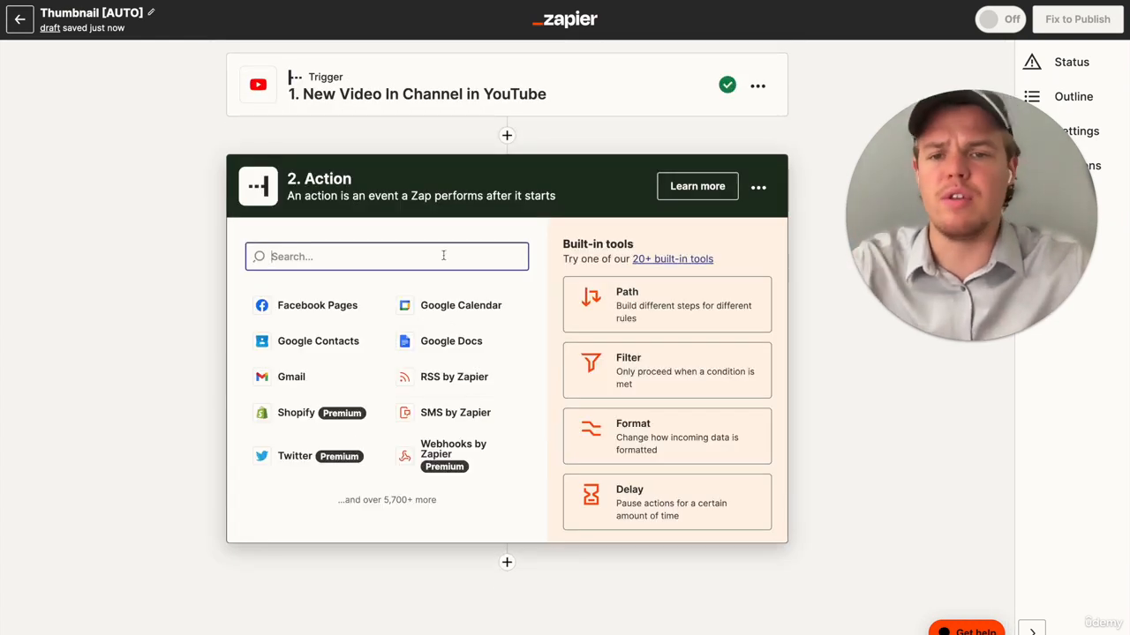
- Add Filter by Zapier as the second step and choose the YouTube video's Title as the field to check
text(filt)
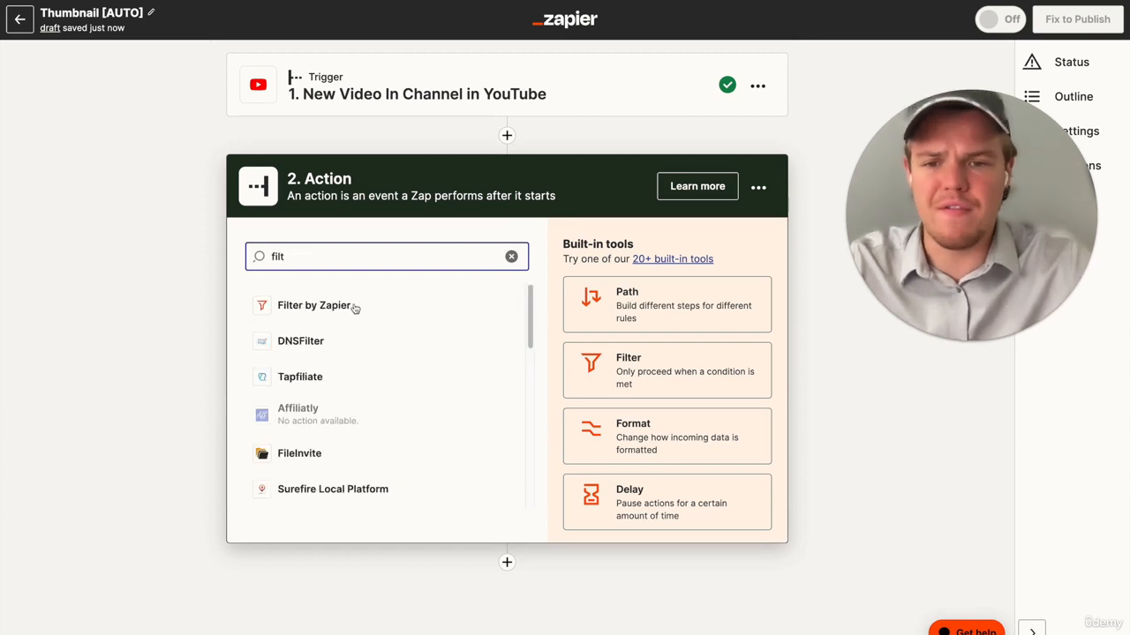
click(353, 308)
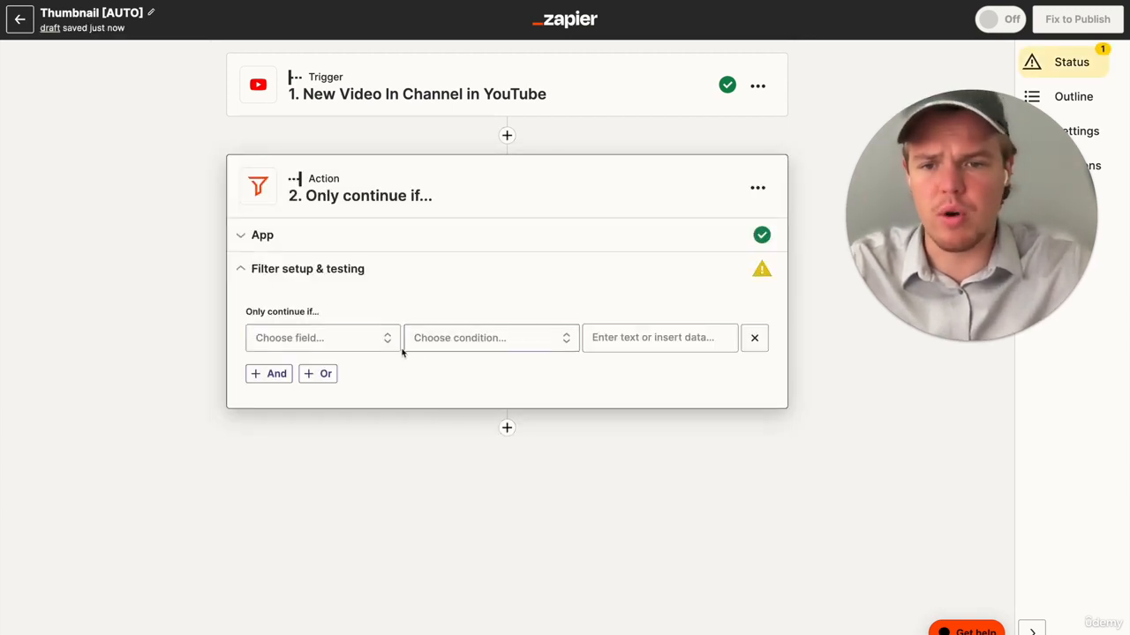
click(364, 345)
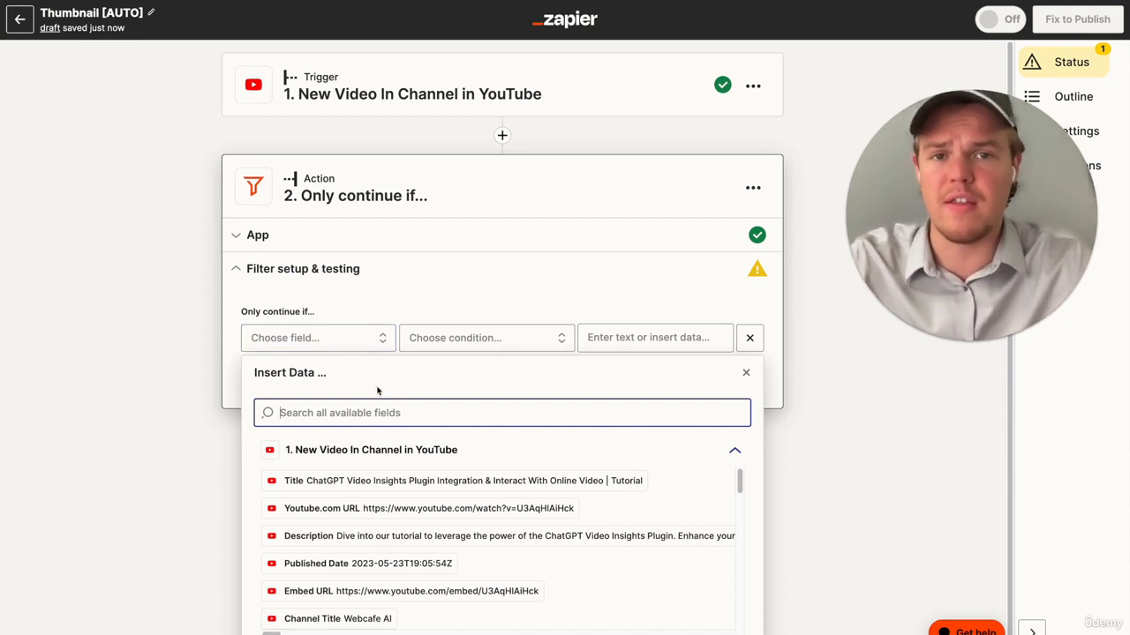
click(386, 481)
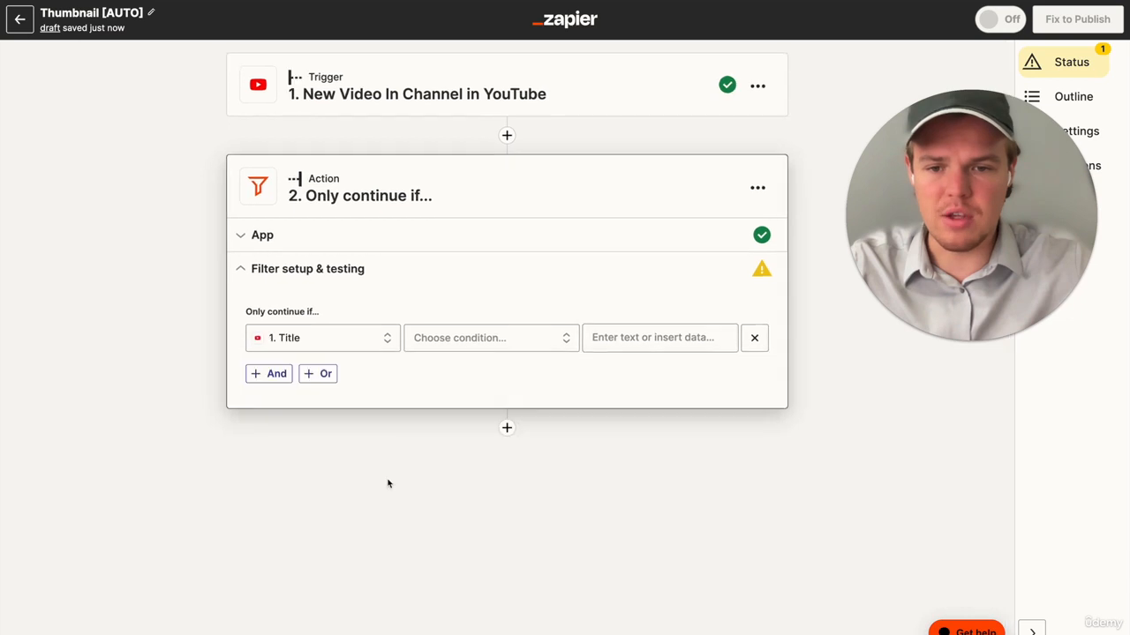
- Set the Title condition to (Text) Contains "Webcafe Cooking", test the filter and continue
click(511, 340)
click(495, 372)
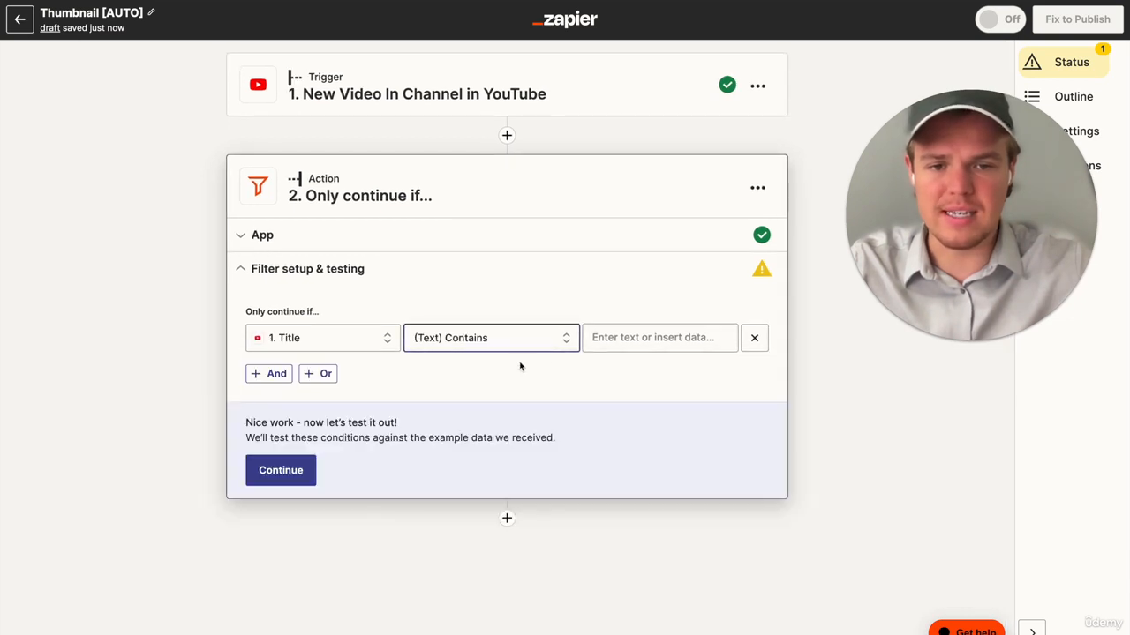
click(658, 337)
text(Webcafe Cooking)
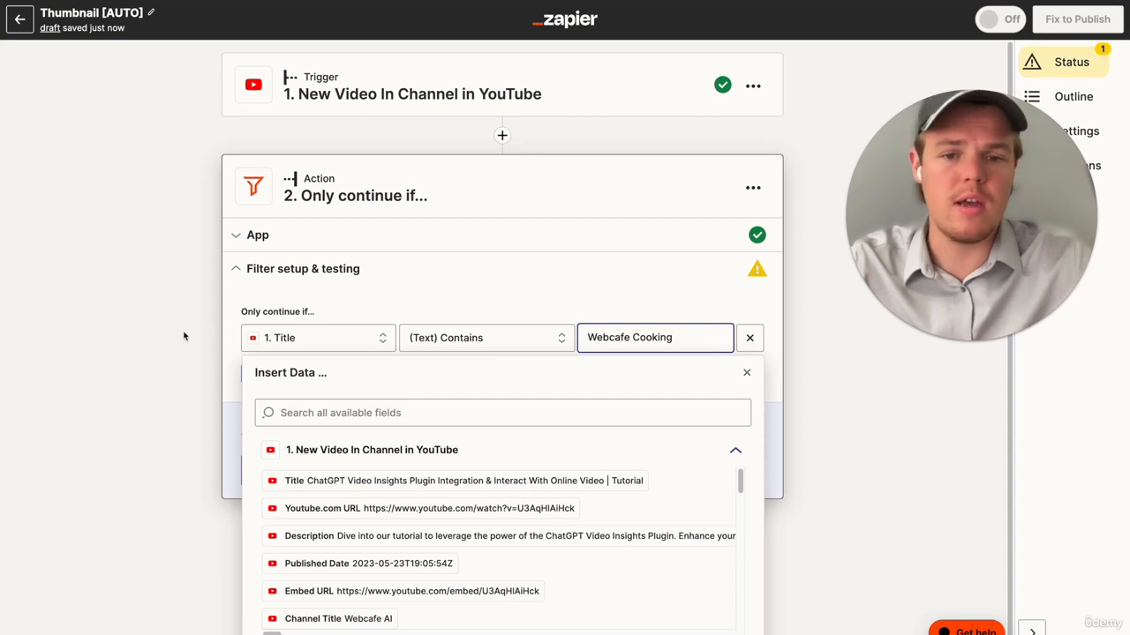
click(184, 336)
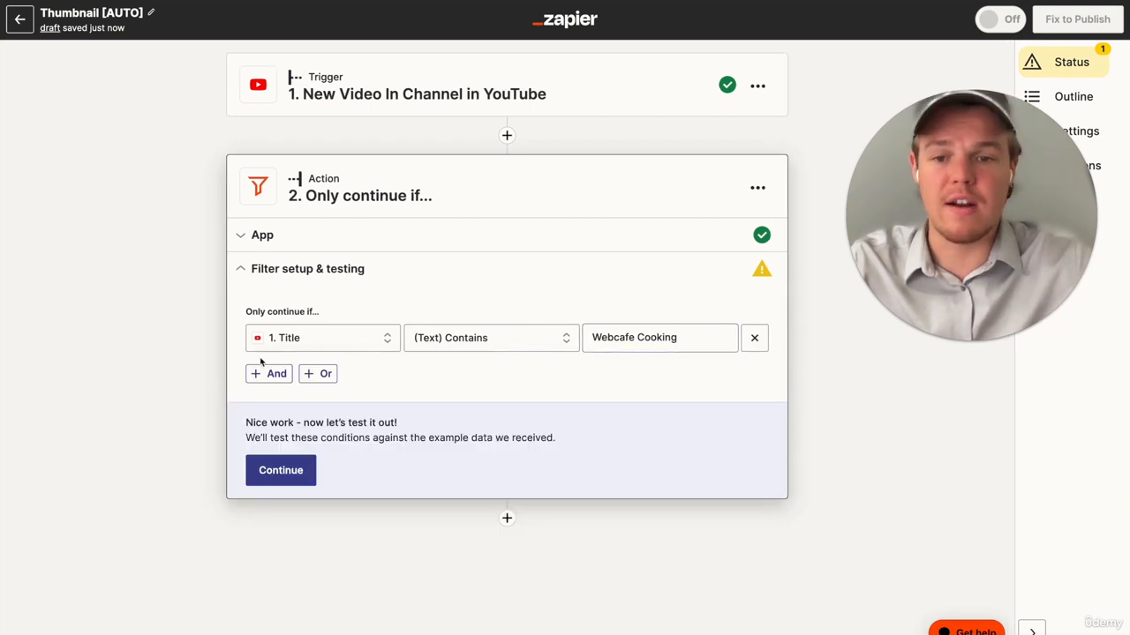
click(275, 468)
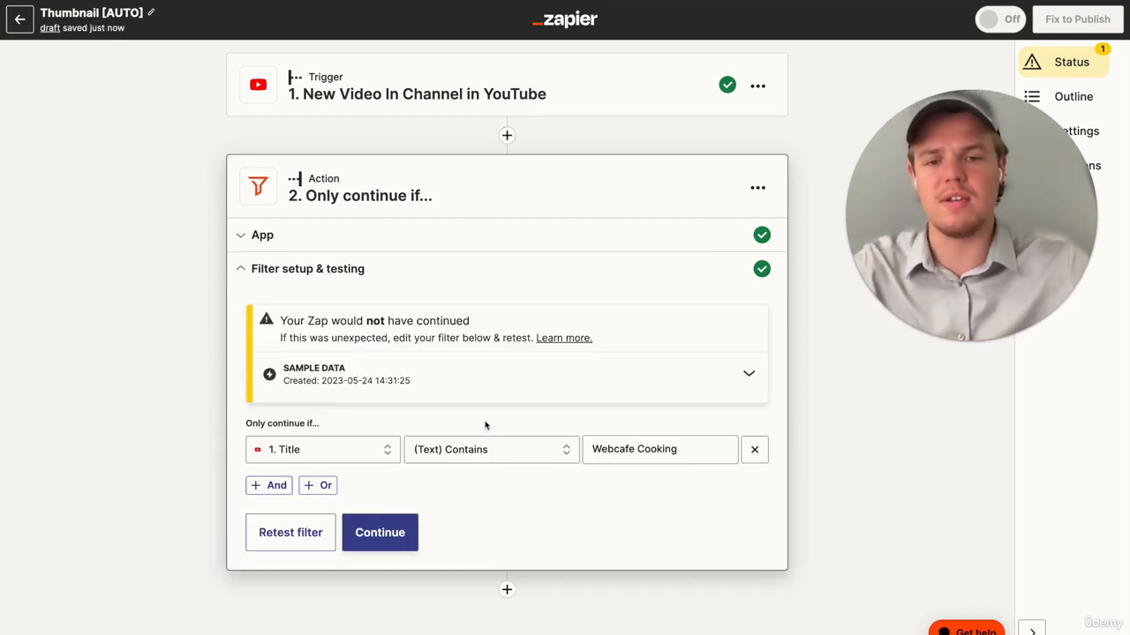
click(396, 532)
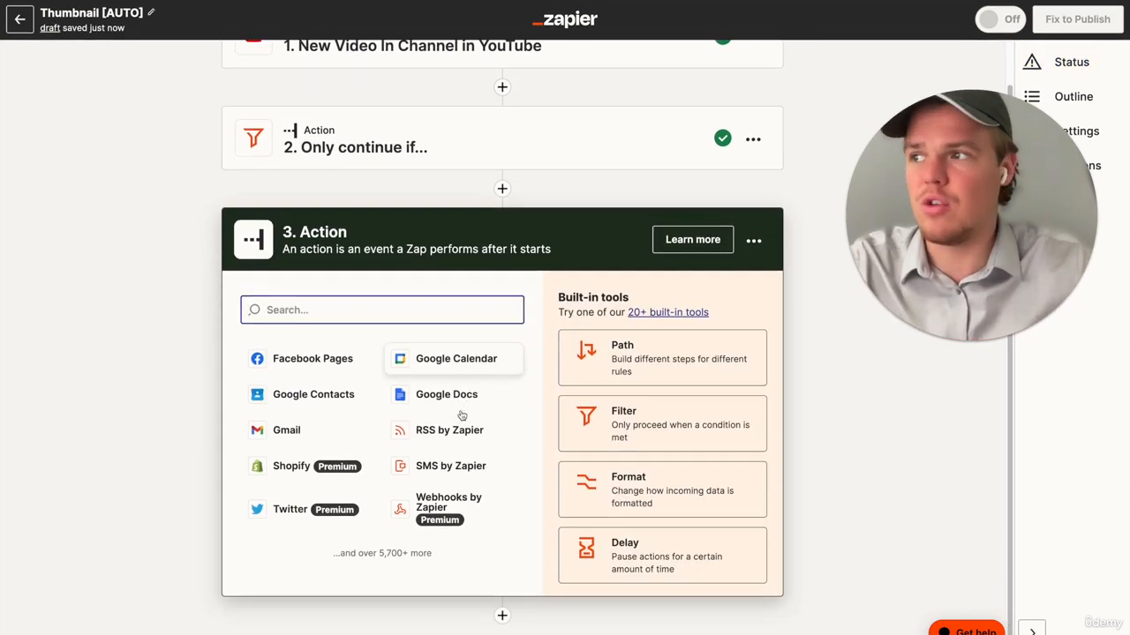
text(bann)
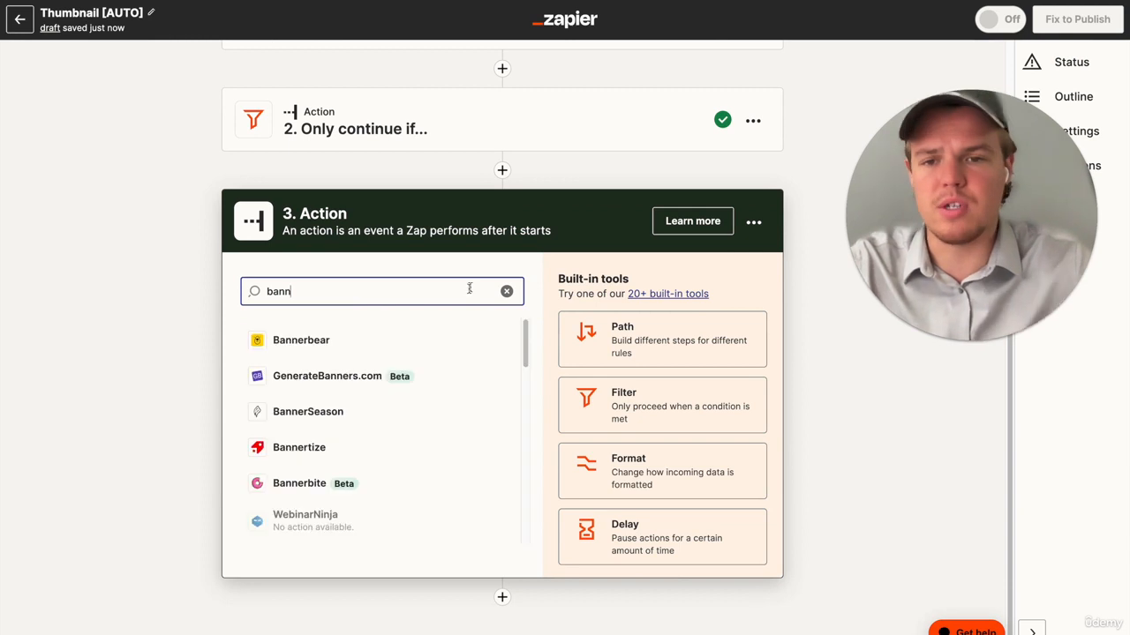
key(BackSpace)
key(BackSpace)
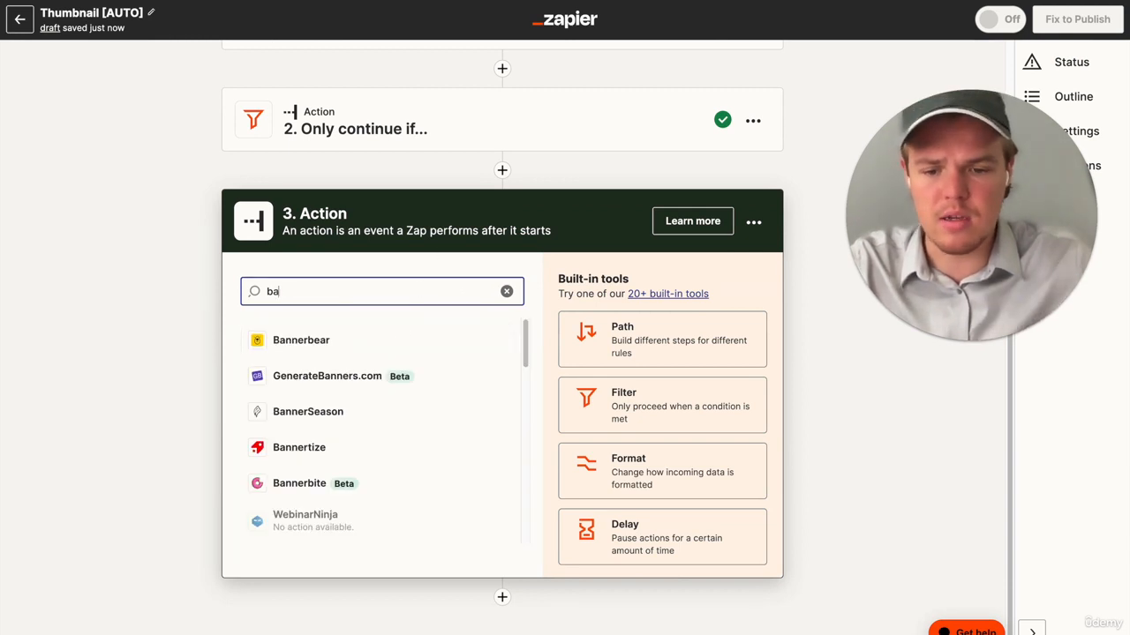
- Add Storage by Zapier as the third step with the Get Value event and accept its connected account
click(434, 340)
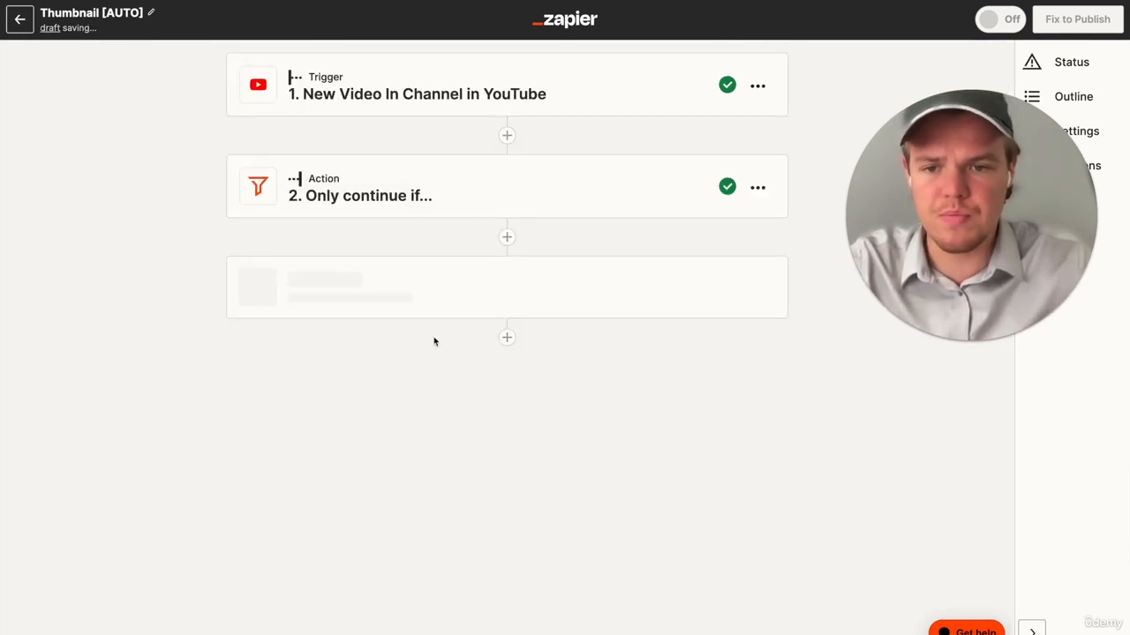
click(422, 453)
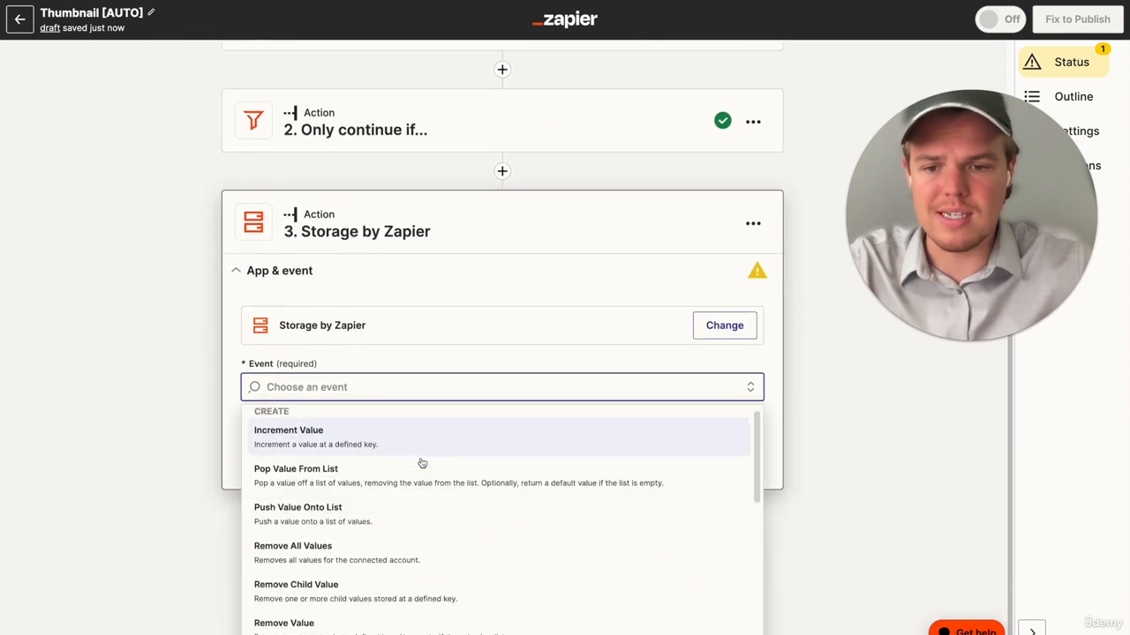
scroll(414, 565, down, 5)
click(392, 624)
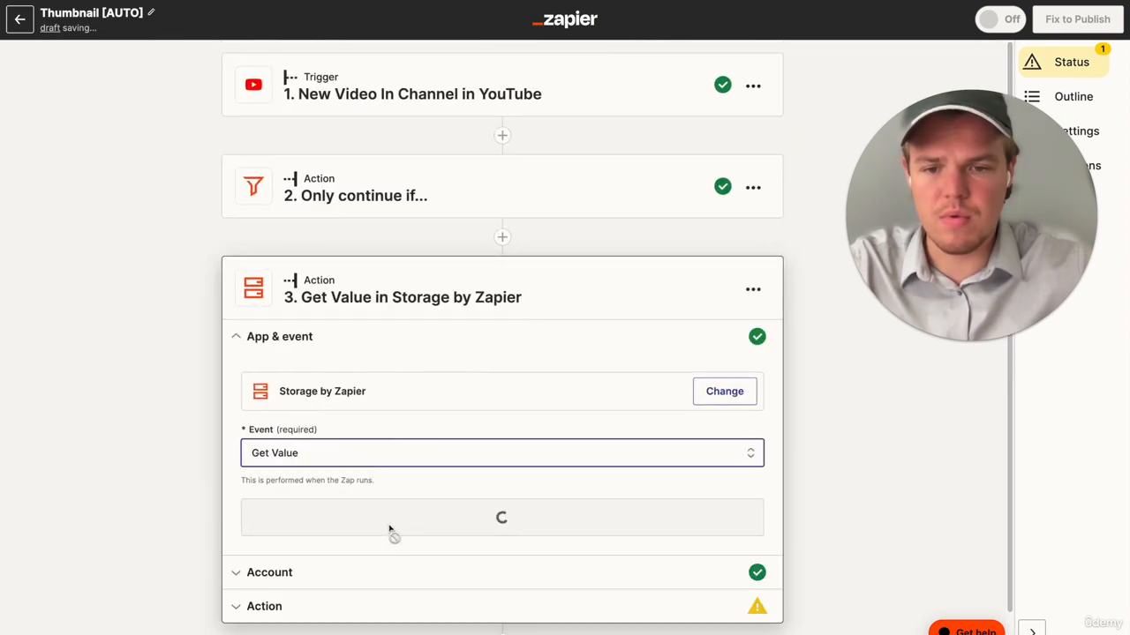
click(399, 522)
click(278, 524)
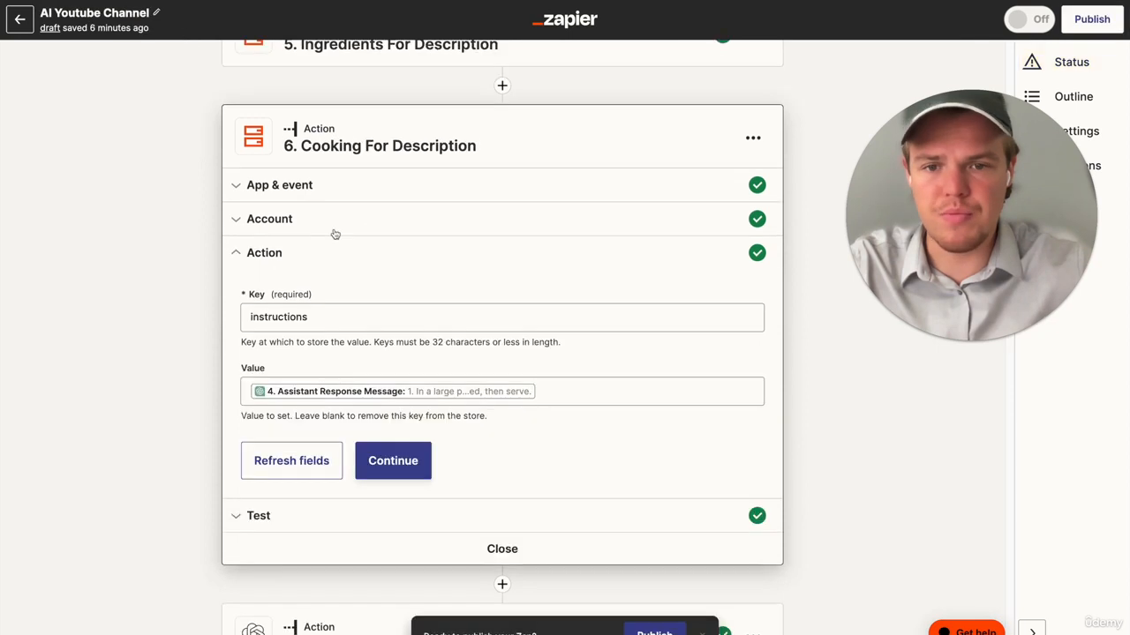
- Switch to the AI Youtube Channel Zap and copy the storage key from its Banner ID action
scroll(335, 235, up, 3)
scroll(335, 235, down, 14)
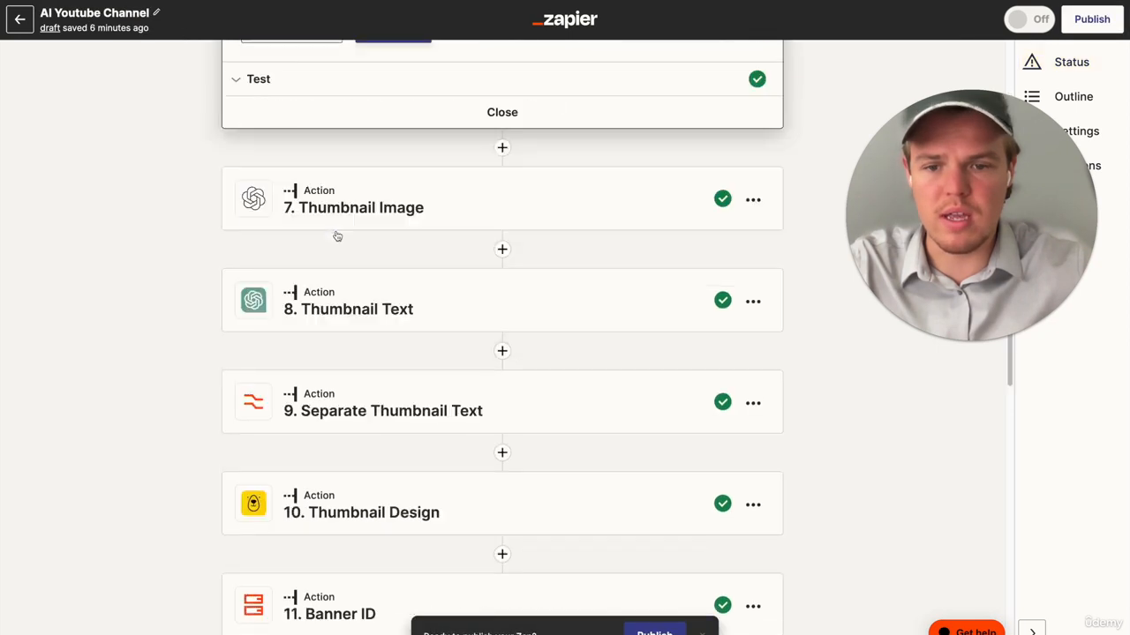
scroll(361, 256, up, 1)
click(379, 282)
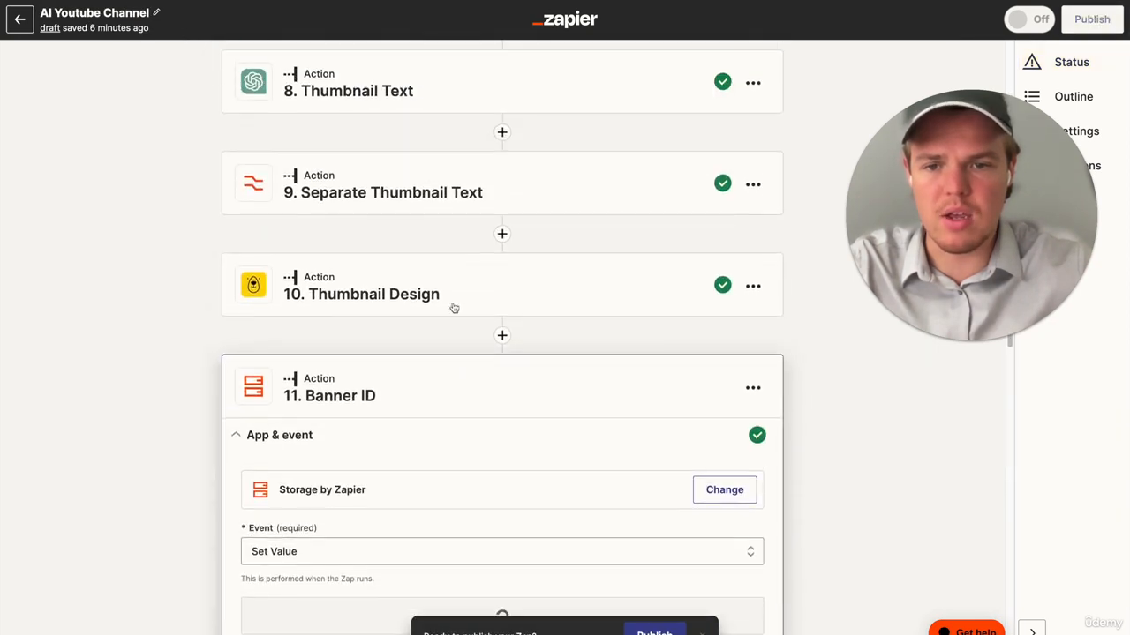
click(433, 330)
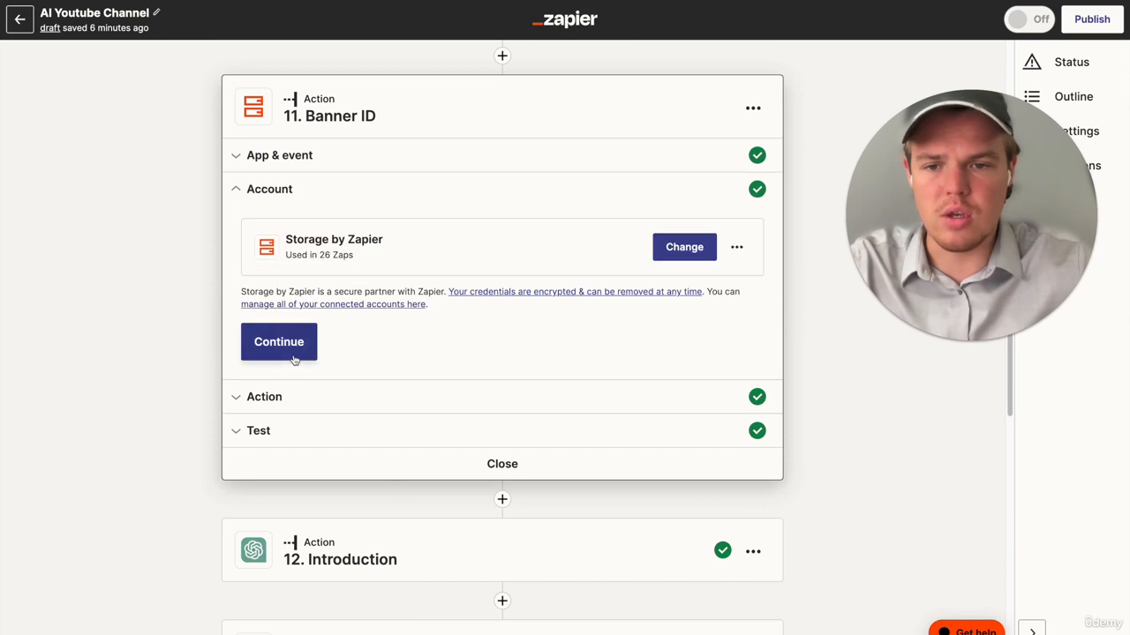
click(295, 354)
double_click(309, 291)
key(super+c)
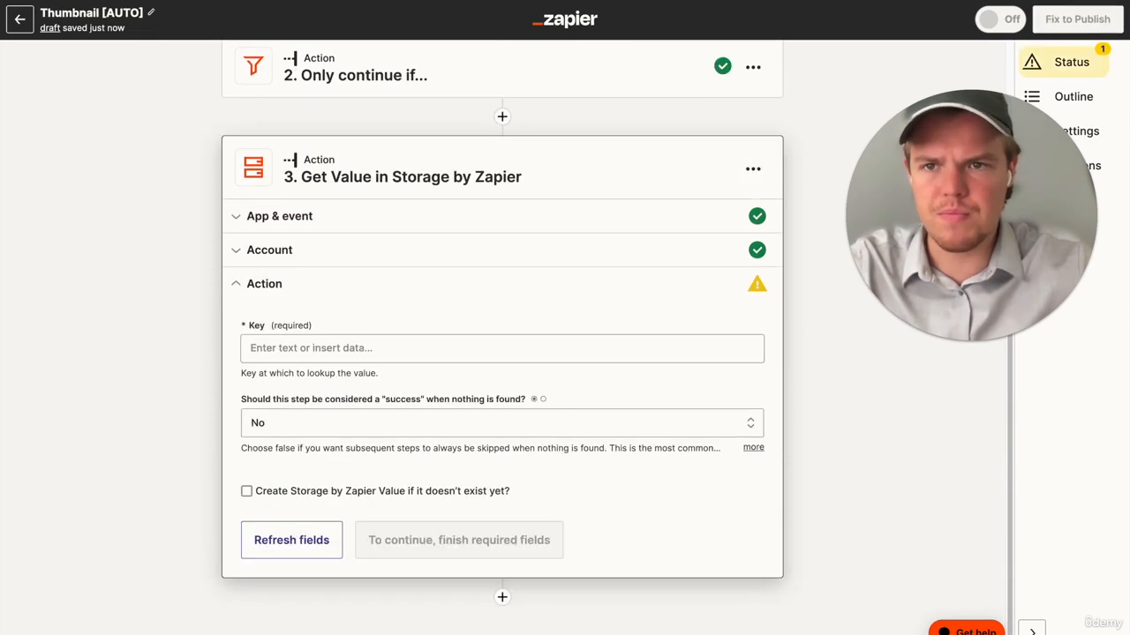
- Set the Get Value key in the Thumbnail [AUTO] Zap to "cookthumb" and test the action
click(342, 345)
key(super+v)
click(179, 352)
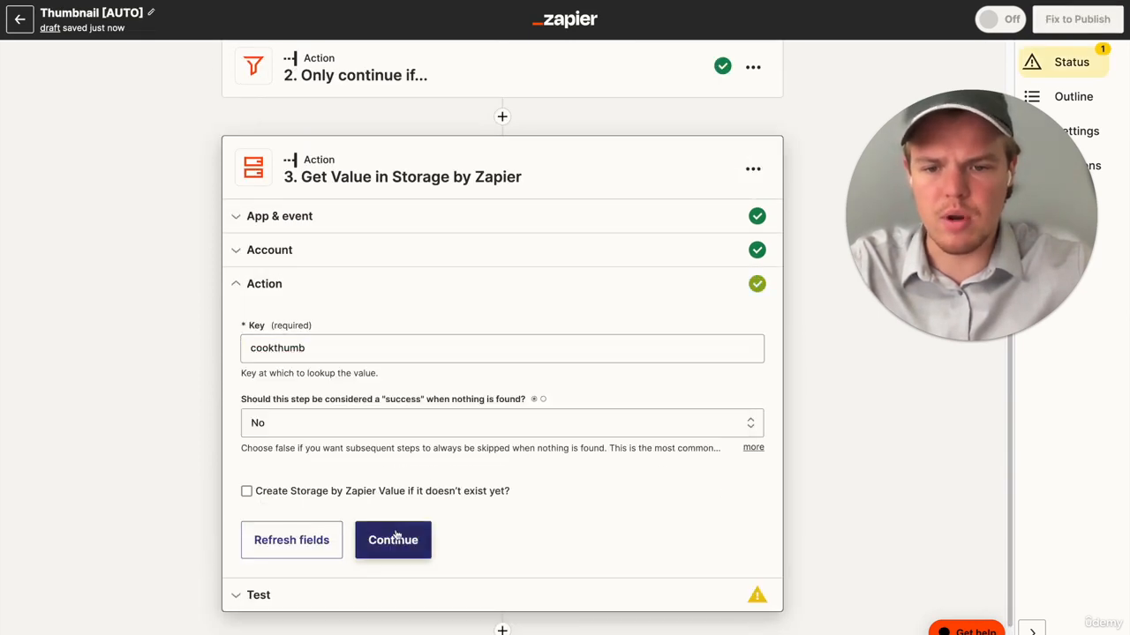
click(396, 539)
click(379, 585)
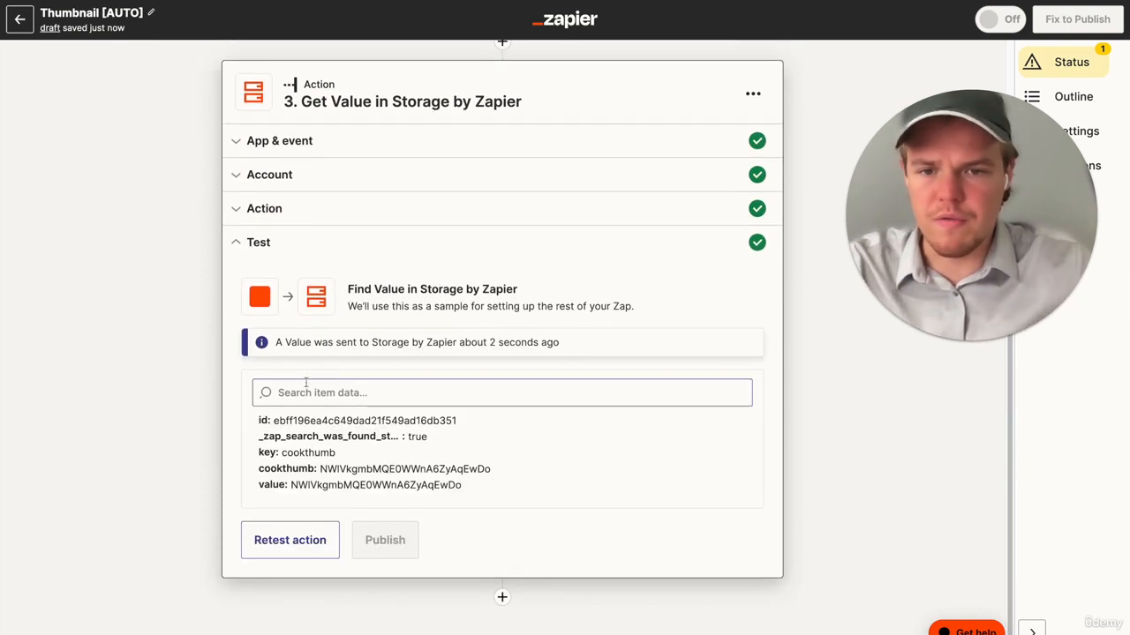
scroll(370, 376, up, 2)
scroll(371, 376, down, 2)
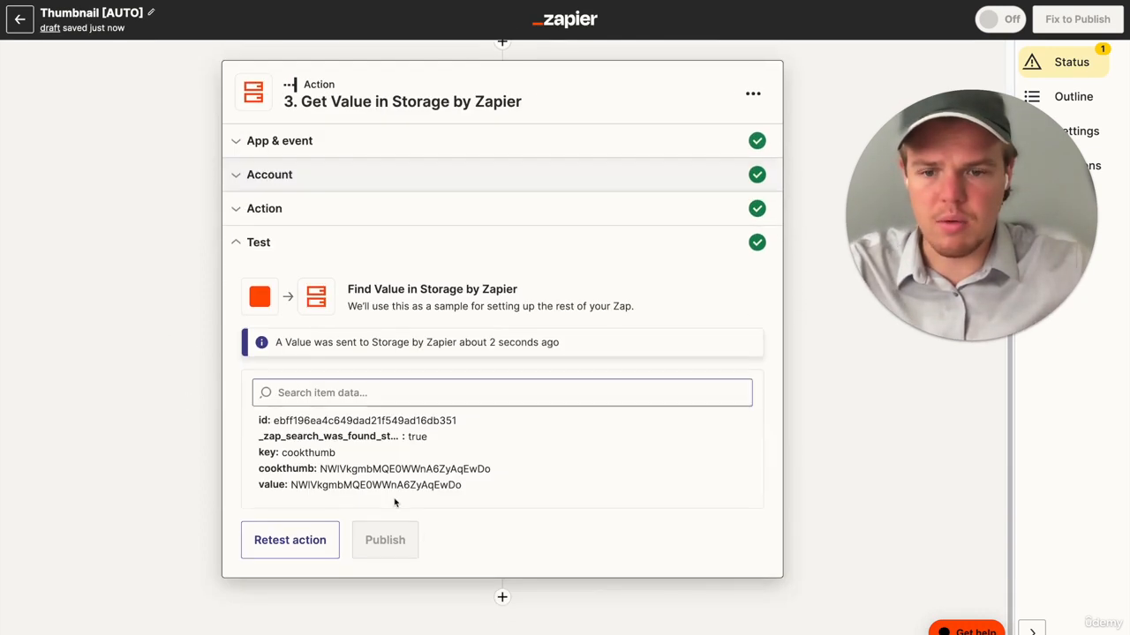
- Add Storage by Zapier as the fourth step of the Thumbnail [AUTO] Zap with the Get Value event
click(503, 597)
text(stor)
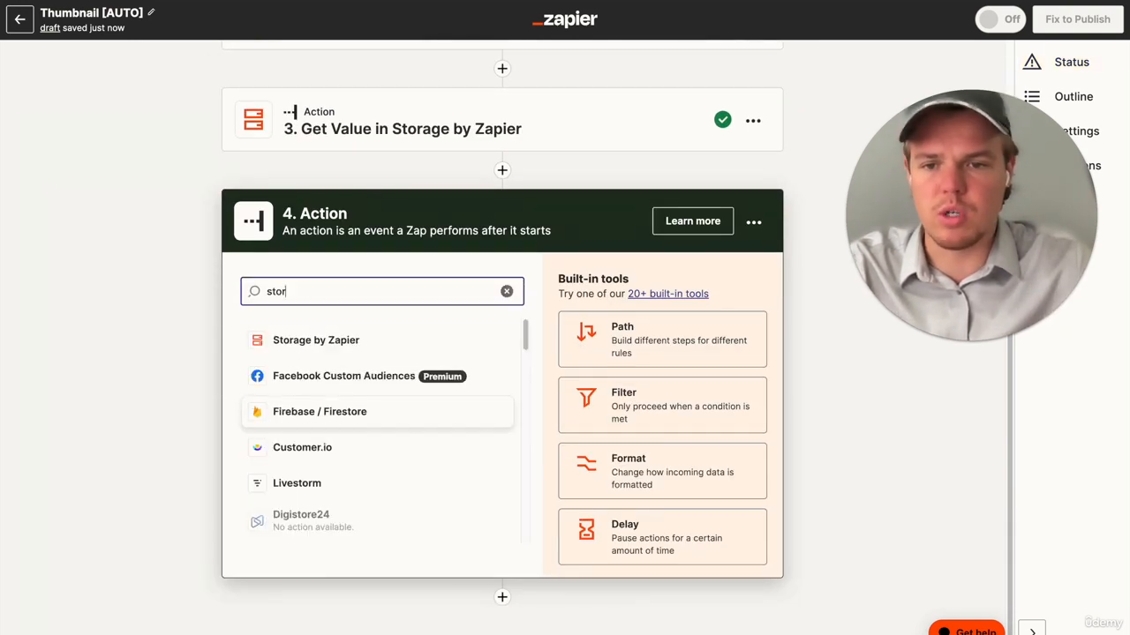
click(421, 343)
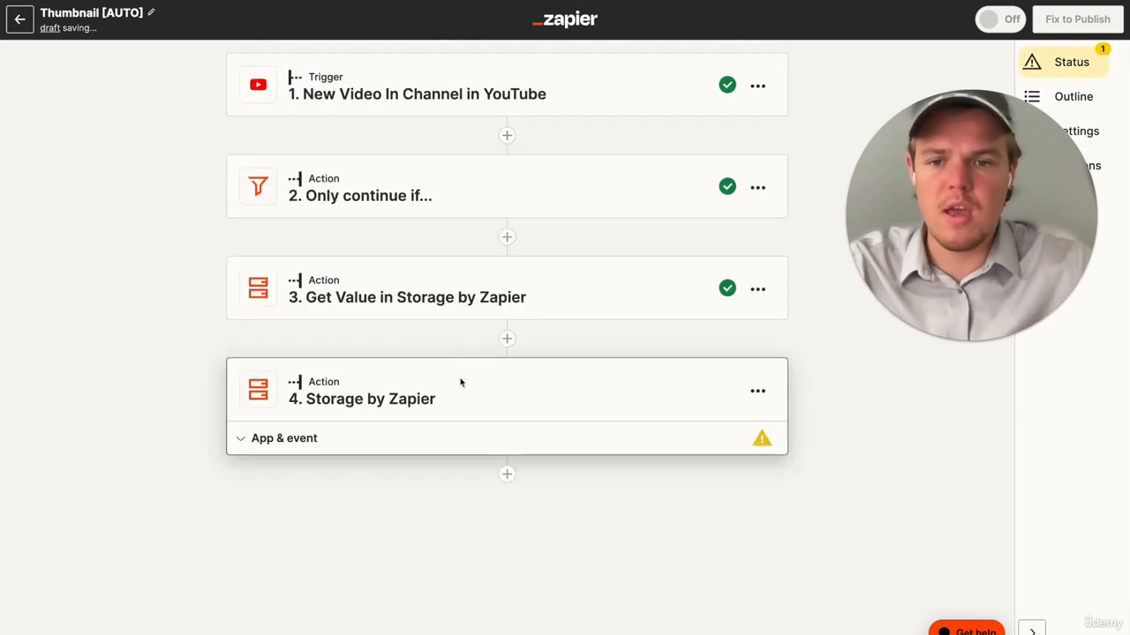
click(371, 558)
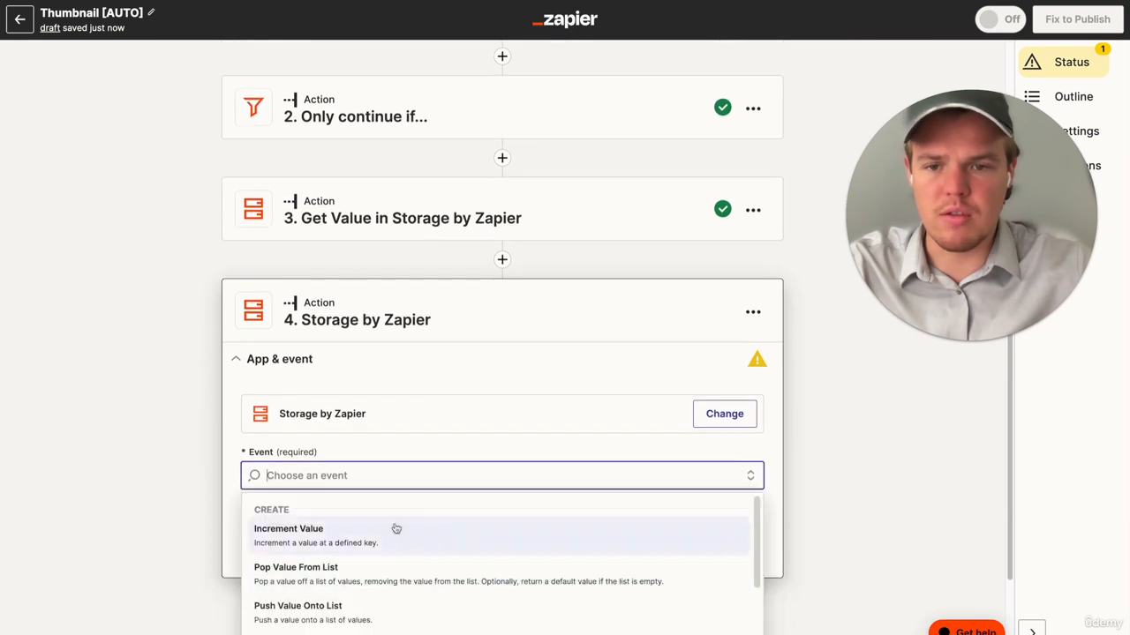
scroll(420, 477, down, 5)
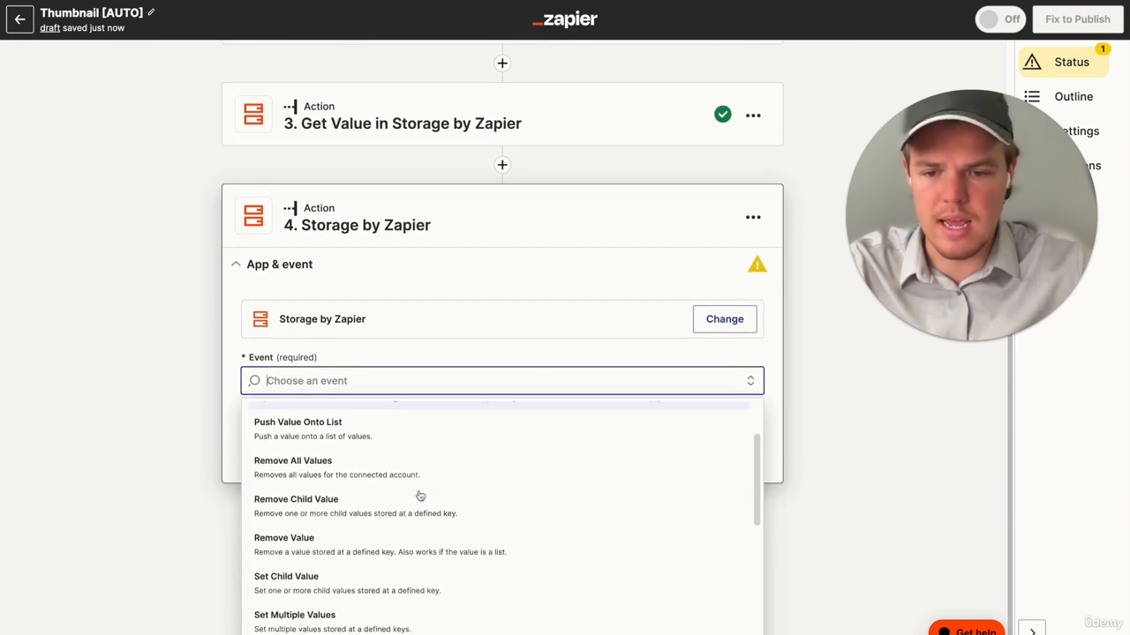
scroll(338, 508, down, 3)
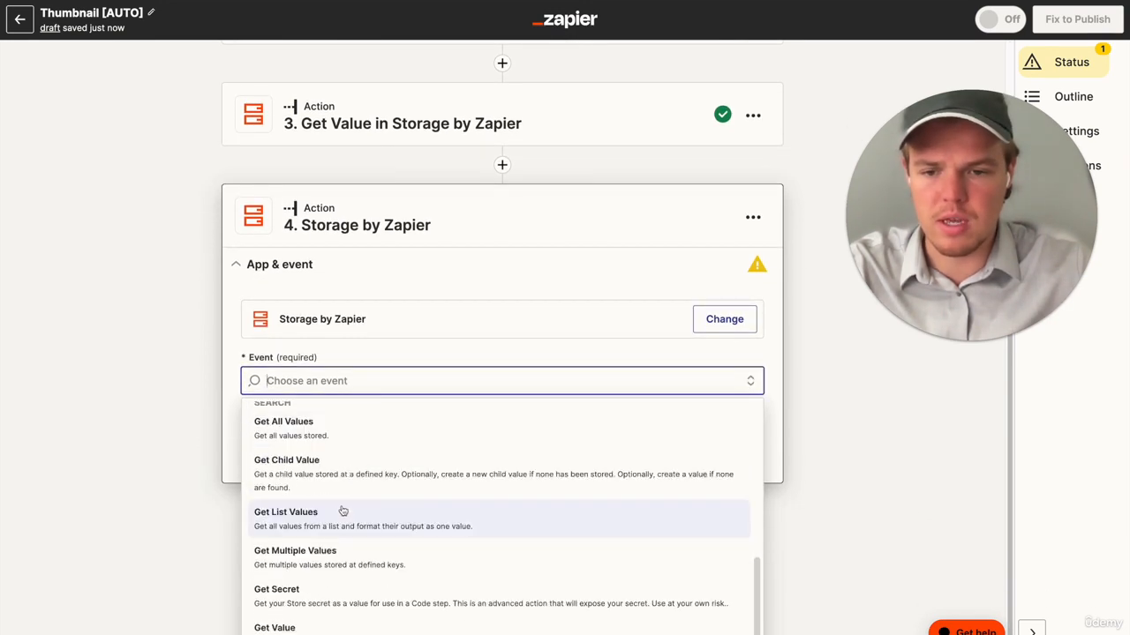
click(319, 618)
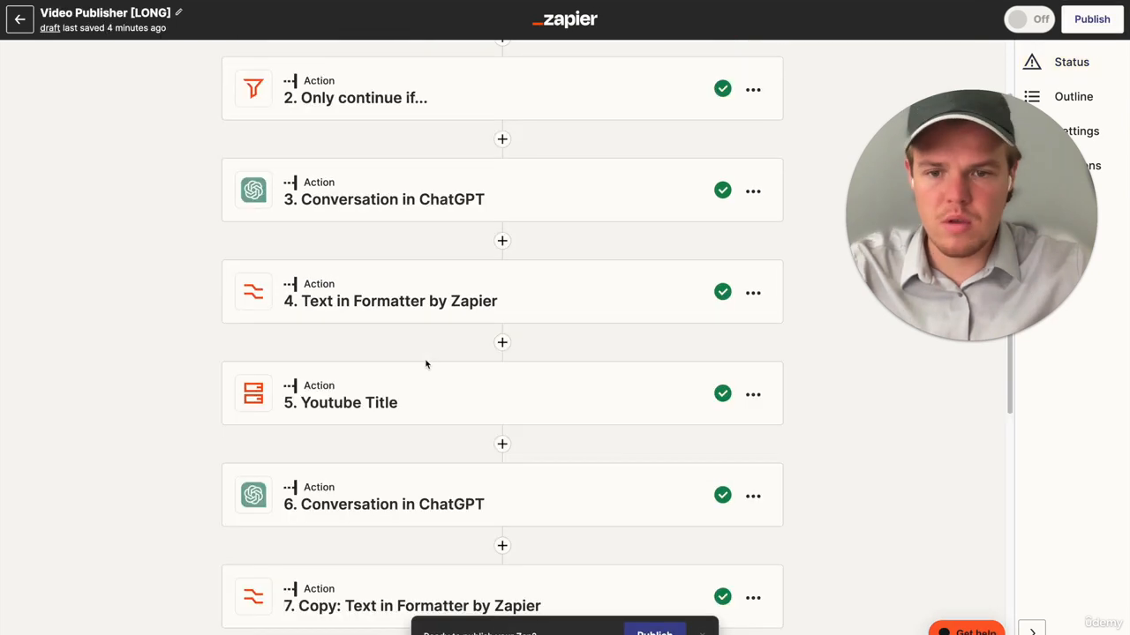
- Switch to the Video Publisher [LONG] Zap and copy the storage key from its Youtube Title action
scroll(424, 366, down, 2)
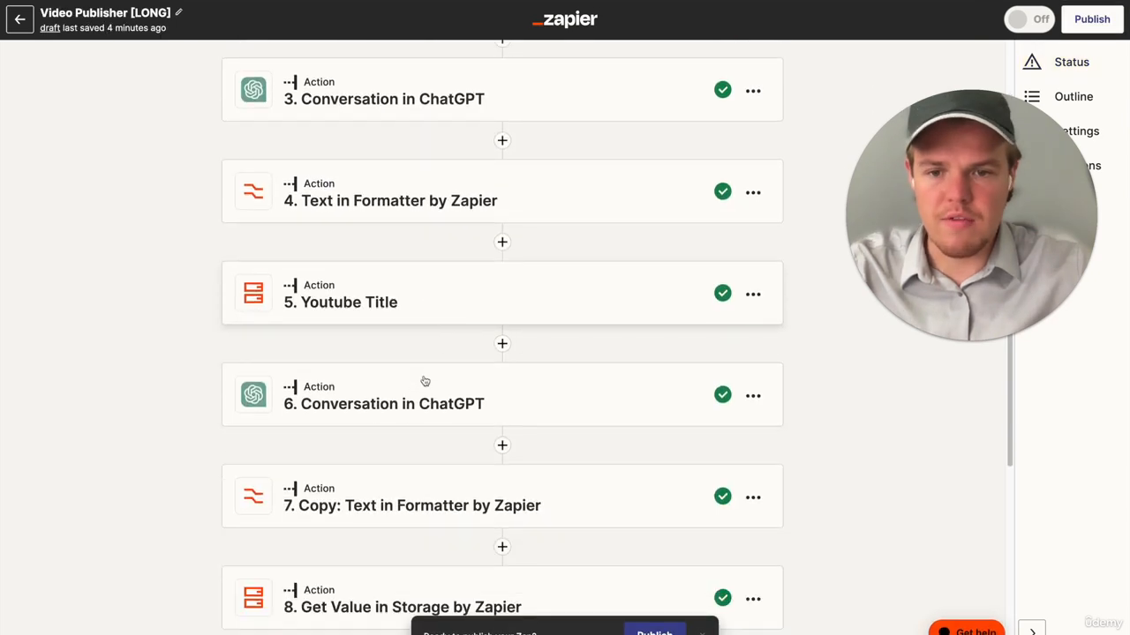
click(413, 306)
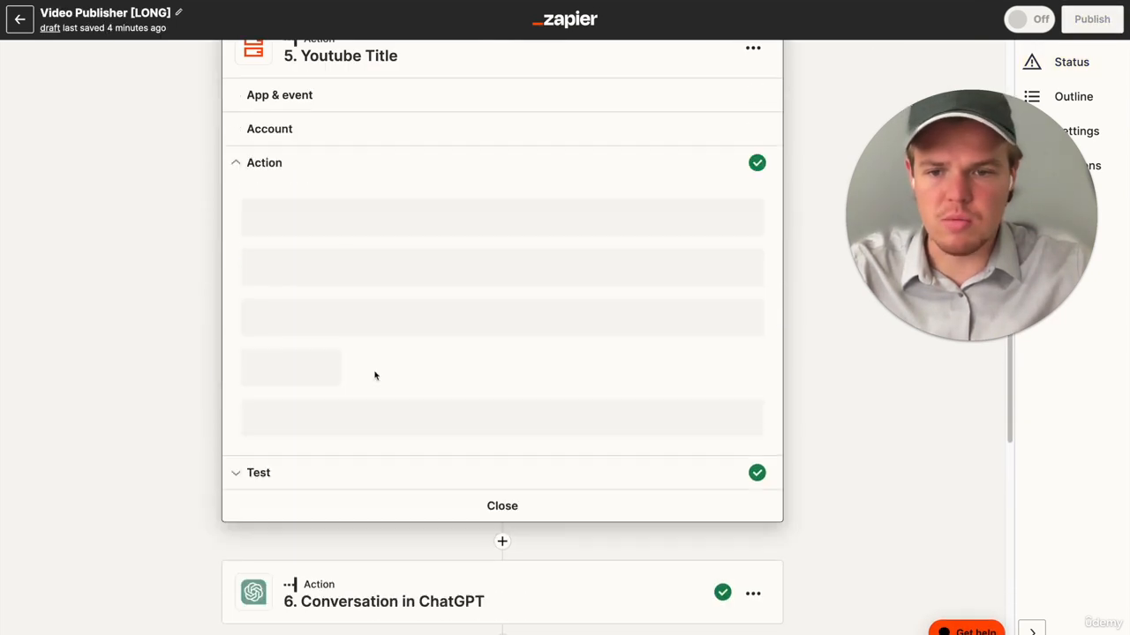
double_click(344, 225)
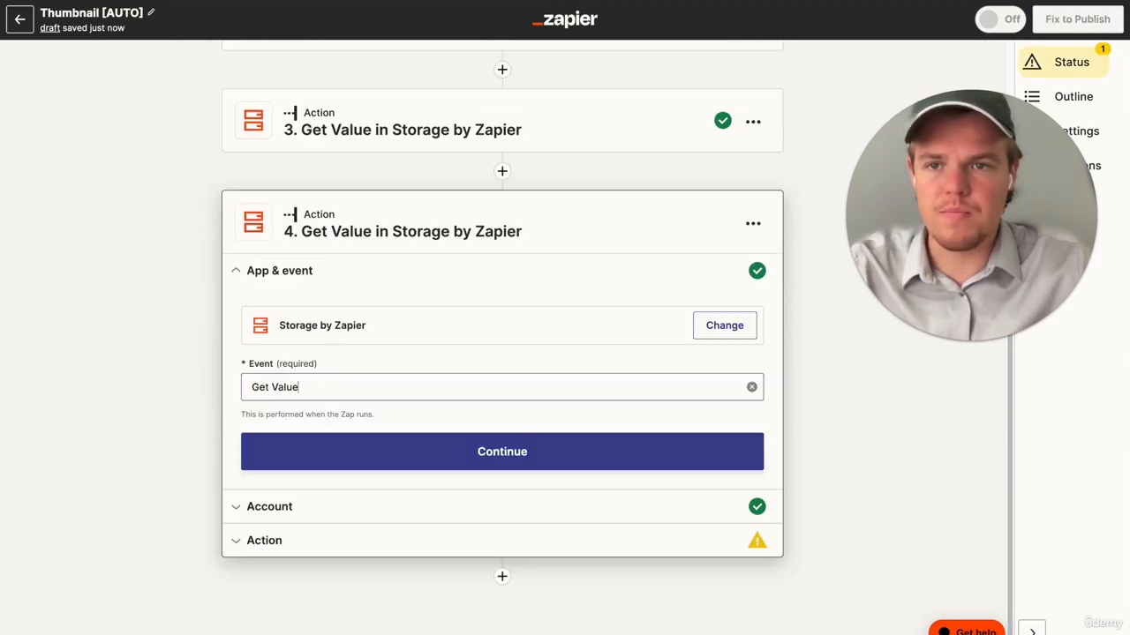
click(298, 386)
click(200, 370)
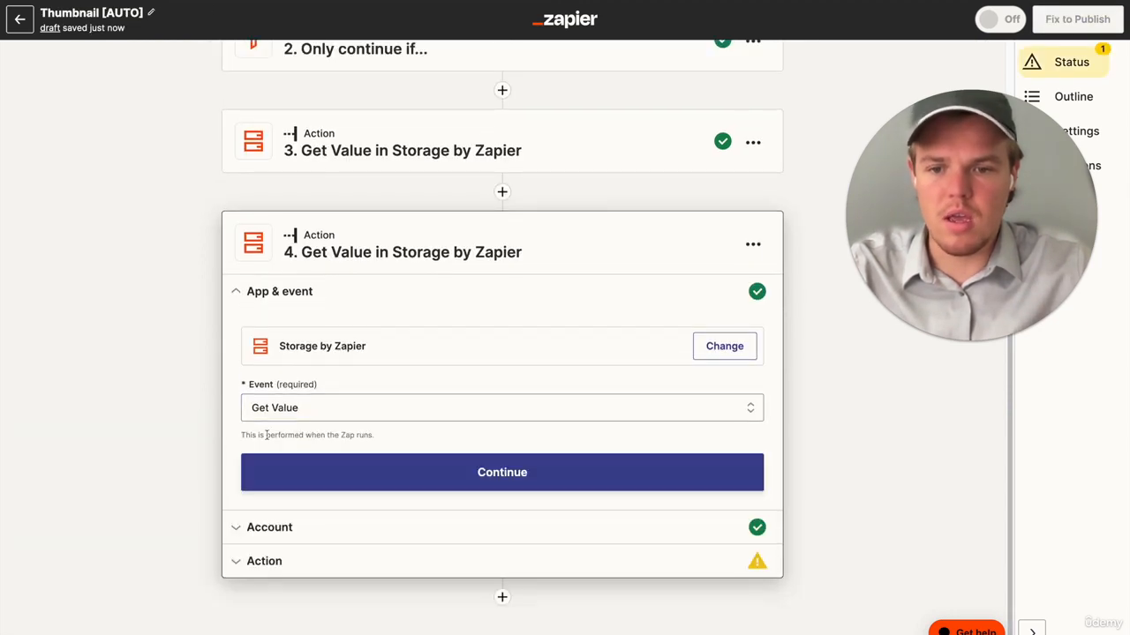
- Back in the Thumbnail [AUTO] Zap, set the fourth step's Get Value key to "utubefoodtitle" and test the action
click(324, 529)
click(303, 517)
scroll(296, 510, down, 2)
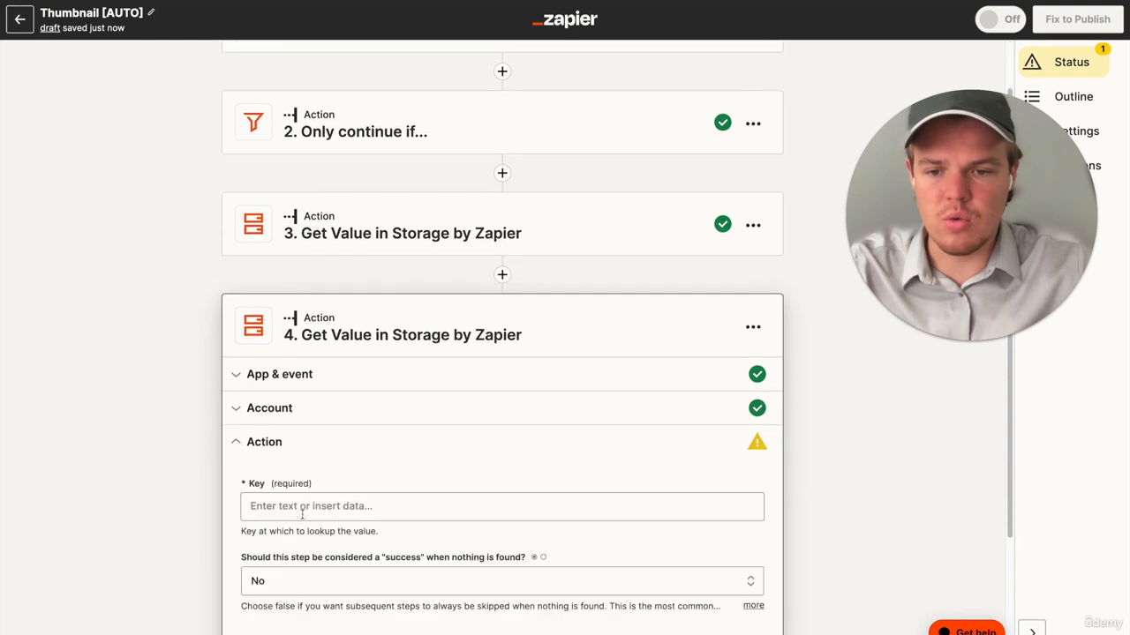
click(325, 434)
text(utubefoodtitle)
click(186, 442)
scroll(398, 547, down, 1)
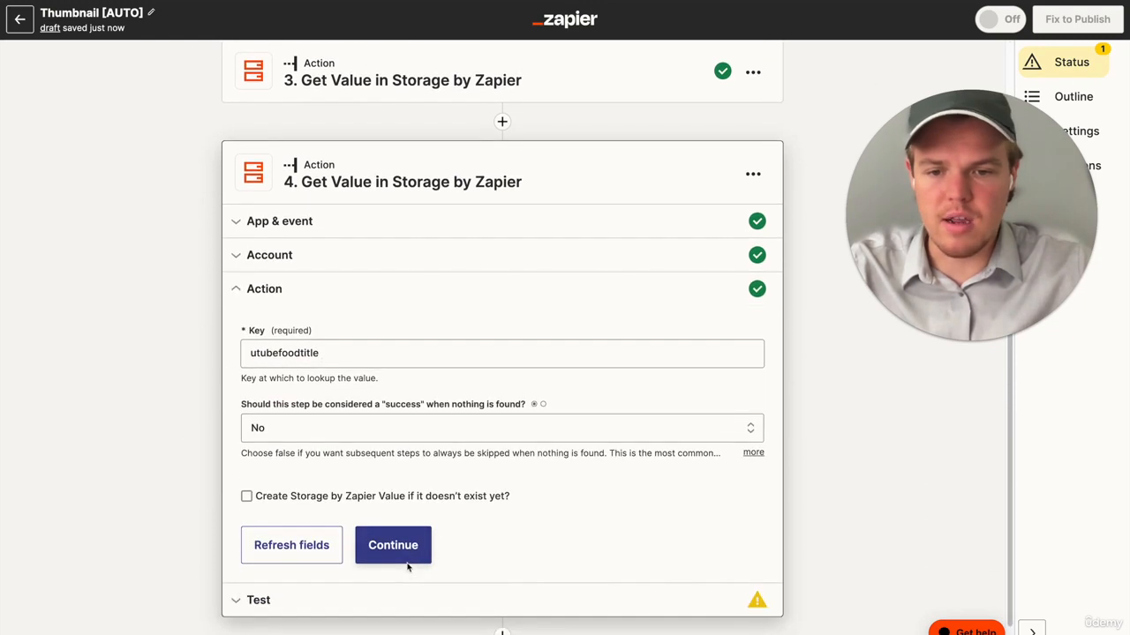
click(401, 549)
click(353, 591)
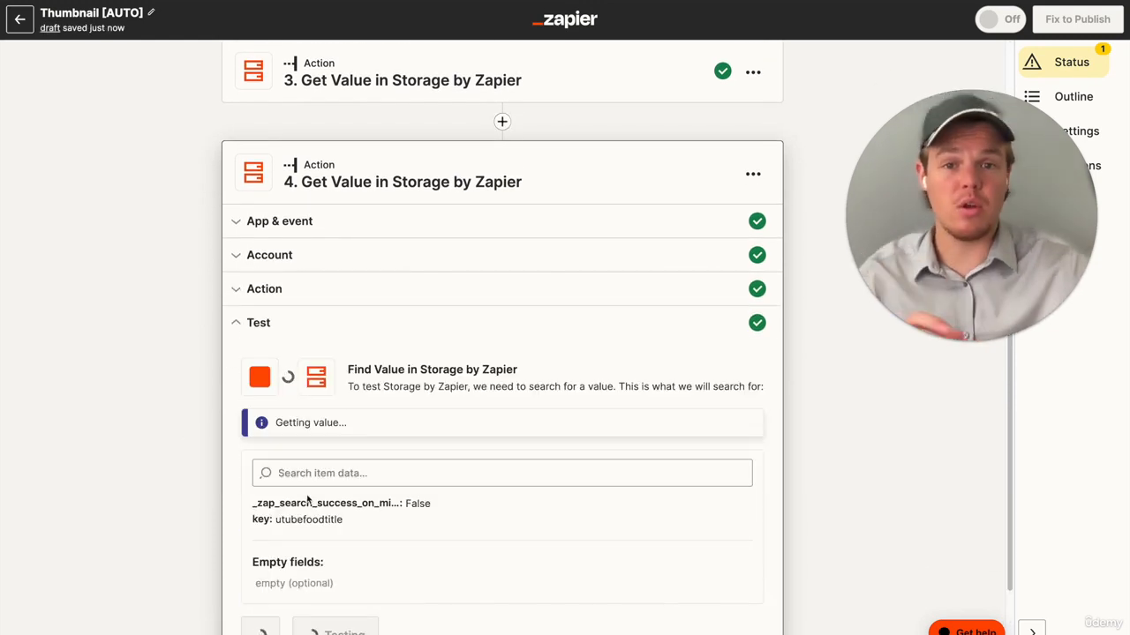
scroll(309, 501, down, 1)
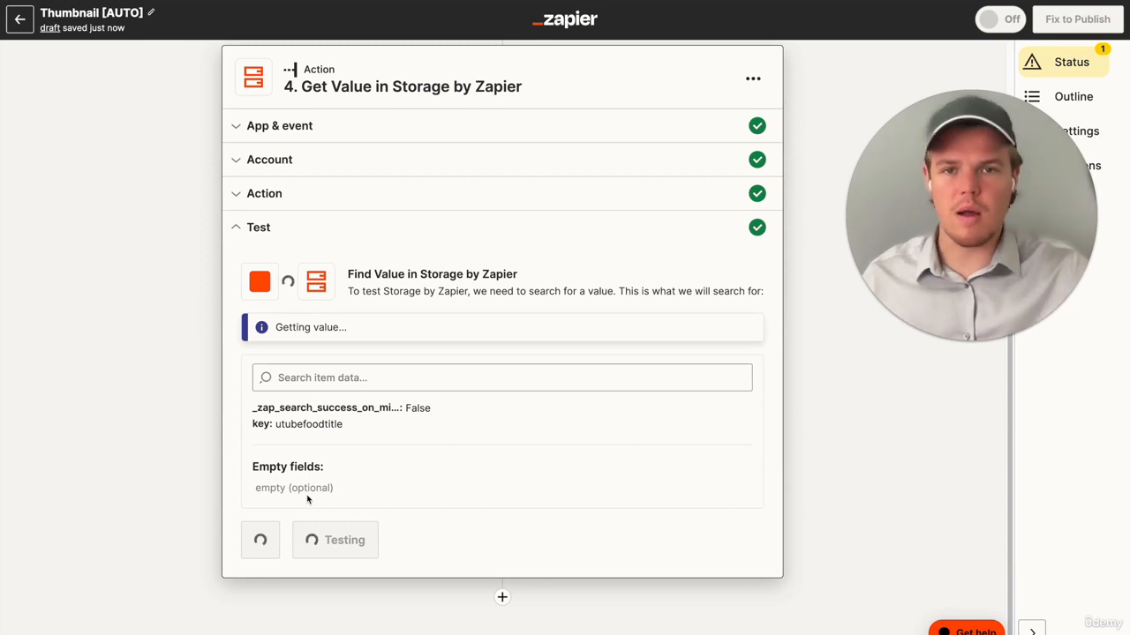
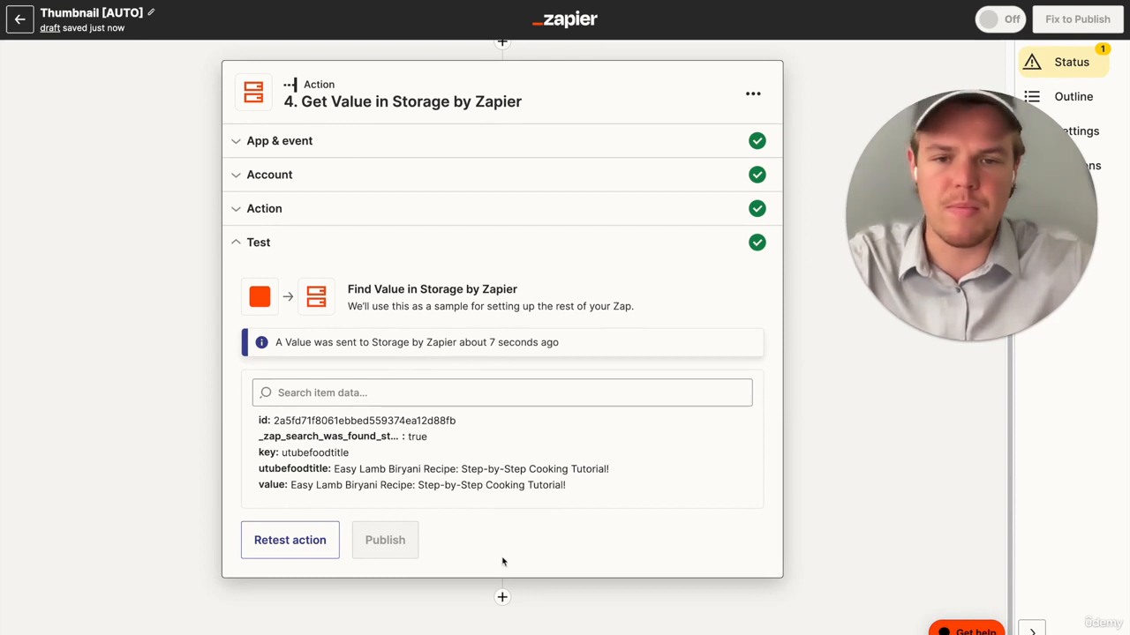
- Add a fifth step to the Thumbnail [AUTO] Zap and set its app to Bannerbear
click(501, 597)
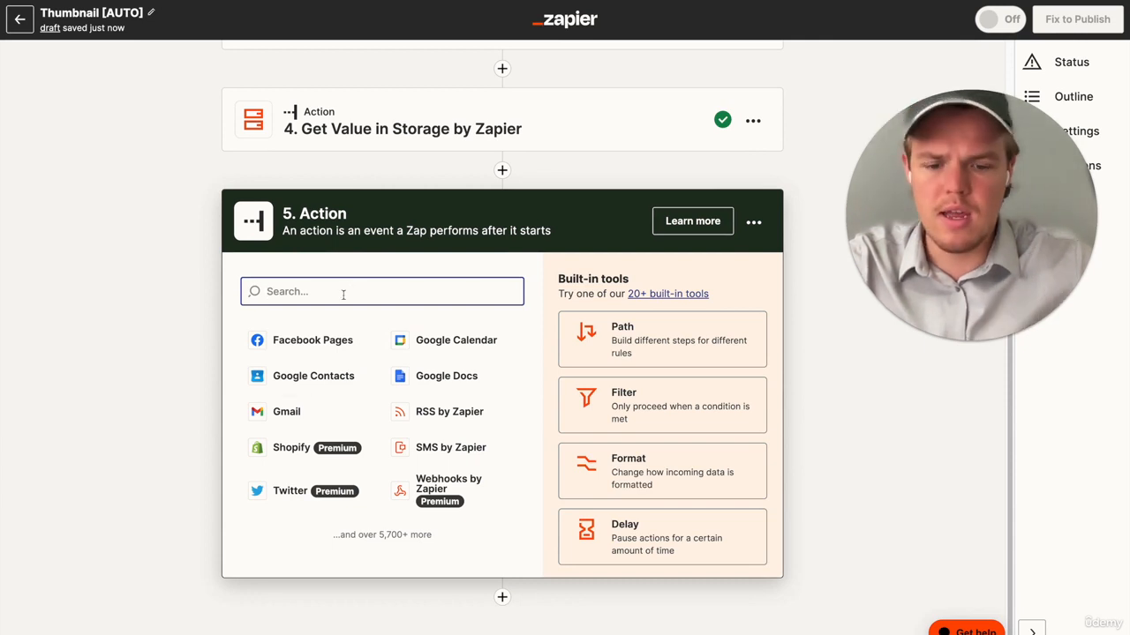
click(303, 369)
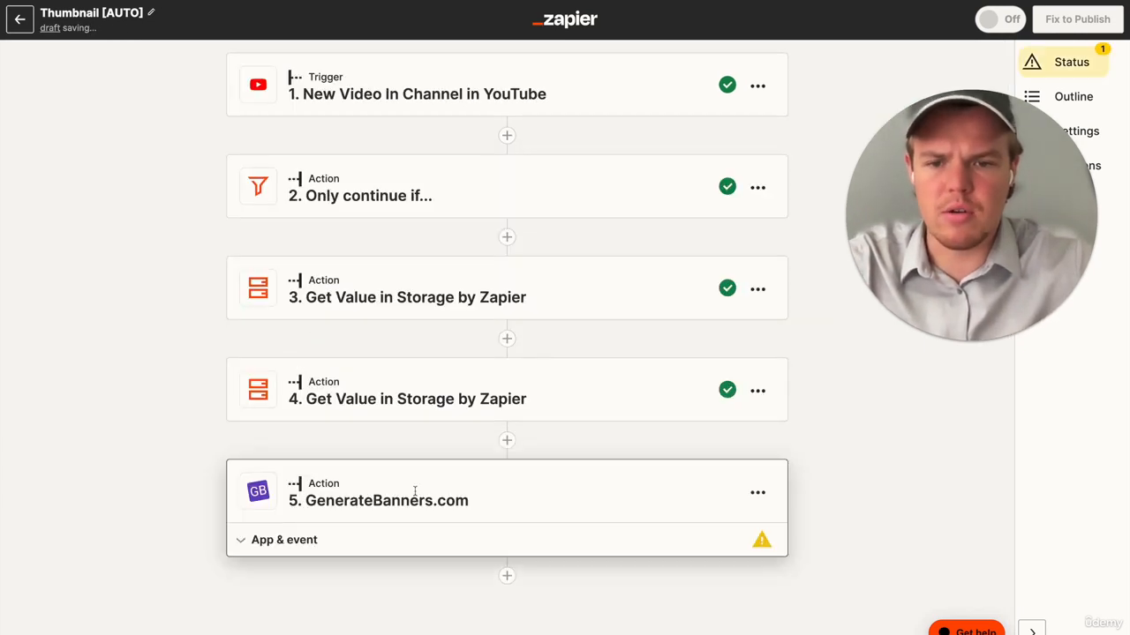
click(695, 596)
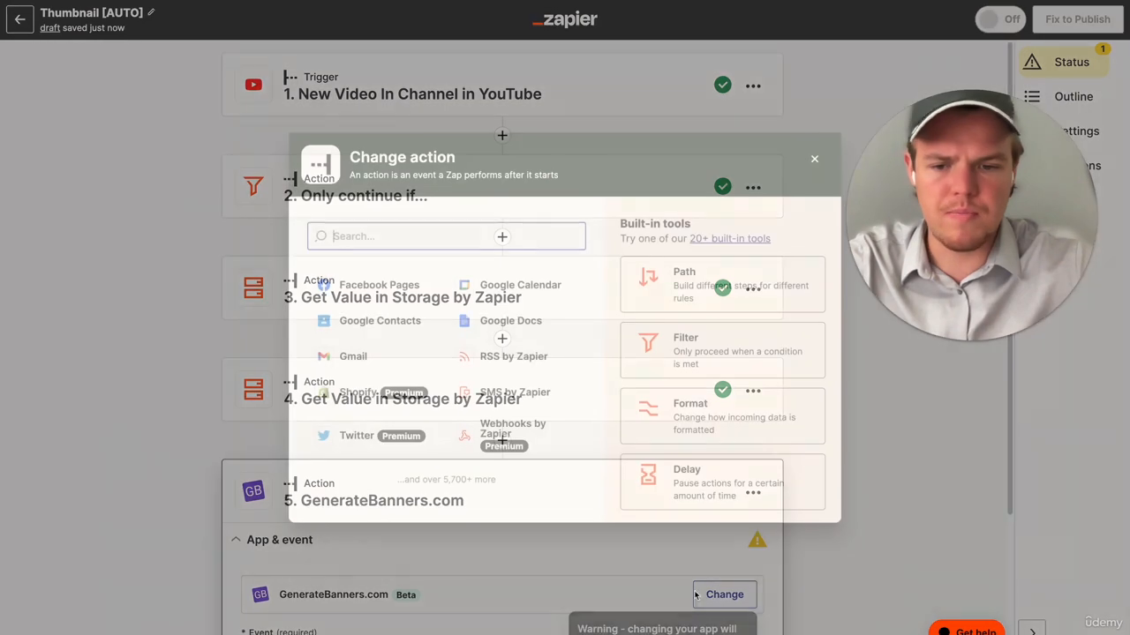
text(banner)
click(371, 286)
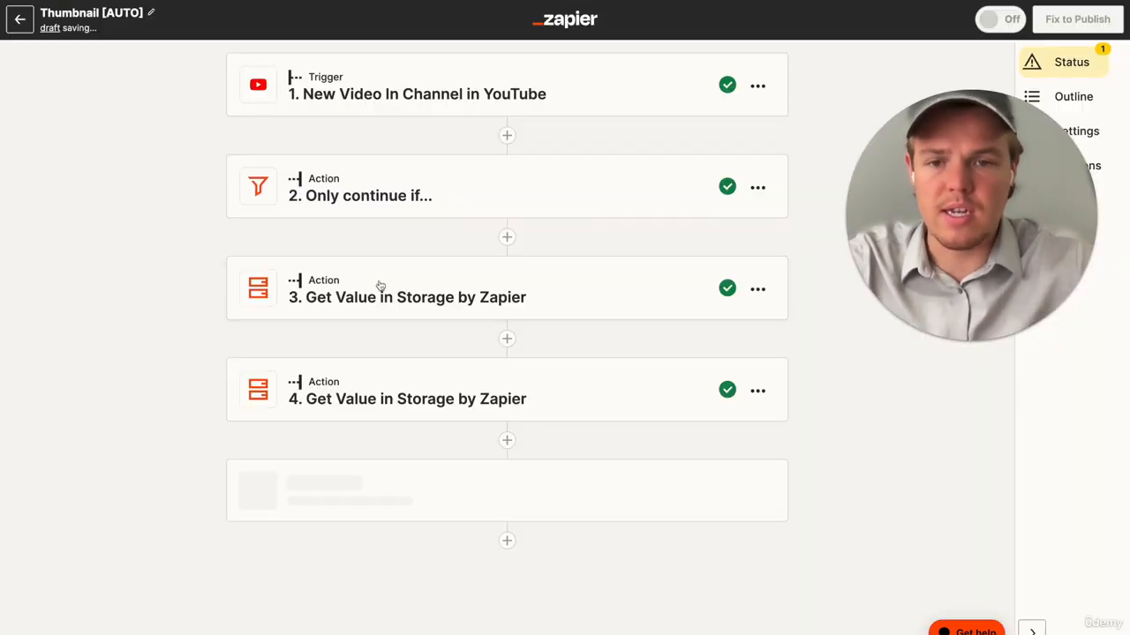
- Set the Bannerbear step's event to Find Image and connect the Youtube Course account
click(421, 471)
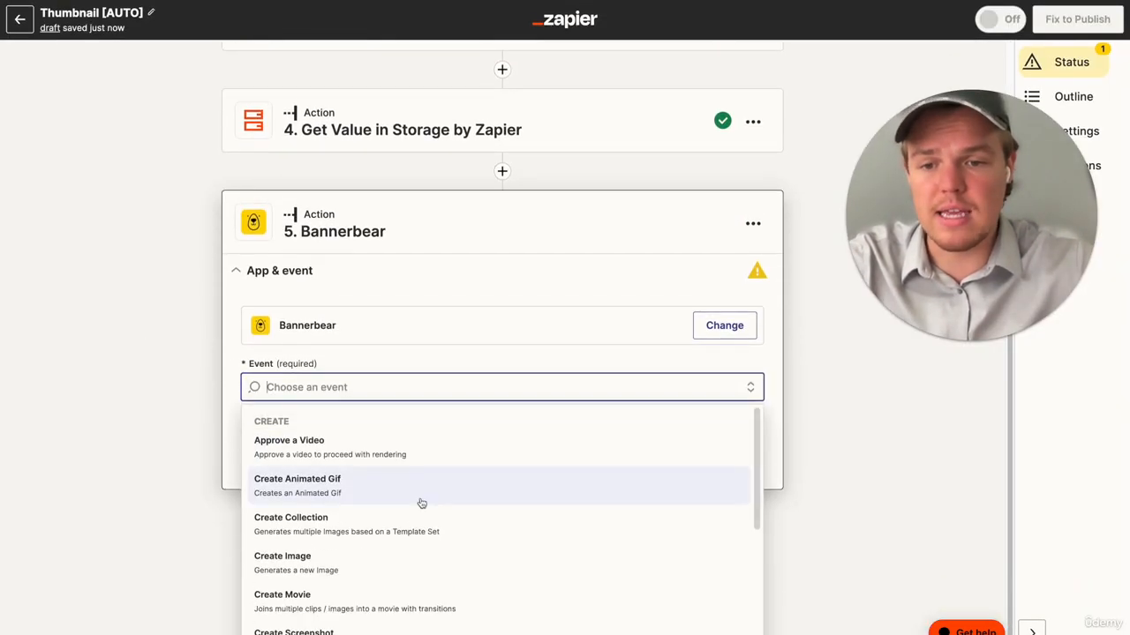
scroll(421, 502, down, 5)
click(402, 584)
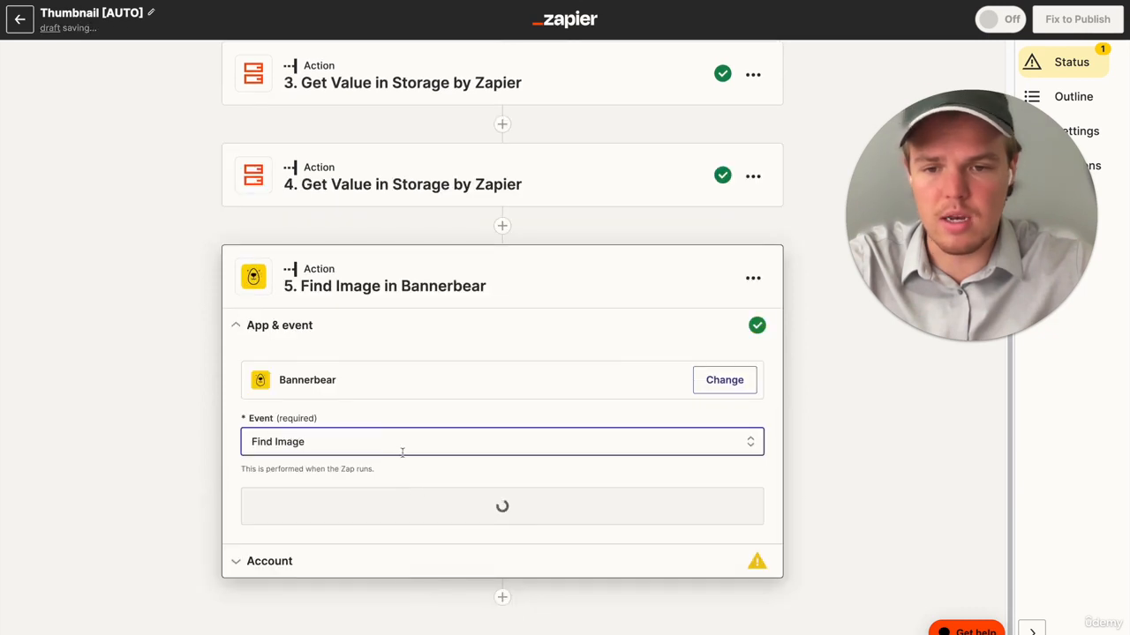
click(405, 514)
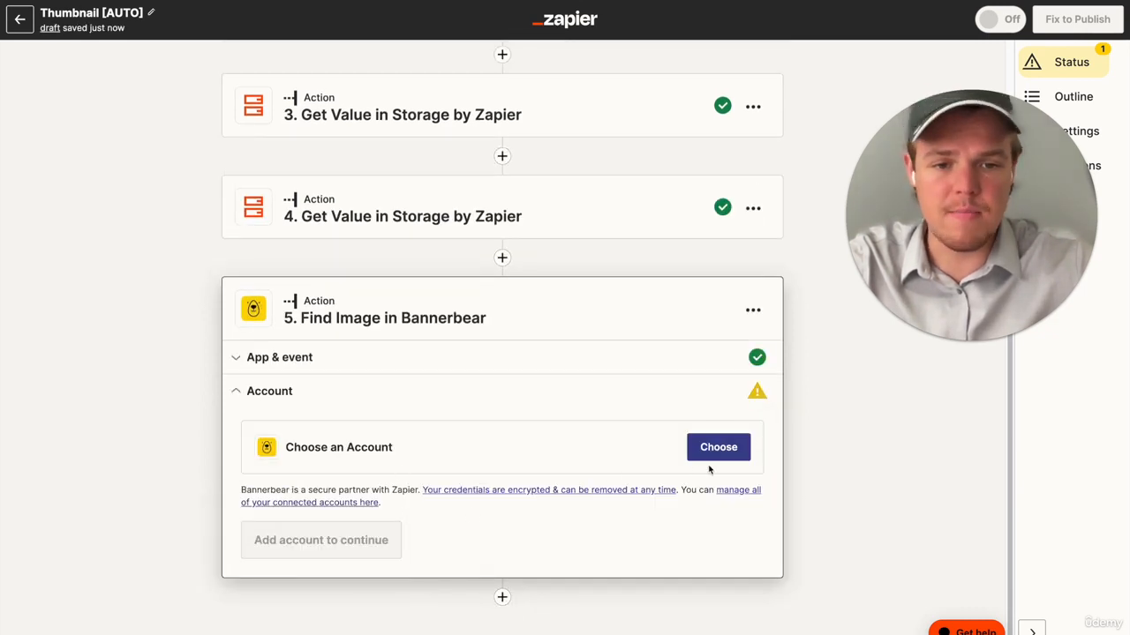
click(711, 450)
click(437, 453)
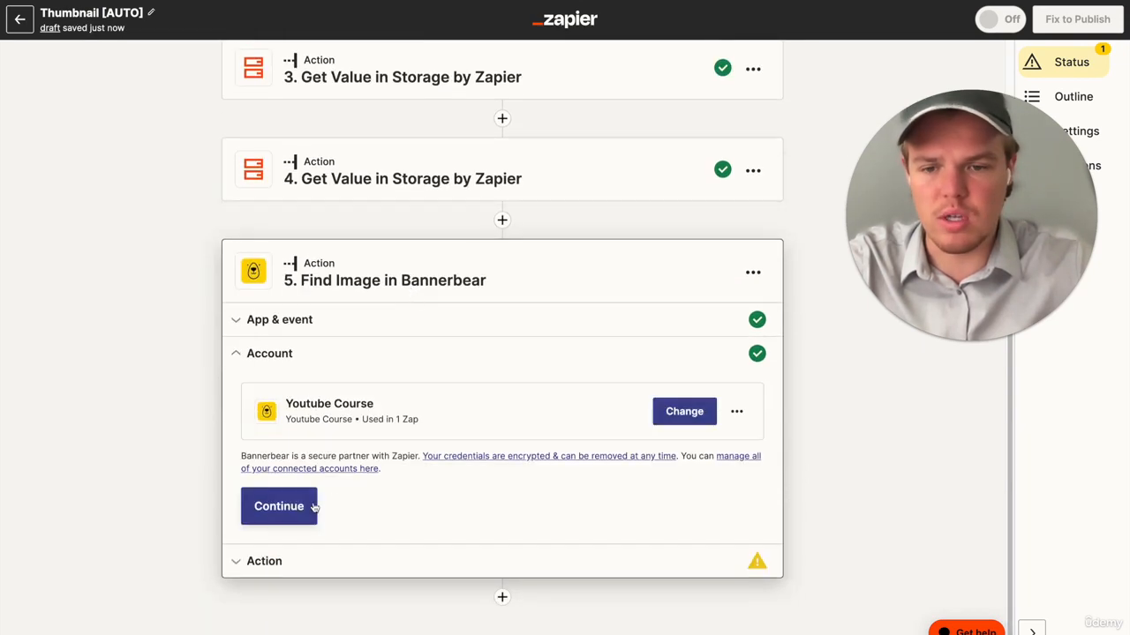
click(313, 506)
- Map the Find Image action's Image ID to the Value field of step 3, Get Value in Storage by Zapier
click(360, 411)
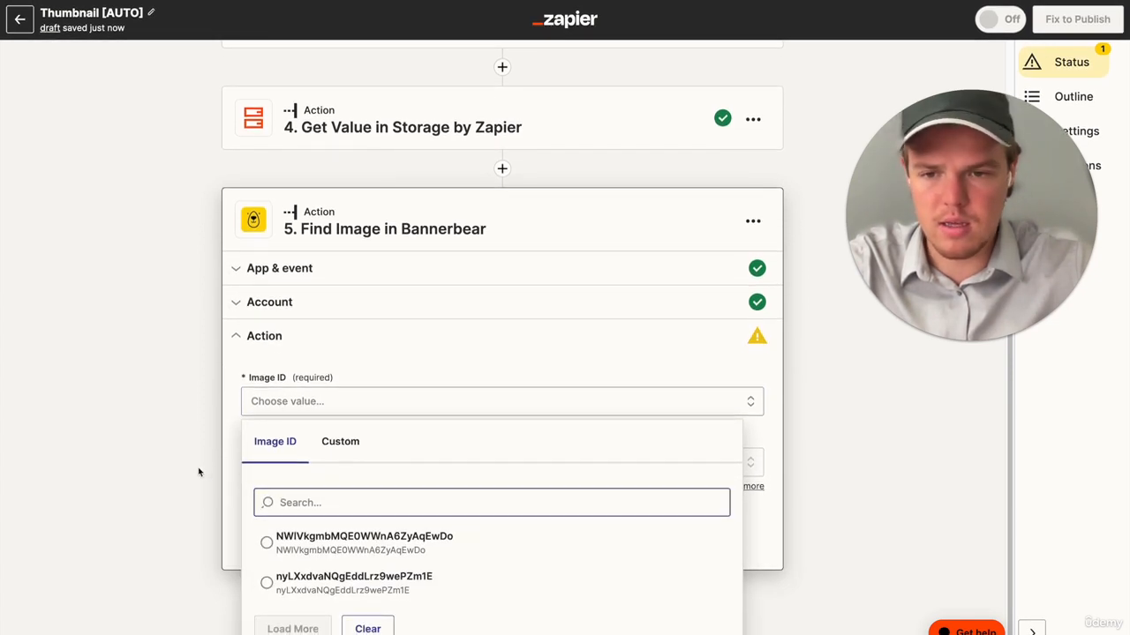
click(202, 398)
click(313, 411)
click(335, 451)
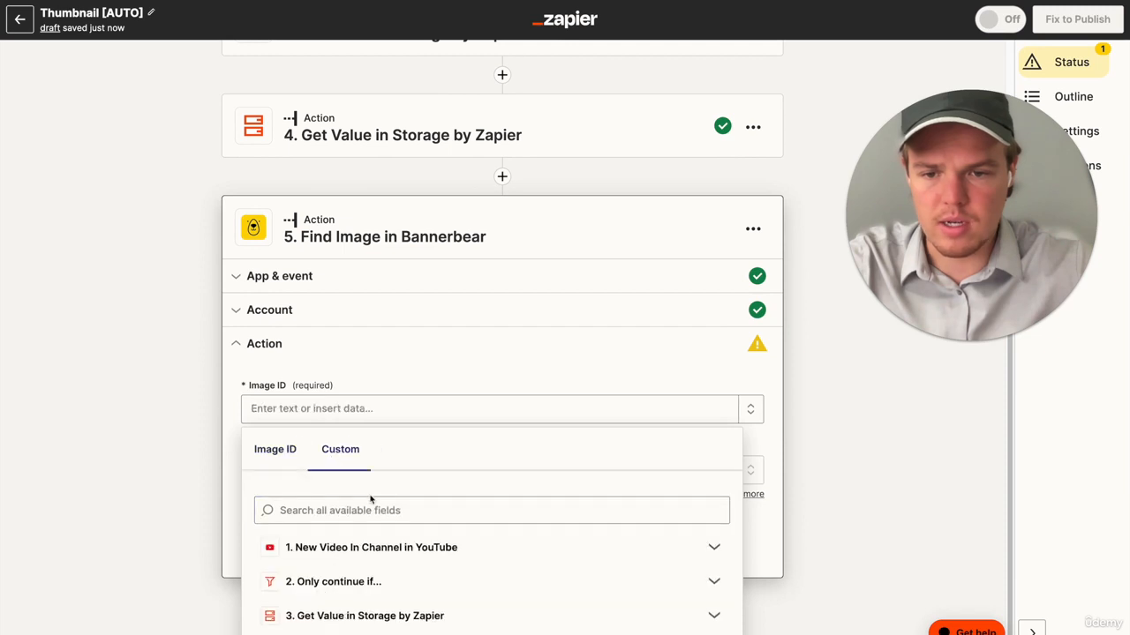
click(398, 588)
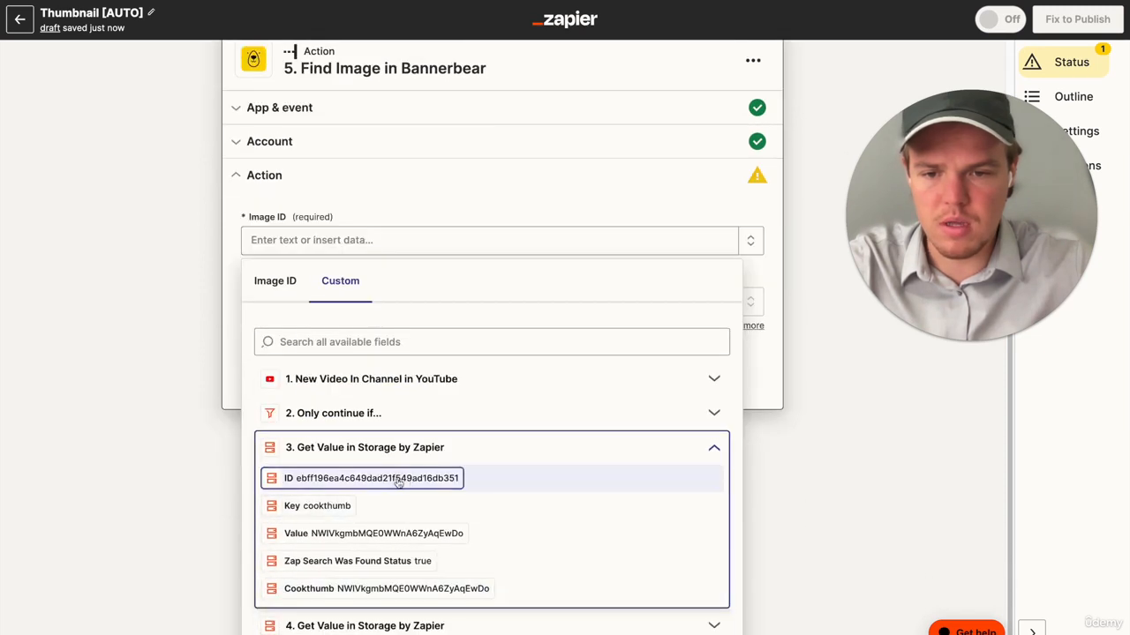
click(398, 478)
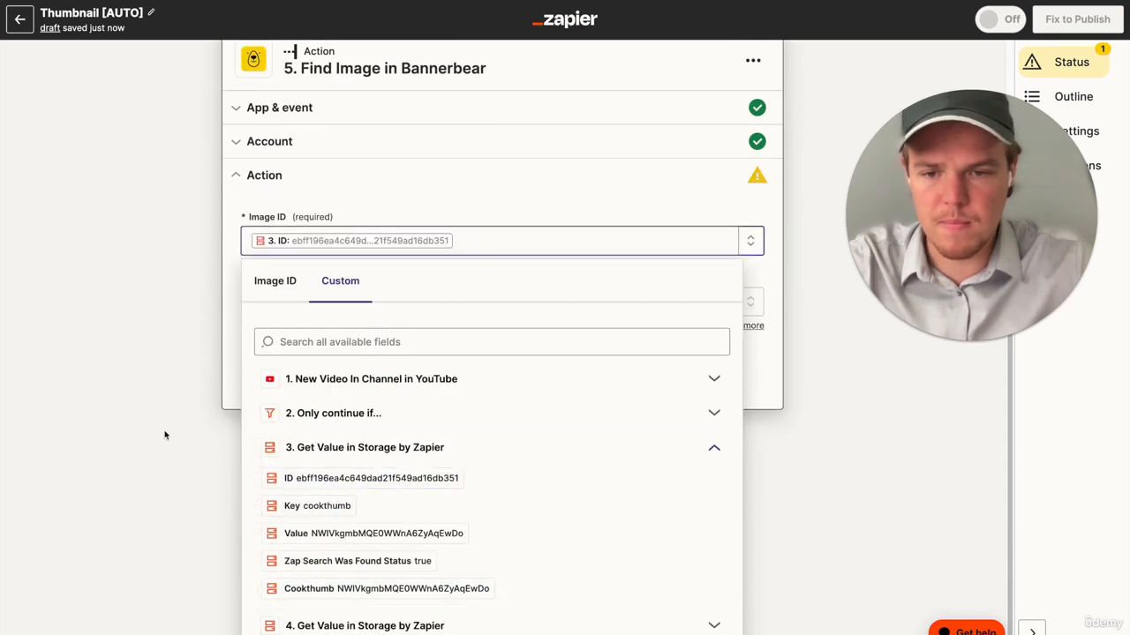
key(BackSpace)
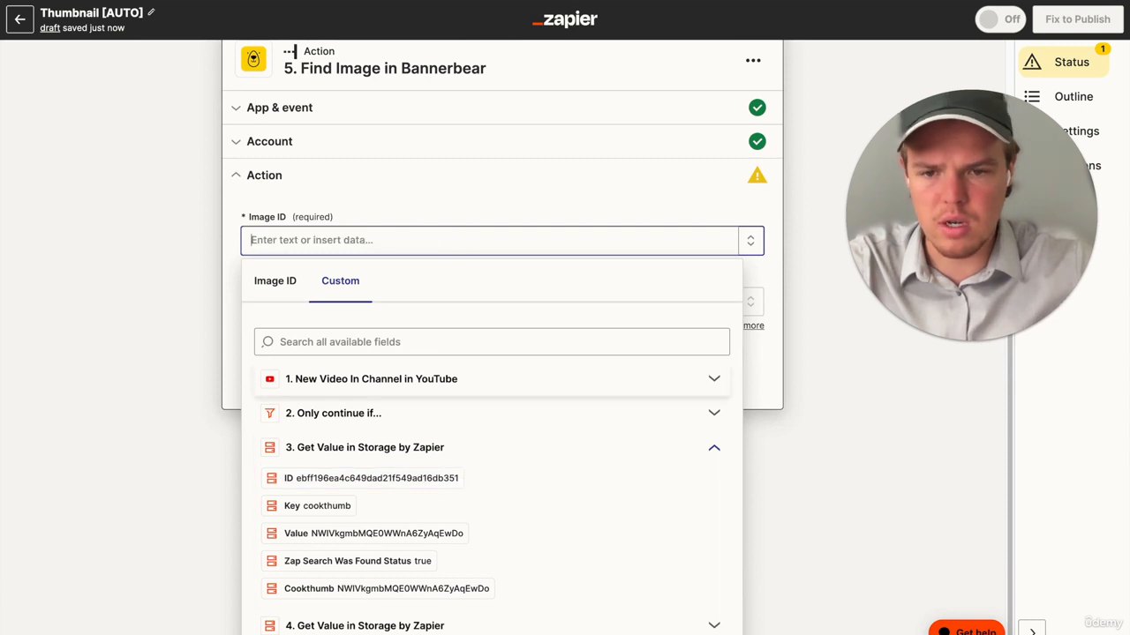
click(405, 534)
click(159, 457)
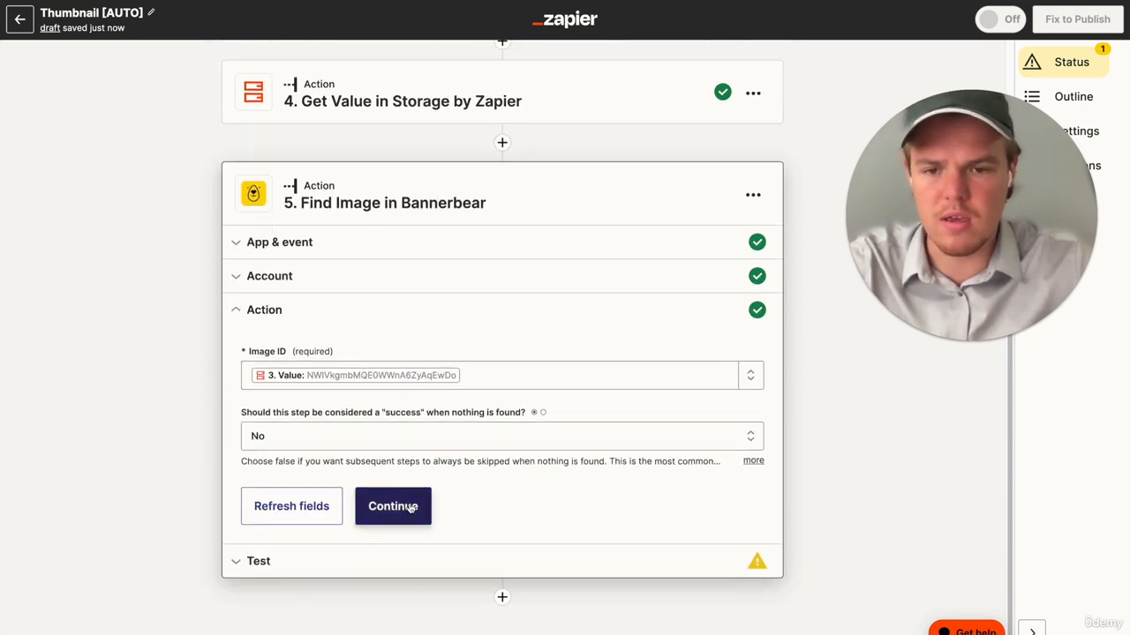
- Test the Find Image action and view the returned image_url_jpg link in a new browser tab
click(393, 506)
click(371, 542)
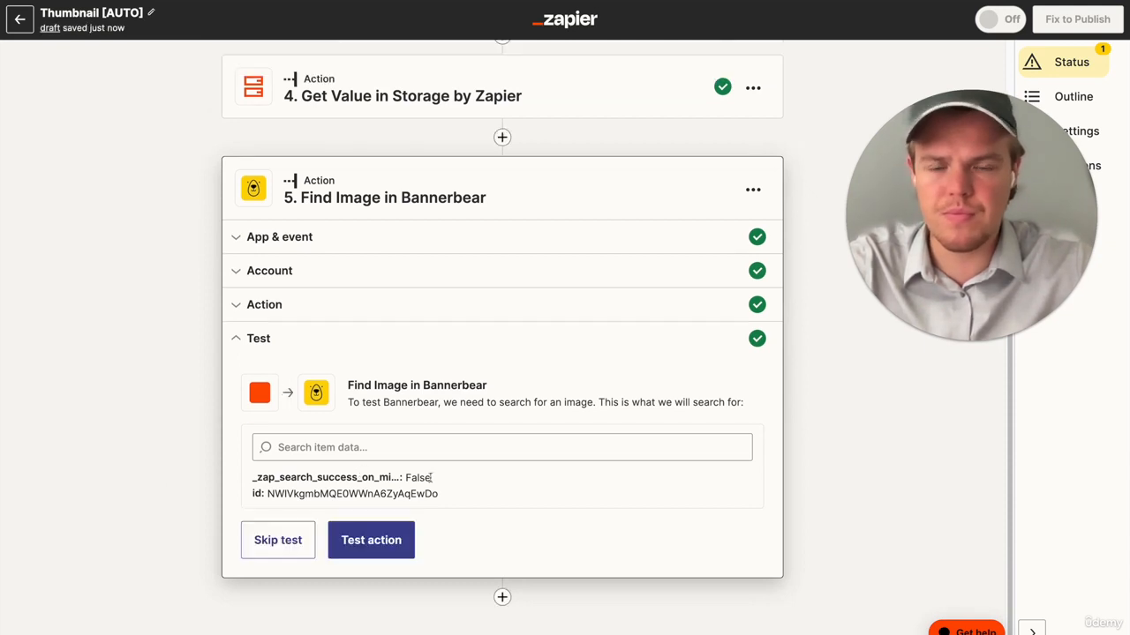
scroll(157, 514, down, 5)
triple_click(424, 418)
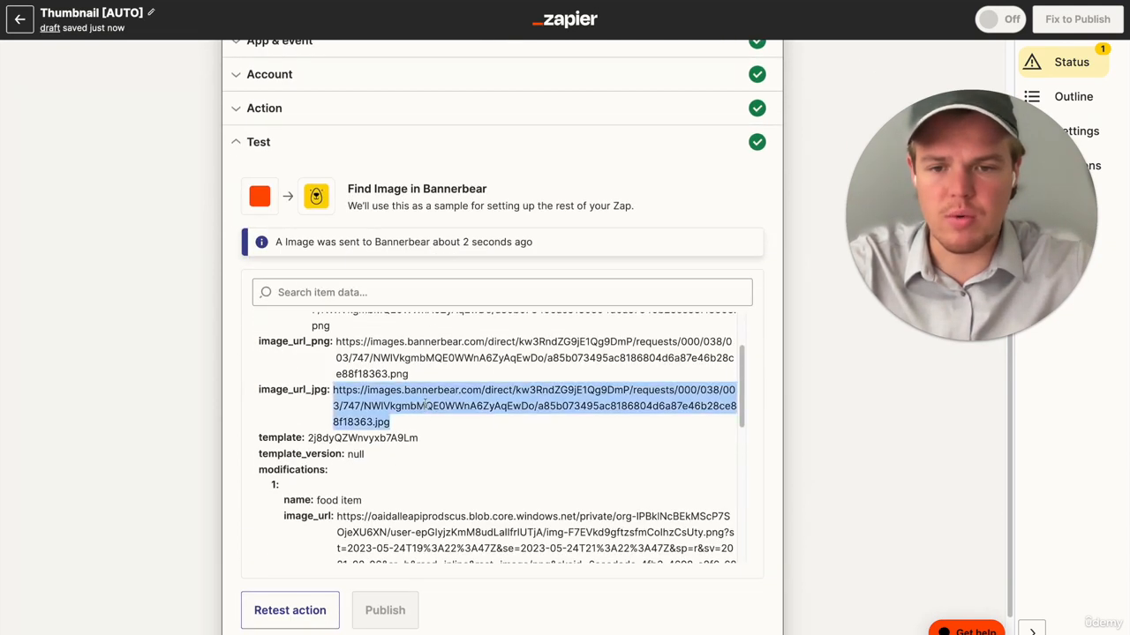
key(ctrl+t)
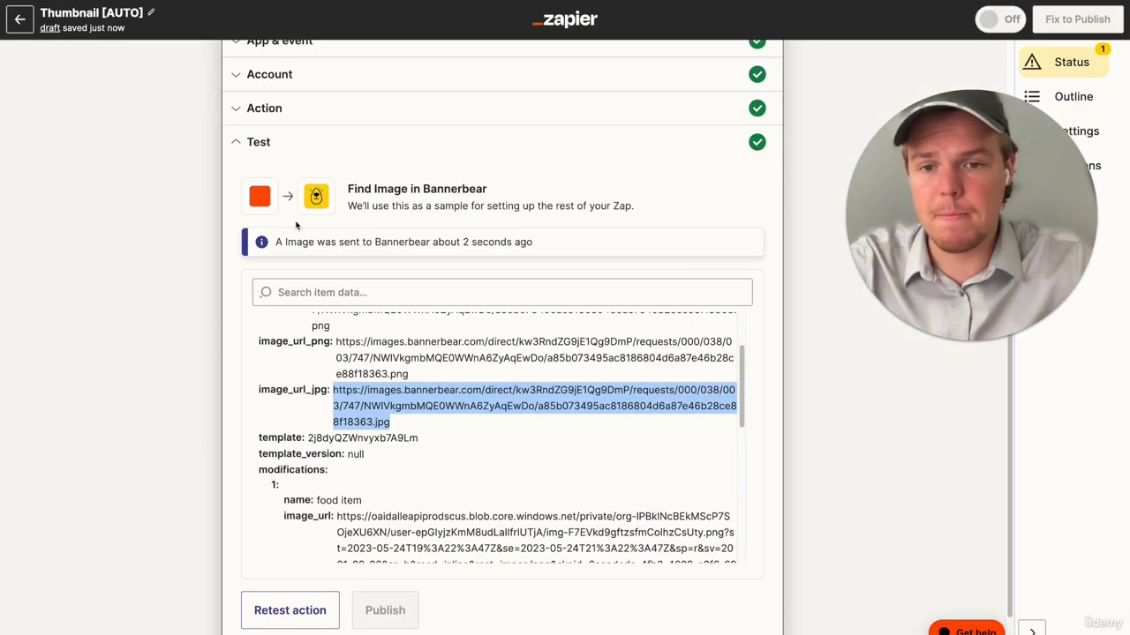
click(186, 364)
- Add Google Drive as the sixth step of the Thumbnail [AUTO] Zap
scroll(186, 363, down, 1)
click(503, 599)
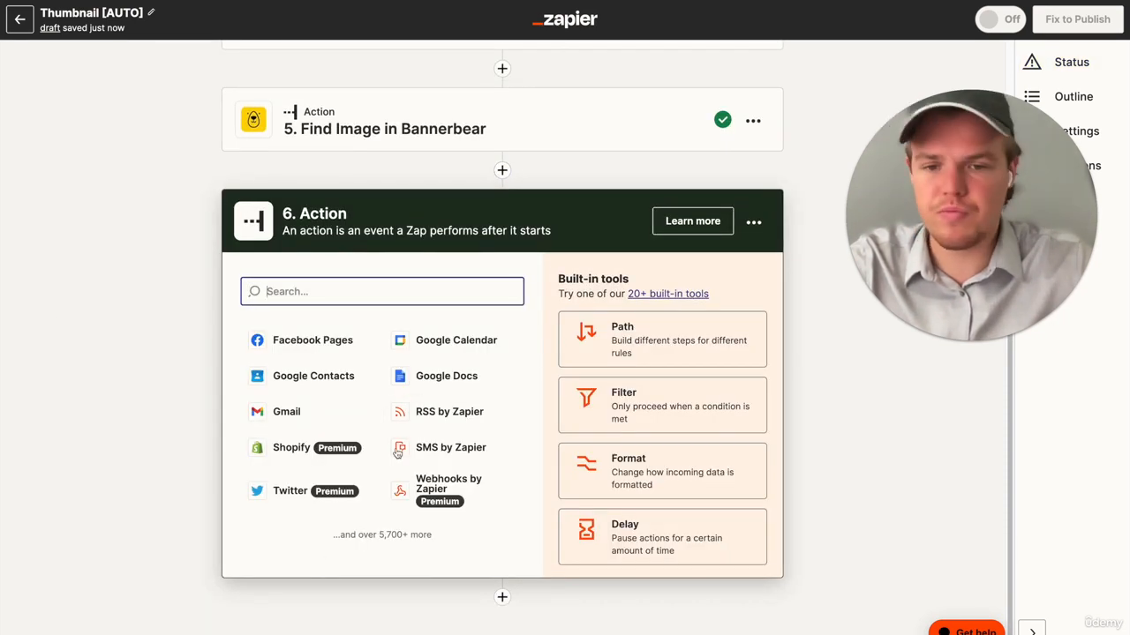
text(op)
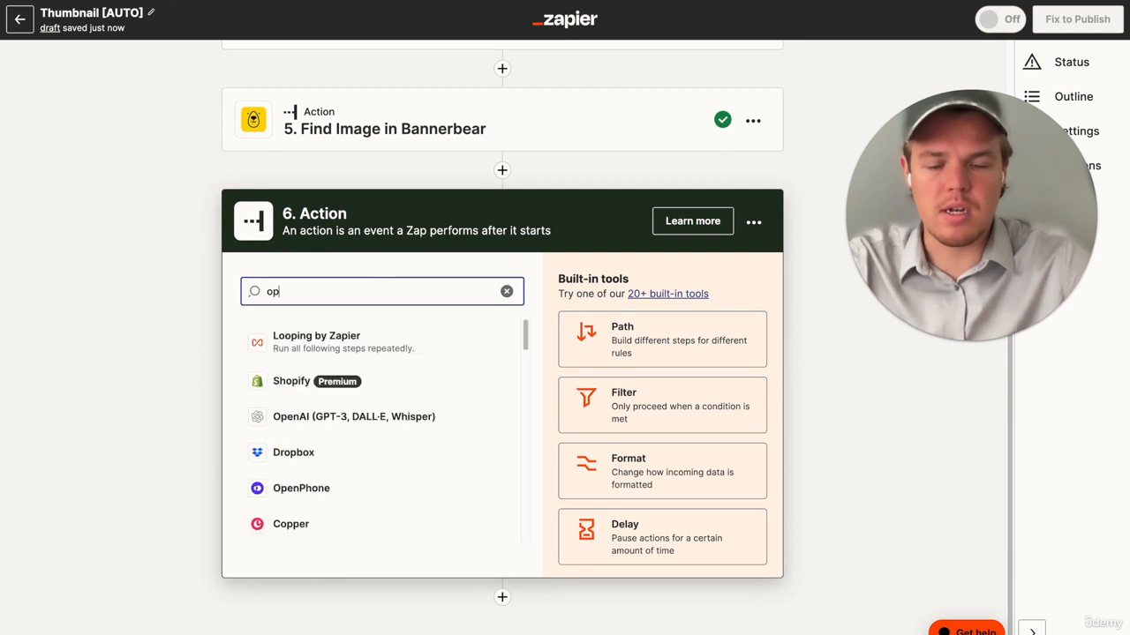
scroll(353, 417, up, 1)
click(354, 438)
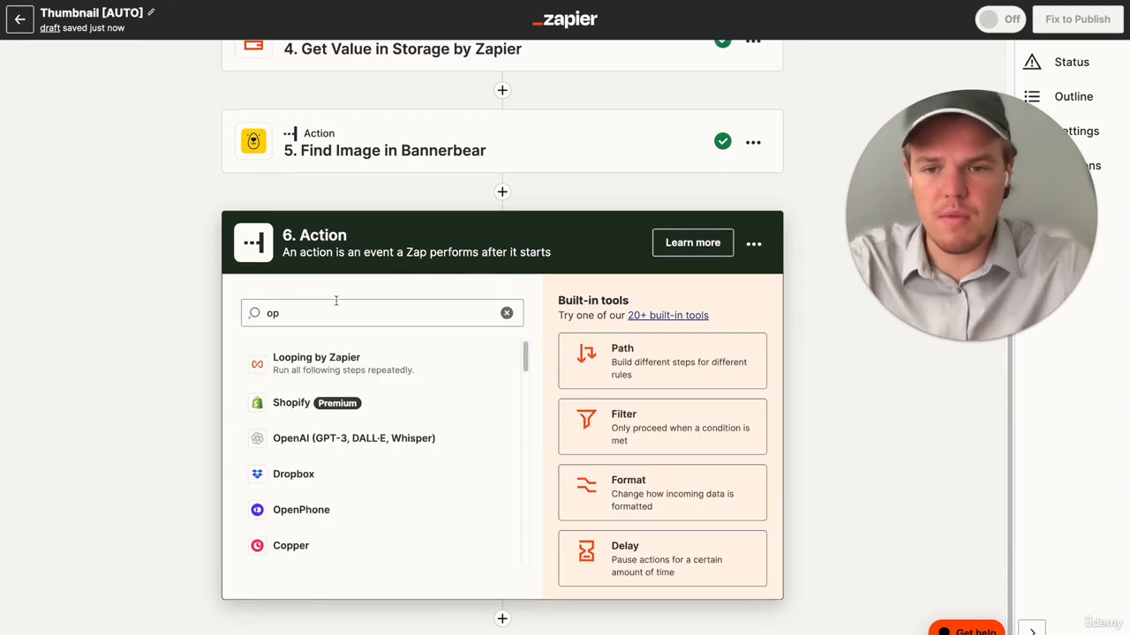
text(loa)
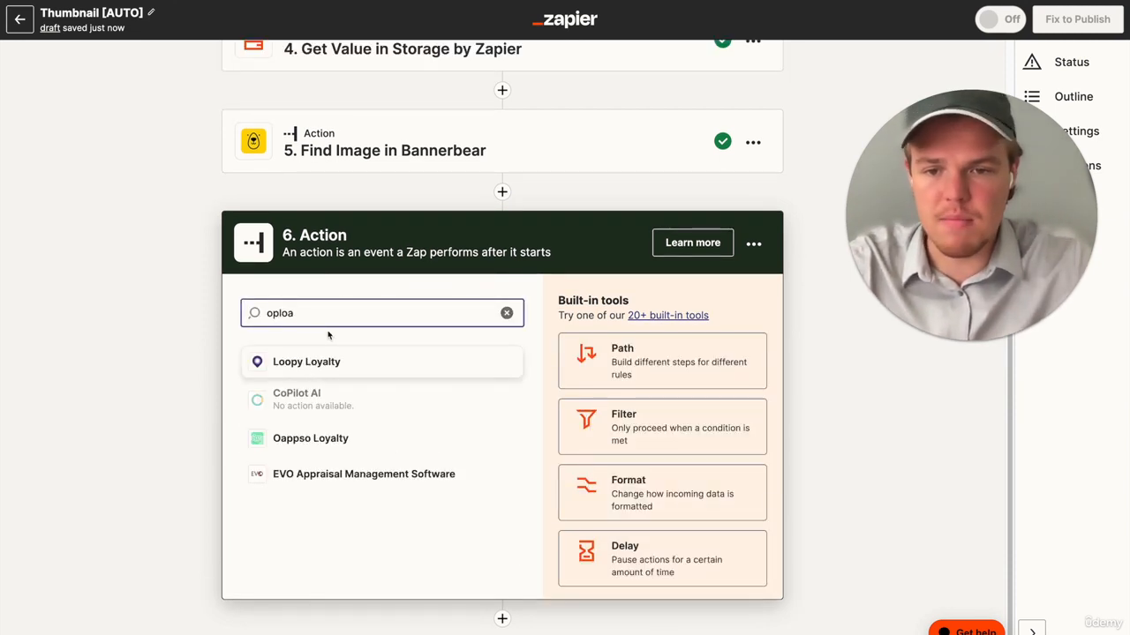
text(goog)
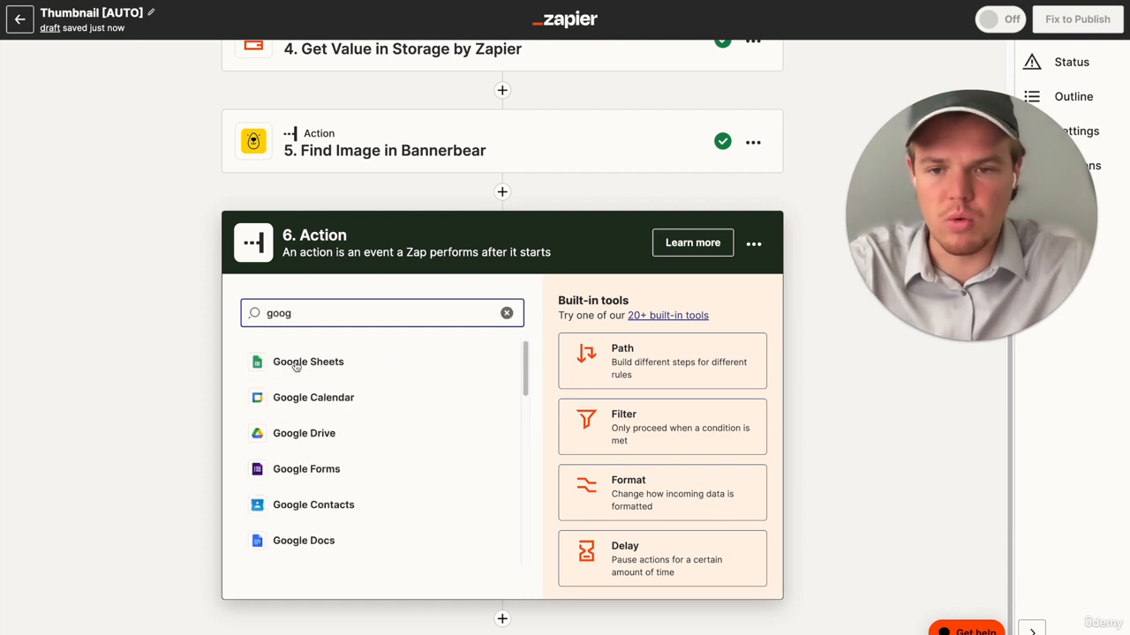
click(294, 441)
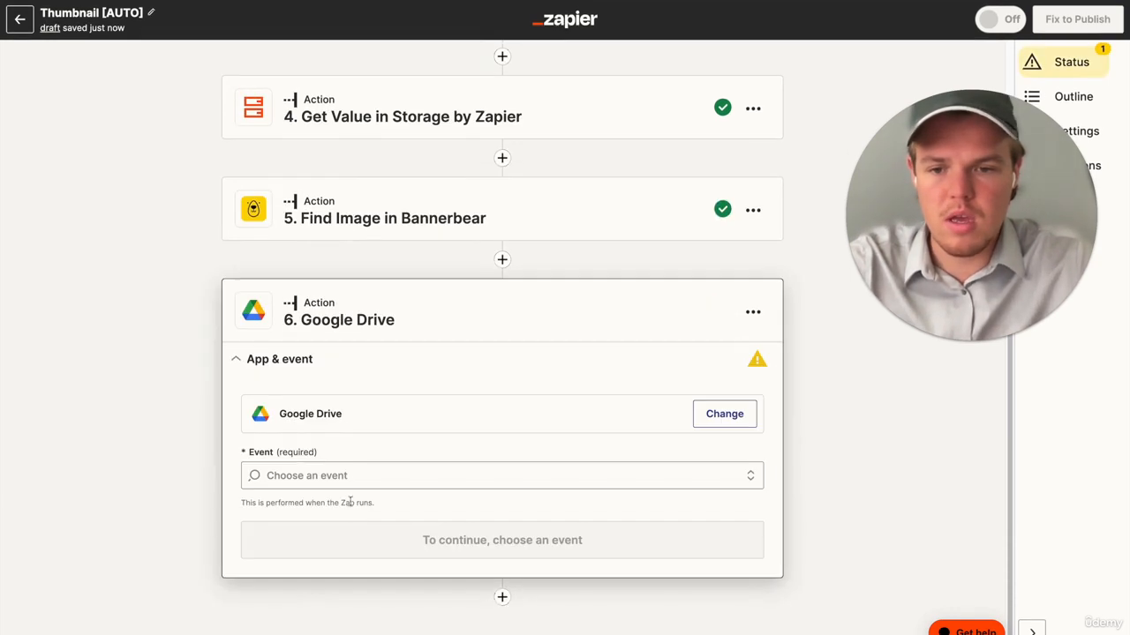
- Set the Google Drive step's event to Upload File and continue to its account settings
click(360, 479)
click(485, 365)
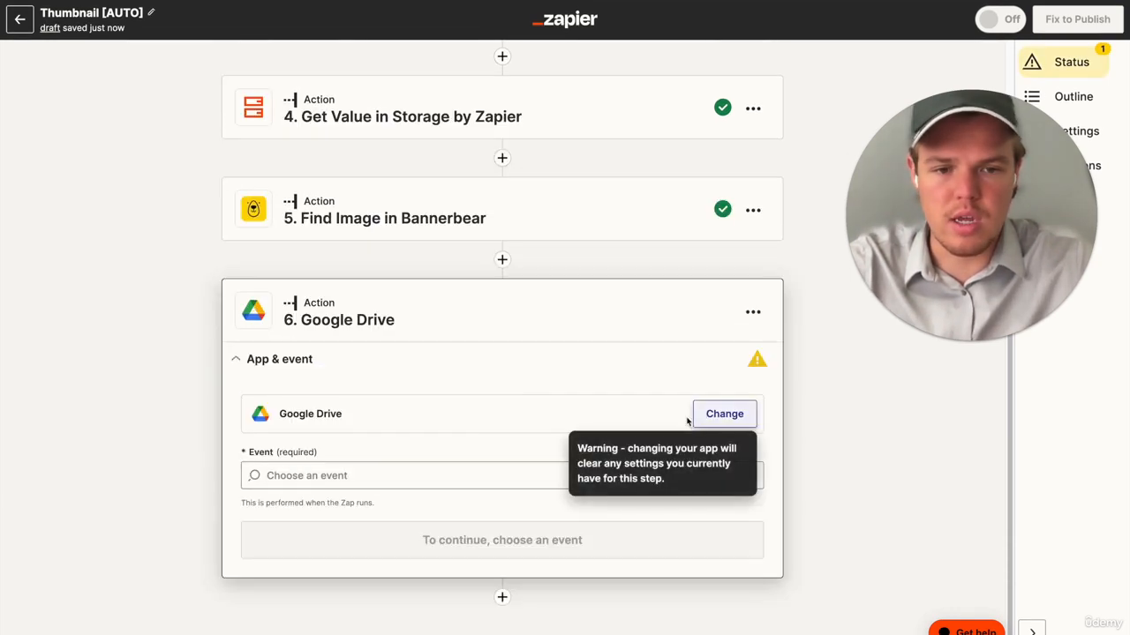
click(399, 462)
scroll(391, 506, down, 3)
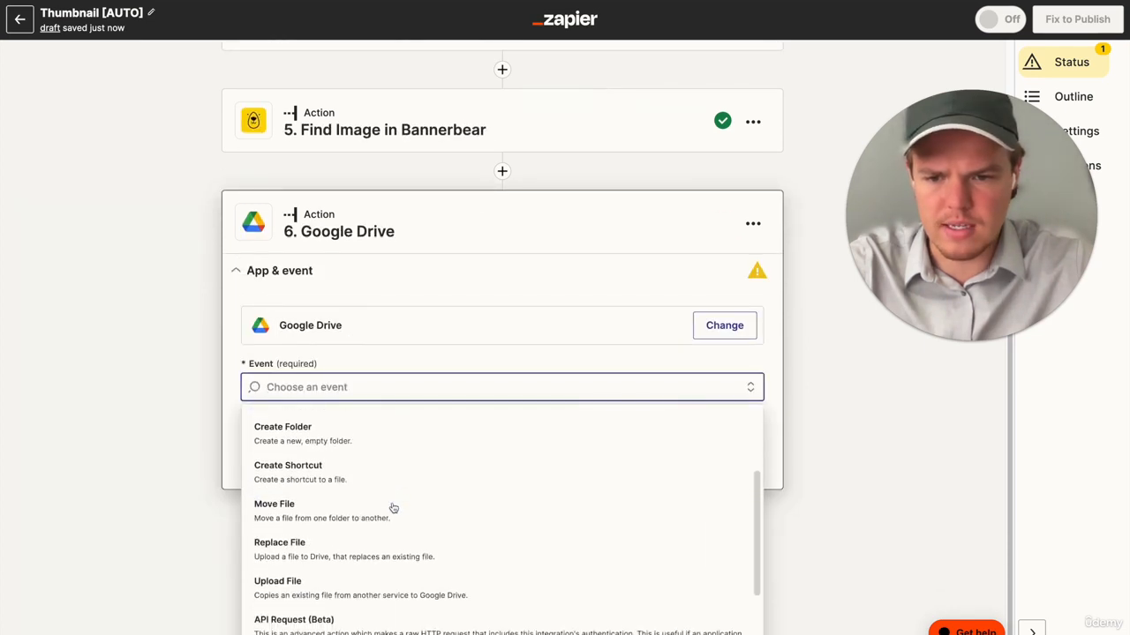
click(360, 578)
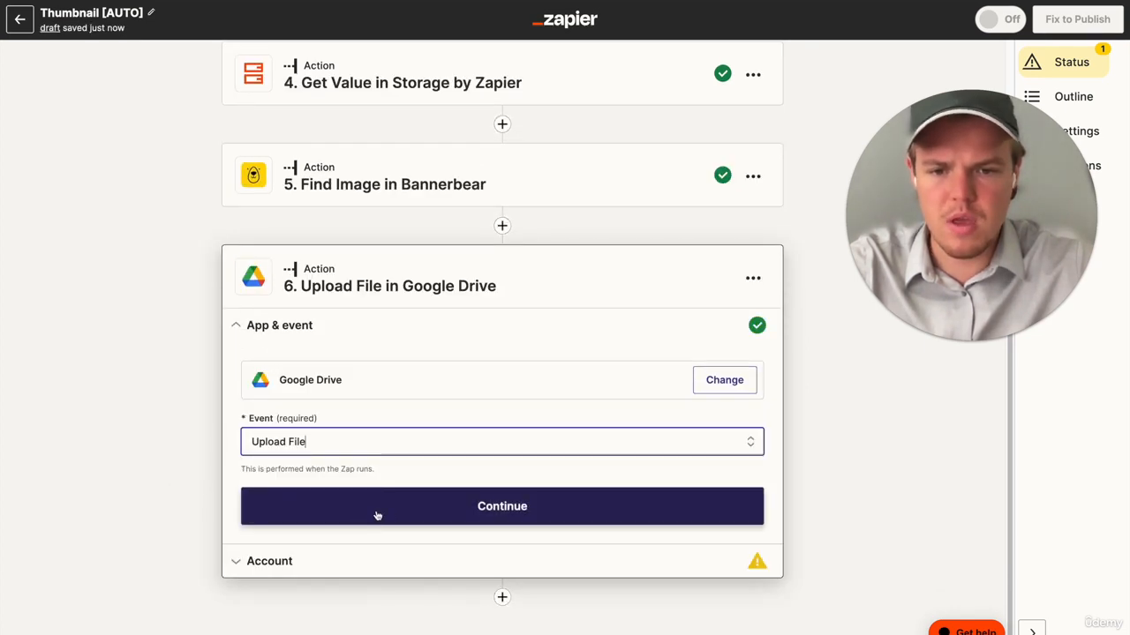
click(376, 515)
- Connect the first listed Google Drive account to the Upload File step and continue to its action settings
click(719, 447)
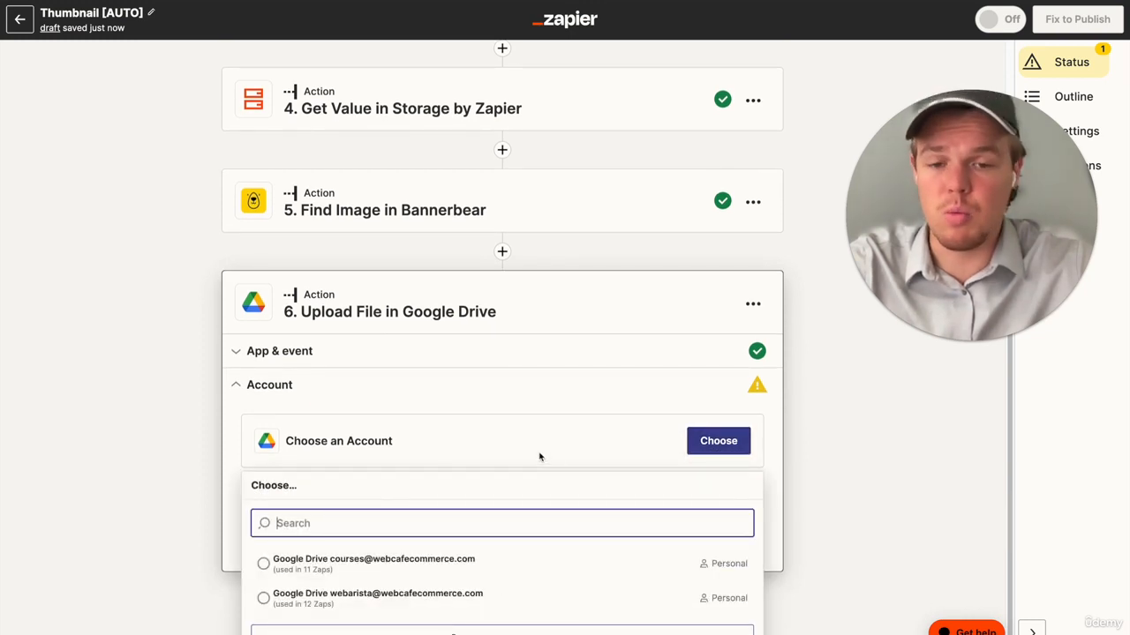
click(398, 552)
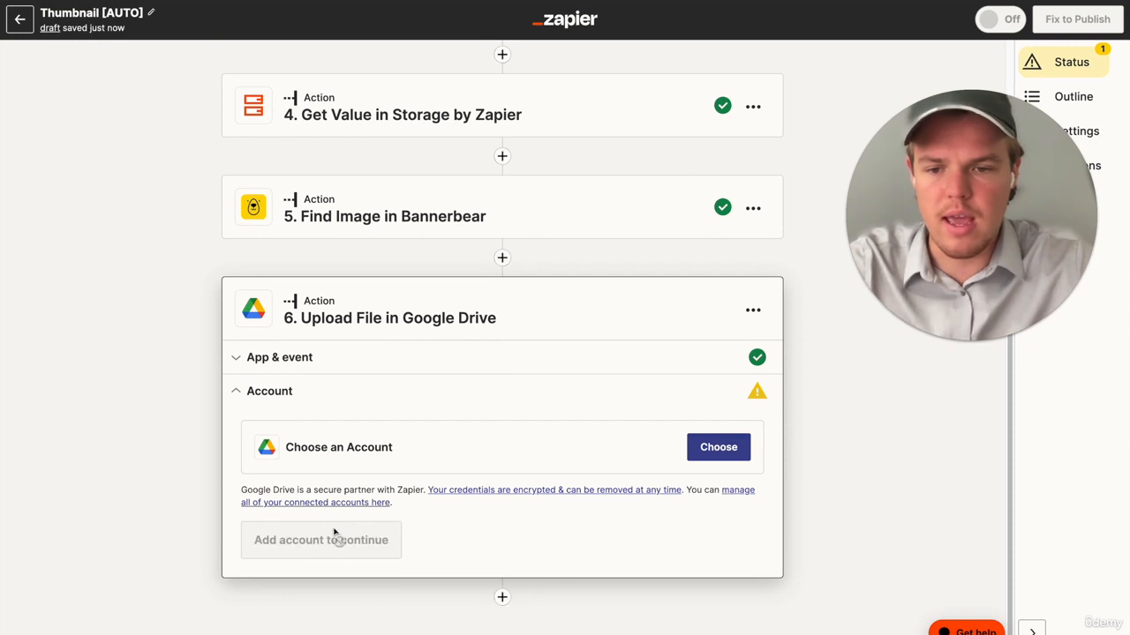
click(281, 540)
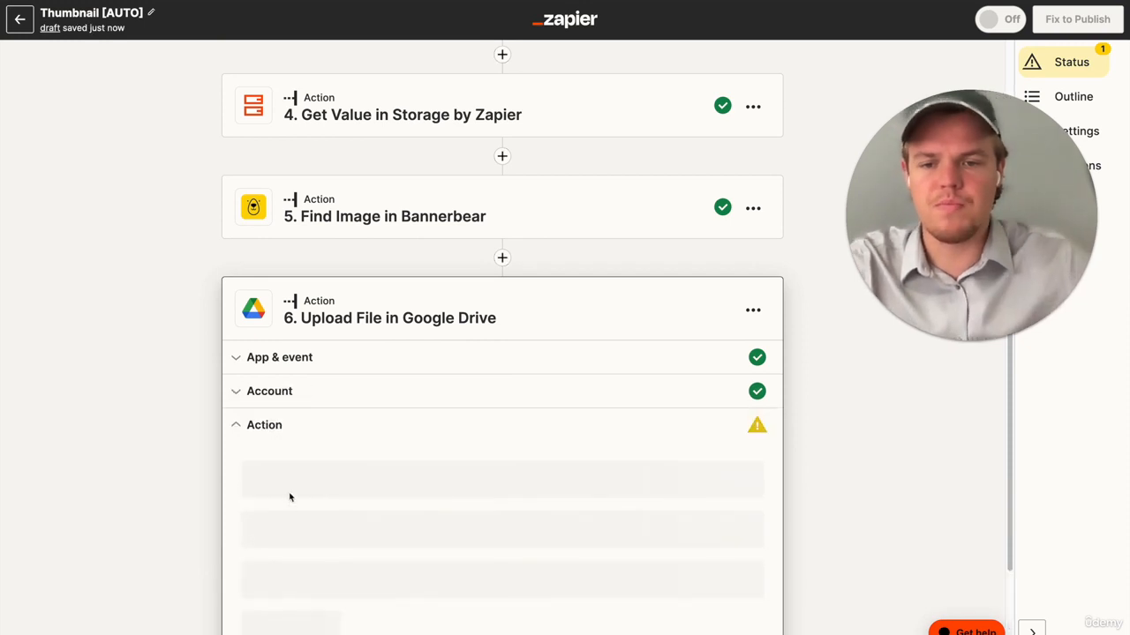
- Set the upload folder to Youtube Course inside the Course Zaps folder
scroll(290, 497, down, 5)
click(327, 288)
scroll(327, 288, down, 2)
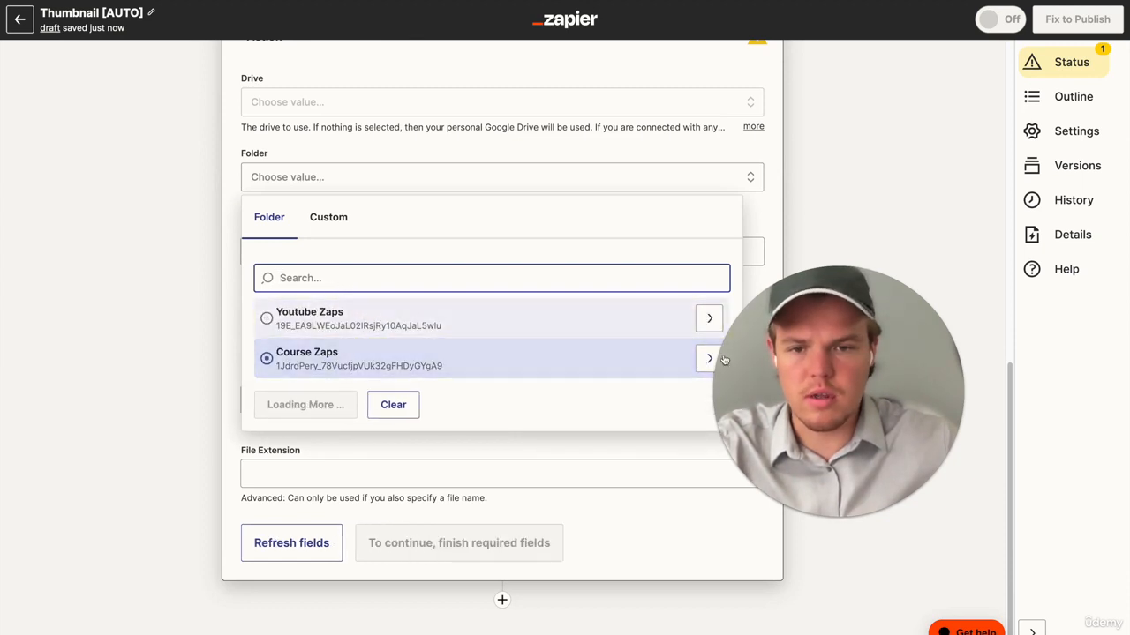
click(709, 359)
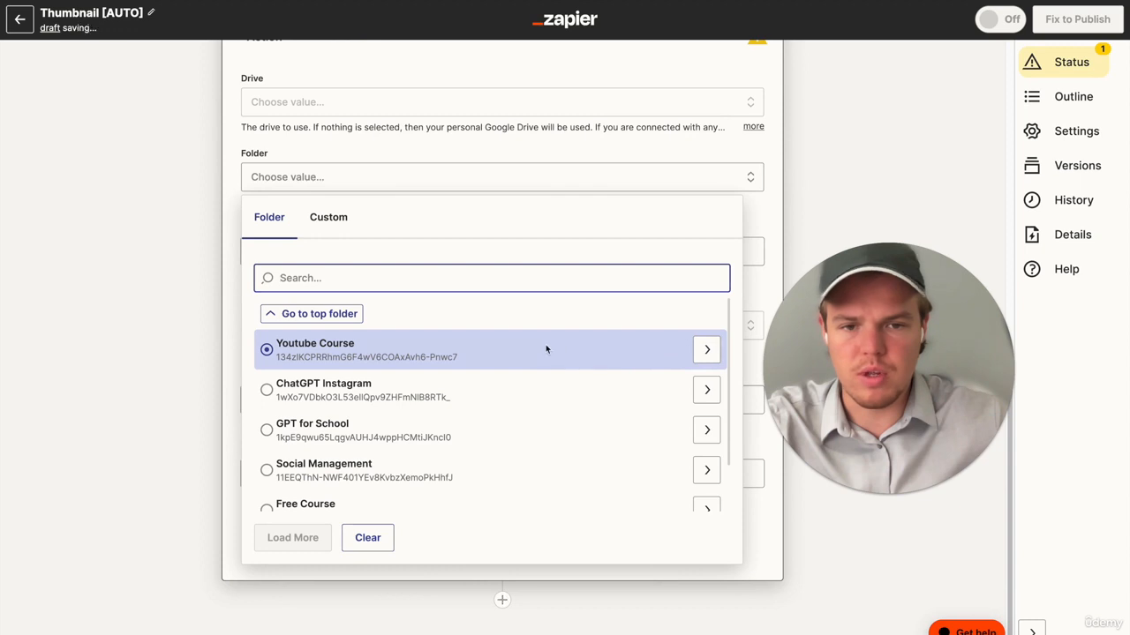
click(546, 349)
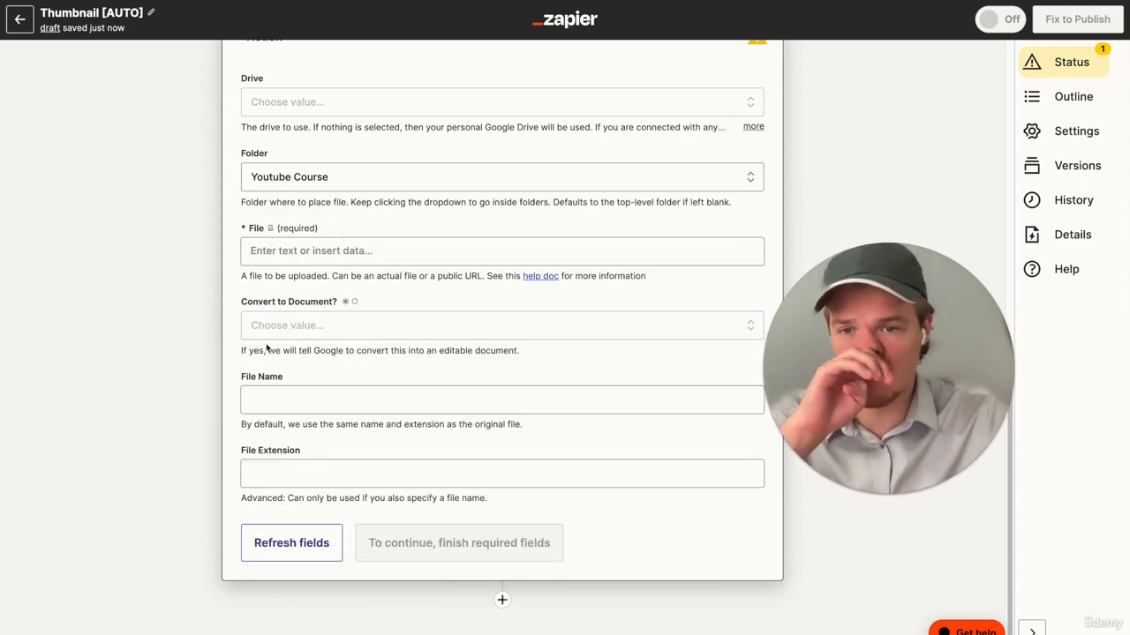
- Set the Upload File step's file to the Image Url Jpg value from the Find Image in Bannerbear step
scroll(268, 347, up, 1)
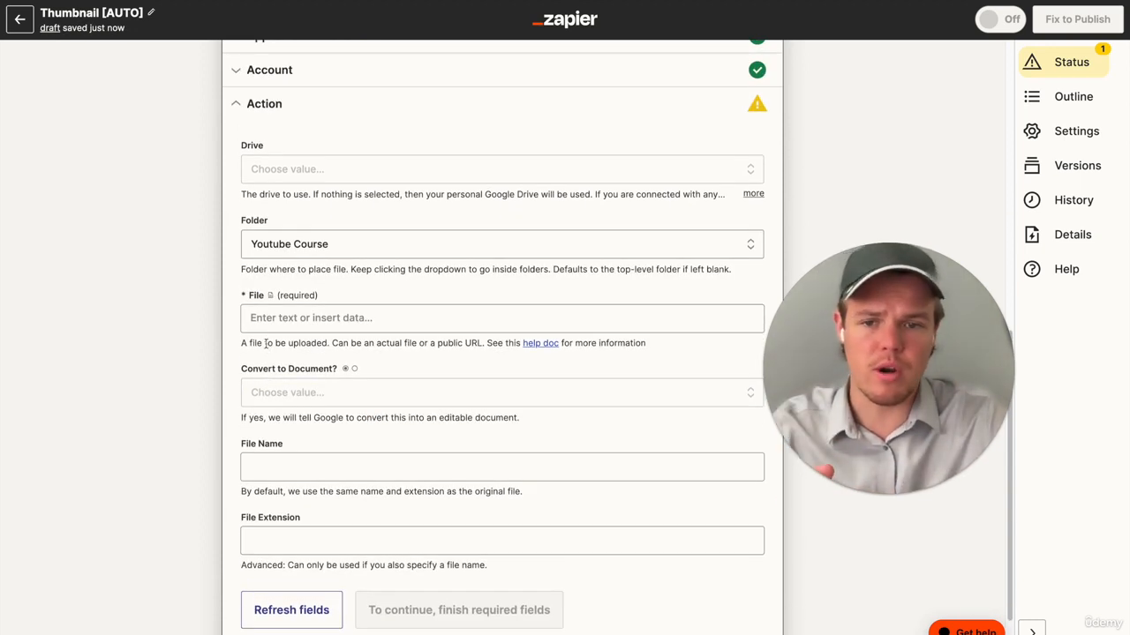
scroll(266, 344, up, 1)
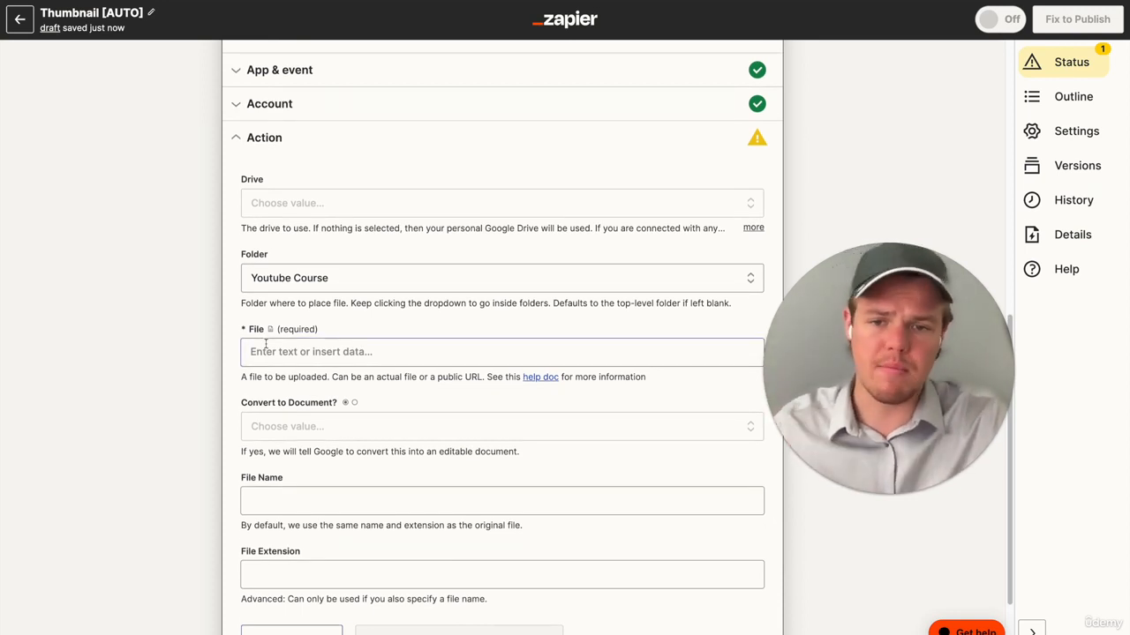
click(275, 354)
scroll(324, 351, down, 2)
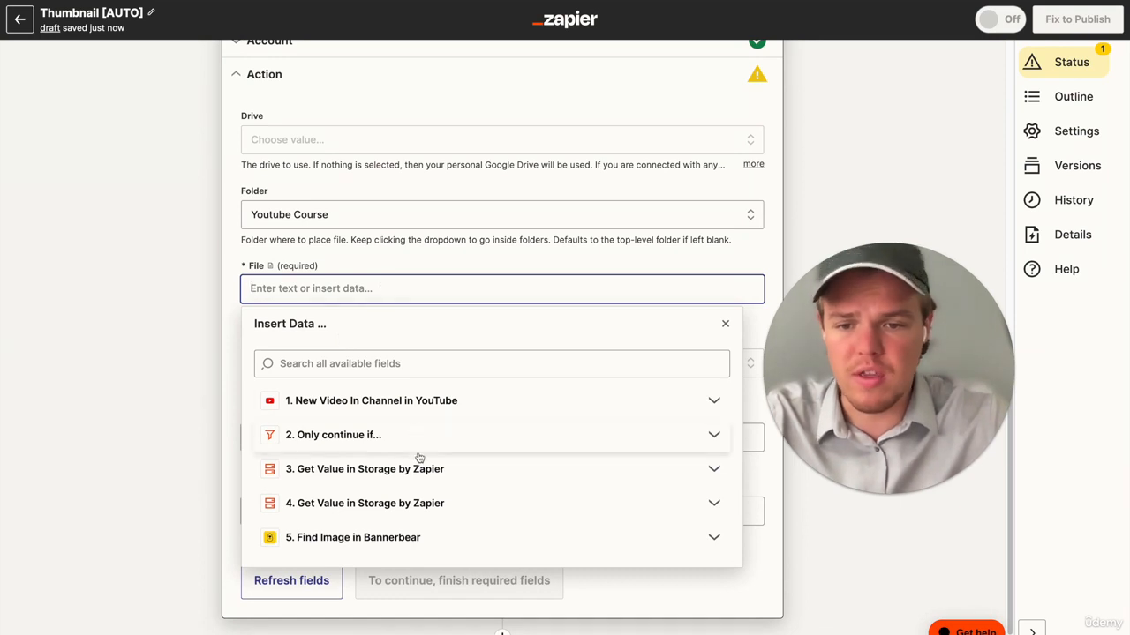
click(421, 537)
scroll(469, 508, down, 5)
scroll(468, 507, down, 2)
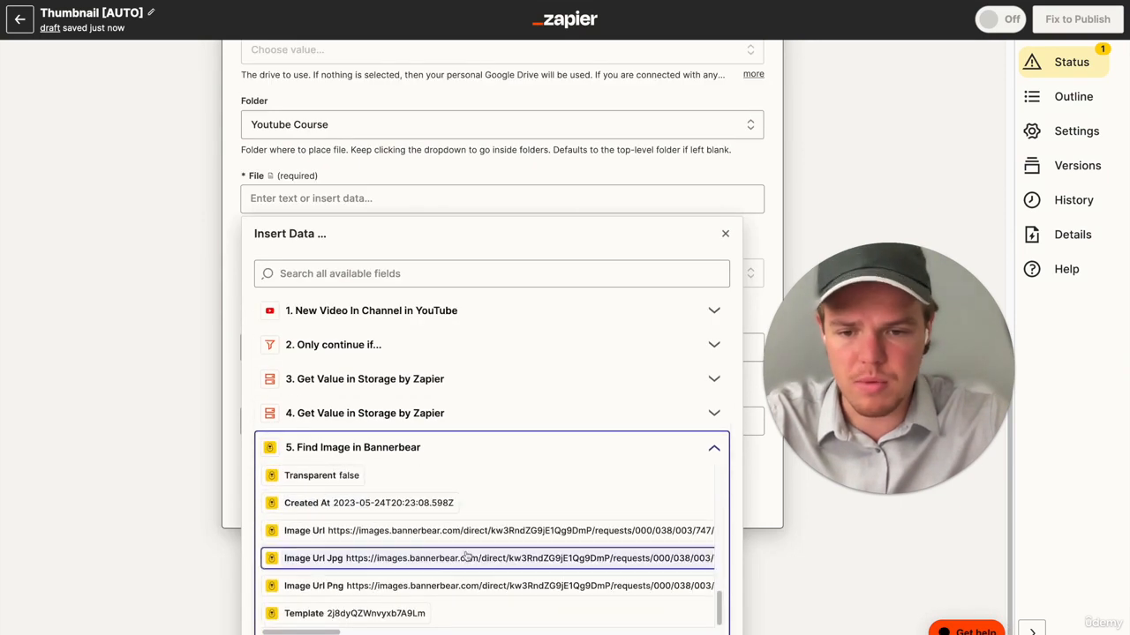
click(468, 558)
click(89, 441)
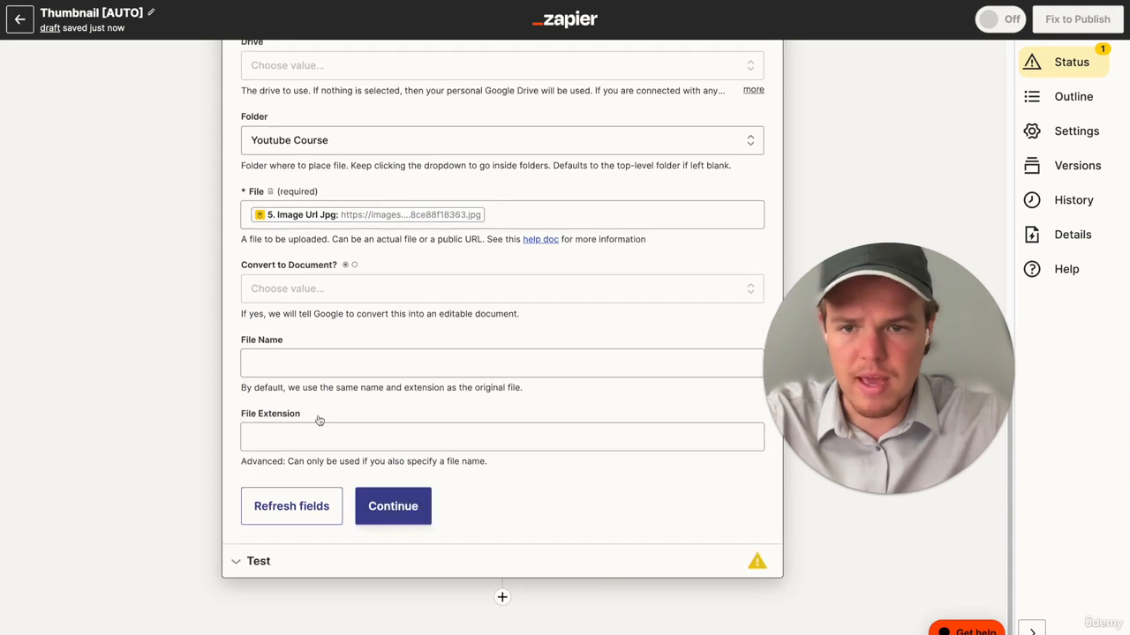
- Set the uploaded file's name to the Utubefoodtitle value from step 4 followed by "| Webcafe Cooking"
click(332, 411)
scroll(334, 369, down, 1)
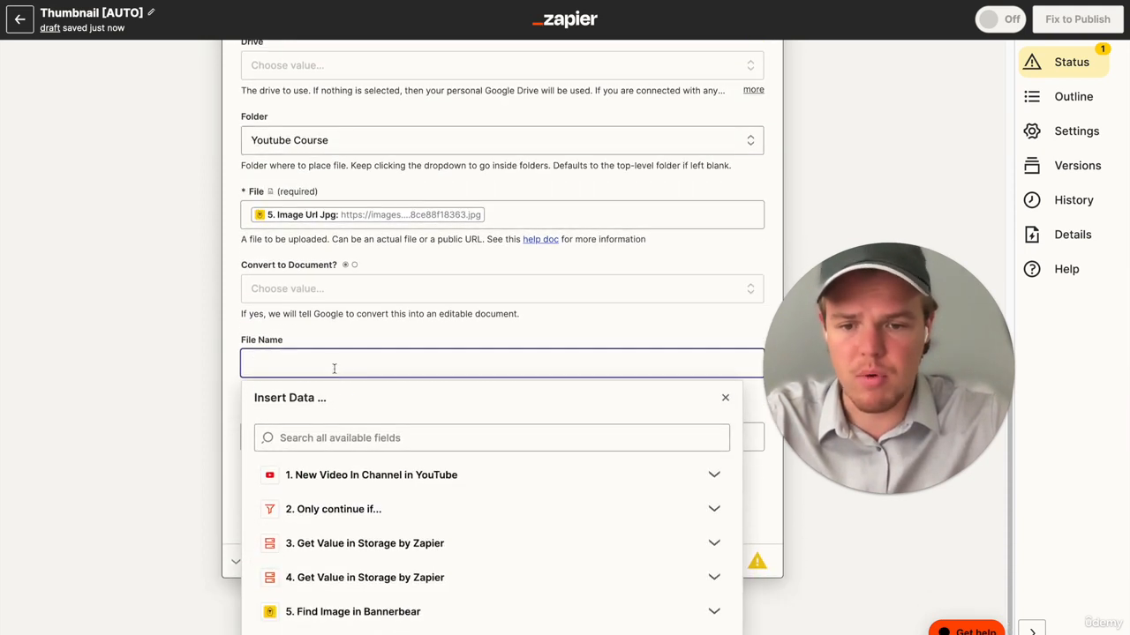
key(Escape)
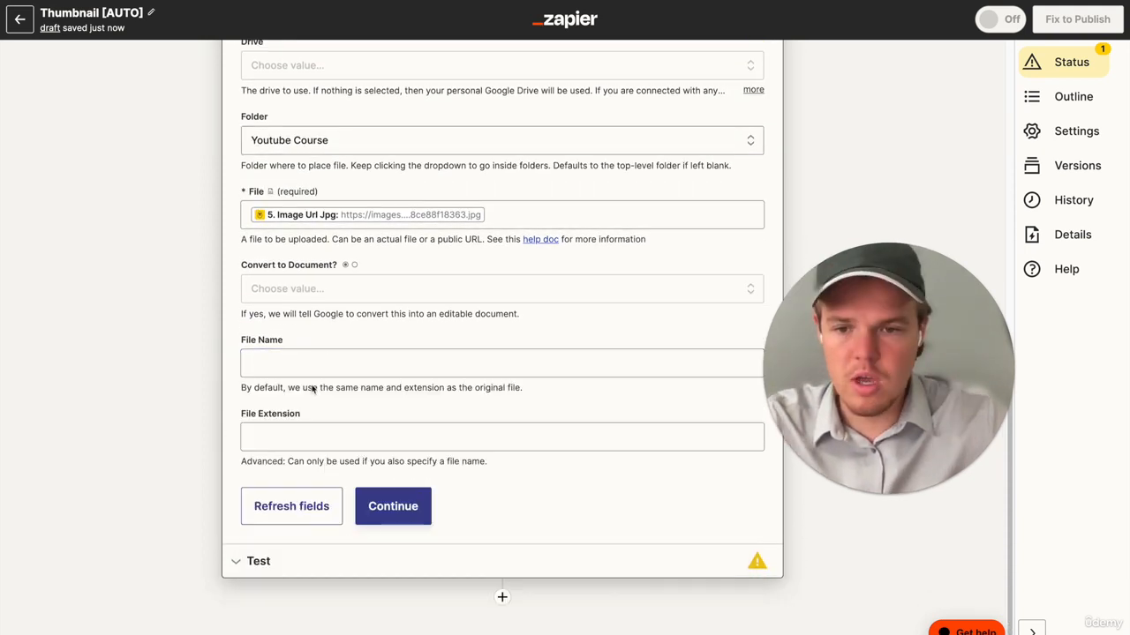
click(310, 368)
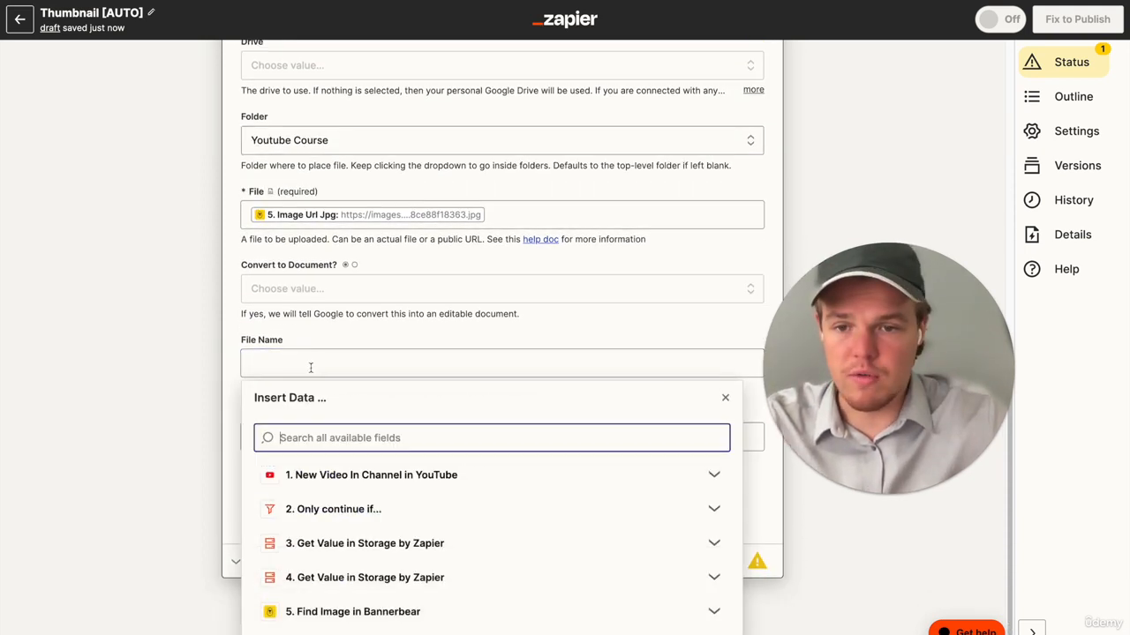
click(402, 583)
scroll(441, 556, down, 2)
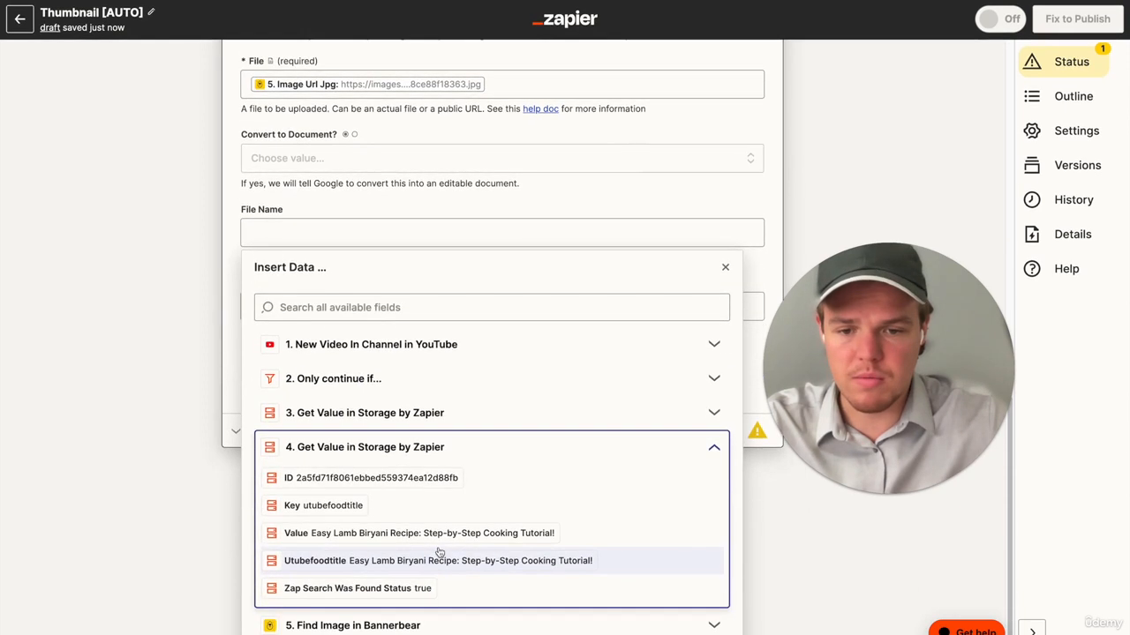
click(449, 561)
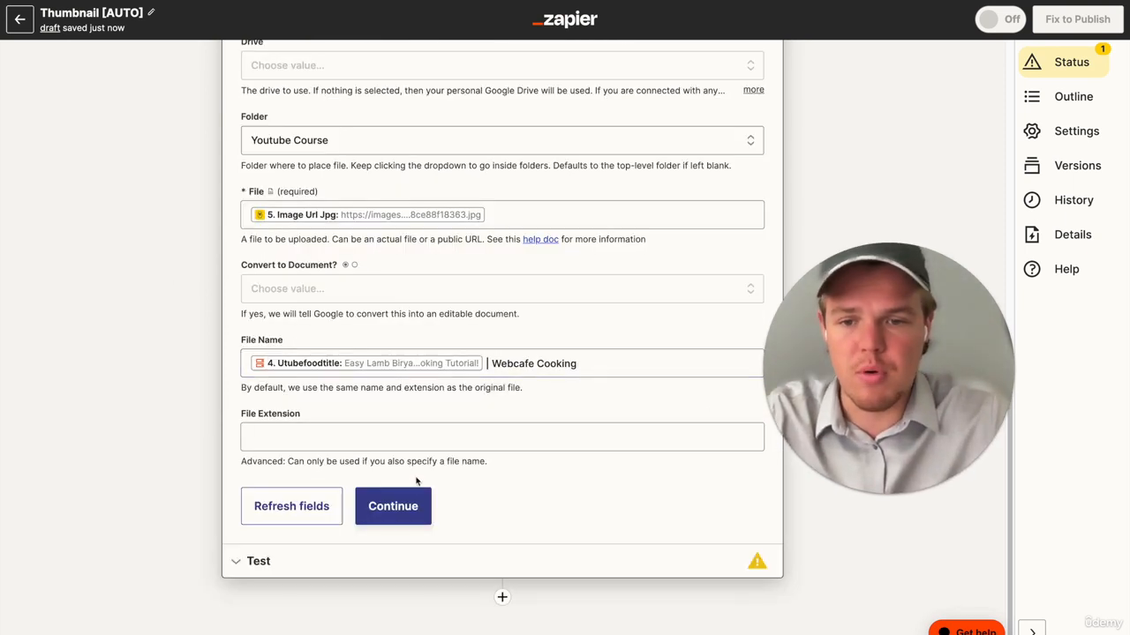
- Test the Upload File step and view the uploaded thumbnail in Google Drive's Youtube Course folder
click(406, 504)
click(371, 541)
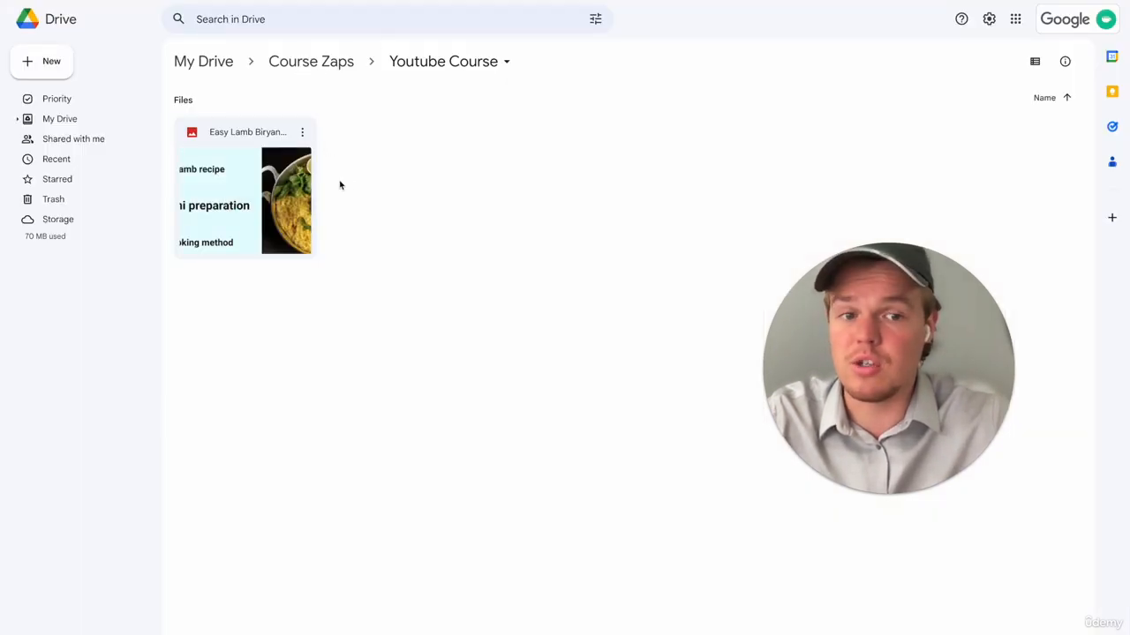
double_click(300, 186)
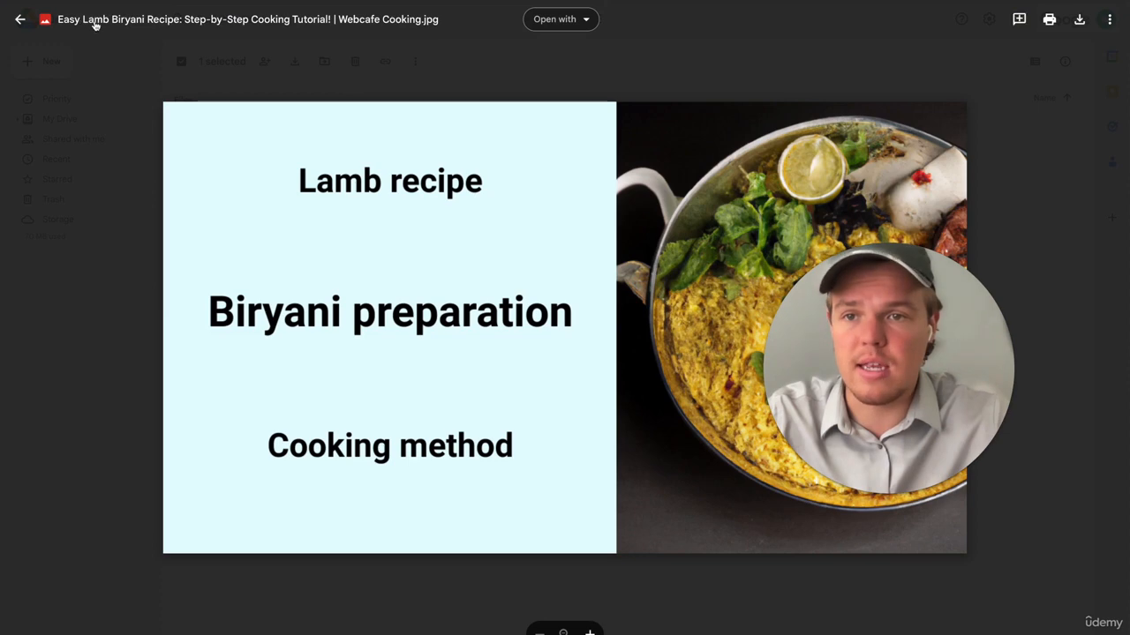
key(Escape)
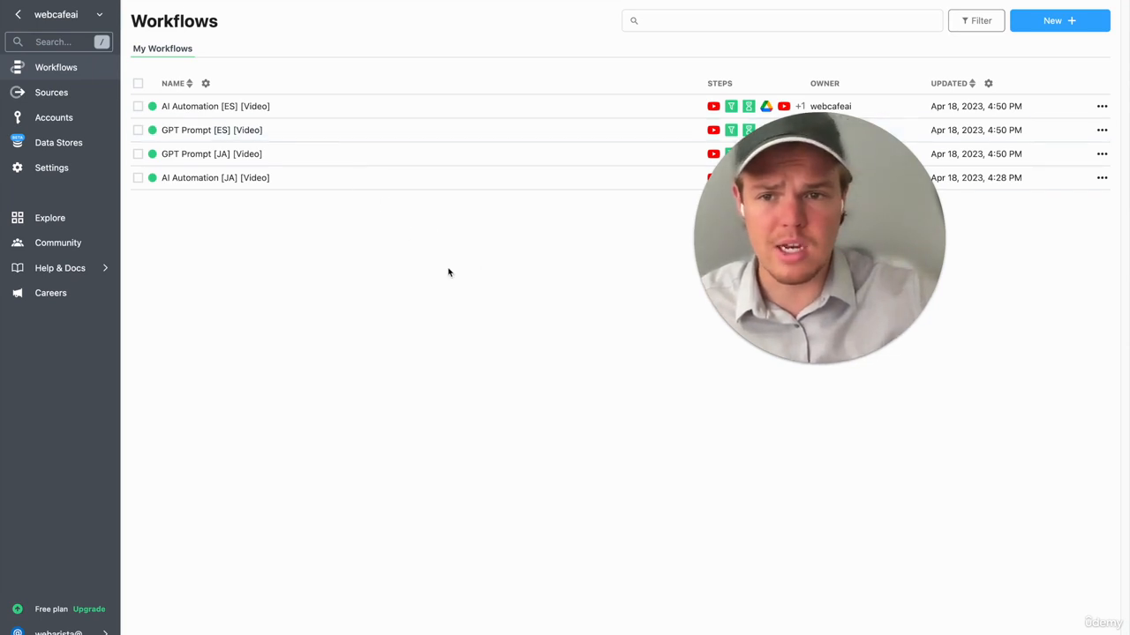
- Create a new workflow in Pipedream and choose YouTube (Data API) as its trigger app
click(1018, 32)
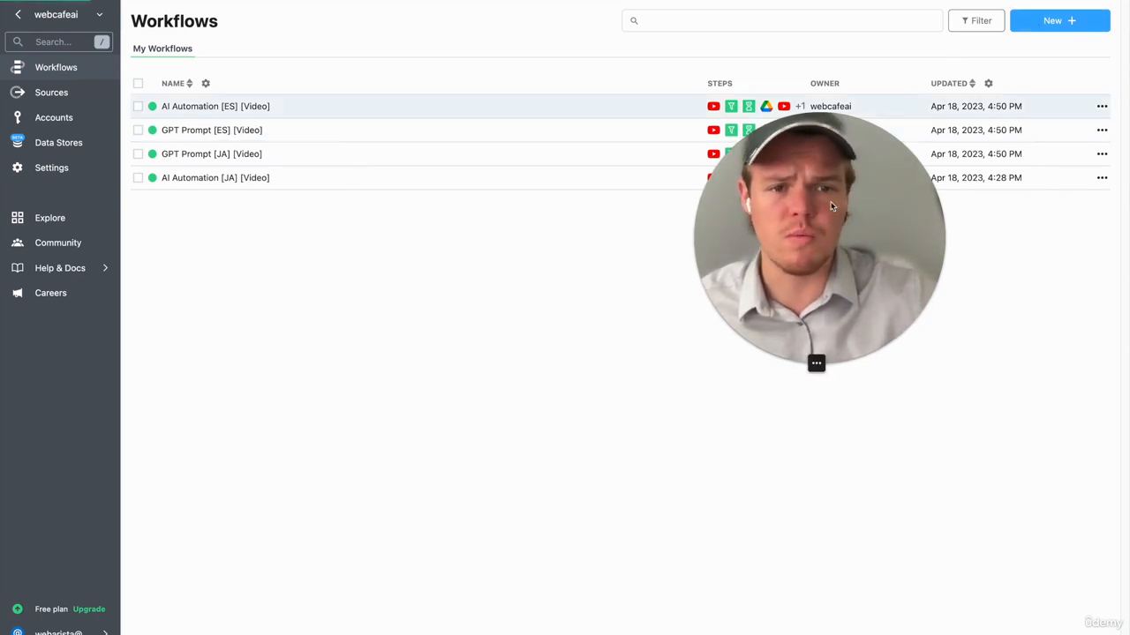
click(342, 127)
text(yout)
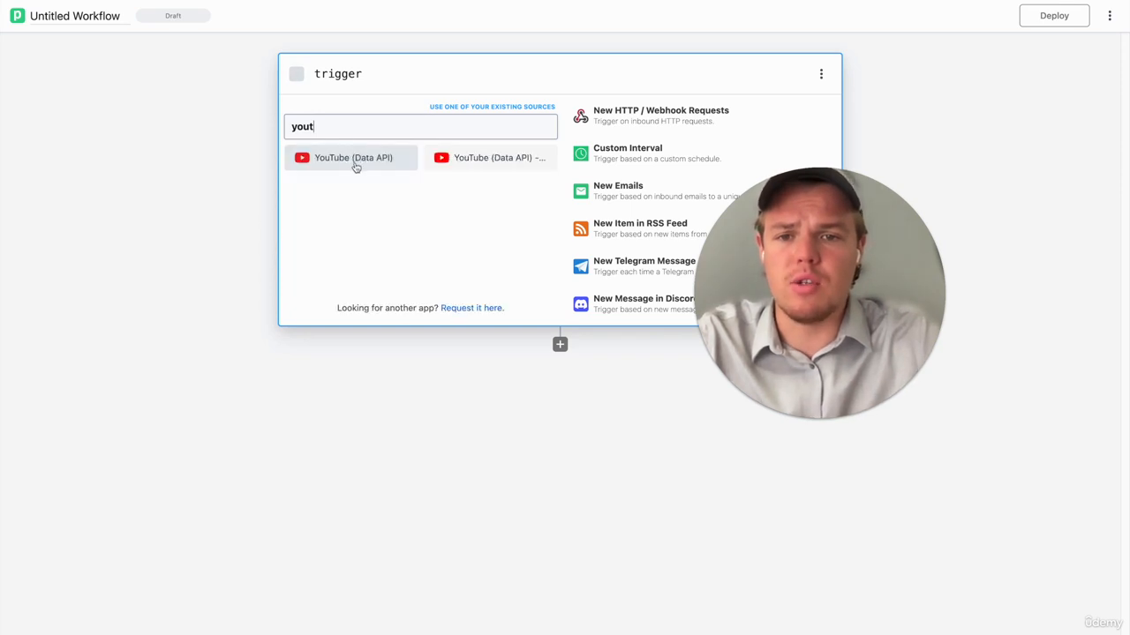
click(354, 161)
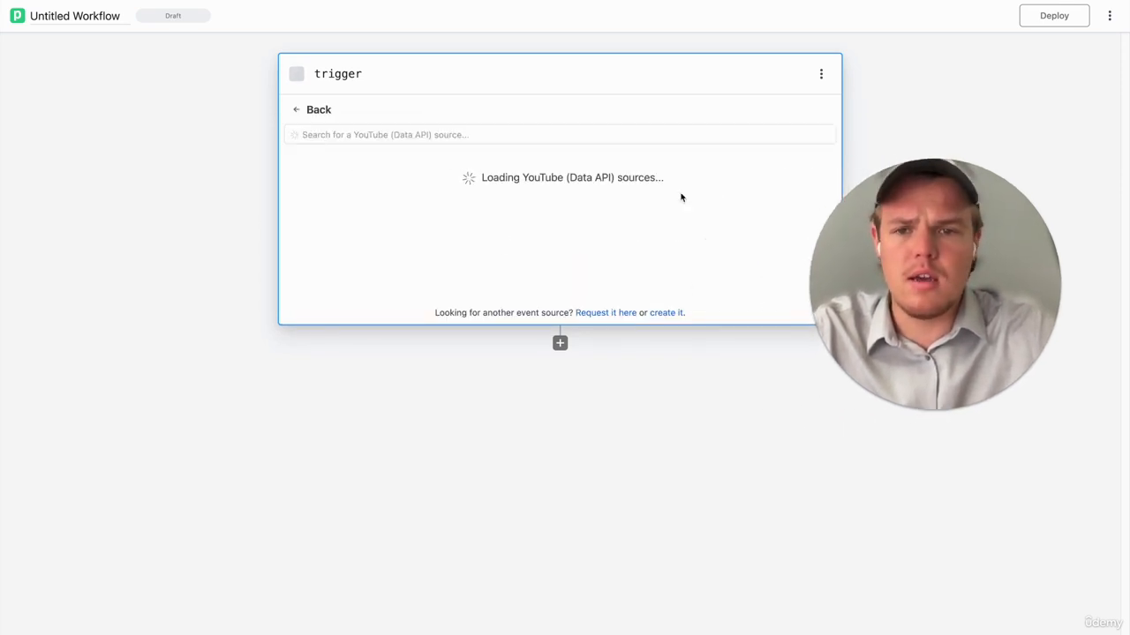
- Select New Videos in Channel as the workflow's YouTube trigger source
scroll(520, 187, down, 1)
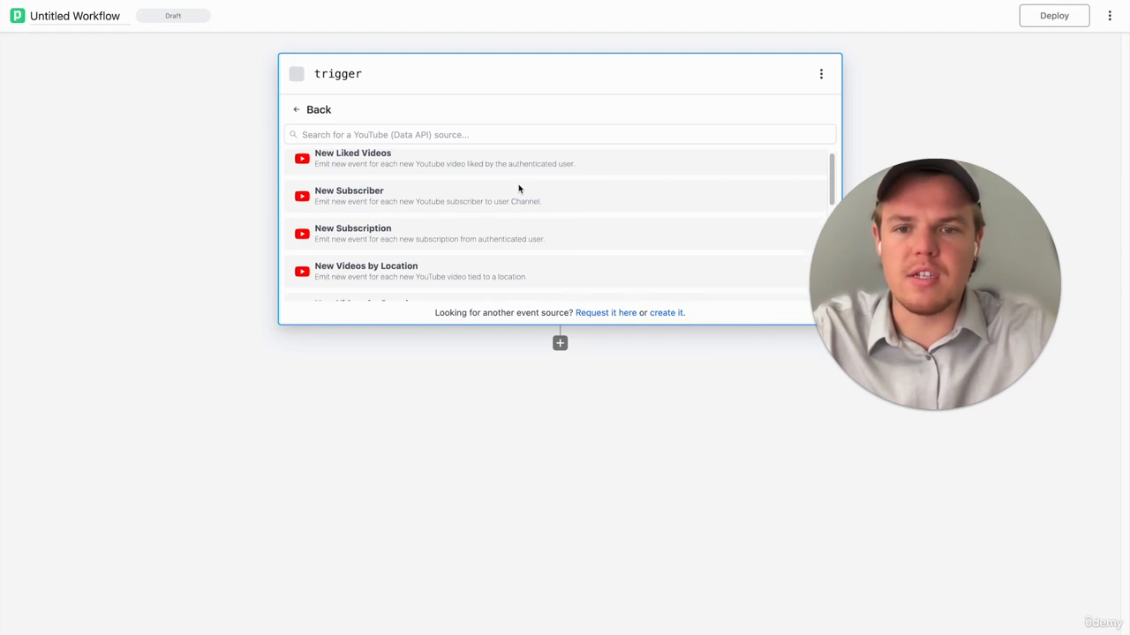
scroll(518, 188, down, 1)
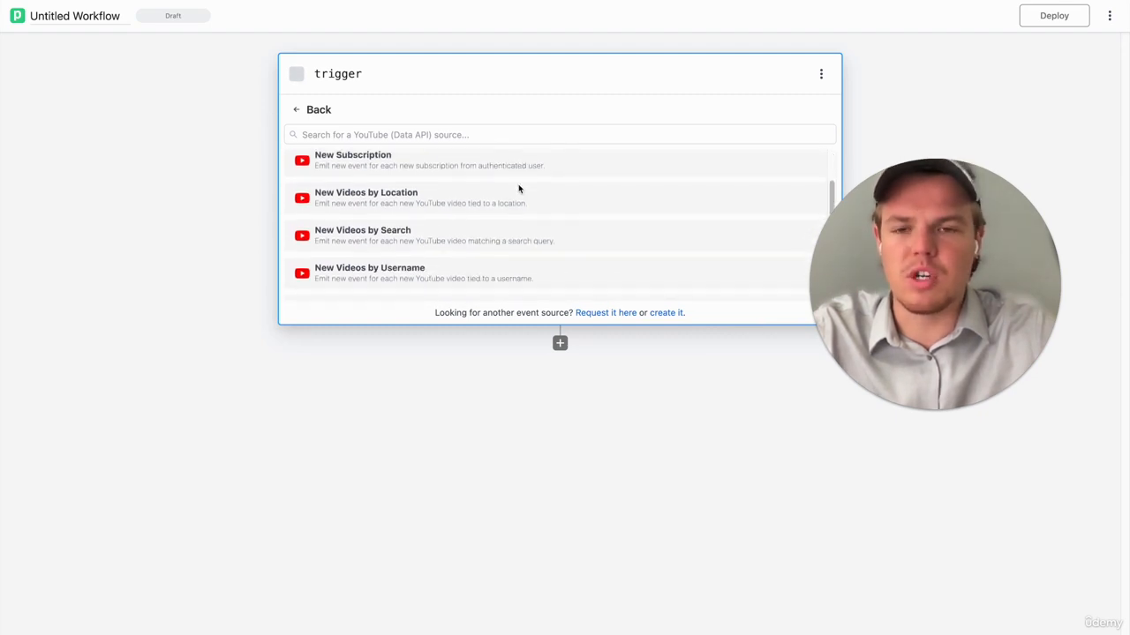
scroll(518, 188, up, 2)
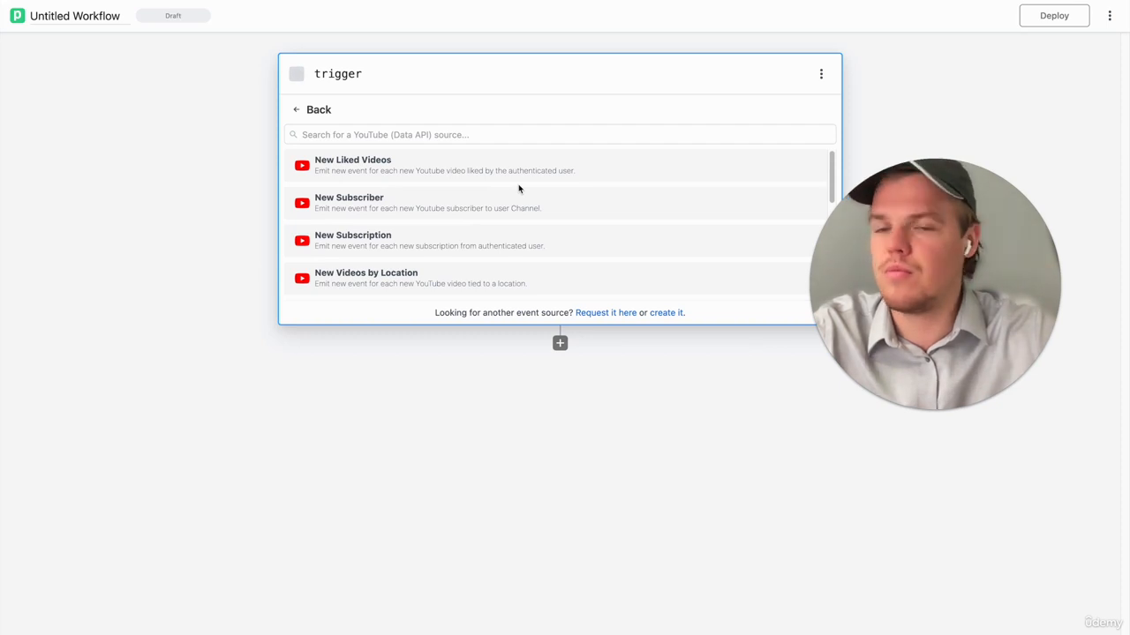
scroll(519, 190, down, 4)
scroll(518, 192, down, 2)
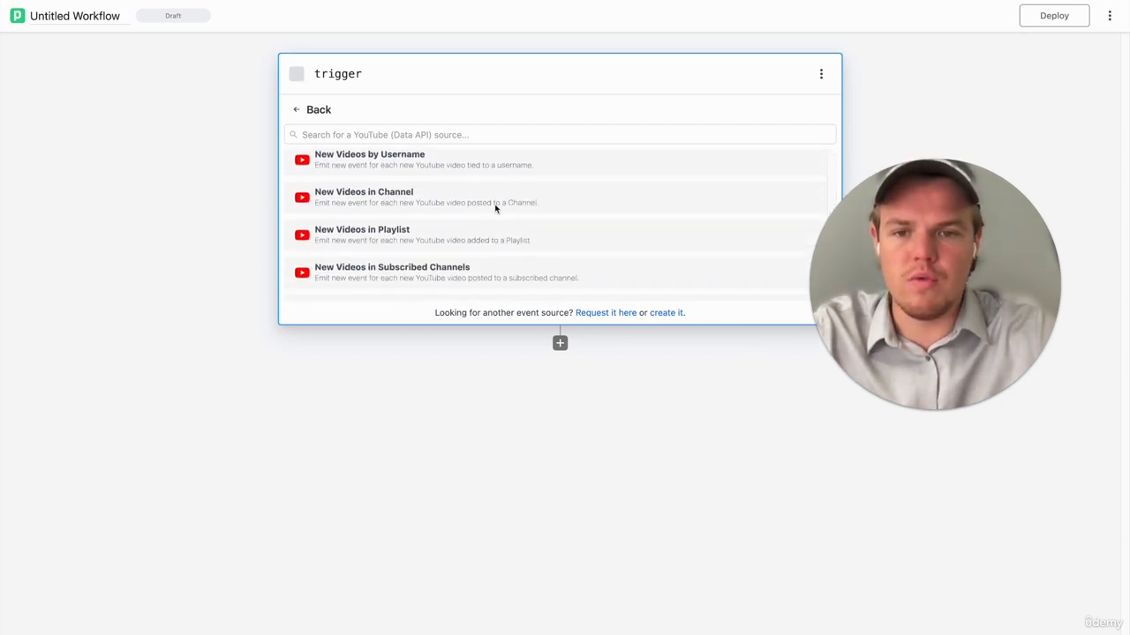
click(469, 204)
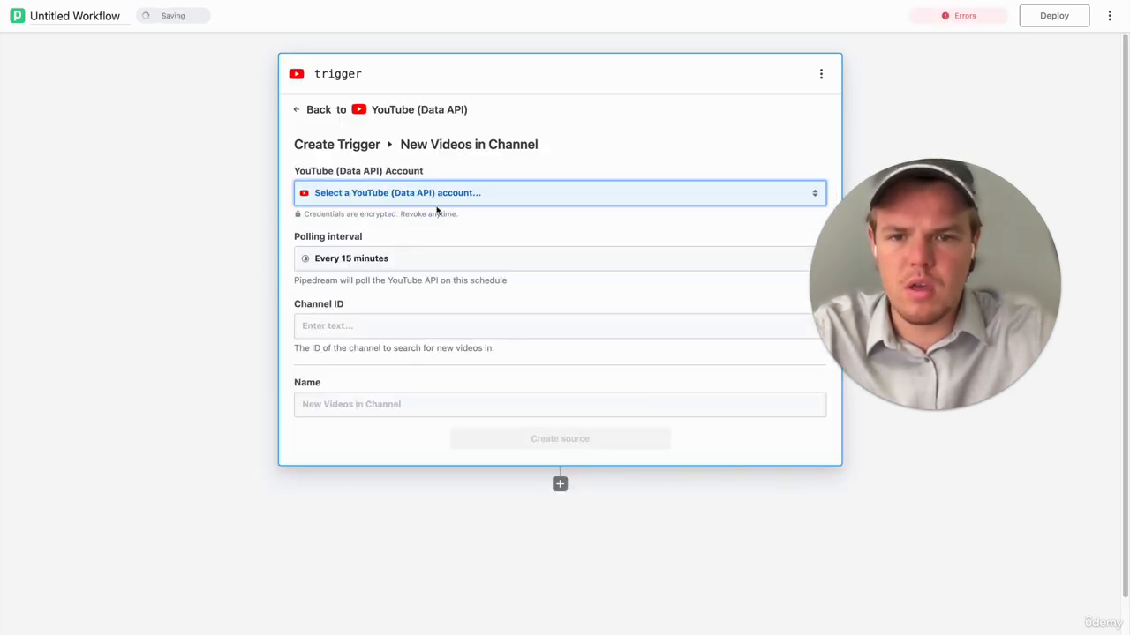
- Connect the English Youtube account to the trigger and set its polling interval to every 1 minute
click(452, 201)
click(398, 260)
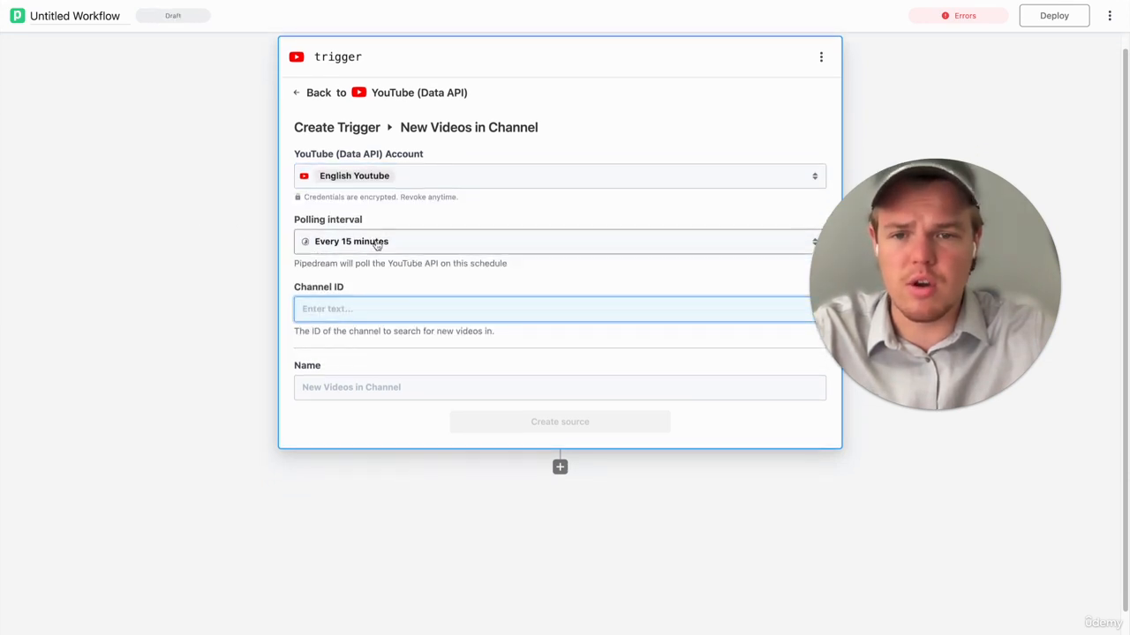
click(380, 244)
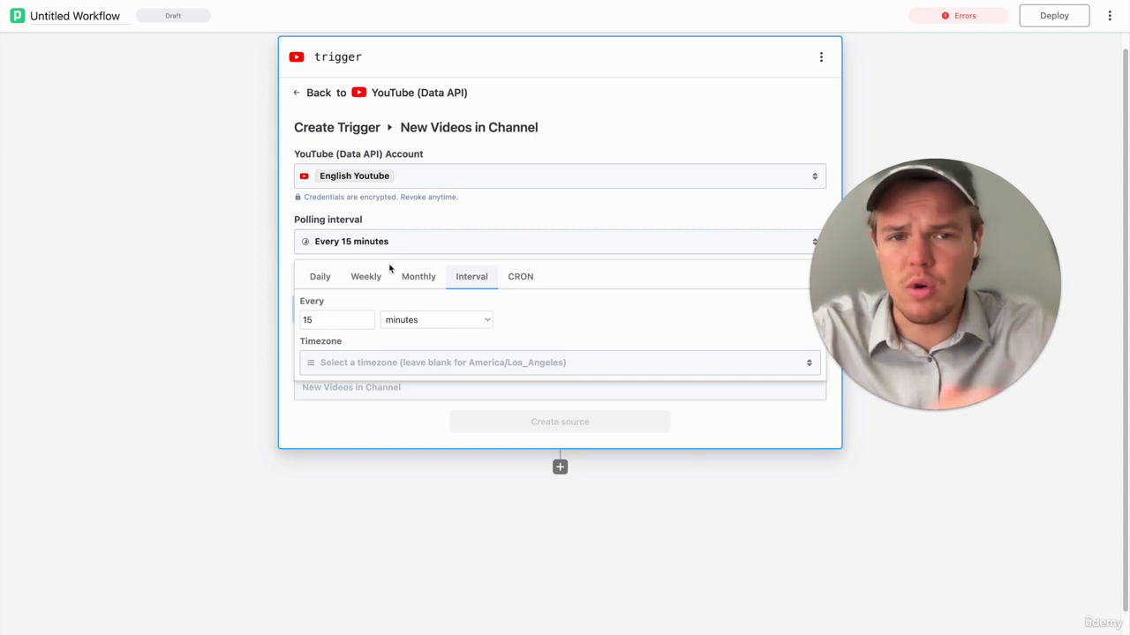
click(332, 320)
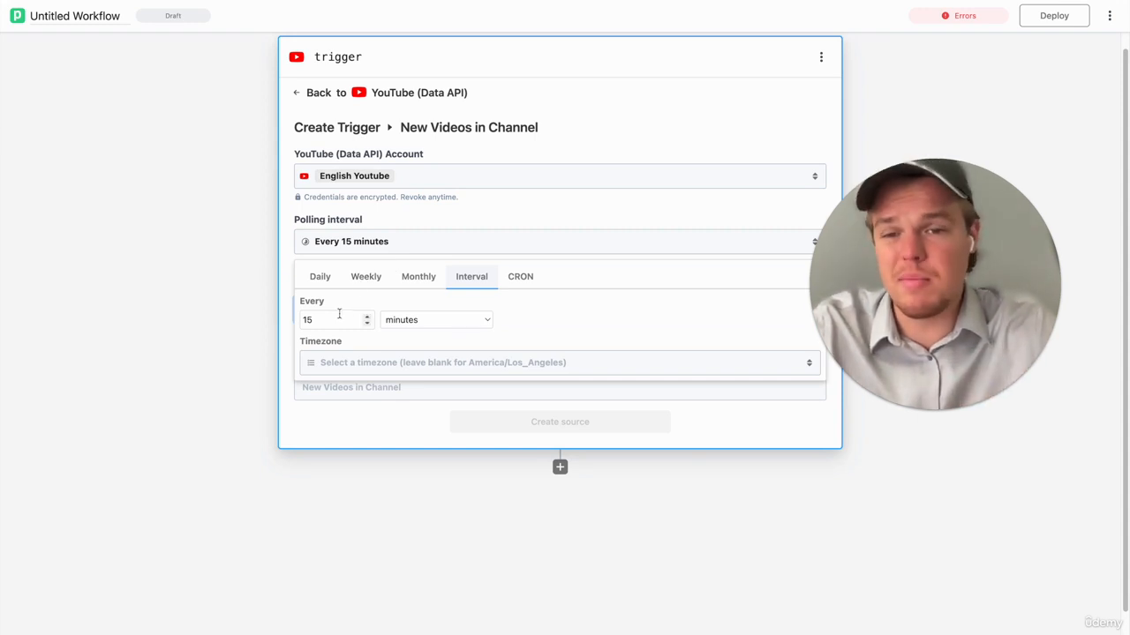
key(BackSpace)
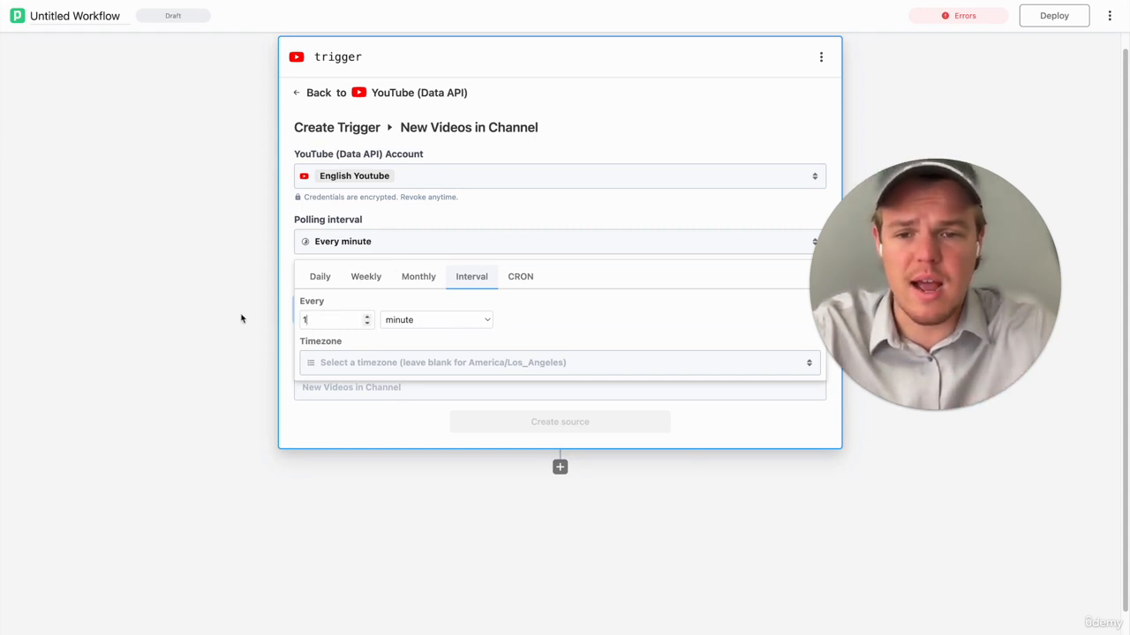
click(242, 317)
- Enter the Webcafe AI YouTube channel's ID in the trigger and create the source
scroll(300, 298, down, 2)
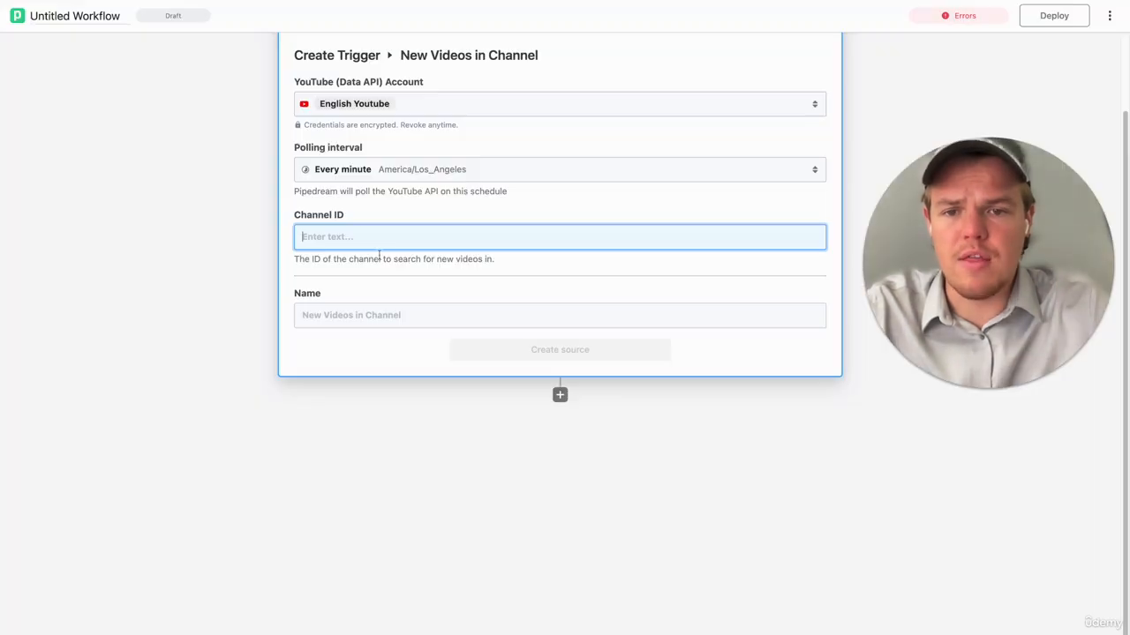
text(UCJFMlSxcvlZg5yZUYJT0Pug)
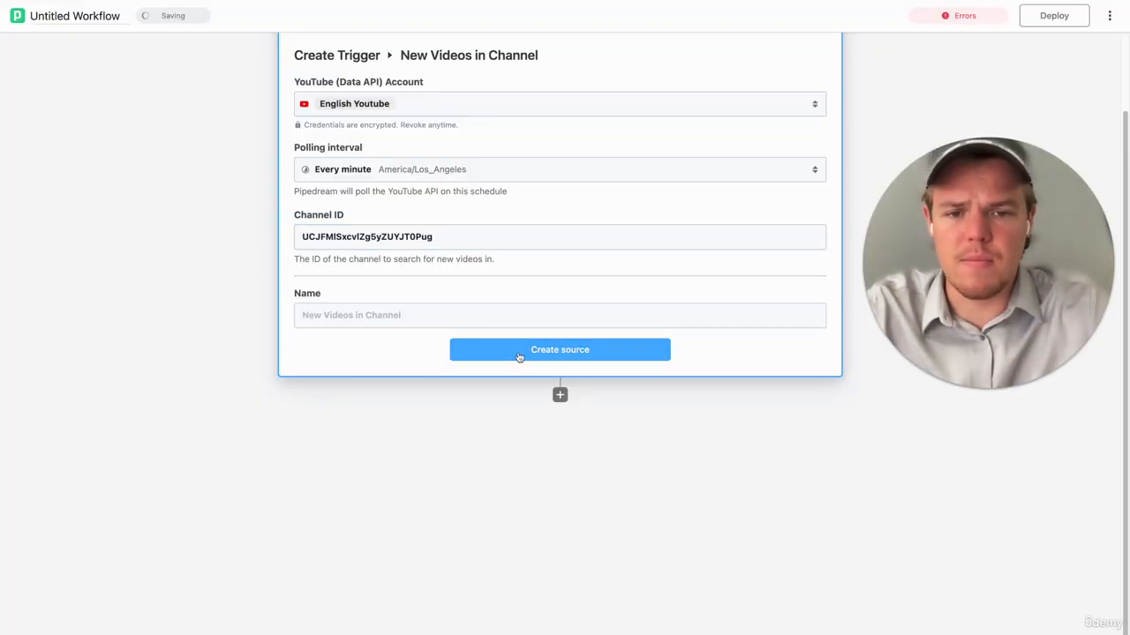
click(519, 350)
- Rename the workflow as Thumb Automatic
click(91, 16)
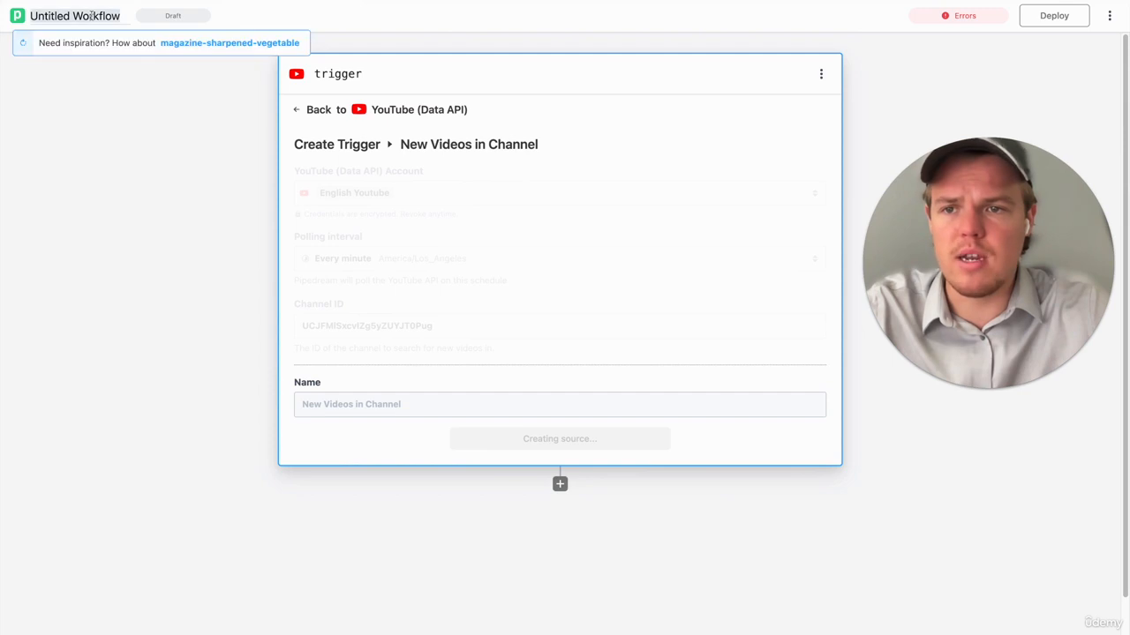
text(TH)
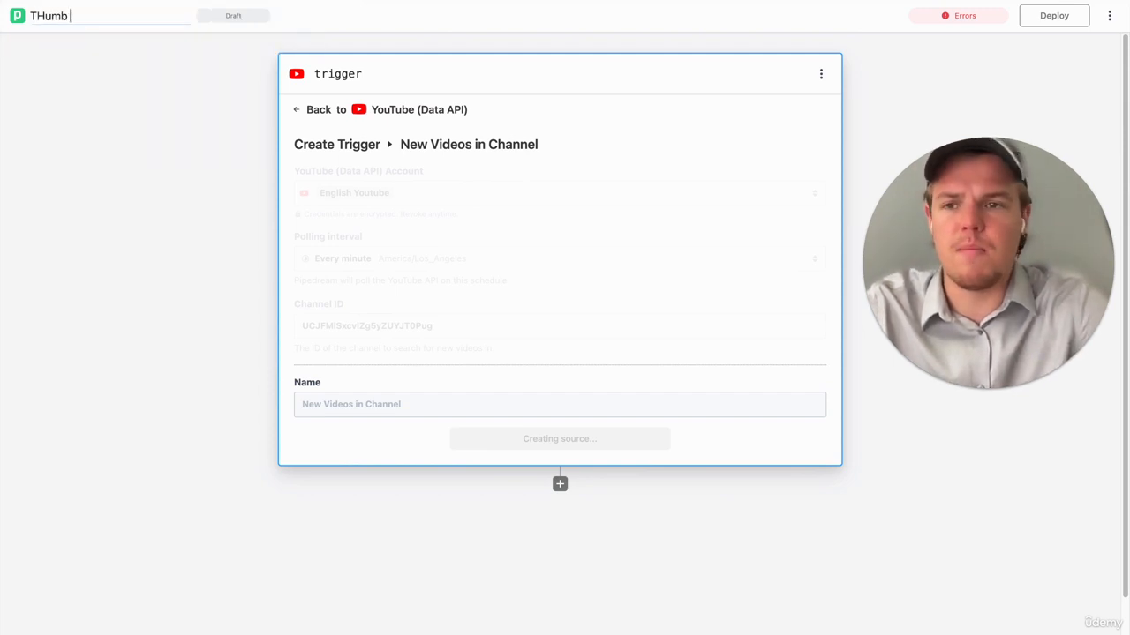
text(umb)
key(BackSpace)
key(BackSpace)
key(BackSpace)
key(BackSpace)
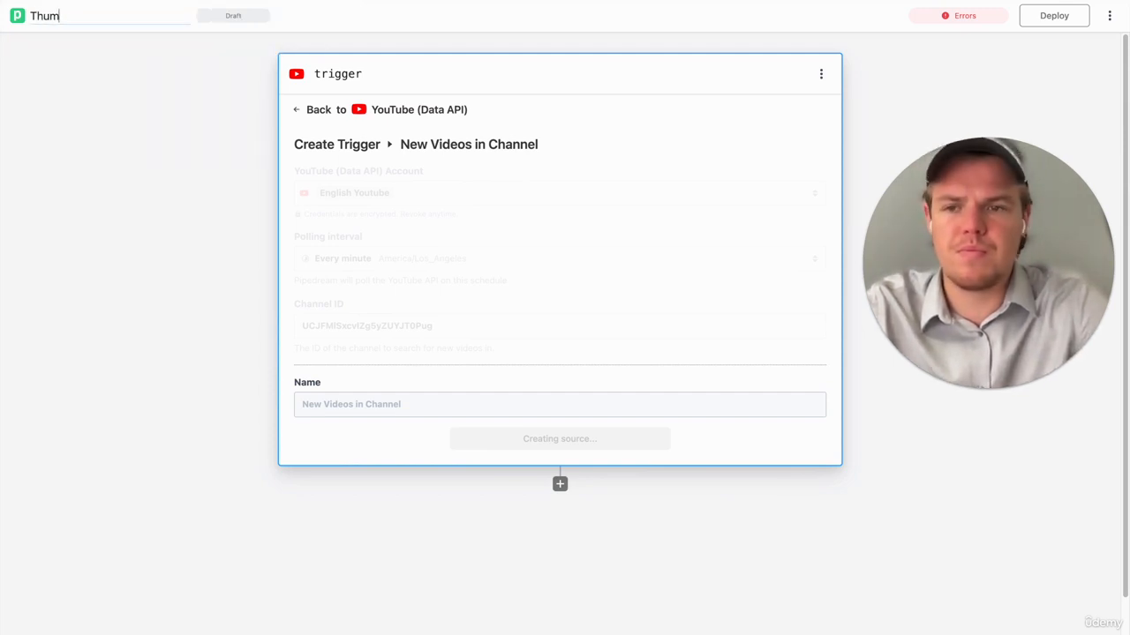
text(humb Automatic)
key(Return)
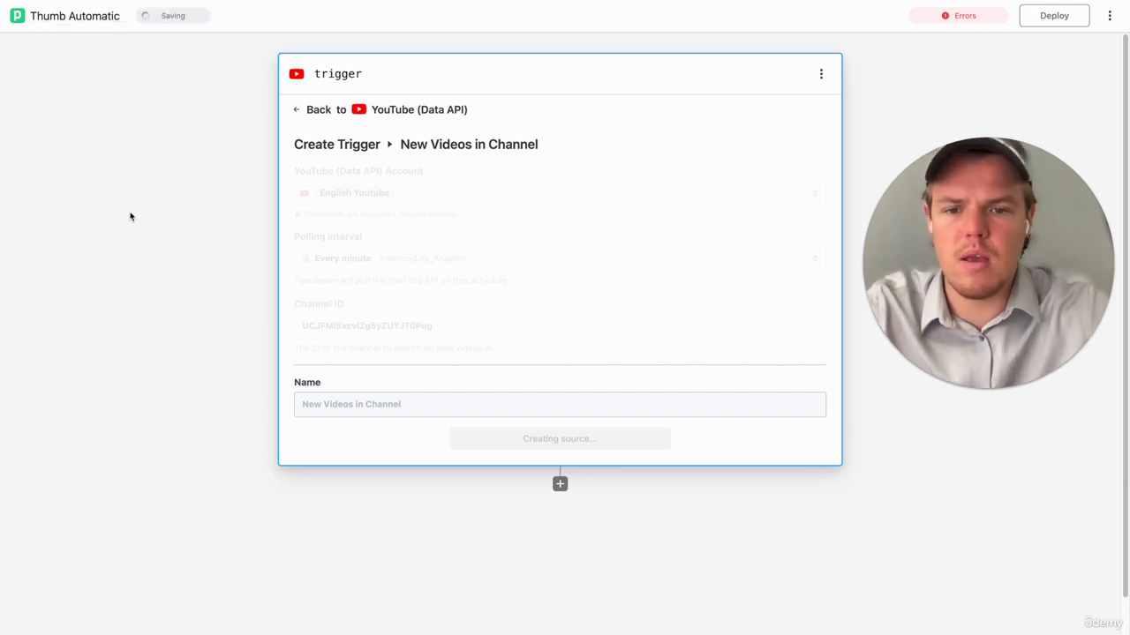
- Add a Filter step below the trigger with the action Continue execution if a condition is met
click(560, 485)
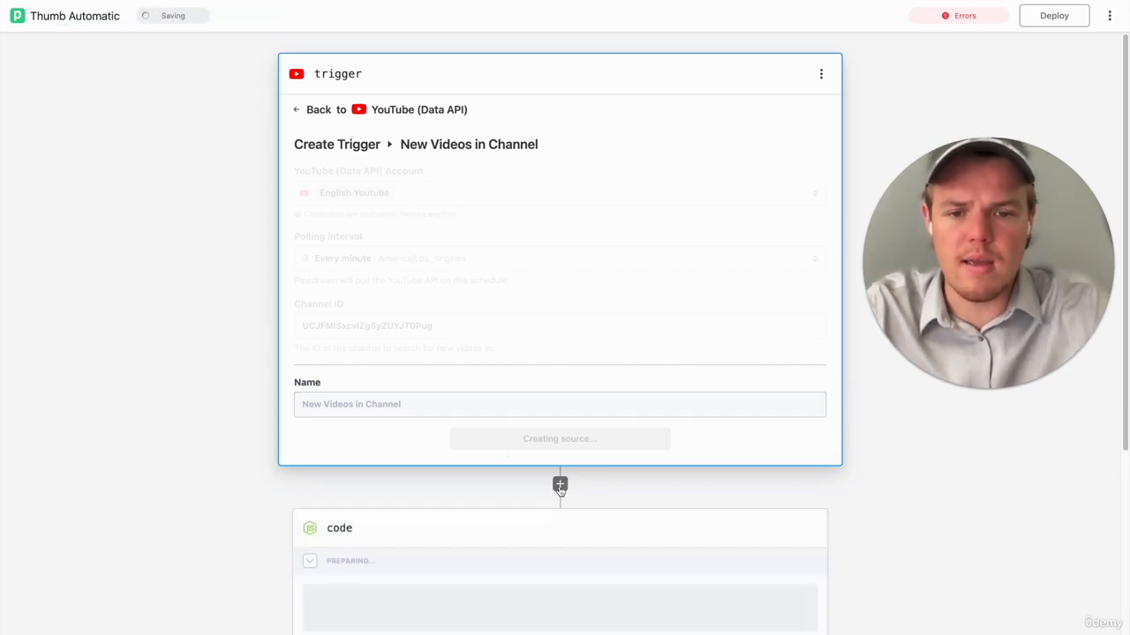
text(fil)
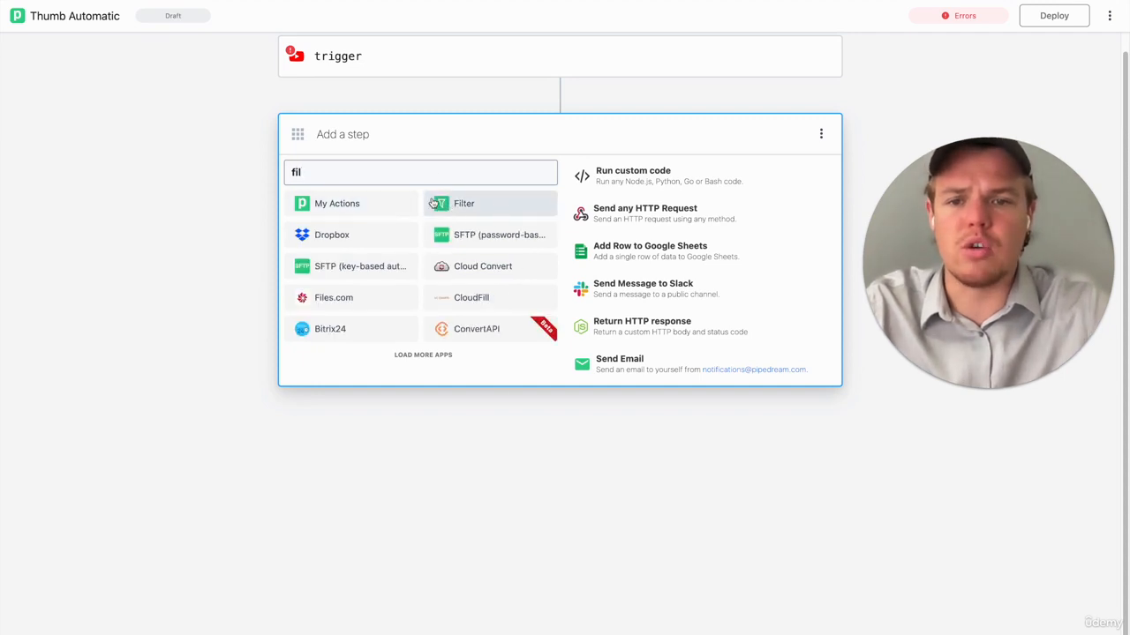
click(449, 204)
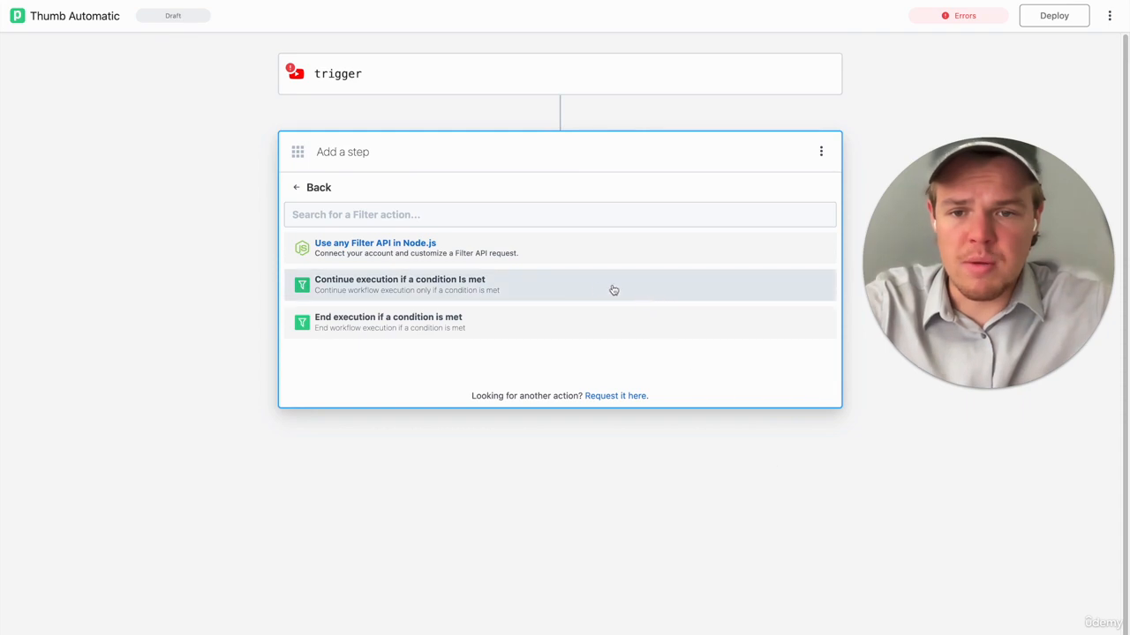
click(568, 291)
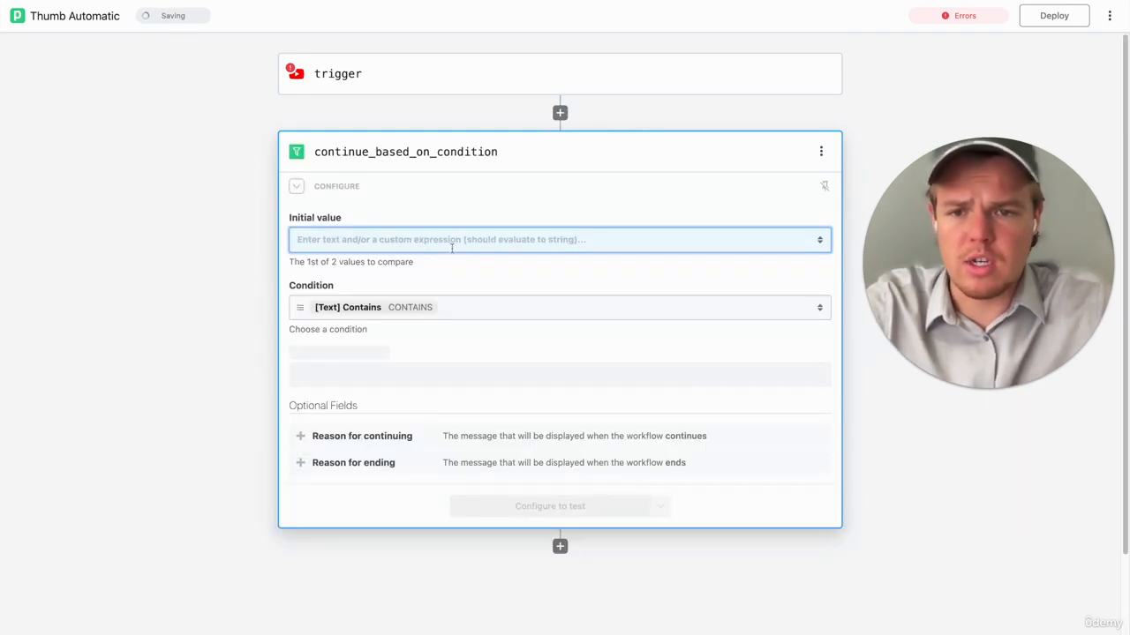
click(452, 248)
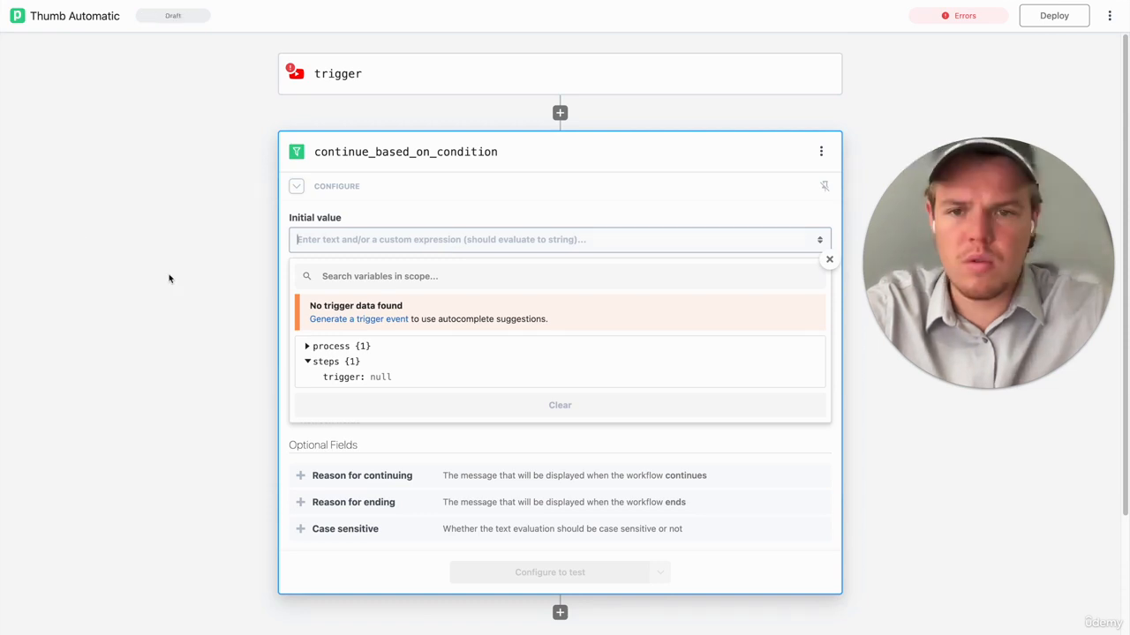
click(308, 347)
click(308, 346)
click(272, 310)
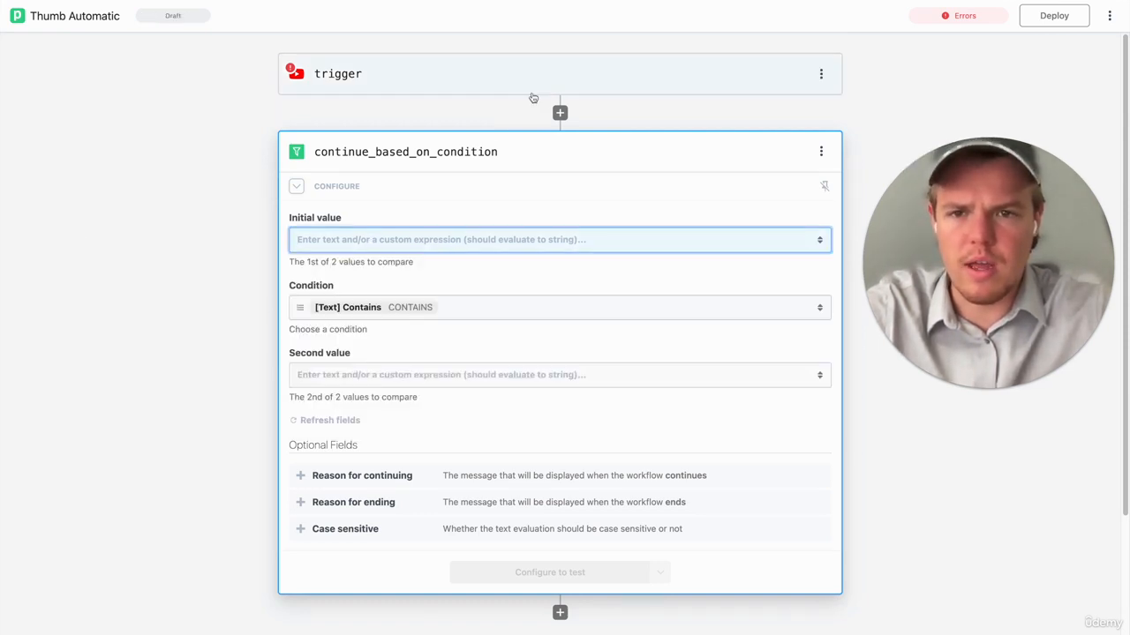
- Create the trigger's New Videos in Channel source and load a sample video event for it
click(533, 92)
click(545, 393)
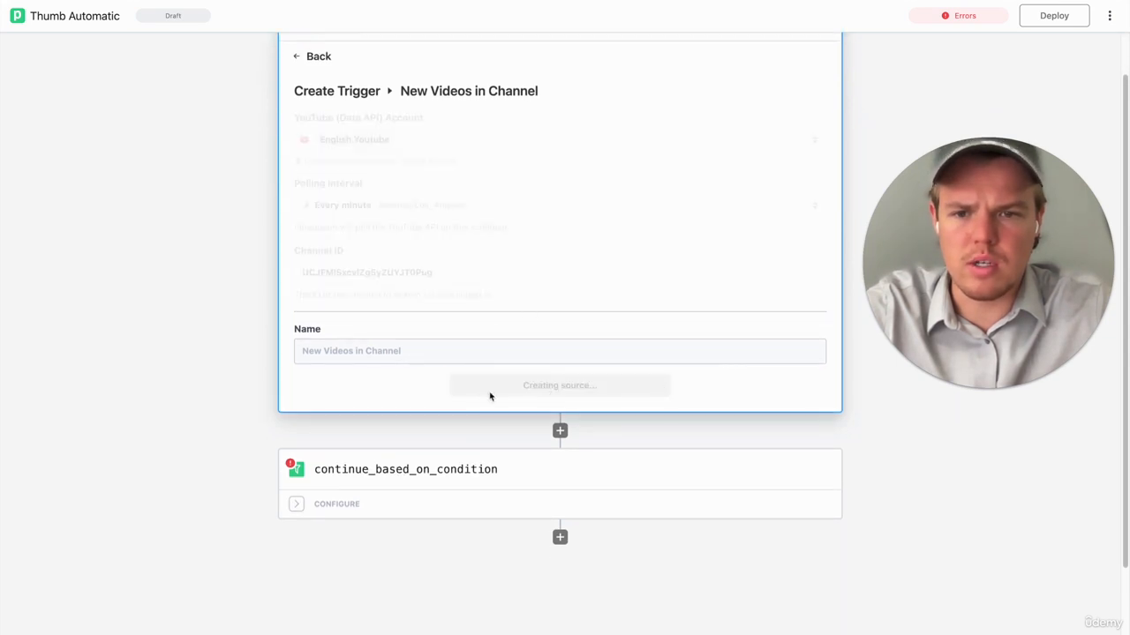
click(521, 337)
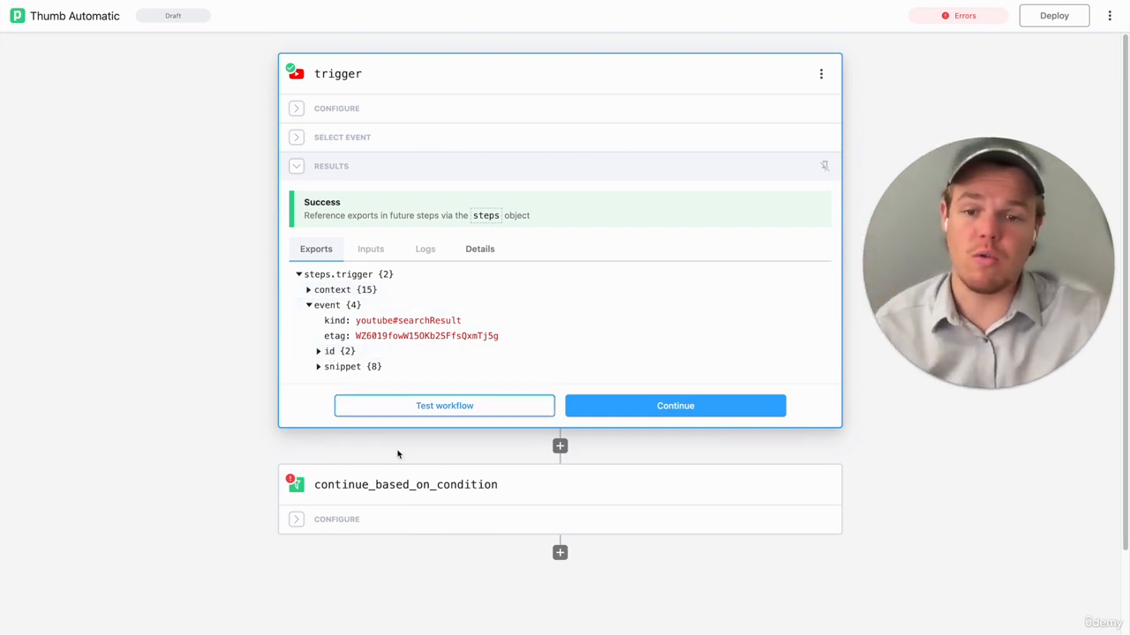
- Set the filter step's initial value to the trigger event's video title, steps.trigger.event.snippet.title
click(414, 513)
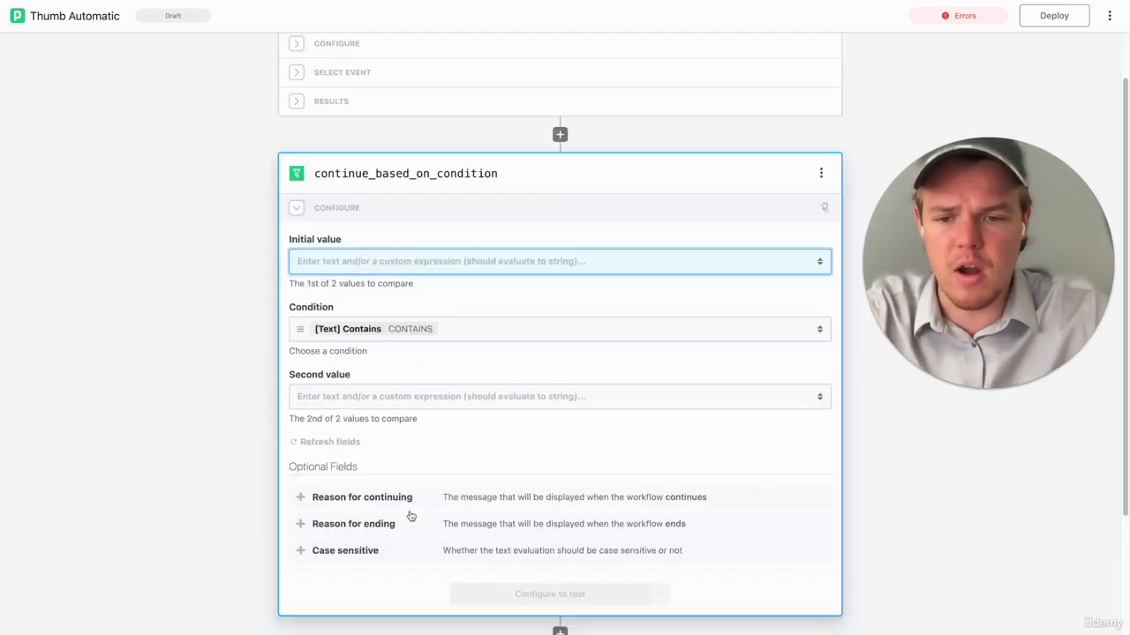
click(411, 167)
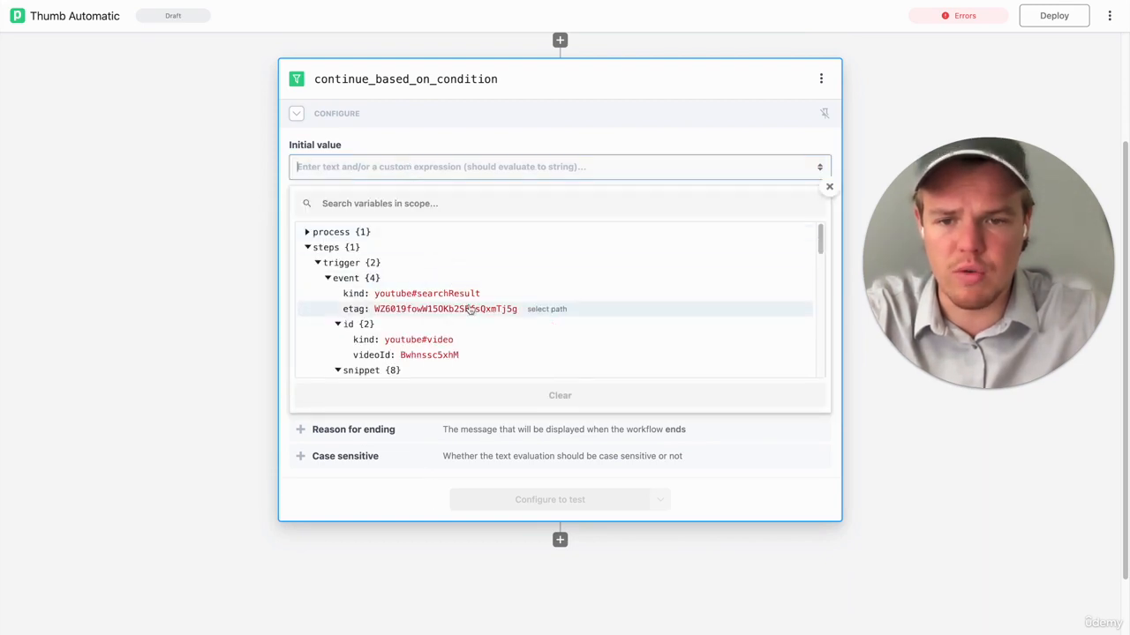
scroll(459, 282, down, 3)
scroll(469, 313, down, 1)
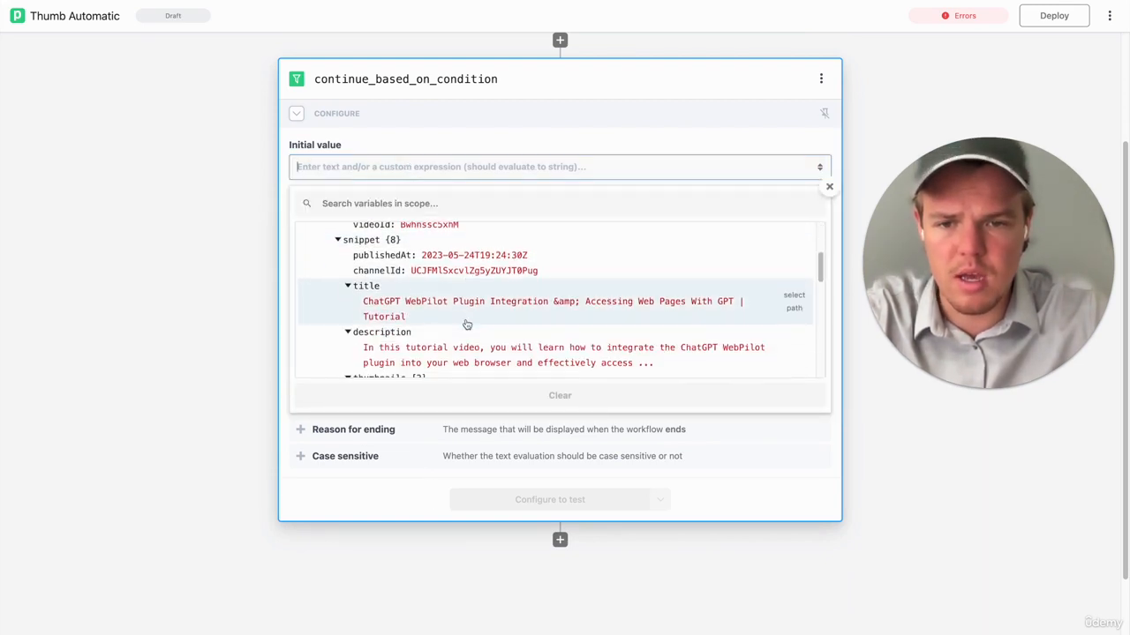
click(473, 314)
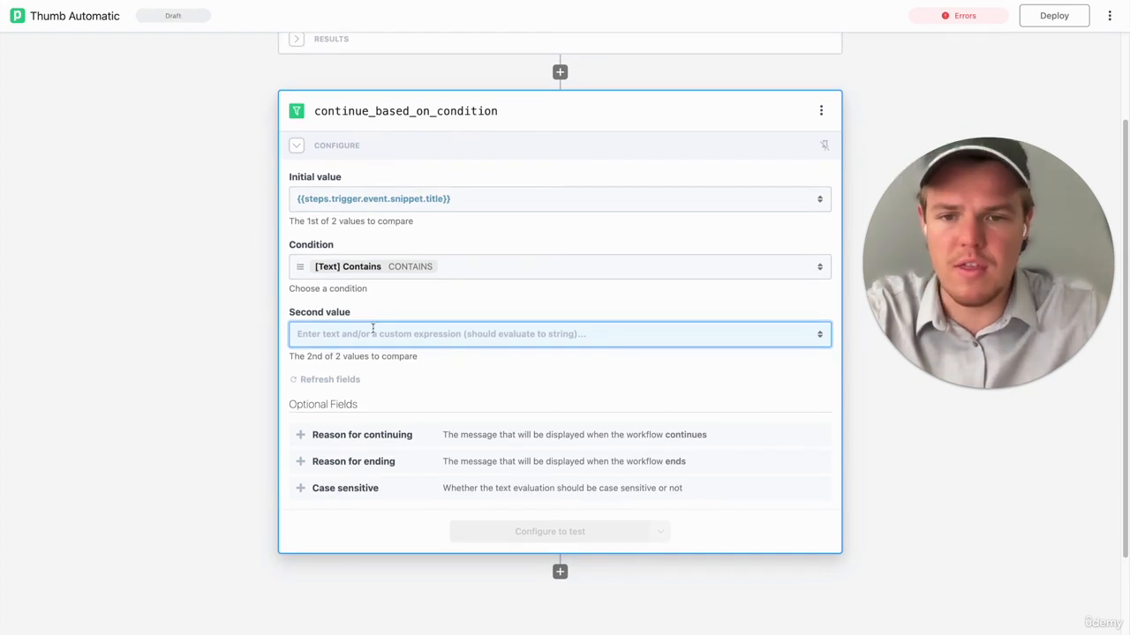
- Set the filter condition's second value to Webcafe Cooking
click(375, 332)
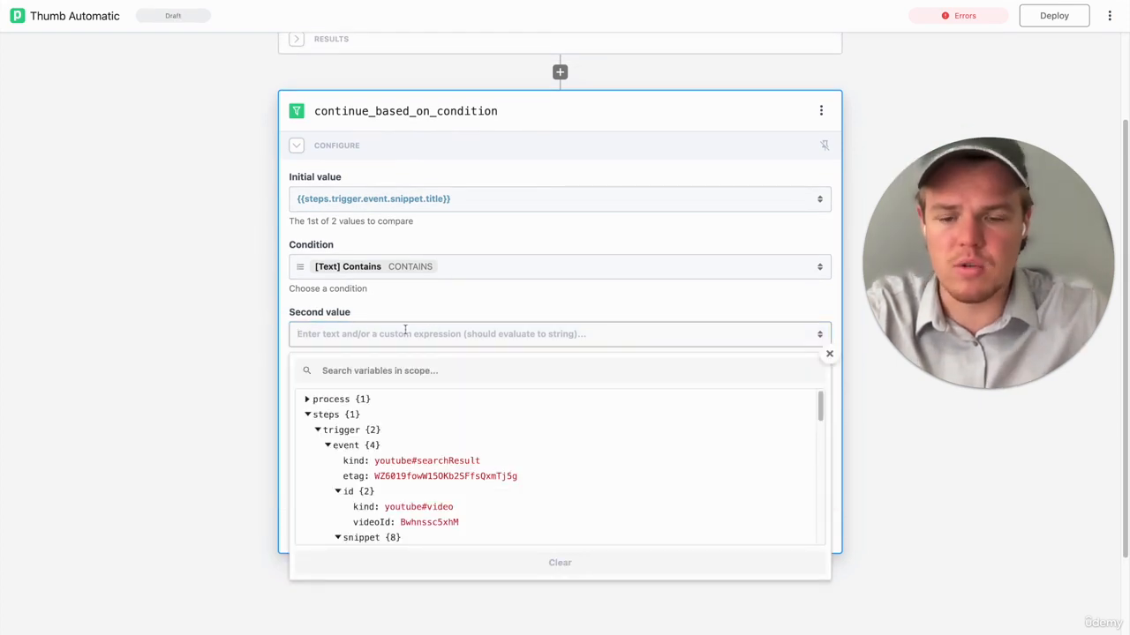
text(Webcafe Cooking)
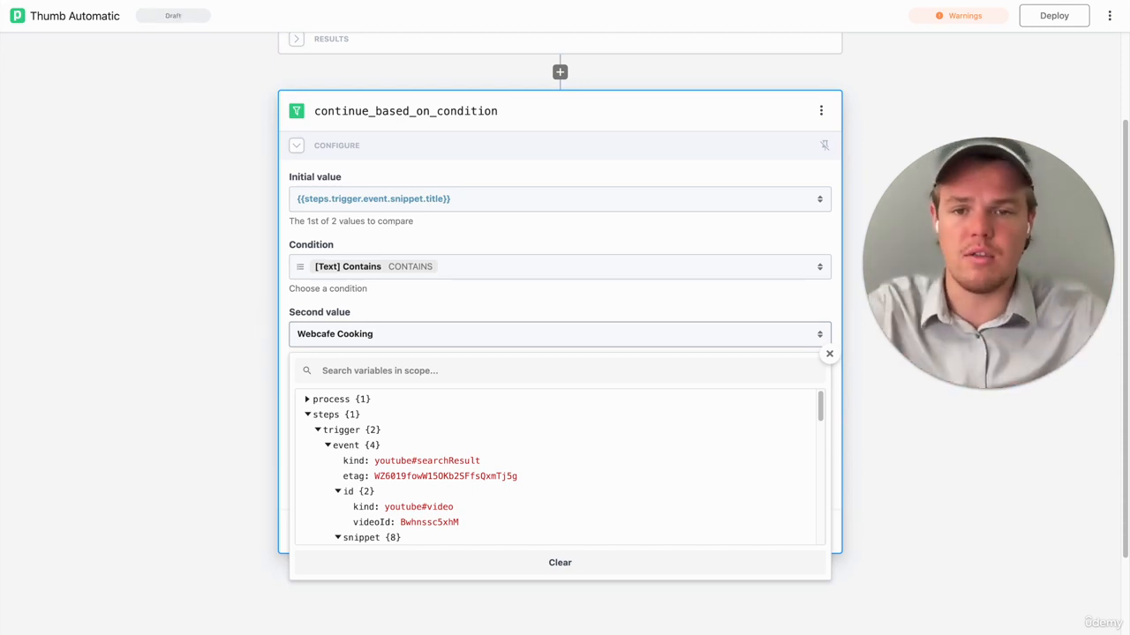
click(239, 280)
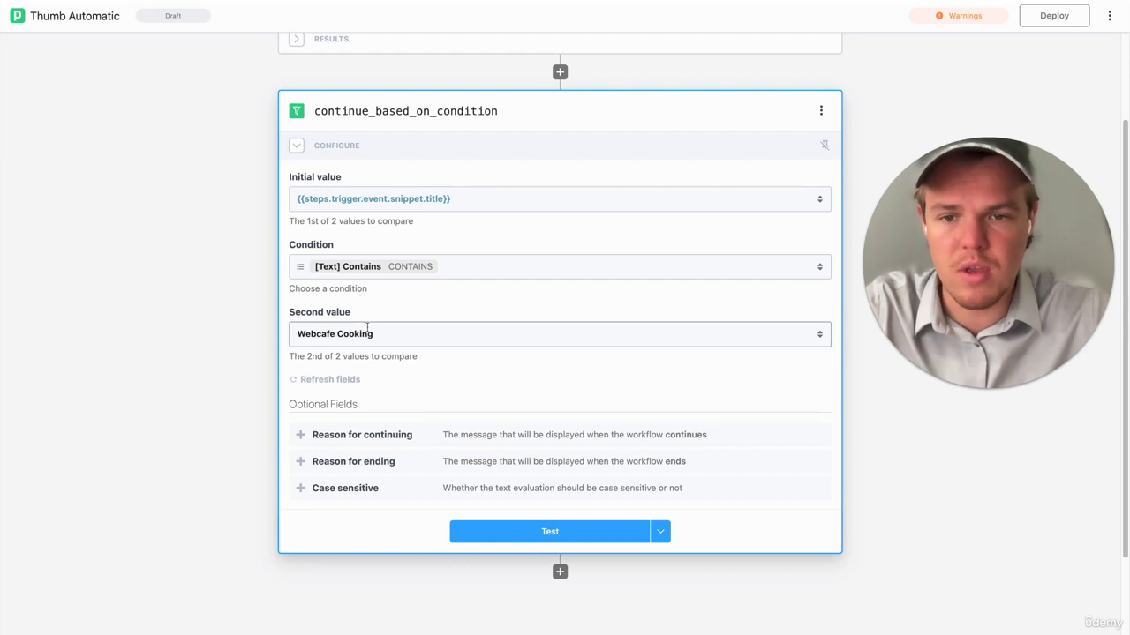
- Test the continue_based_on_condition step and review its results
scroll(257, 303, down, 1)
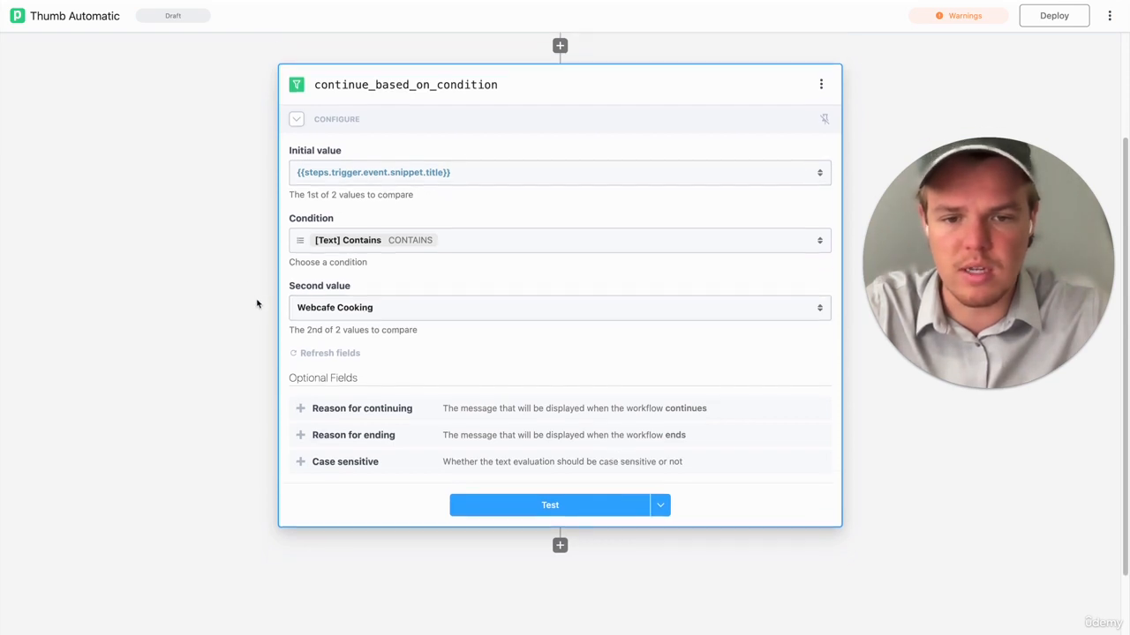
click(485, 492)
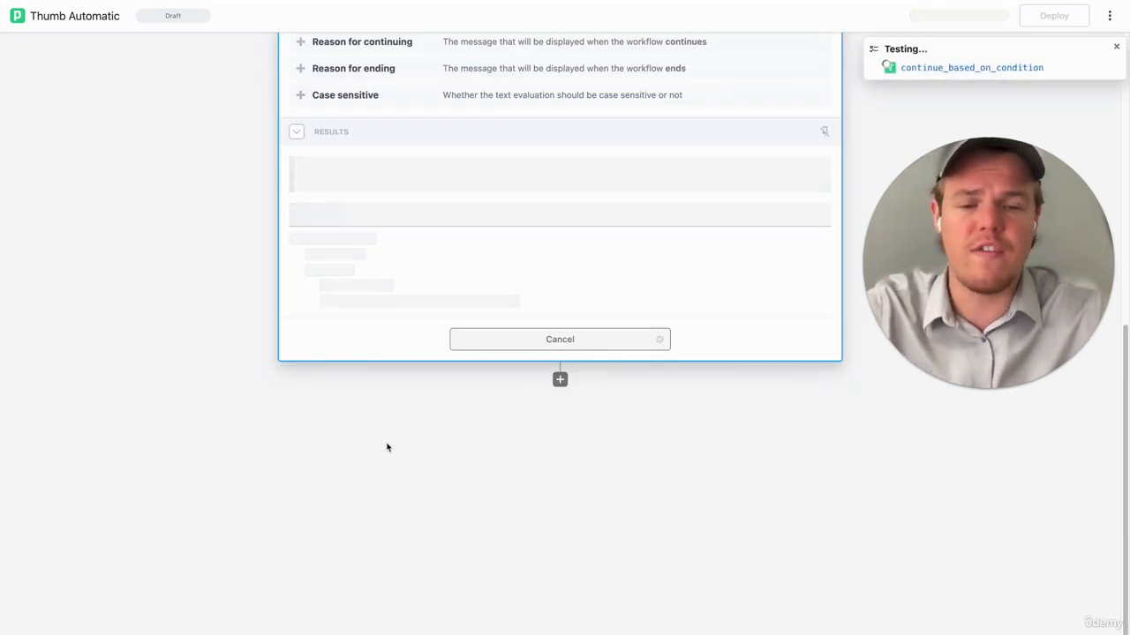
scroll(294, 325, up, 3)
scroll(294, 325, down, 2)
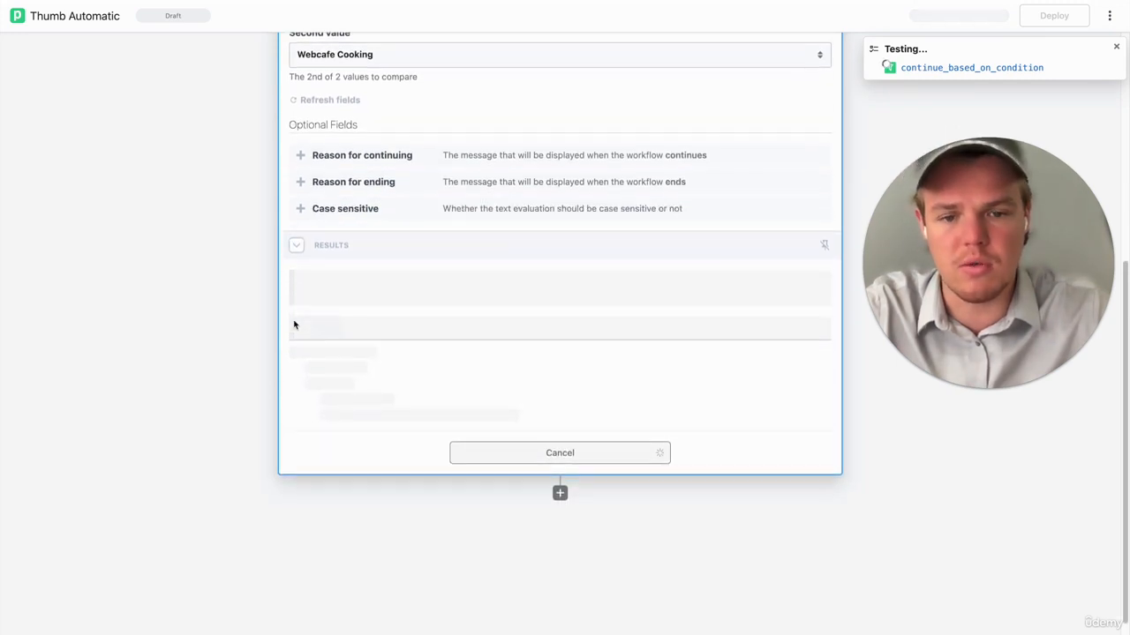
scroll(566, 509, down, 1)
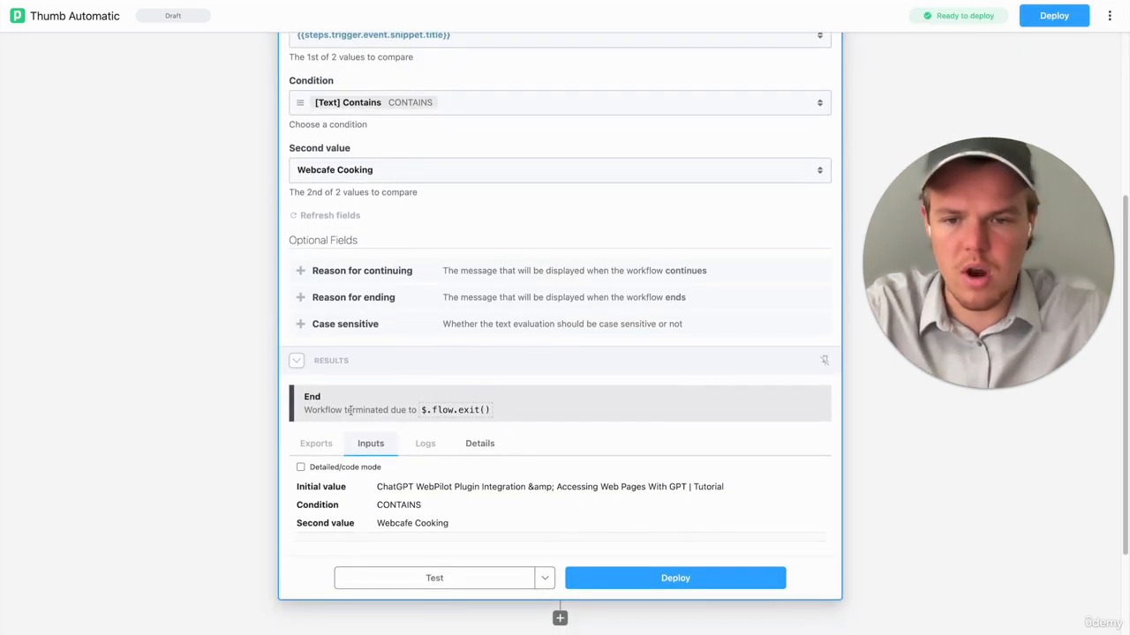
- Add a Delay step that delays the workflow below the filter step
scroll(433, 407, down, 2)
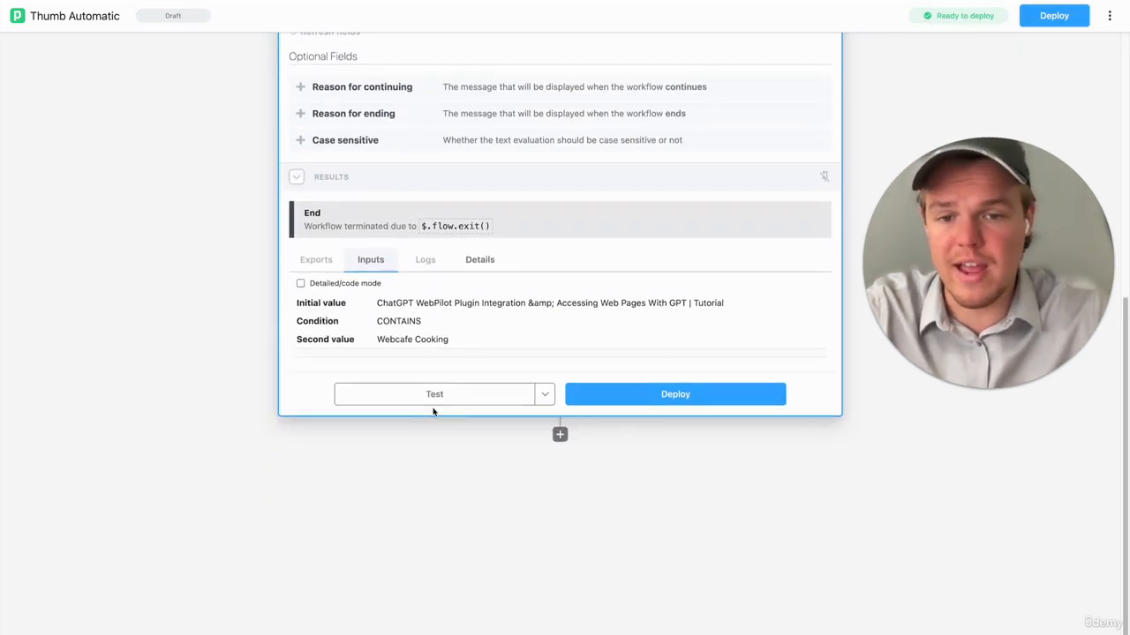
click(559, 435)
click(449, 176)
text(del)
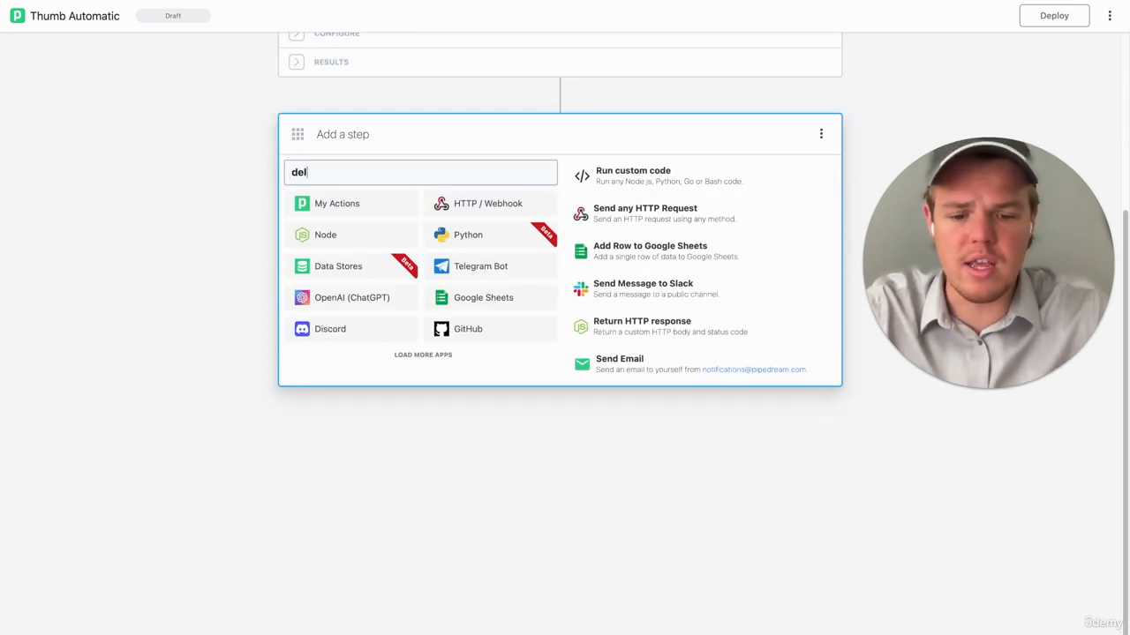
text(ay)
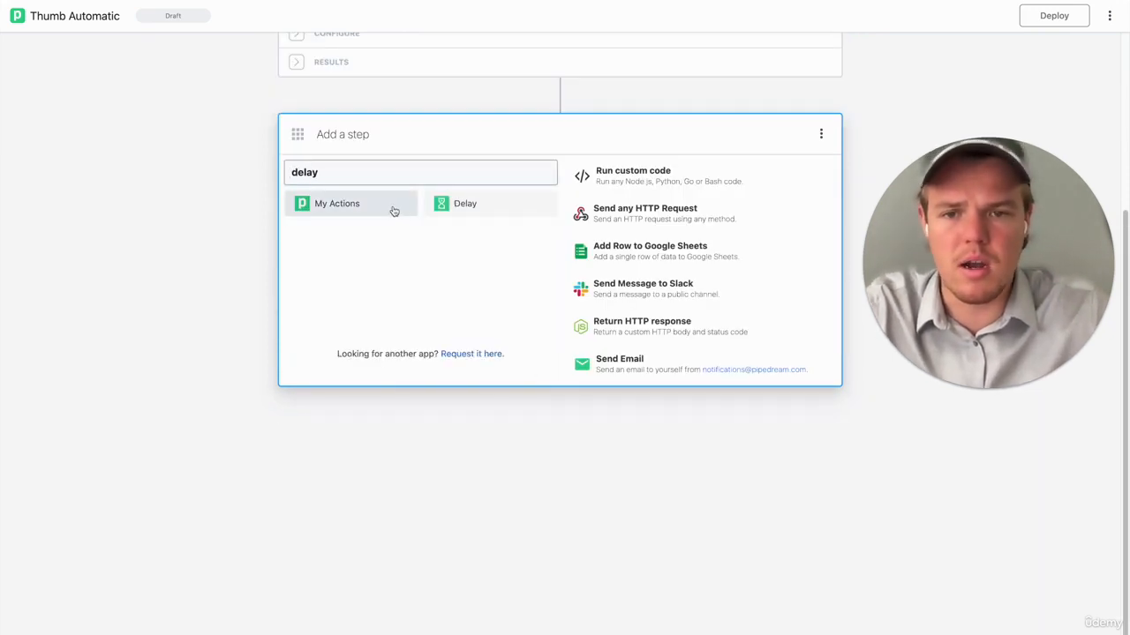
click(462, 217)
click(443, 267)
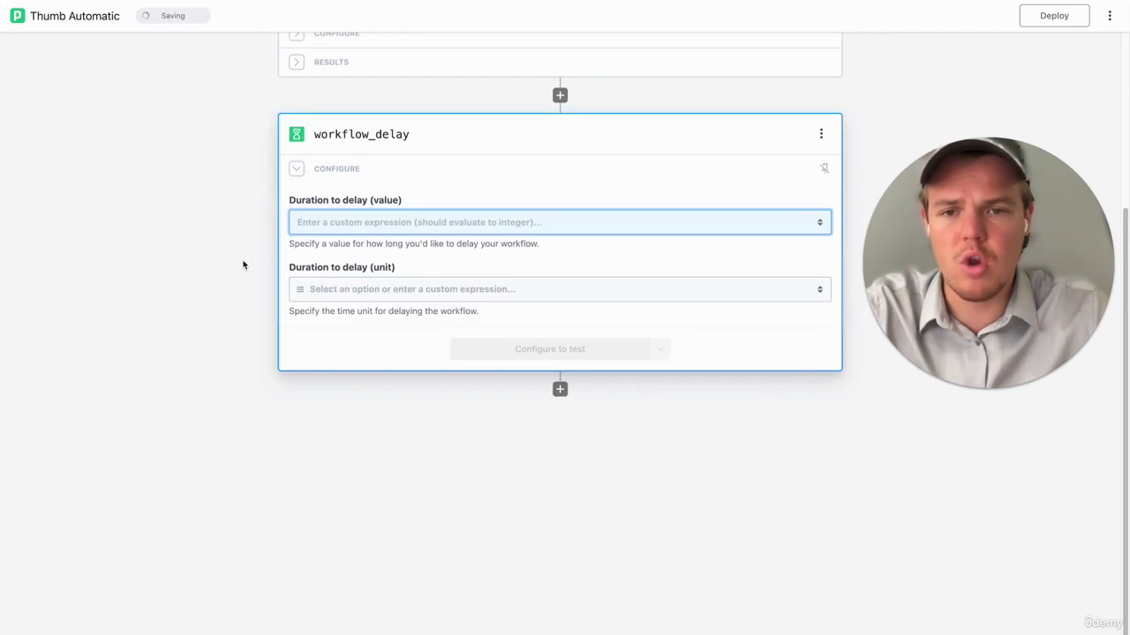
- Set the workflow delay's duration to 2 Minutes and test the step
click(465, 225)
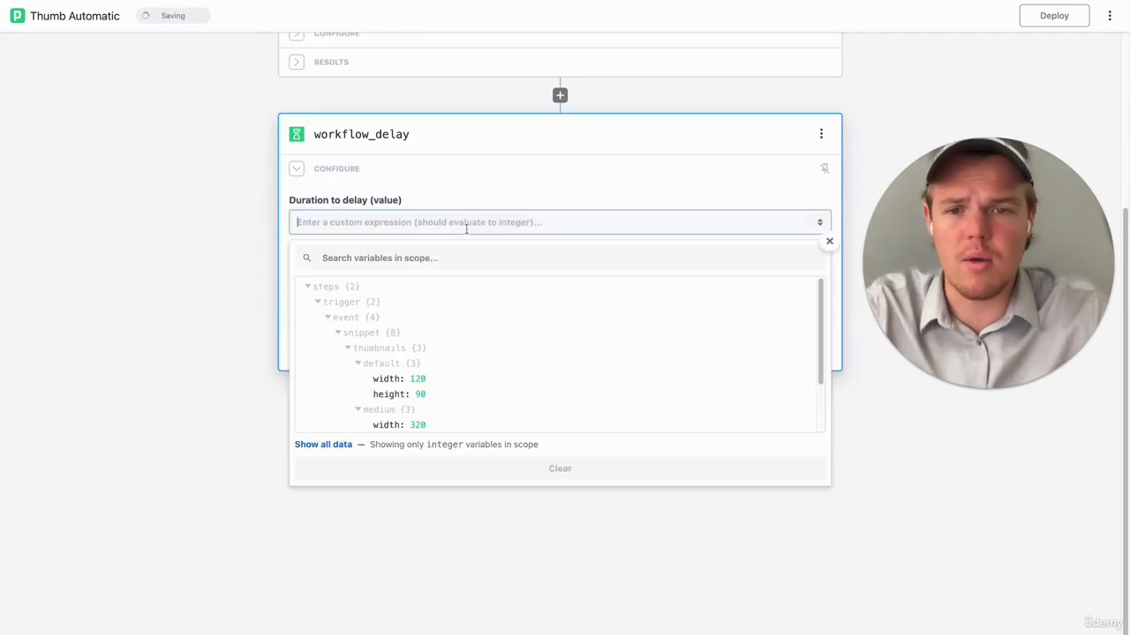
click(236, 235)
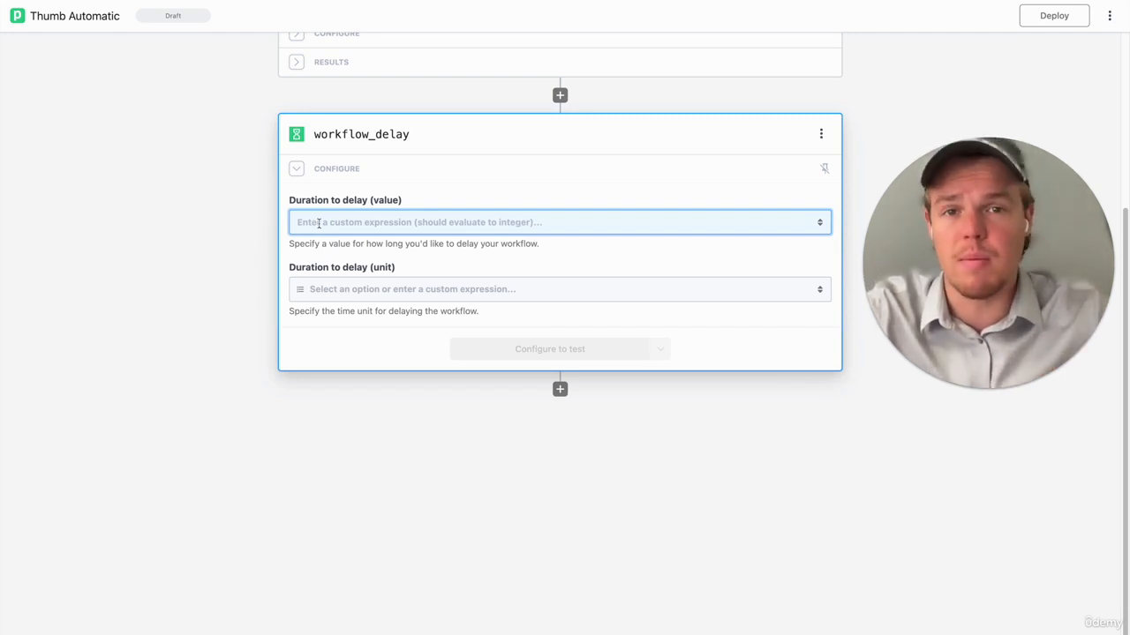
click(324, 224)
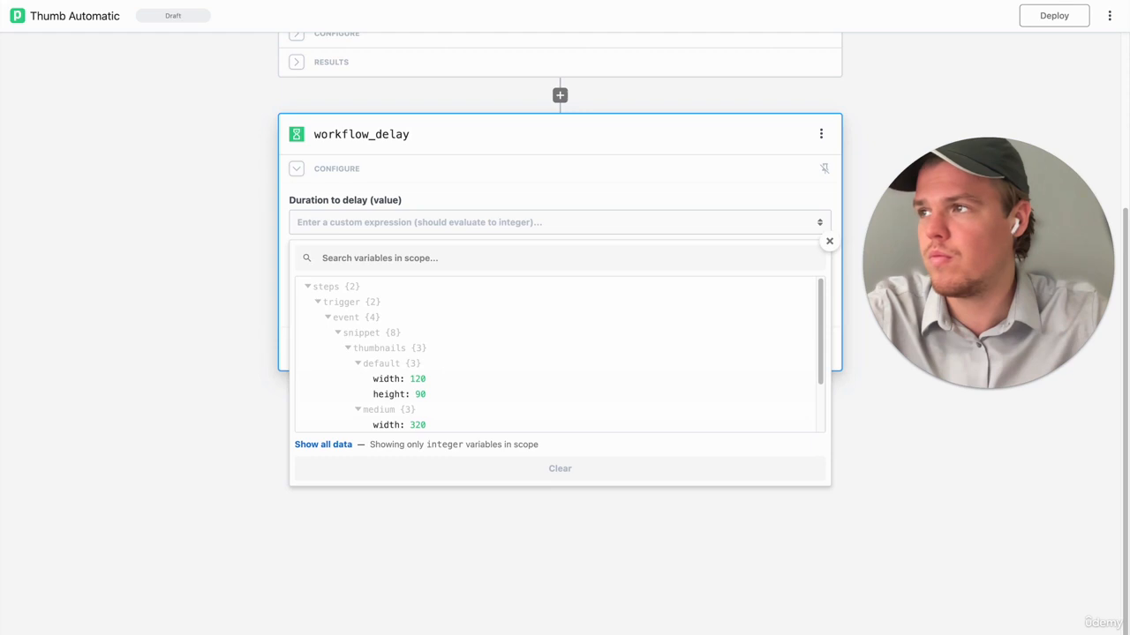
click(329, 227)
text(2)
click(241, 252)
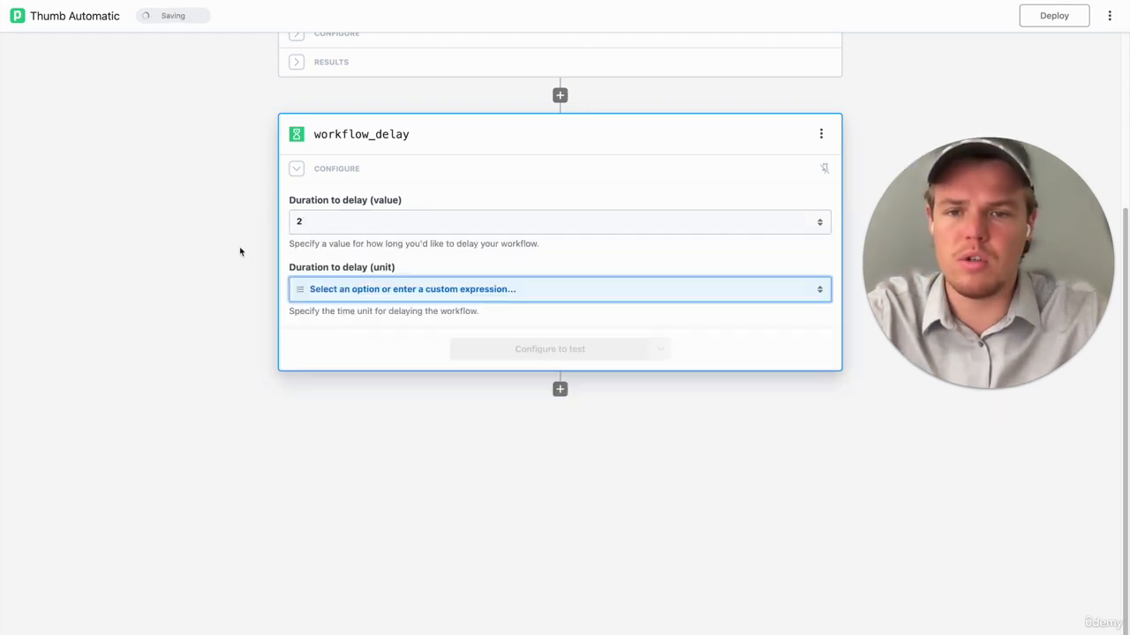
click(395, 293)
click(348, 437)
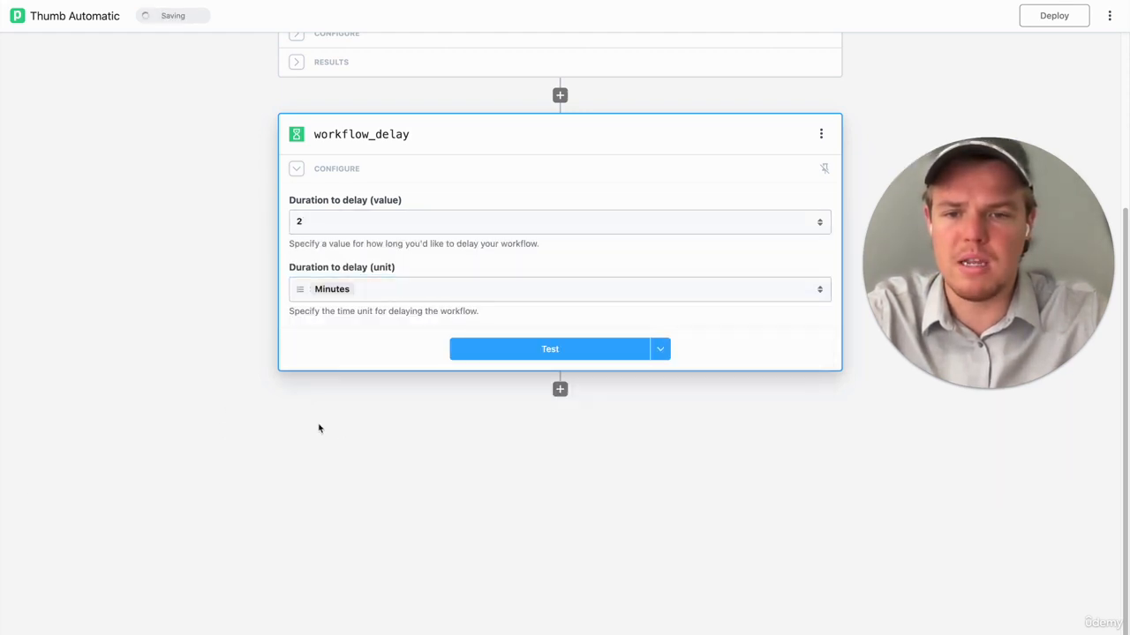
click(546, 351)
scroll(607, 434, down, 3)
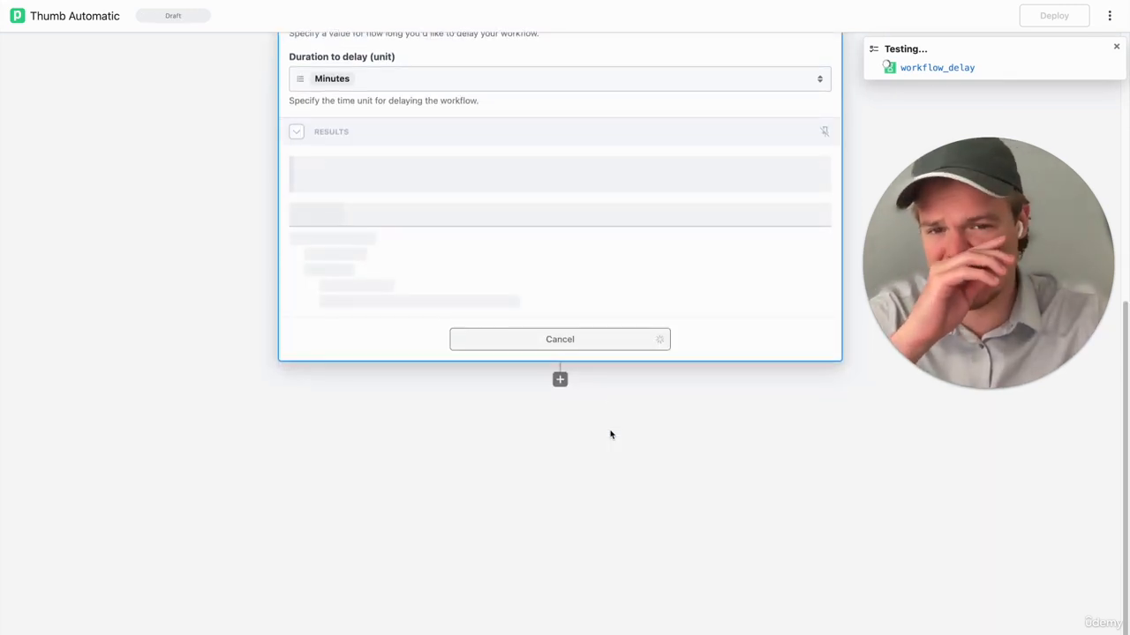
- Add a Google Drive step with the Find File action below the delay step
click(560, 380)
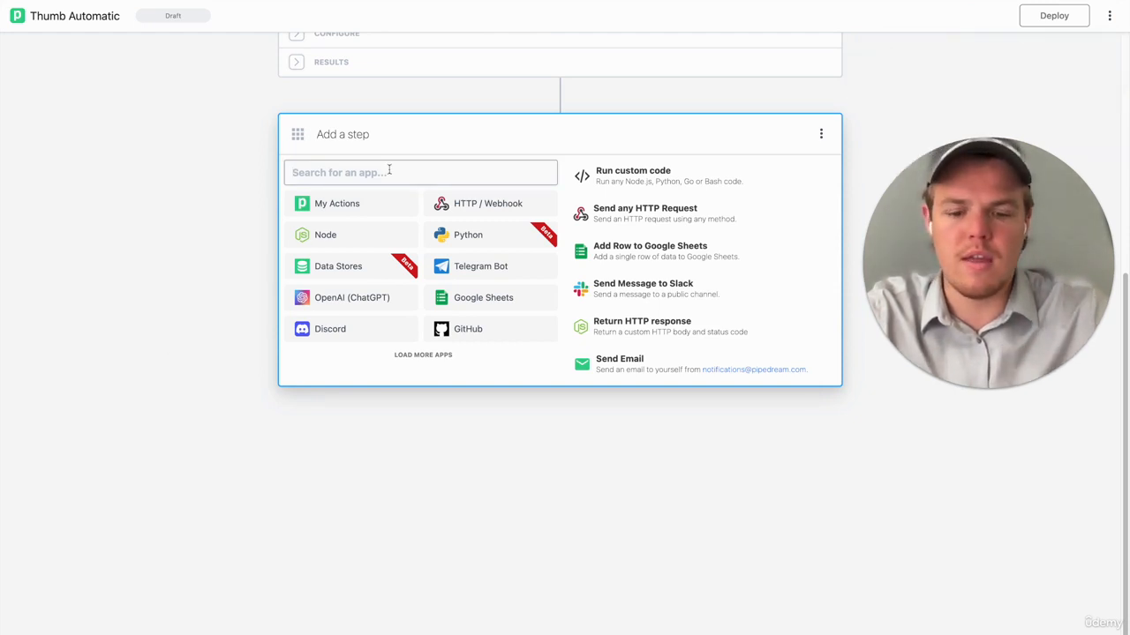
text(f)
key(BackSpace)
text(google)
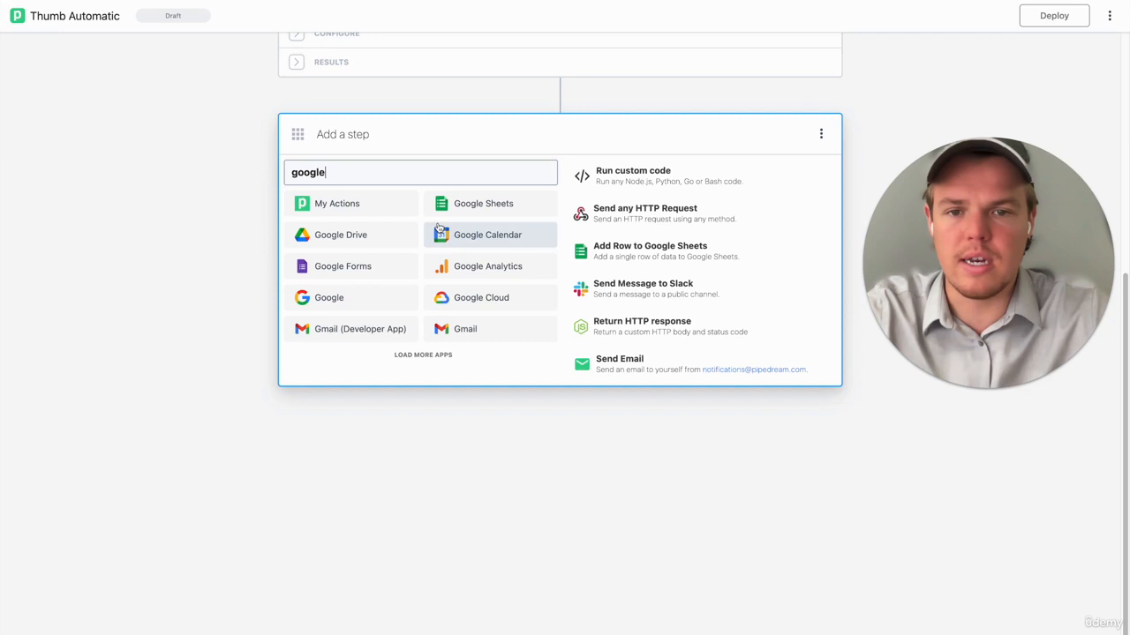
click(390, 233)
scroll(440, 309, down, 5)
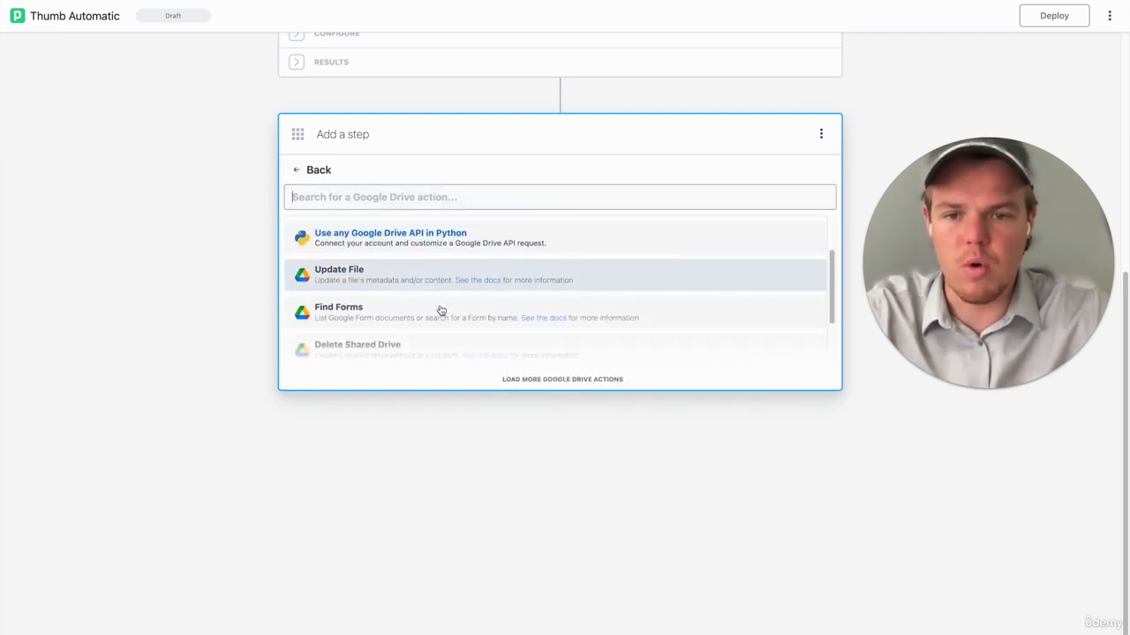
scroll(440, 286, up, 5)
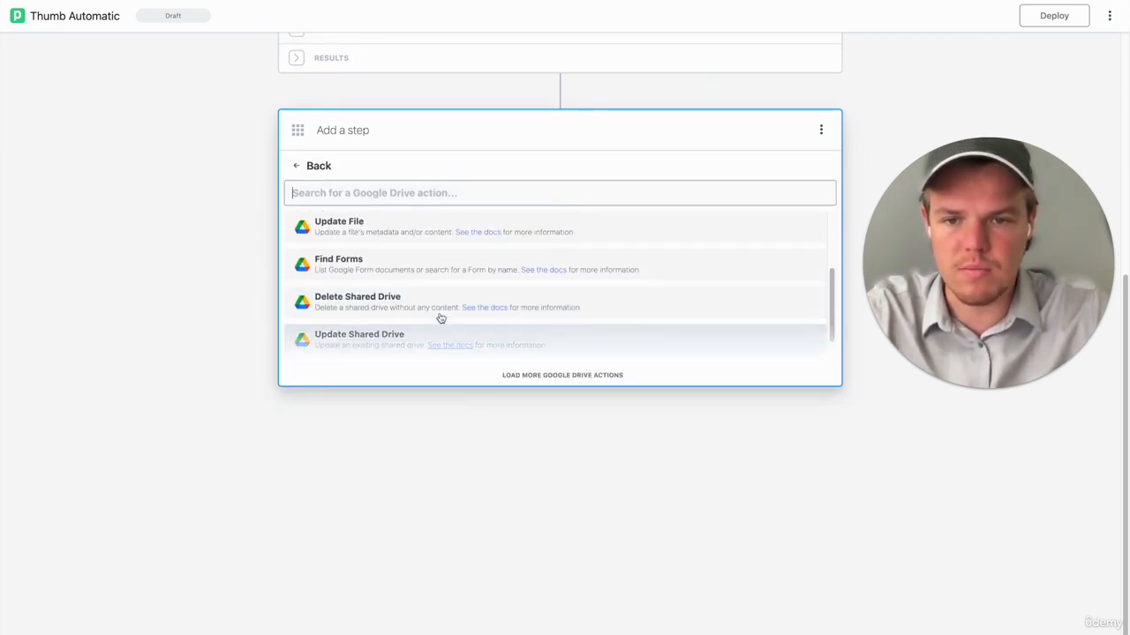
text(find)
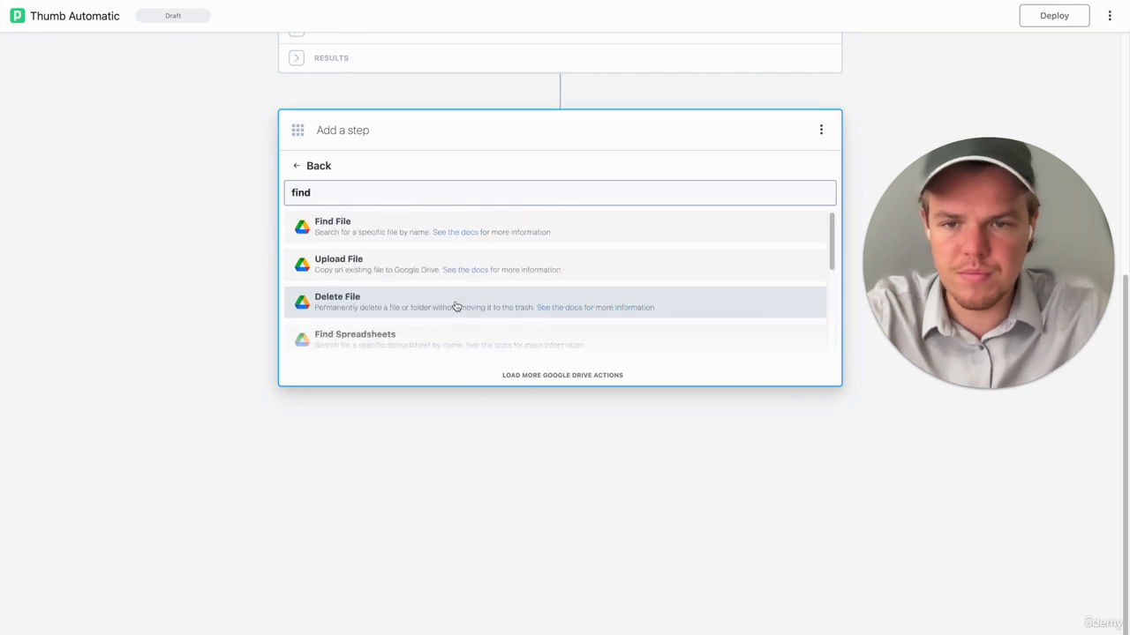
click(411, 301)
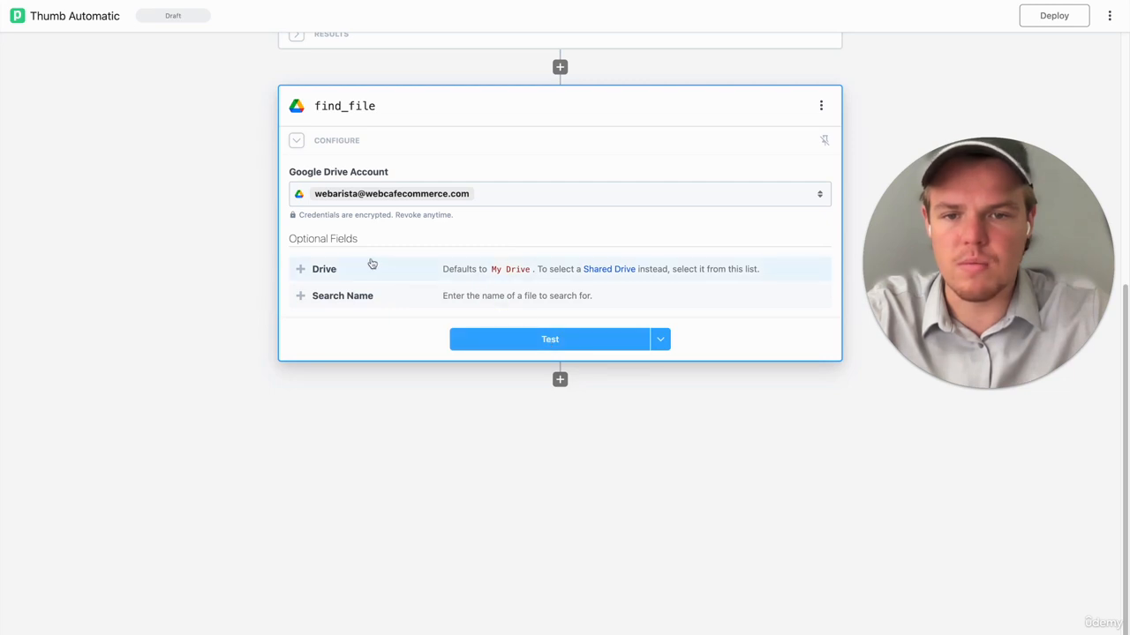
- Add the Drive and Search Name fields to find_file, set Search Name to {{steps.trigger.event.snippet.title}}, and test the step
click(372, 303)
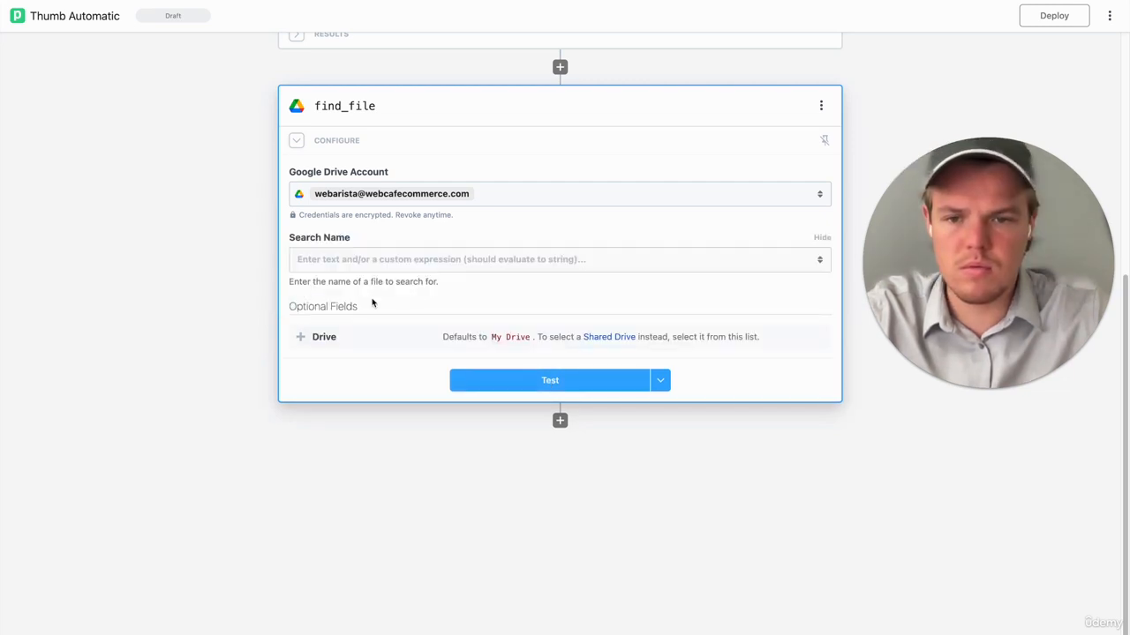
click(342, 341)
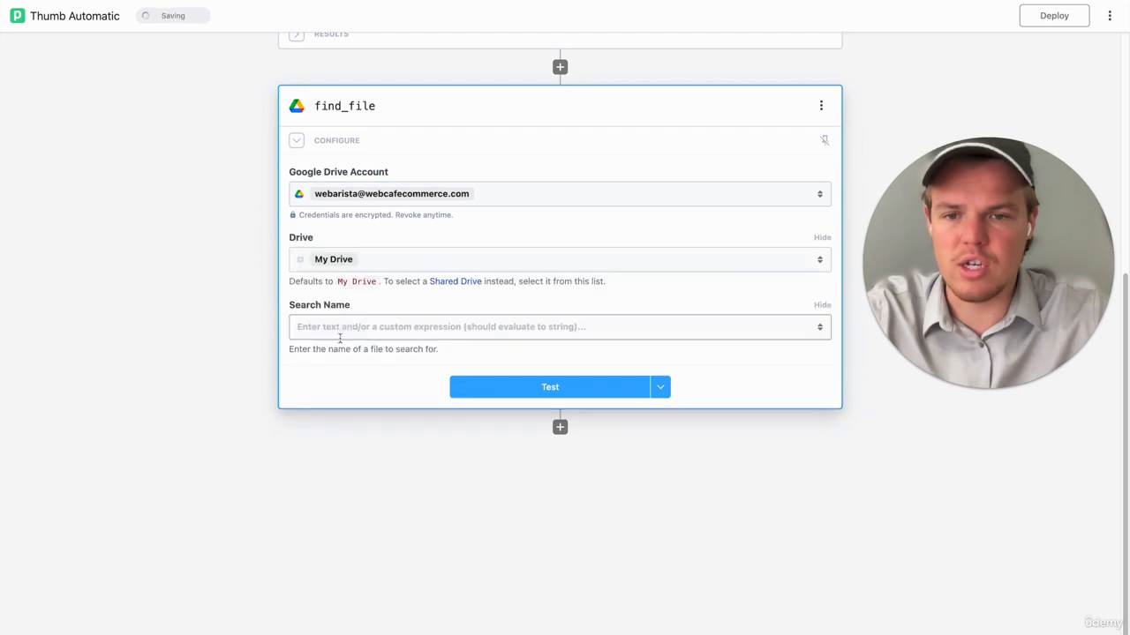
click(381, 327)
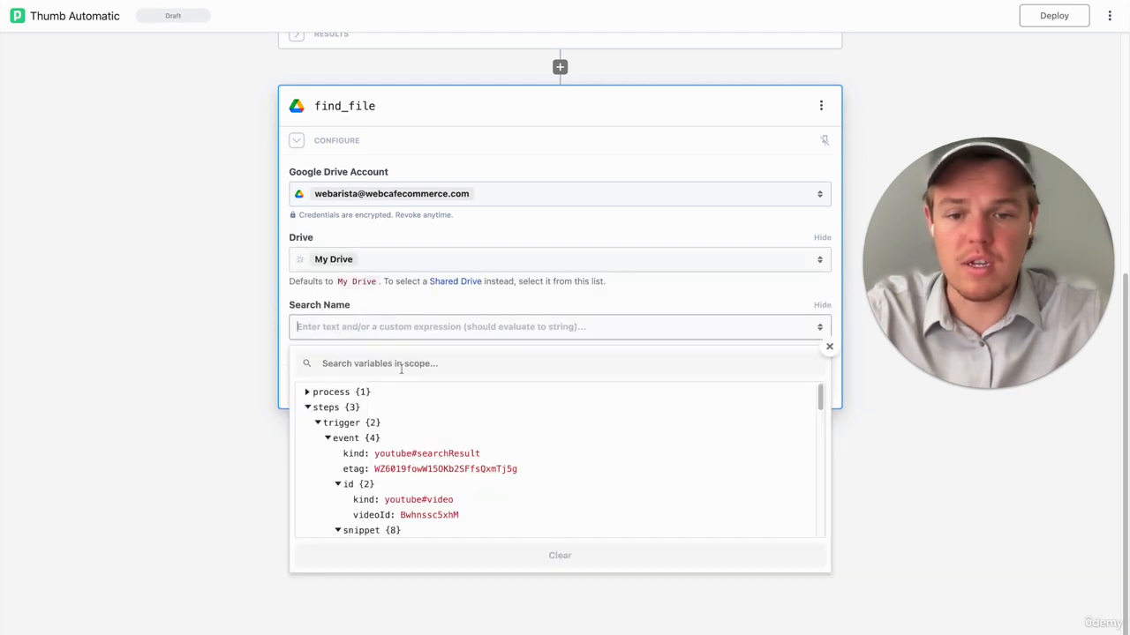
scroll(425, 422, down, 4)
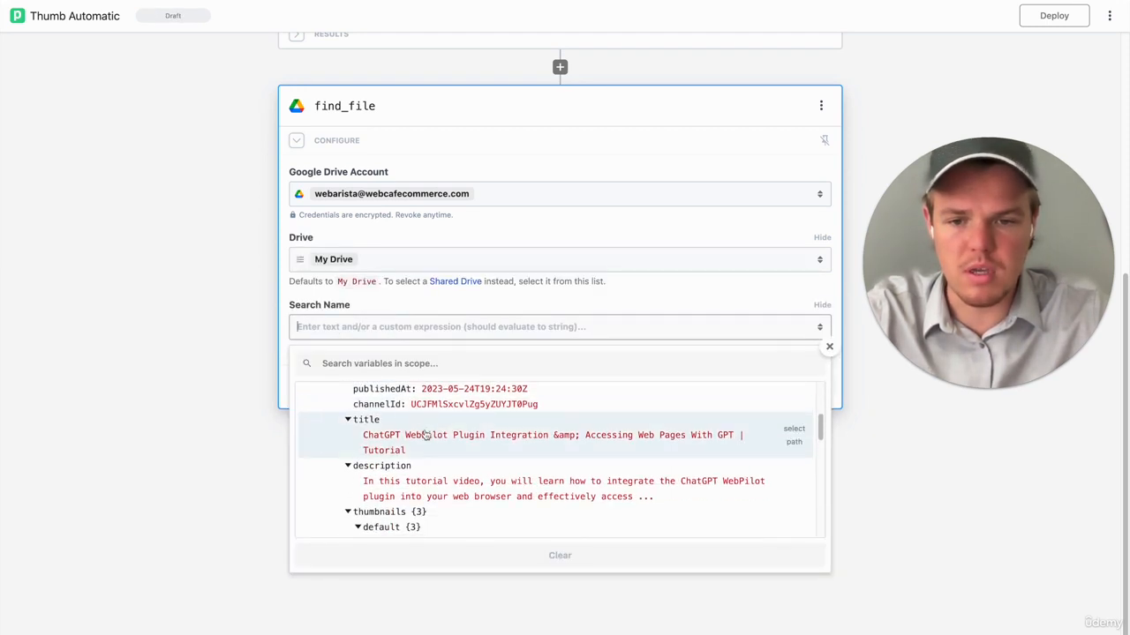
click(425, 435)
click(488, 378)
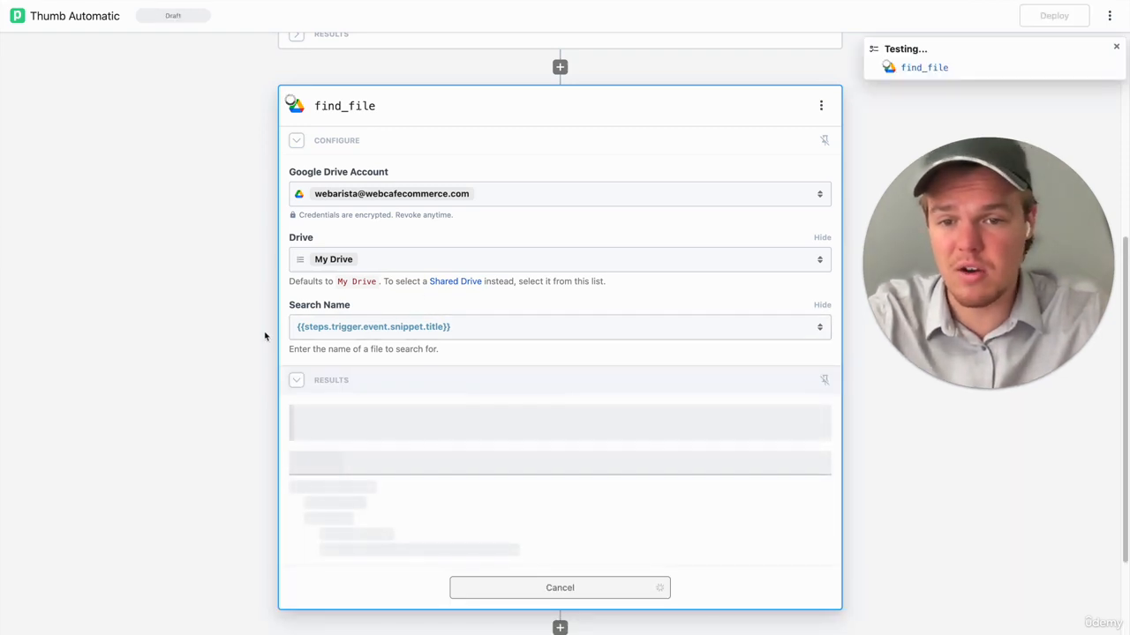
scroll(245, 353, down, 1)
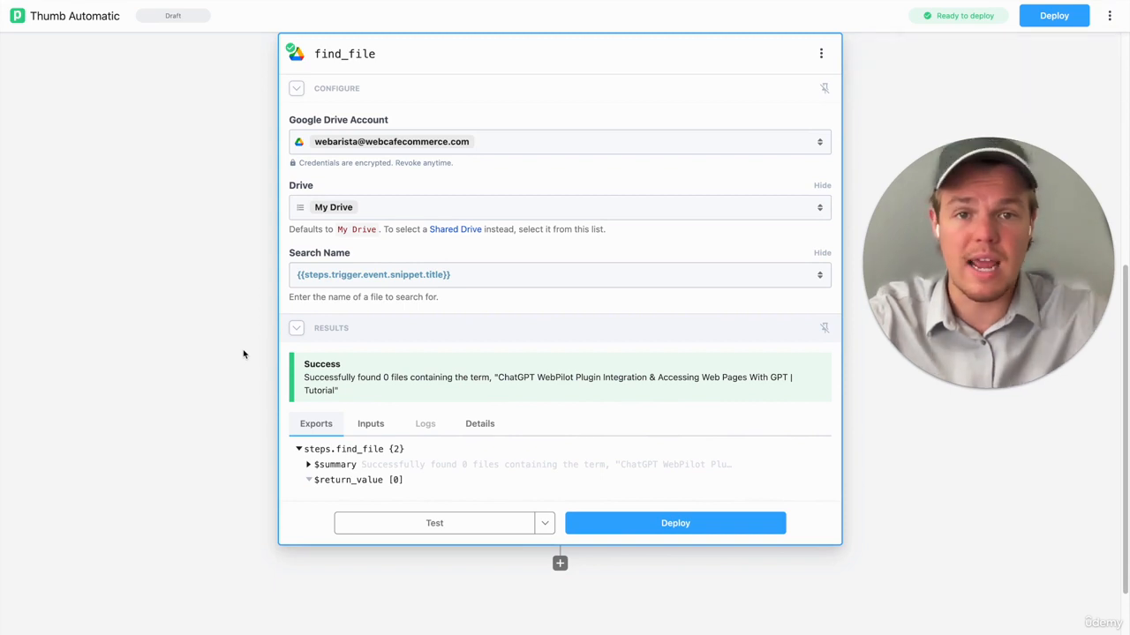
- Clear find_file's Search Name, then switch to Google Drive and copy the full file name of the lamb biryani thumbnail image
click(485, 275)
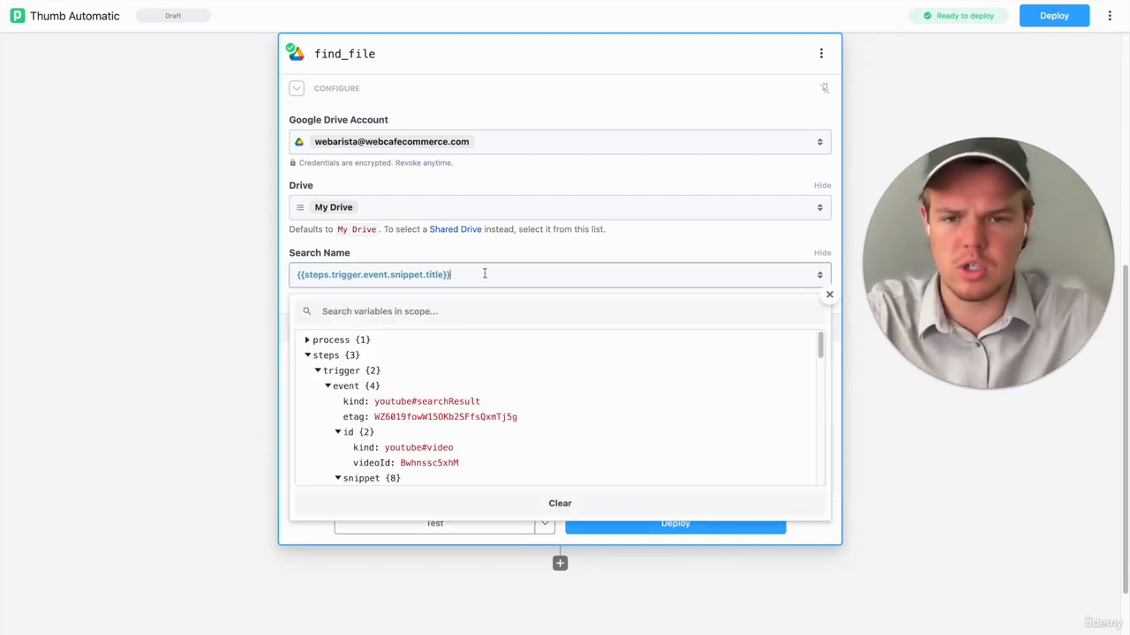
key(ctrl+a)
key(BackSpace)
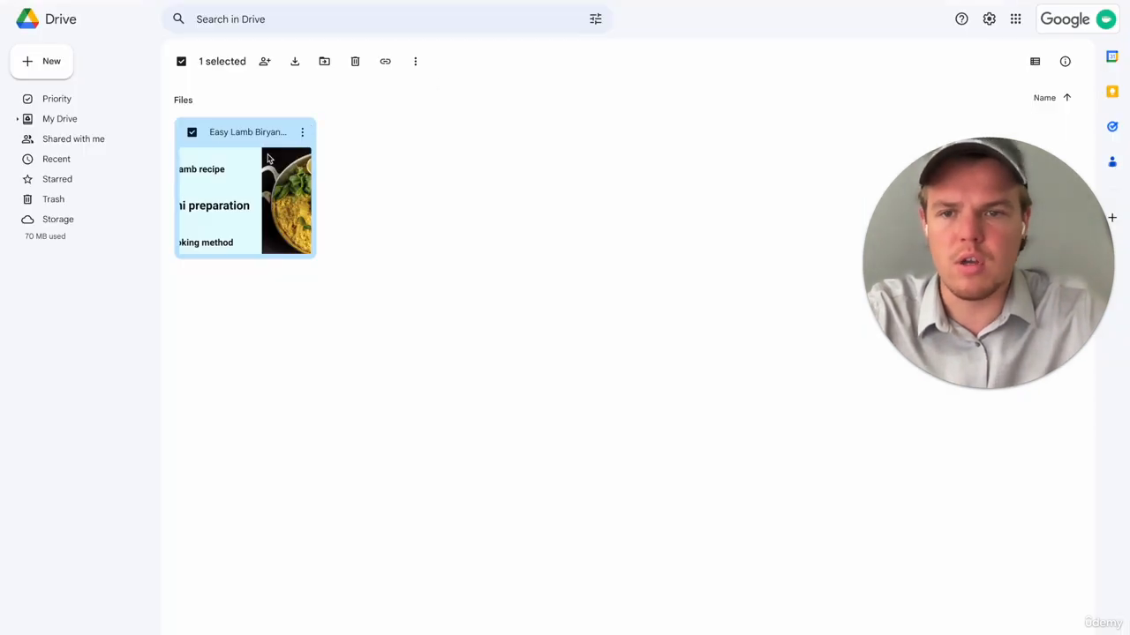
double_click(270, 158)
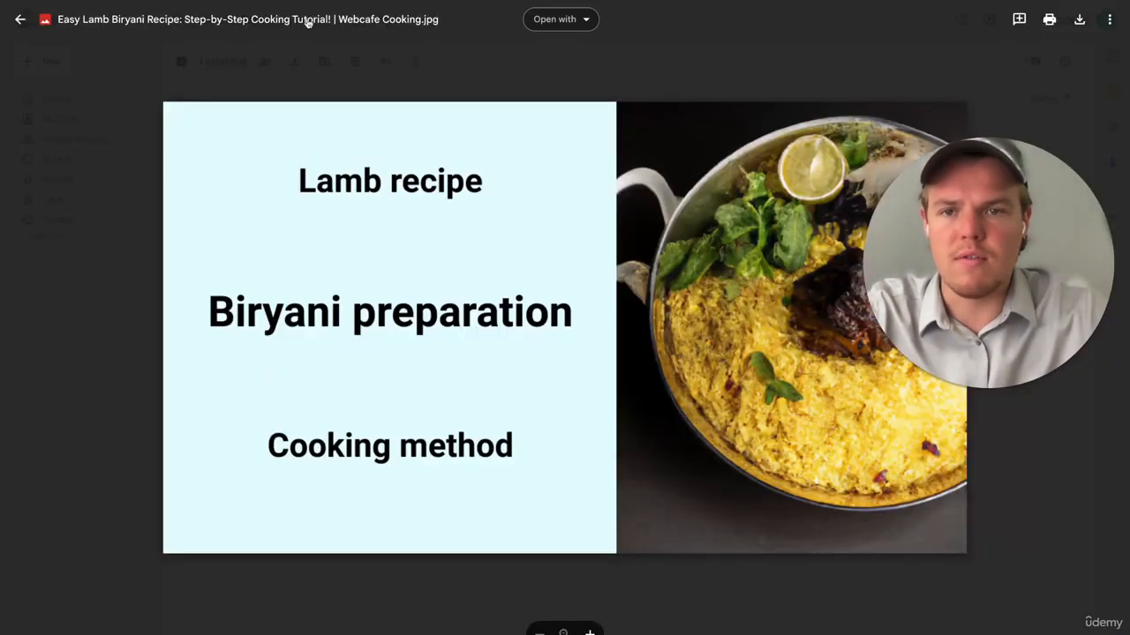
click(307, 20)
triple_click(501, 326)
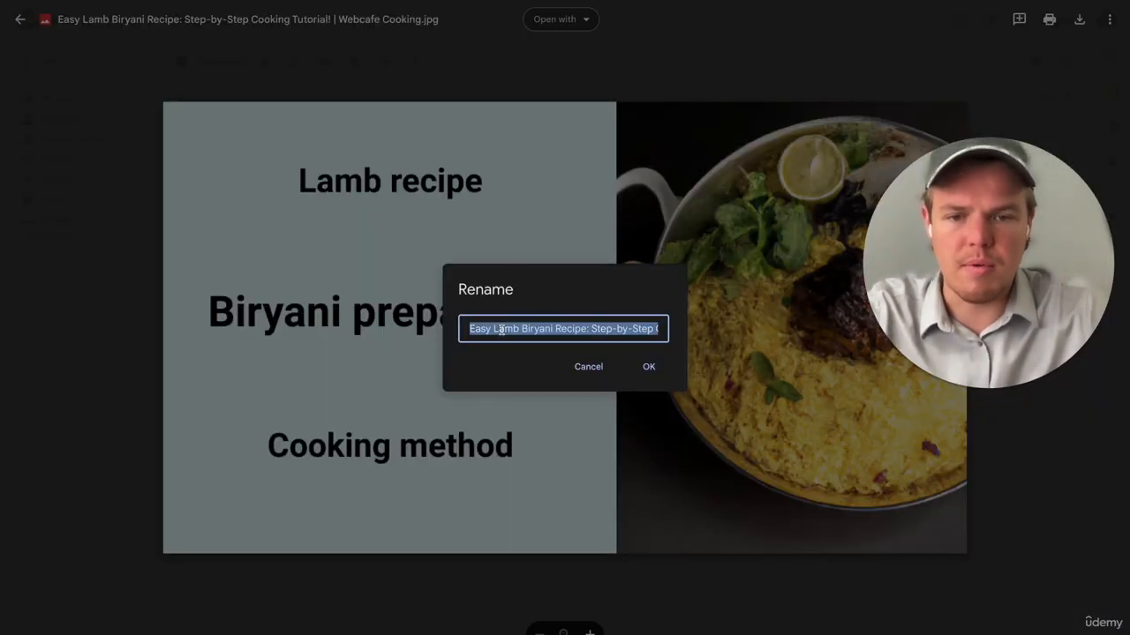
click(578, 367)
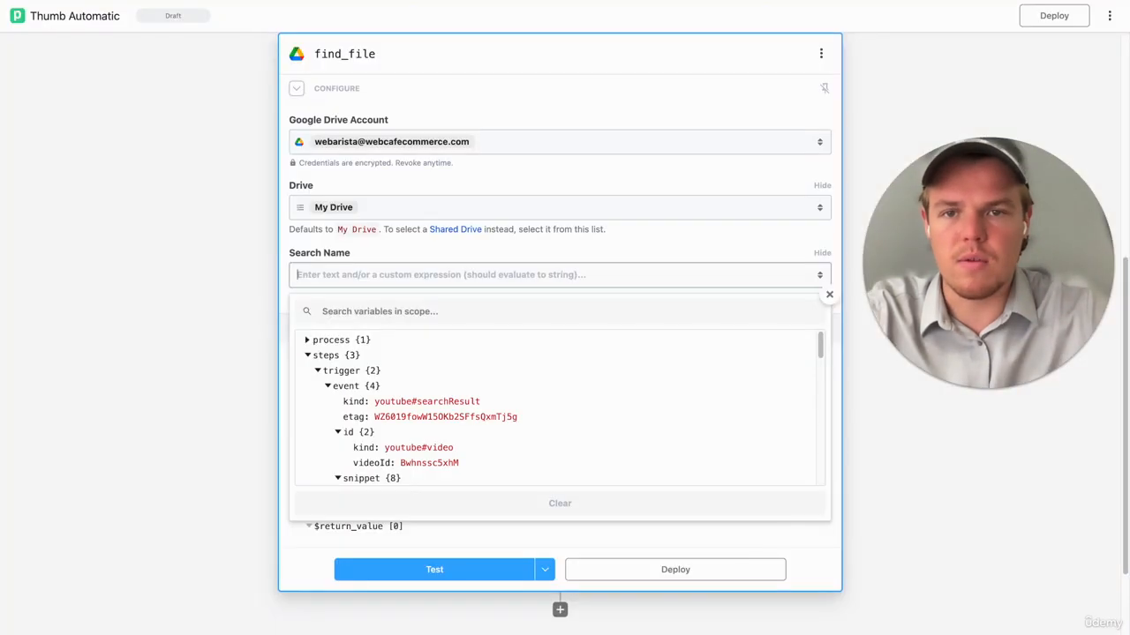
- Back in Pipedream, set Search Name to "Easy Lamb Biryani Recipe: Step-by-Step Cooking Tutorial! | Webcafe Cooking.jpg" and test the find_file step
text(Easy Lamb Biryani Recipe: Step-by-Step Cooking Tutorial! | Webcafe Cooking.jpg)
click(216, 311)
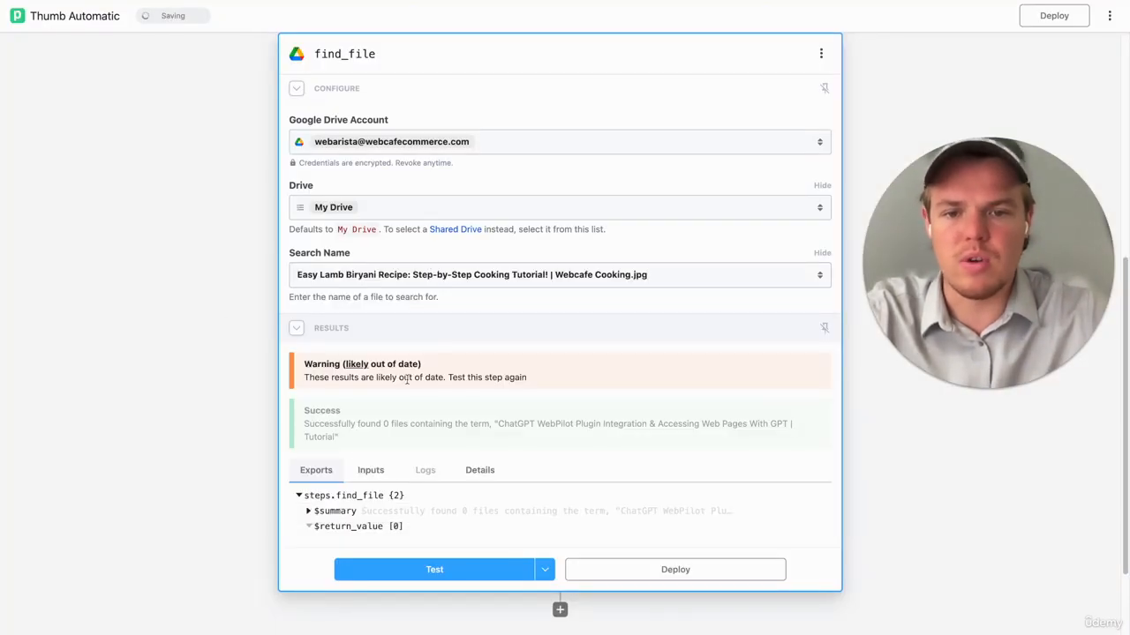
click(451, 568)
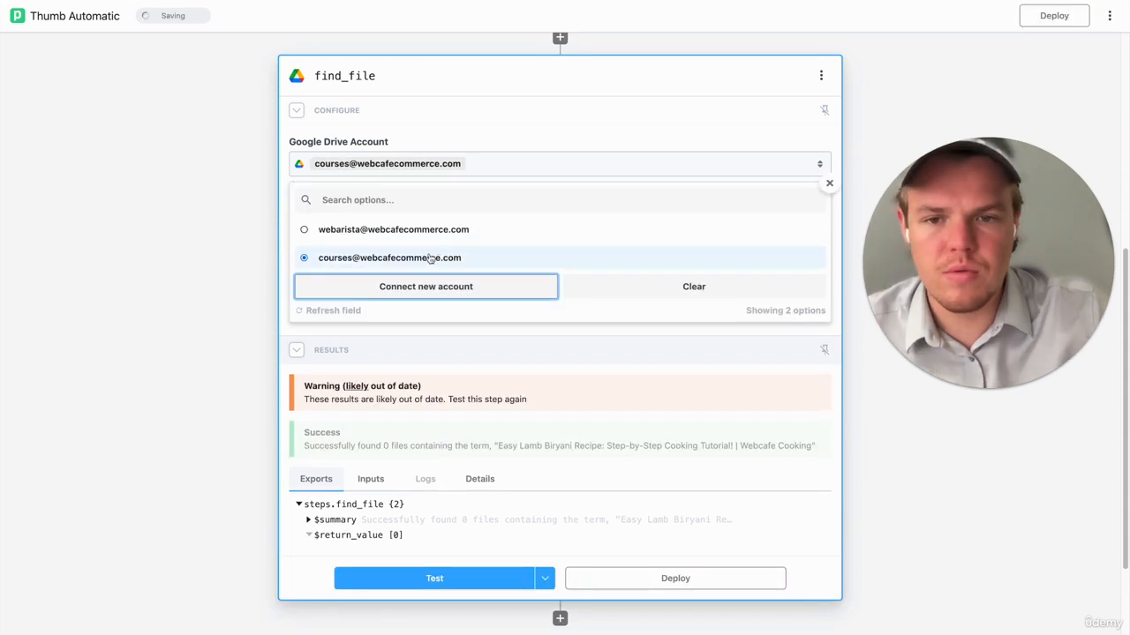
- Switch find_file's Google Drive account to the courses account and test the step again
click(379, 257)
scroll(246, 280, down, 1)
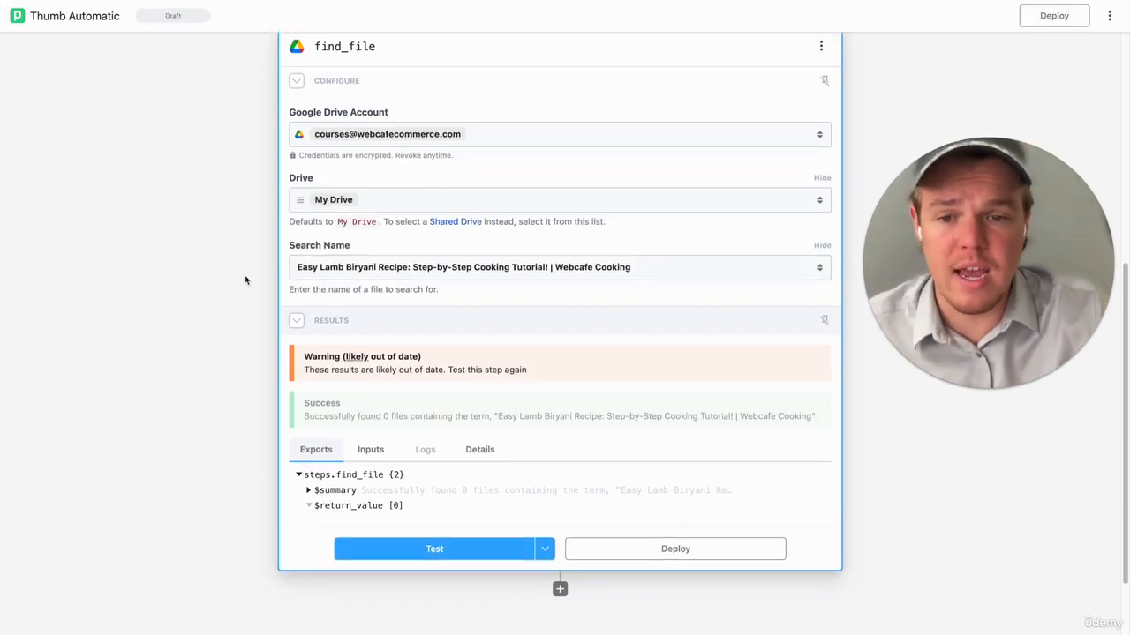
scroll(370, 406, down, 1)
click(404, 512)
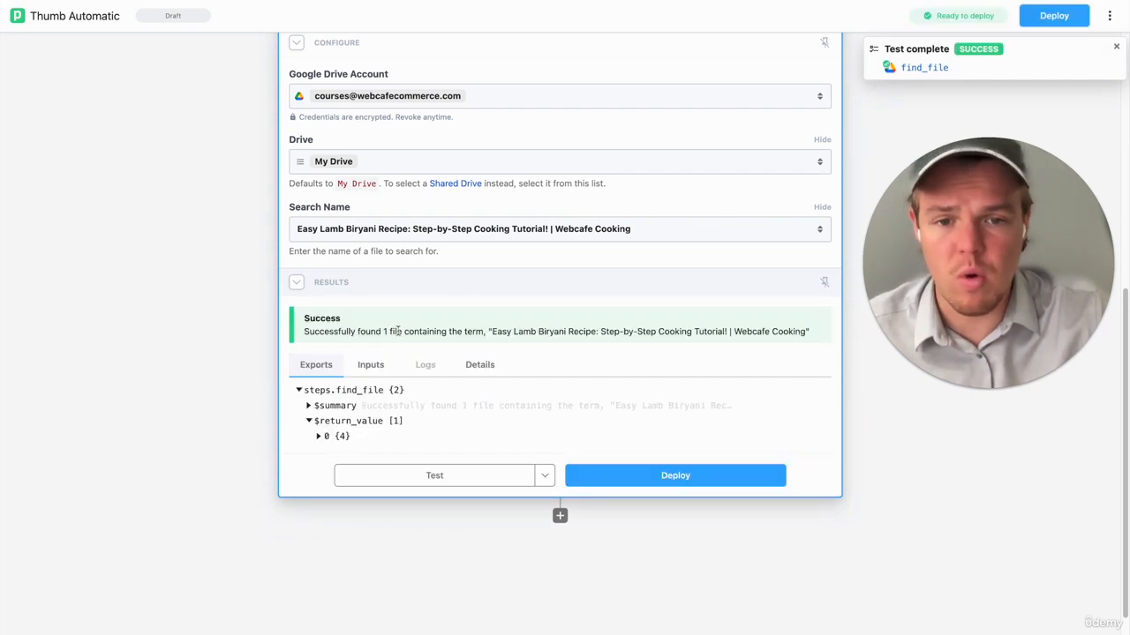
- Replace find_file's fixed Search Name with the trigger's video title path, {{steps.trigger.event.snippet.title}}
click(601, 224)
key(super+a)
key(BackSpace)
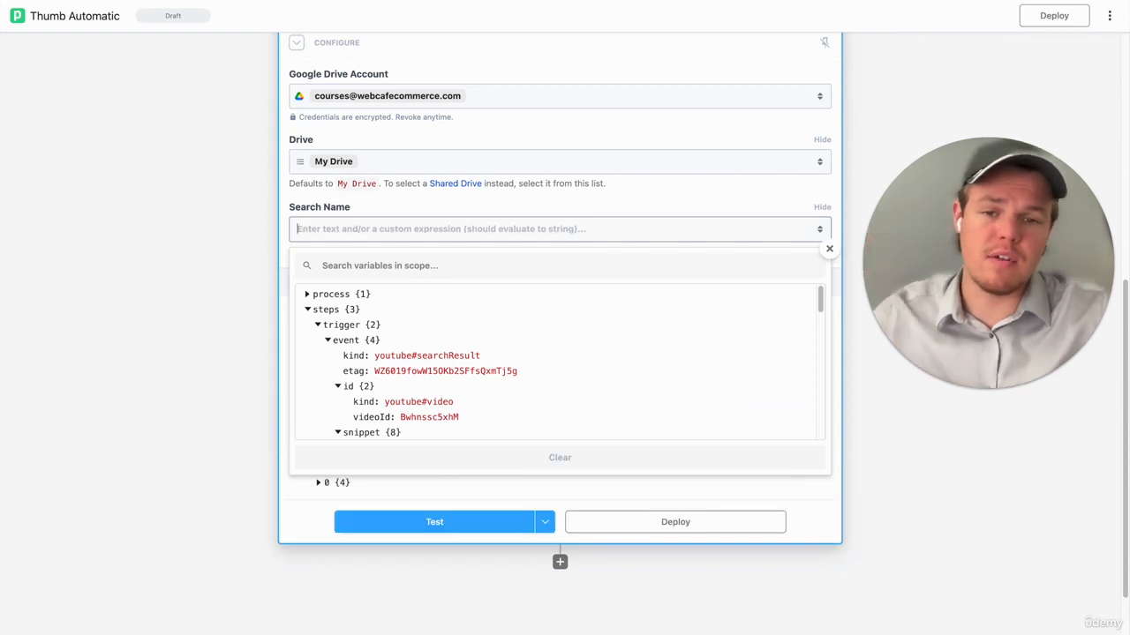
scroll(547, 317, down, 3)
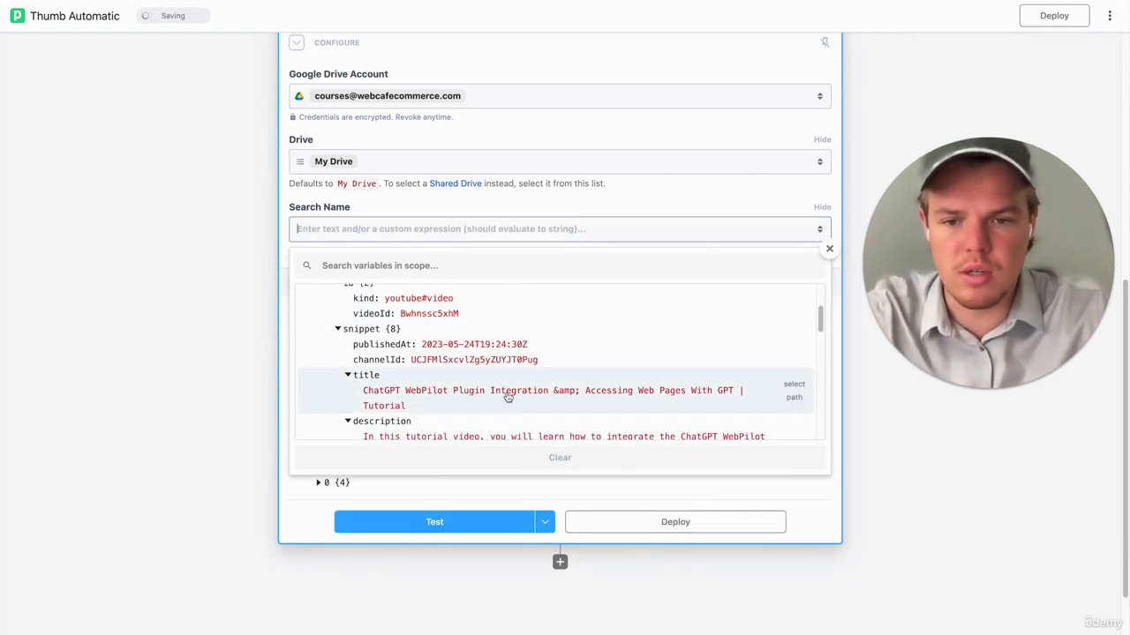
click(508, 397)
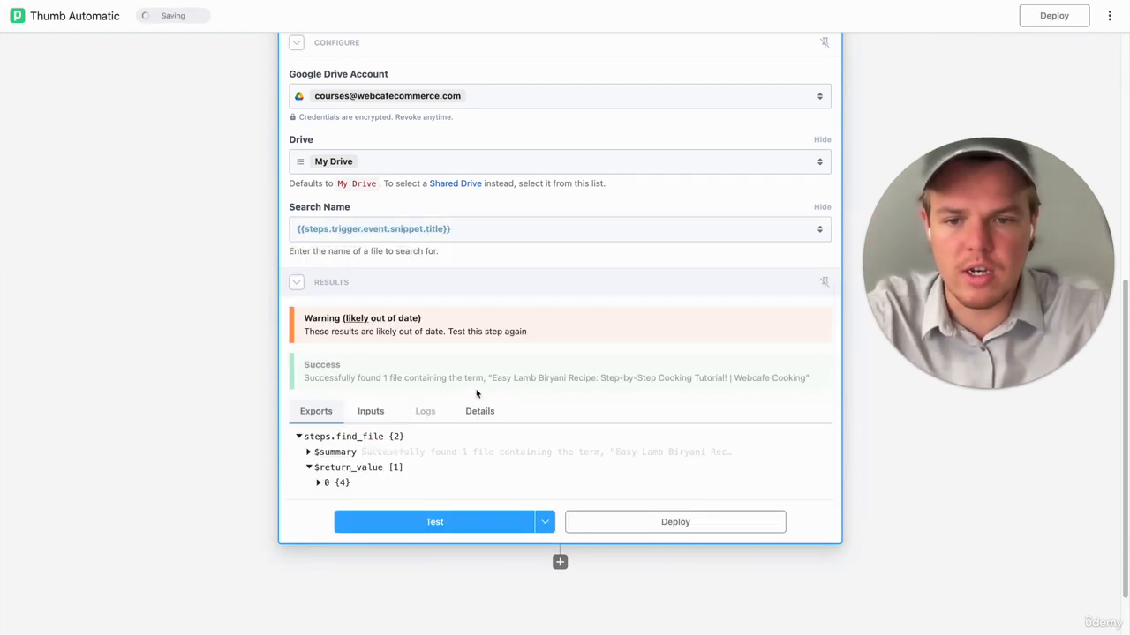
- Add a YouTube (Data API) step with the Upload Thumbnail action below find_file
click(560, 563)
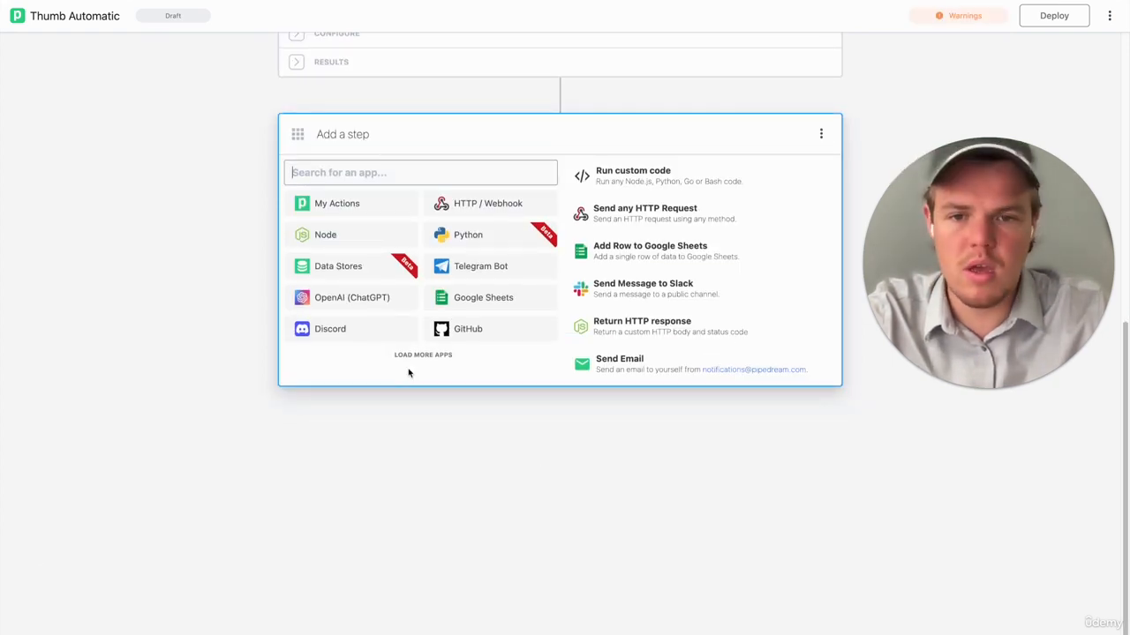
text(youtube)
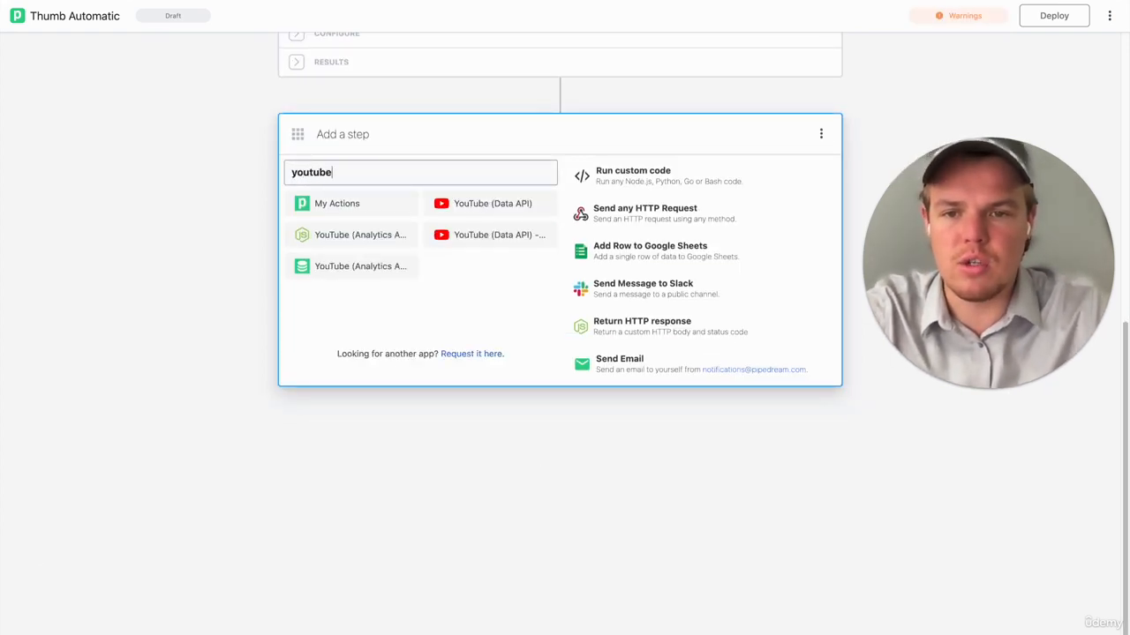
click(471, 206)
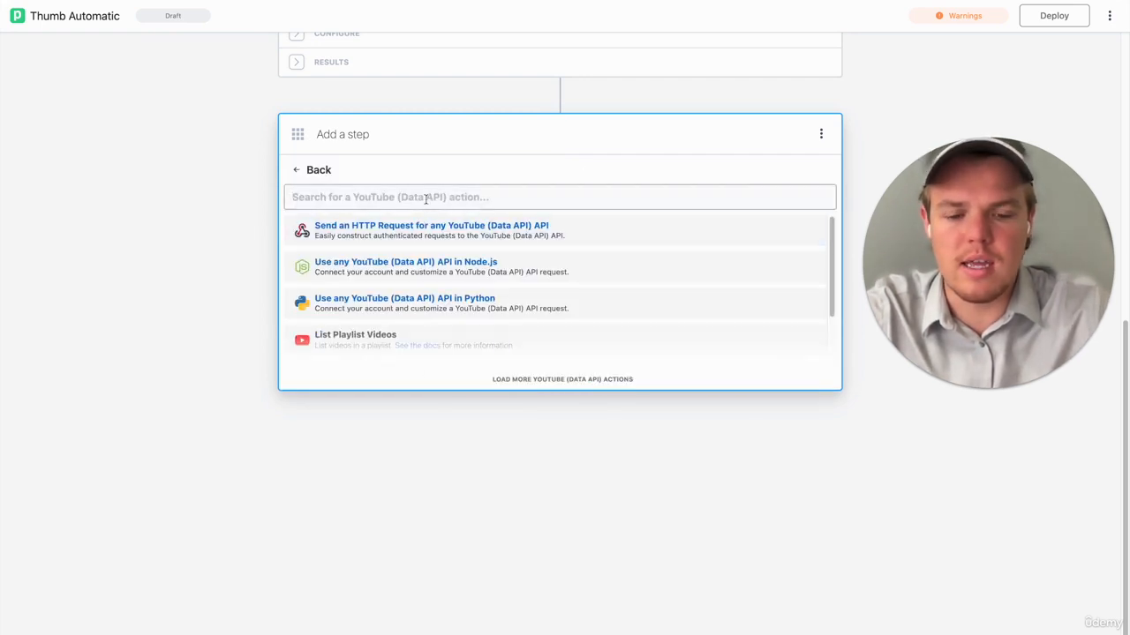
text(thumbnai)
text(l)
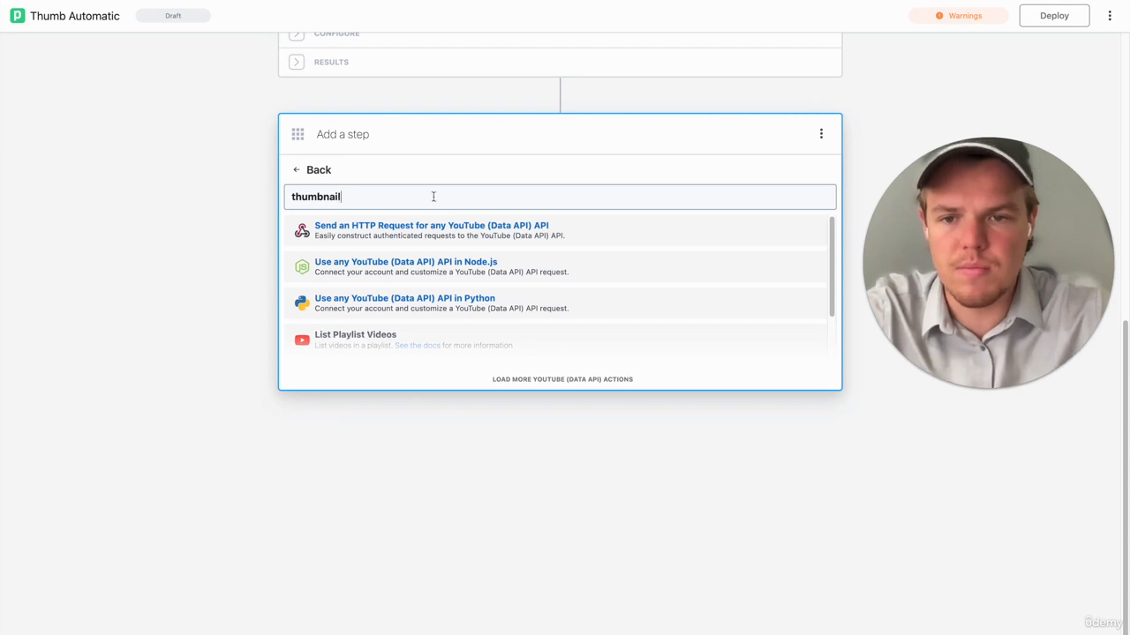
click(419, 233)
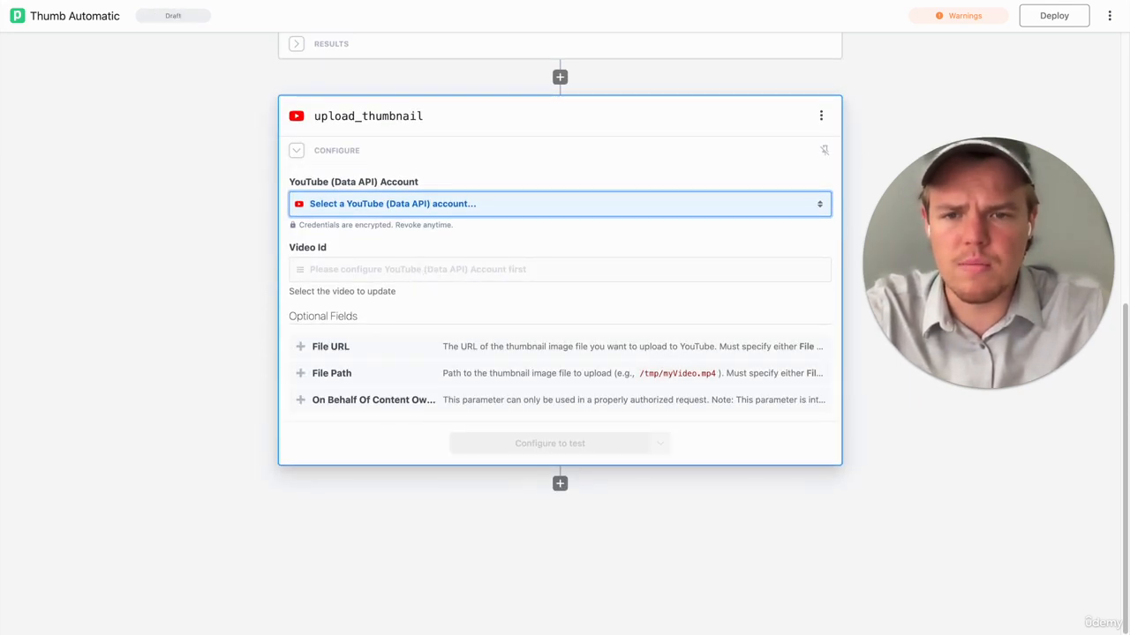
- Set upload_thumbnail's account to English Youtube and its Video Id to {{steps.trigger.event.id.videoId}}
click(424, 242)
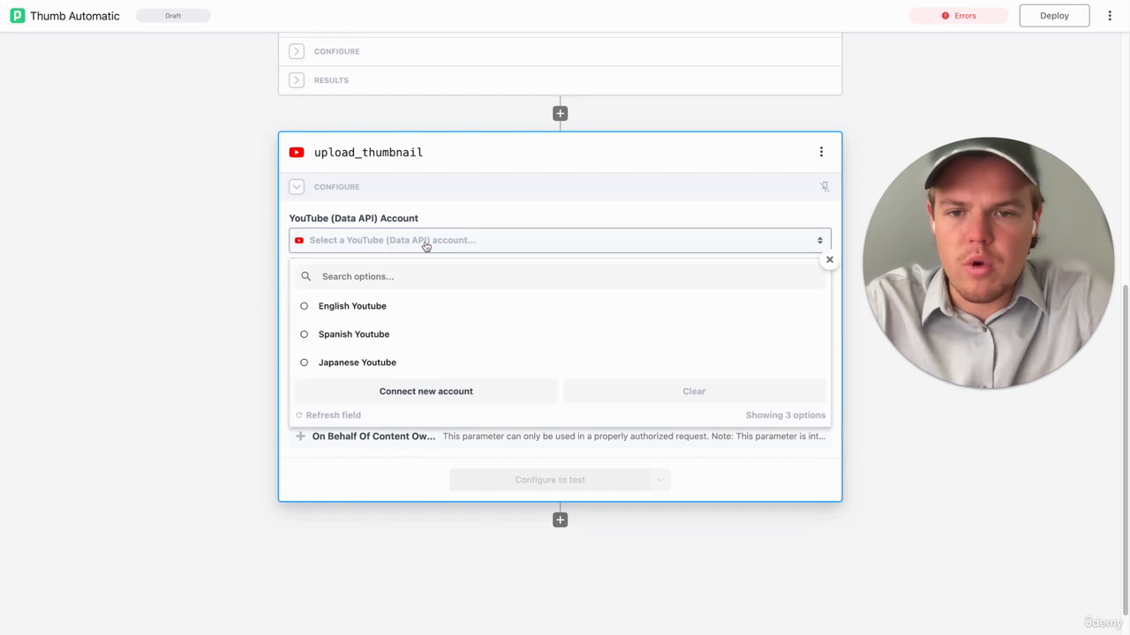
click(391, 311)
click(402, 308)
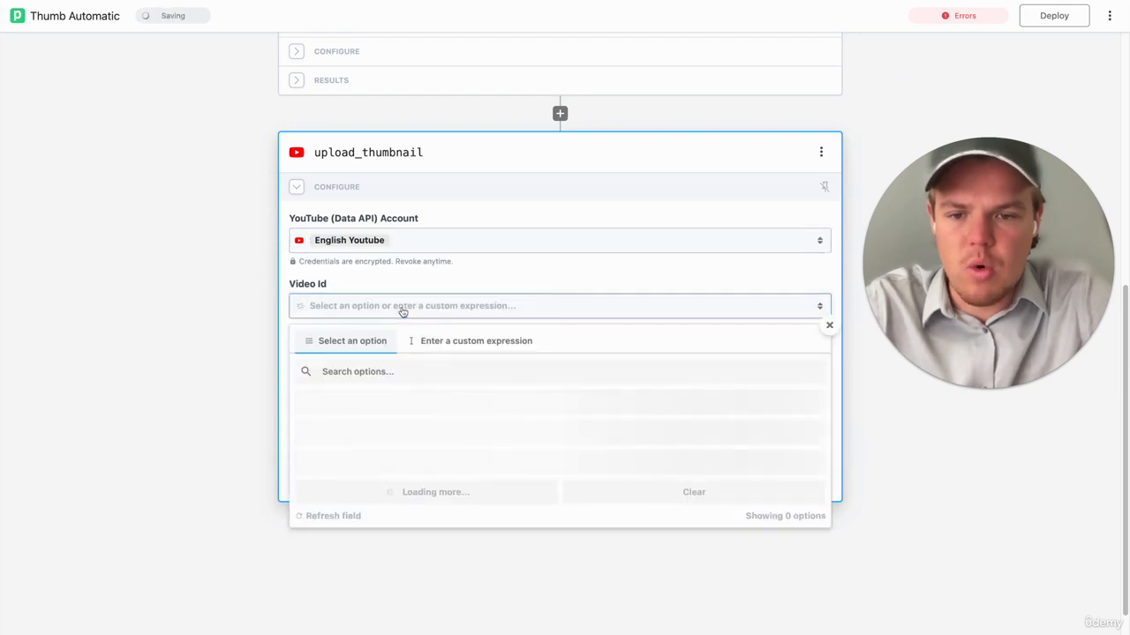
scroll(416, 338, down, 1)
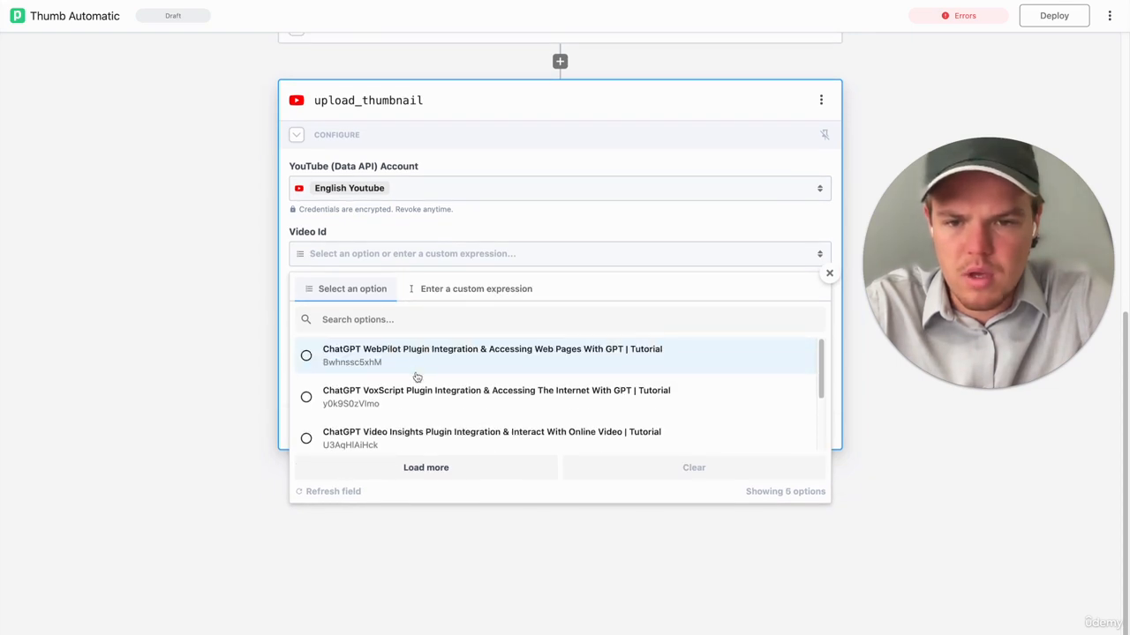
click(461, 293)
scroll(434, 395, down, 2)
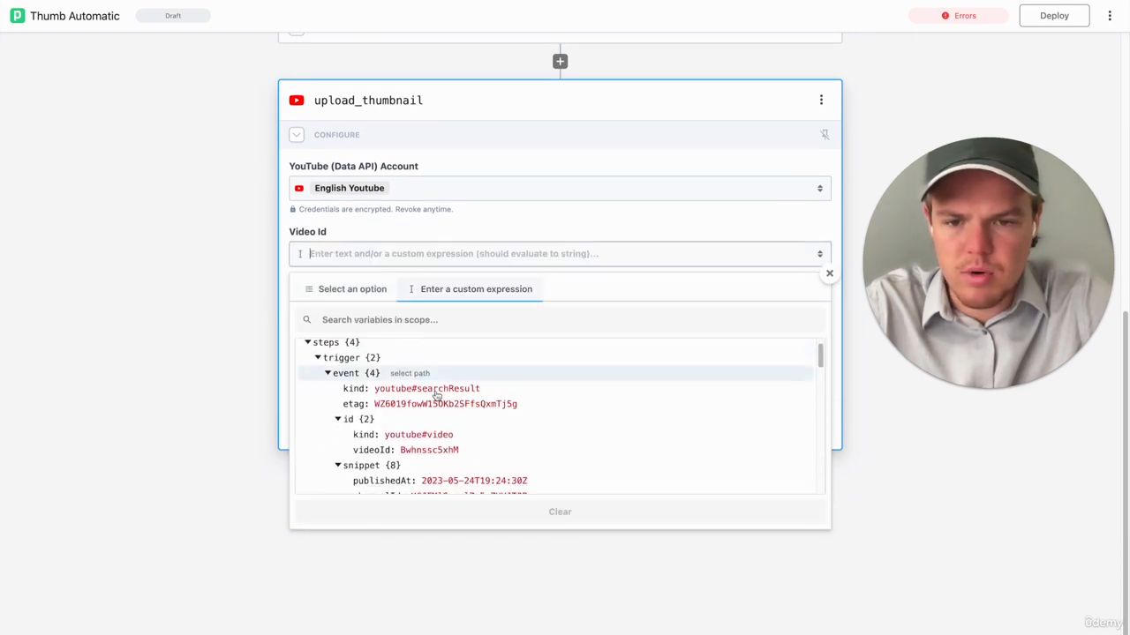
click(424, 429)
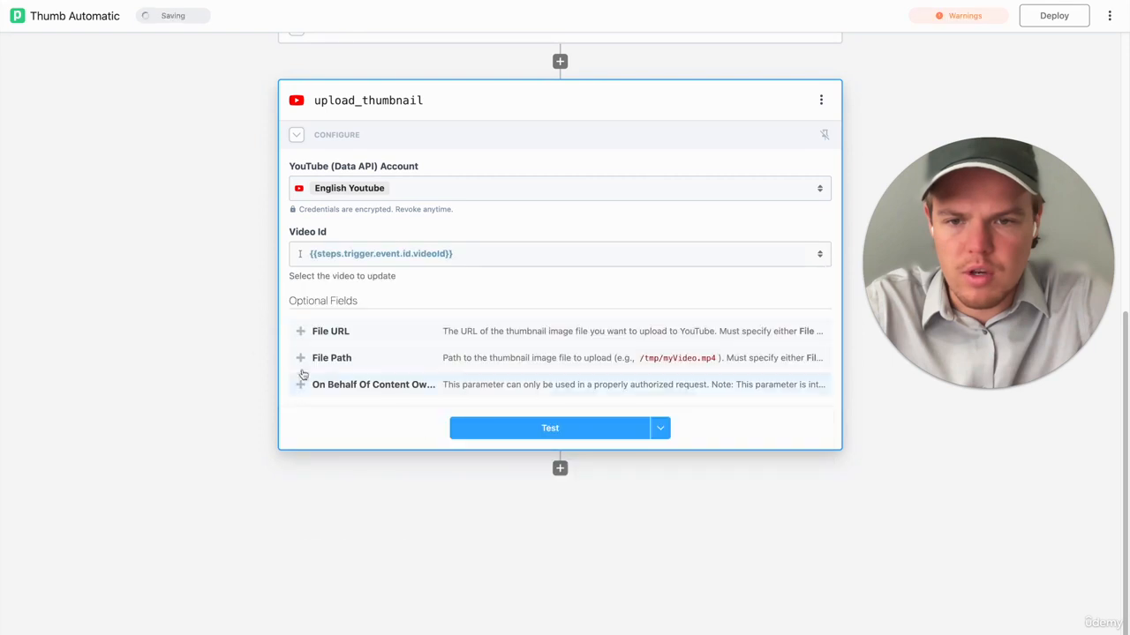
click(371, 342)
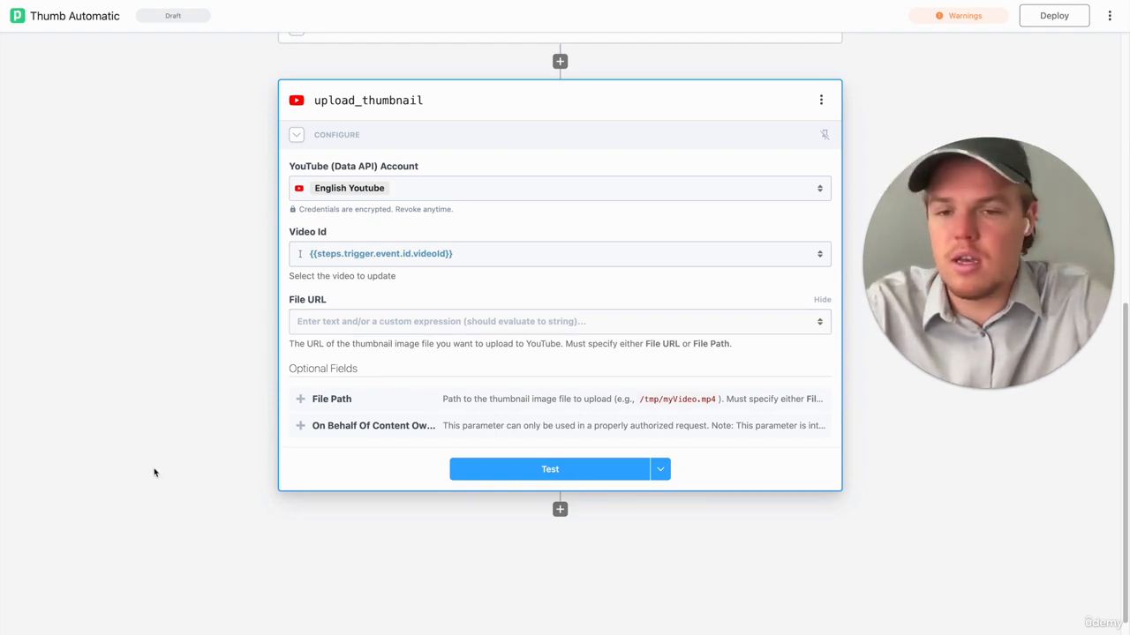
click(351, 321)
text(https://drive.google.com/u/0/uc?id=)
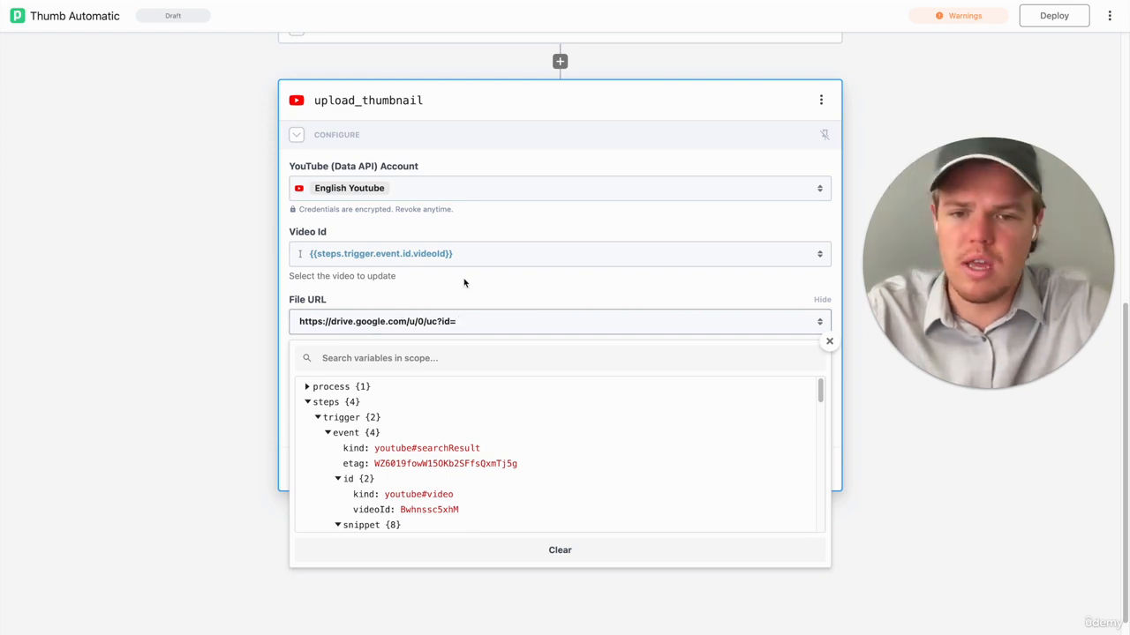
scroll(478, 411, down, 1)
click(232, 343)
scroll(233, 343, down, 2)
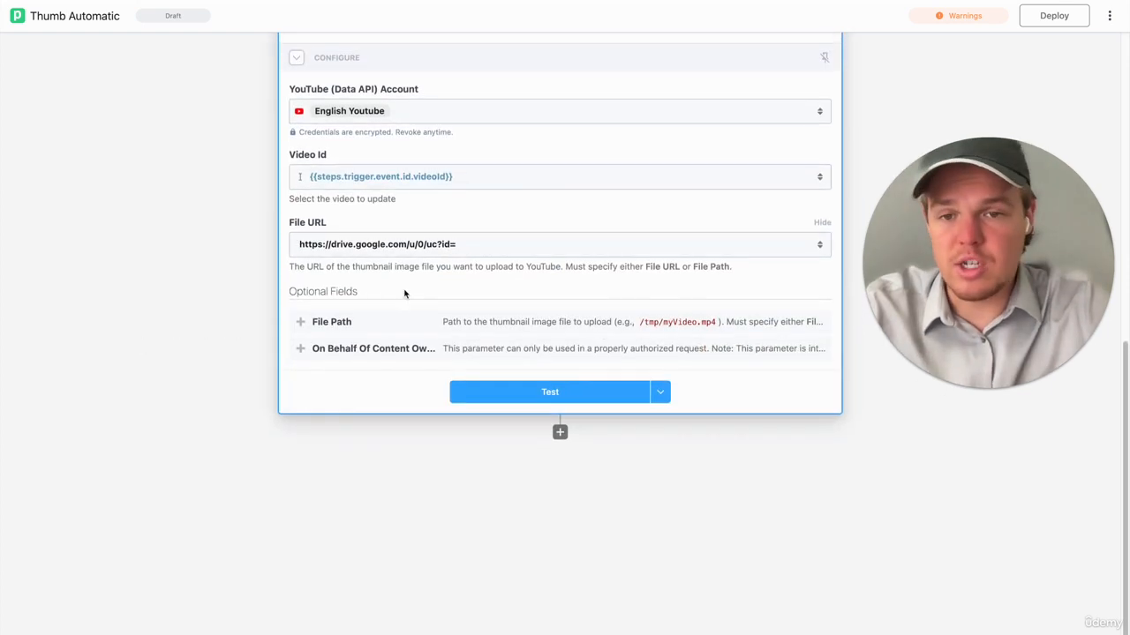
- Append the found file's id, {{steps.find_file.$return_value[0].id}}, to the end of the File URL
click(469, 247)
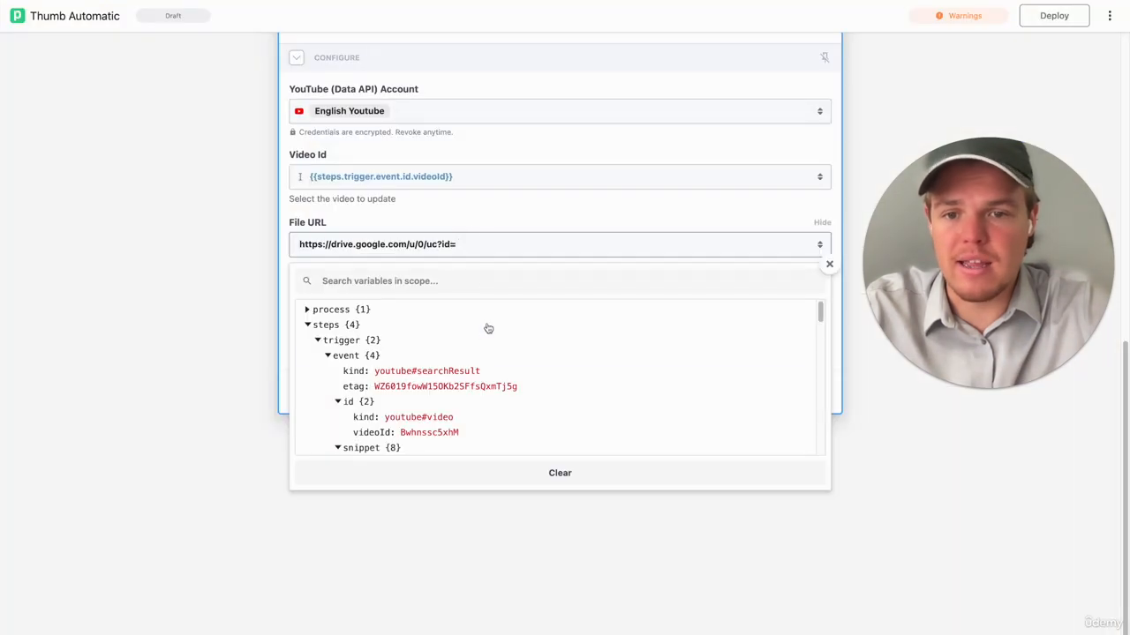
scroll(497, 404, down, 8)
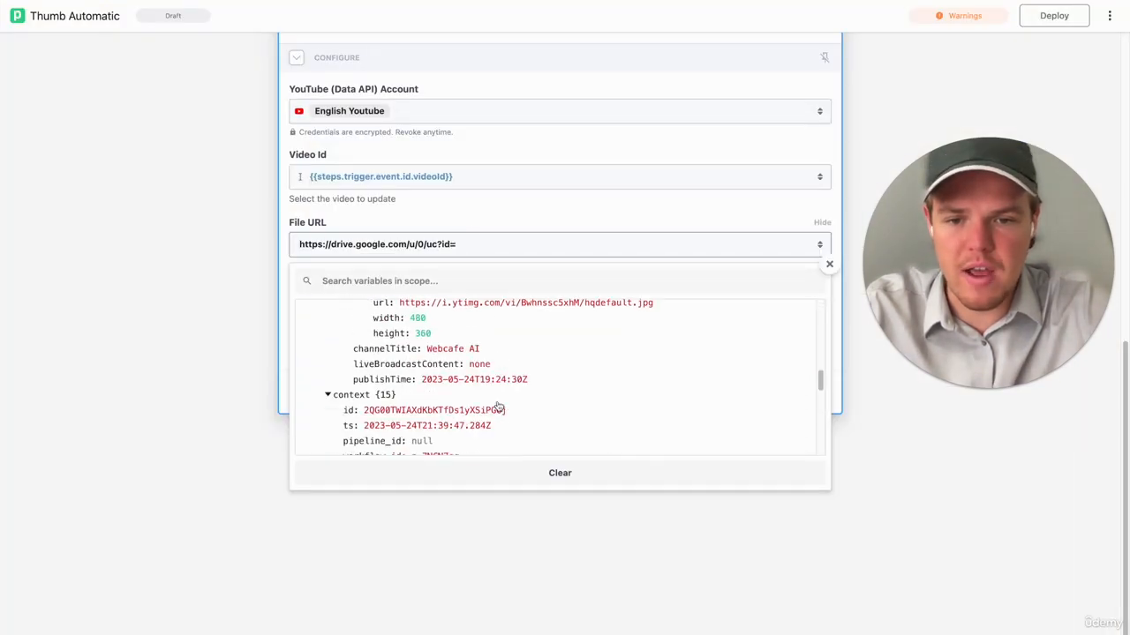
scroll(499, 406, down, 10)
scroll(501, 404, up, 2)
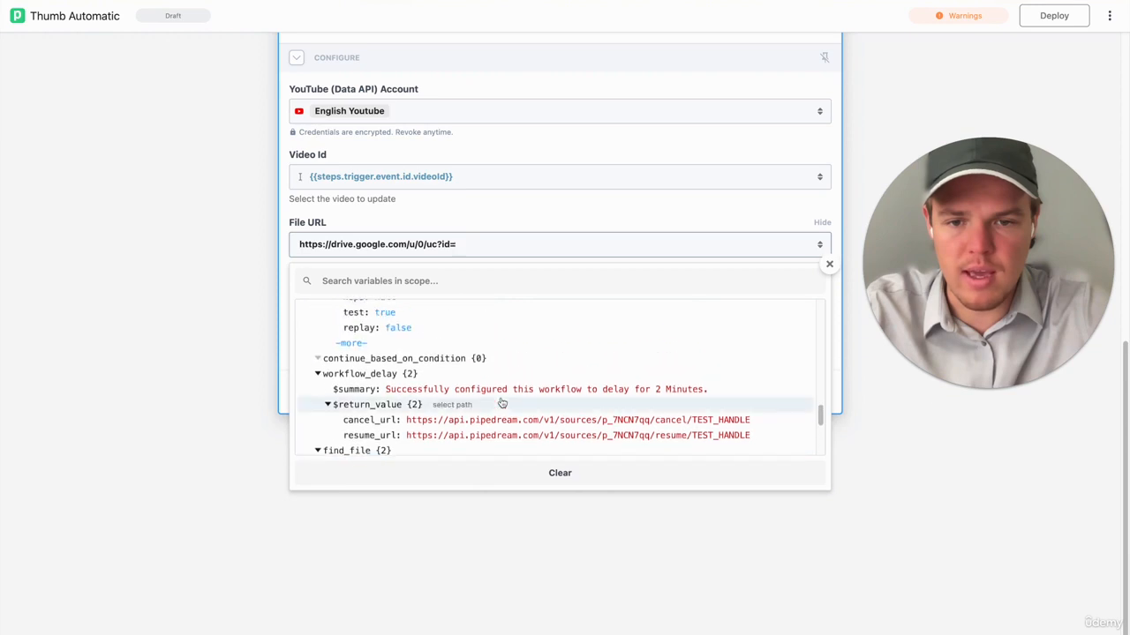
scroll(502, 404, down, 3)
click(495, 399)
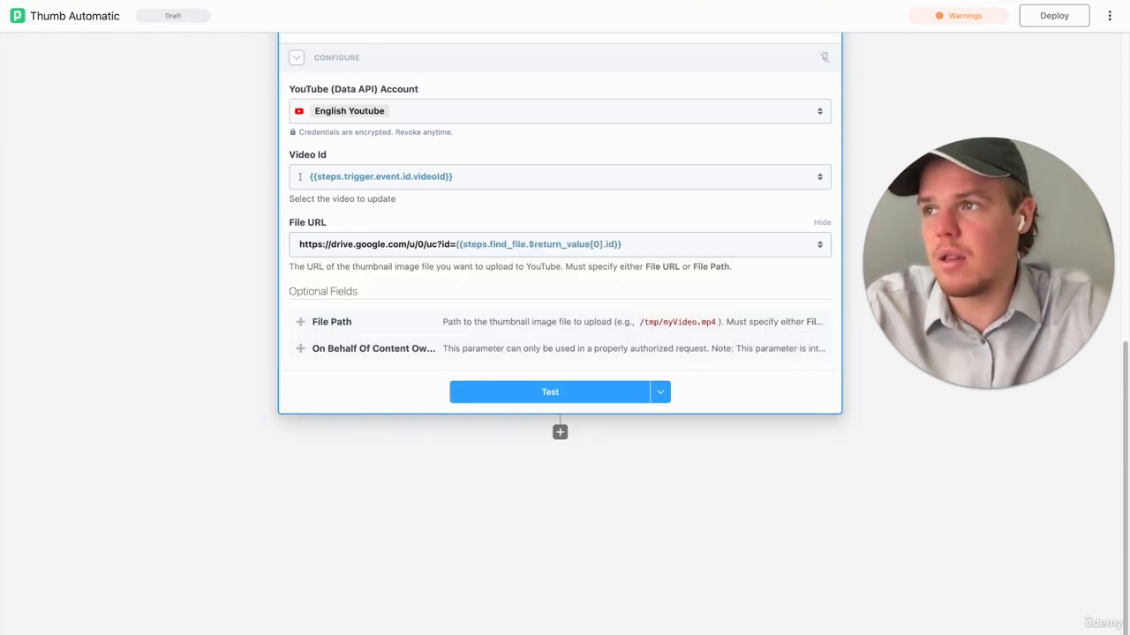
- Append &export=download to the end of upload_thumbnail's File URL
click(632, 240)
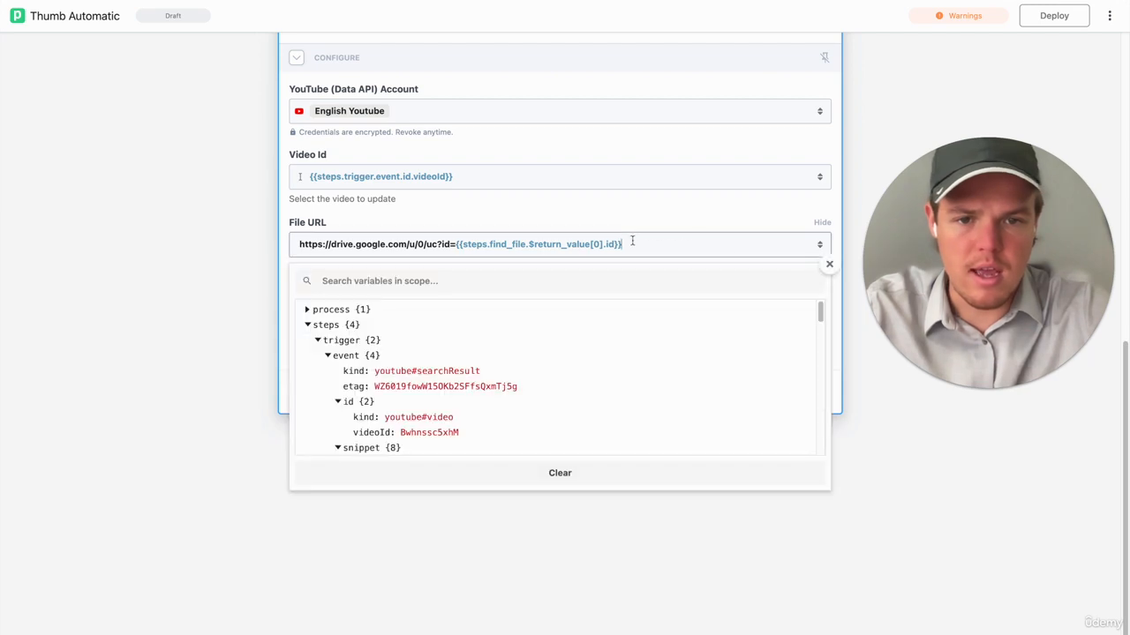
click(186, 279)
scroll(505, 287, up, 3)
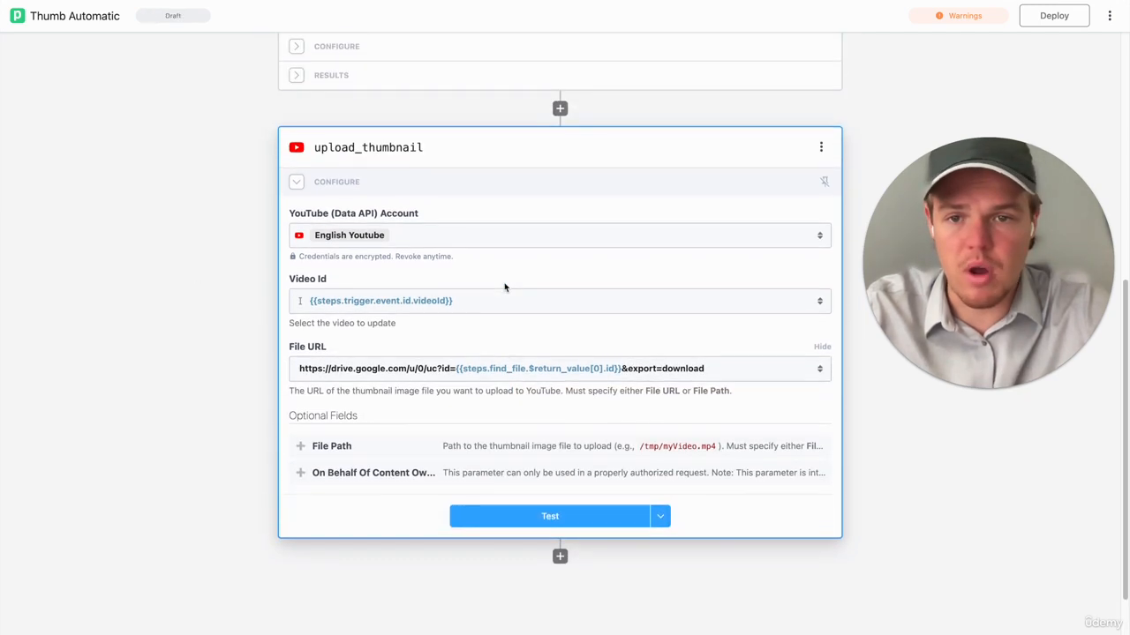
- Add a YouTube (Data API) step with the Add Playlist Items action below upload_thumbnail
scroll(505, 287, down, 1)
scroll(504, 282, down, 2)
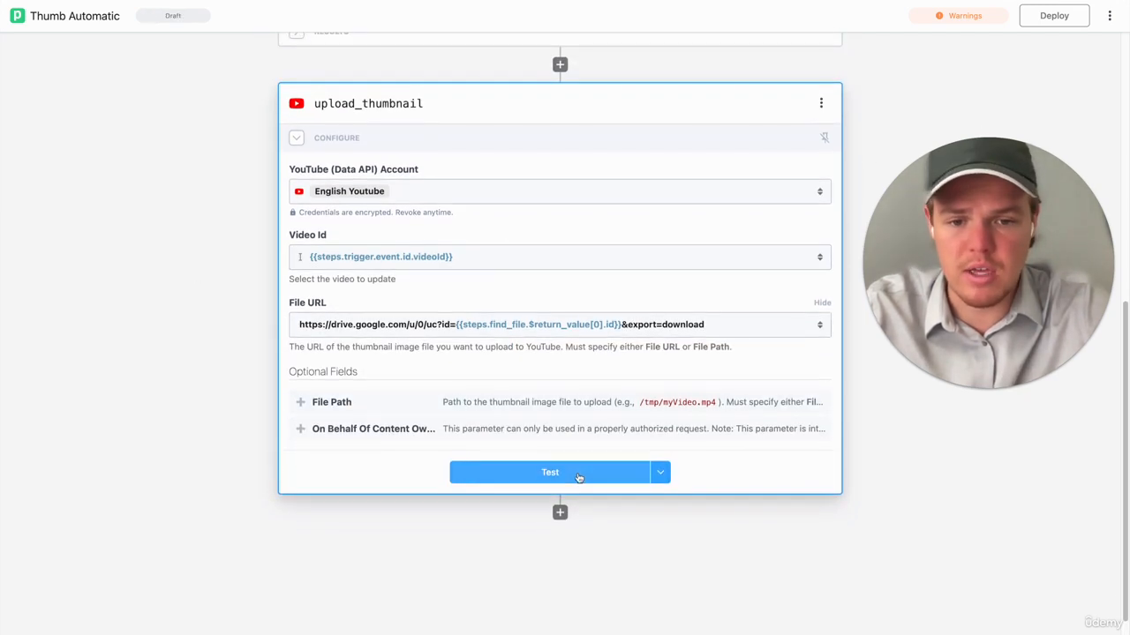
click(559, 513)
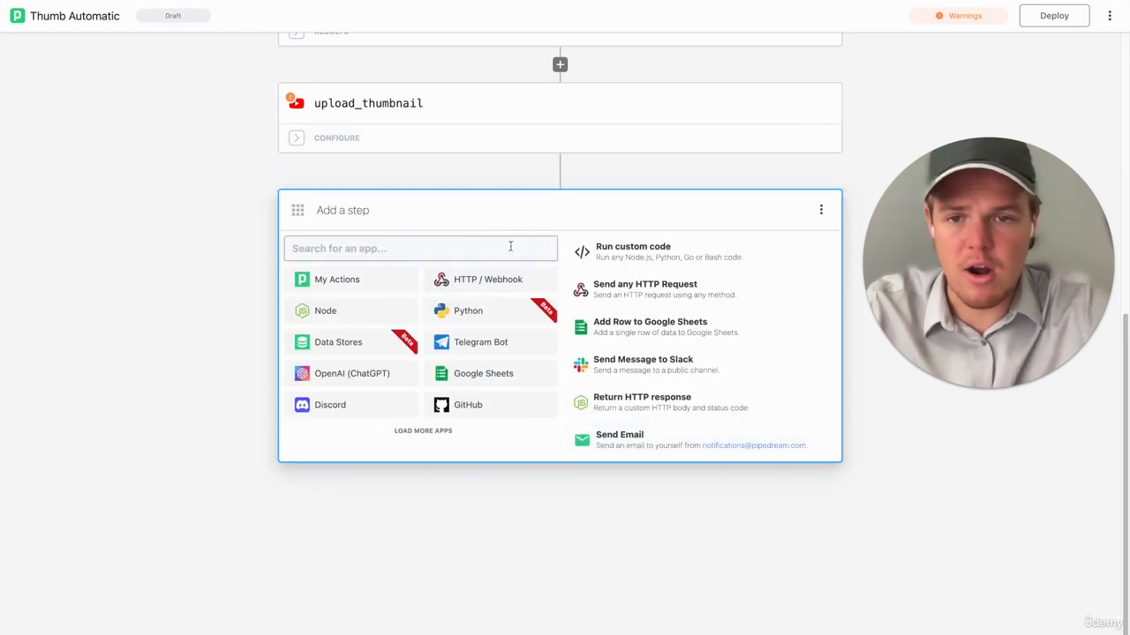
text(youtu)
click(359, 280)
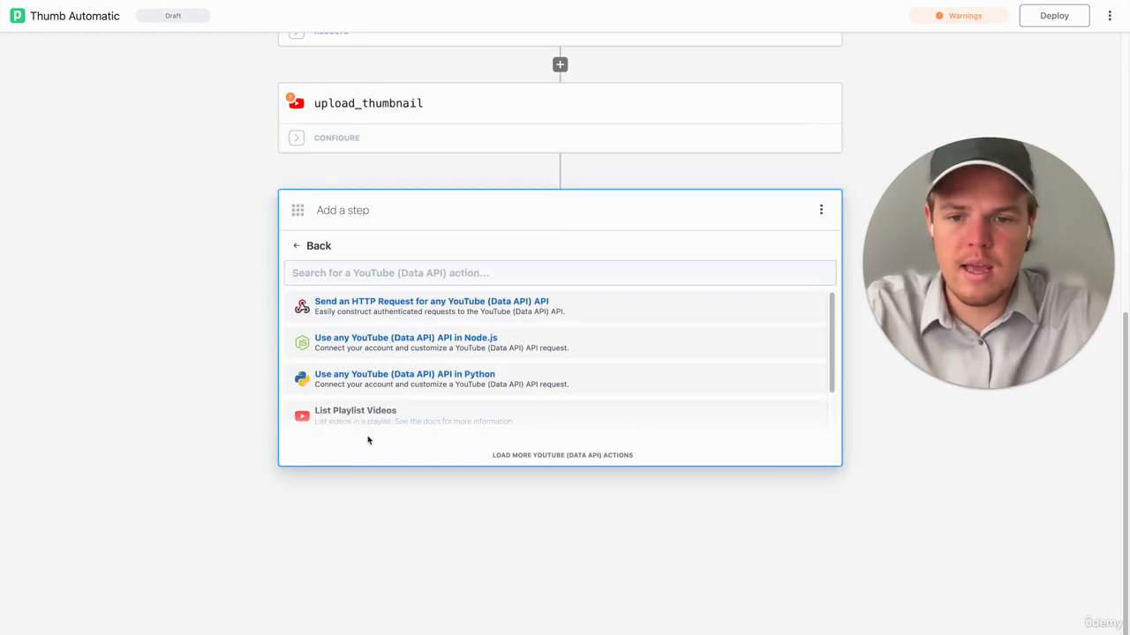
click(396, 277)
text(playlist)
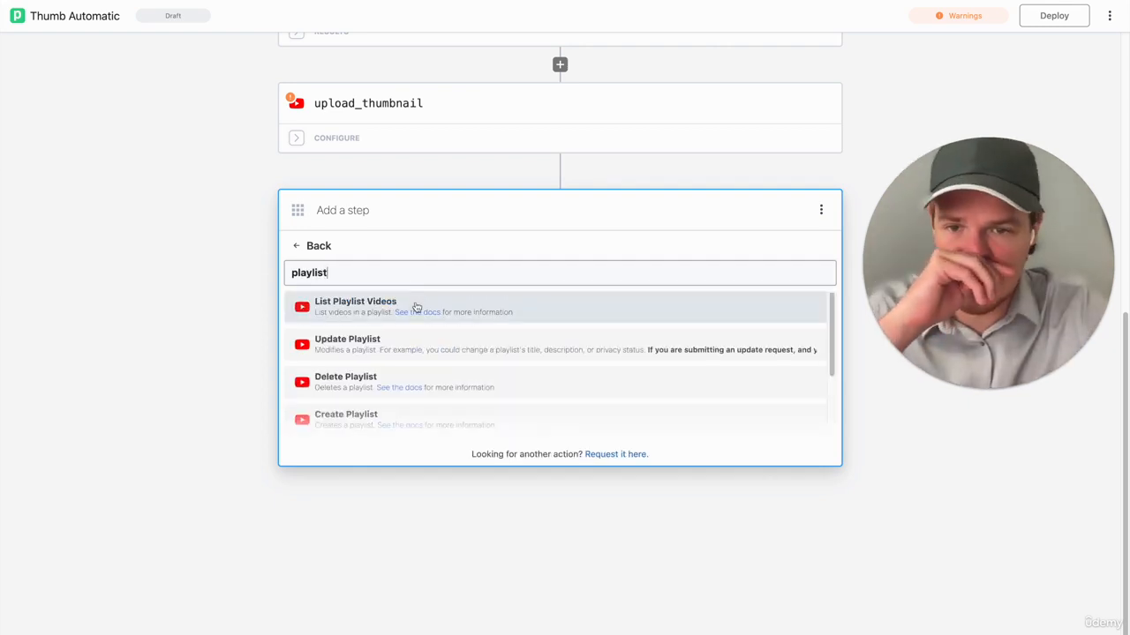
scroll(404, 358, down, 5)
click(405, 363)
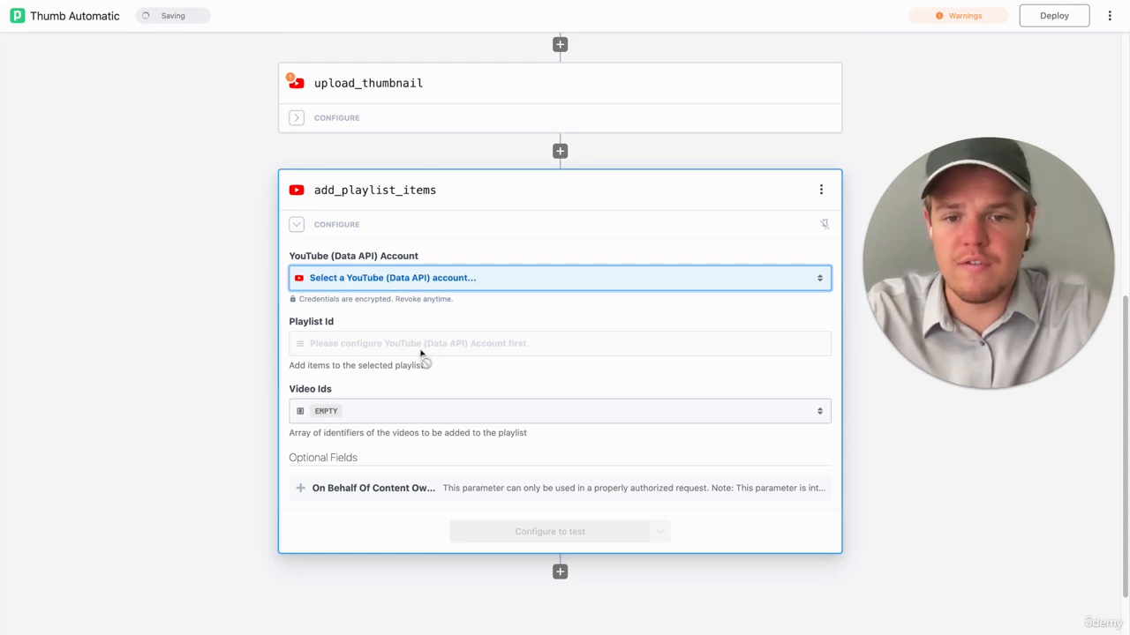
- Set add_playlist_items' account to English Youtube and its Playlist Id to Mastering BotBrew.io: Your Complete Guide to Our AI Bots
click(411, 288)
click(370, 344)
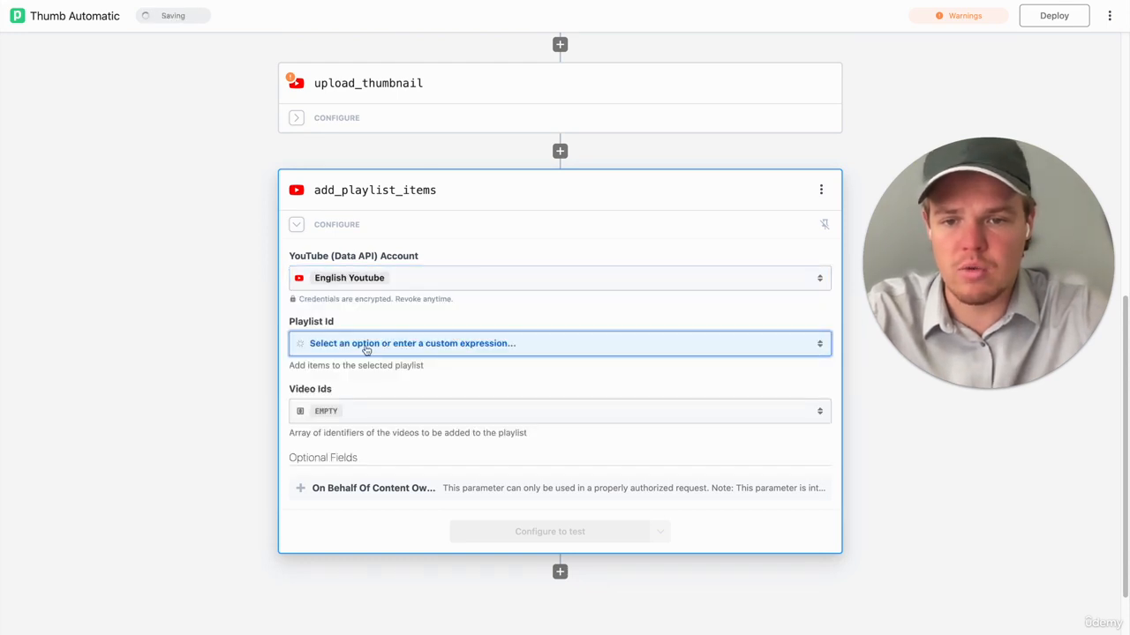
click(386, 349)
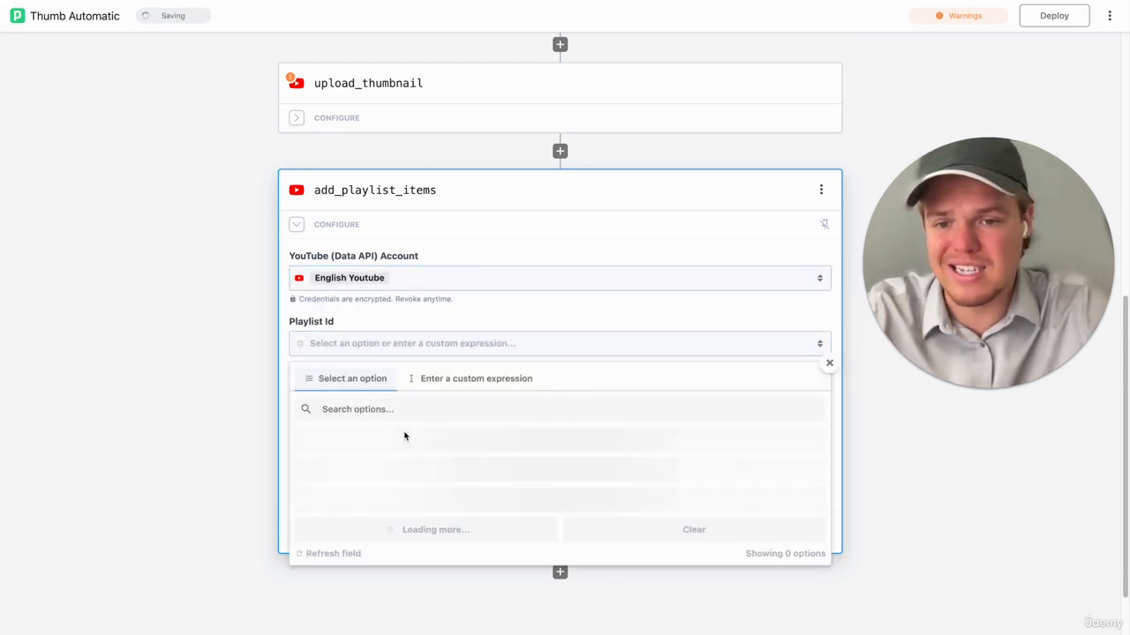
scroll(404, 436, down, 1)
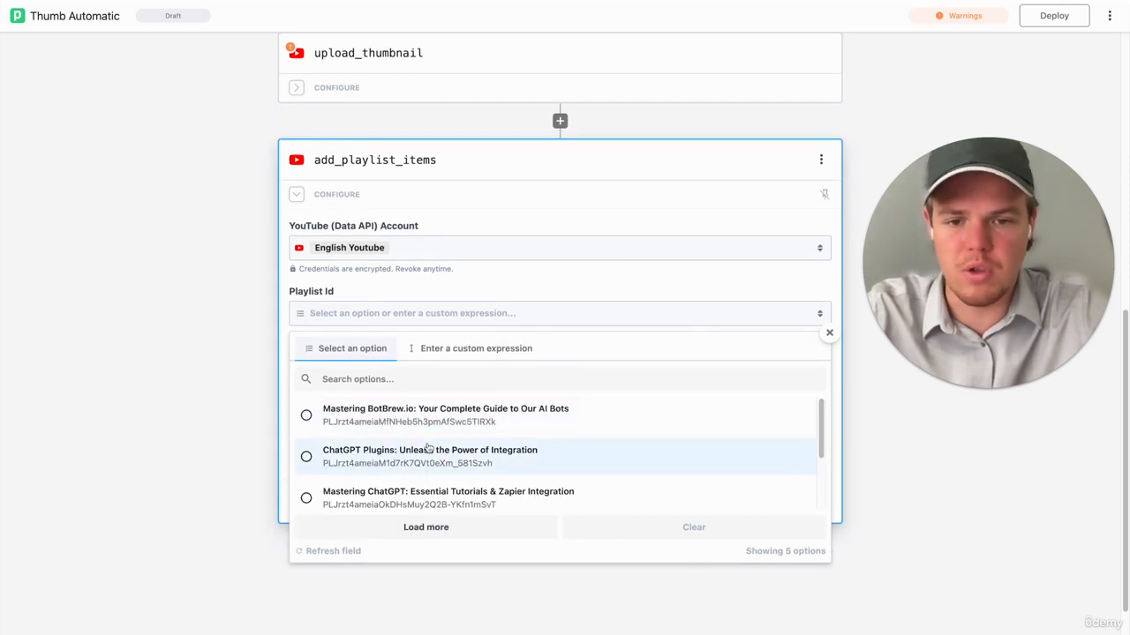
scroll(430, 446, down, 1)
scroll(430, 446, down, 2)
scroll(433, 469, up, 3)
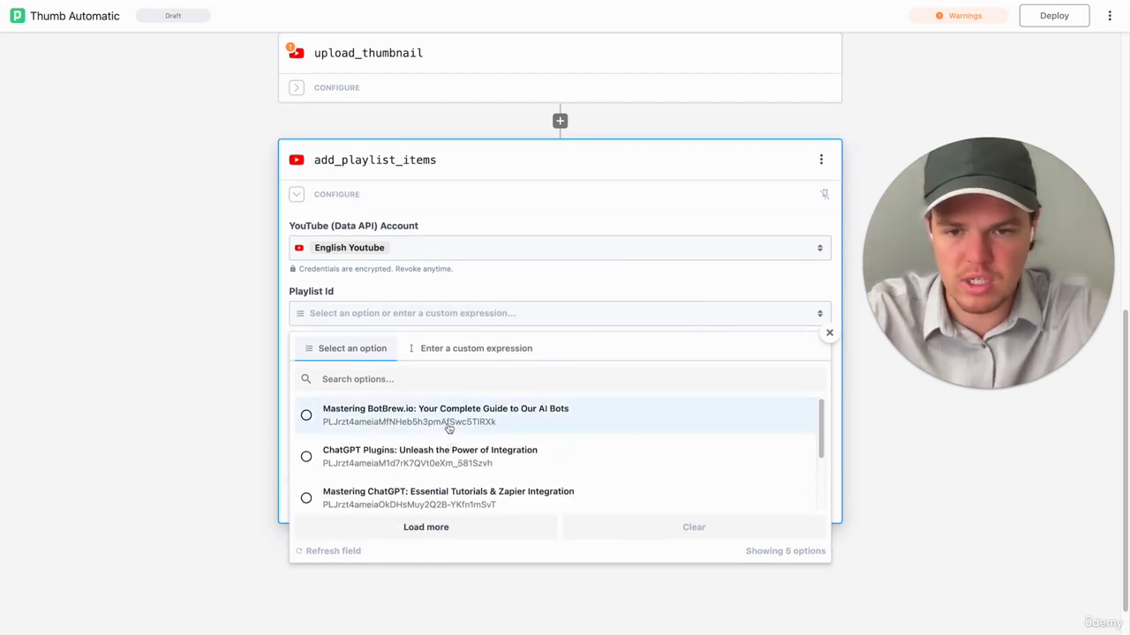
click(449, 427)
- Try to fill add_playlist_items' Video Ids with the Video Id expression copied from upload_thumbnail, and undo the entry
click(338, 387)
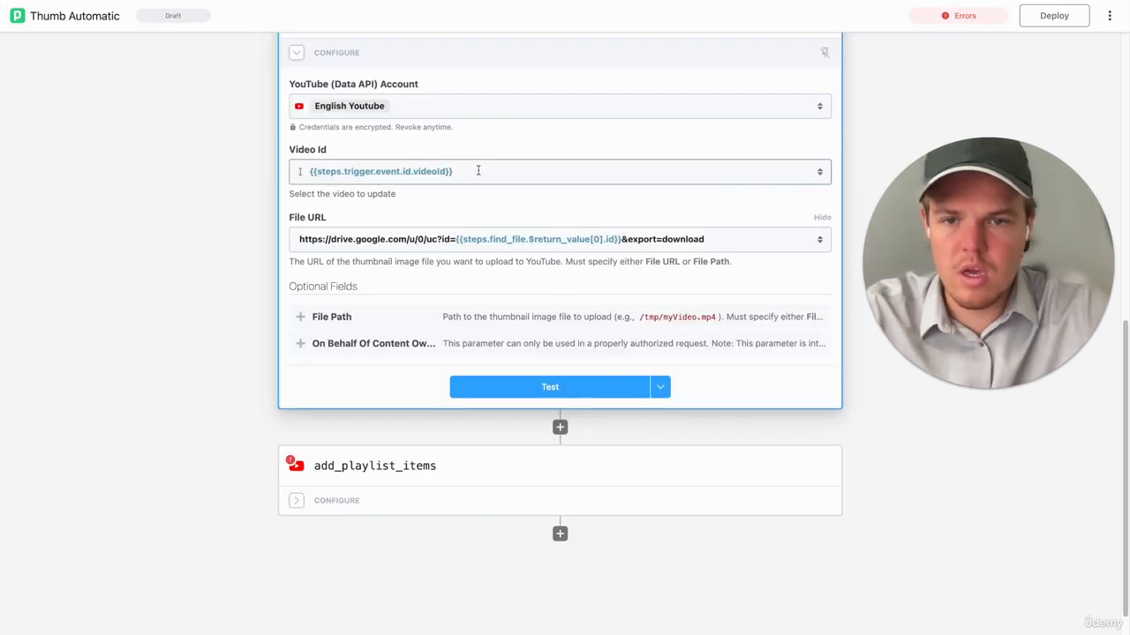
click(424, 171)
drag(453, 171, 317, 167)
click(194, 253)
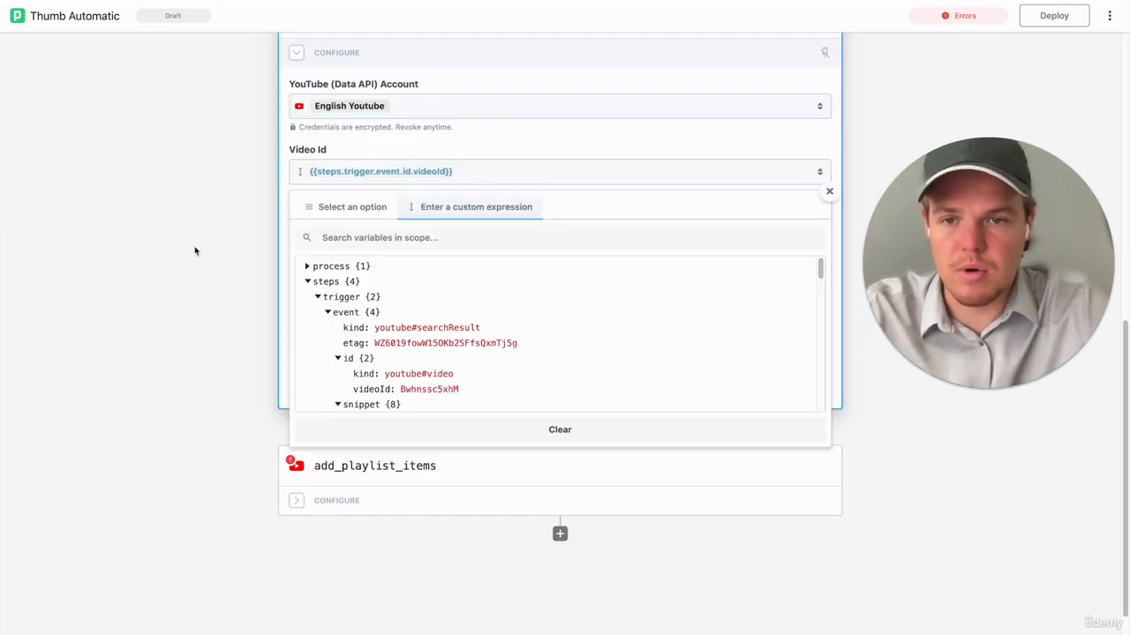
click(345, 465)
click(398, 237)
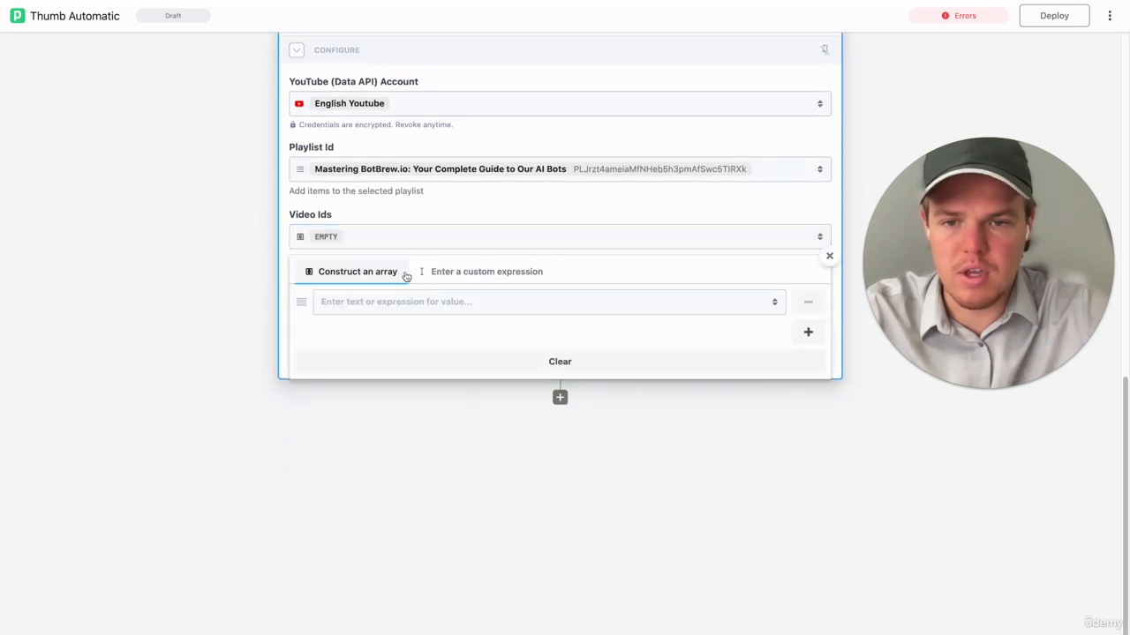
click(424, 301)
text({{steps.trigger.event.id.videoId}})
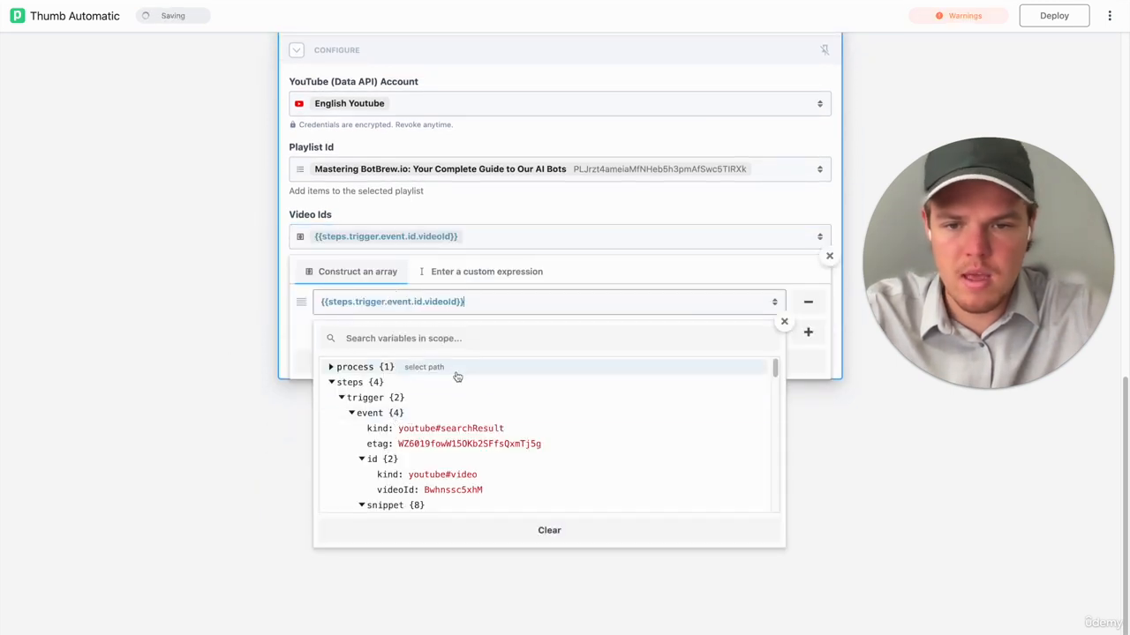
key(ctrl+z)
- Select the trigger event's video id, {{steps.trigger.event.id.videoId}}, as the array value of add_playlist_items' Video Ids
click(419, 301)
scroll(469, 461, down, 2)
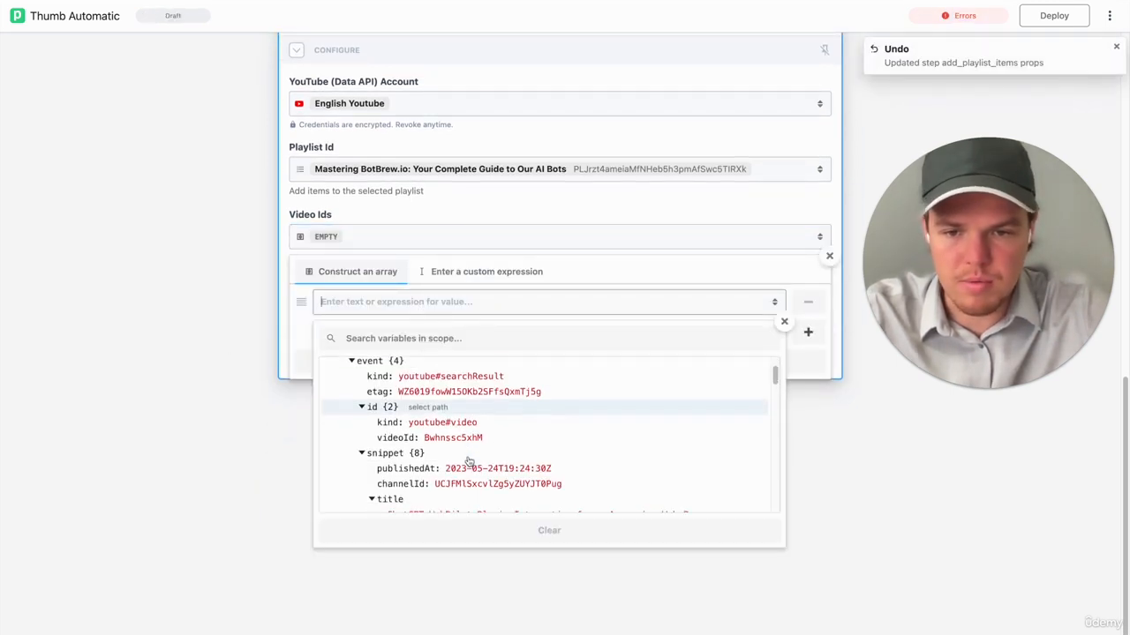
click(467, 429)
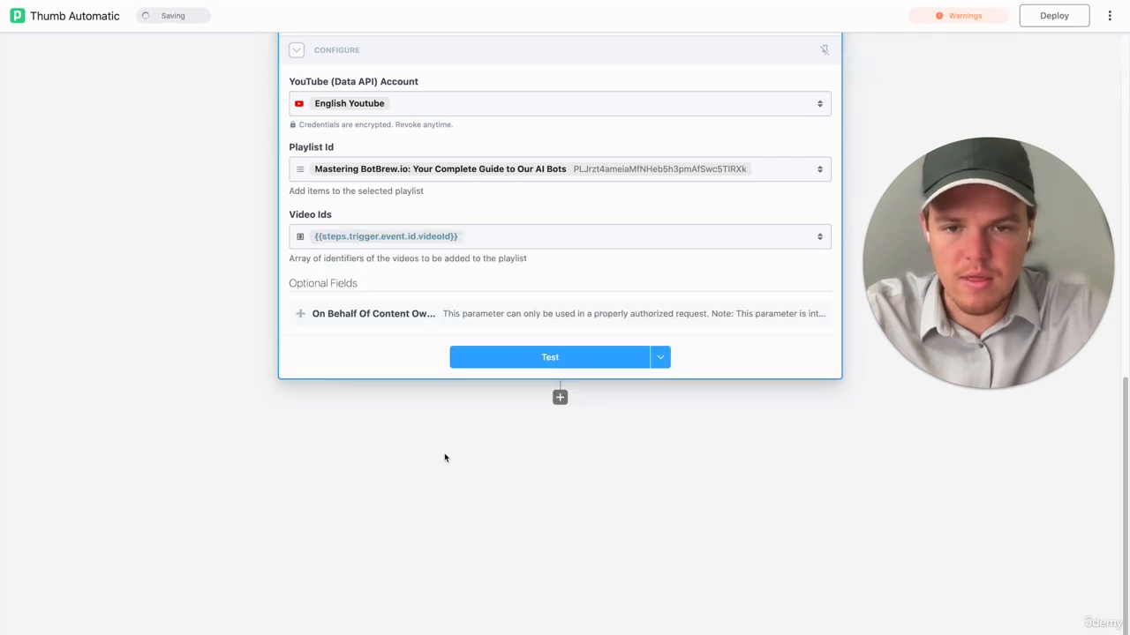
- Look over the workflow's steps from continue_based_on_condition down to add_playlist_items
scroll(497, 418, up, 6)
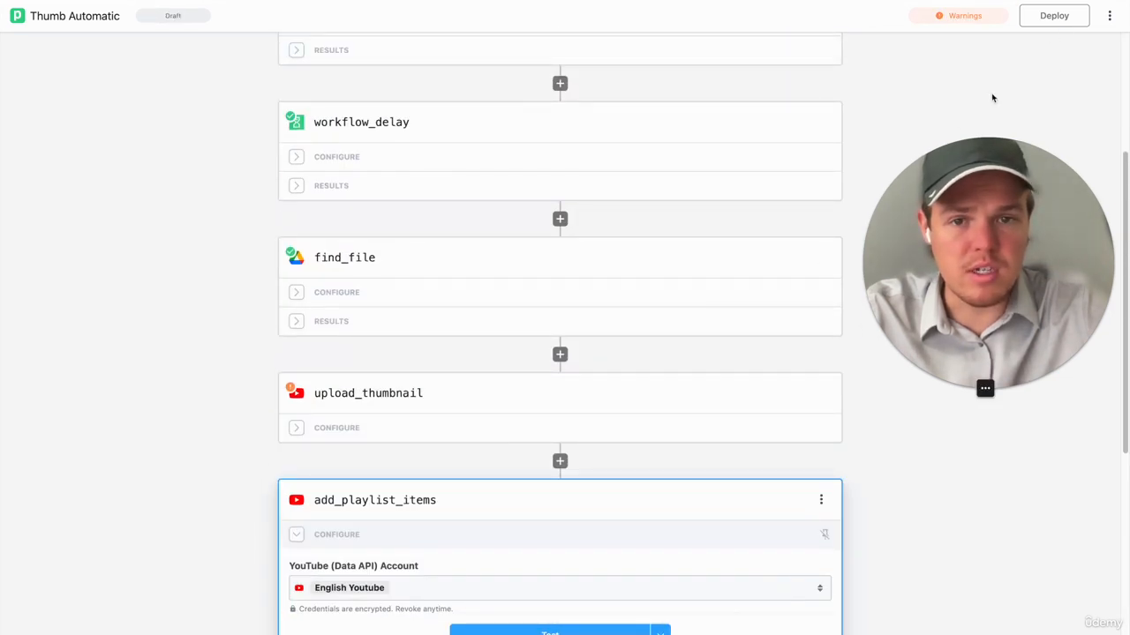
scroll(850, 120, up, 3)
scroll(849, 122, down, 2)
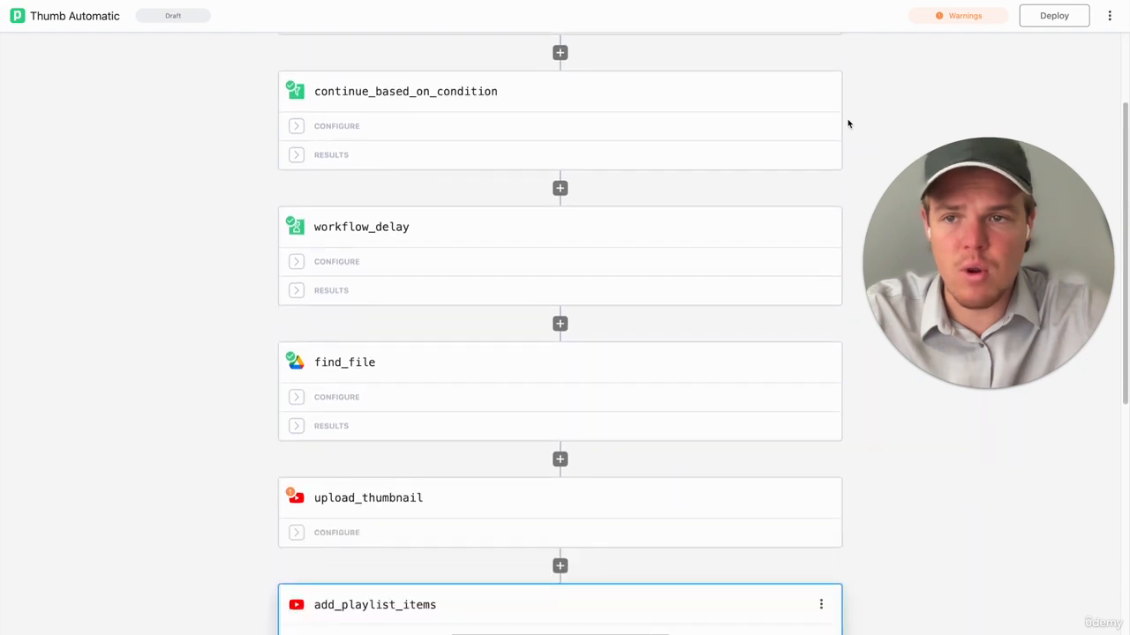
scroll(848, 124, down, 5)
scroll(848, 124, up, 2)
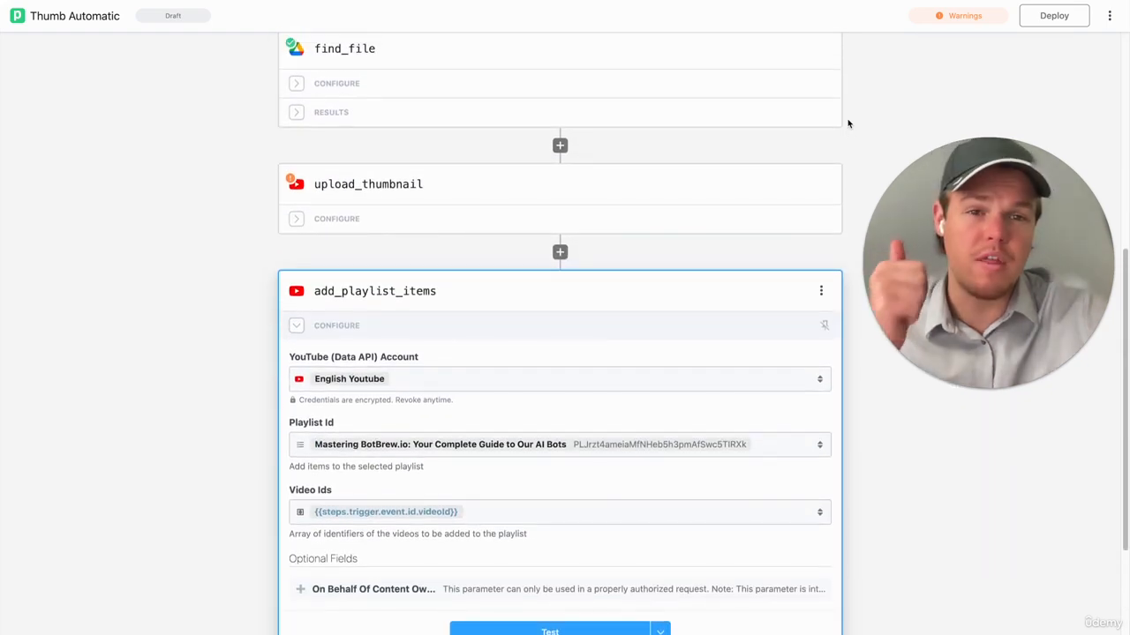
scroll(848, 124, down, 1)
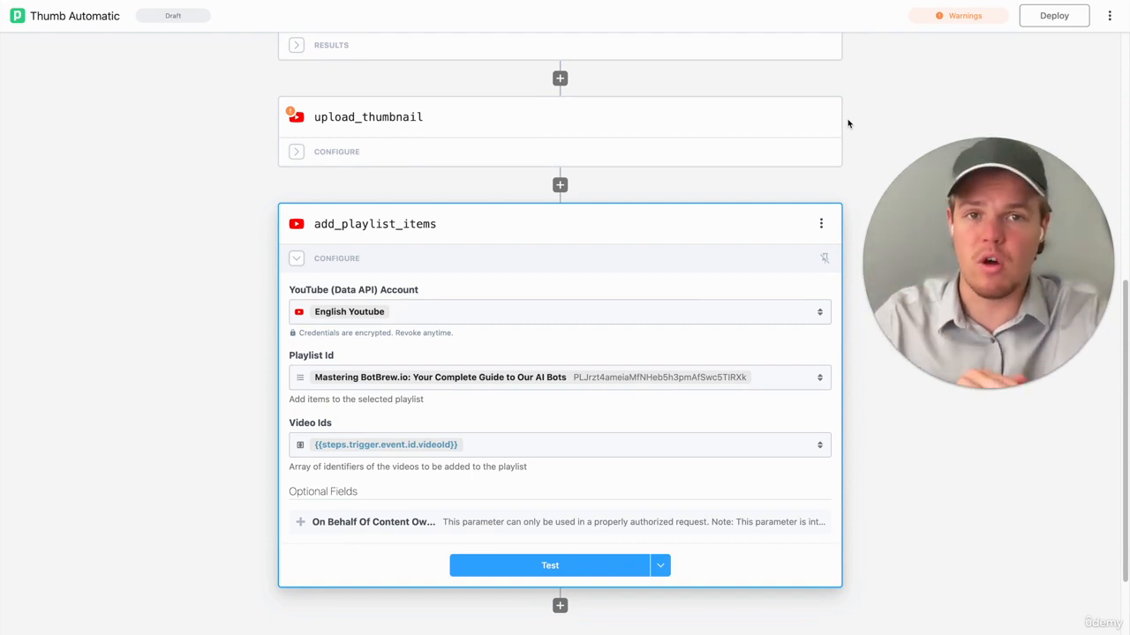
scroll(848, 124, down, 1)
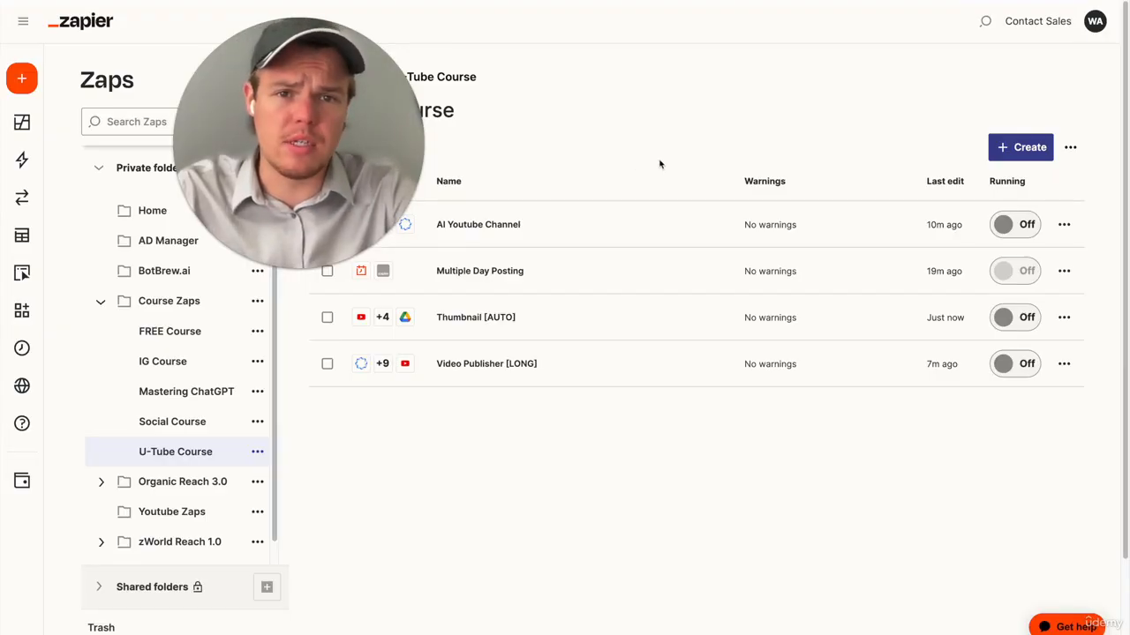
- Switch to Zapier, create a new Zap in the U-Tube Course folder and name it Short [Universal]
click(1019, 149)
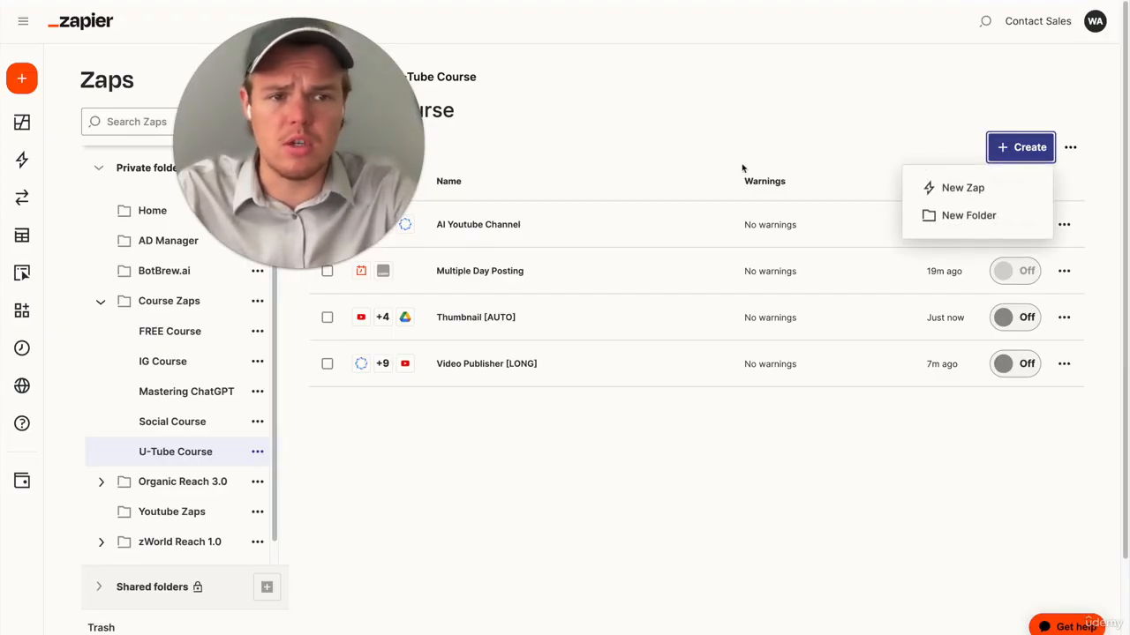
click(759, 155)
drag(396, 179, 929, 324)
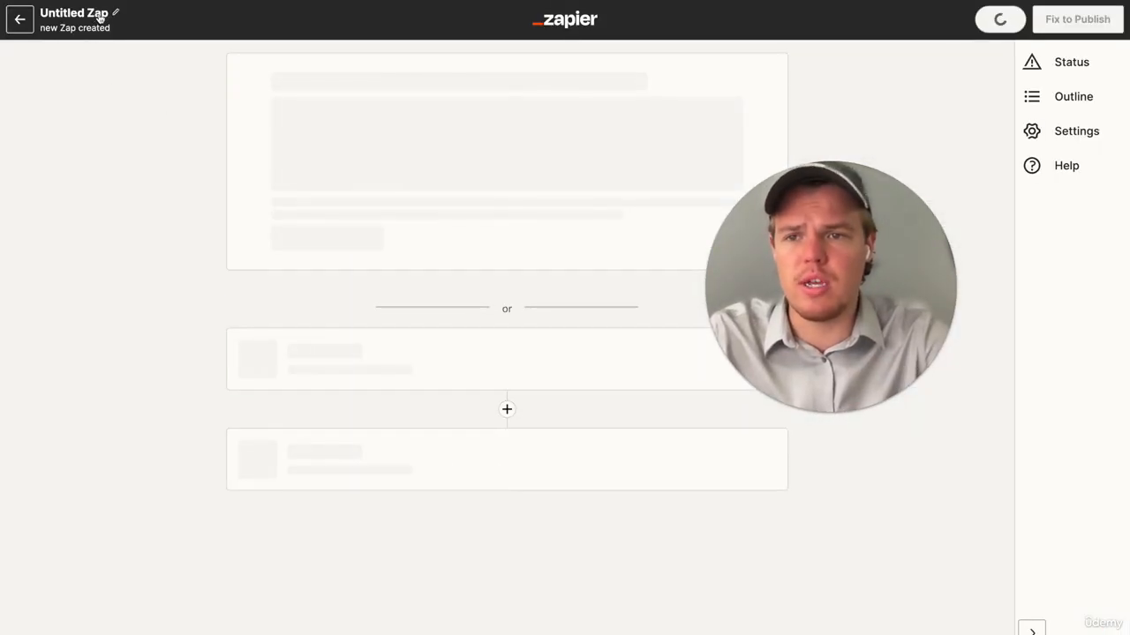
click(100, 18)
text(Short)
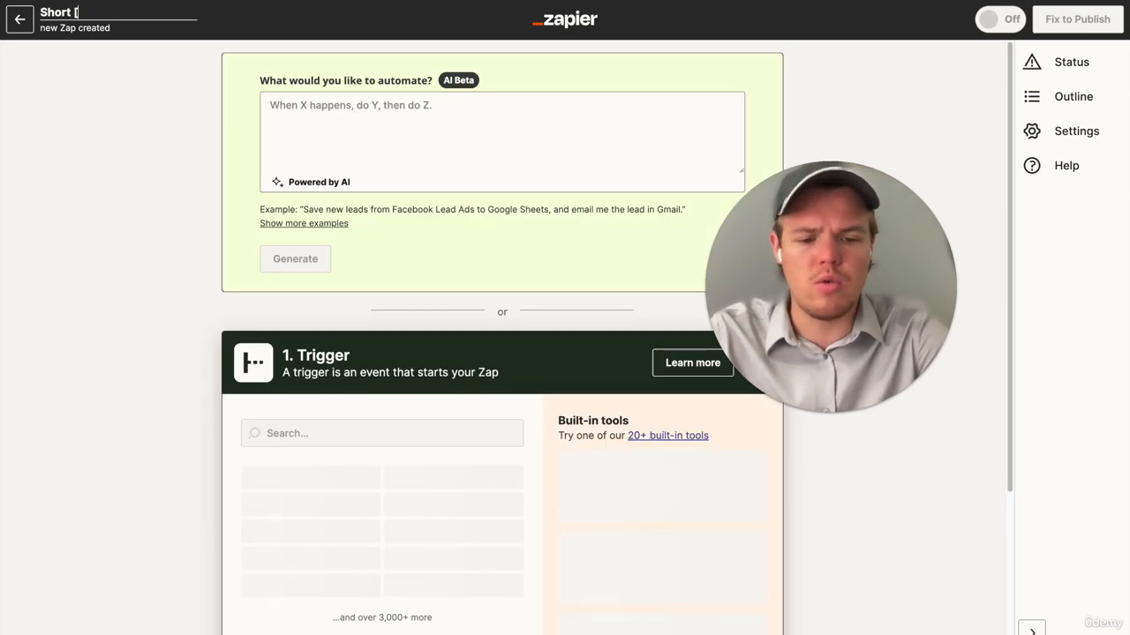
text( [Universal)
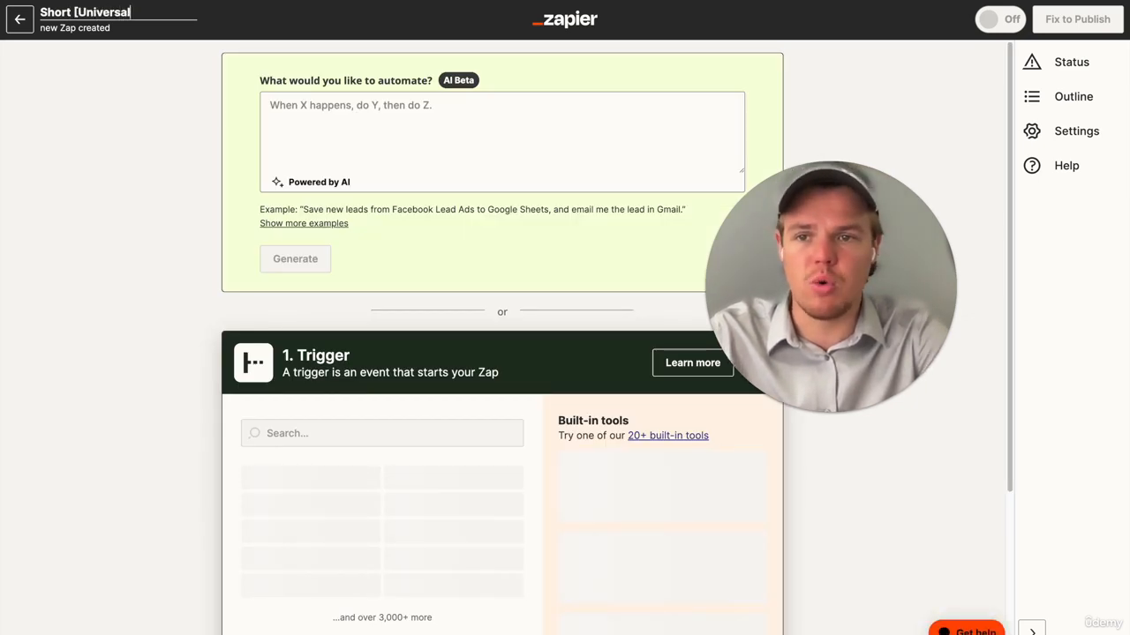
click(74, 144)
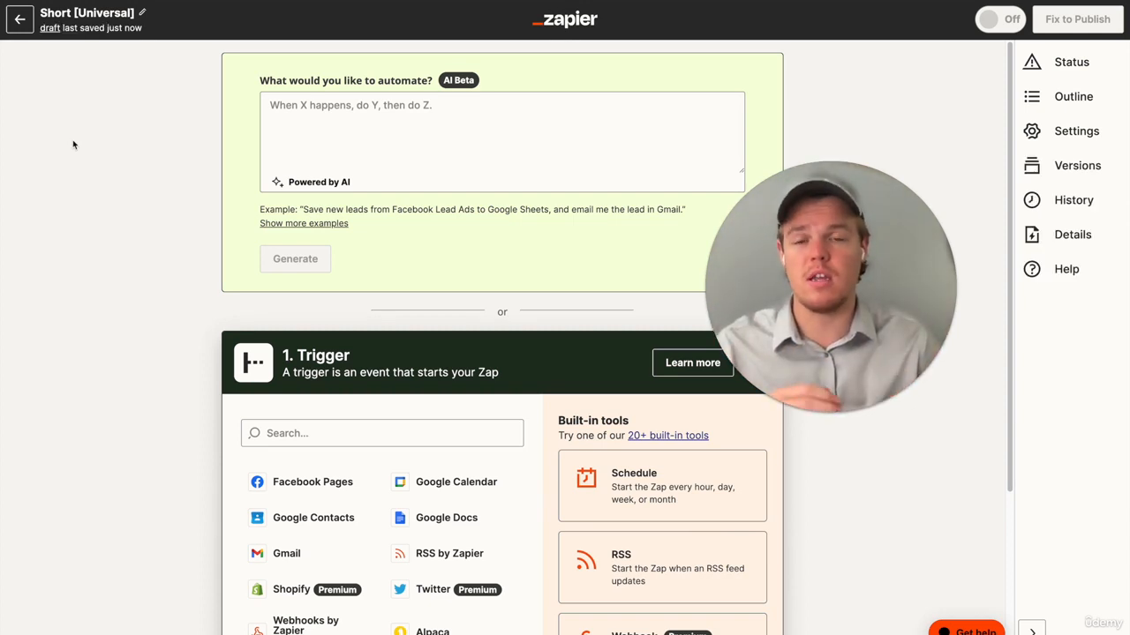
- Set the Zap's trigger to Synthesia with the New Video Ready event
scroll(135, 229, down, 2)
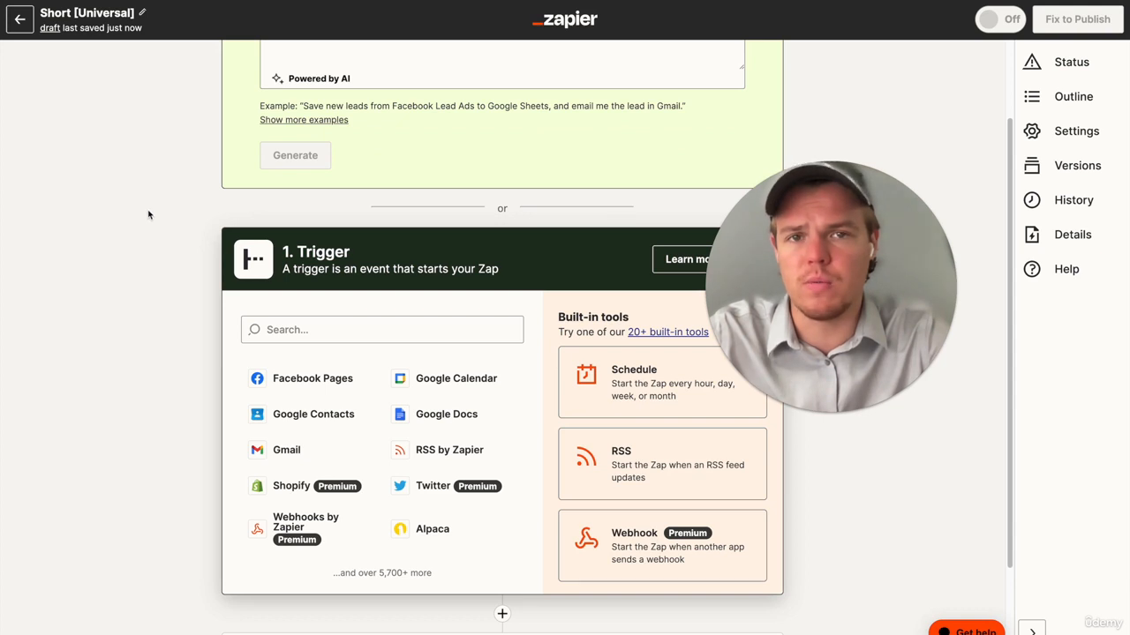
click(331, 331)
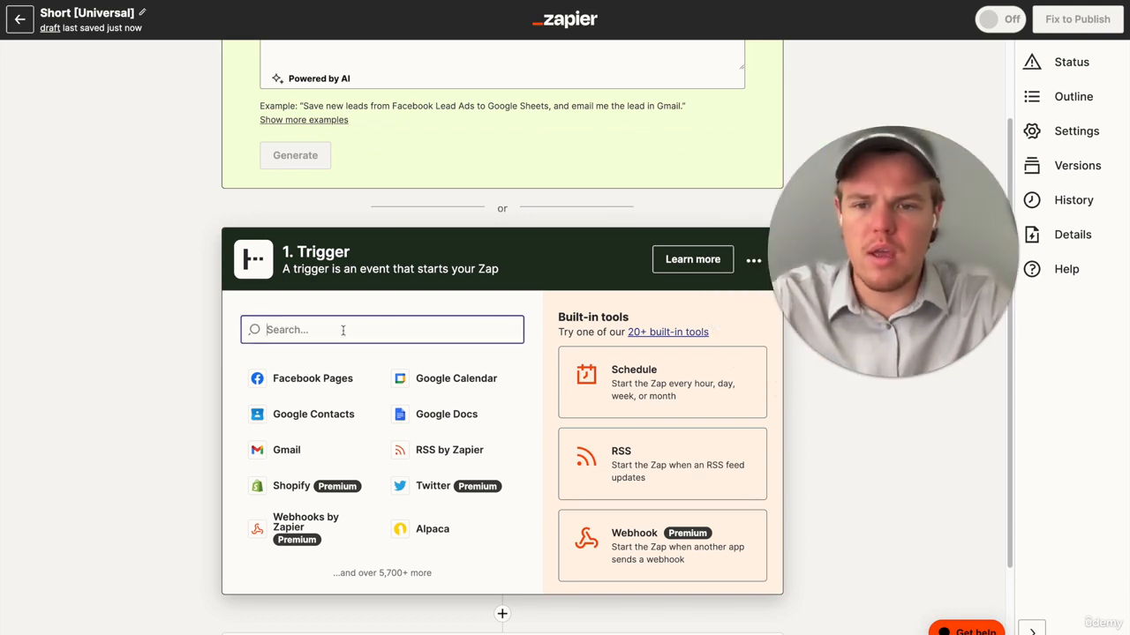
text(synthe)
click(349, 382)
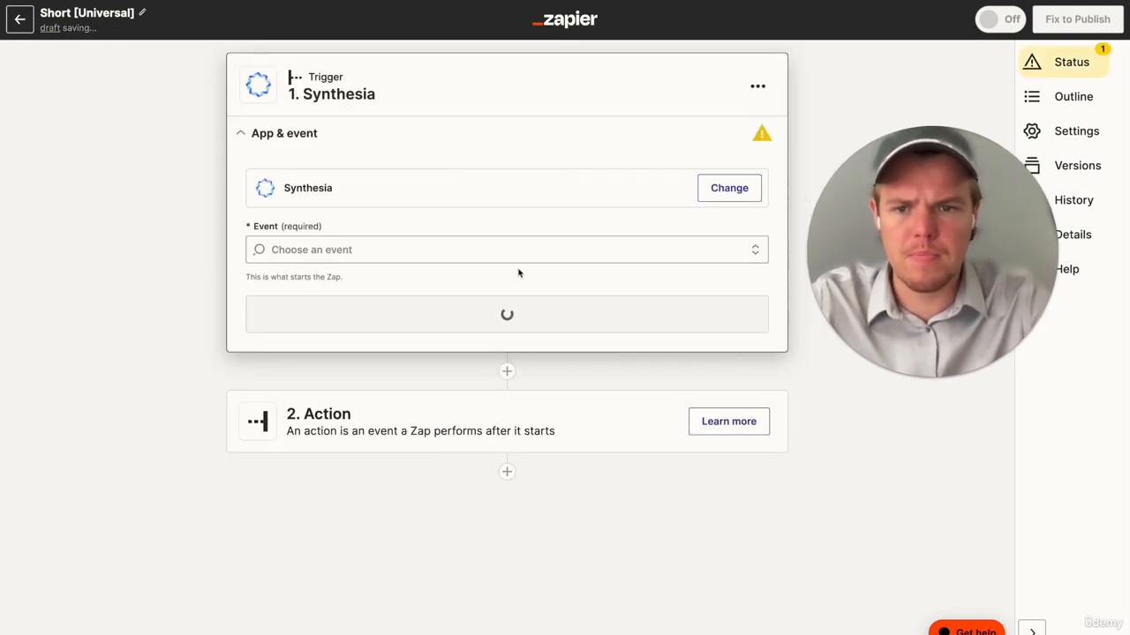
click(520, 249)
click(433, 305)
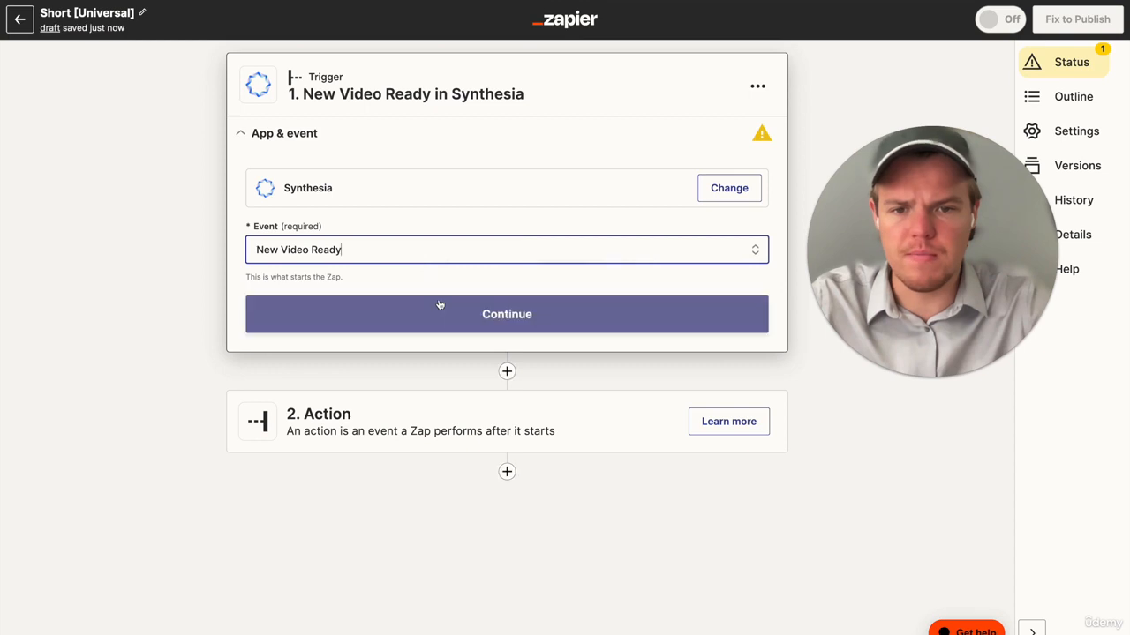
- Accept the connected Synthesia account for the trigger and test the trigger
click(433, 313)
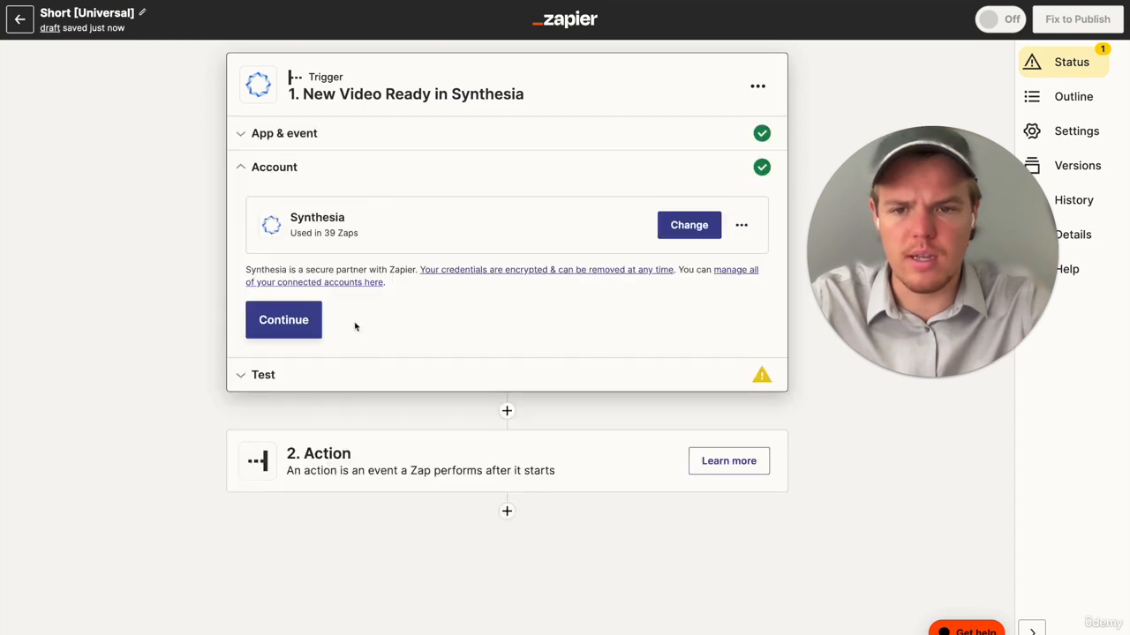
click(279, 321)
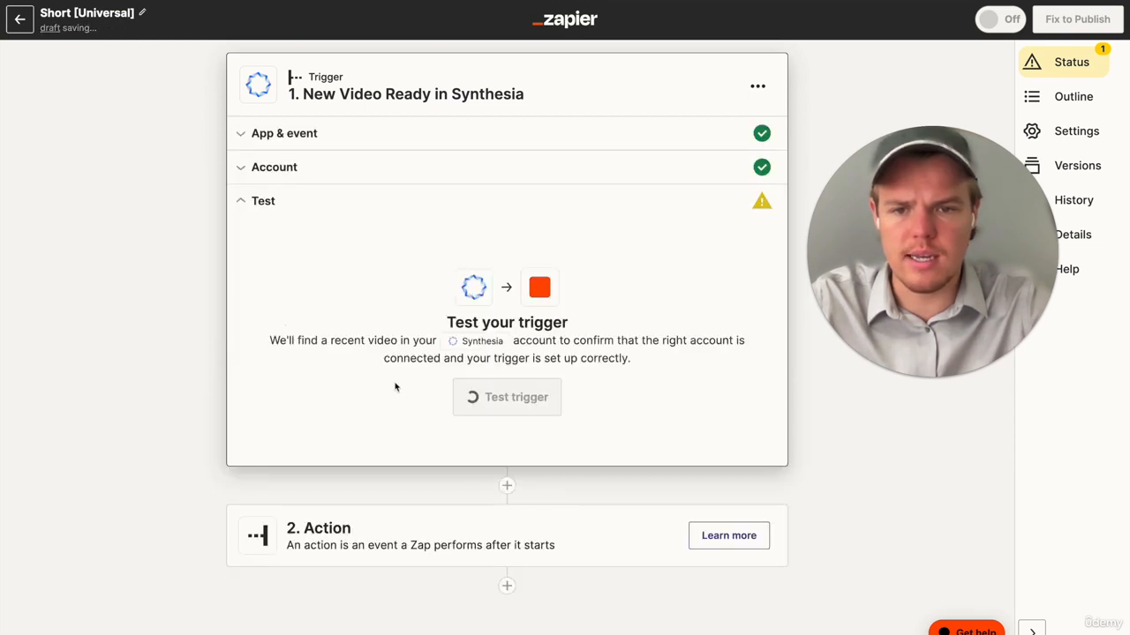
click(516, 398)
- Add Filter by Zapier as the Zap's second step
text(filt)
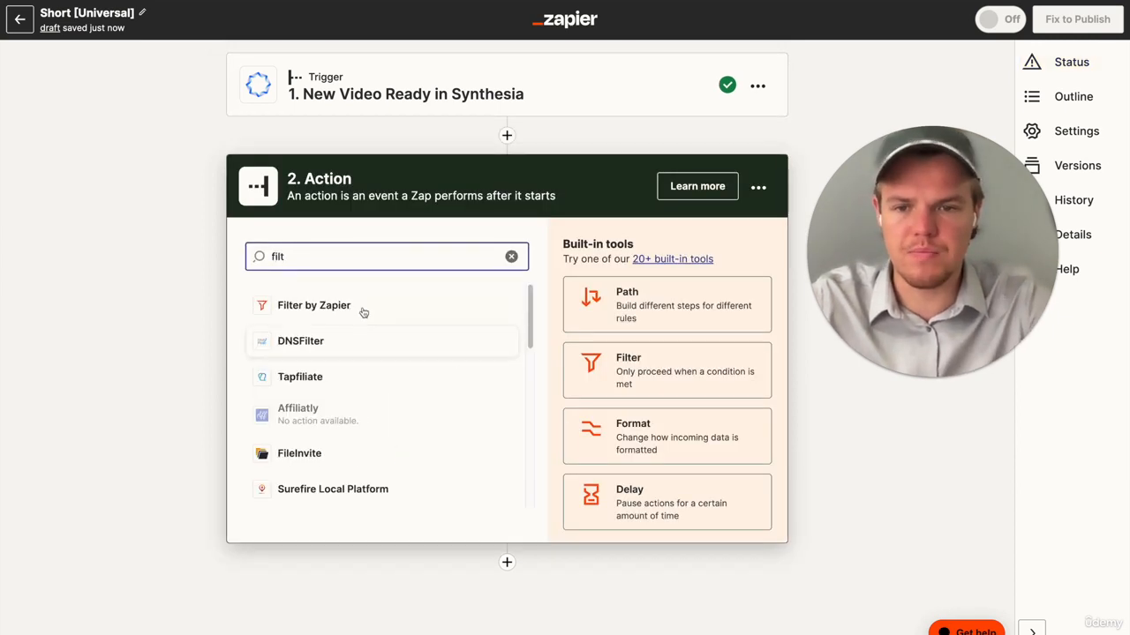
click(363, 312)
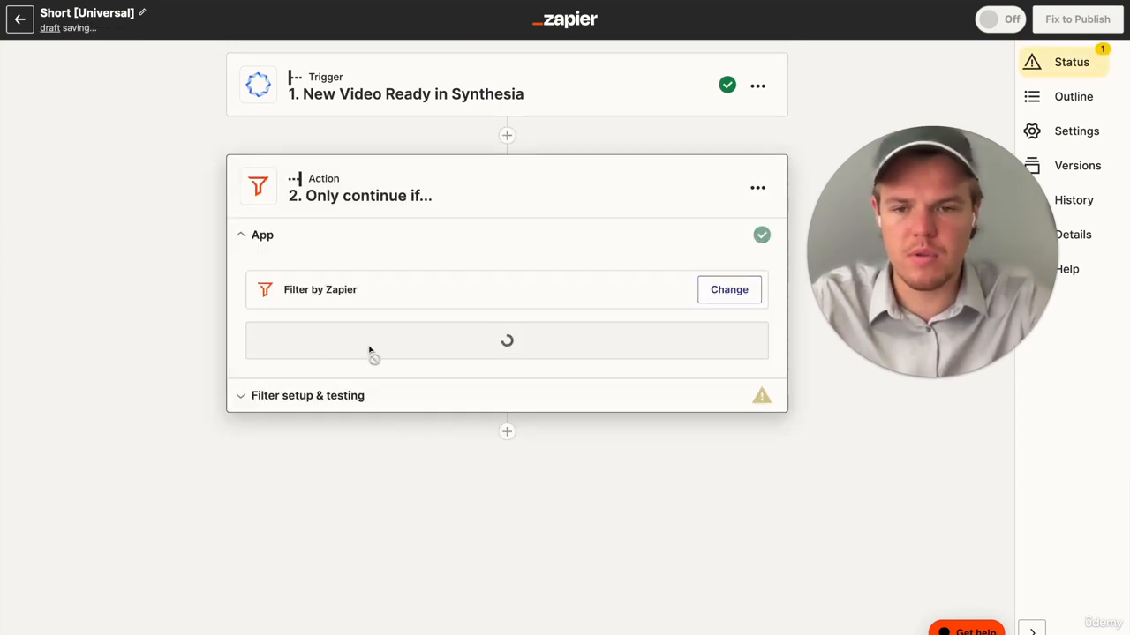
- Set the filter rule to check the trigger's Callback ID with the (Text) Exactly matches condition
click(325, 340)
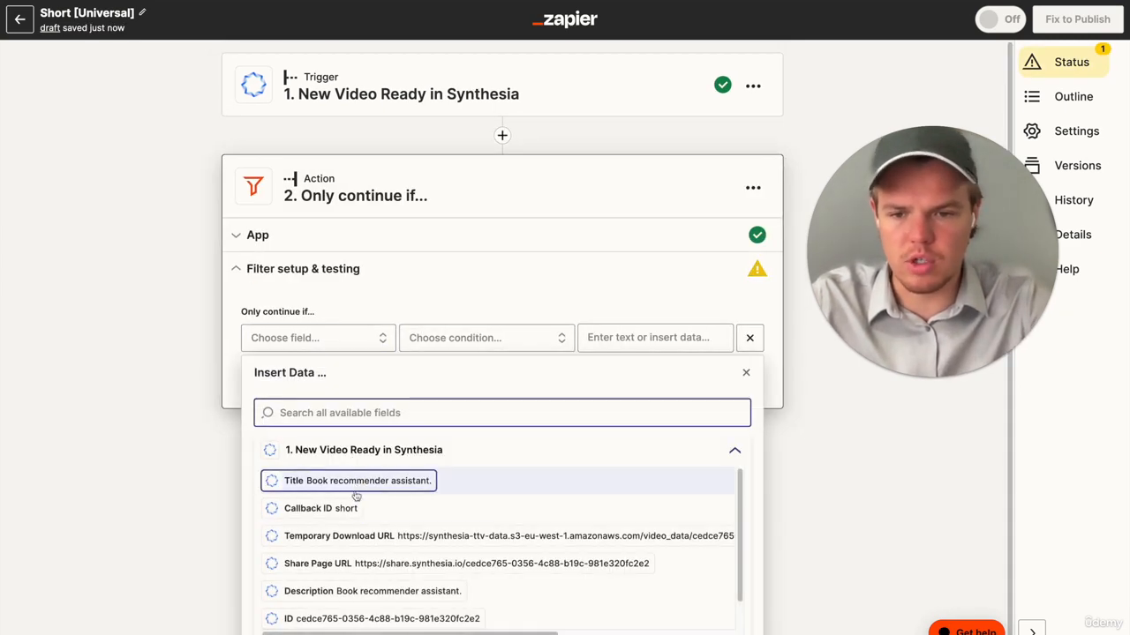
click(305, 508)
click(504, 340)
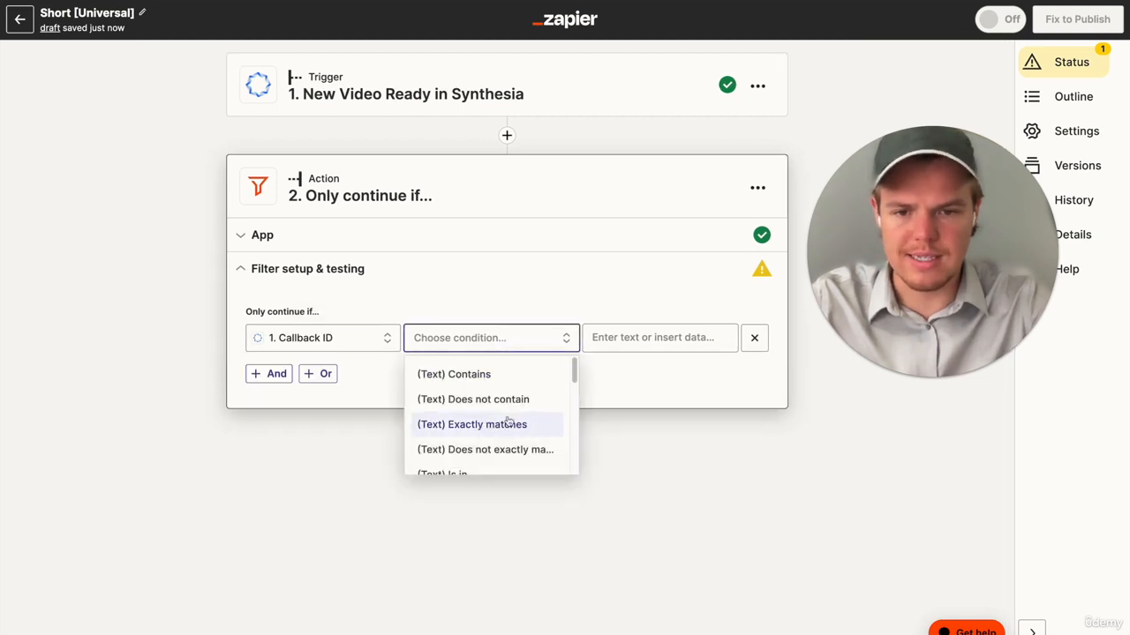
click(505, 423)
- Change the Synthesia trigger's test sample to Video A and continue back to the filter
click(496, 107)
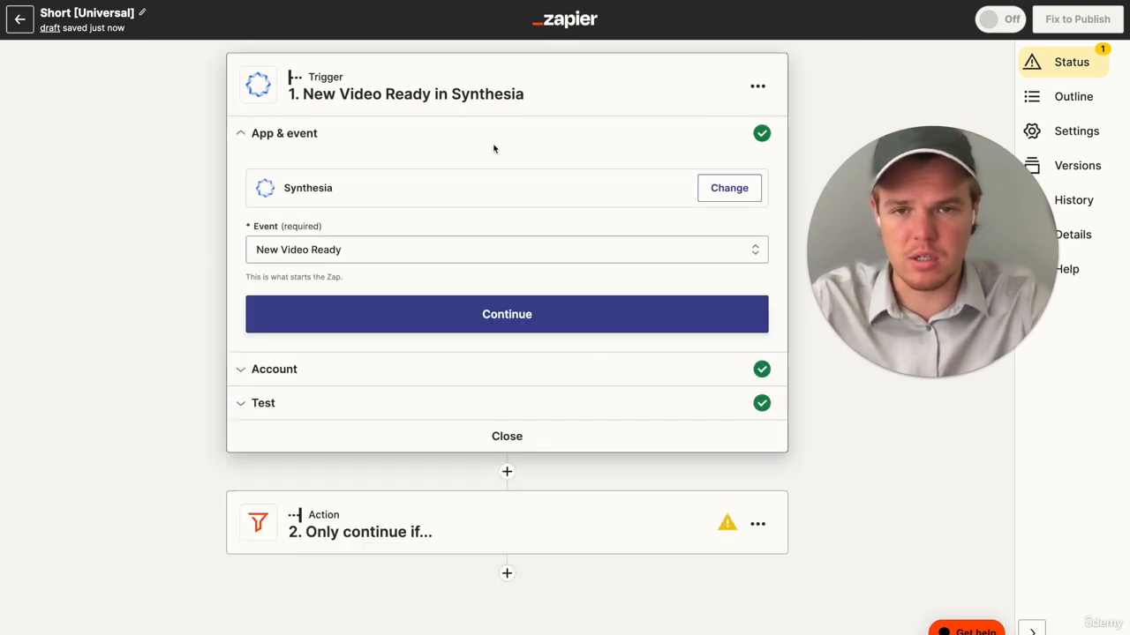
click(402, 403)
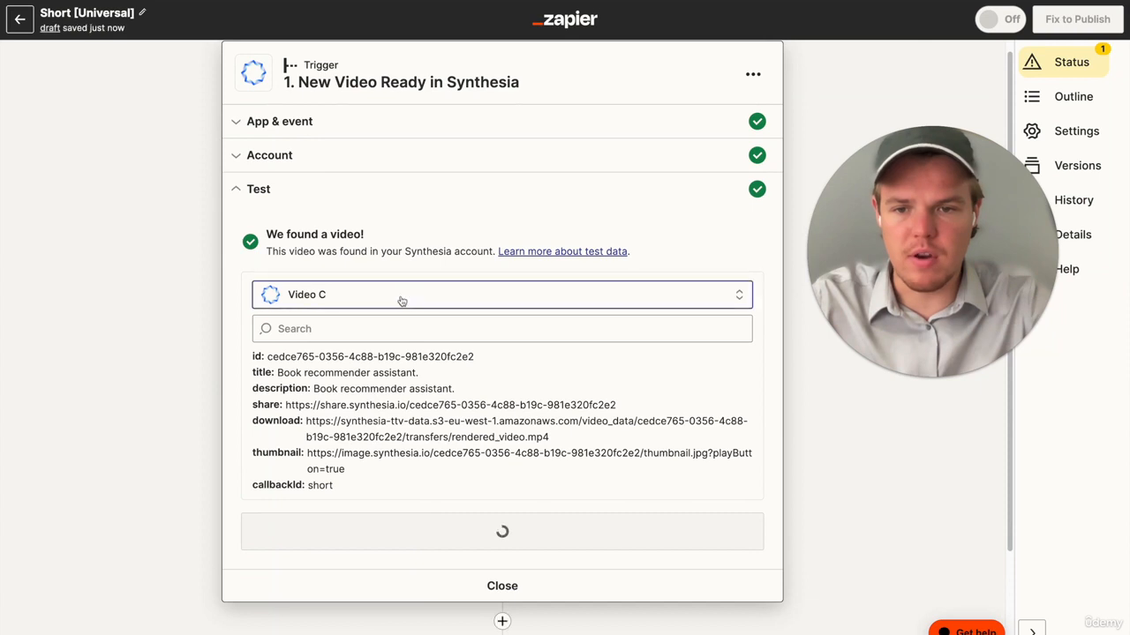
click(400, 300)
click(367, 437)
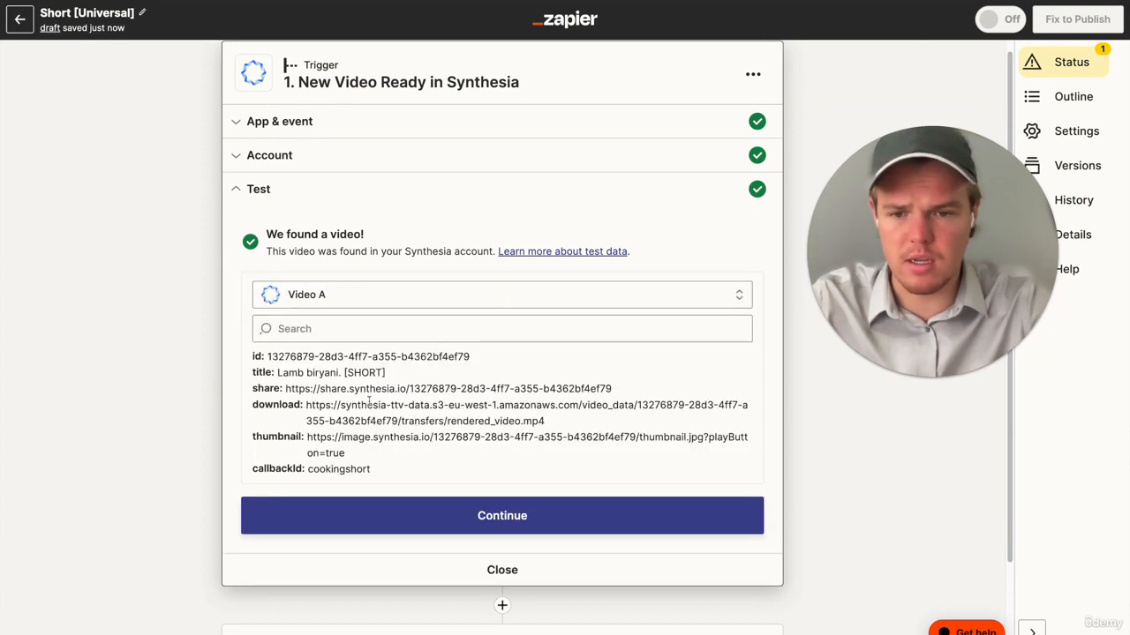
click(375, 507)
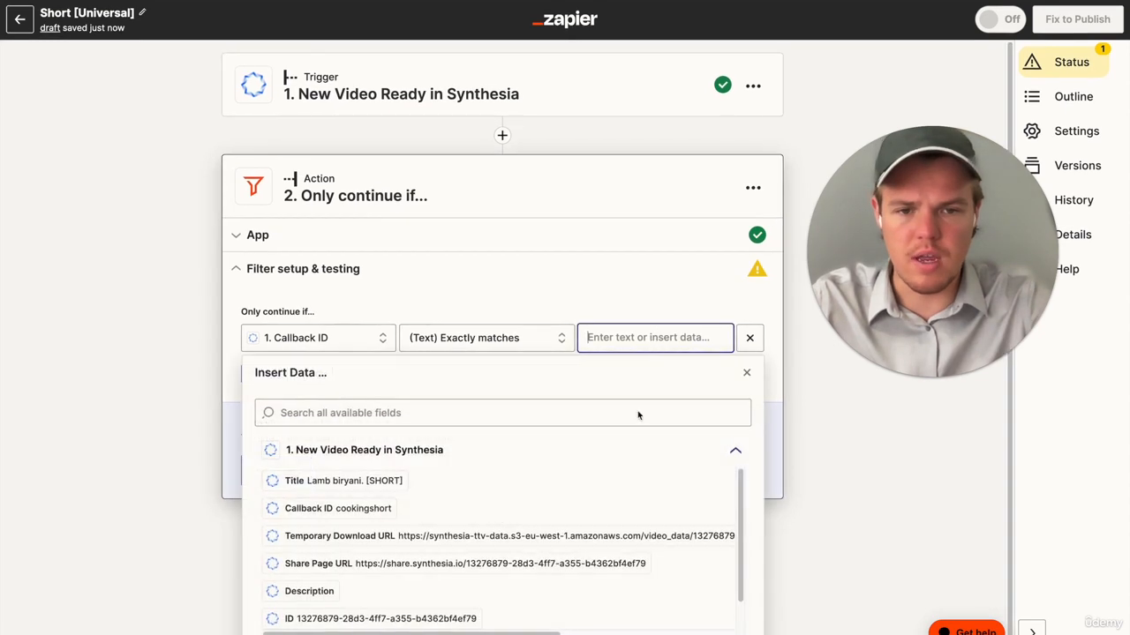
- Use the trigger's Callback ID as the filter rule's comparison value and test the filter
click(421, 450)
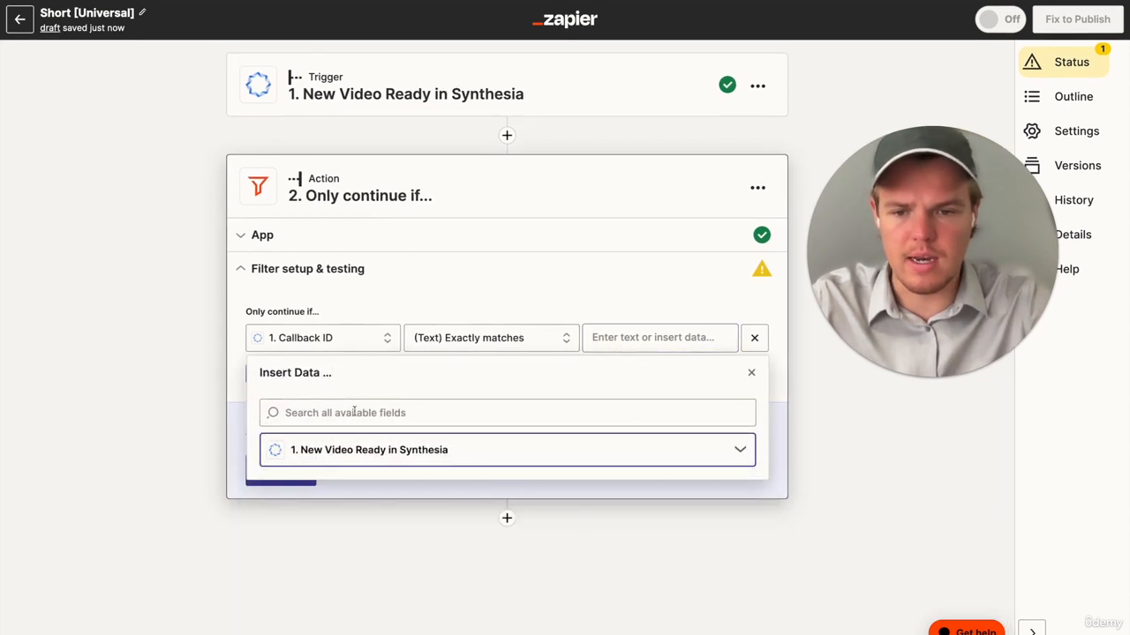
click(374, 459)
click(353, 516)
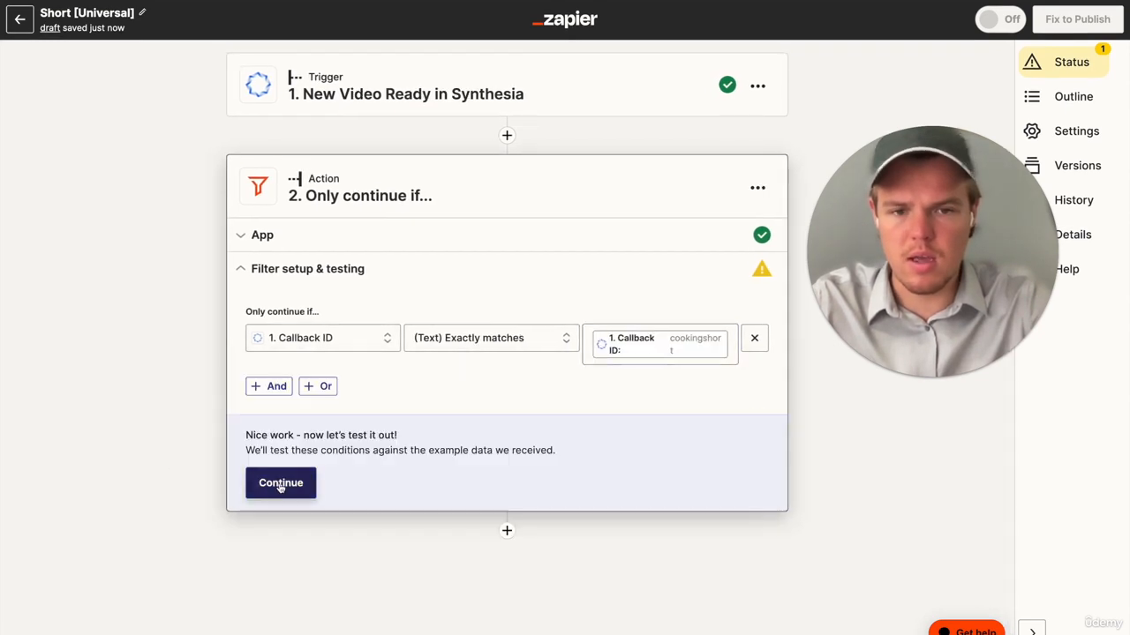
click(281, 485)
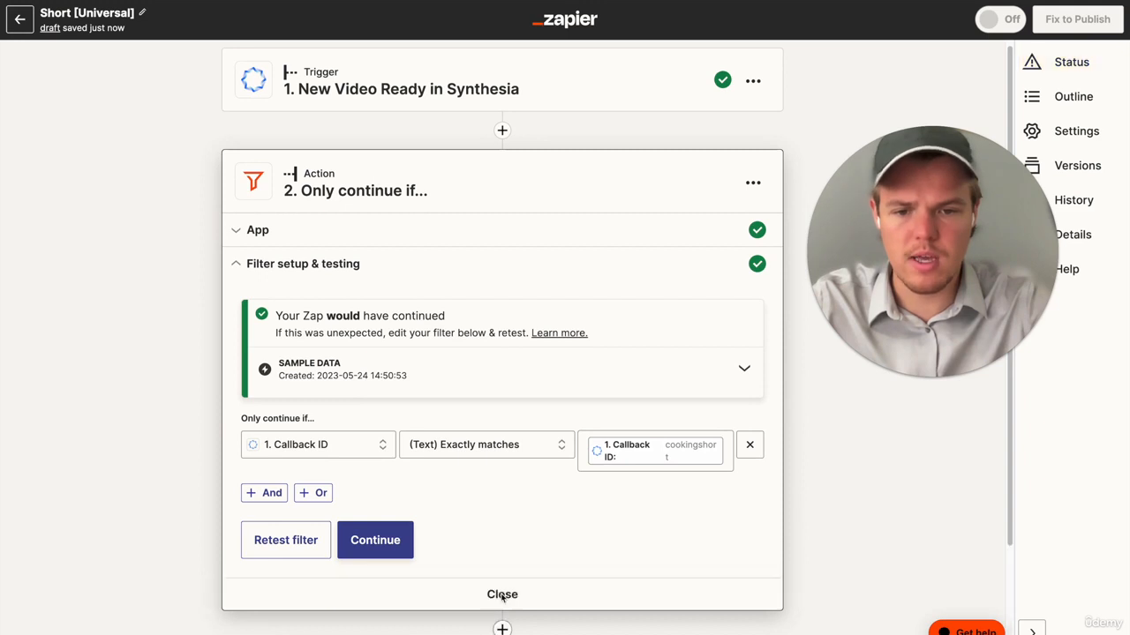
- Close the filter and add Creatomate (Beta) as the Zap's third step
click(502, 595)
text(cea)
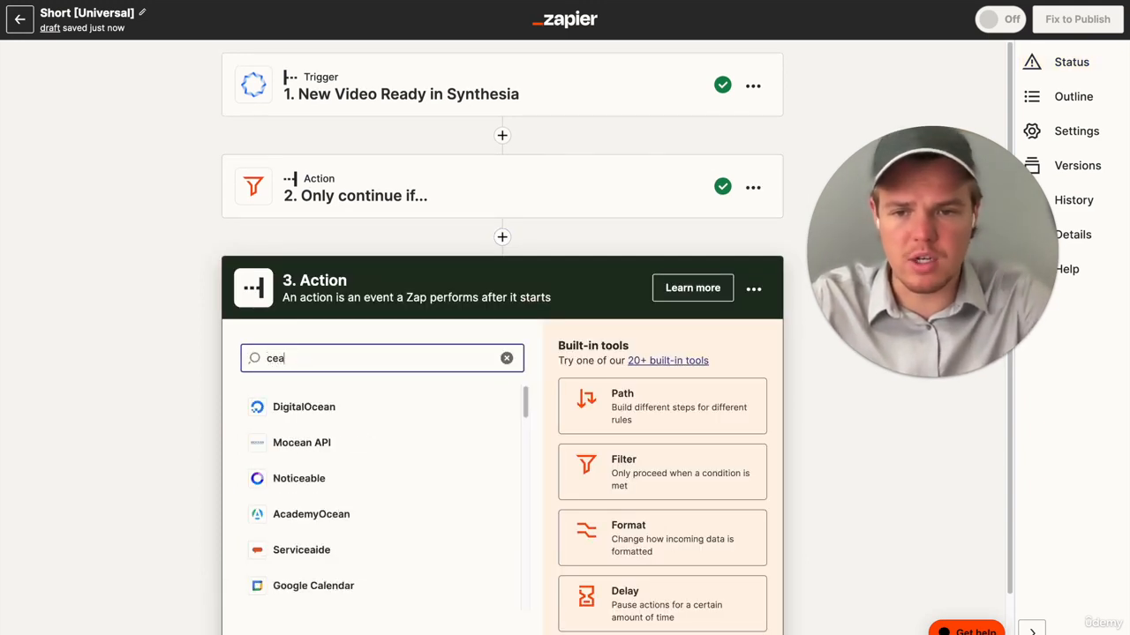
text(to)
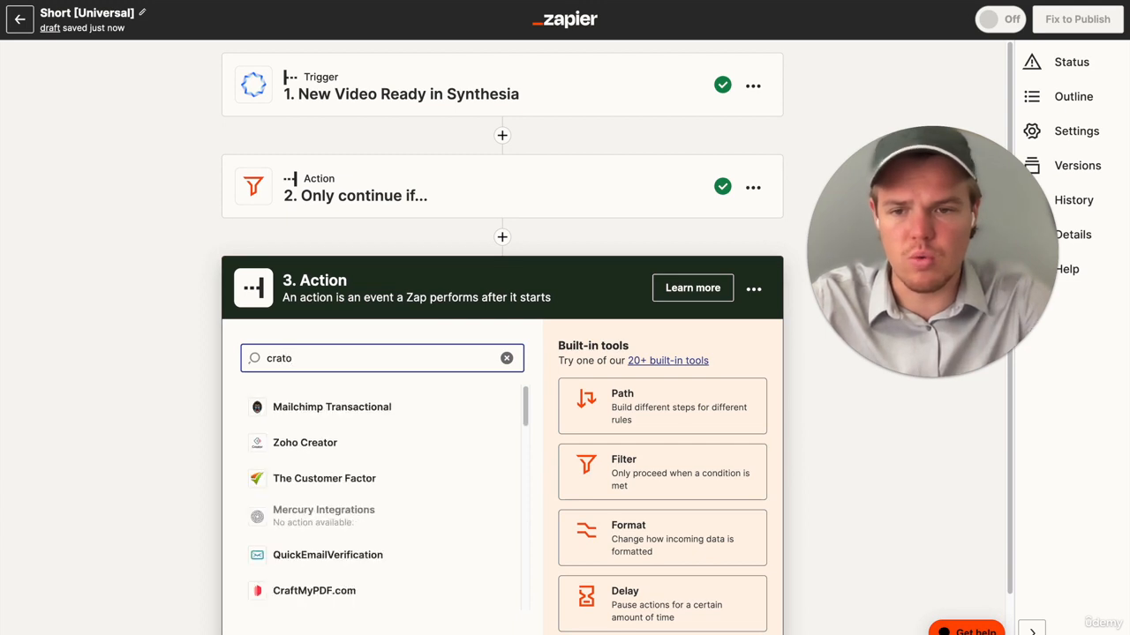
text(atoeat)
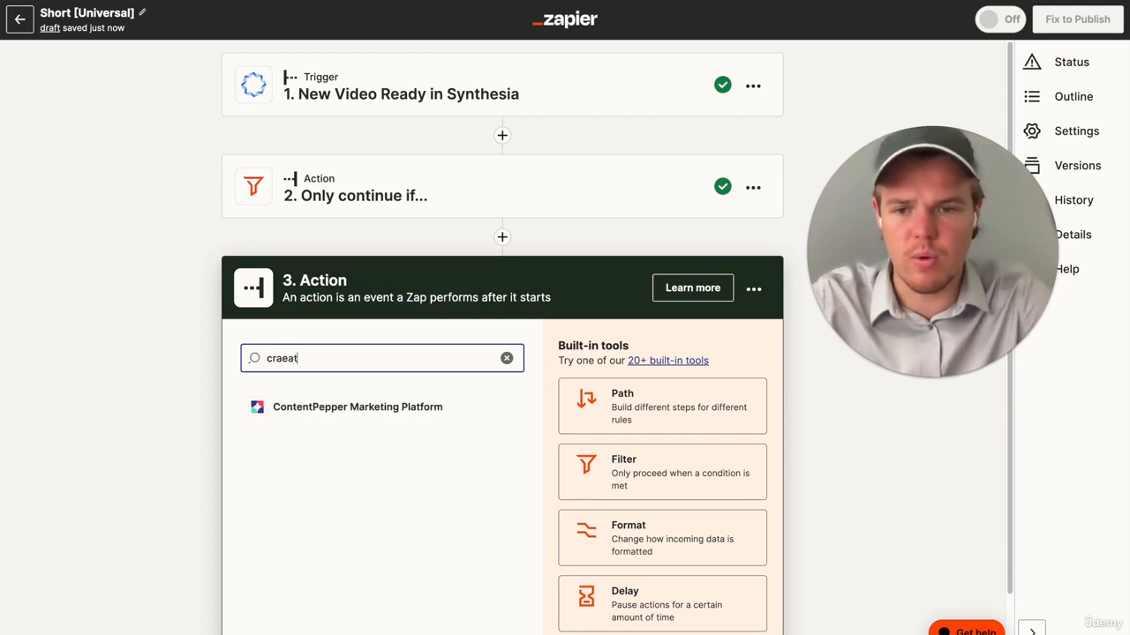
key(BackSpace)
text(eatoma)
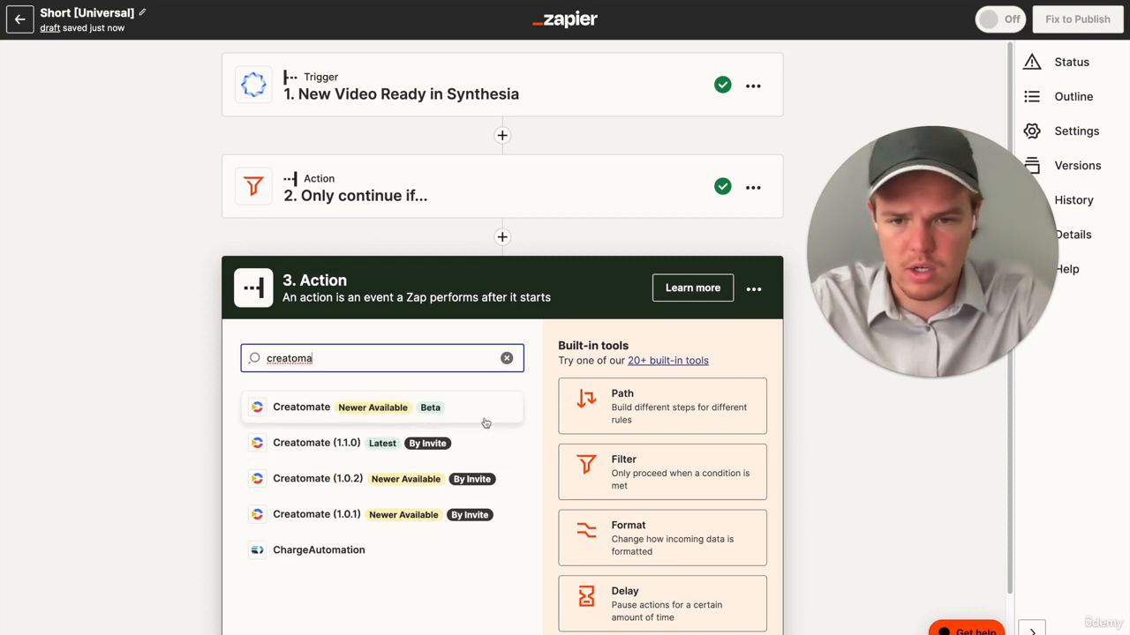
click(487, 420)
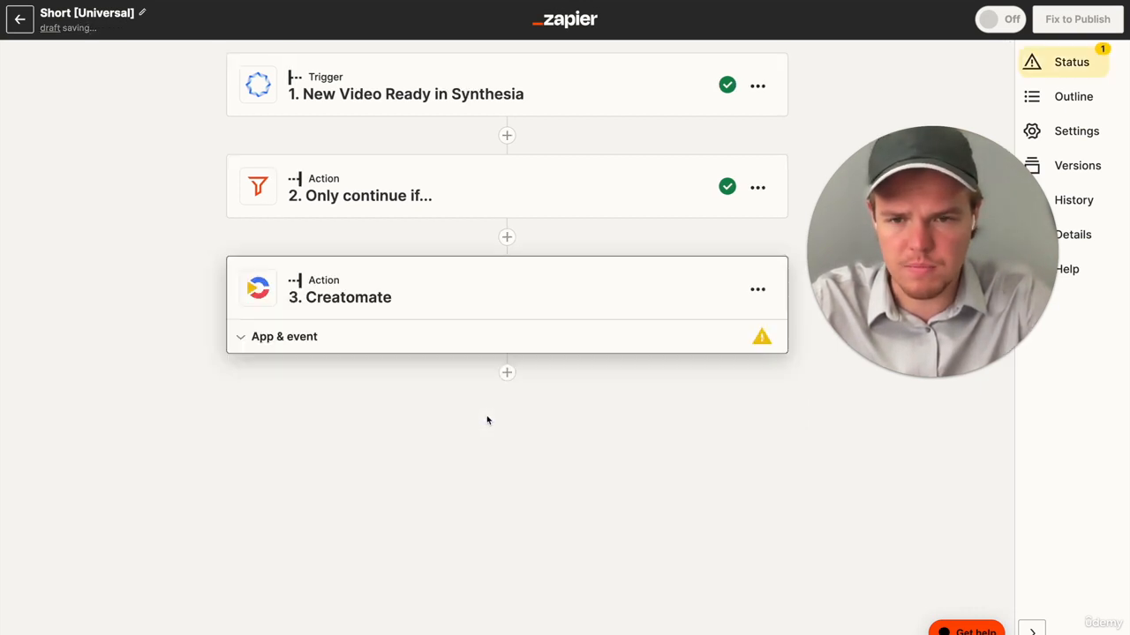
- Set the Creatomate event to Create Single Render and accept the connected Default Project account
click(411, 450)
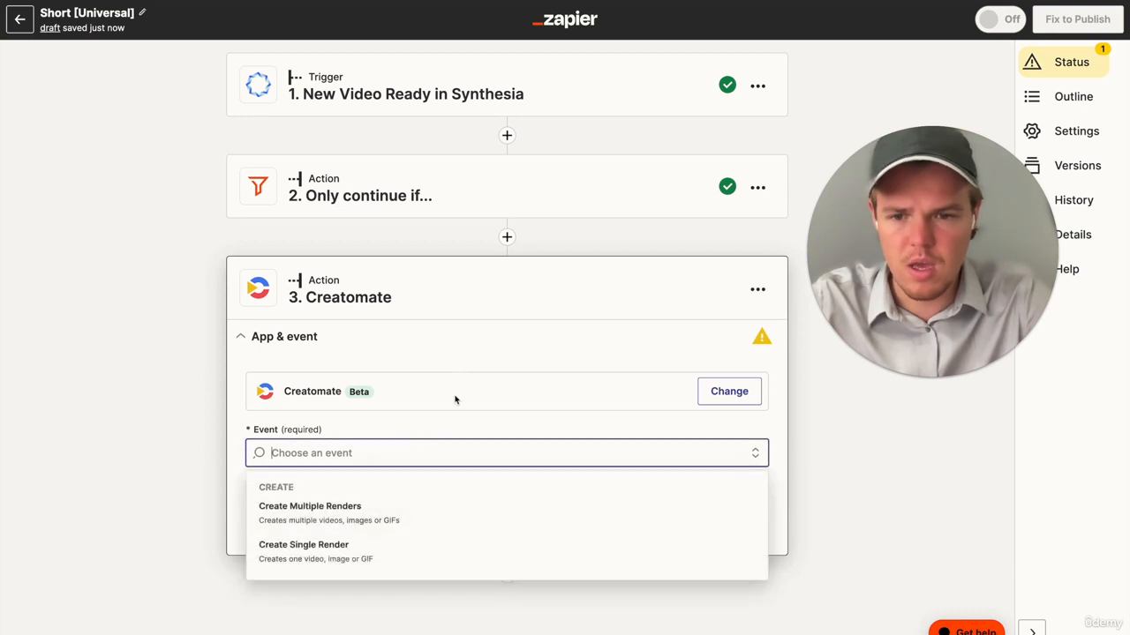
click(380, 555)
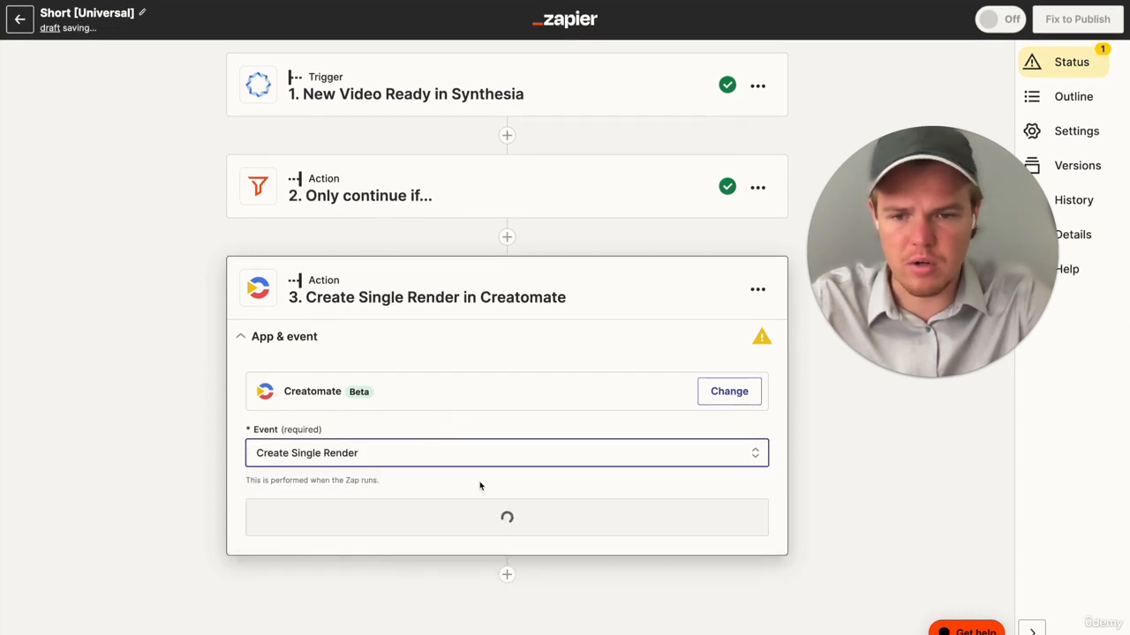
click(471, 519)
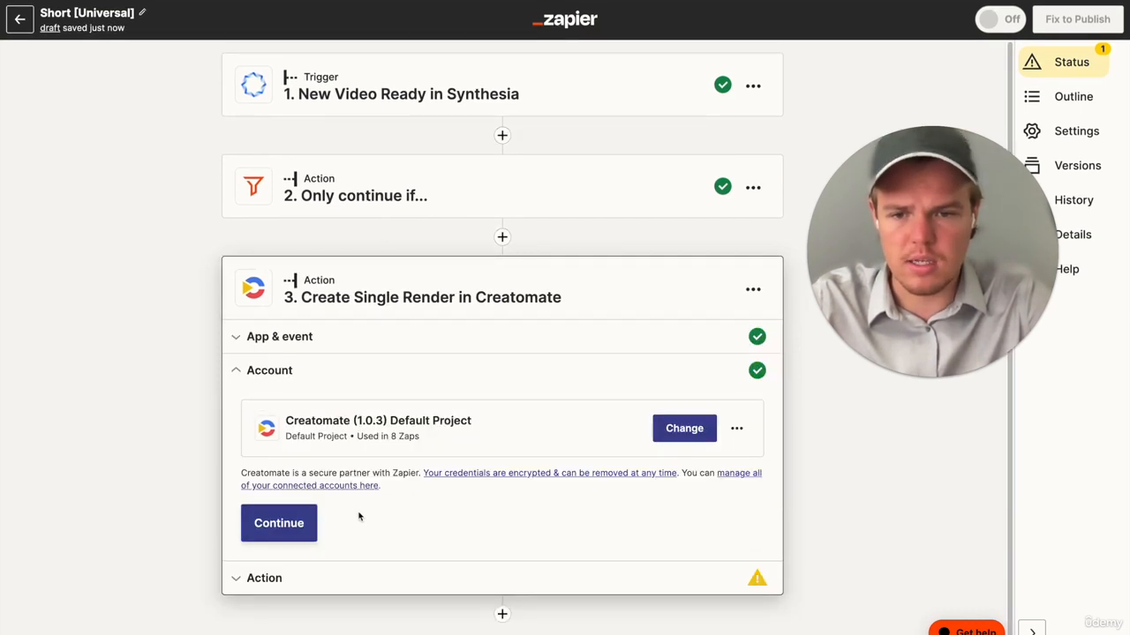
click(306, 527)
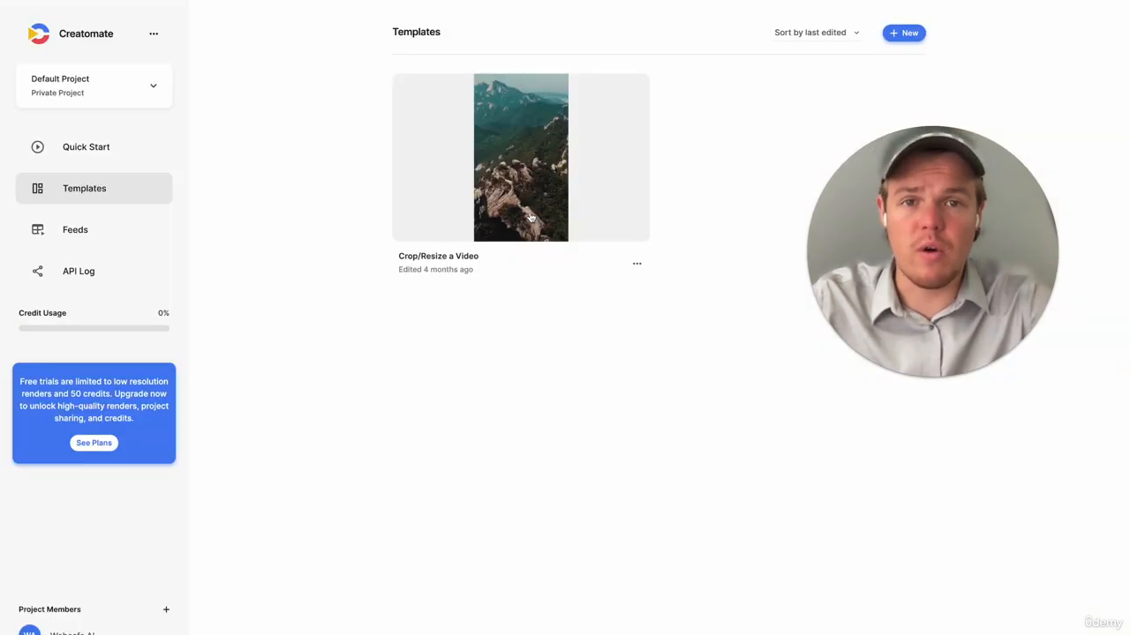
- Switch to Creatomate and examine the Fundamentals and Featured galleries for a video crop/resize template, without creating a new one
click(910, 37)
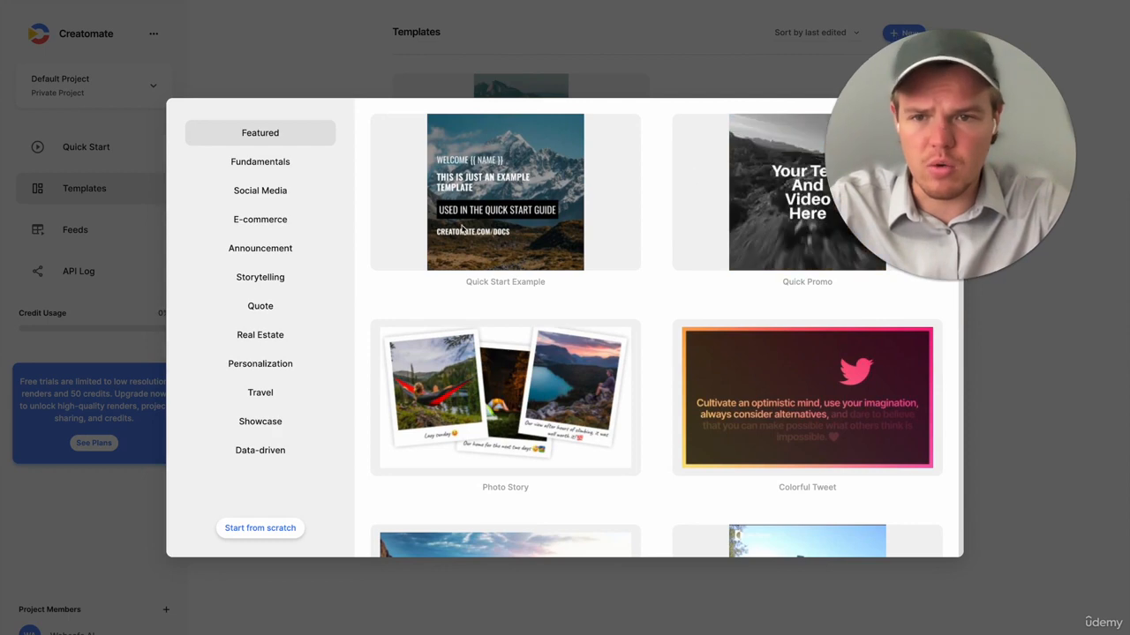
click(287, 164)
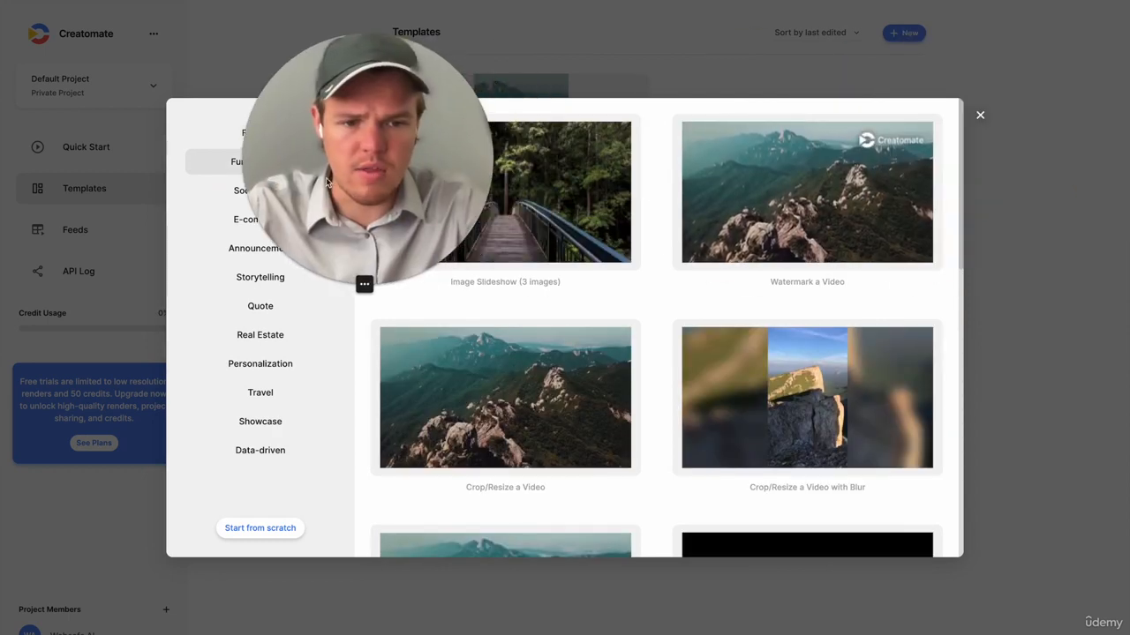
scroll(761, 244, down, 3)
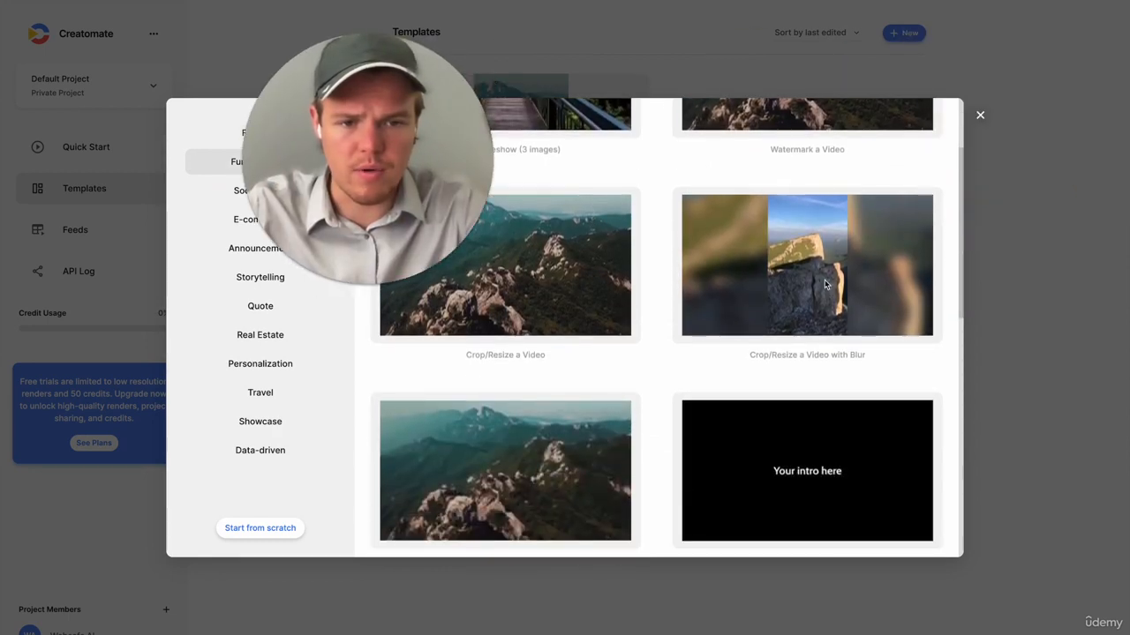
scroll(824, 282, down, 8)
scroll(825, 282, down, 5)
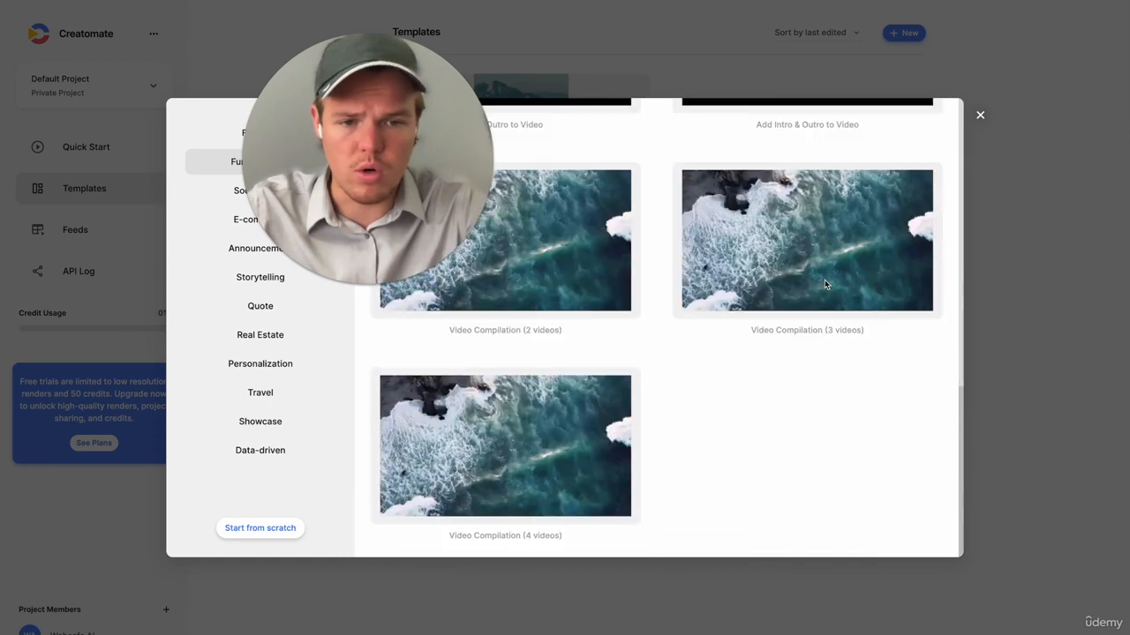
scroll(824, 282, up, 10)
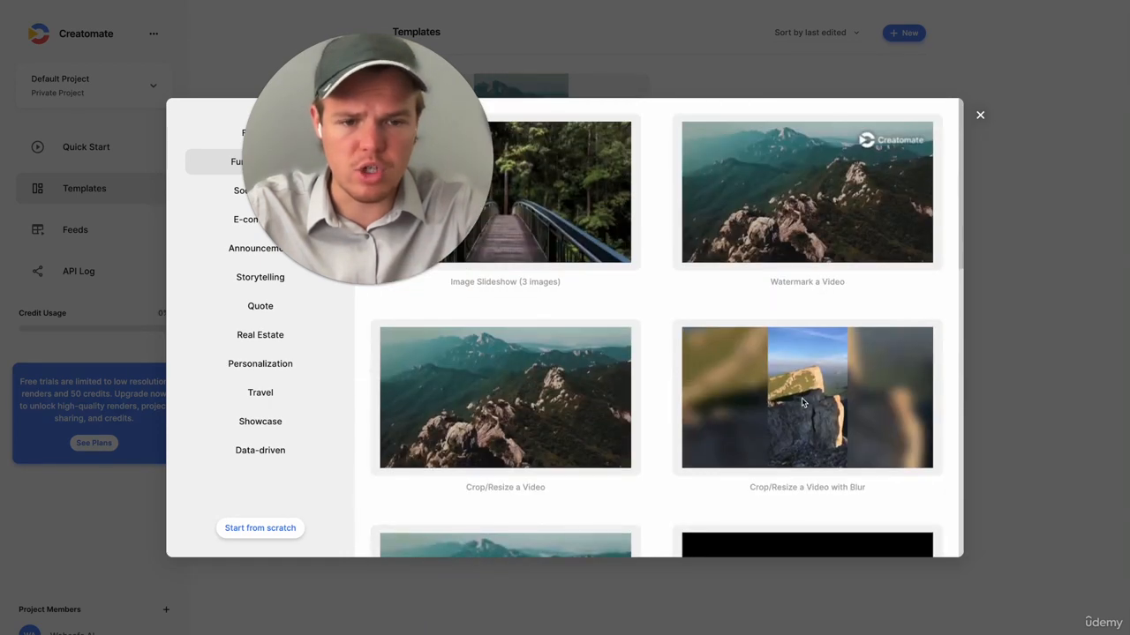
drag(384, 120, 270, 216)
click(260, 133)
scroll(482, 306, down, 10)
scroll(483, 306, down, 5)
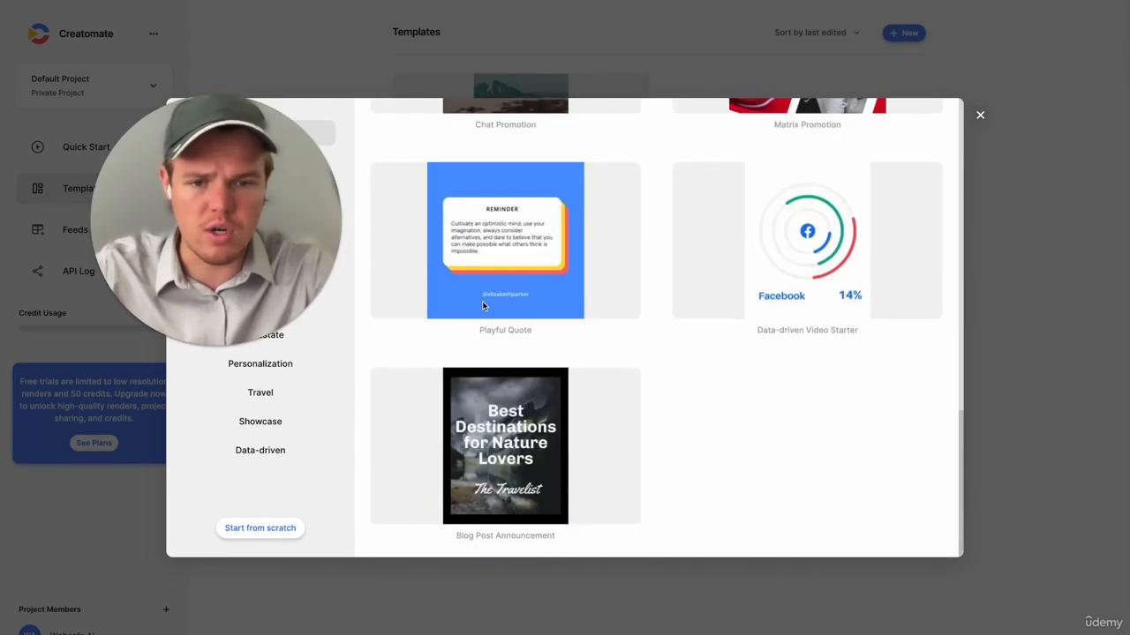
scroll(482, 301, up, 15)
drag(268, 175, 825, 275)
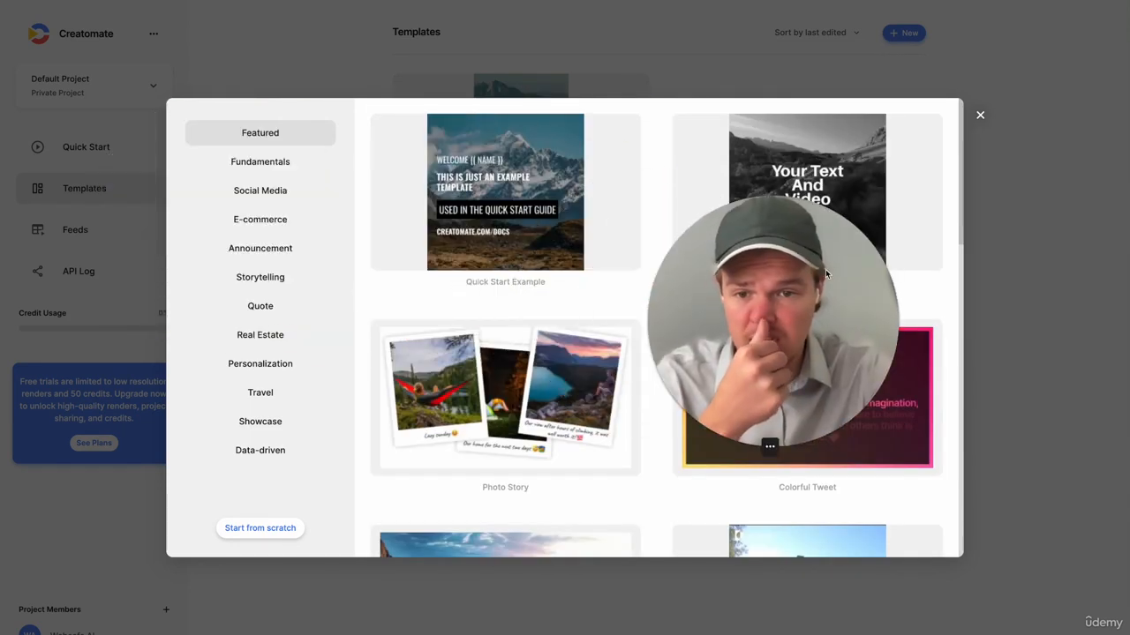
click(278, 166)
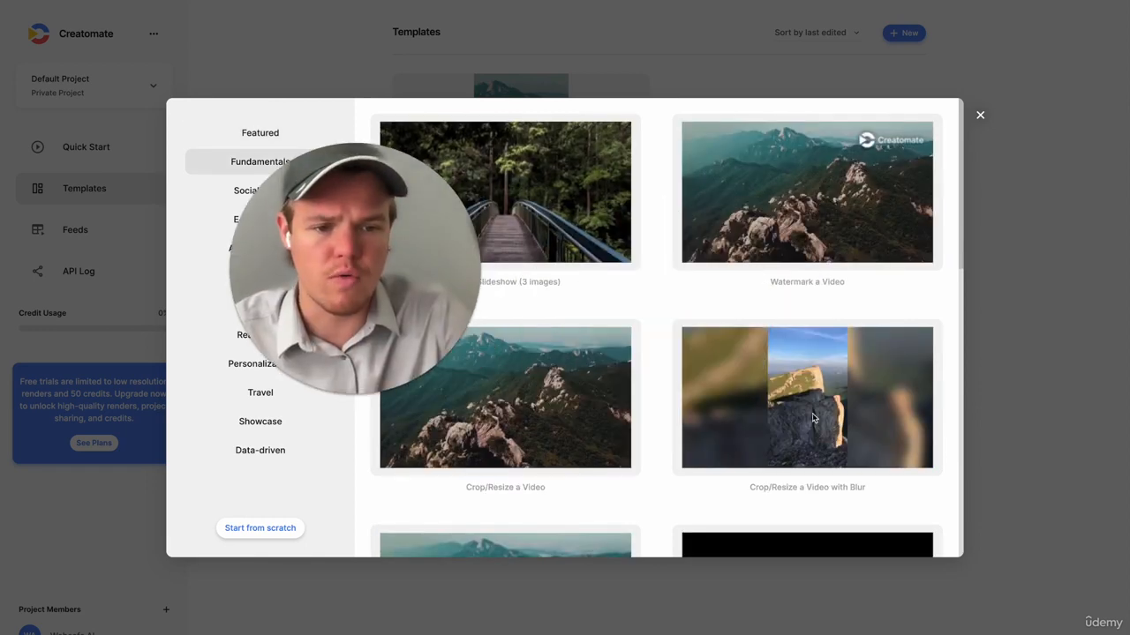
click(980, 115)
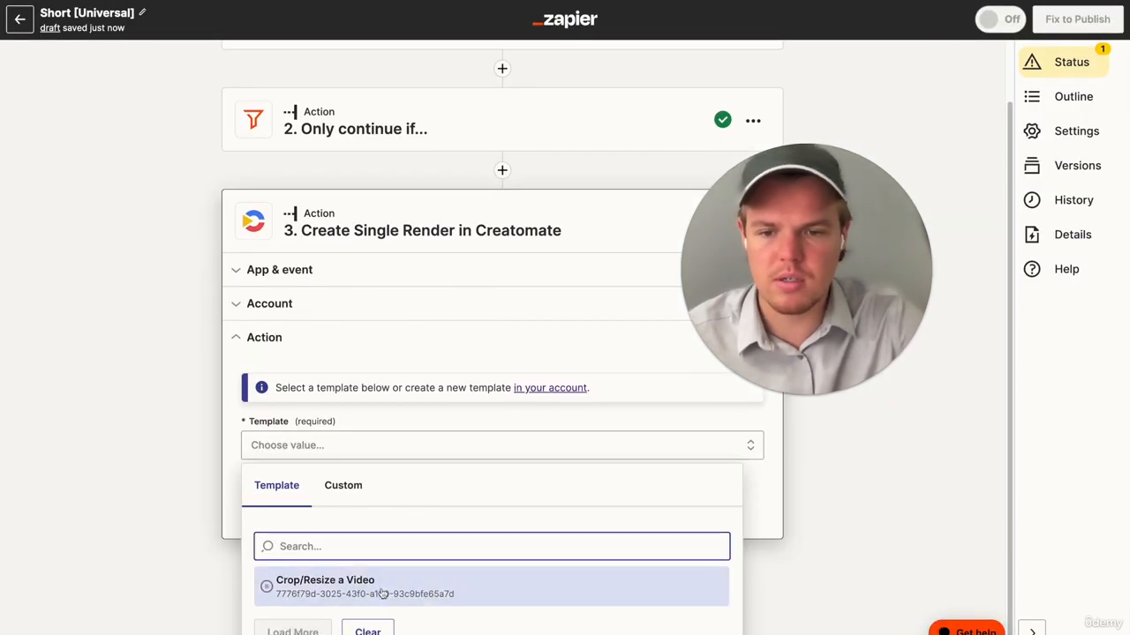
- Back in Zapier, choose the Crop/Resize a Video template, map its Video field to the trigger's Temporary Download URL, and continue to the test
click(383, 593)
scroll(471, 527, down, 3)
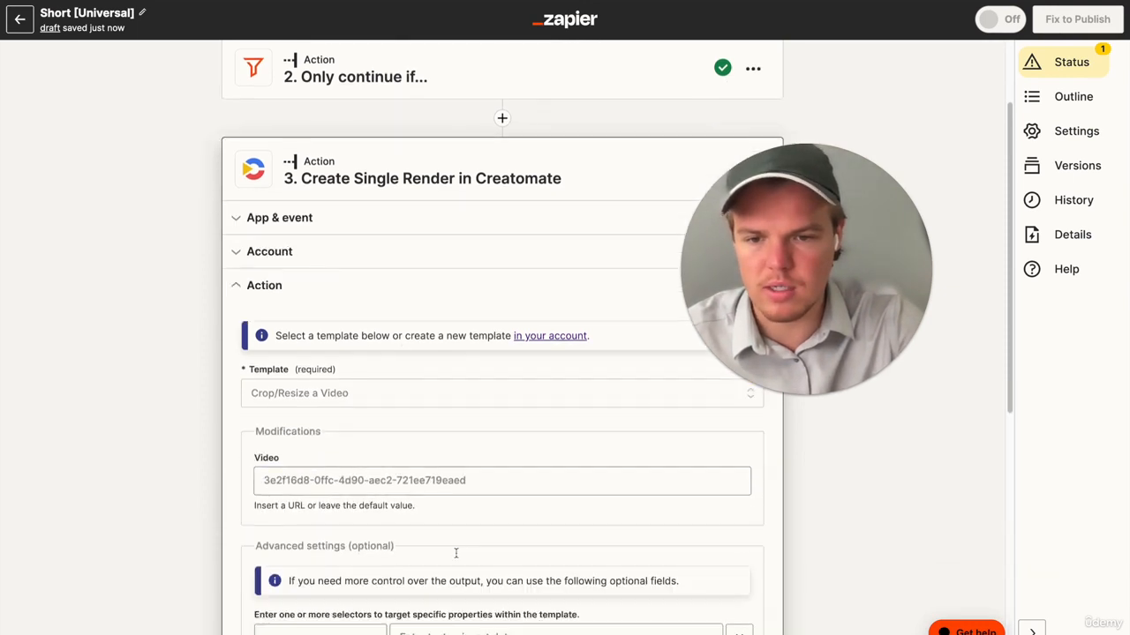
click(432, 383)
click(451, 493)
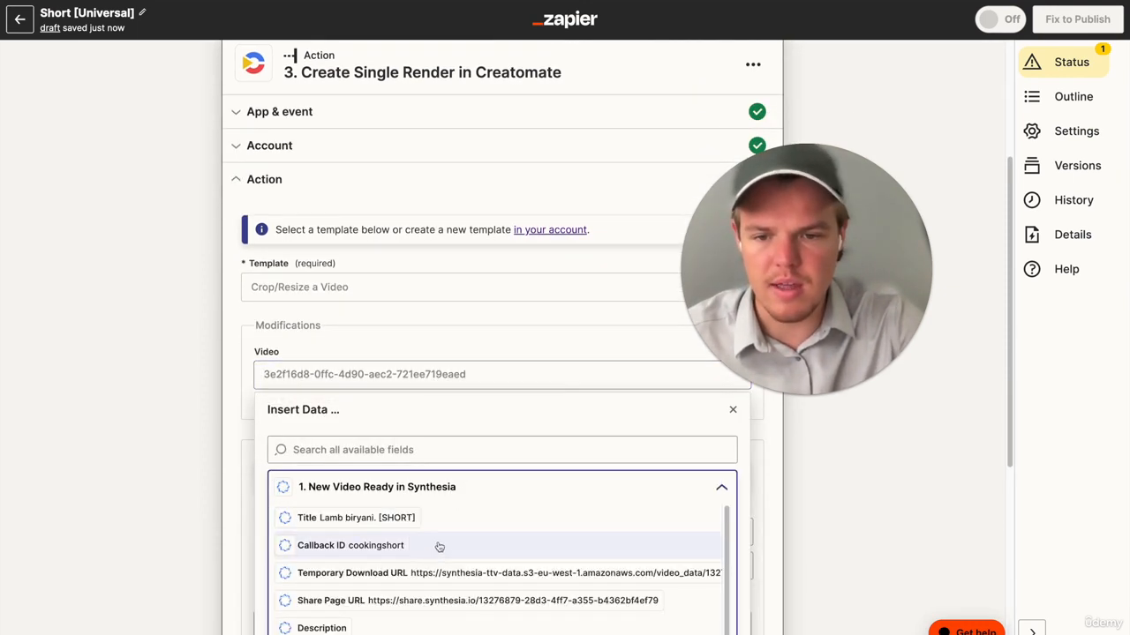
click(430, 573)
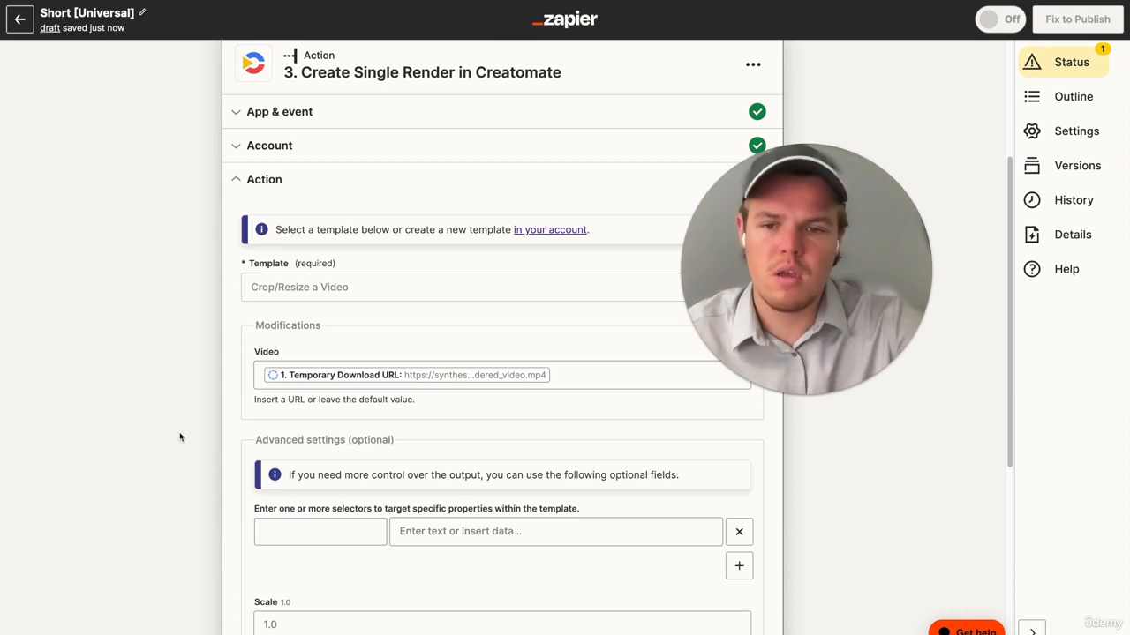
scroll(602, 401, down, 4)
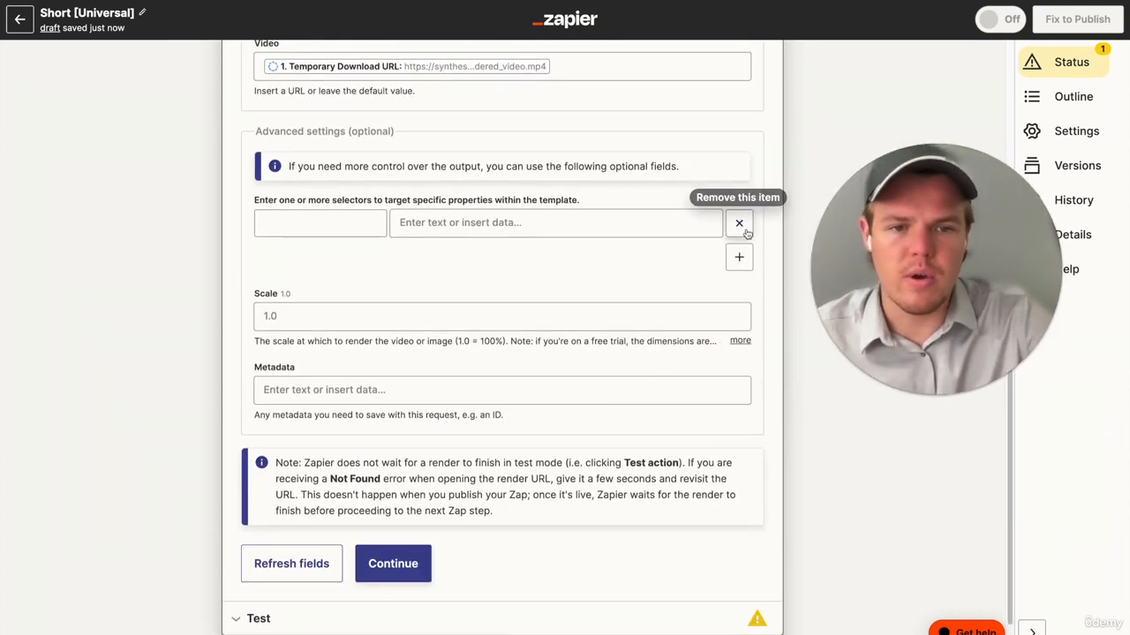
scroll(582, 259, up, 3)
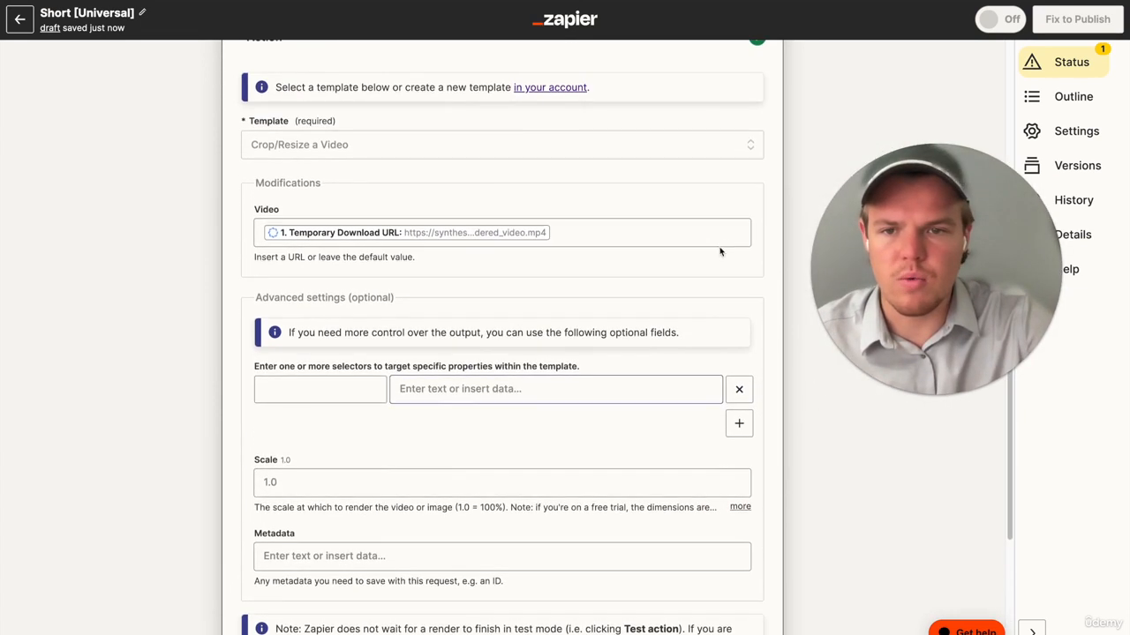
scroll(569, 289, down, 3)
click(393, 506)
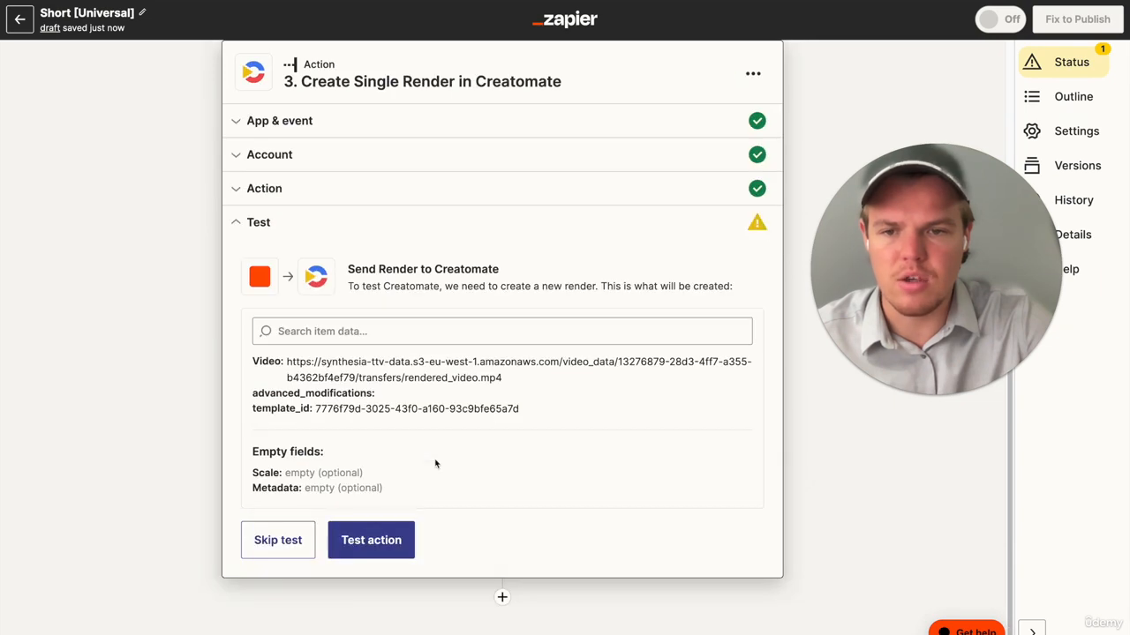
- Add a ChatGPT action as the Zap's fourth step and set its event to Conversation
click(502, 599)
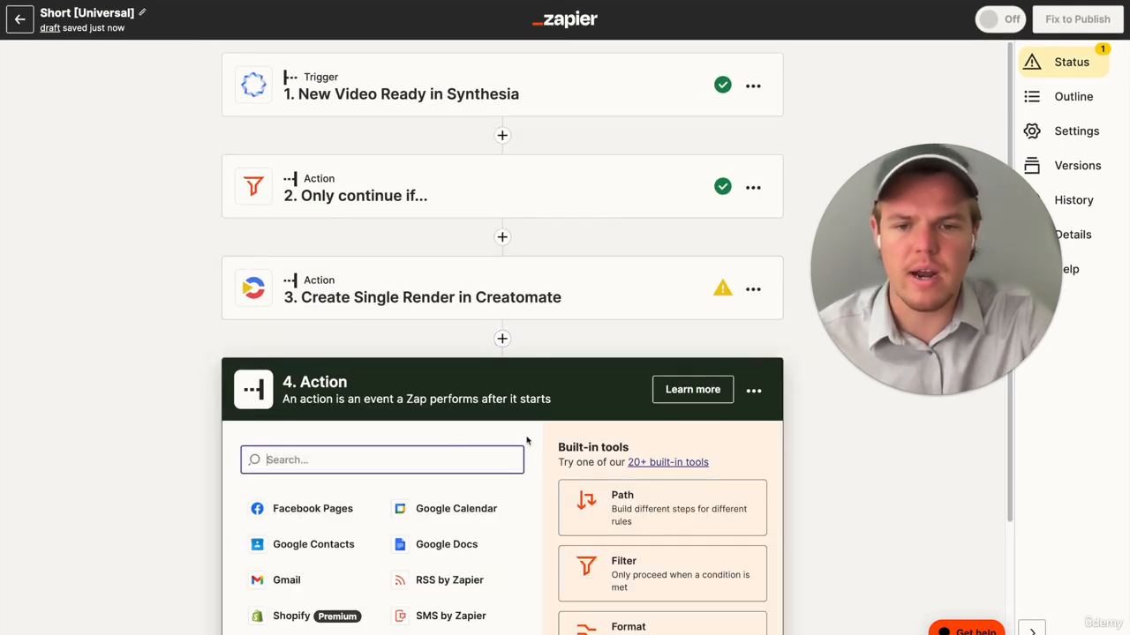
text(chat)
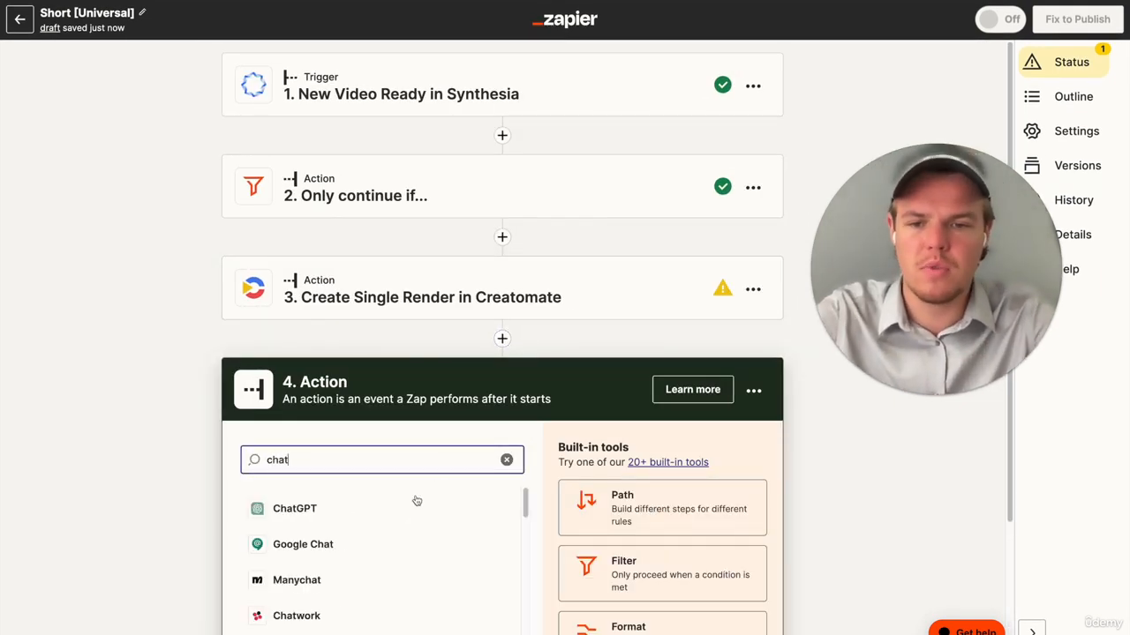
click(410, 434)
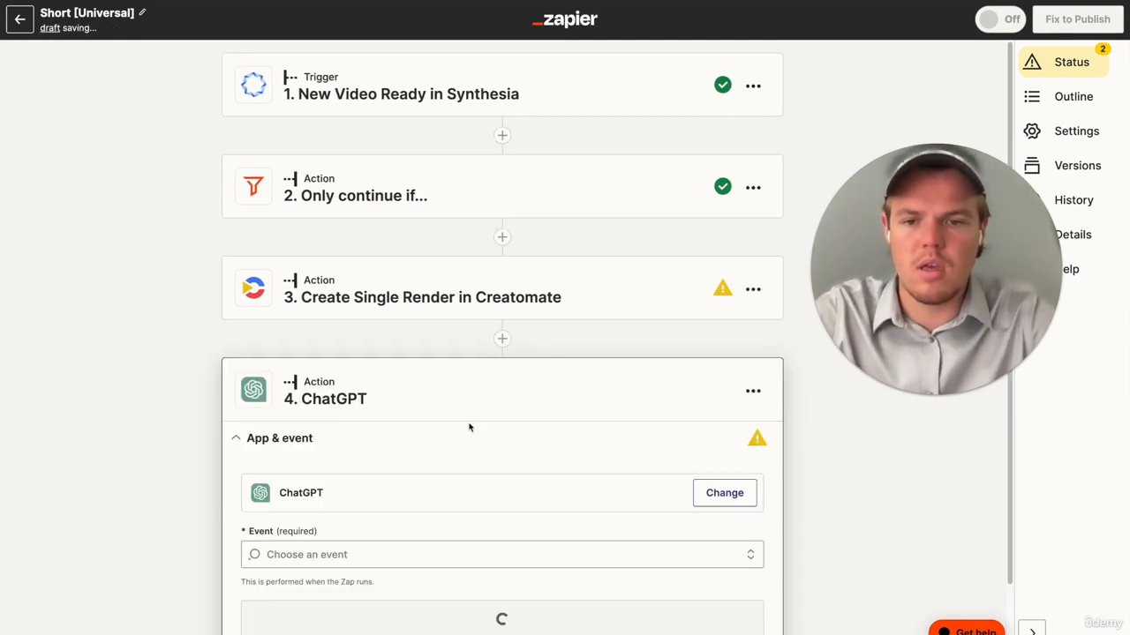
click(418, 552)
click(419, 540)
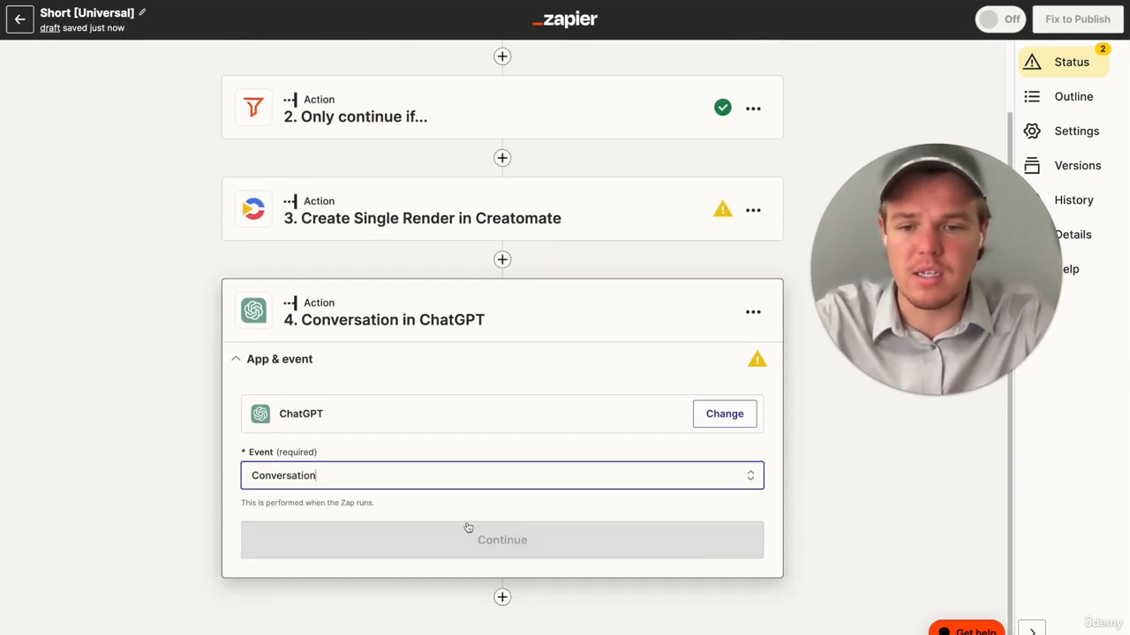
click(459, 537)
- Fill the User Message with a prompt for one YouTube Shorts title of 9 words max, inserting the Synthesia trigger's Title as the cooking tutorial
click(292, 543)
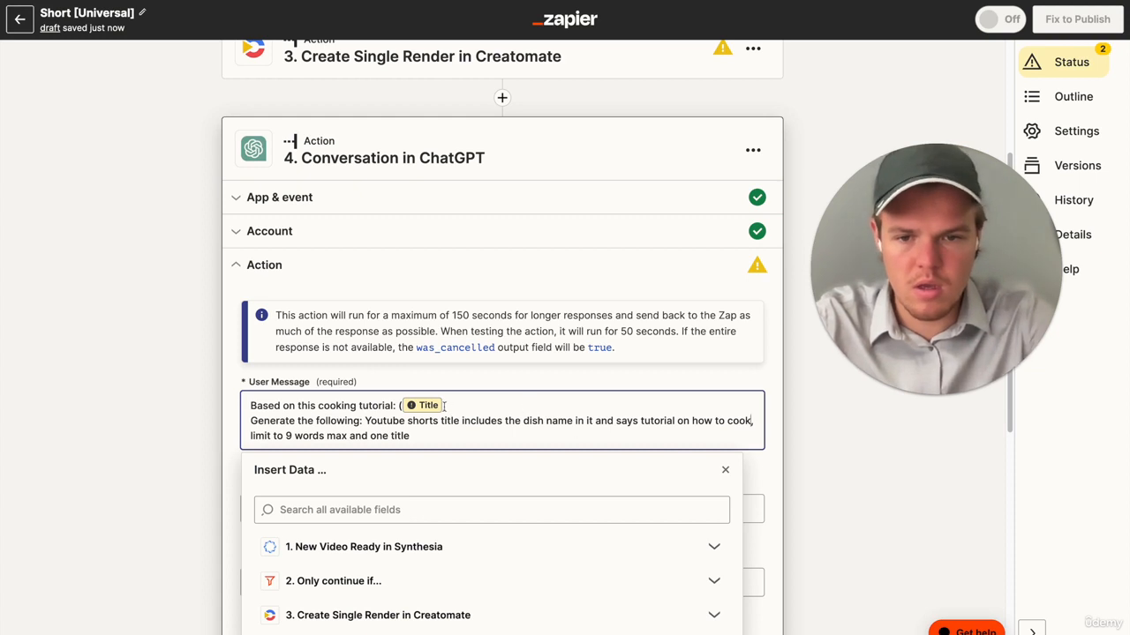
key(BackSpace)
click(419, 548)
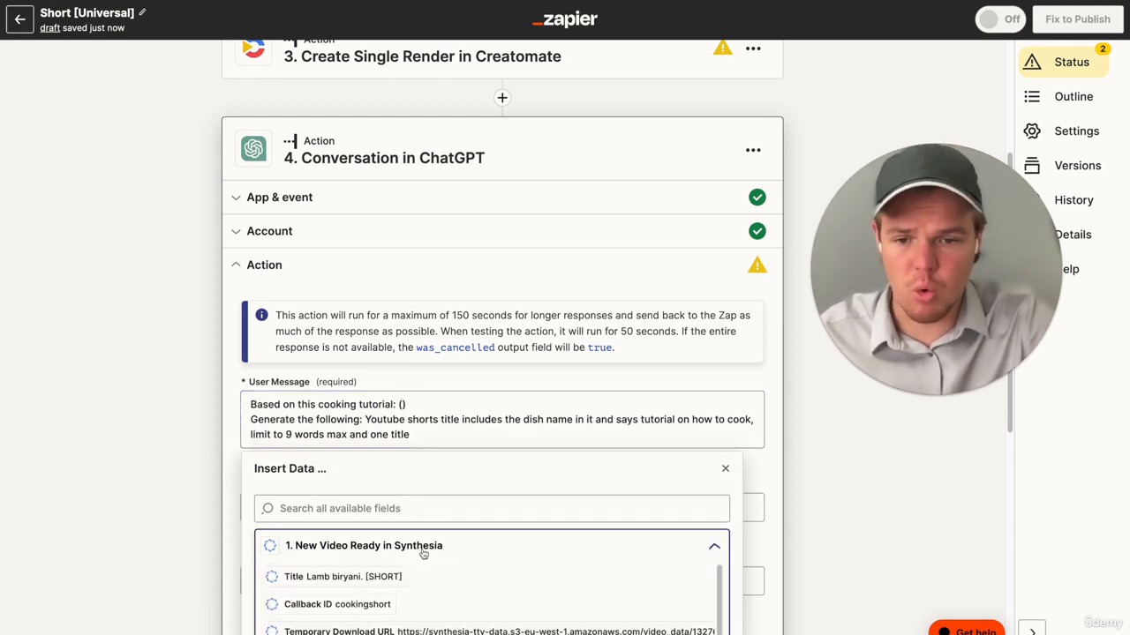
click(380, 498)
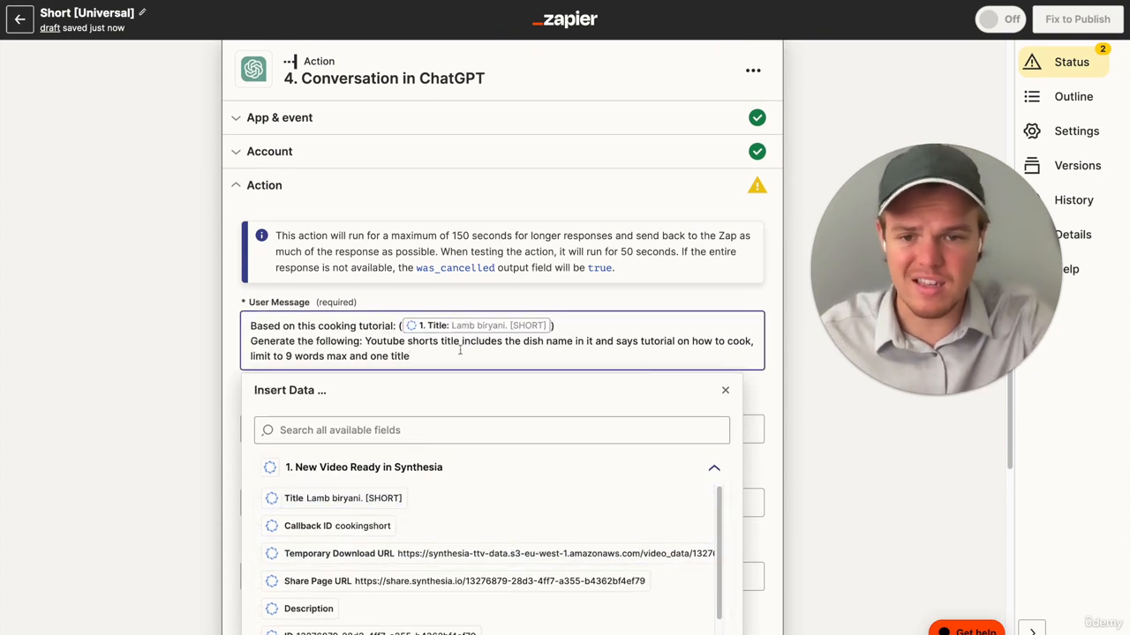
click(163, 365)
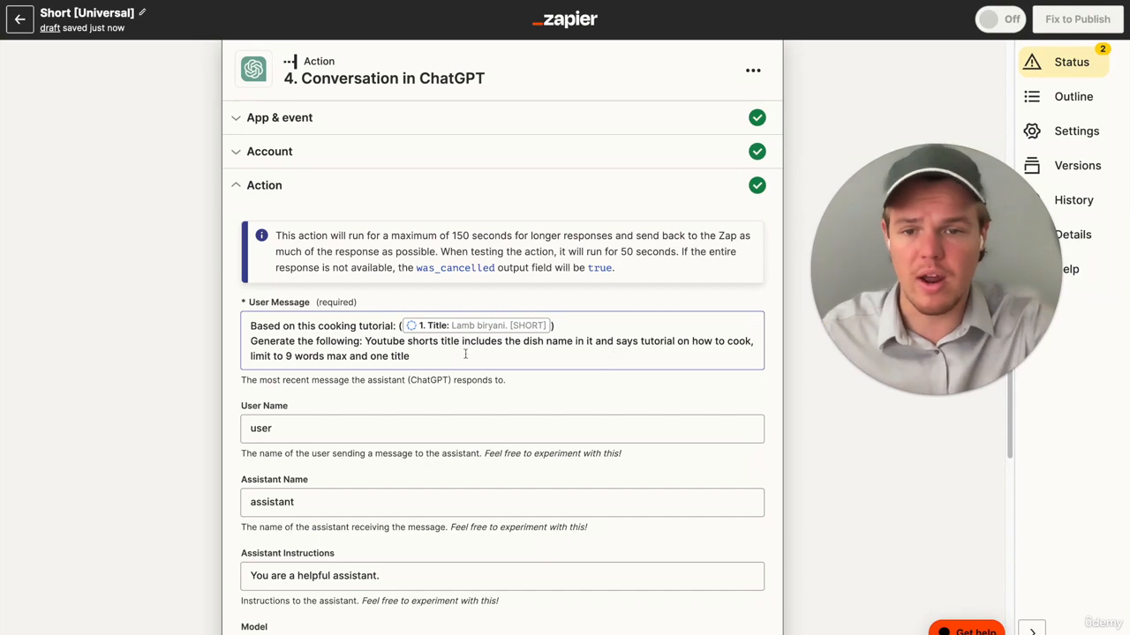
- Set the ChatGPT model to gpt-4, run the action's test and review the response
scroll(172, 362, down, 3)
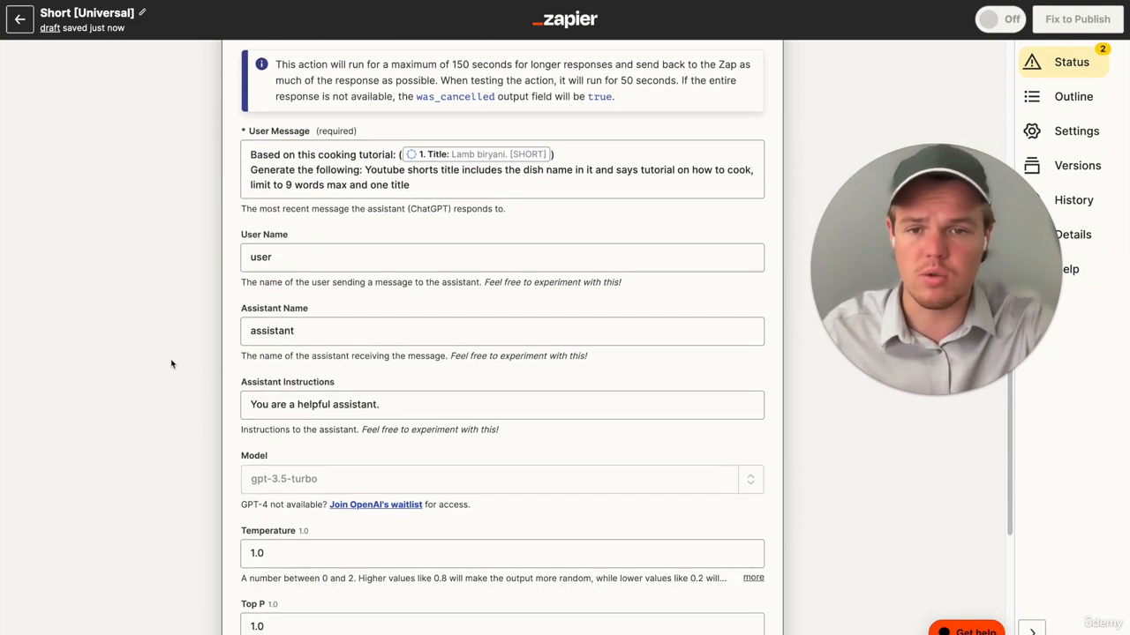
scroll(385, 414, down, 3)
click(746, 332)
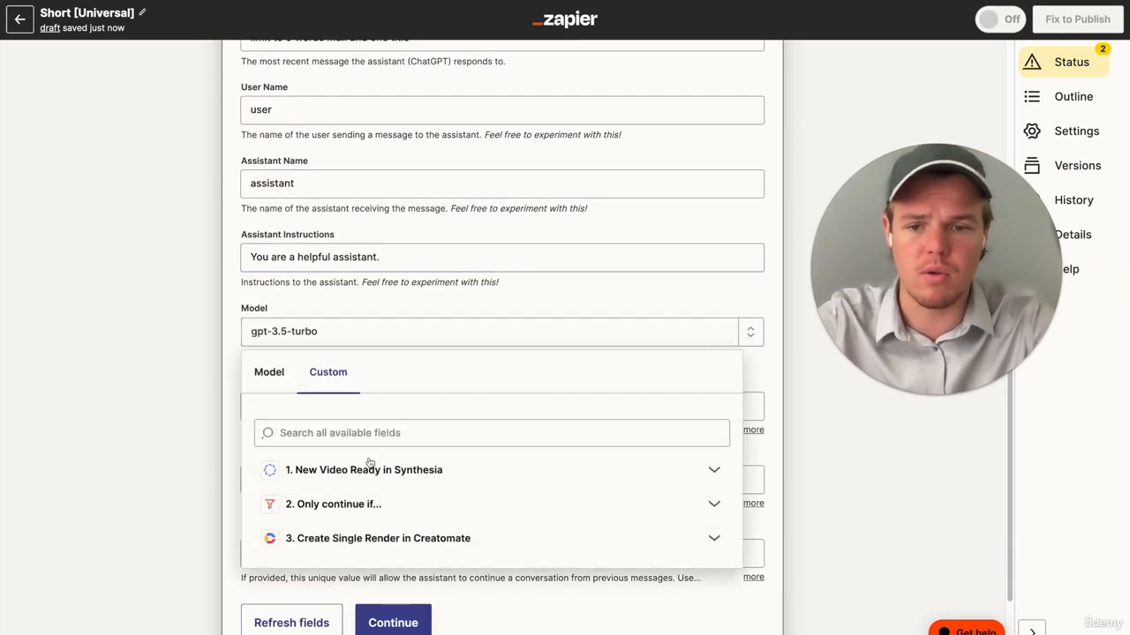
click(269, 372)
scroll(362, 459, down, 1)
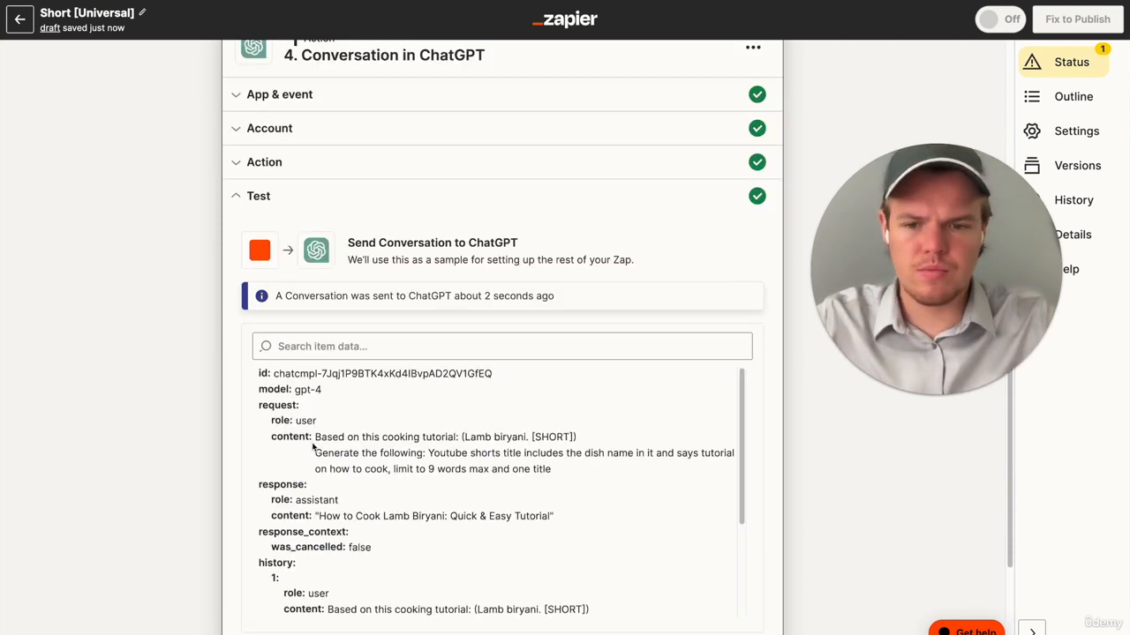
scroll(207, 453, down, 4)
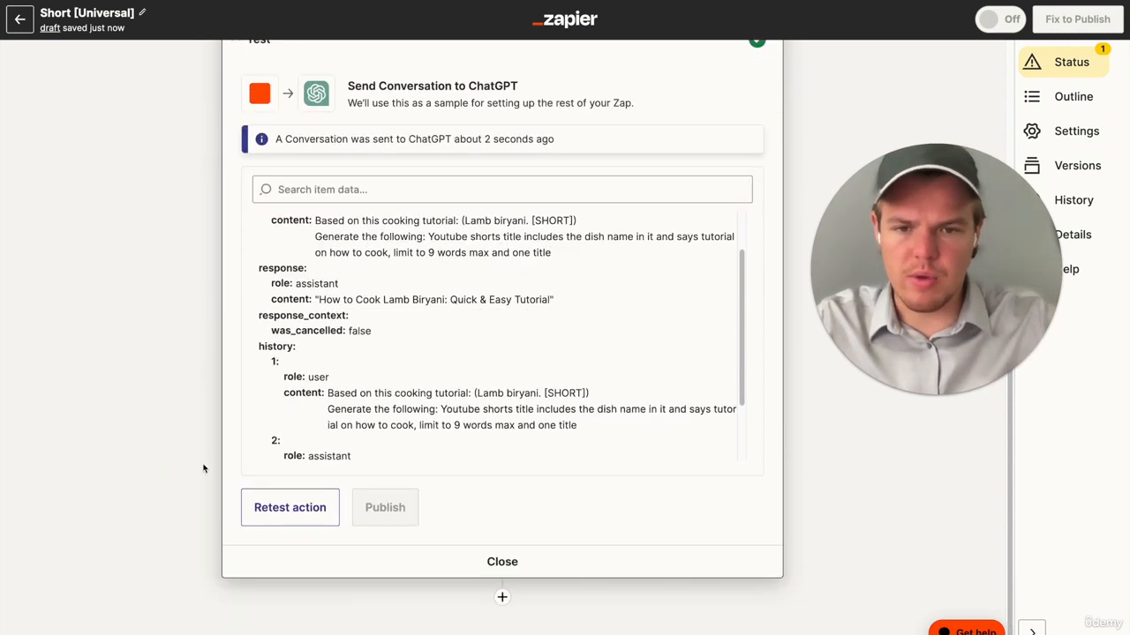
- Add Formatter by Zapier as the fifth step and set its event to Text
click(502, 563)
text(form)
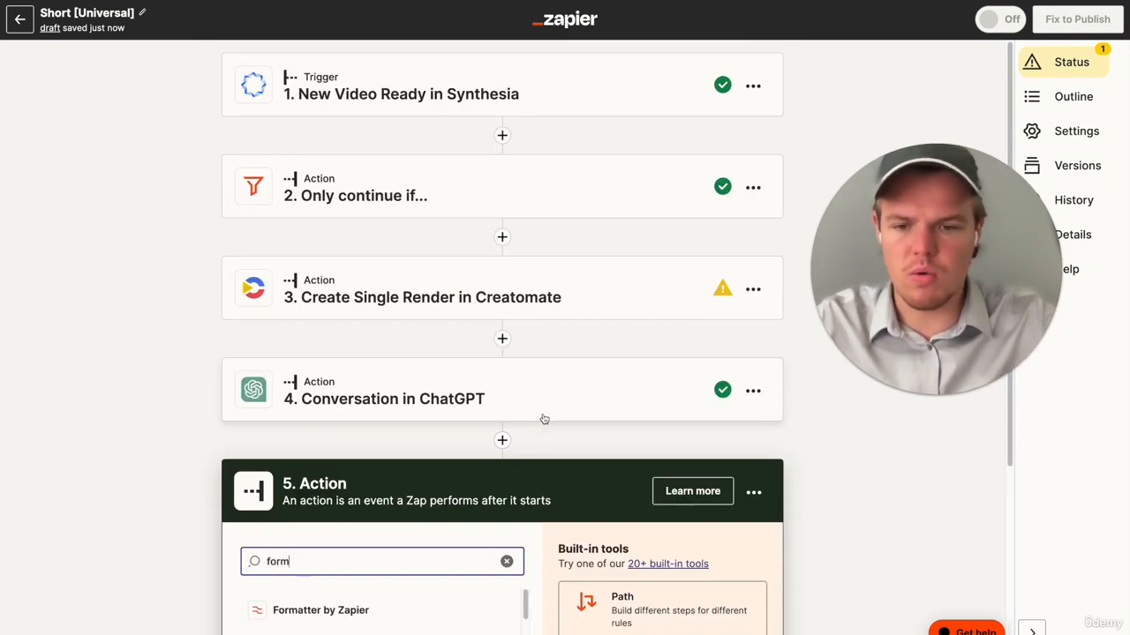
scroll(495, 432, down, 2)
click(444, 439)
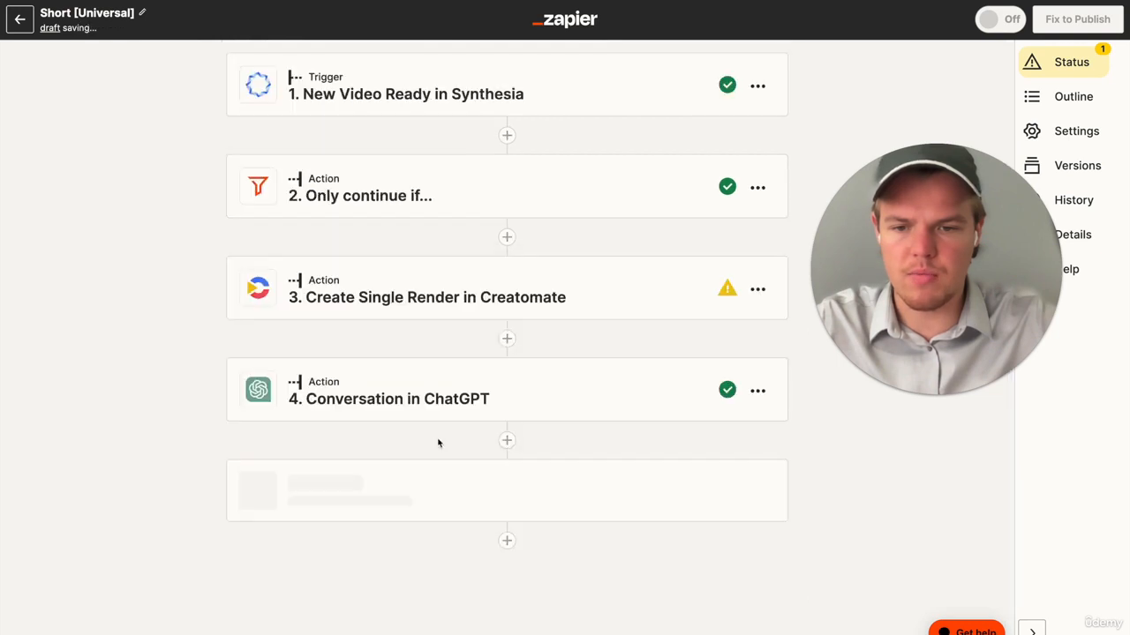
scroll(439, 491, down, 2)
click(424, 488)
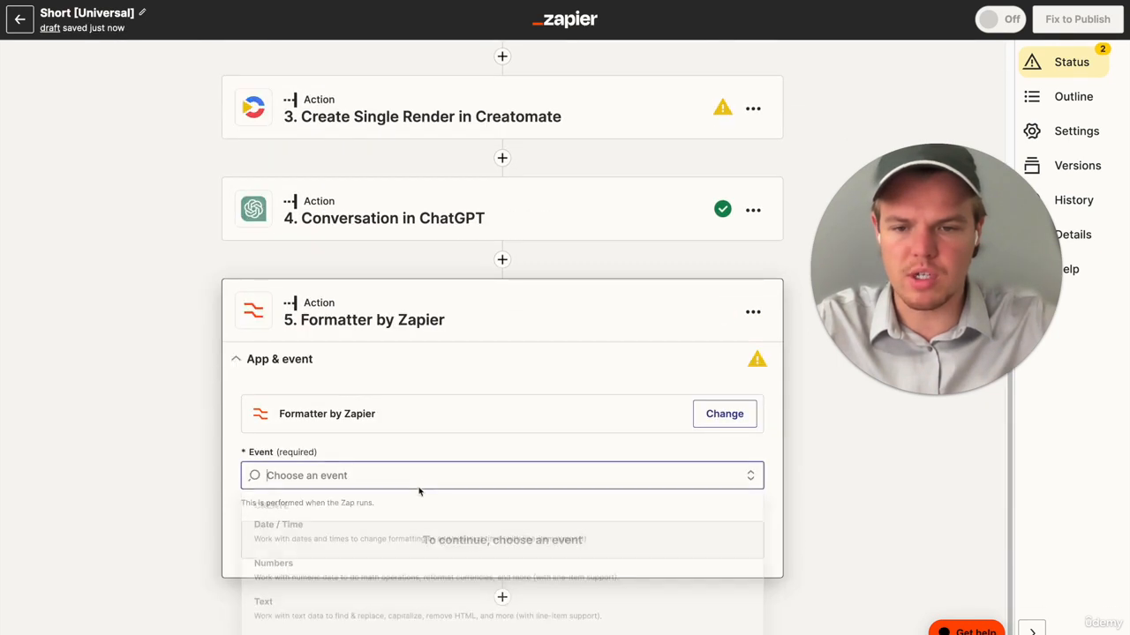
click(388, 609)
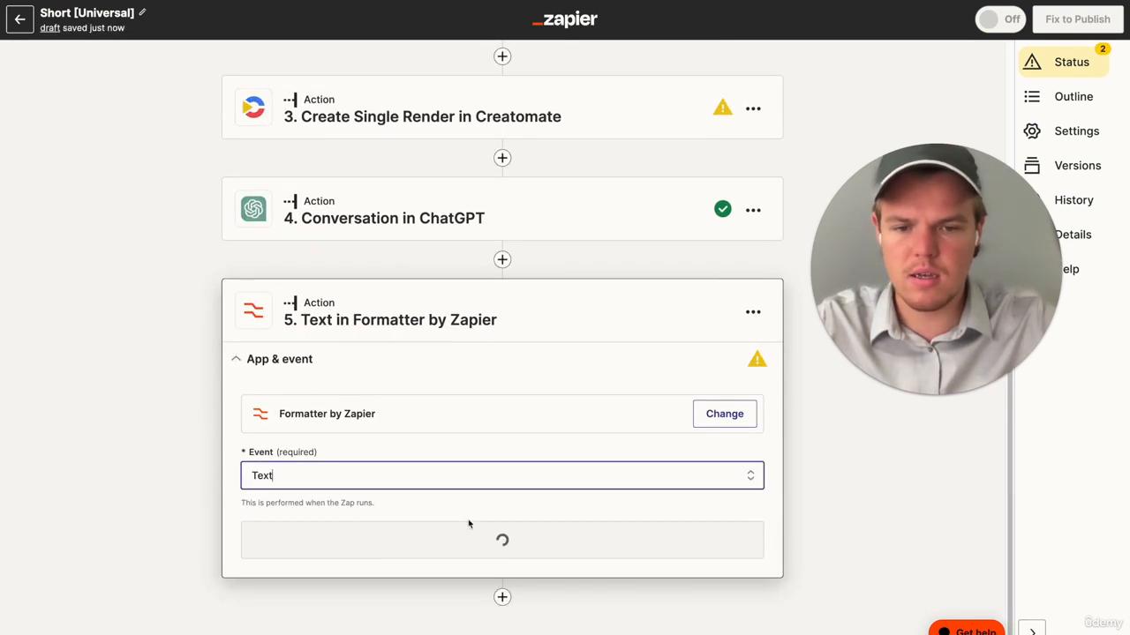
click(474, 542)
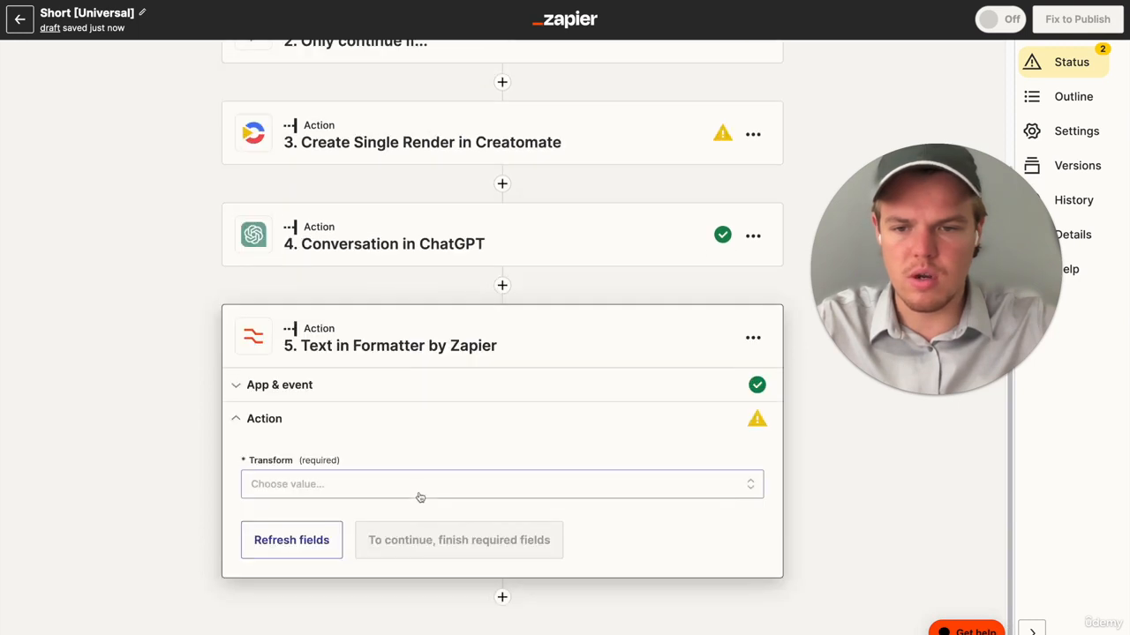
- Set the Formatter's transform to Replace and look through the ChatGPT step's fields for the Input value
click(420, 494)
text(rep)
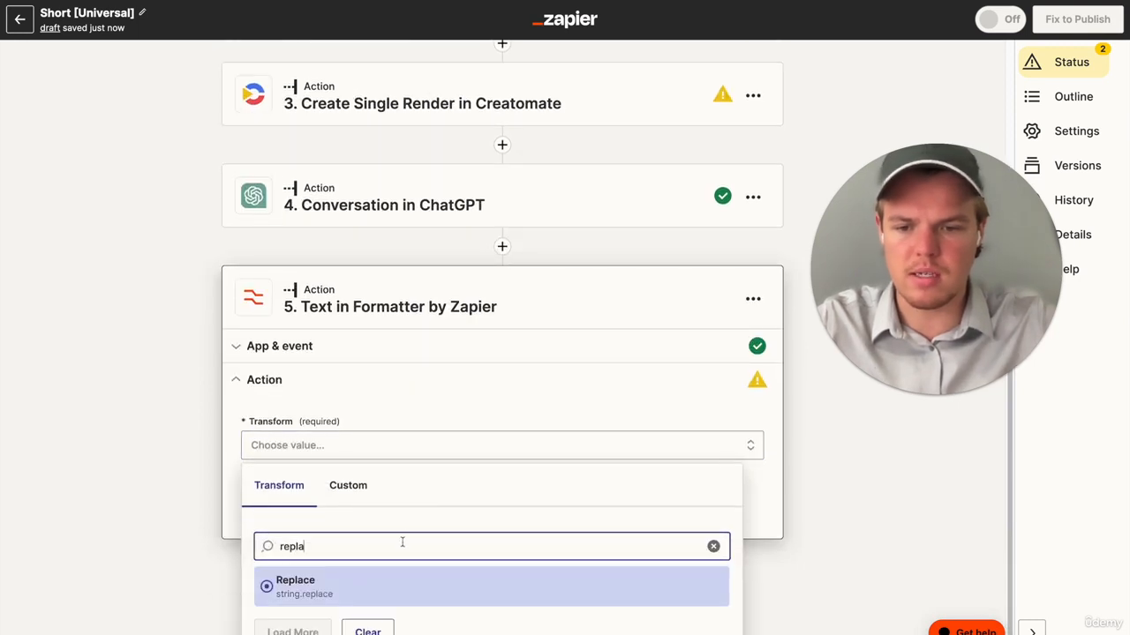
text(la)
click(388, 581)
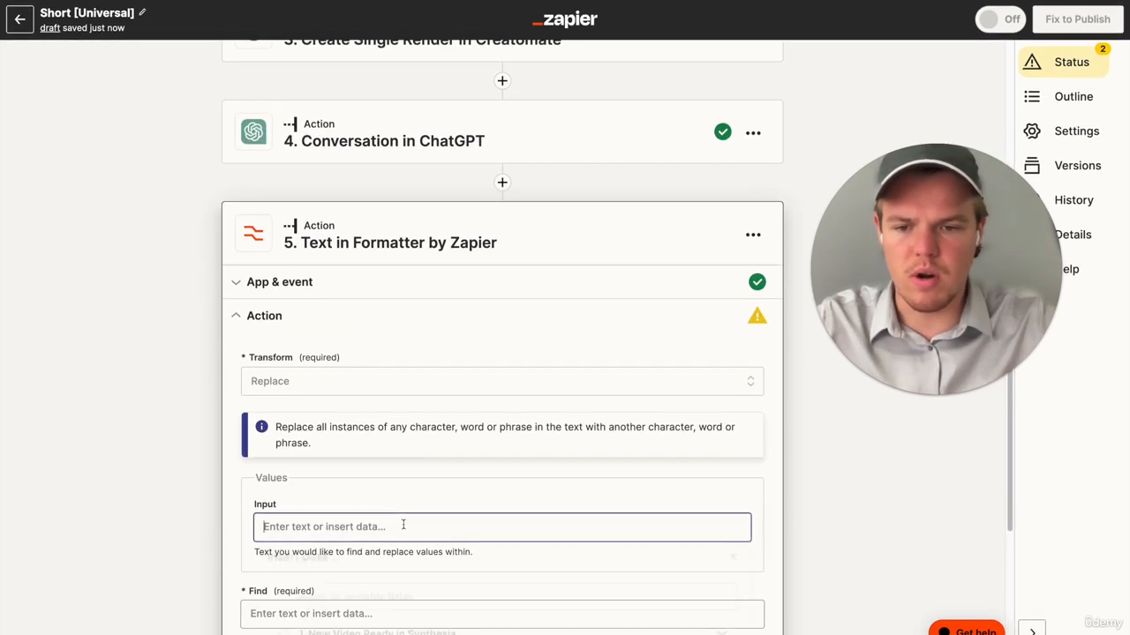
click(403, 524)
scroll(419, 568, down, 3)
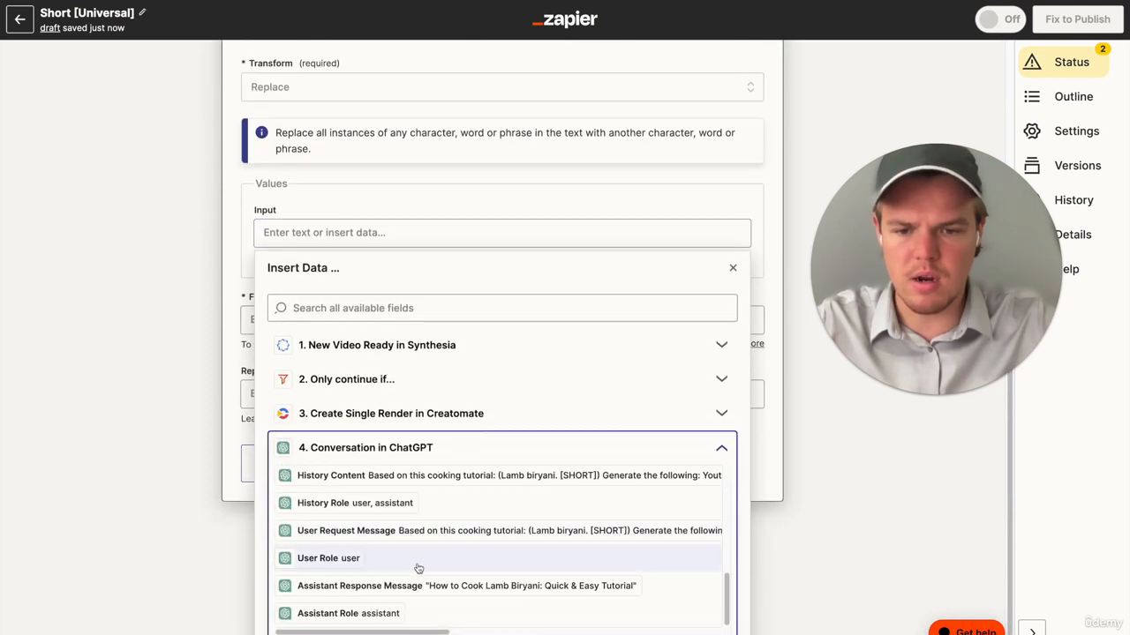
click(162, 468)
- Set the Formatter's Find value to a double quotation mark, continue, and test the action
click(329, 399)
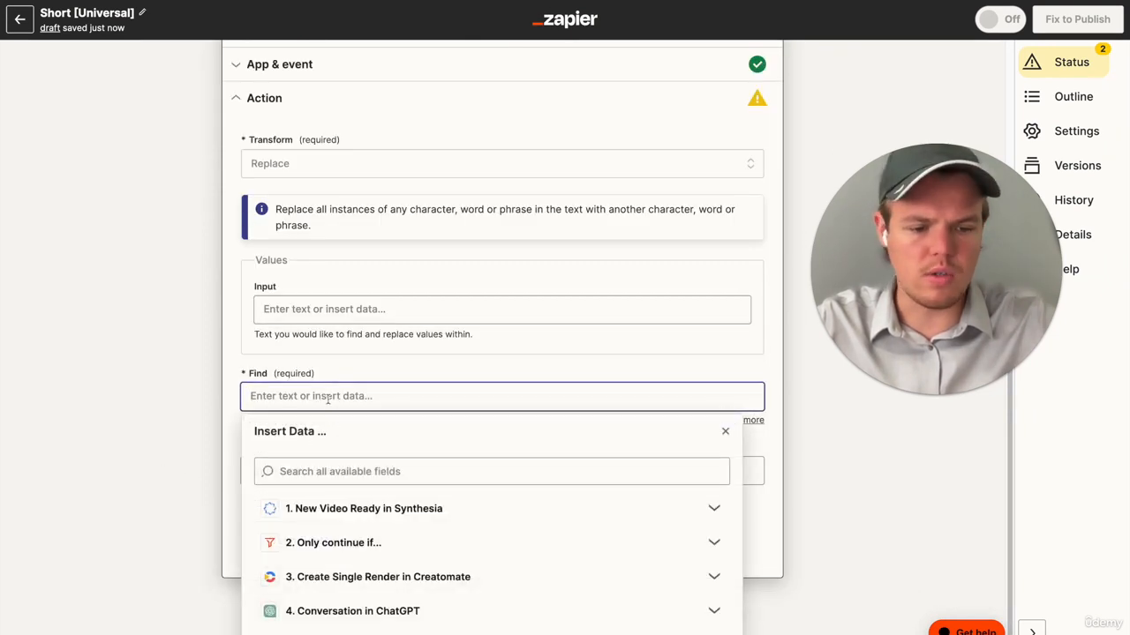
text(")
click(161, 411)
click(417, 553)
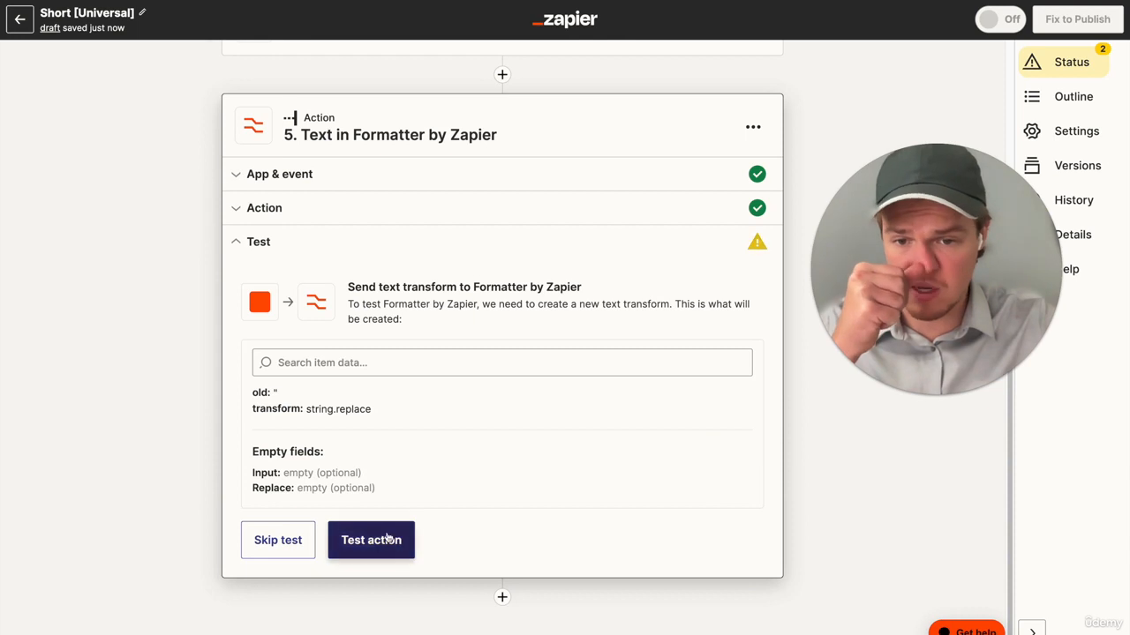
click(387, 539)
- Add YouTube as the sixth step with the Upload Video event and continue to the account selection
click(502, 598)
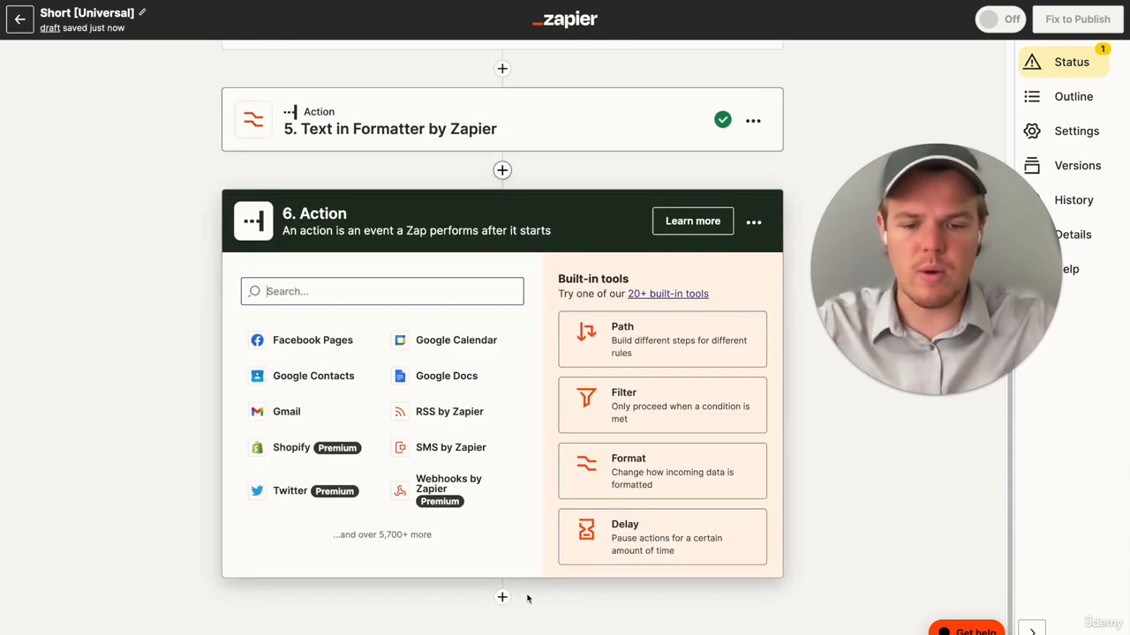
text(you)
click(394, 343)
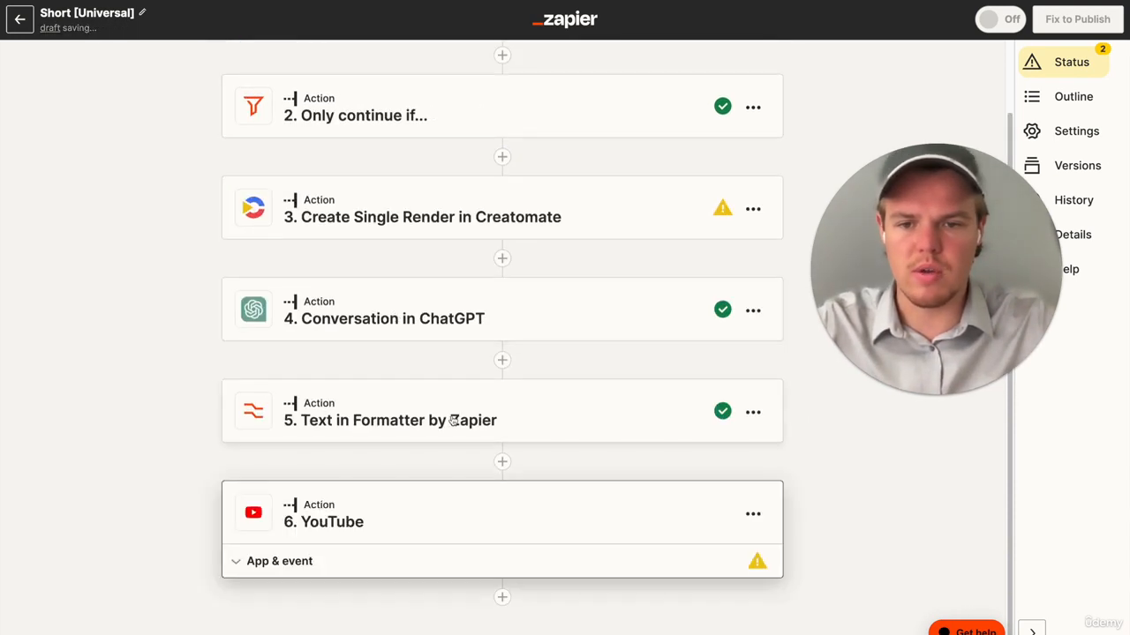
click(434, 478)
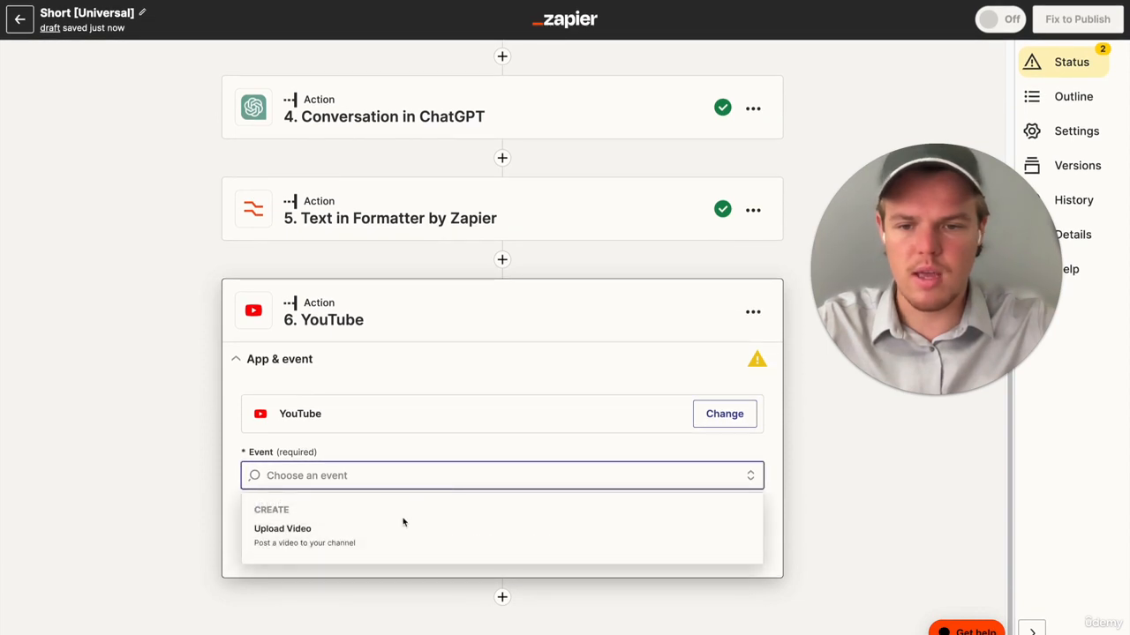
click(399, 532)
click(465, 544)
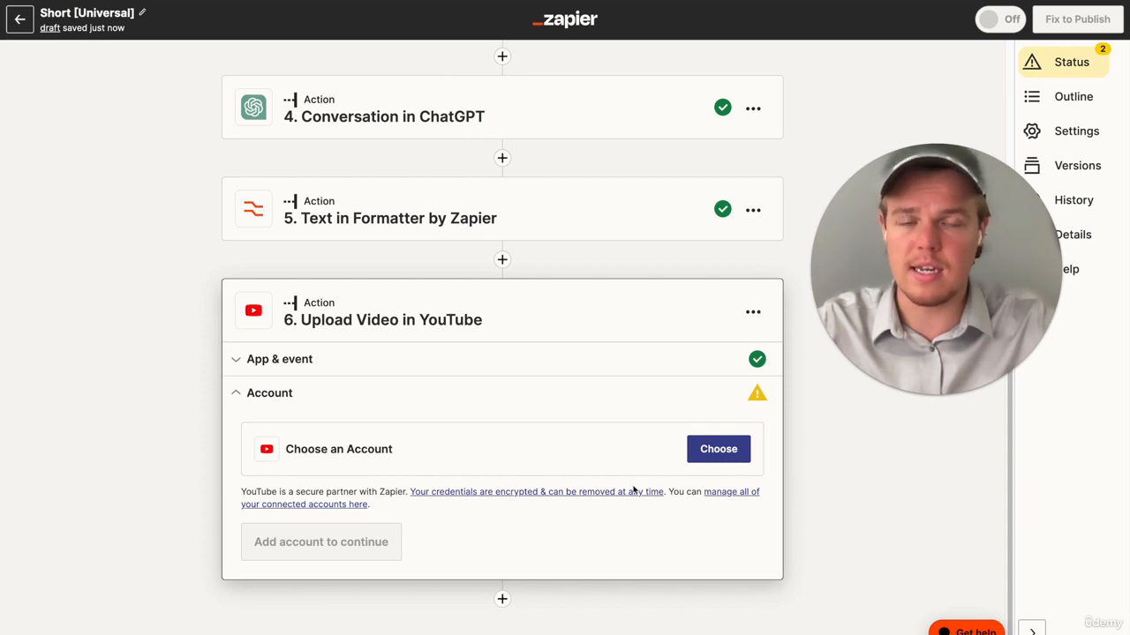
- Choose the English Youtube account for the upload step and continue to its action fields
click(718, 448)
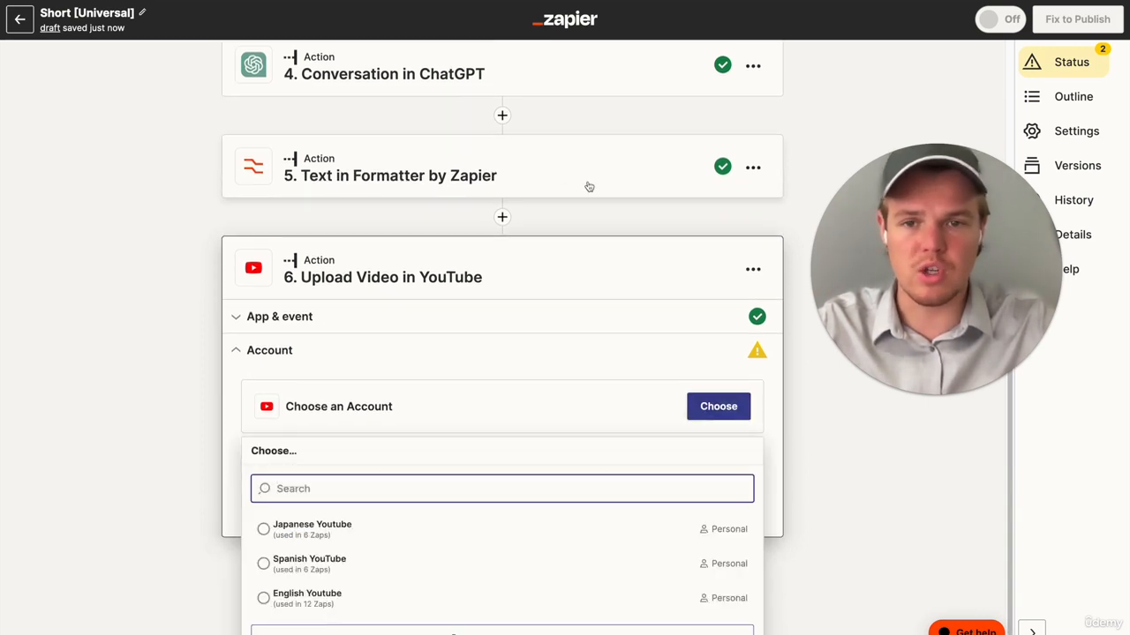
scroll(565, 168, up, 3)
scroll(524, 257, down, 5)
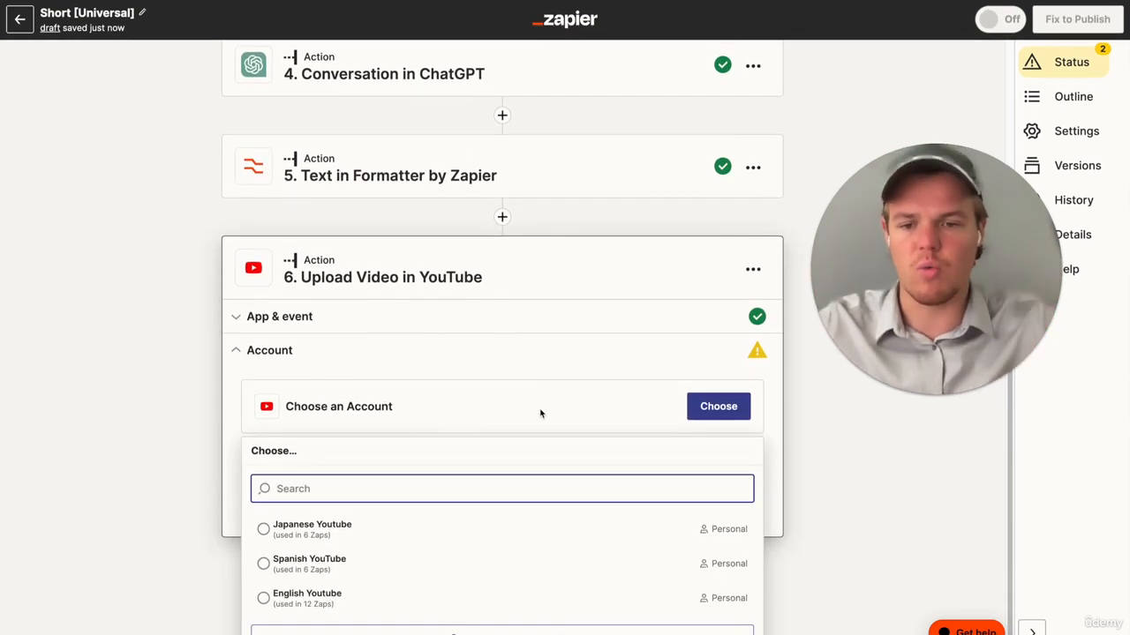
click(369, 598)
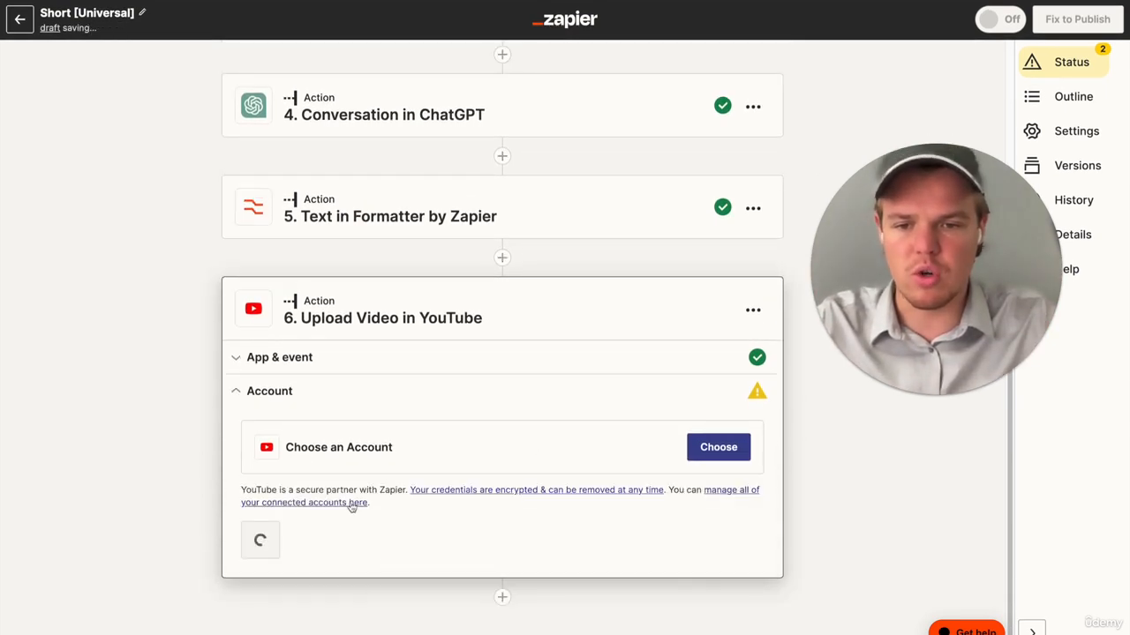
click(305, 512)
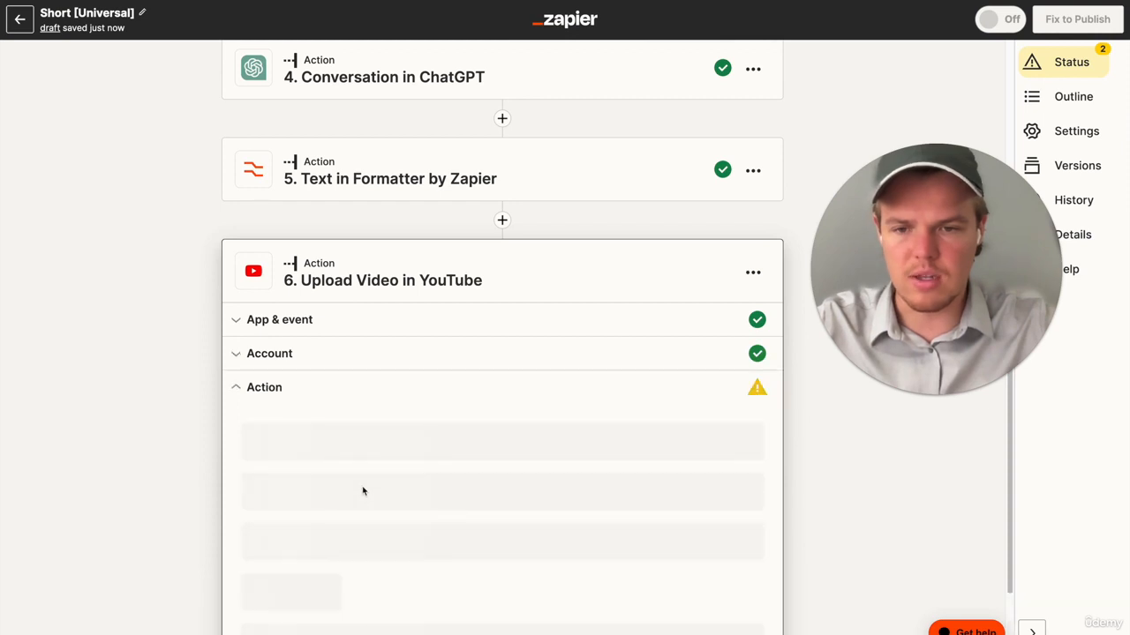
- Look through the Formatter step's output fields offered for the YouTube Title, and close the list
scroll(363, 491, down, 1)
click(411, 353)
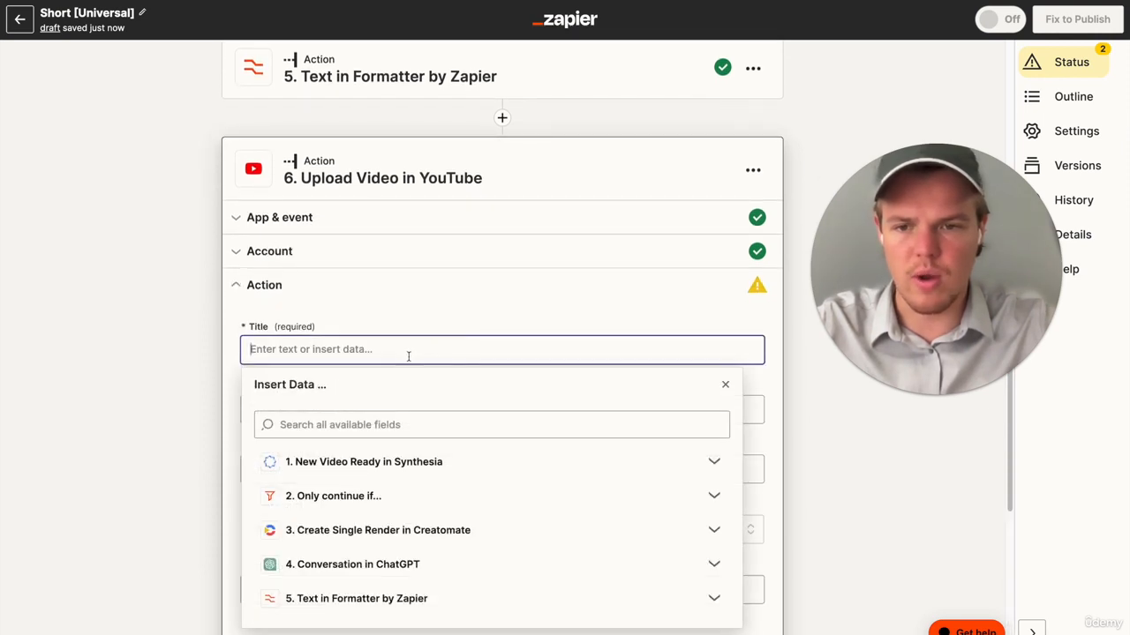
scroll(415, 344, down, 1)
click(401, 500)
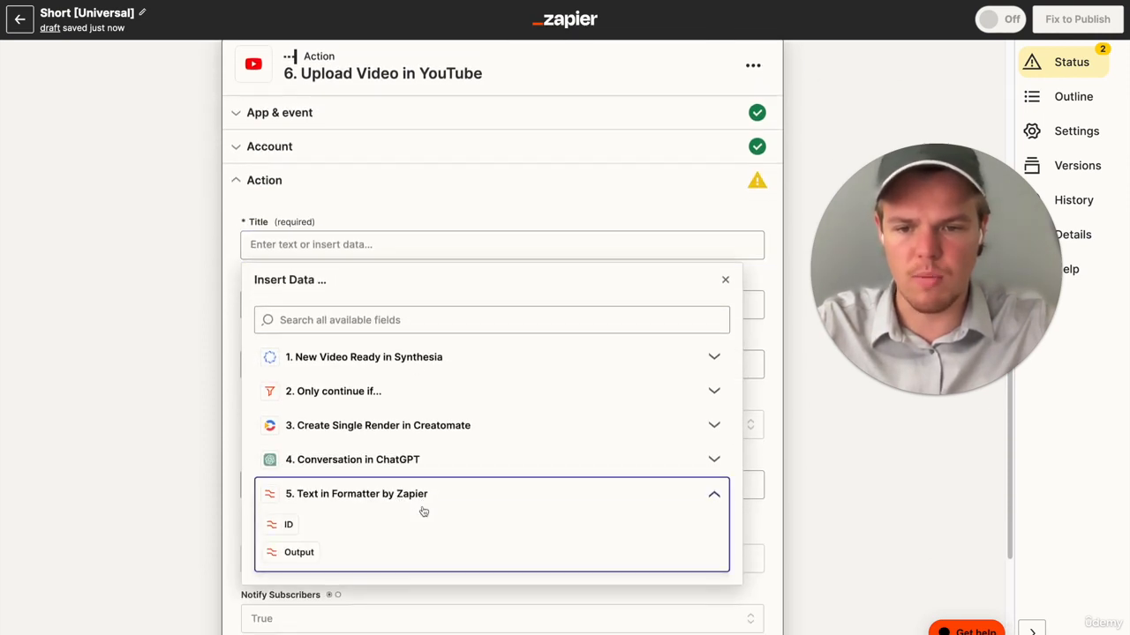
click(126, 374)
- Reopen the Formatter step to supply its missing Input, and set the YouTube Title to its Output followed by #cooking
scroll(331, 290, up, 2)
click(408, 216)
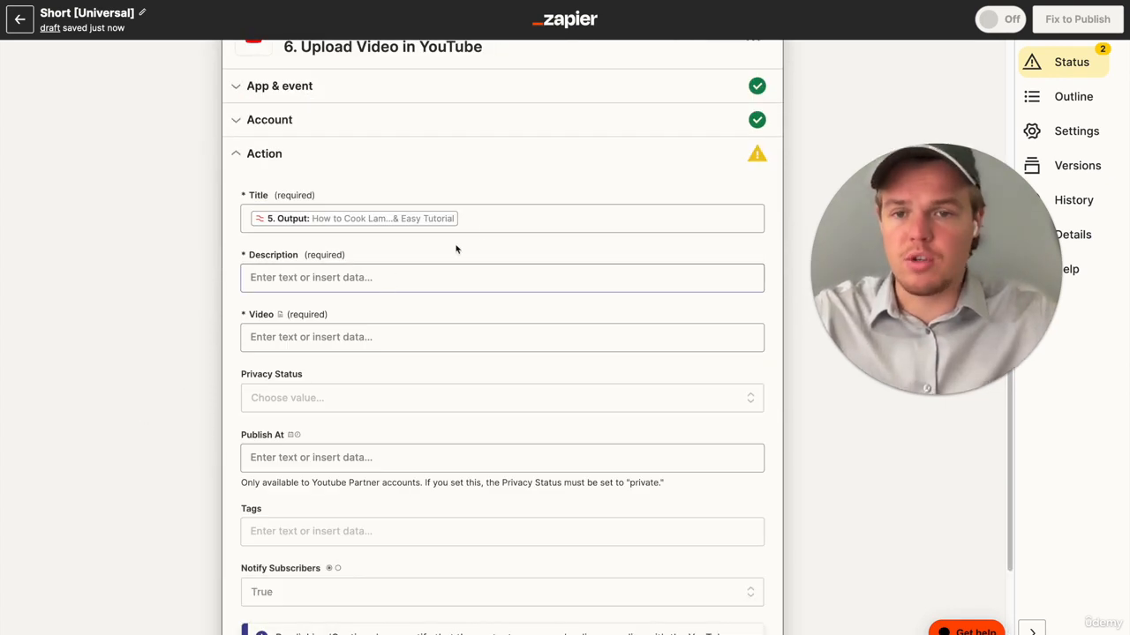
click(486, 220)
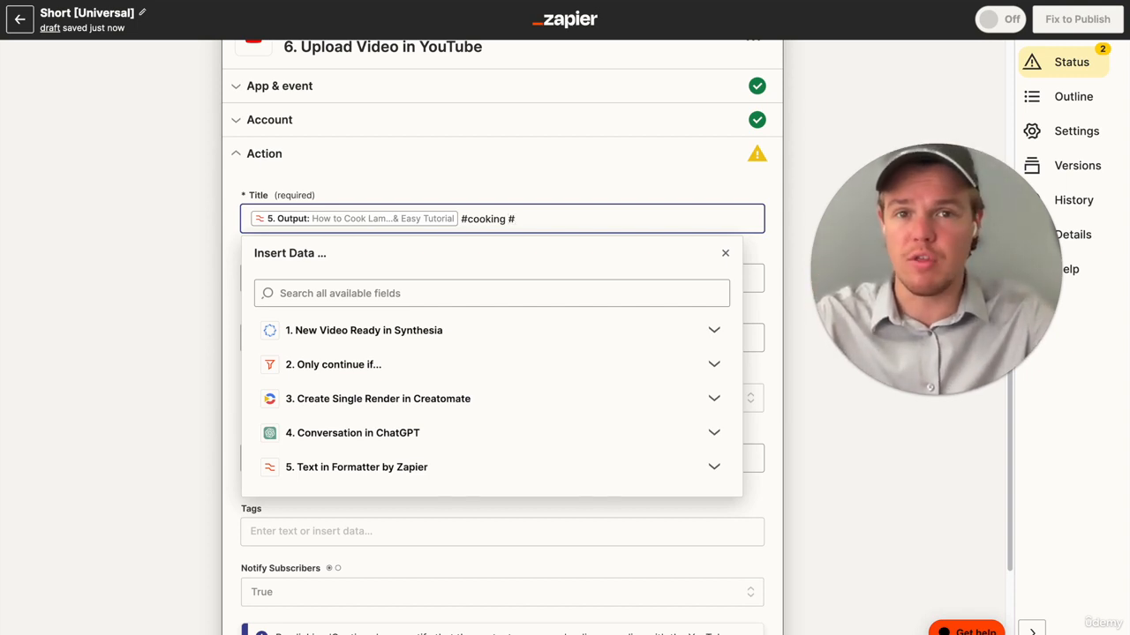
click(218, 243)
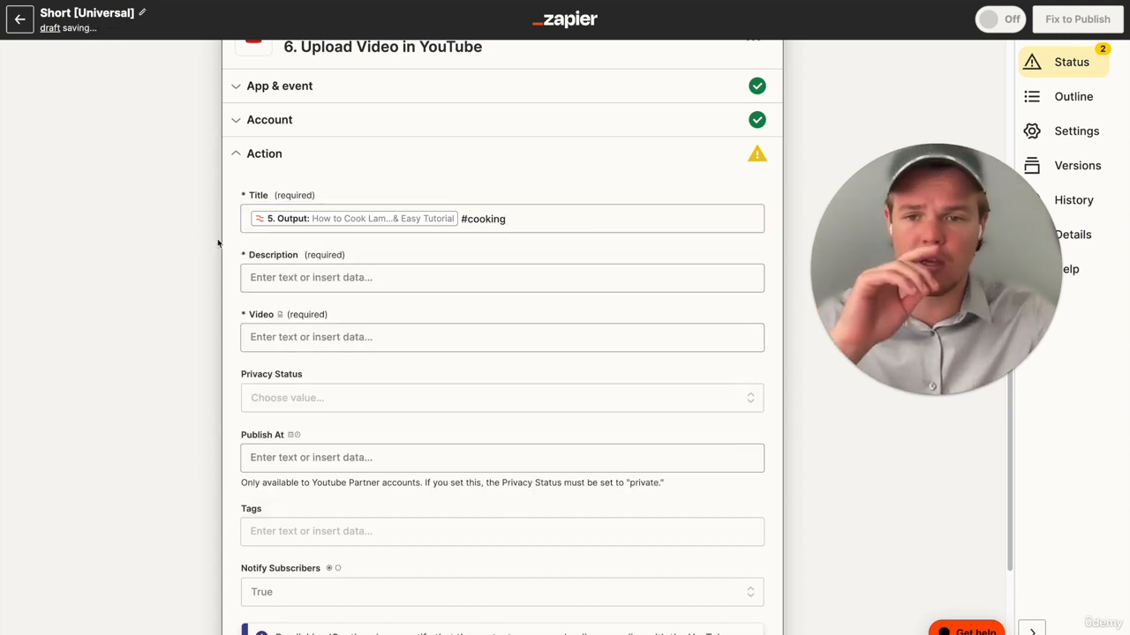
- Set the YouTube upload's Description to "Subscribe for more!" and remove the extra blank lines
click(347, 280)
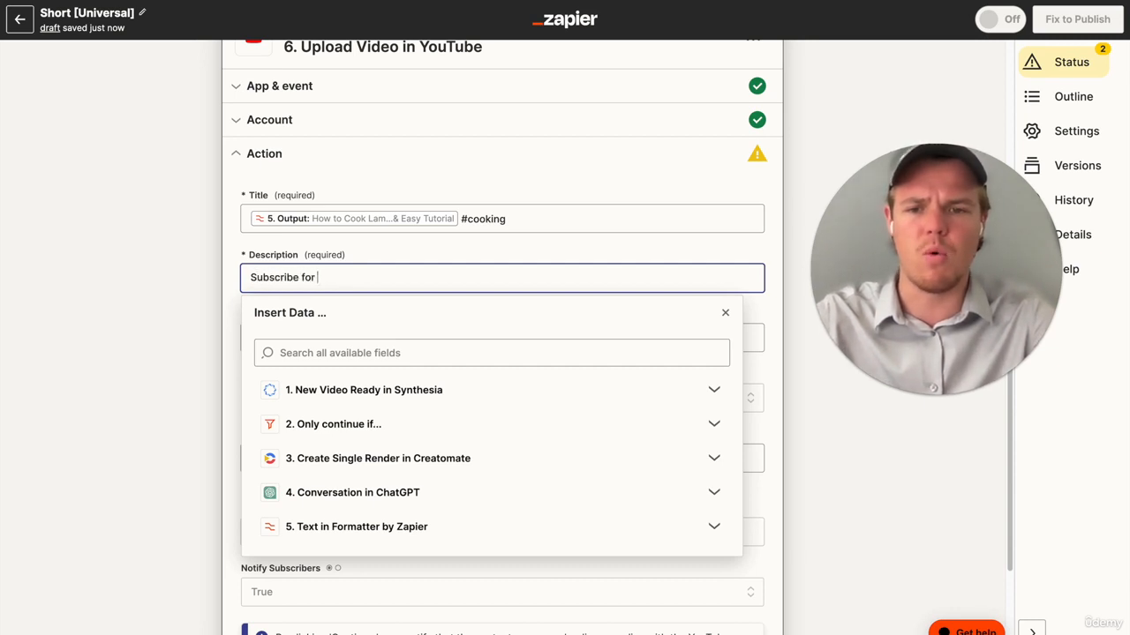
key(Return)
key(Return)
key(Return)
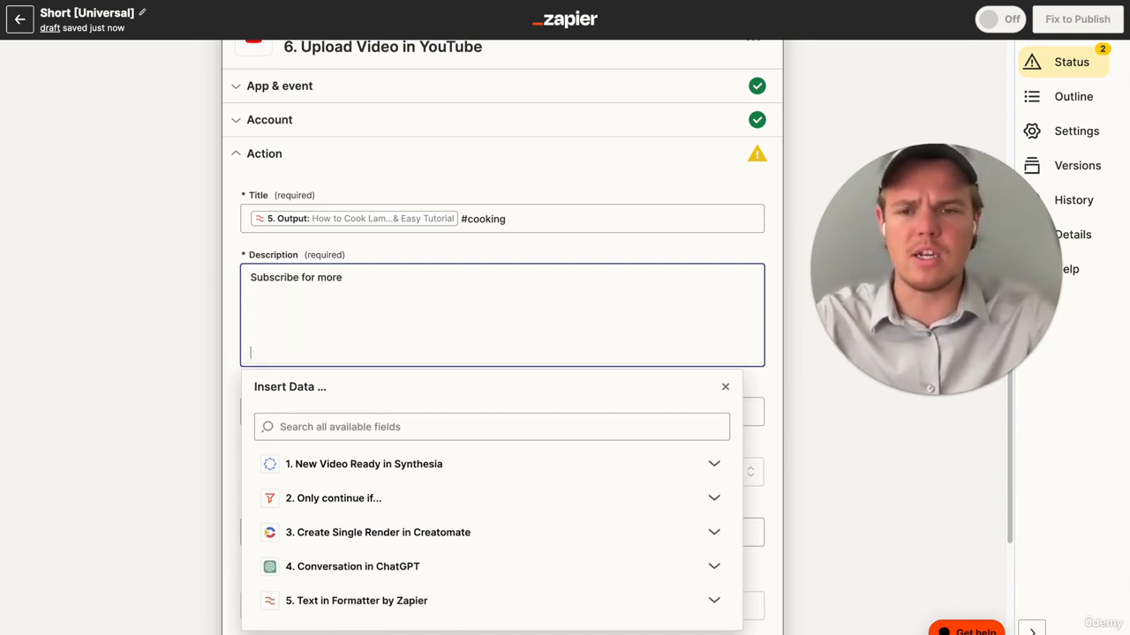
click(160, 343)
click(286, 327)
key(BackSpace)
key(BackSpace)
key(BackSpace)
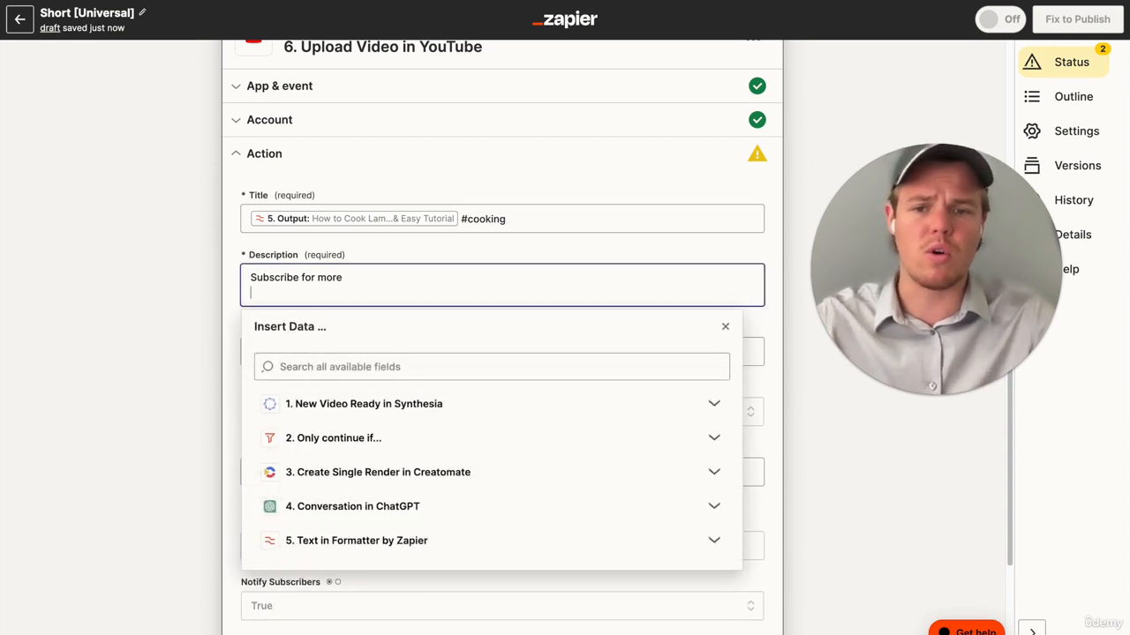
click(220, 309)
- Look through the Synthesia and Creatomate outputs offered for the YouTube Video field, and close the list
scroll(203, 327, down, 1)
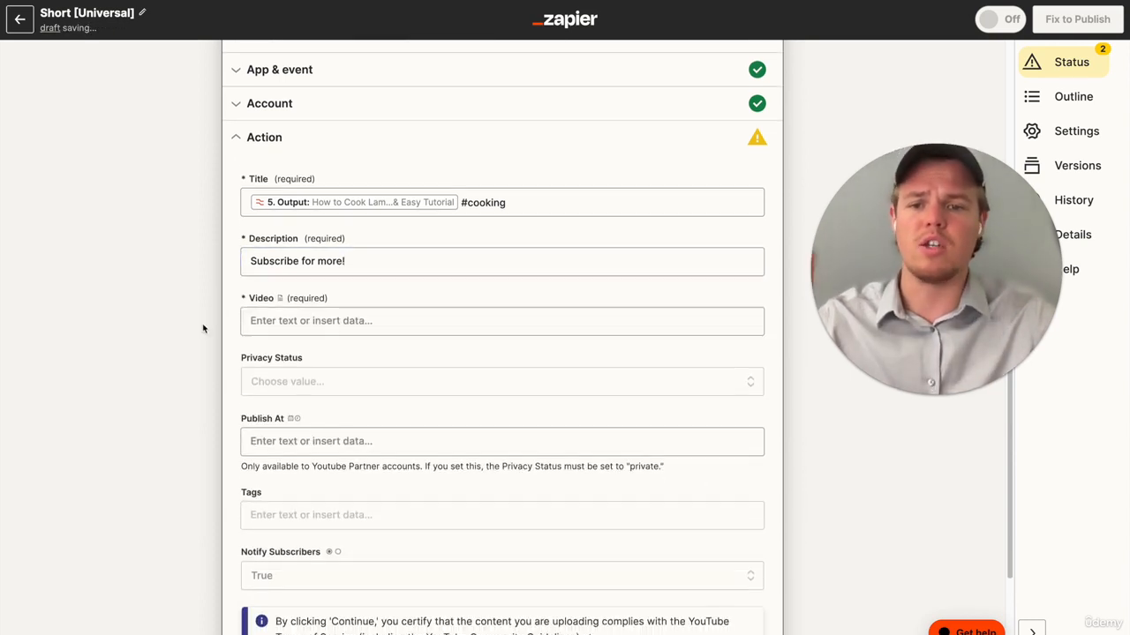
click(338, 312)
click(389, 424)
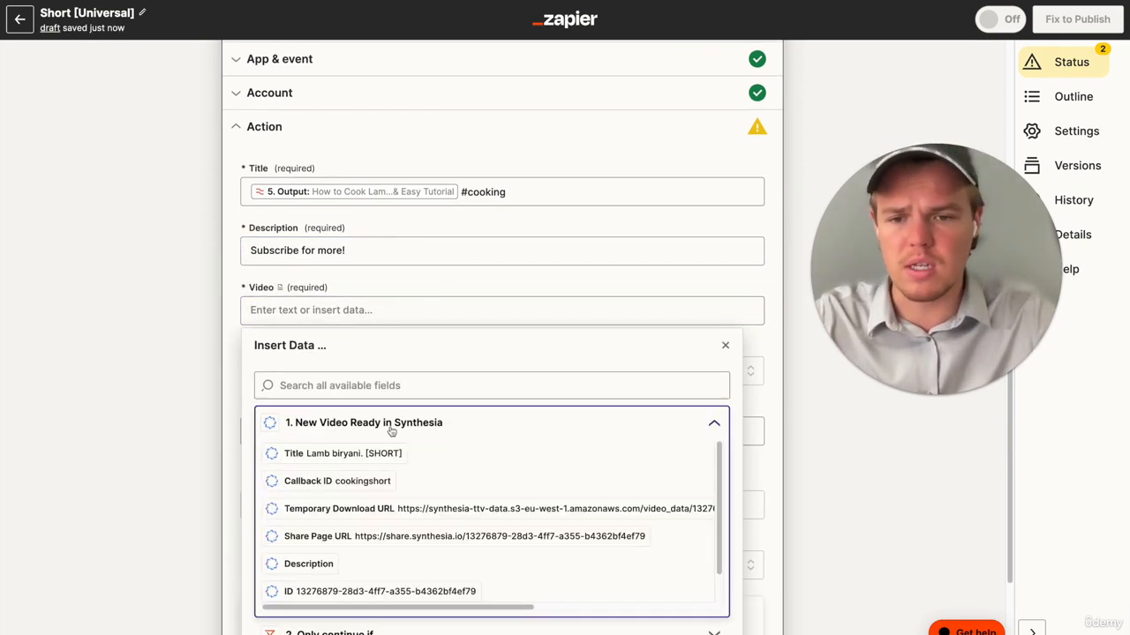
click(713, 427)
scroll(591, 427, down, 2)
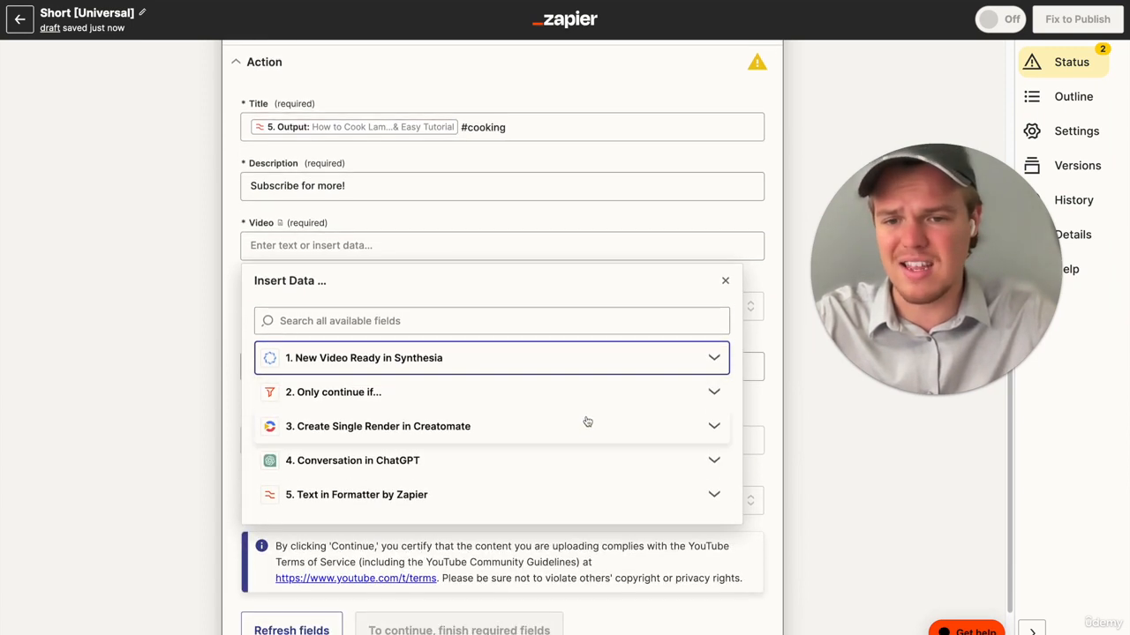
click(588, 422)
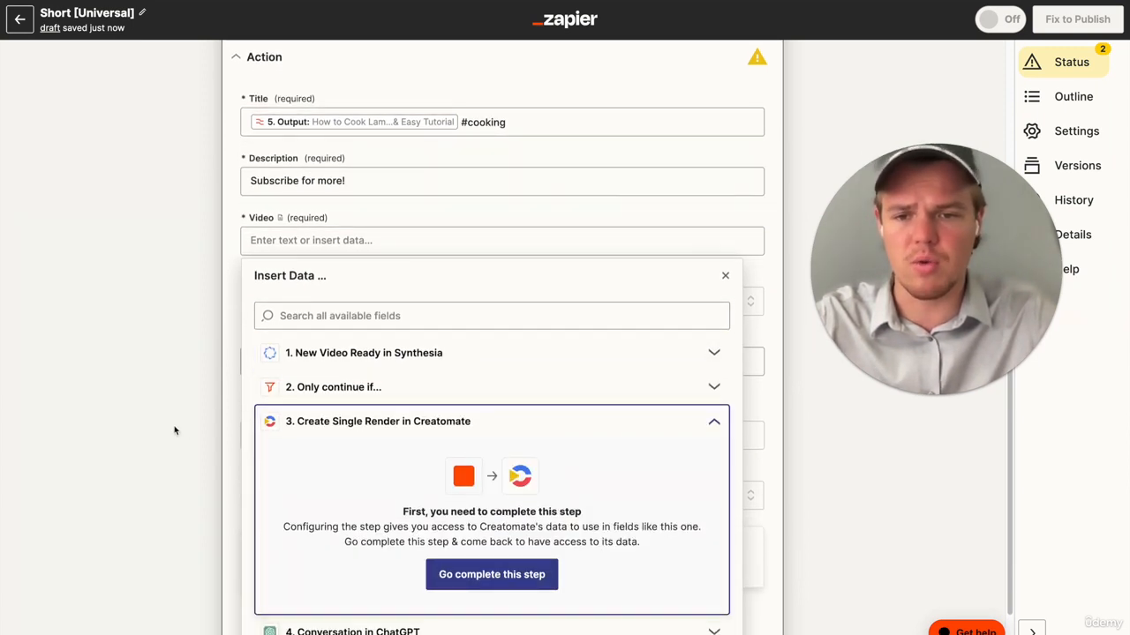
click(175, 431)
- Run the missing test of the Create Single Render step in Creatomate and return to the YouTube upload step
scroll(246, 344, up, 10)
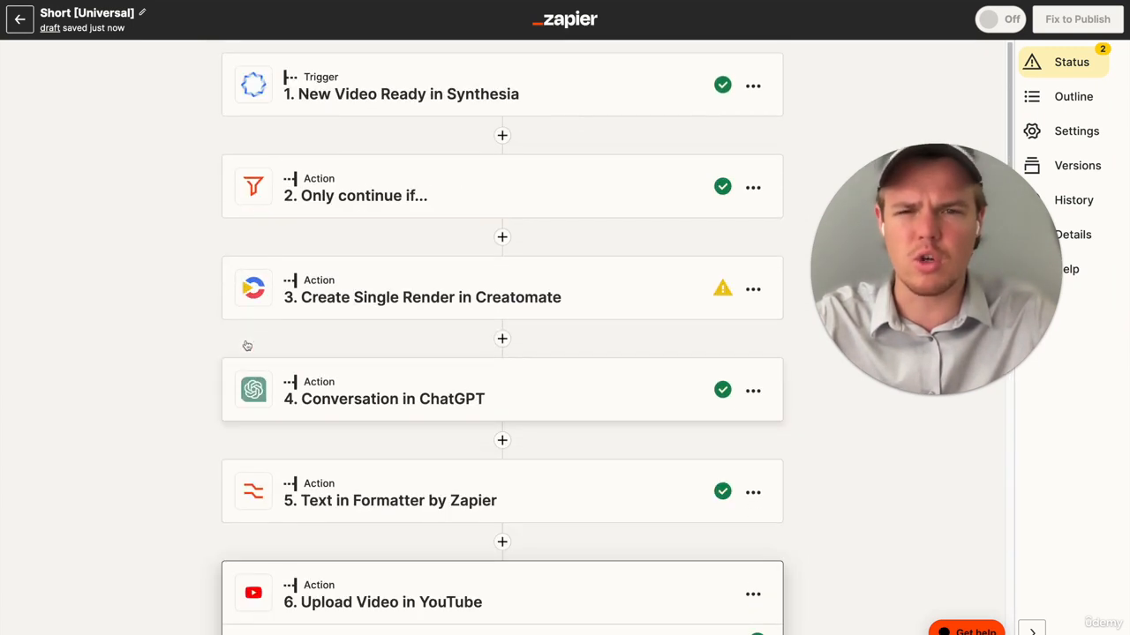
click(398, 278)
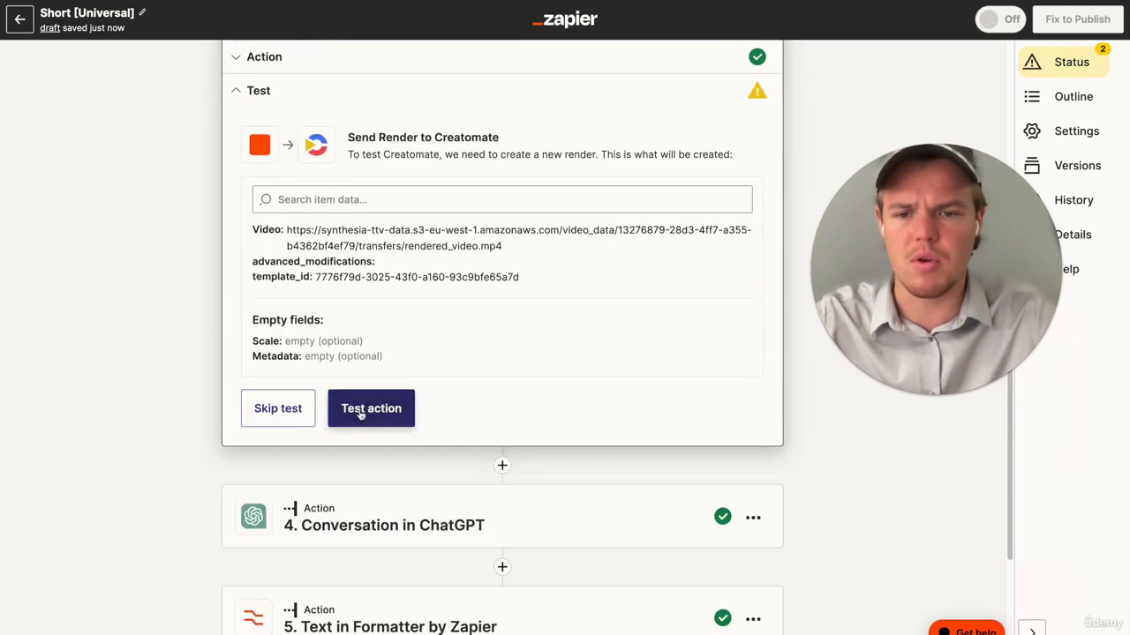
click(369, 408)
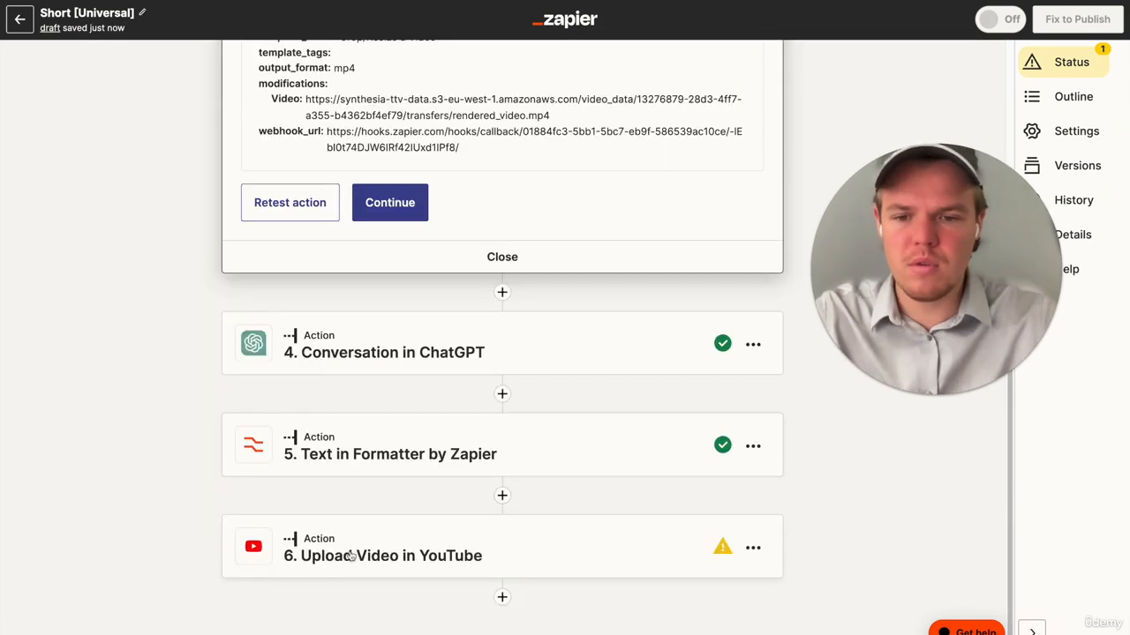
click(351, 556)
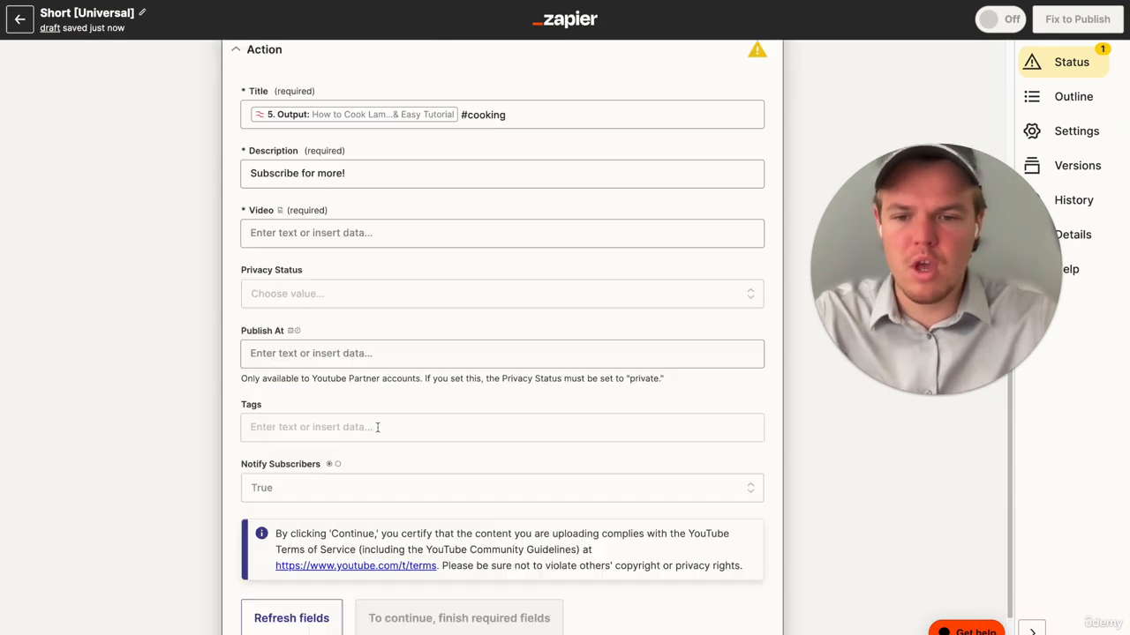
- Set the YouTube Video field to the Url output of the Creatomate render and continue to the test section
scroll(375, 406, down, 1)
scroll(361, 270, up, 1)
click(359, 231)
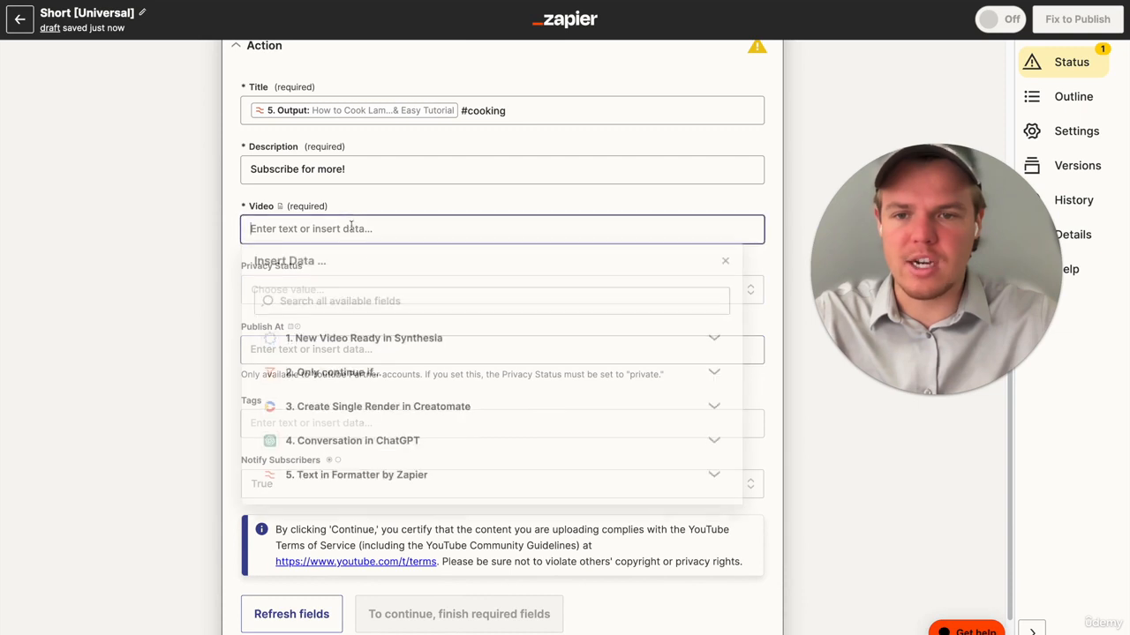
click(397, 409)
scroll(436, 480, down, 5)
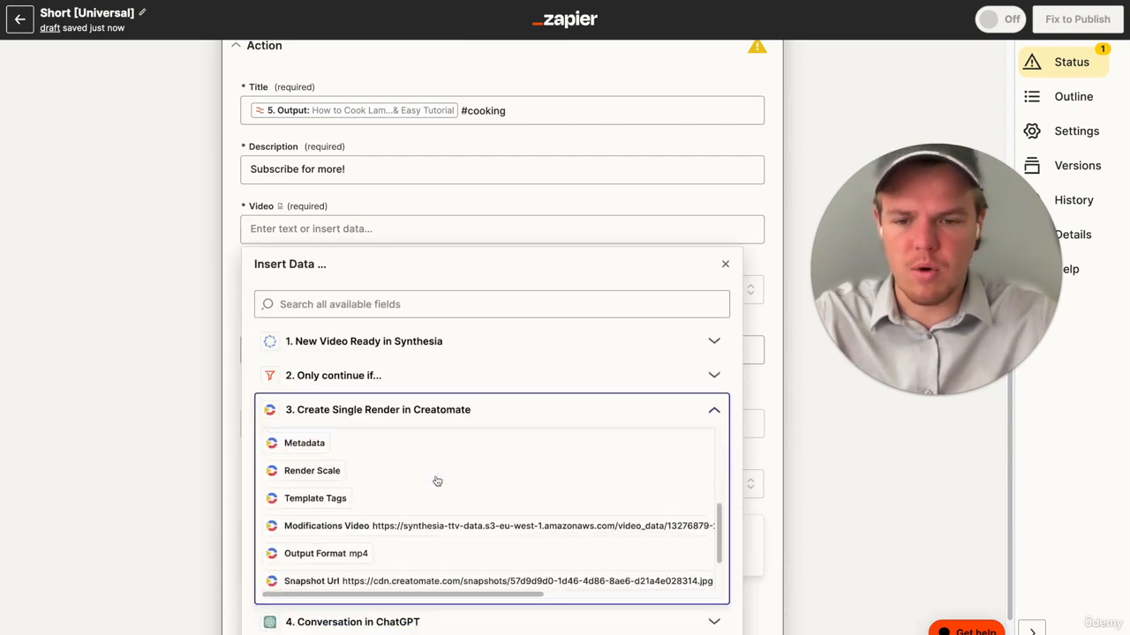
scroll(446, 485, up, 4)
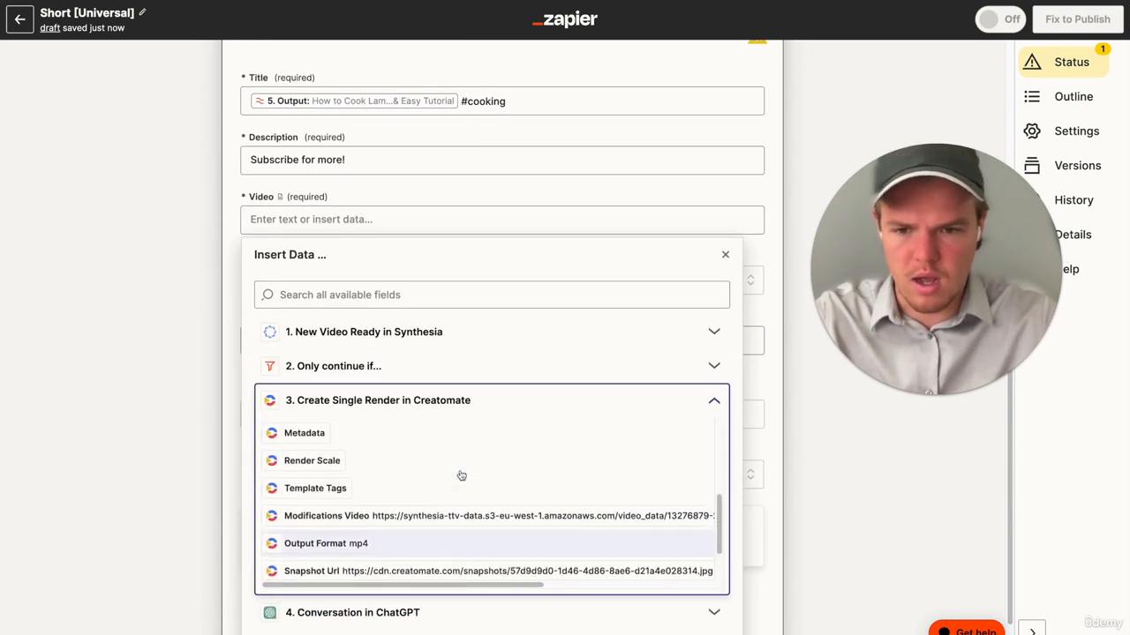
click(353, 491)
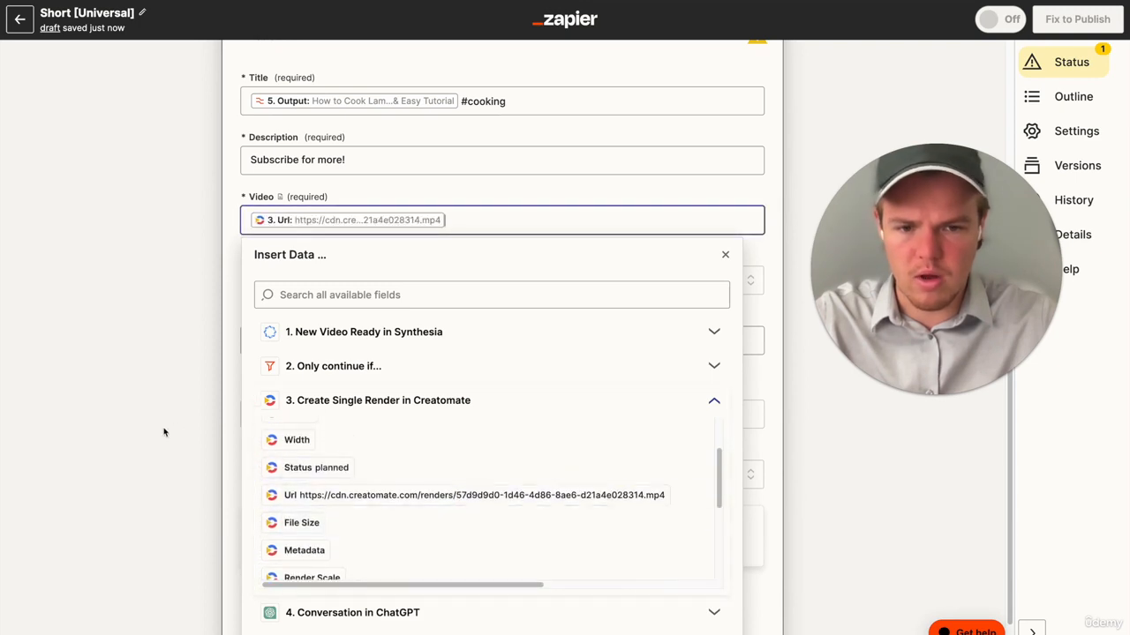
click(159, 434)
scroll(347, 343, down, 1)
scroll(347, 346, down, 1)
scroll(342, 291, up, 4)
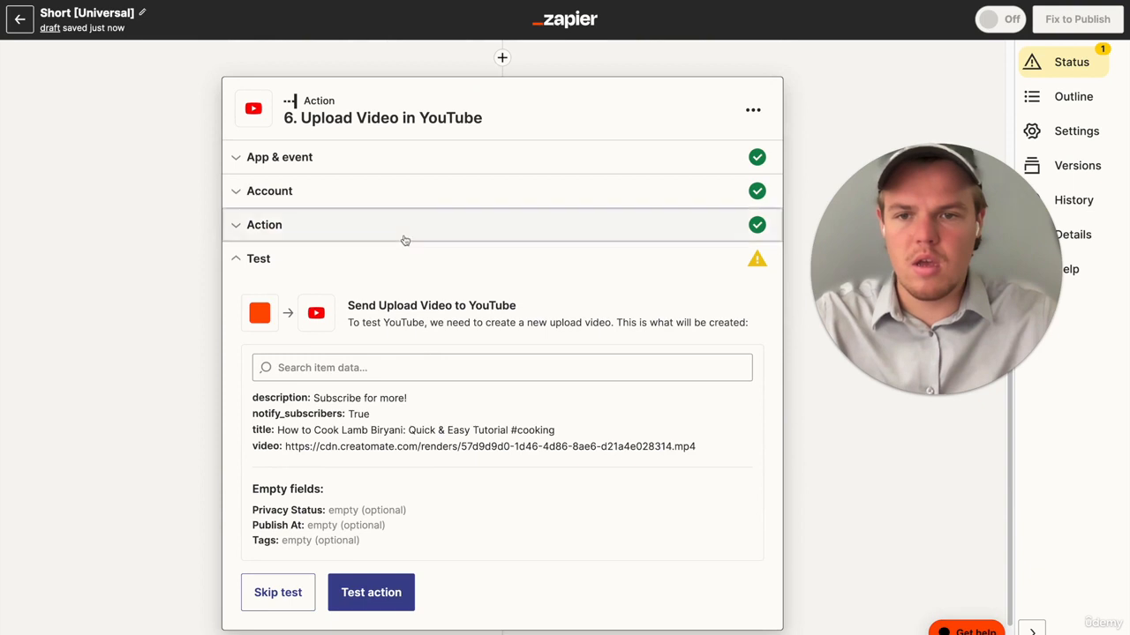
- Reopen the YouTube action fields, set Privacy Status to private and Notify Subscribers to False, and continue
click(406, 228)
scroll(391, 353, down, 3)
click(380, 330)
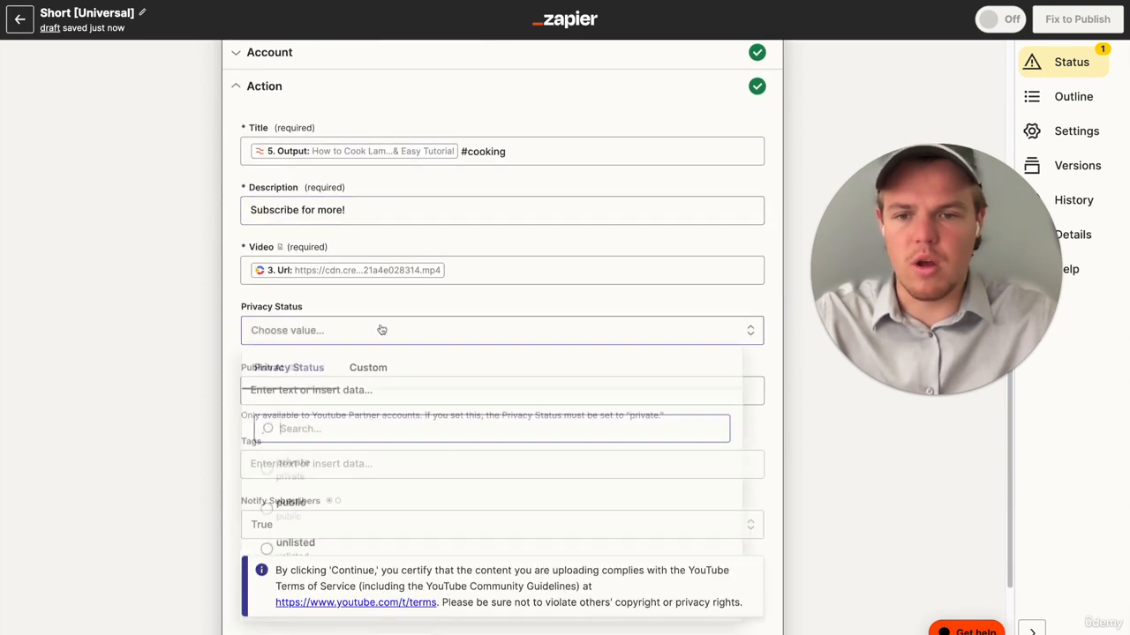
click(373, 322)
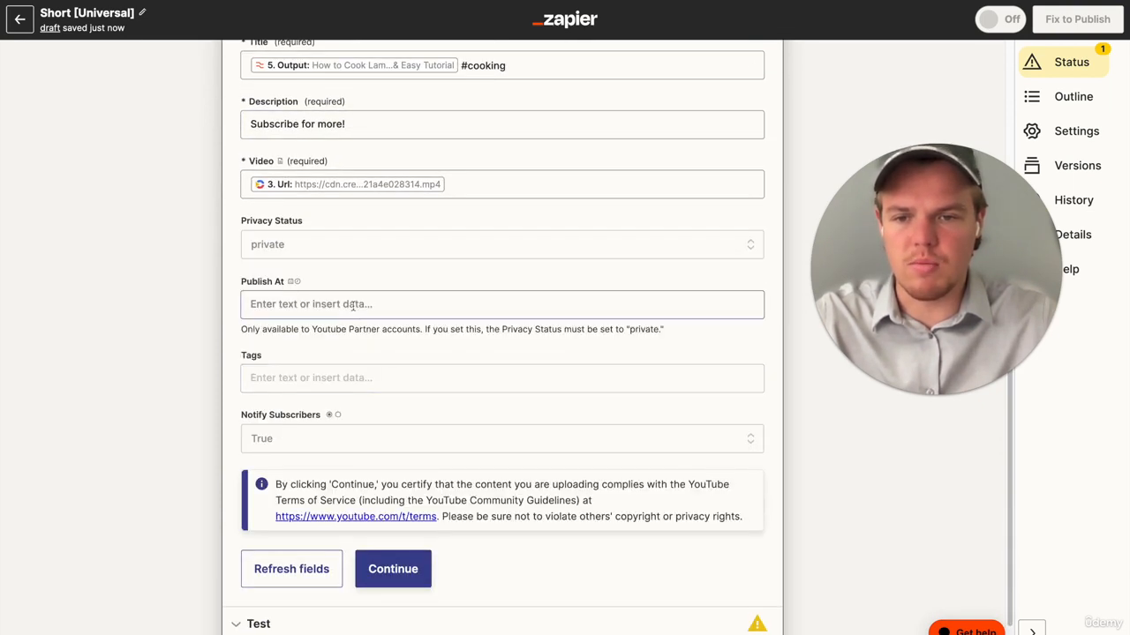
click(352, 381)
click(309, 441)
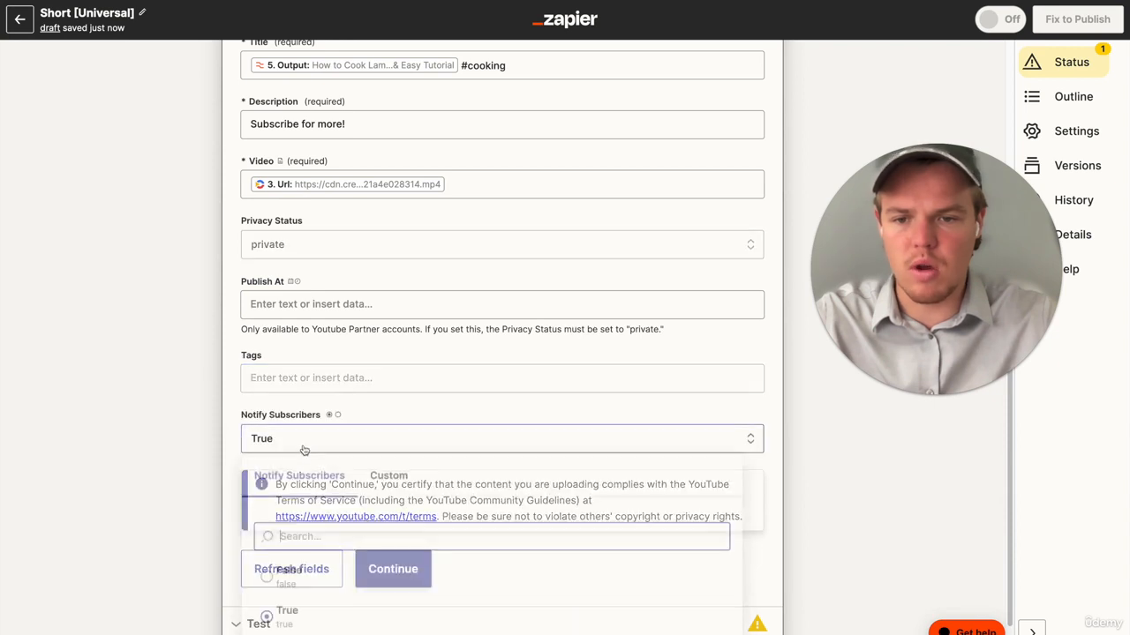
click(313, 576)
click(393, 568)
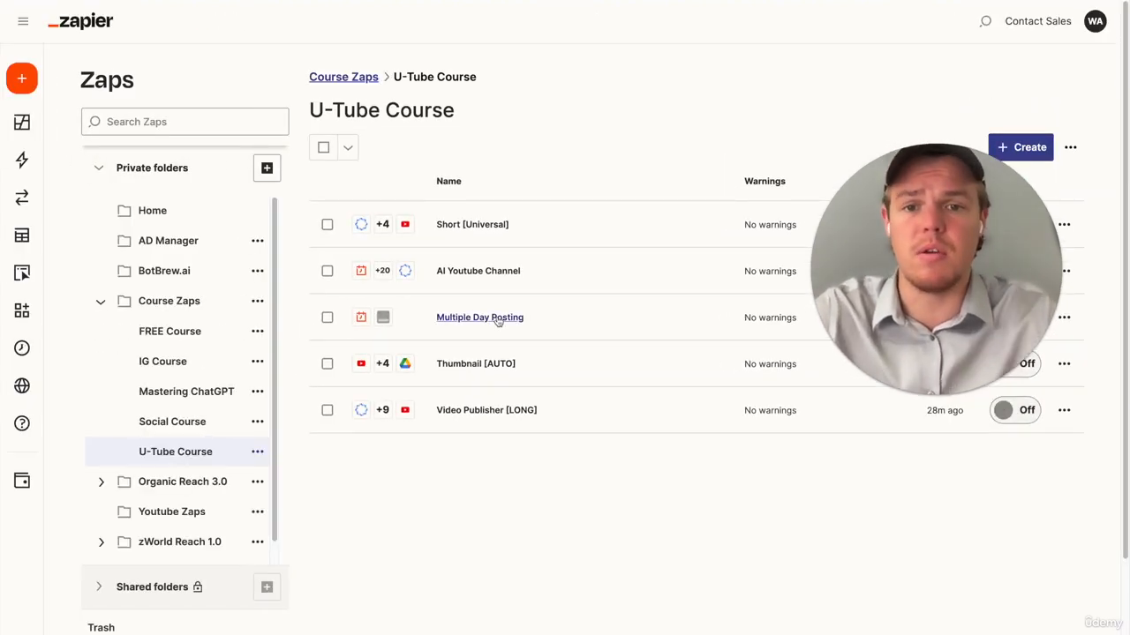
- In the AI Youtube Channel Zap, replace the Schedule trigger with Basecamp 3 and choose the New To-do event
click(491, 264)
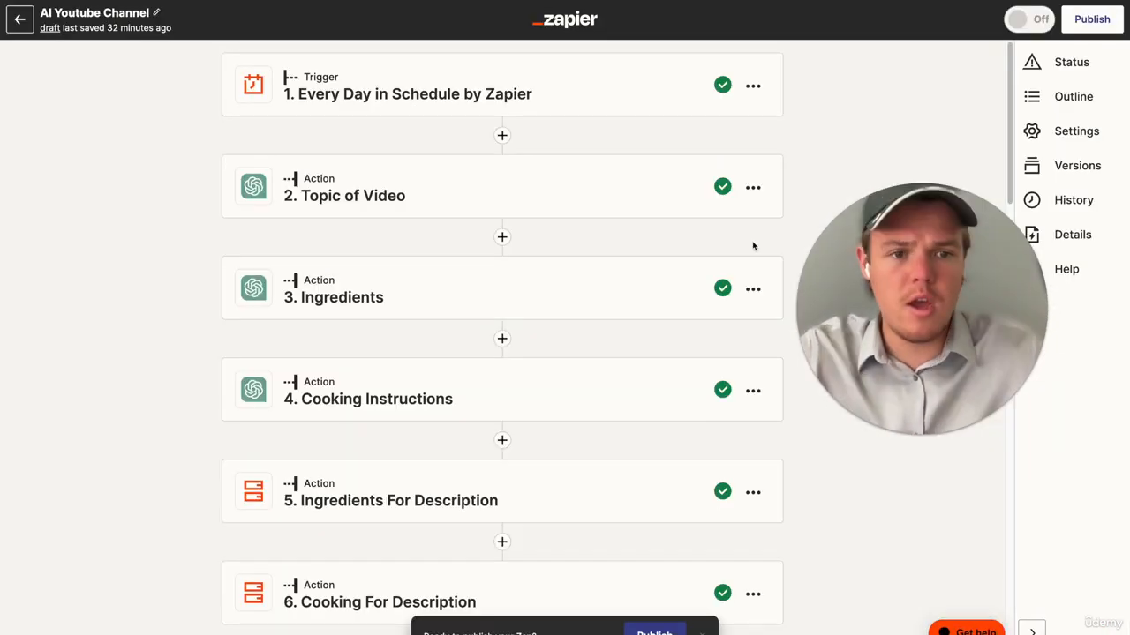
click(587, 99)
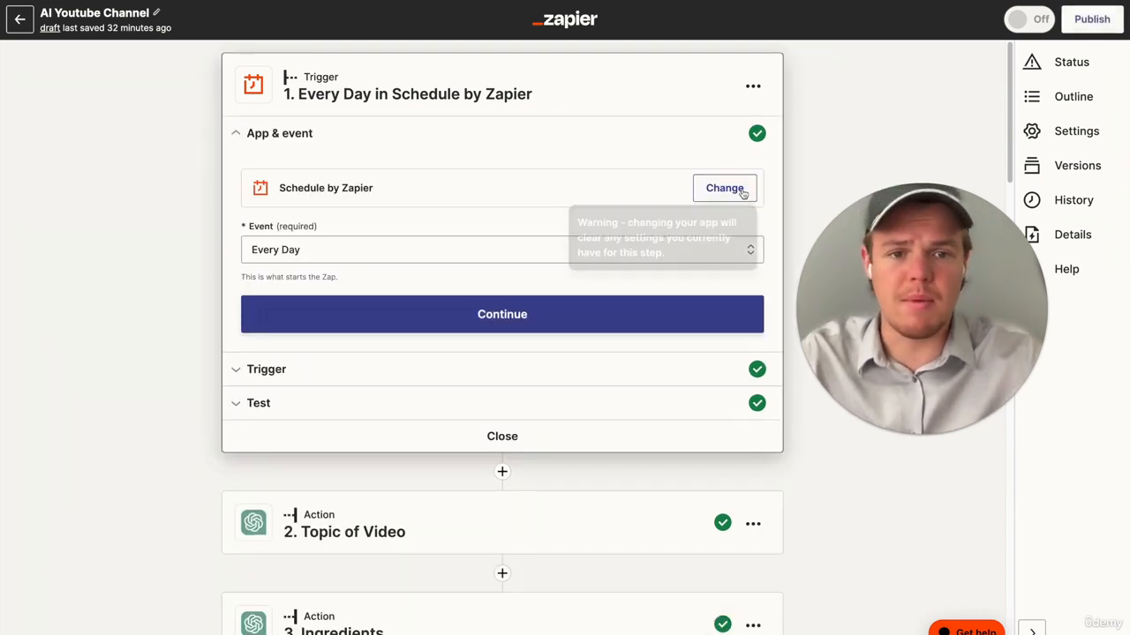
click(724, 188)
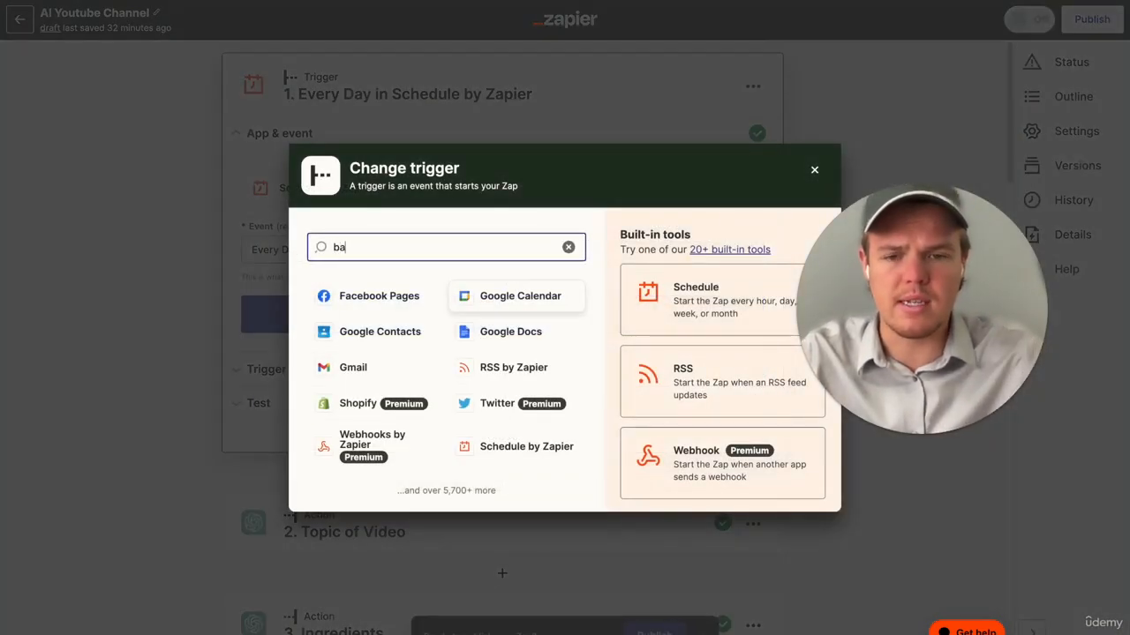
click(457, 300)
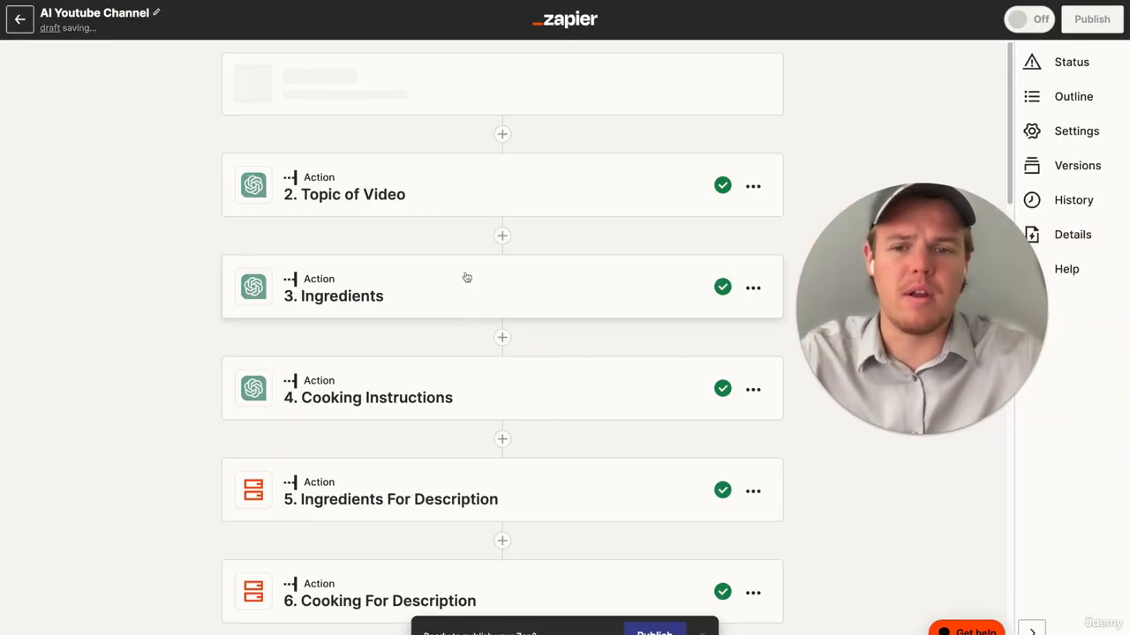
click(459, 245)
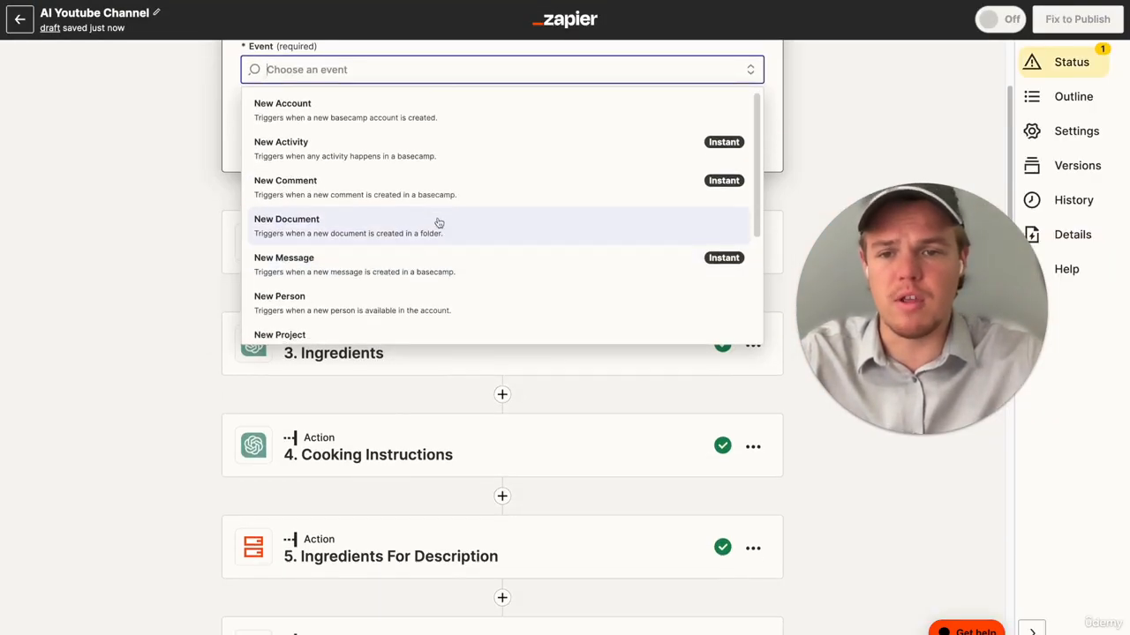
scroll(436, 222, down, 5)
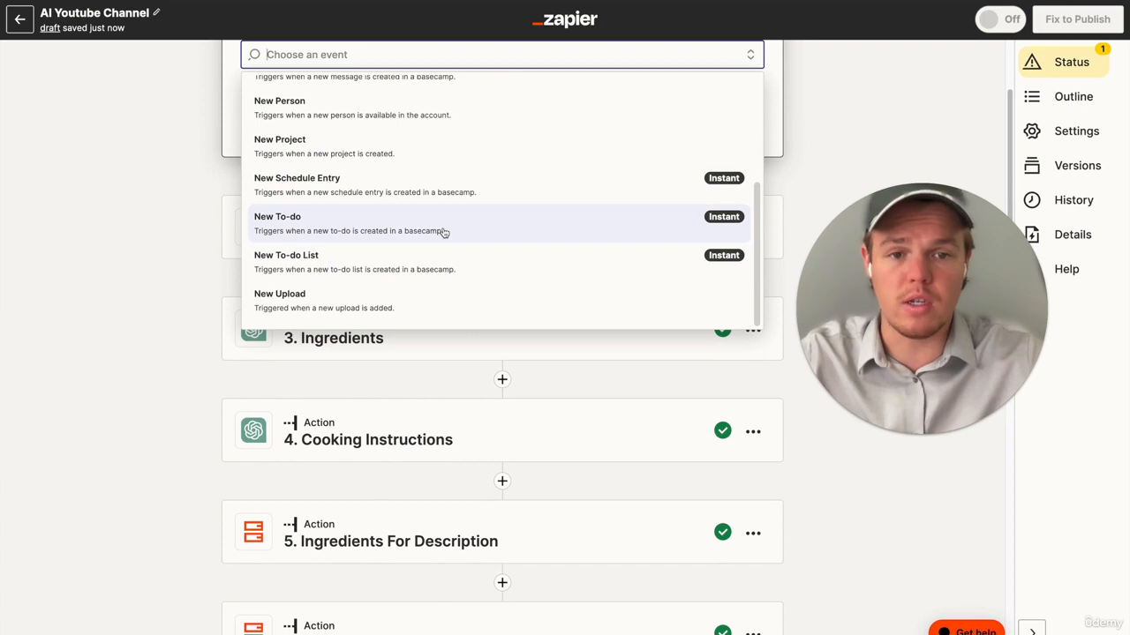
click(444, 232)
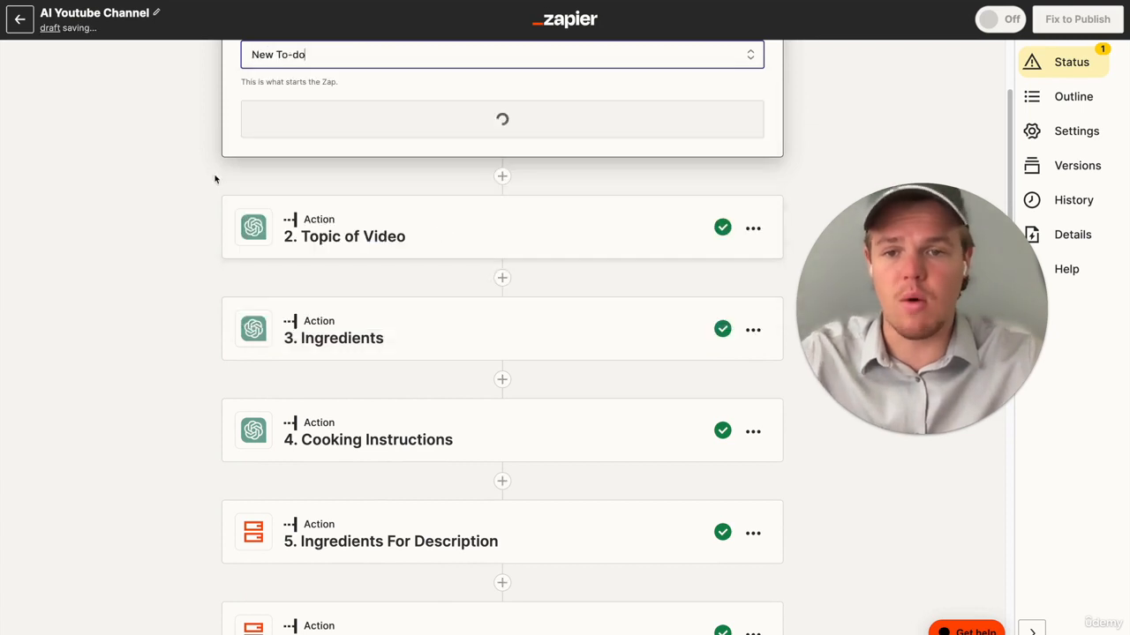
- Continue with the connected Basecamp 3 account and set the trigger's Account to Webcafe AI
click(378, 329)
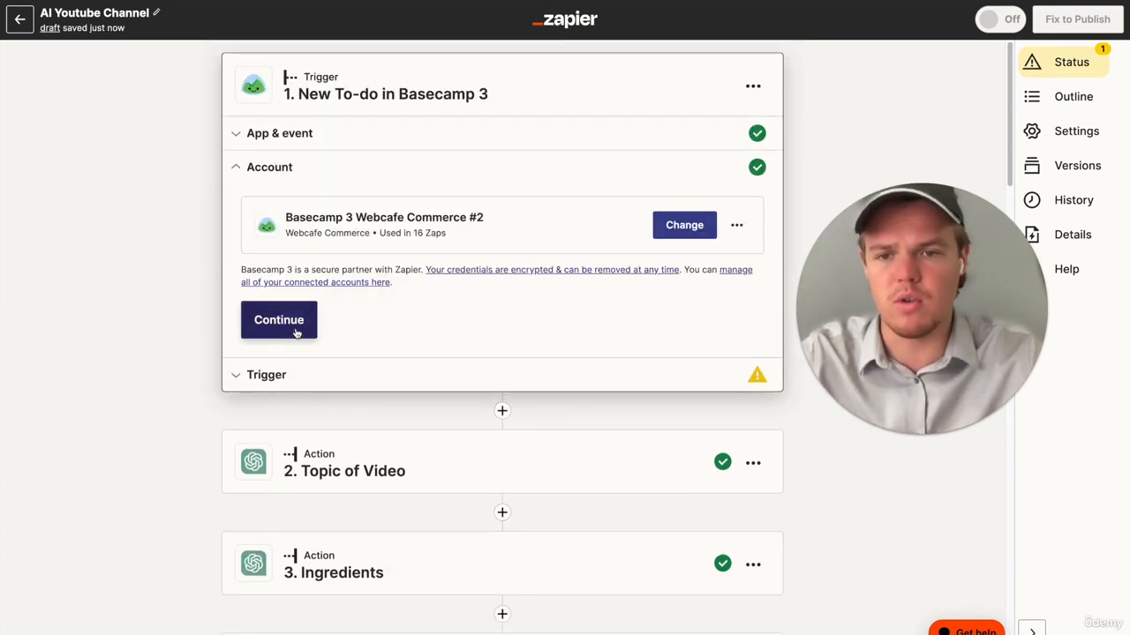
click(291, 328)
click(351, 269)
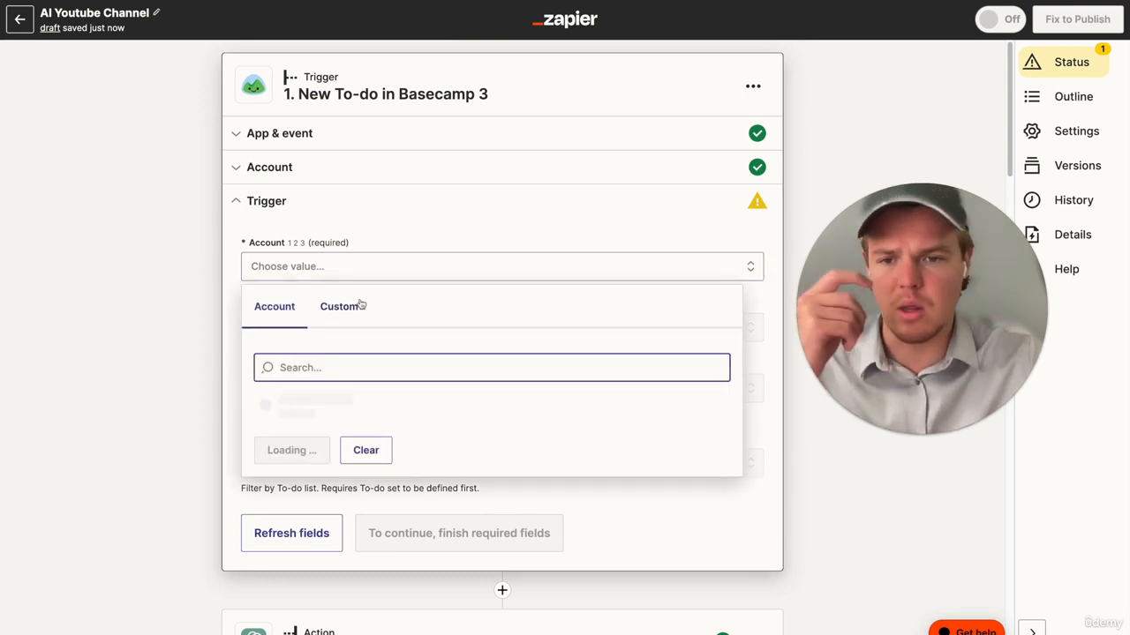
click(335, 402)
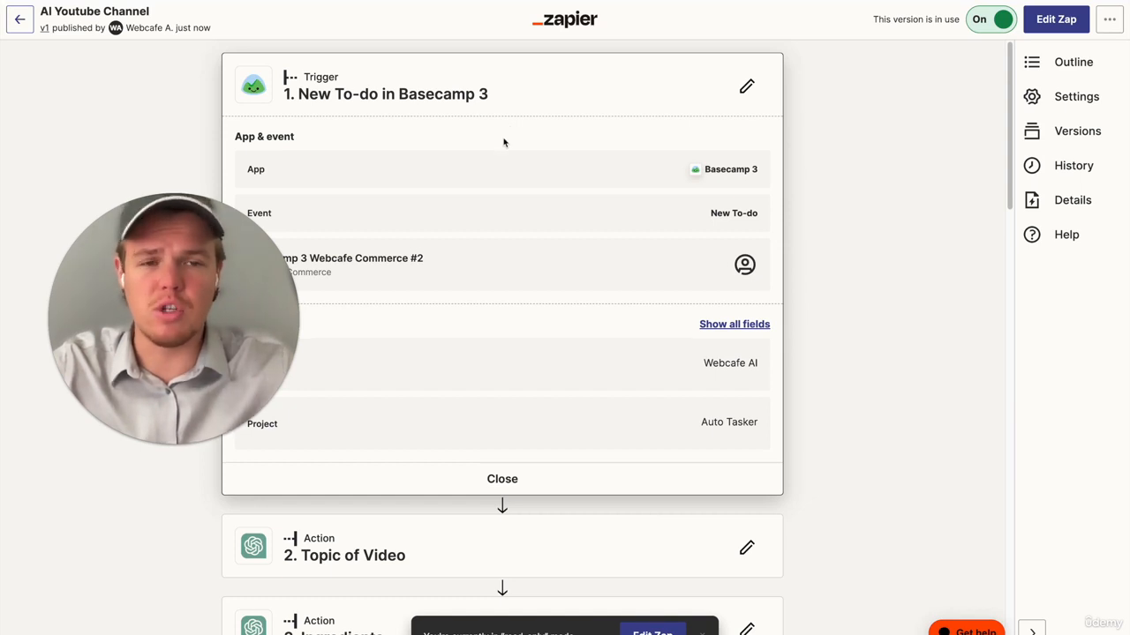
- Review the steps of the published AI Youtube Channel Zap, and turn on Video Publisher [LONG] in the U-Tube Course folder
scroll(499, 143, down, 3)
scroll(497, 143, down, 10)
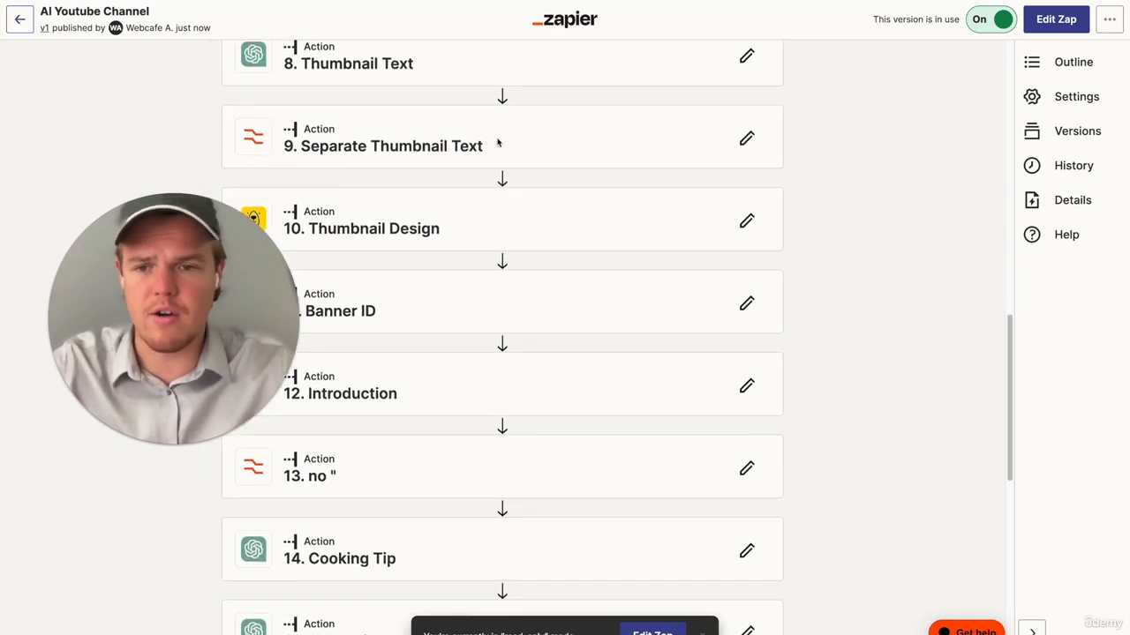
scroll(496, 142, up, 15)
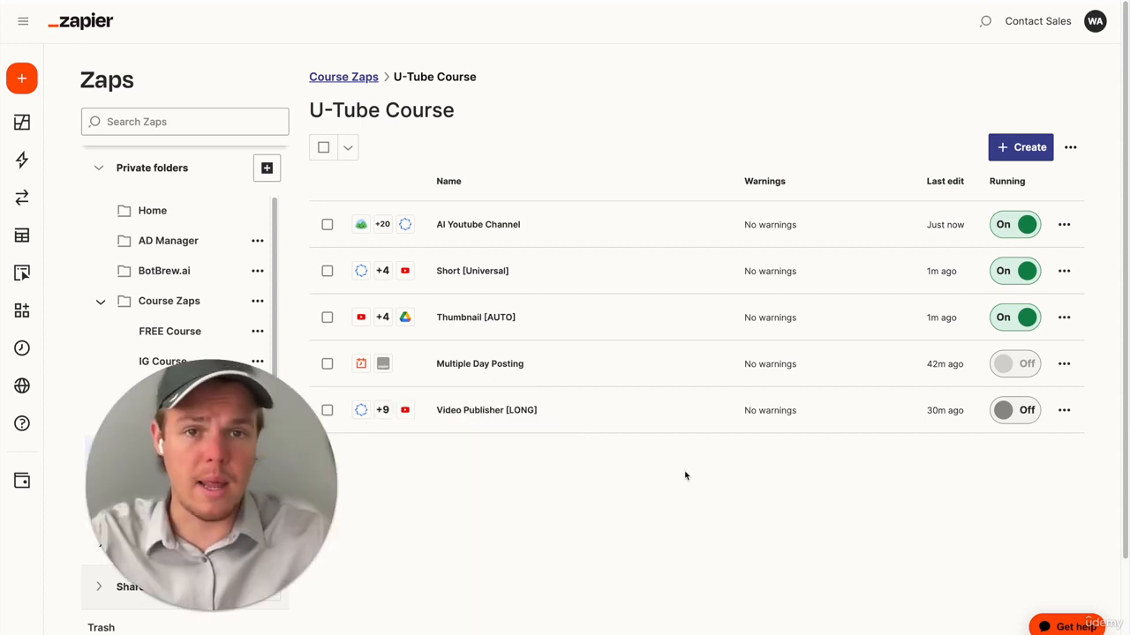
click(1020, 411)
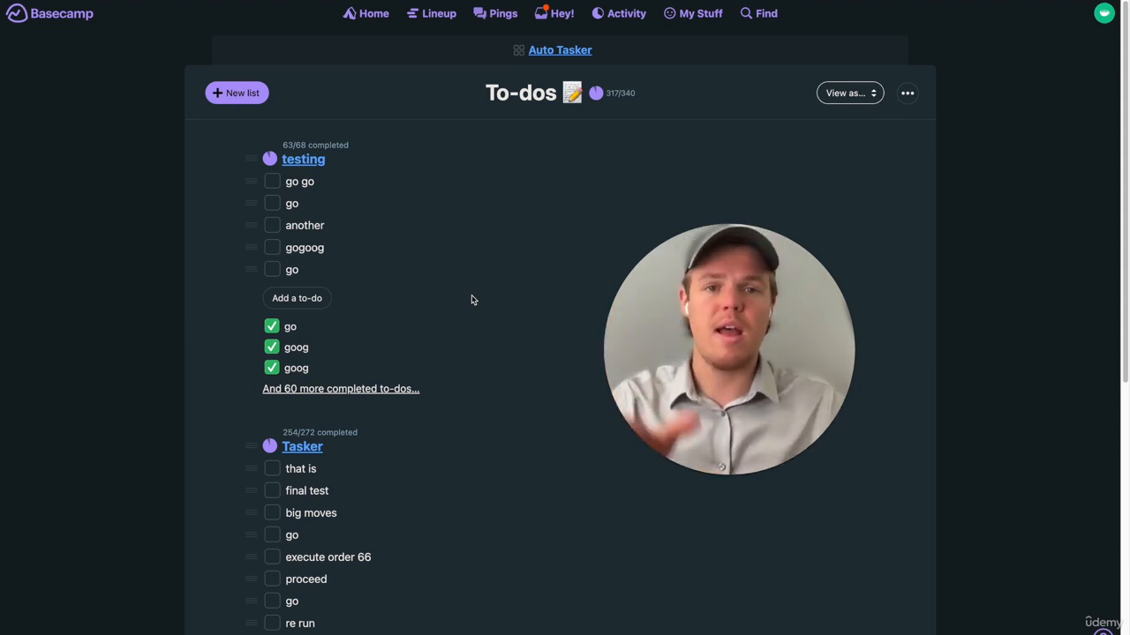
- Switch to Basecamp and add a to-do to the Auto Tasker testing list, replacing the draft title Astronomy with a short test entry
drag(735, 406, 648, 386)
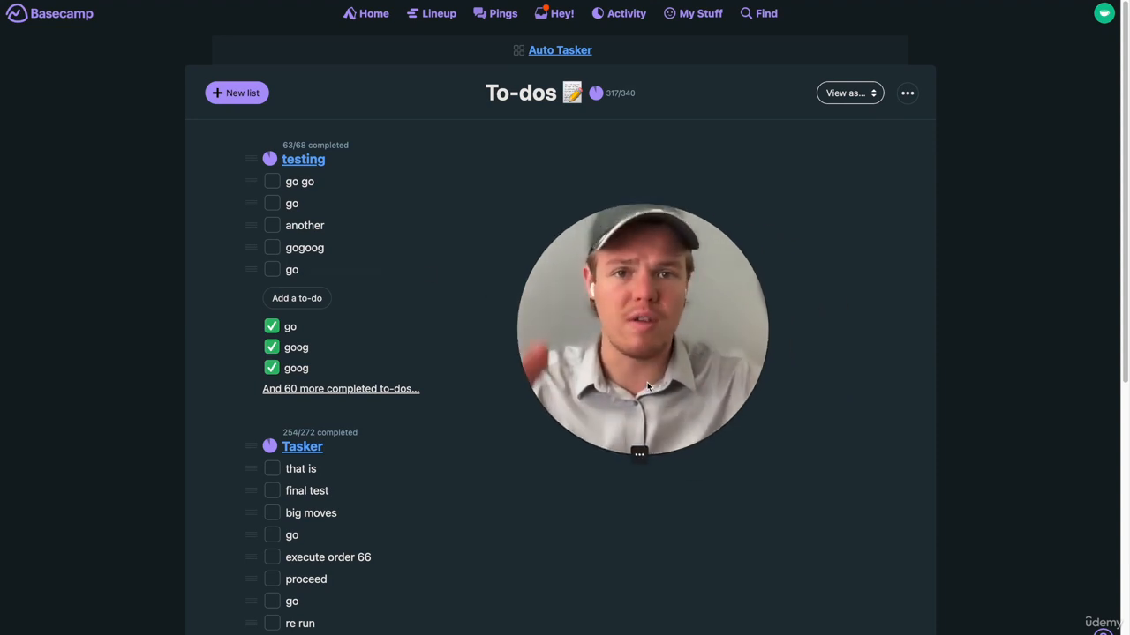
click(300, 298)
text(Astronomy)
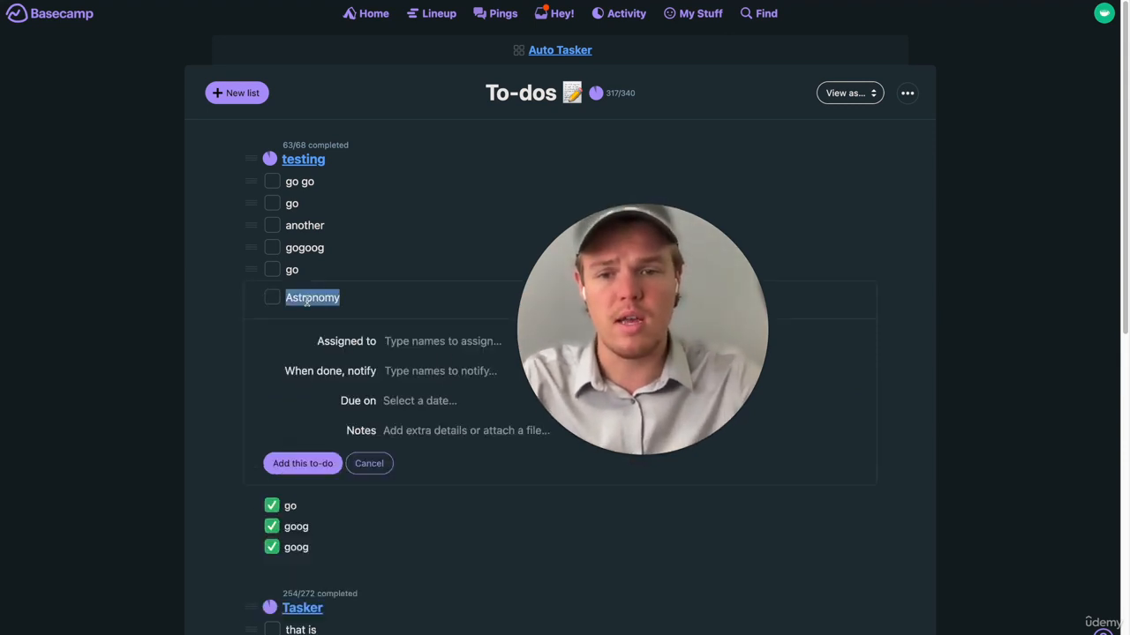
text(o)
key(Return)
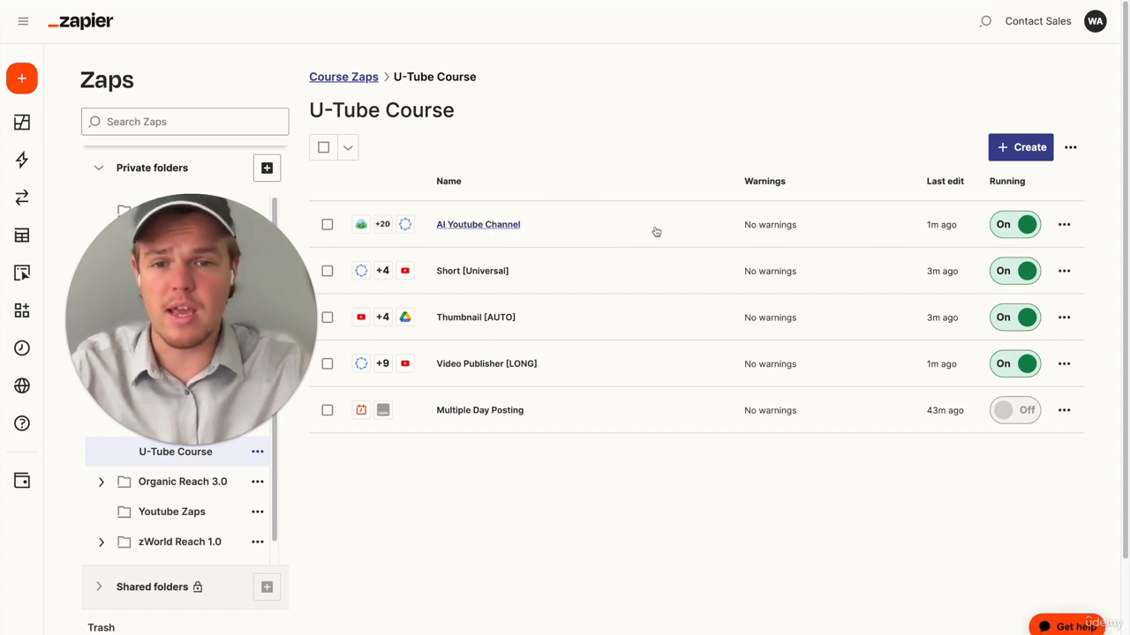
- Open the run history of the AI Youtube Channel Zap and examine the steps of its current run
click(1062, 223)
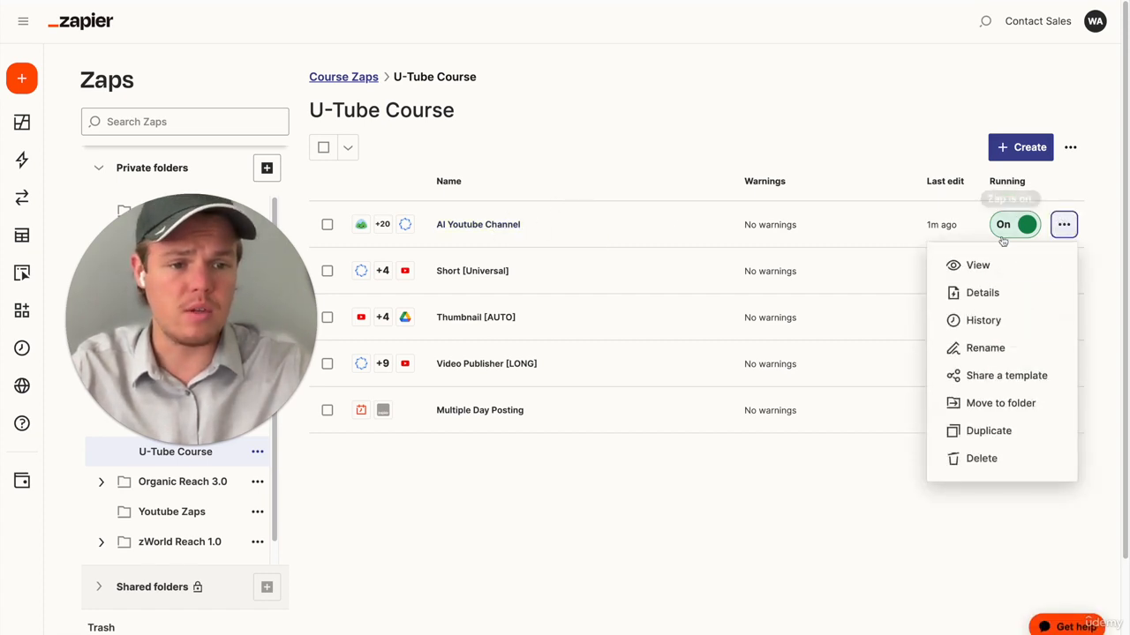
click(968, 321)
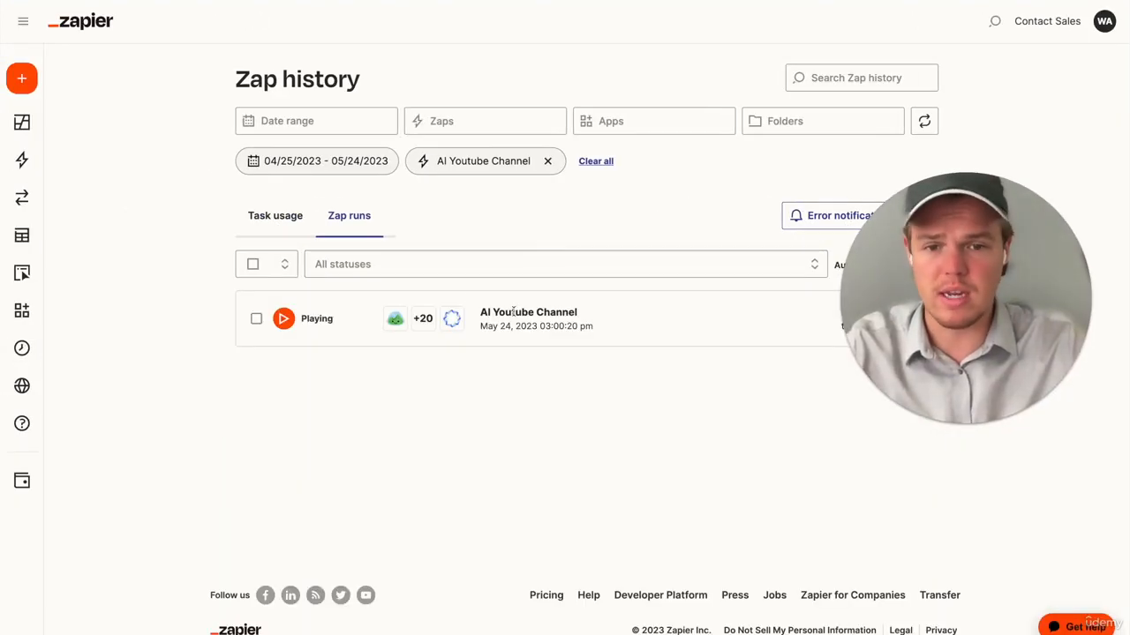
click(418, 320)
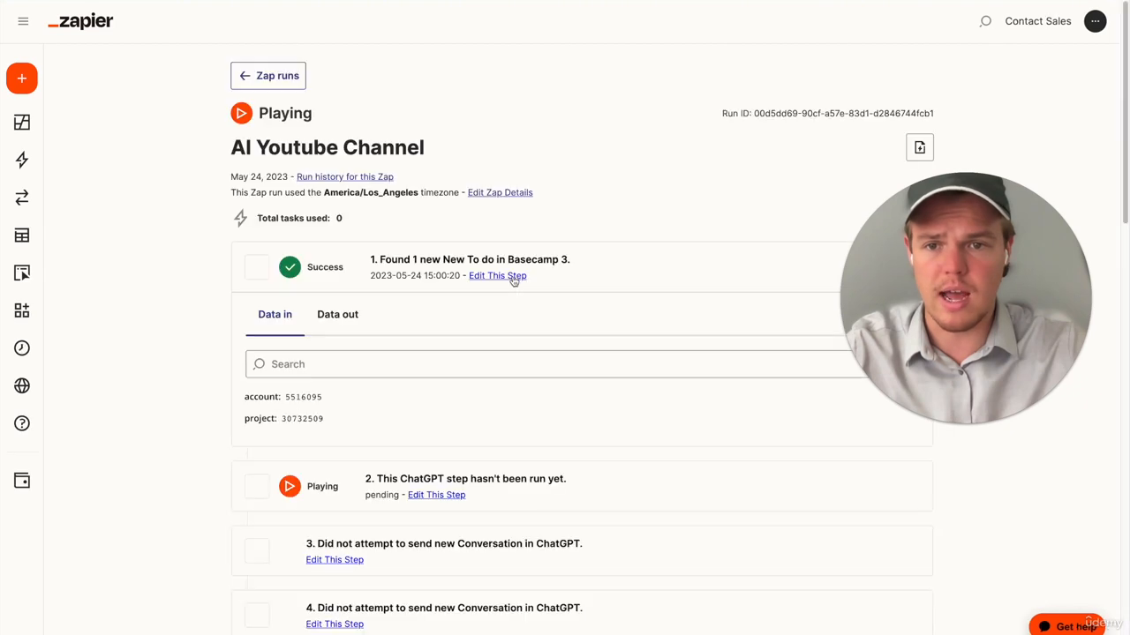
scroll(513, 281, down, 1)
scroll(513, 280, down, 5)
scroll(513, 281, up, 8)
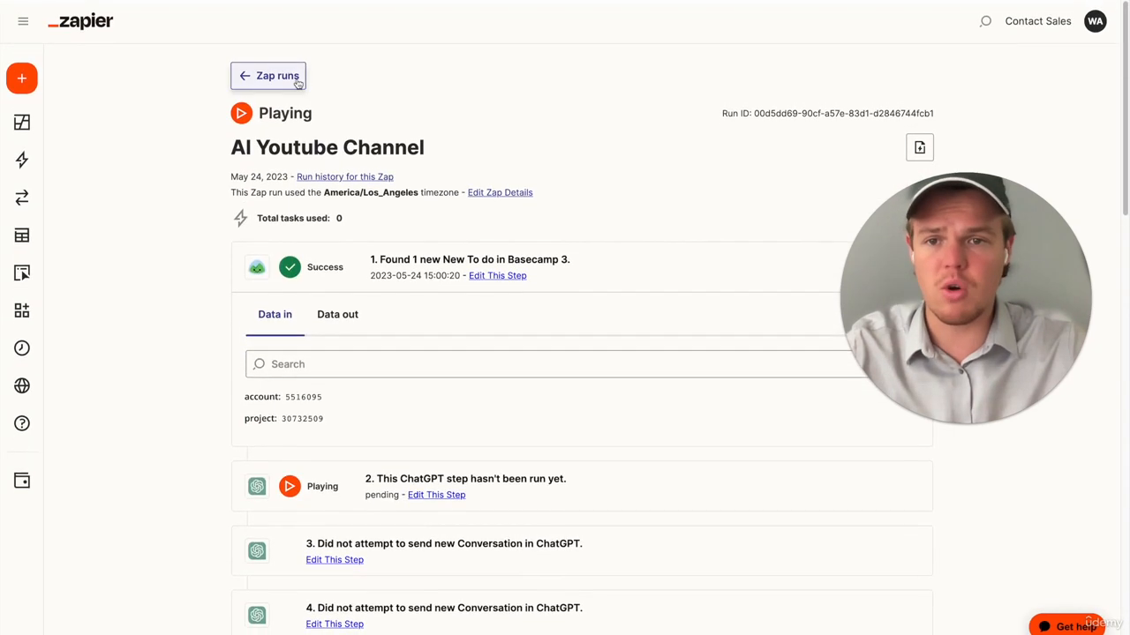
click(265, 75)
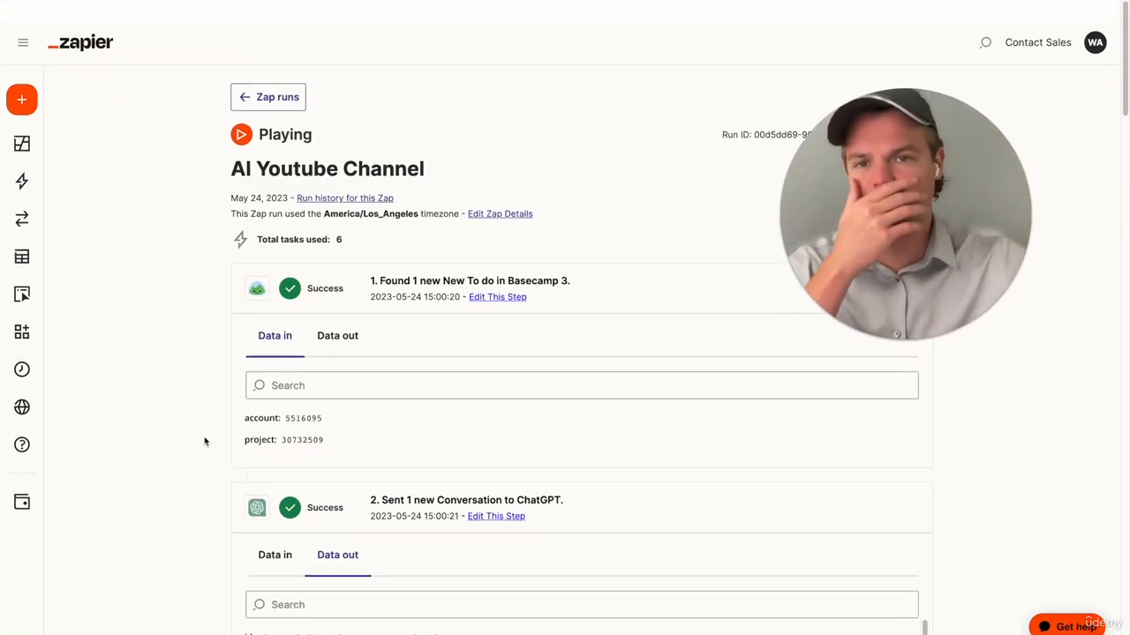
- Check the generated videos in Synthesia, and inspect the AI Youtube Channel run again in Zapier's history
click(267, 93)
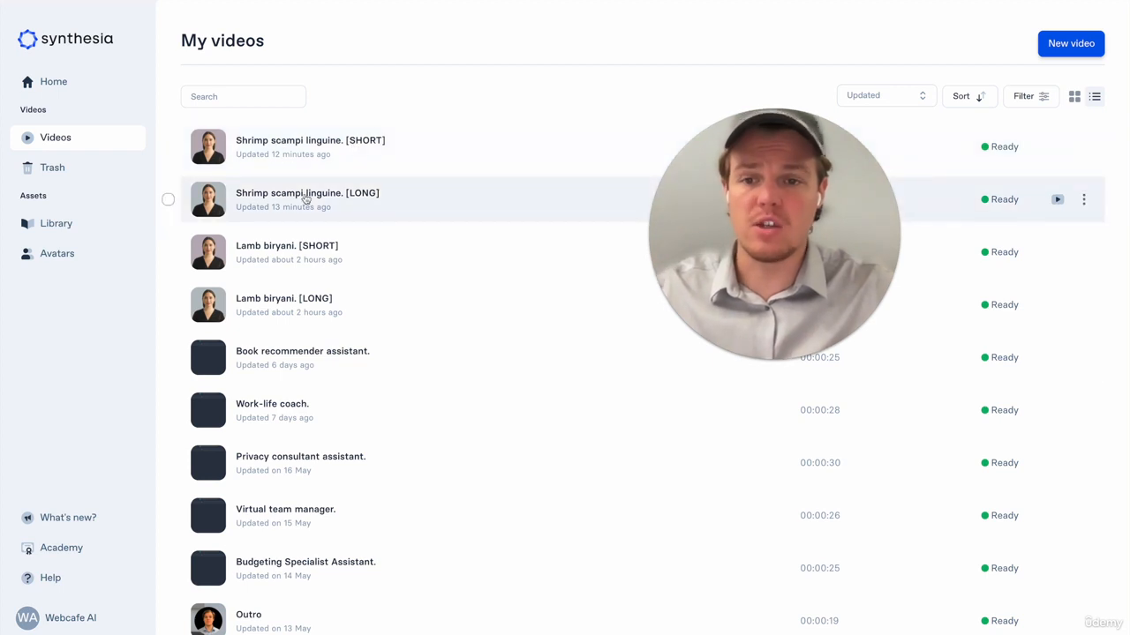
drag(761, 219, 623, 218)
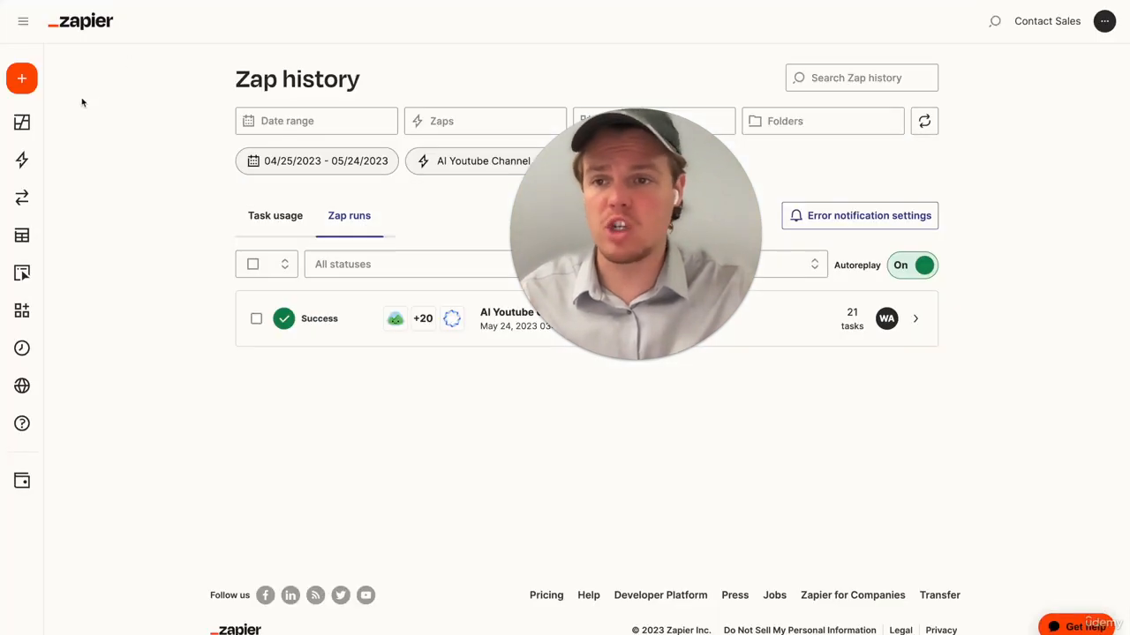
click(84, 2)
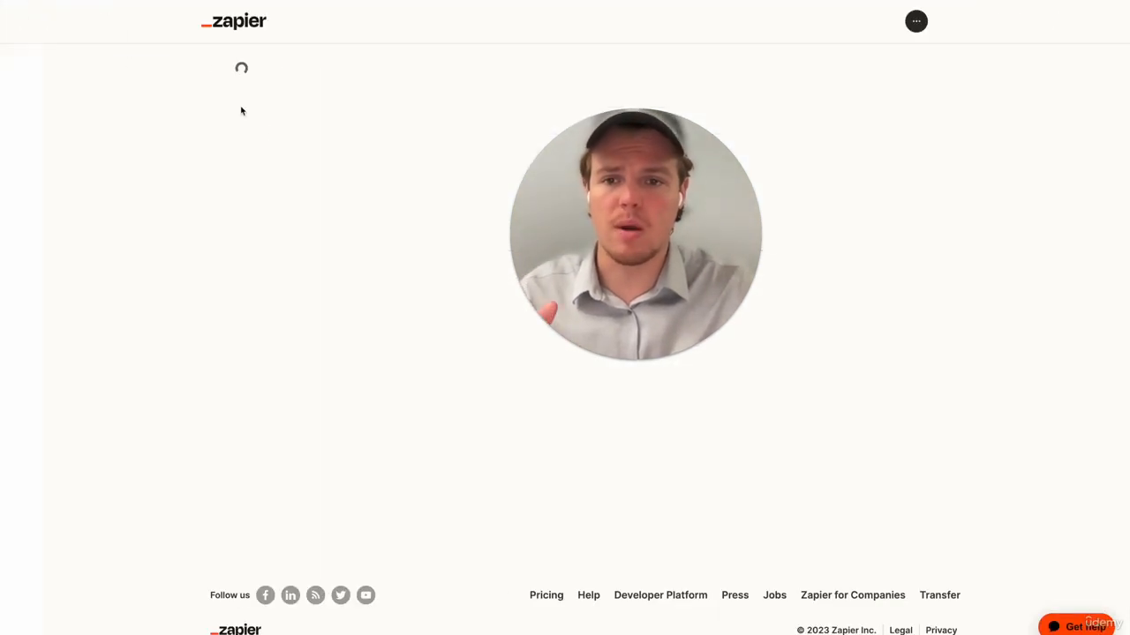
drag(721, 259, 921, 222)
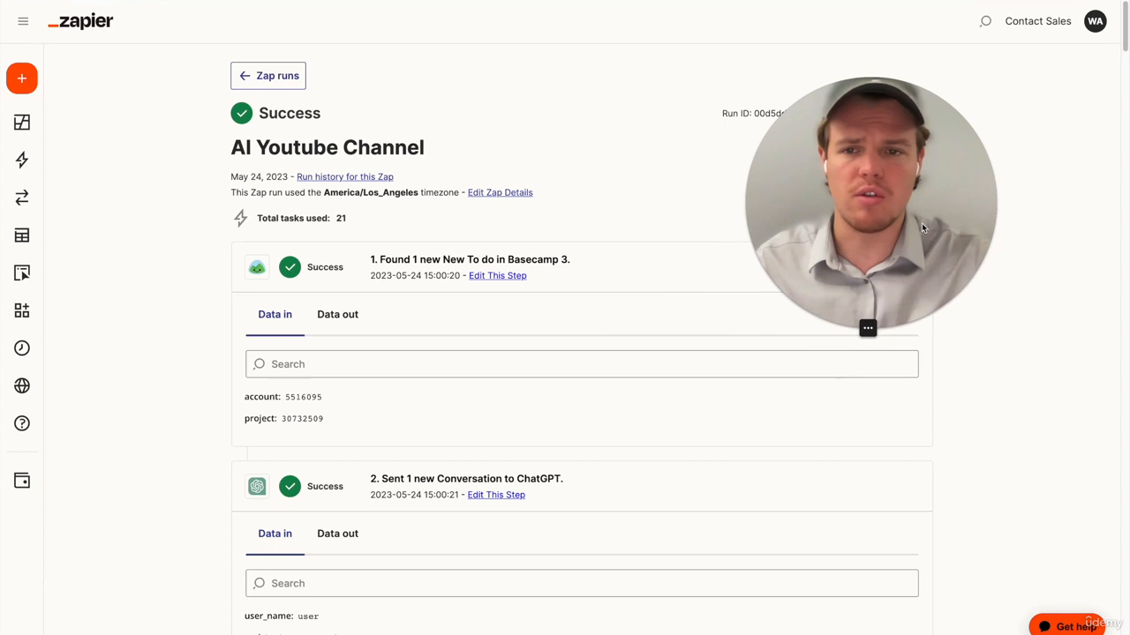
click(265, 76)
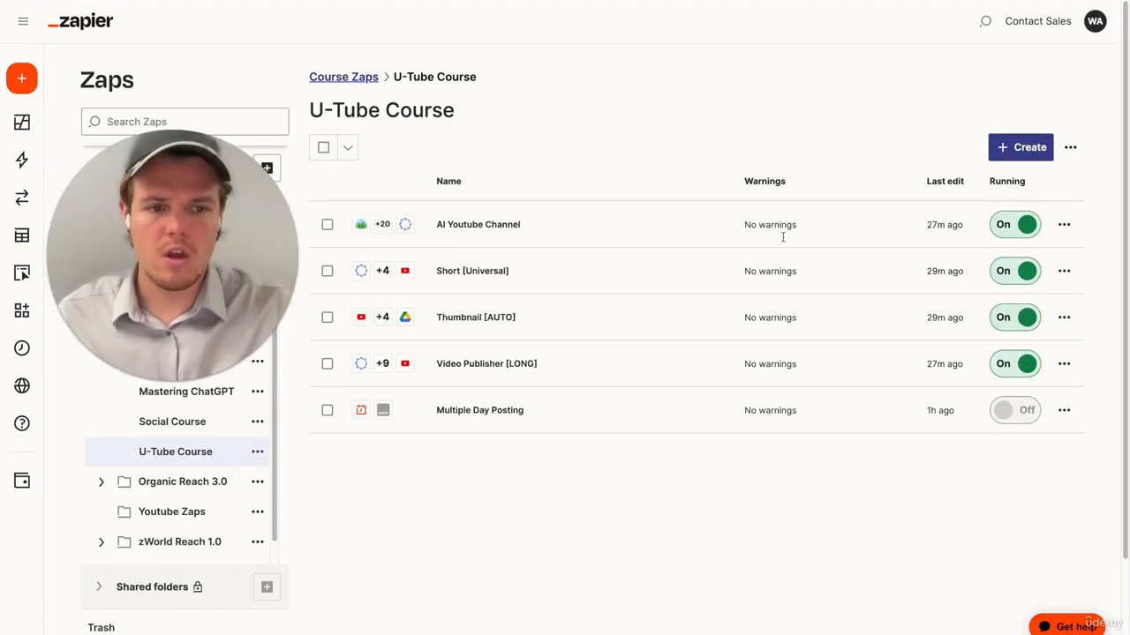
- Check the run histories of the Short [Universal] and Video Publisher [LONG] Zaps in the U-Tube Course folder
click(1064, 272)
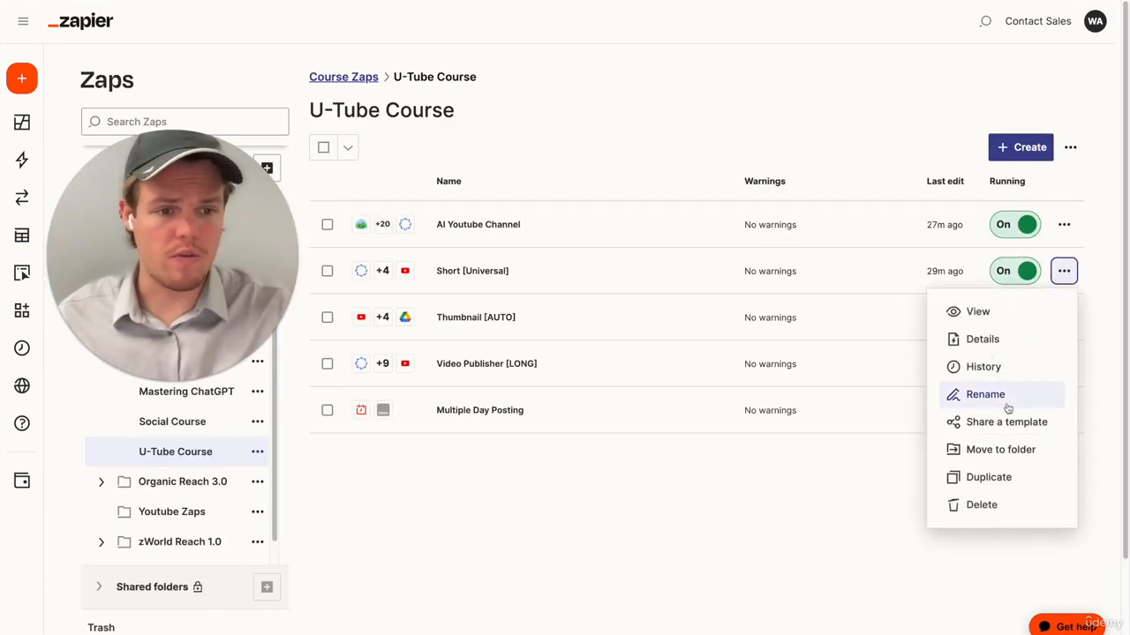
click(1004, 375)
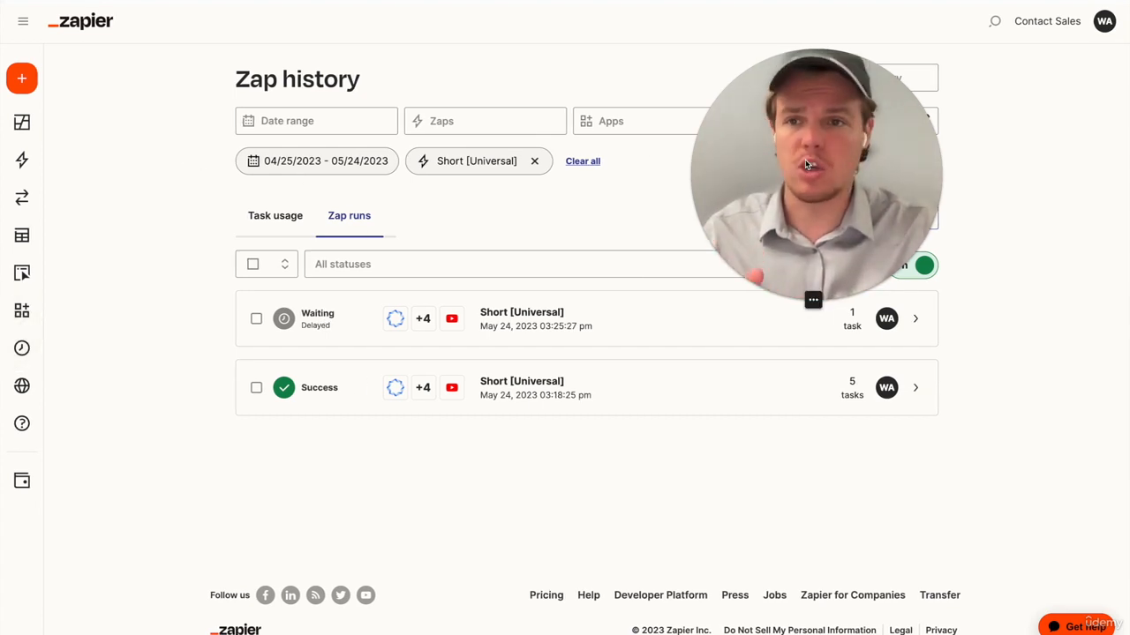
key(super+Left)
drag(821, 165, 205, 172)
click(1064, 364)
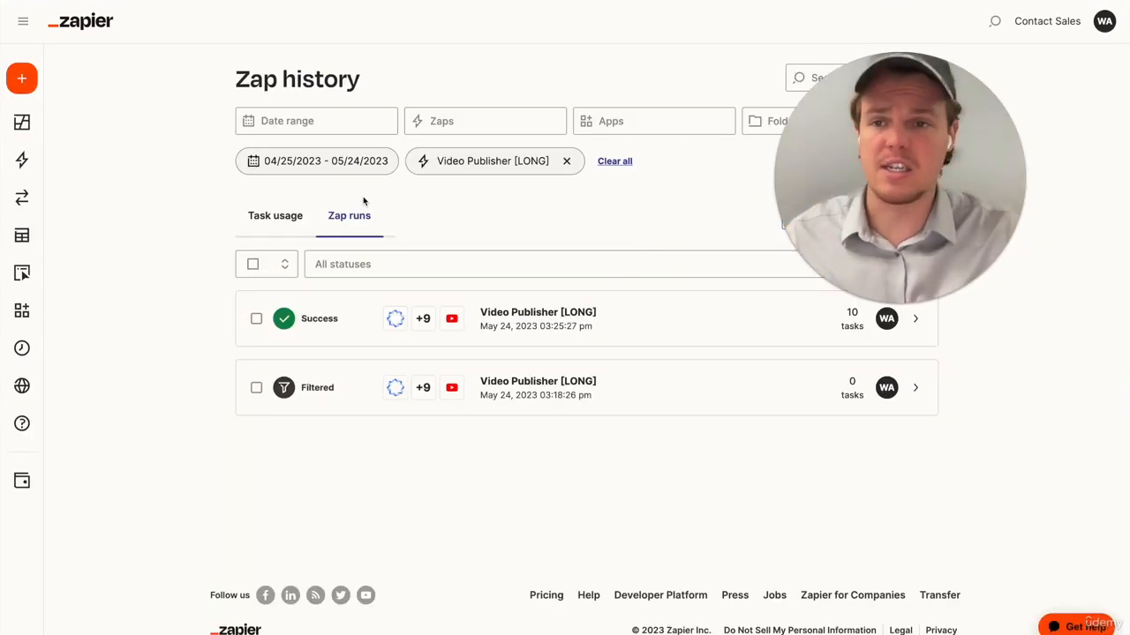
drag(831, 217, 169, 351)
key(super+bracketleft)
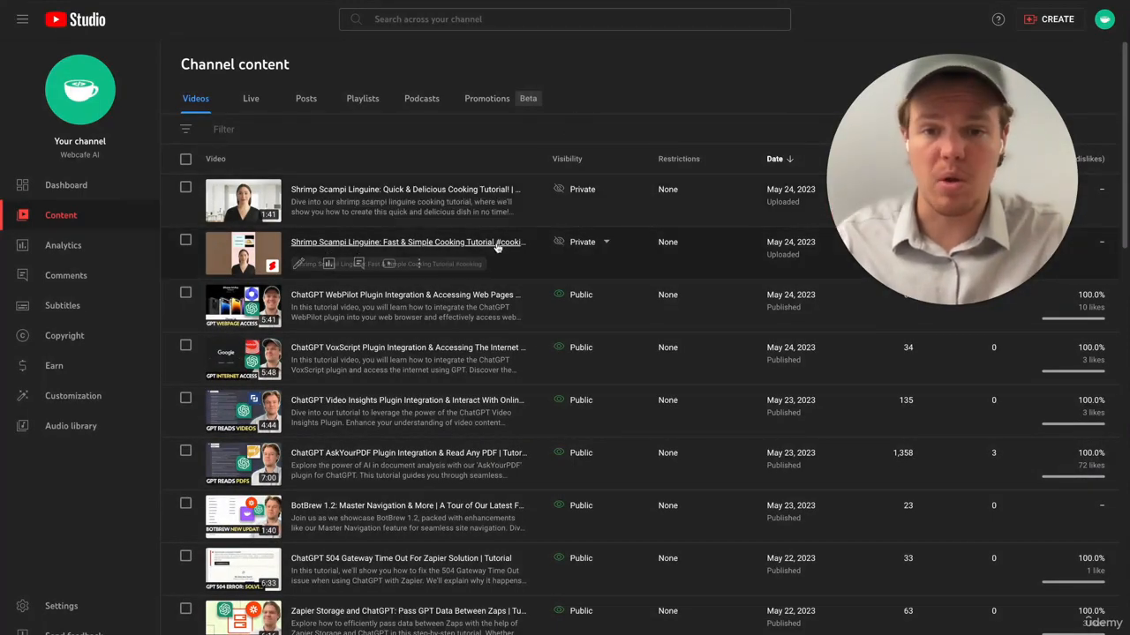
- In YouTube Studio, set the visibility of both Shrimp Scampi Linguine uploads, the Short and the long video, to Unlisted
click(607, 243)
click(618, 332)
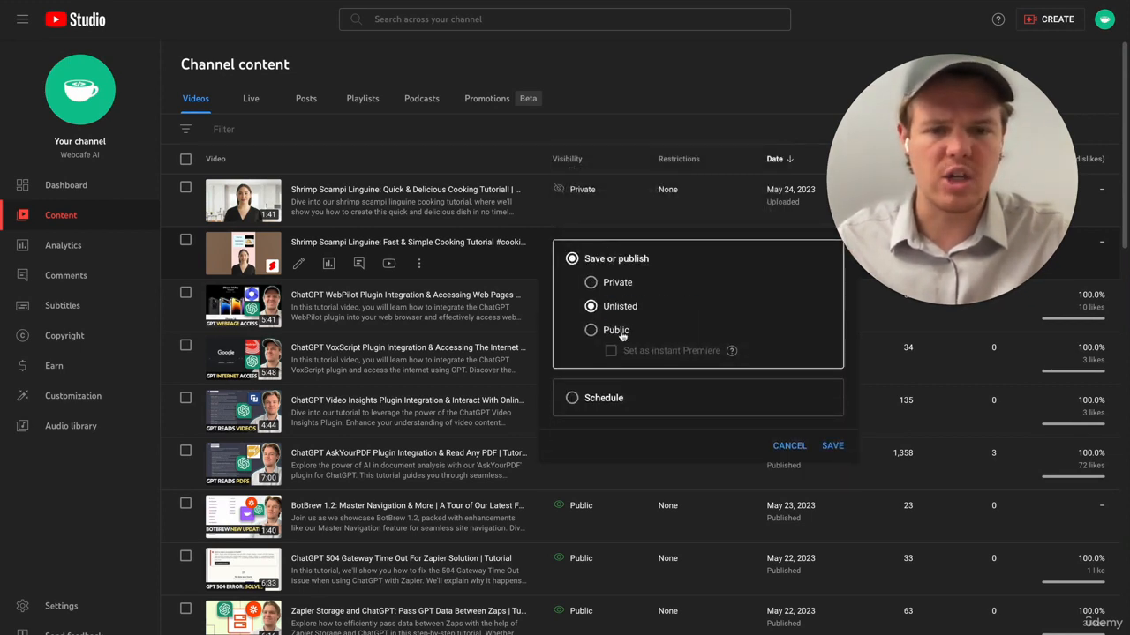
click(832, 445)
click(597, 188)
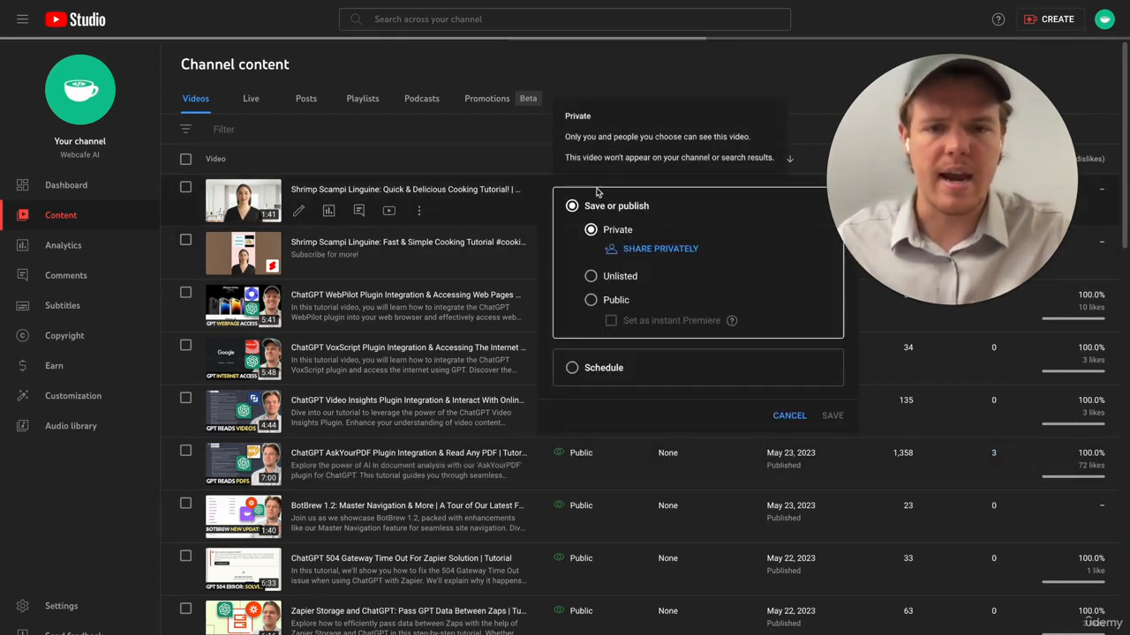
click(620, 275)
click(832, 394)
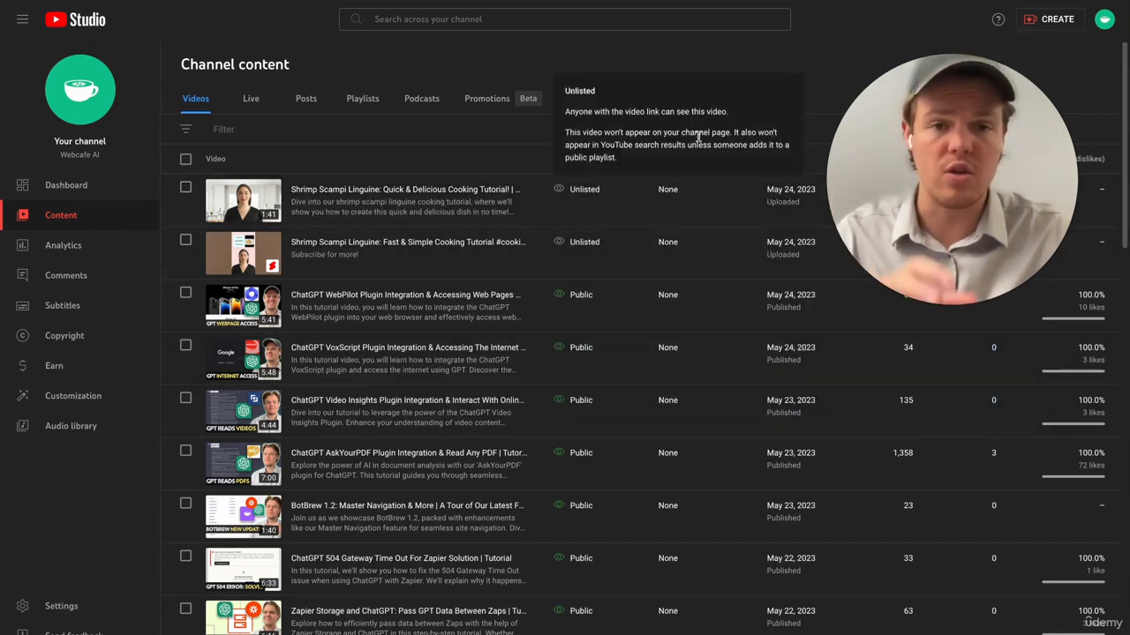
- Review the video details of the Shrimp Scampi Linguine Short and long video, including the long one's description and thumbnail, and return to the channel content
click(300, 262)
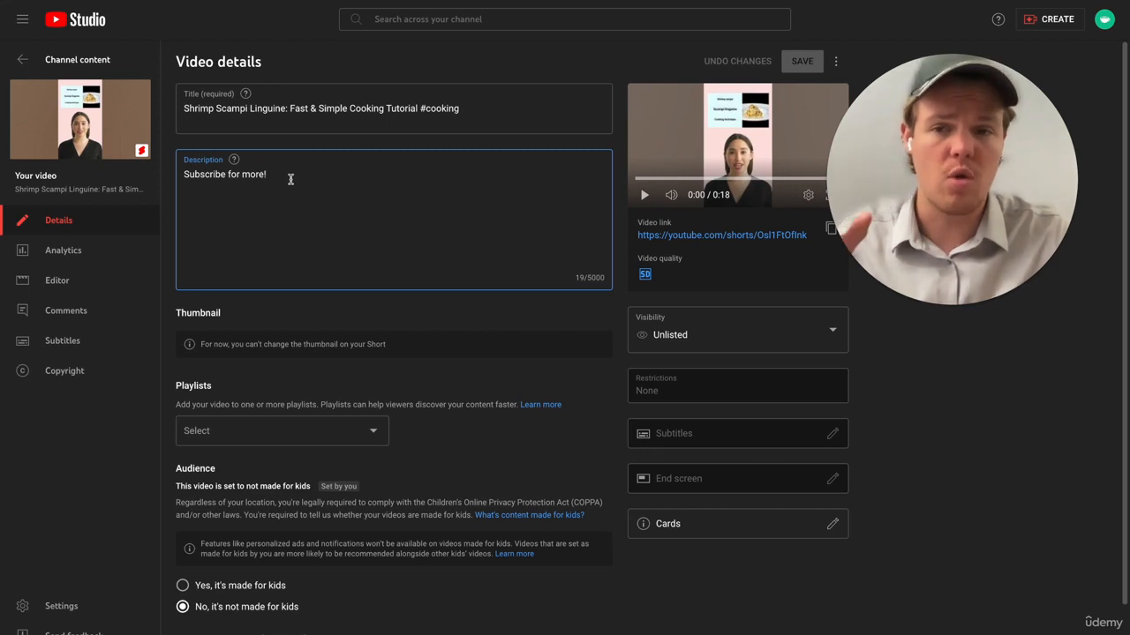
click(23, 59)
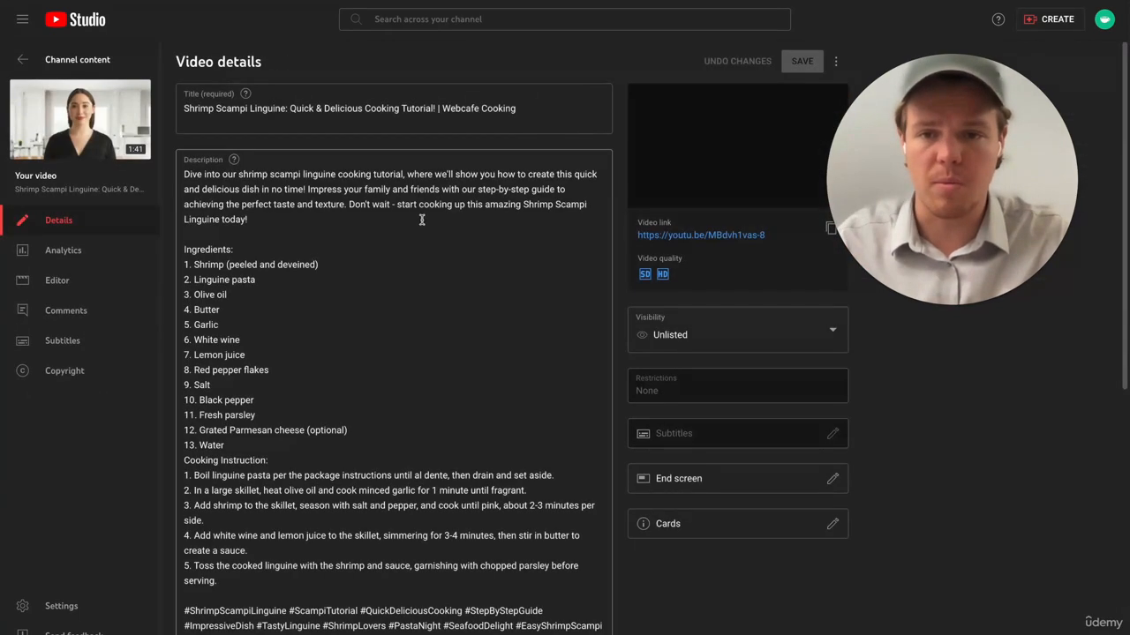
scroll(422, 256, down, 1)
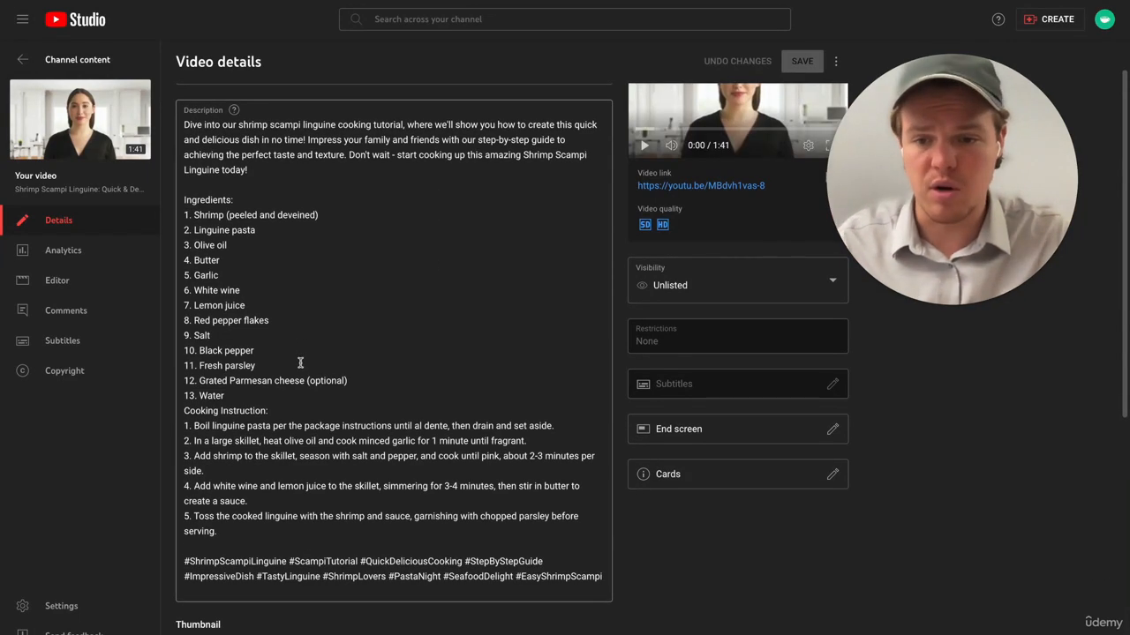
scroll(301, 362, down, 1)
scroll(312, 514, down, 1)
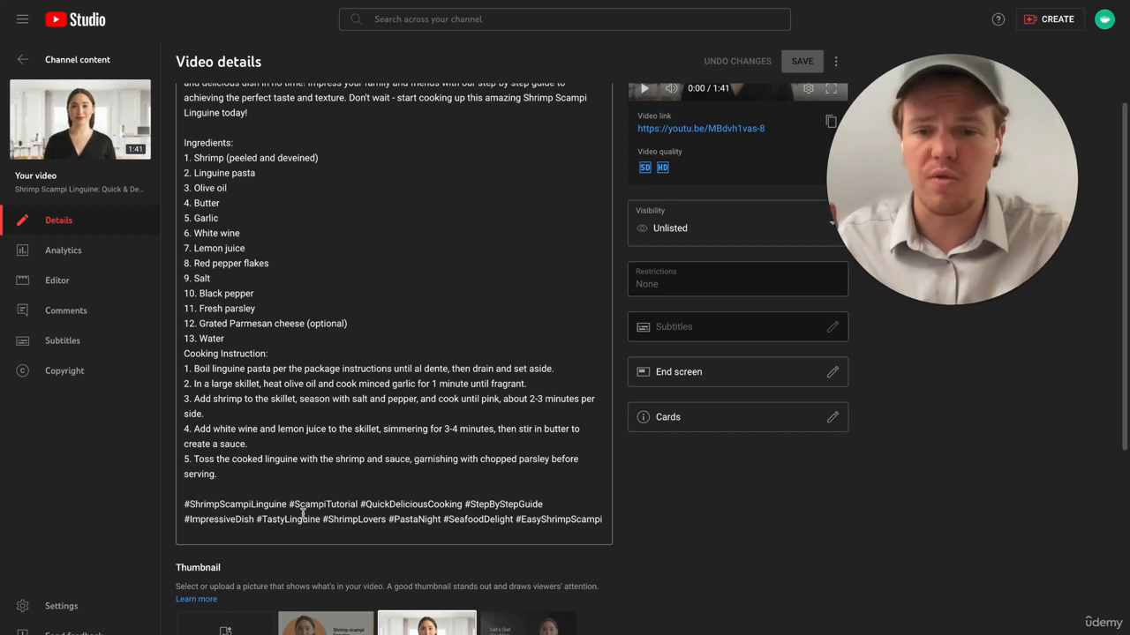
scroll(305, 514, up, 3)
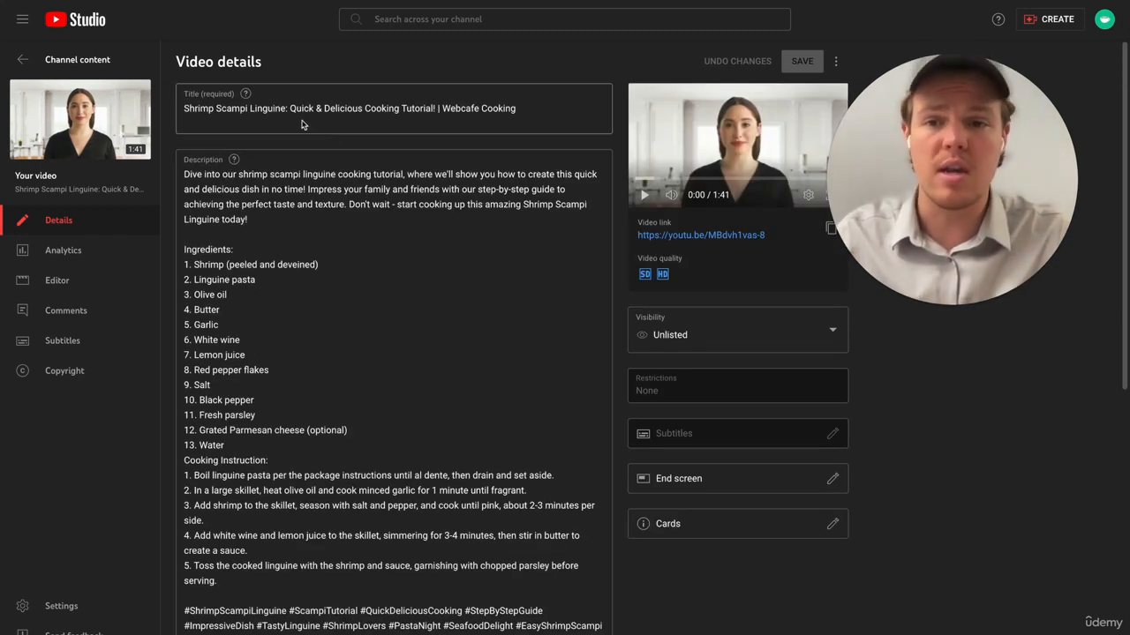
scroll(359, 177, down, 4)
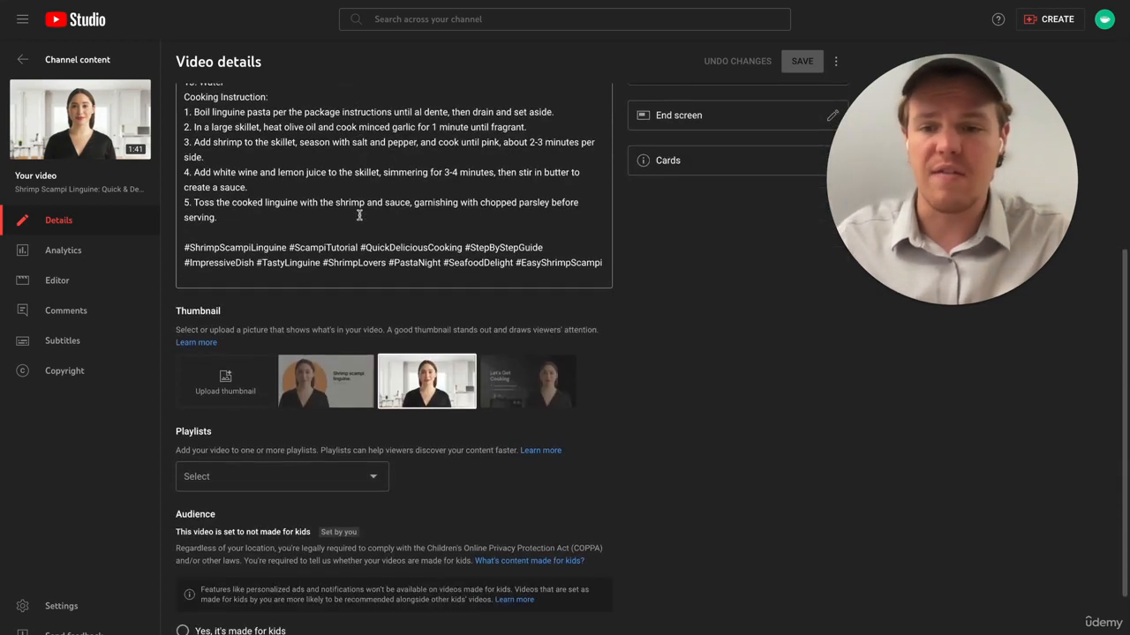
scroll(359, 238, up, 3)
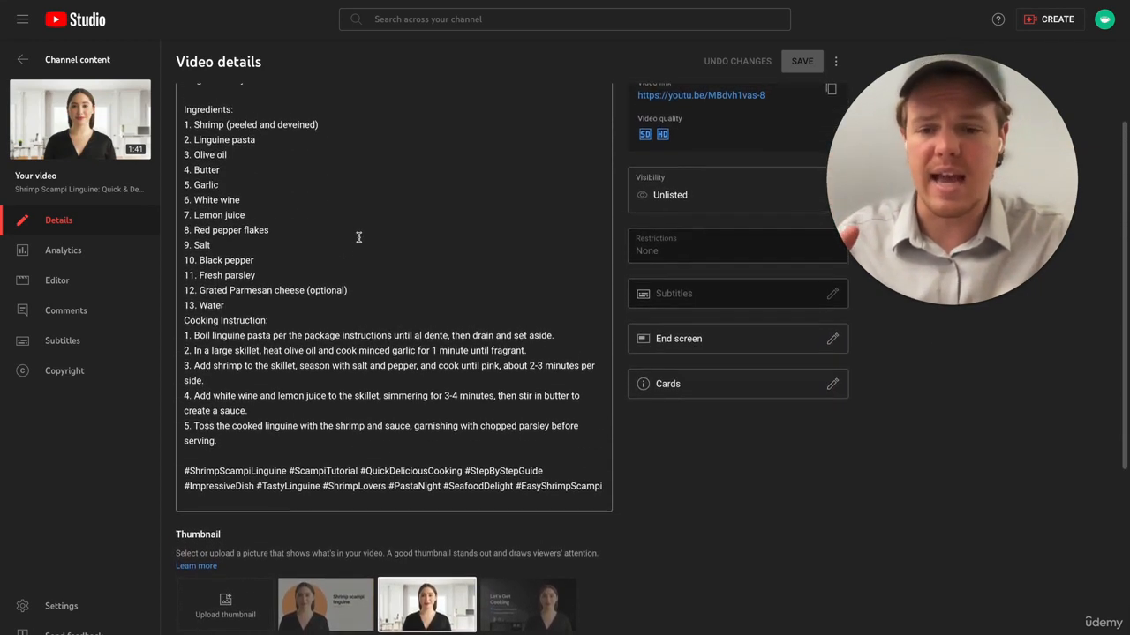
scroll(366, 381, down, 2)
scroll(345, 214, up, 3)
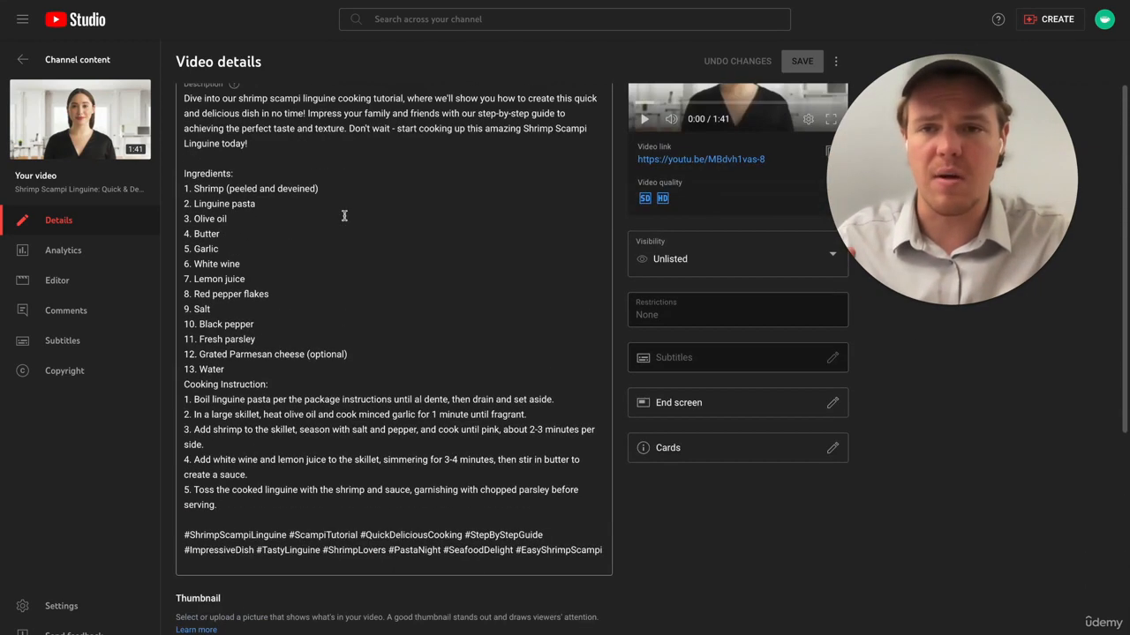
click(27, 62)
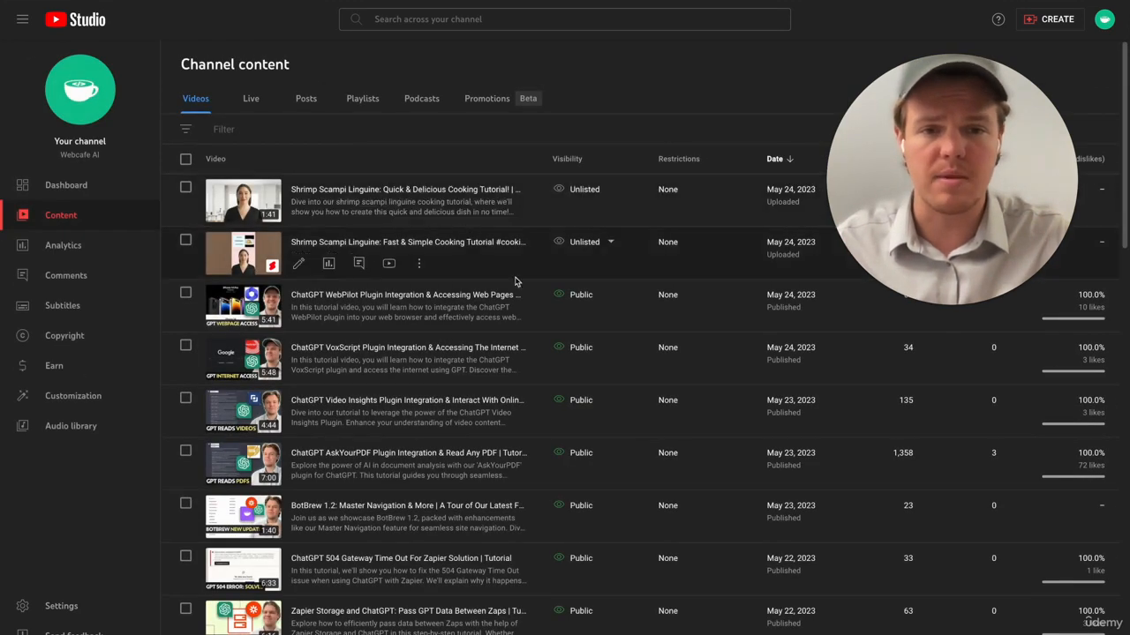